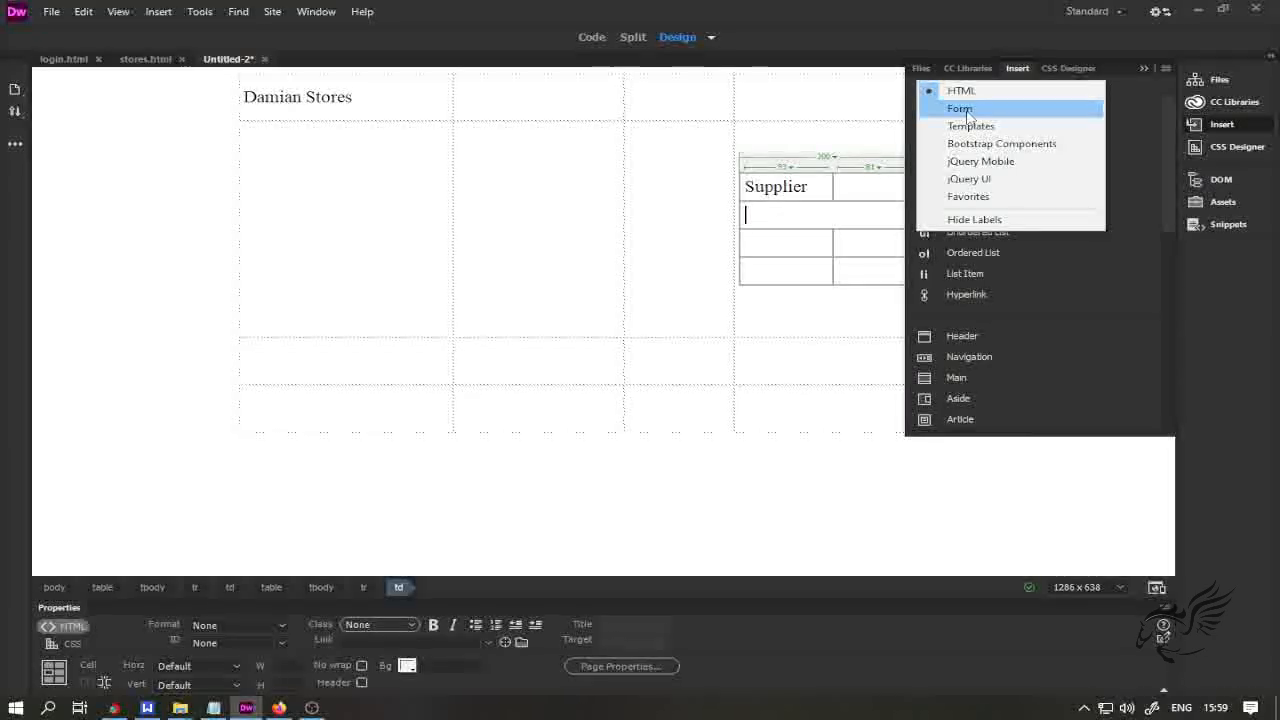
- List the Form elements available for insertion and place the cursor in the merged cell below Supplier
click(960, 108)
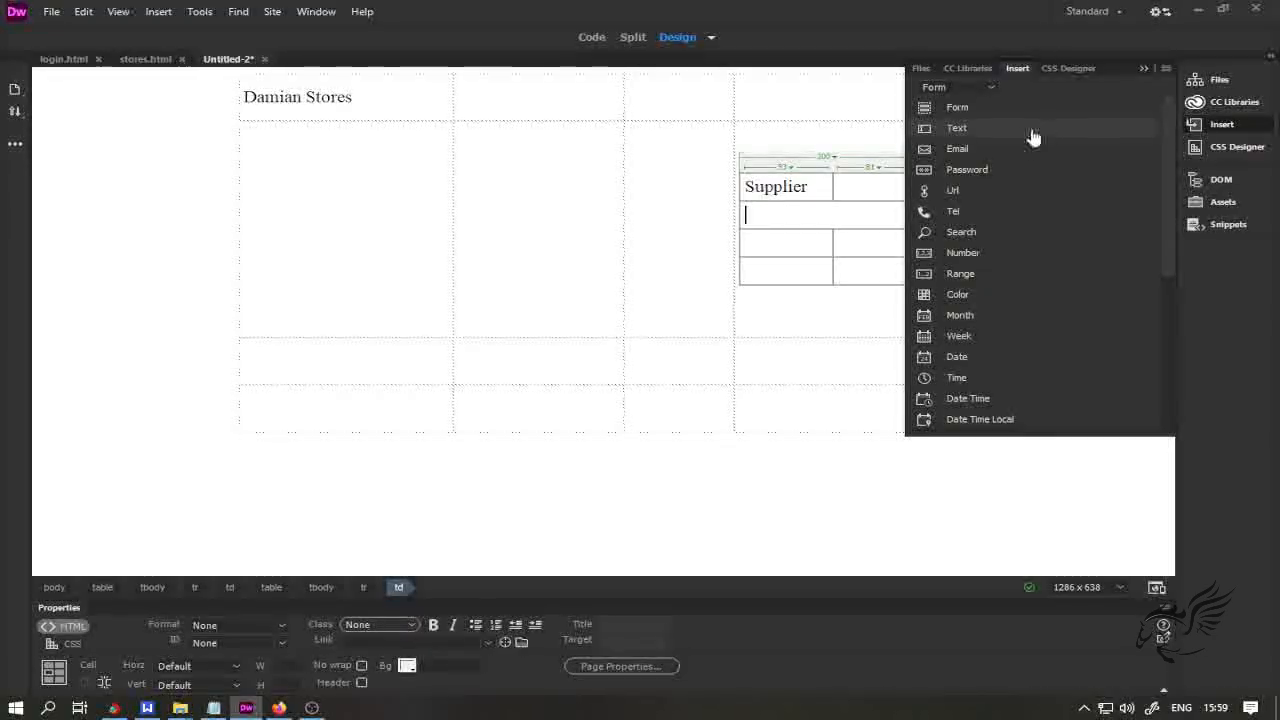
click(822, 215)
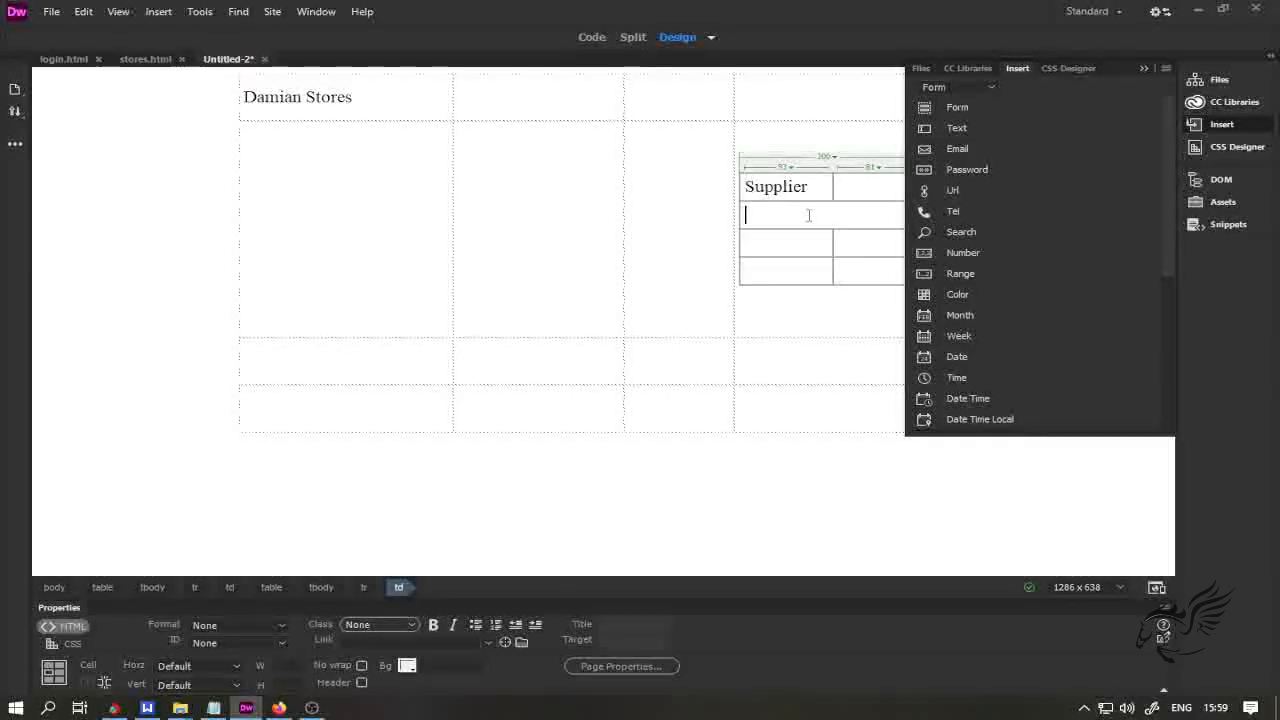
click(807, 216)
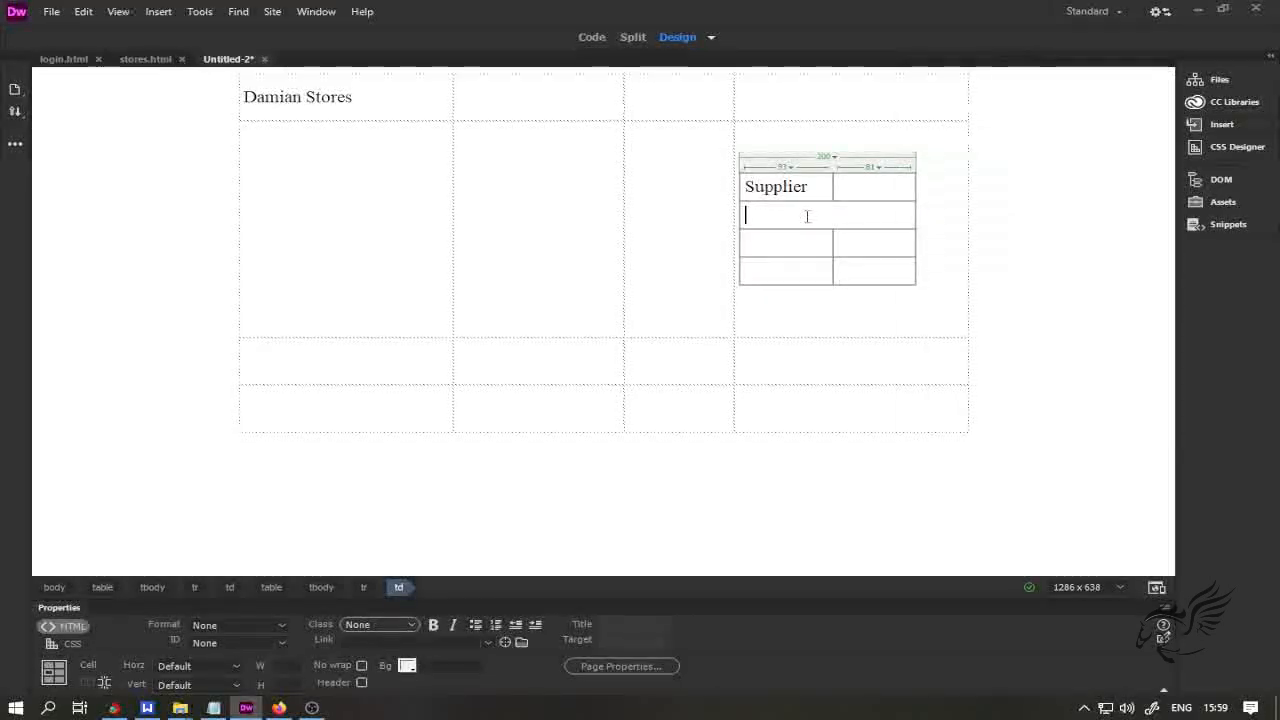
click(1219, 126)
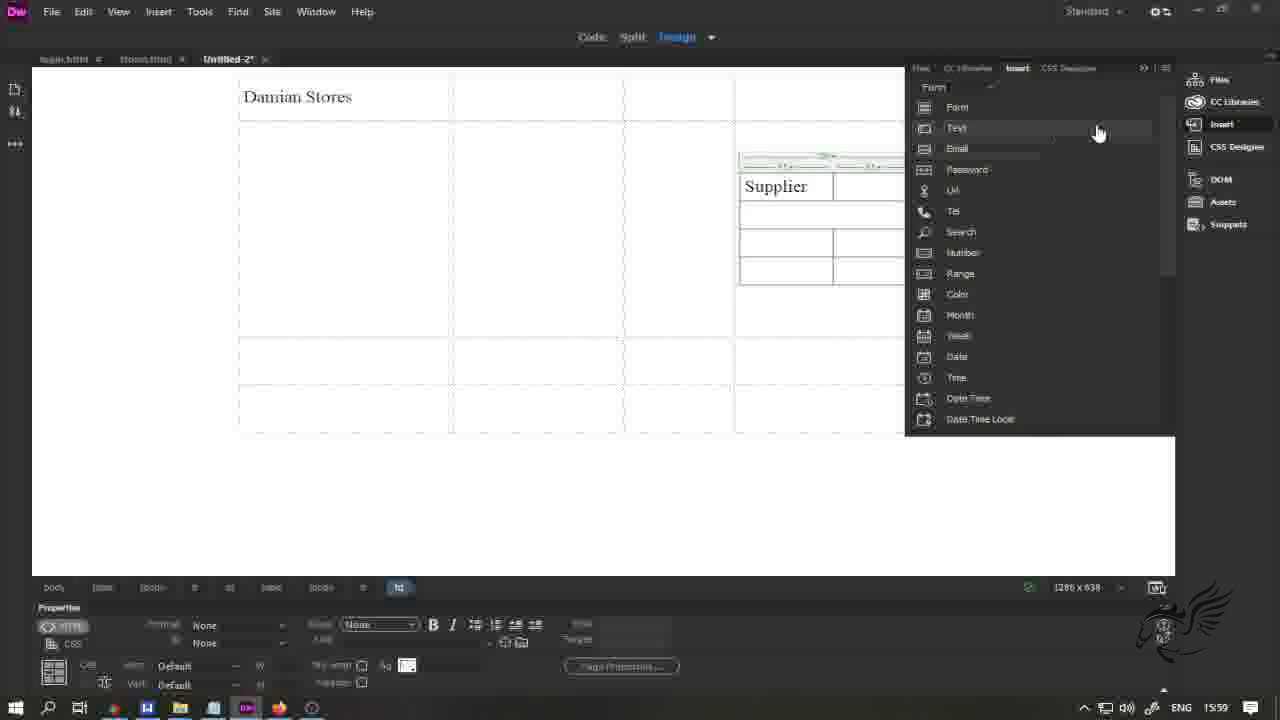
click(1266, 58)
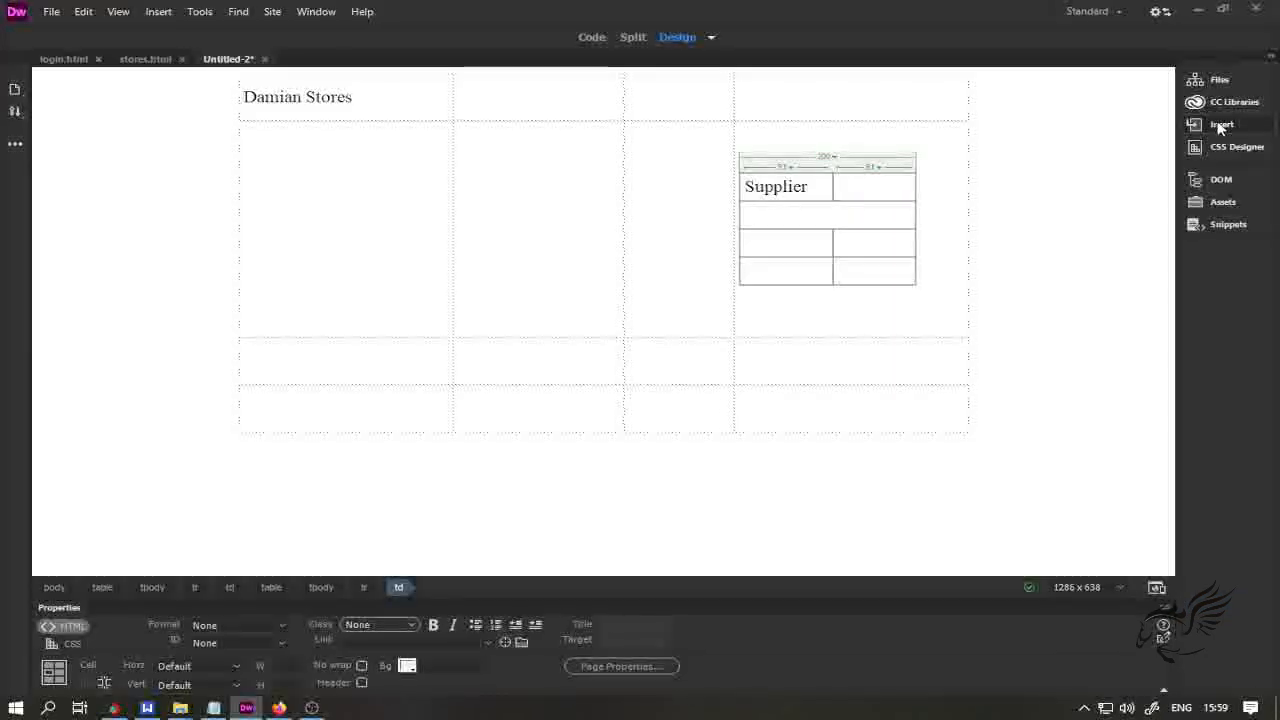
click(1219, 127)
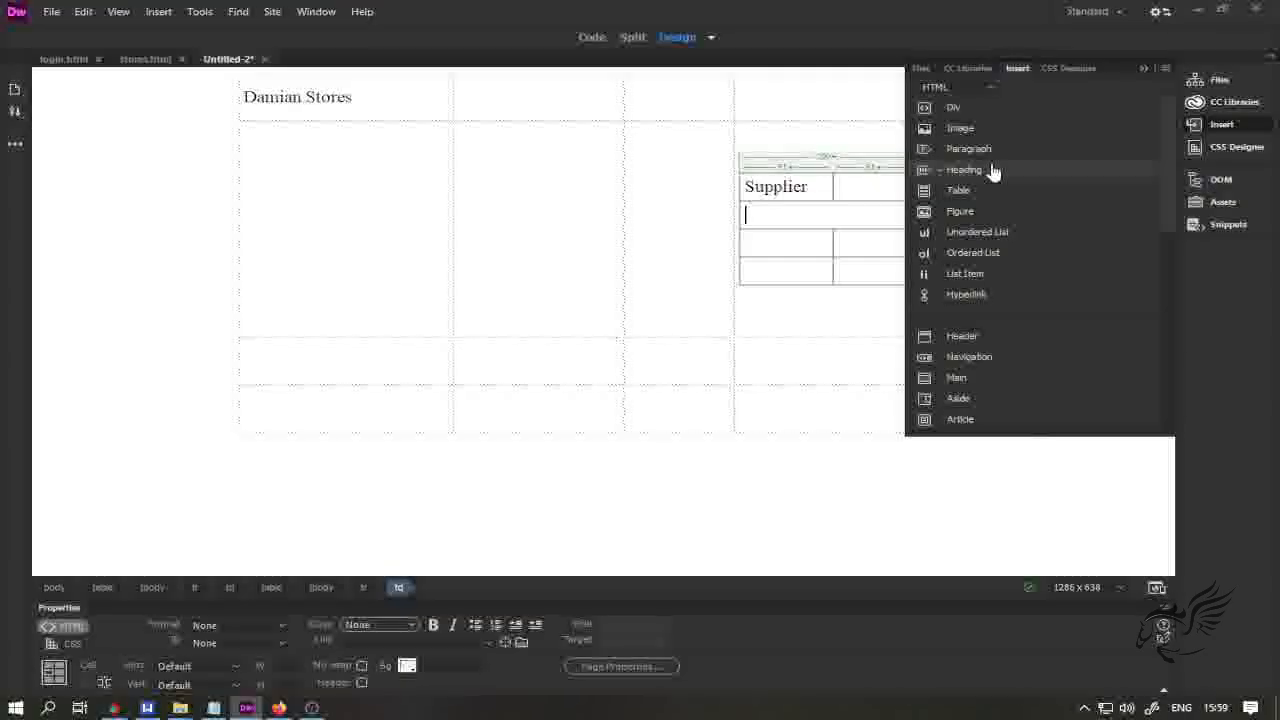
click(989, 86)
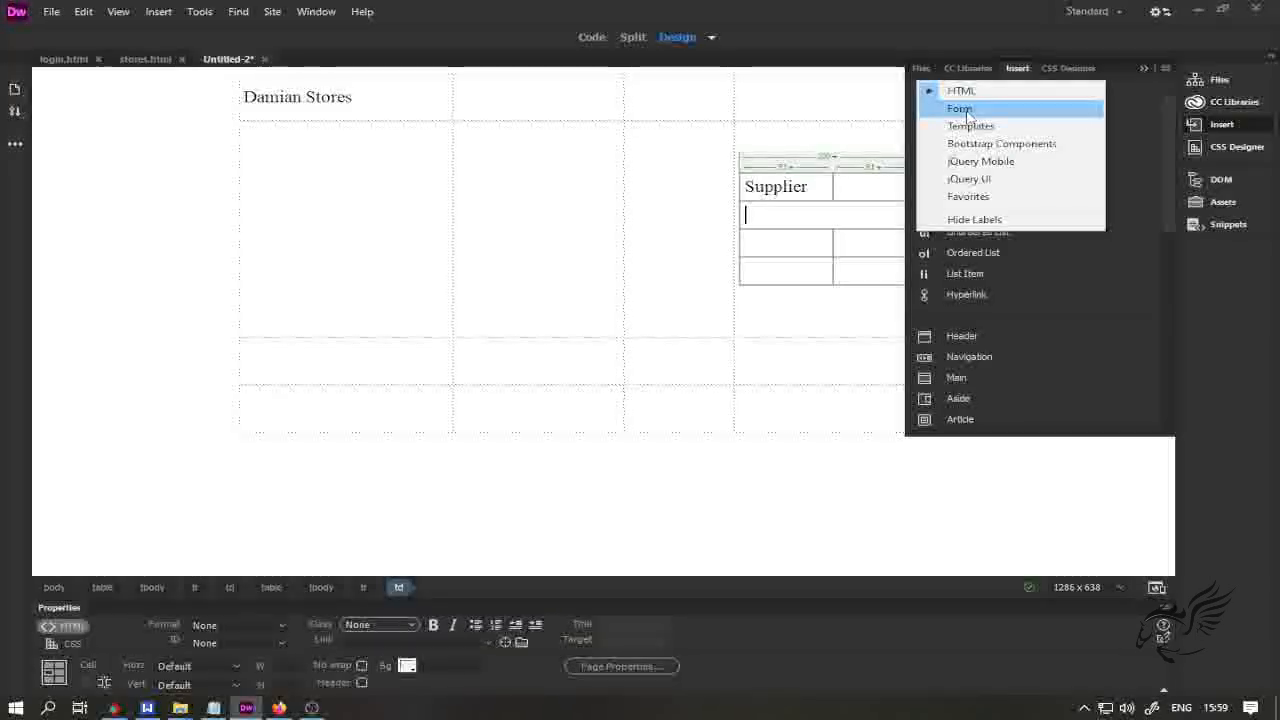
click(962, 109)
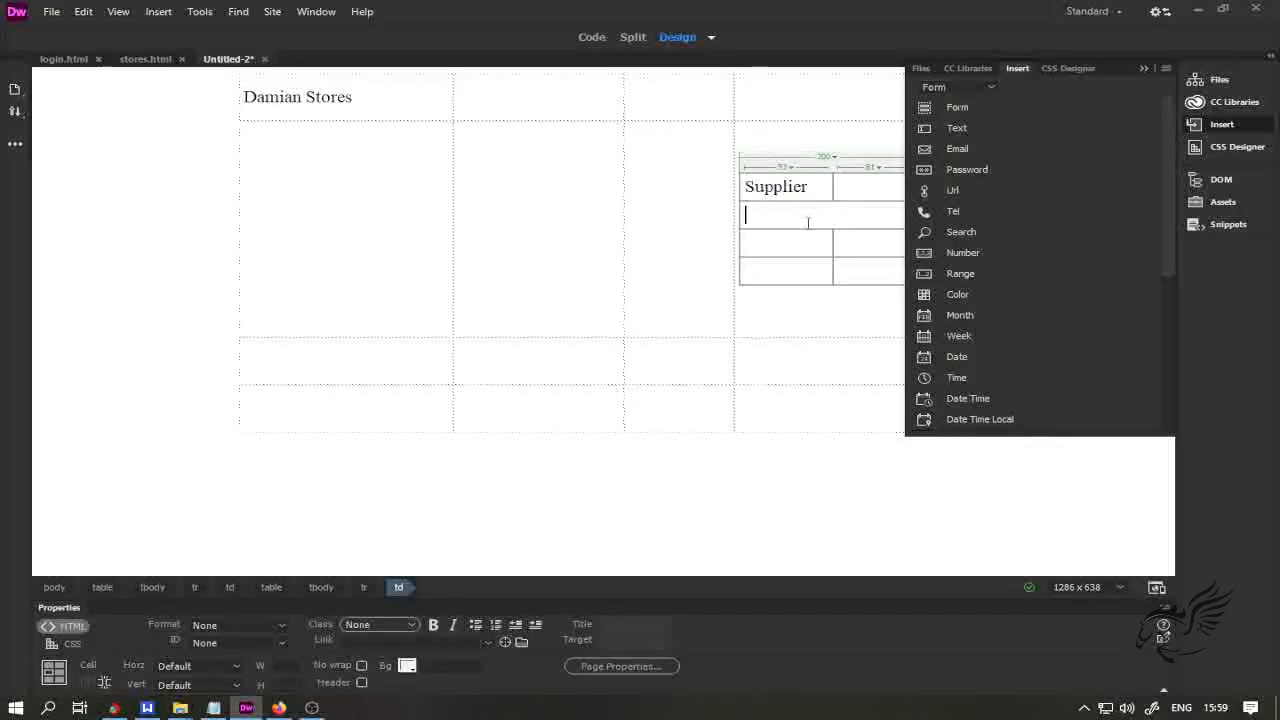
click(807, 216)
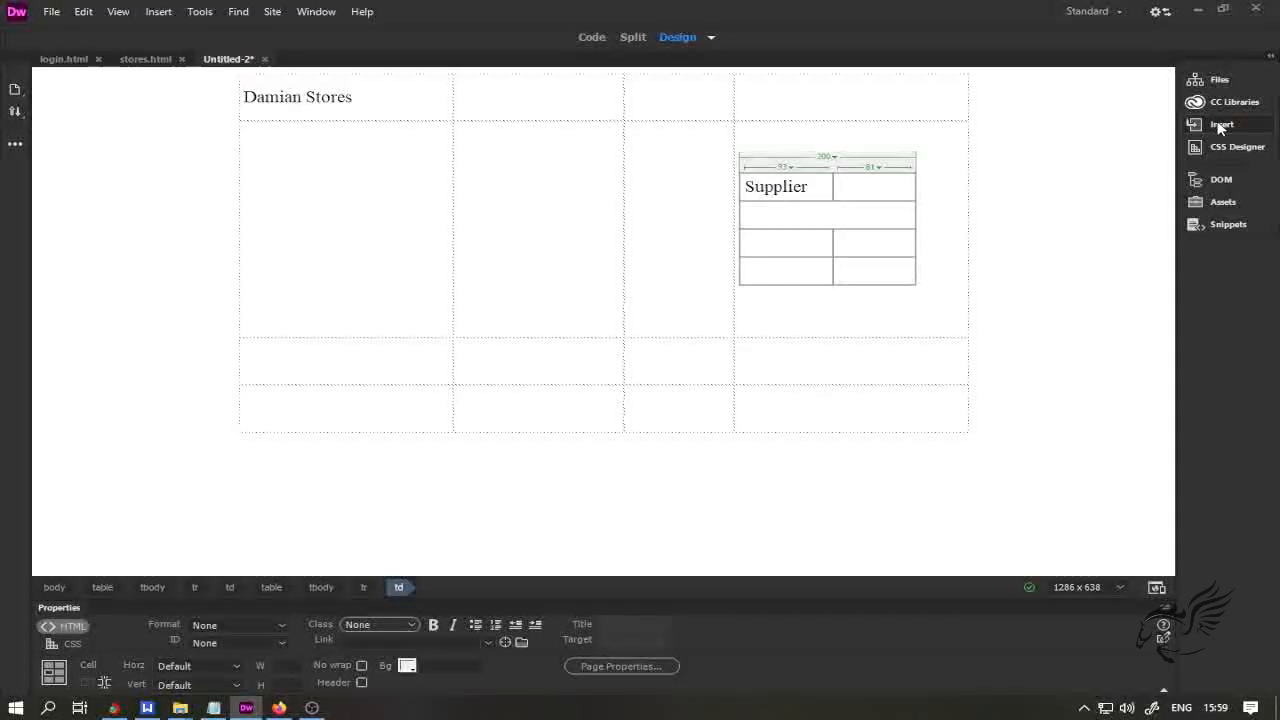
click(1220, 125)
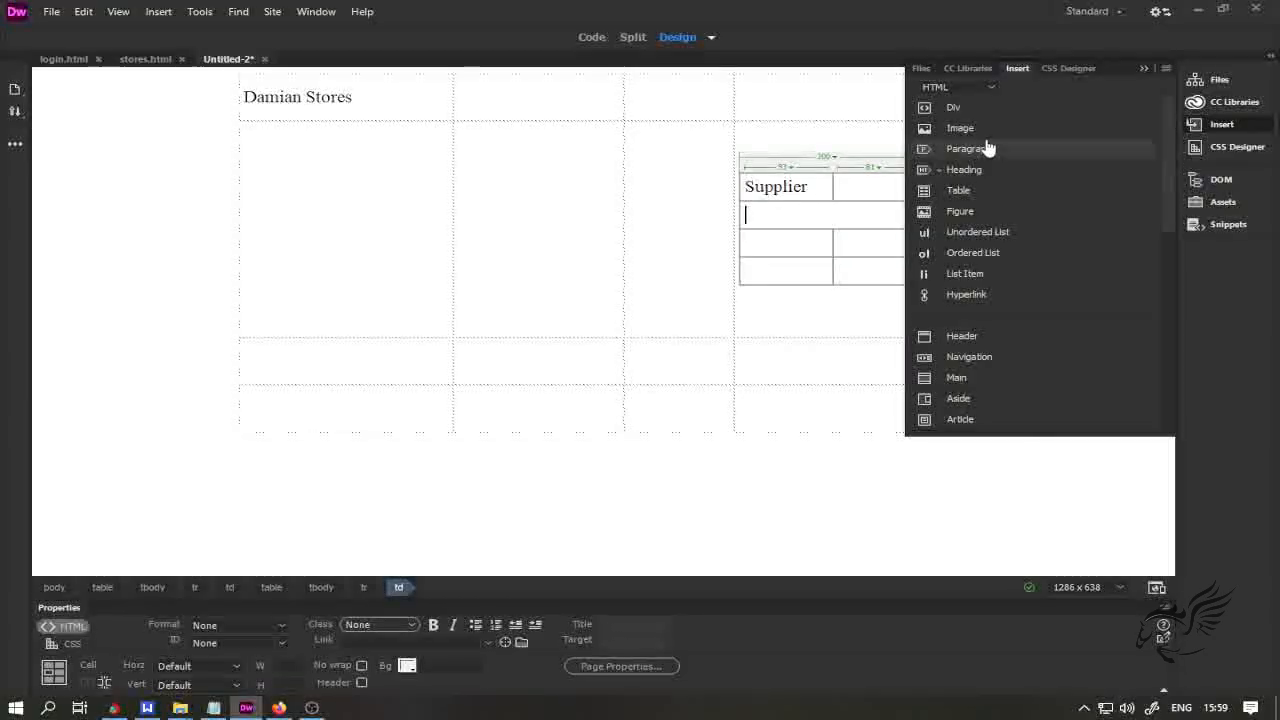
click(989, 87)
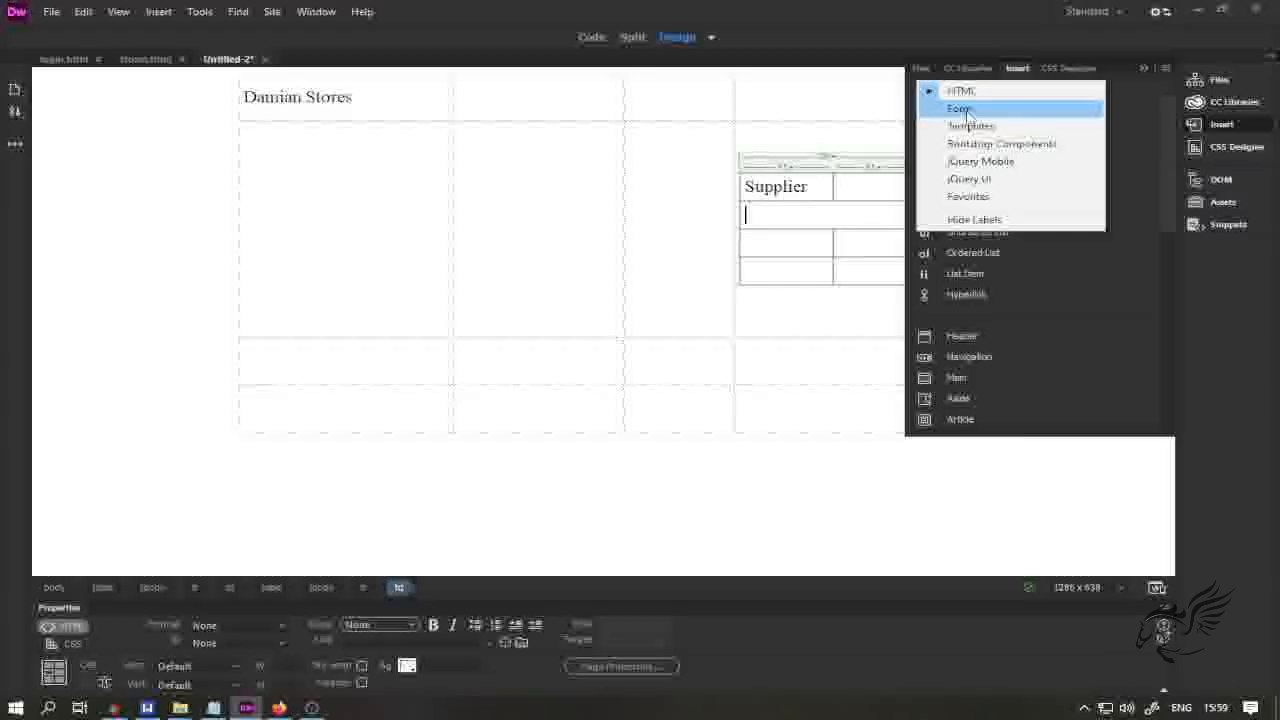
click(965, 109)
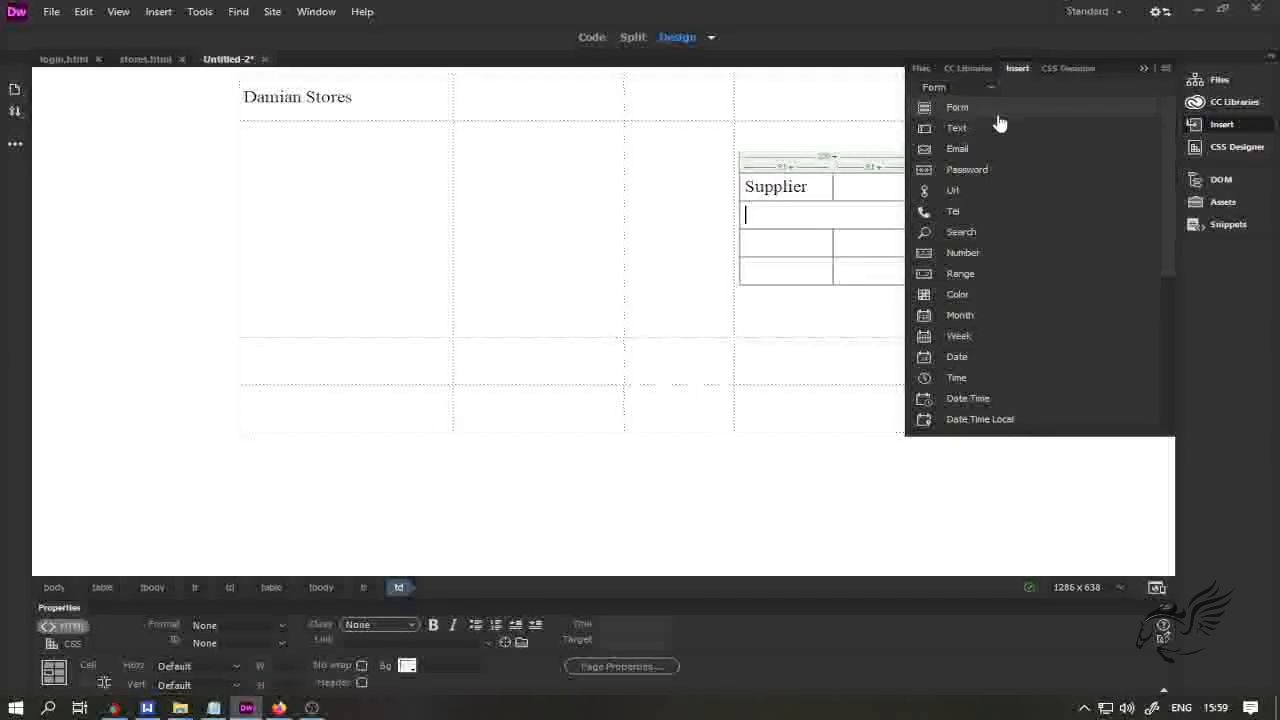
click(841, 218)
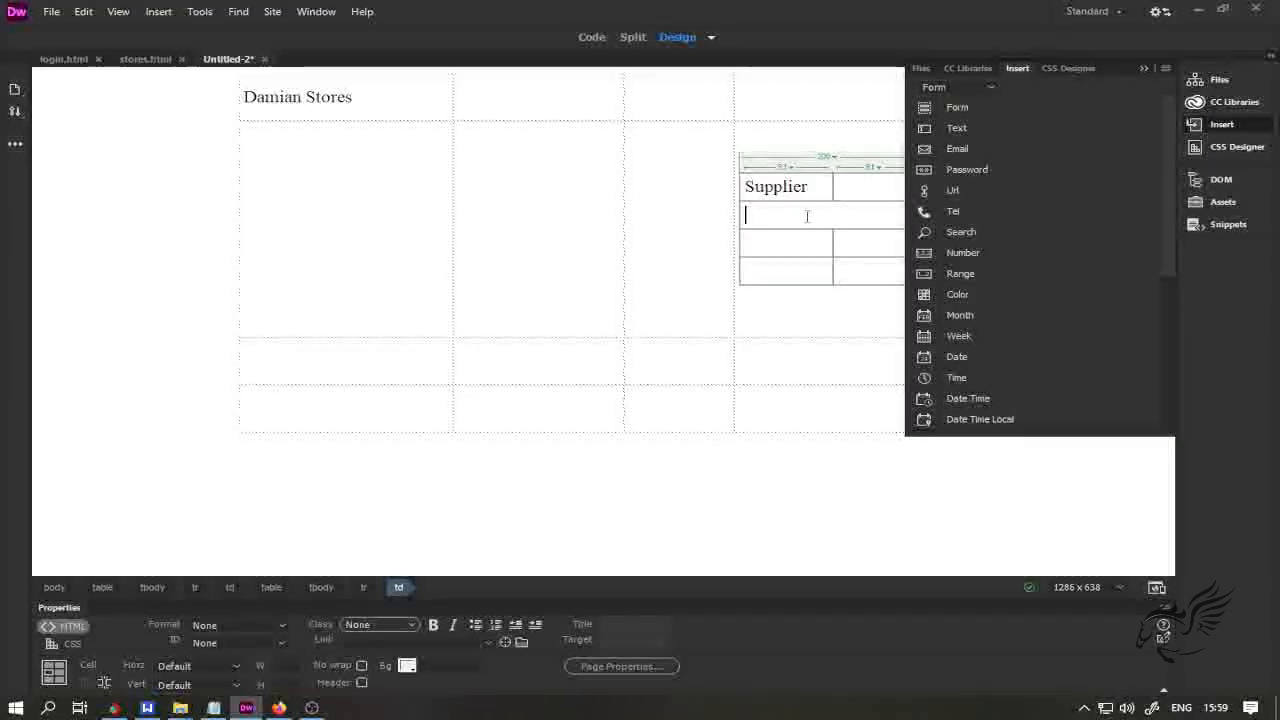
click(808, 217)
click(1214, 125)
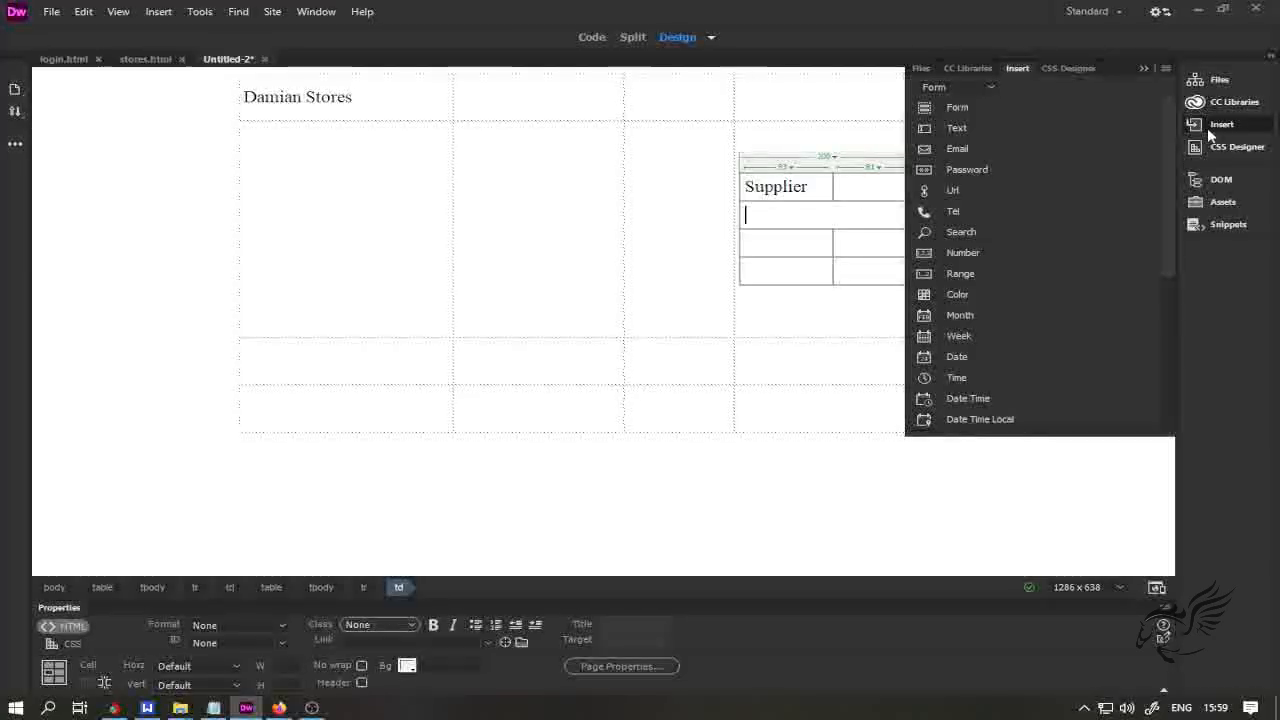
click(1270, 58)
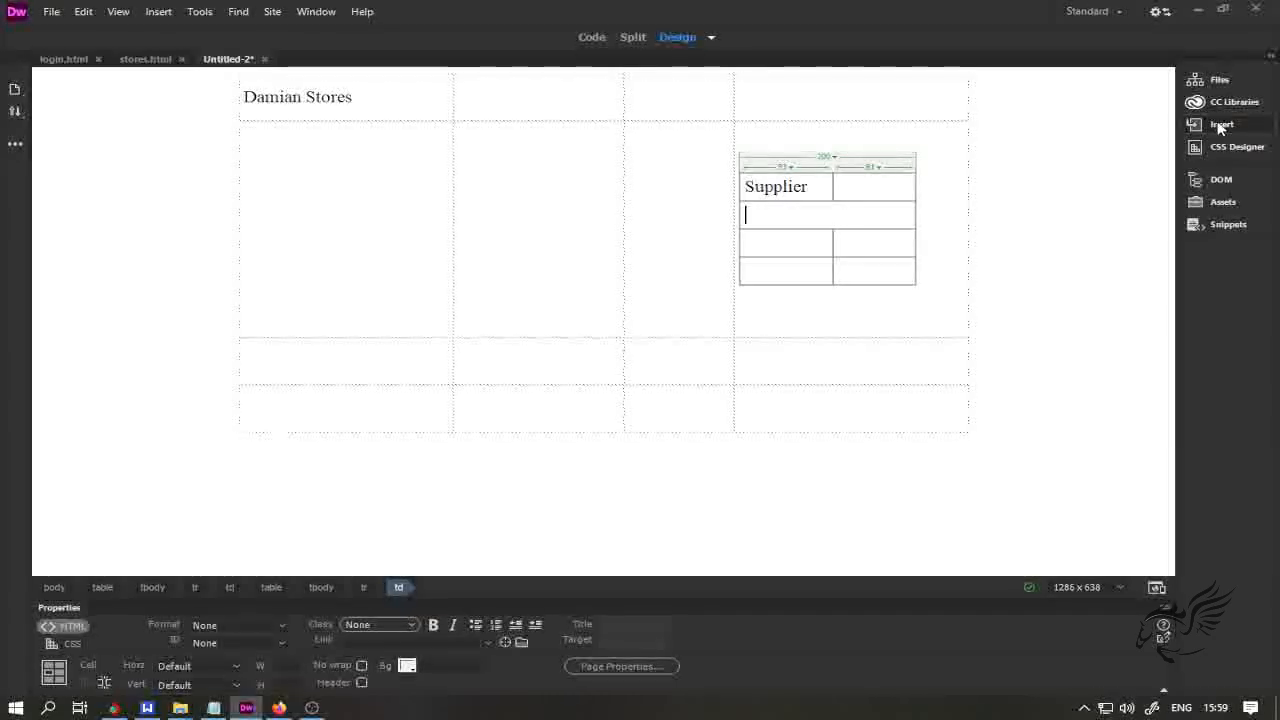
click(1220, 126)
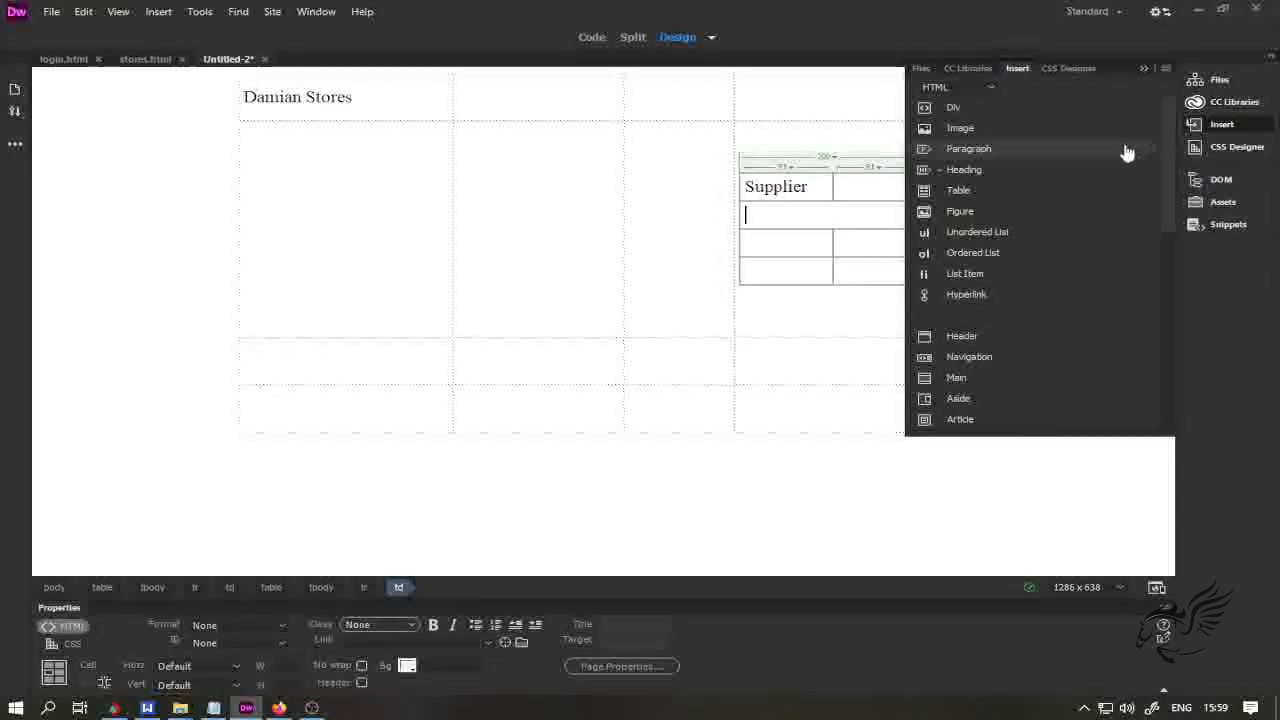
click(989, 87)
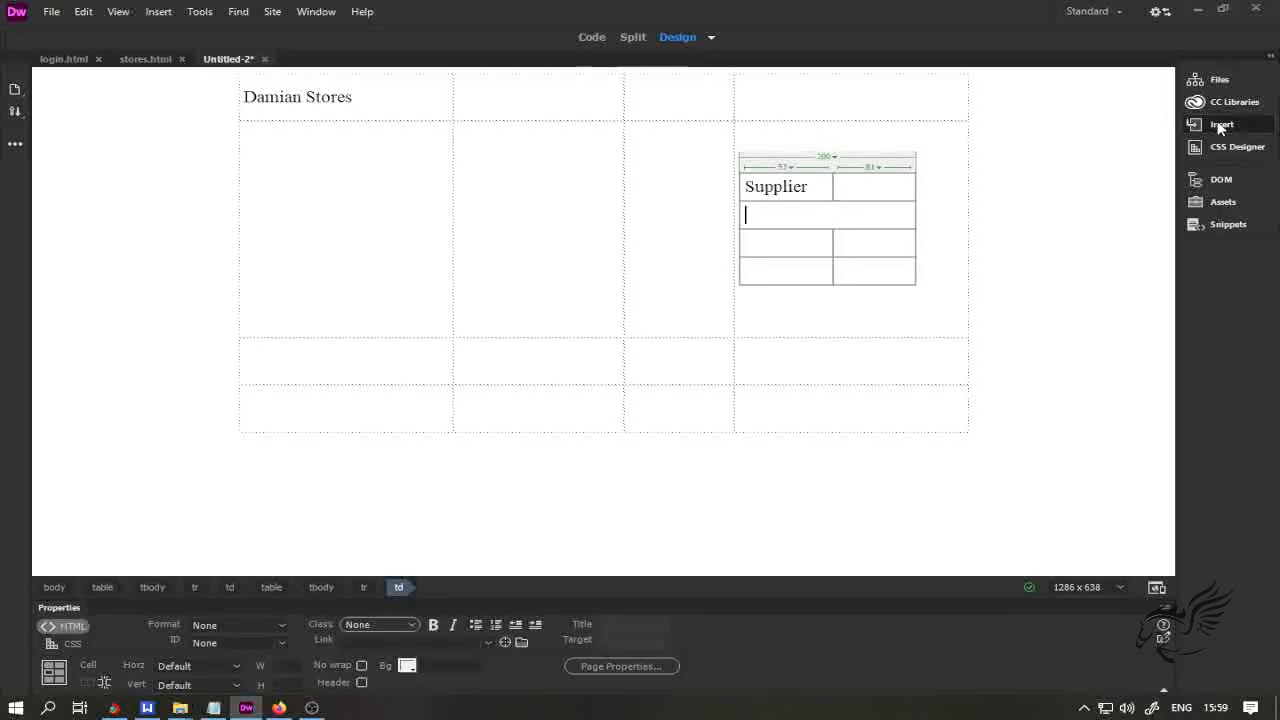
click(1220, 126)
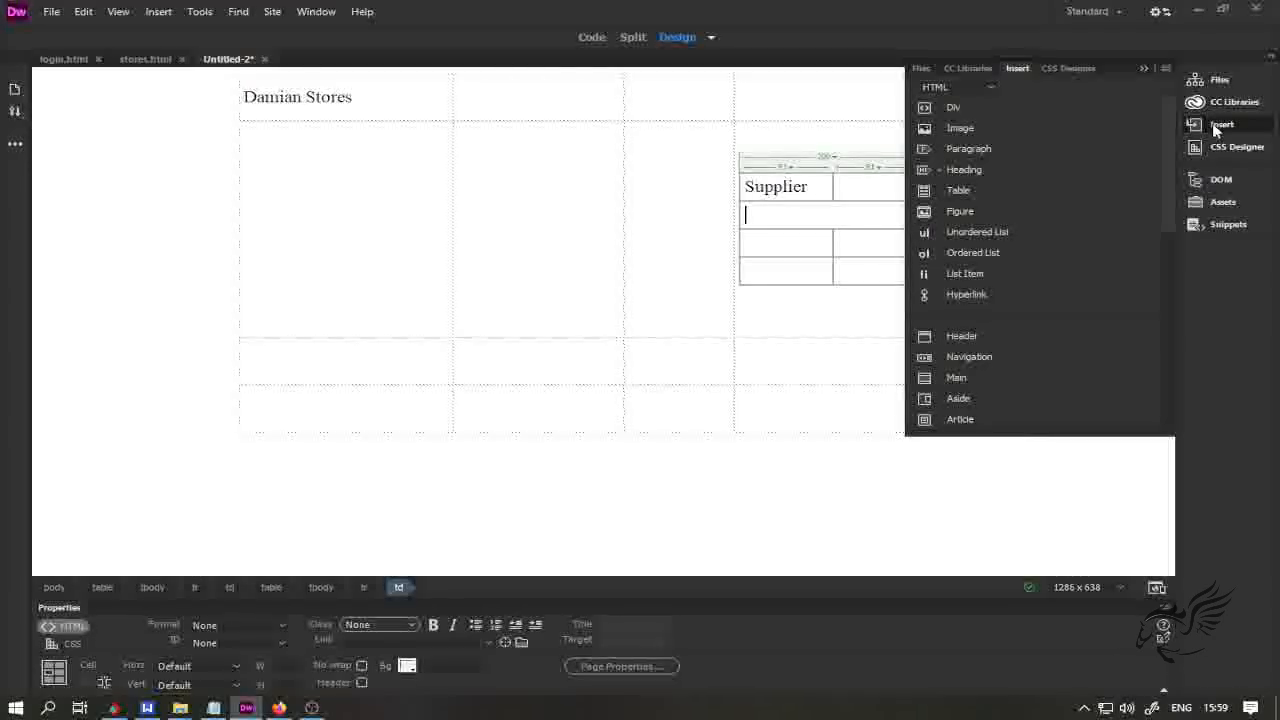
click(983, 90)
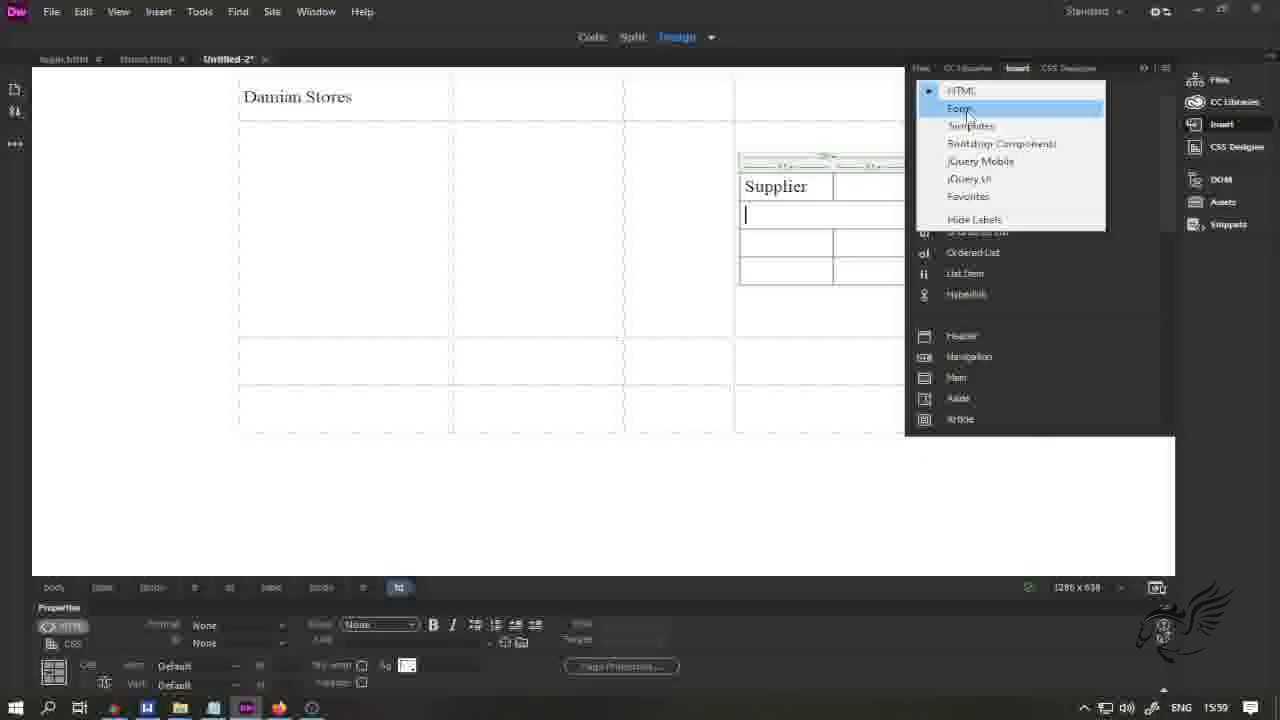
click(961, 109)
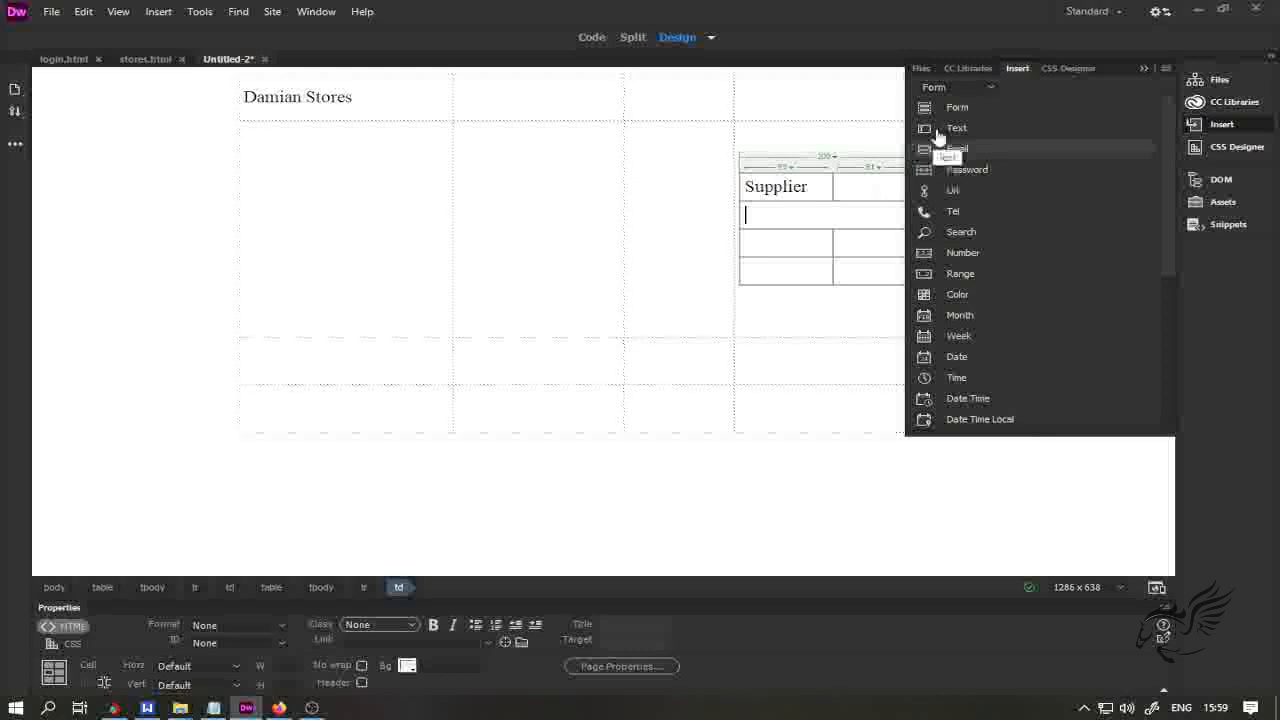
click(810, 216)
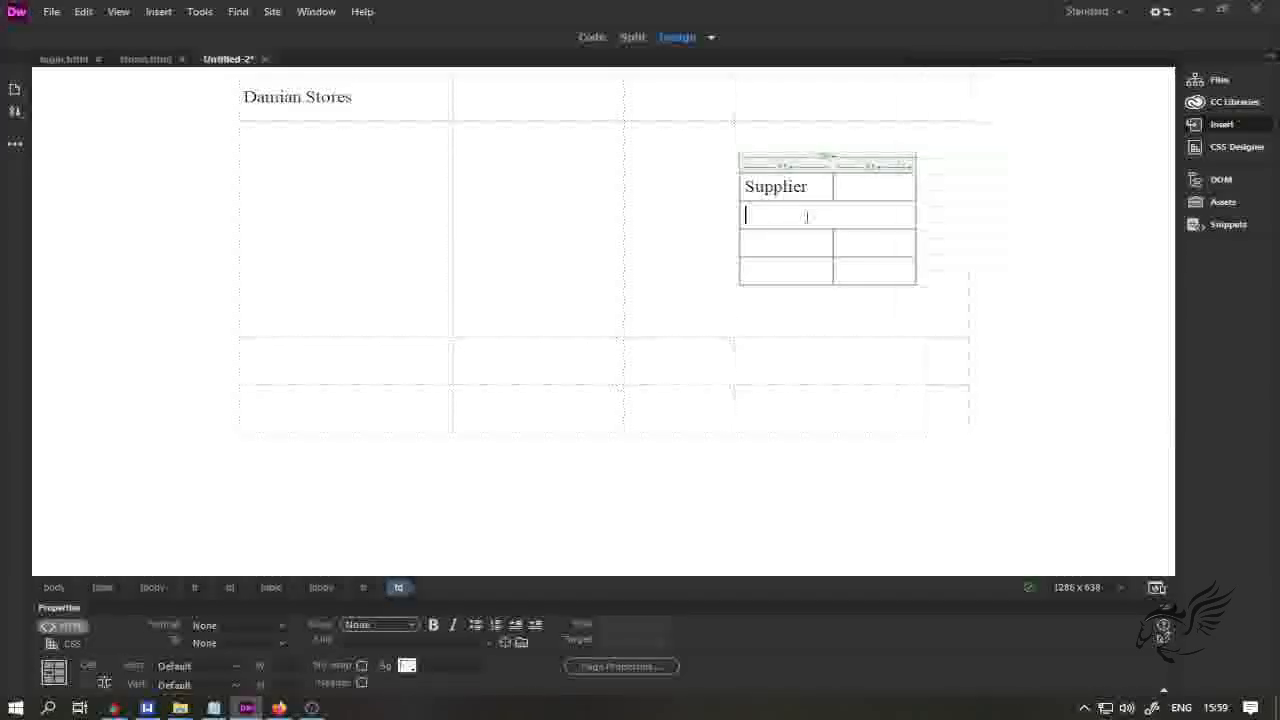
click(1218, 125)
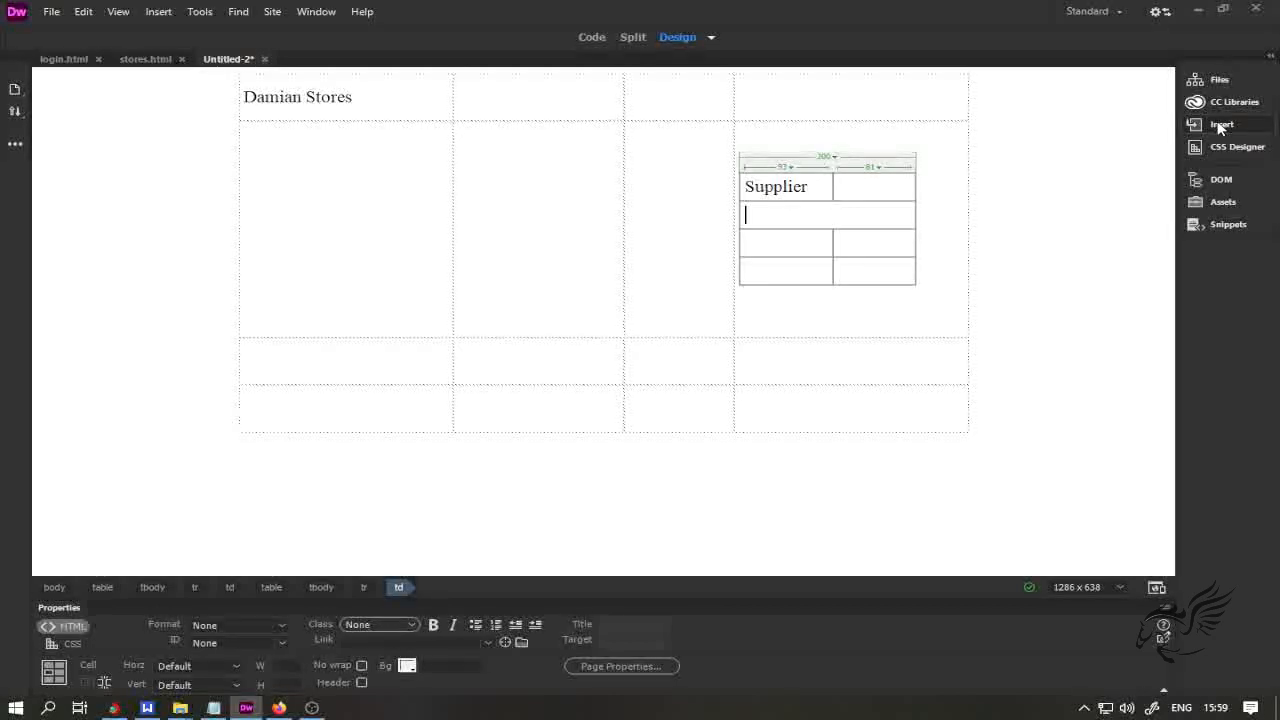
click(1220, 126)
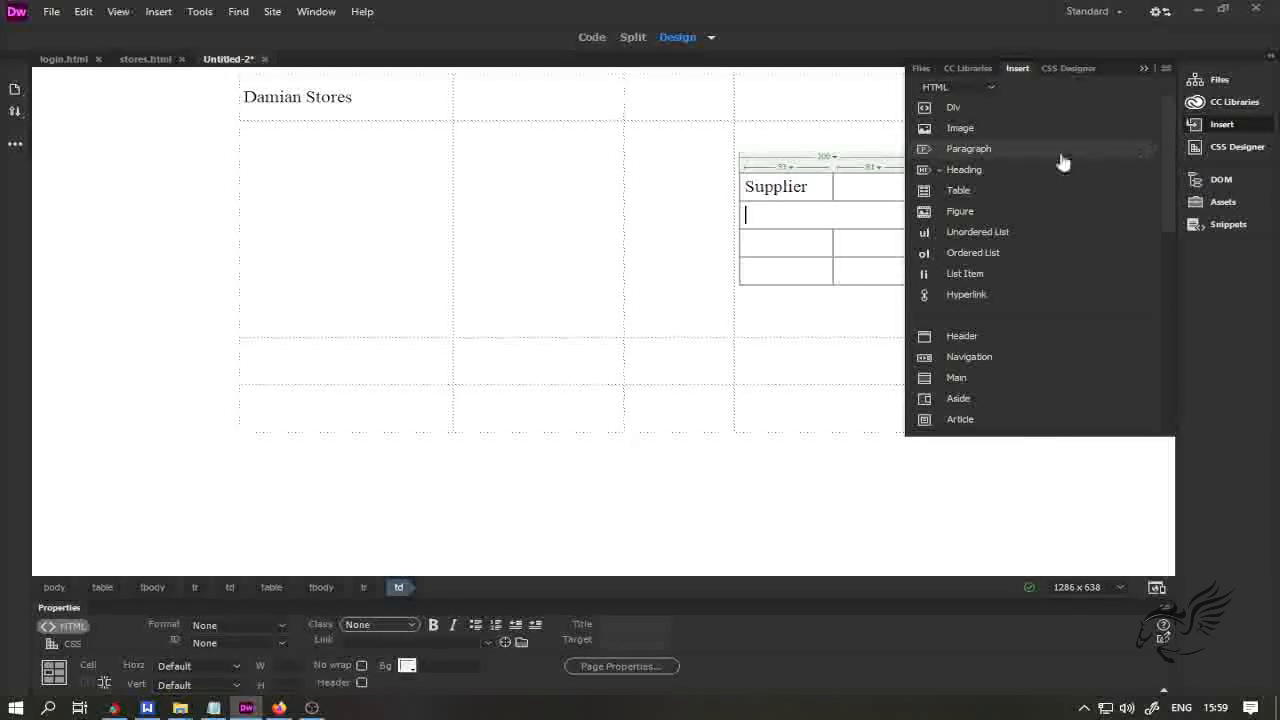
click(989, 86)
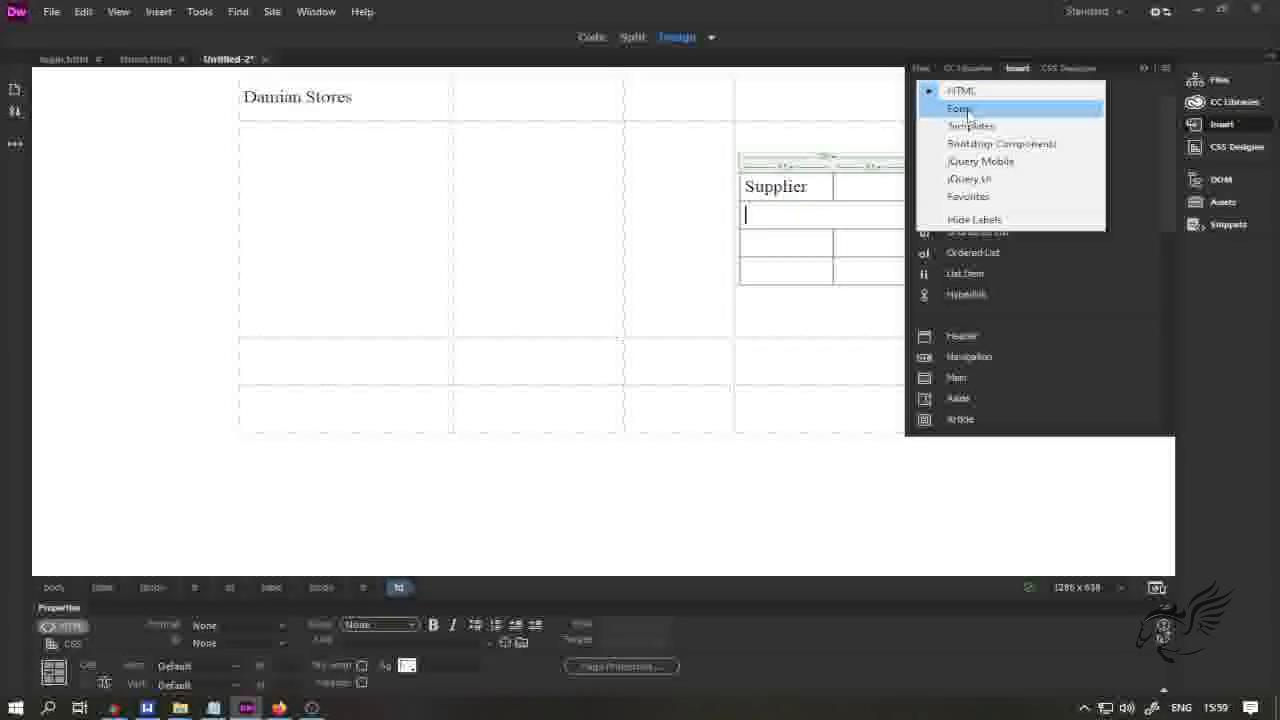
click(966, 110)
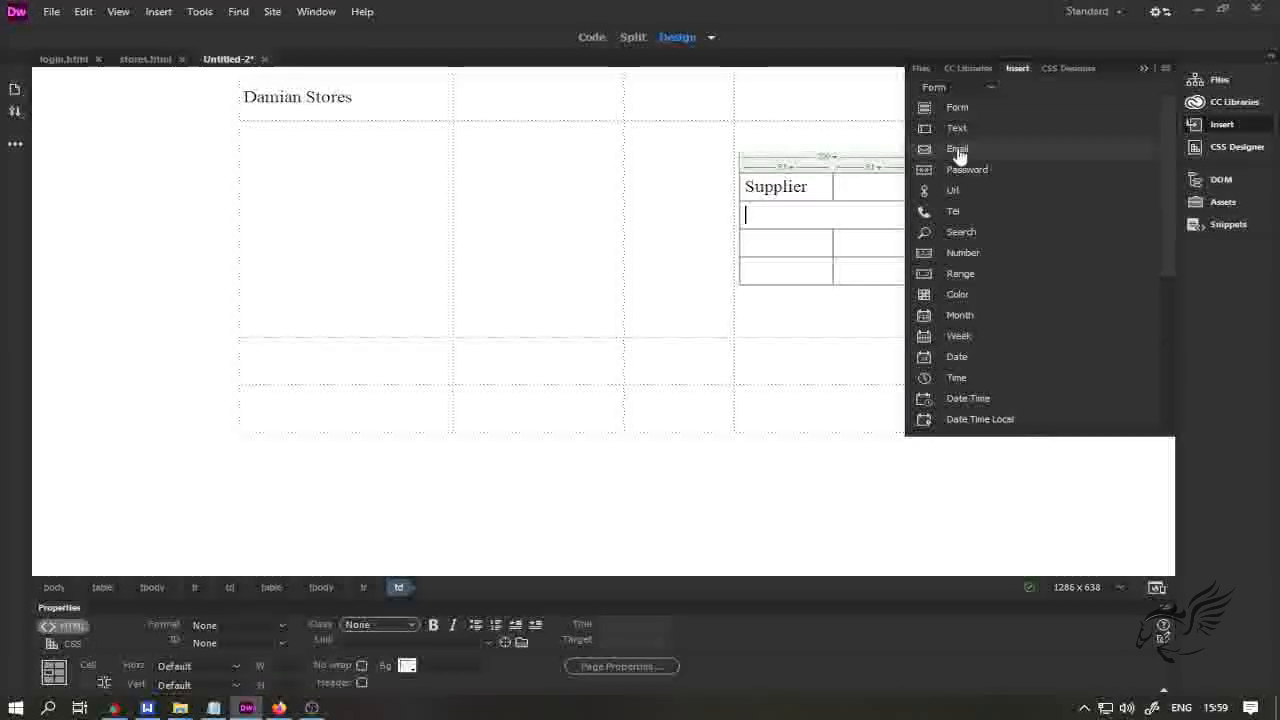
click(812, 211)
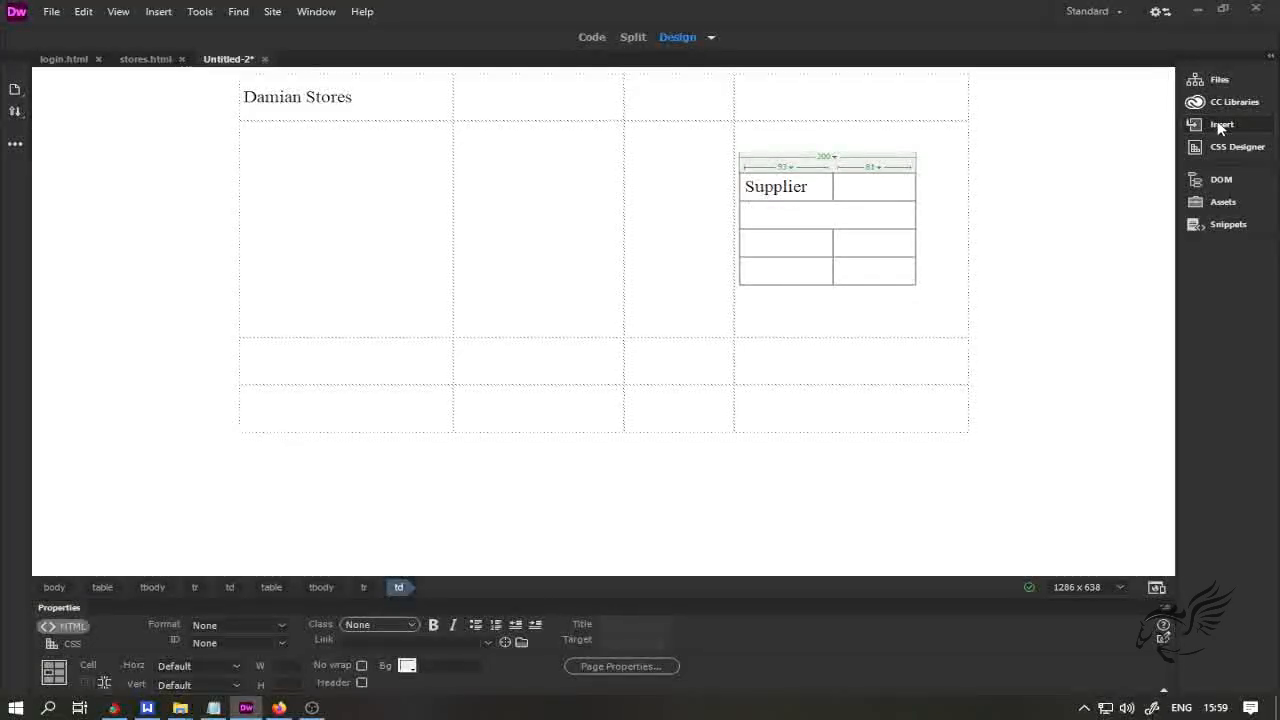
click(1220, 126)
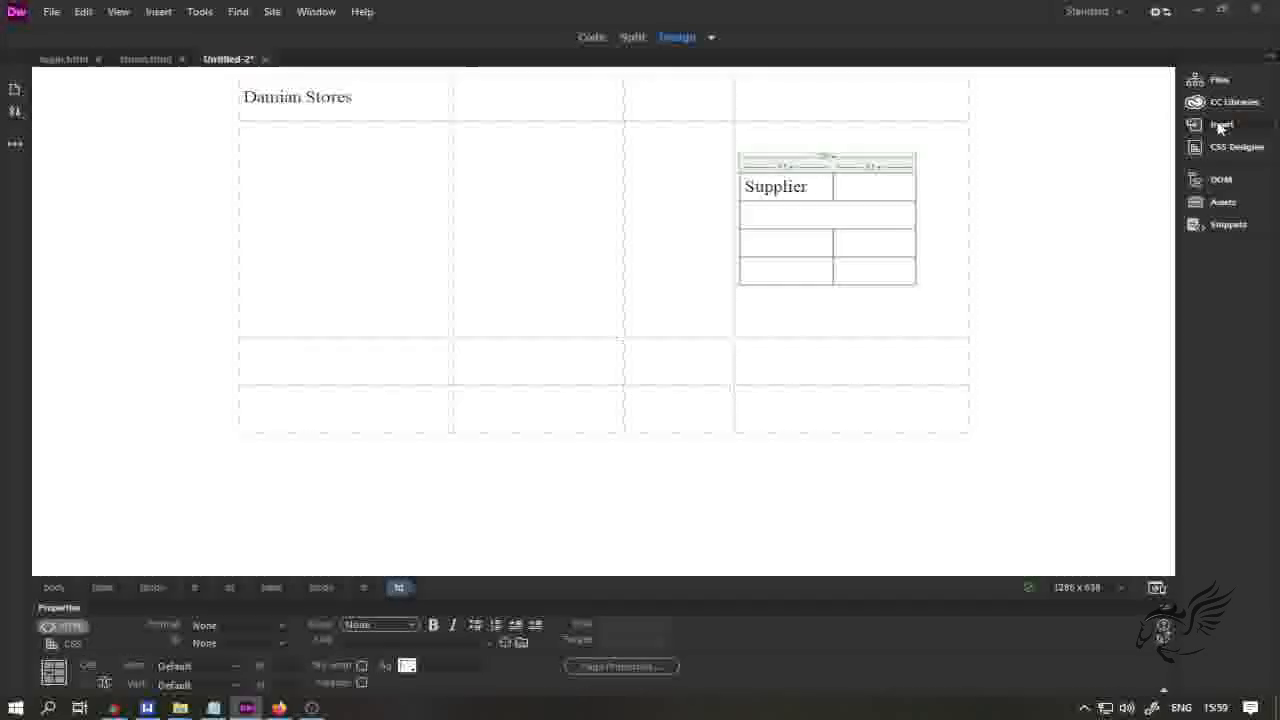
click(1220, 125)
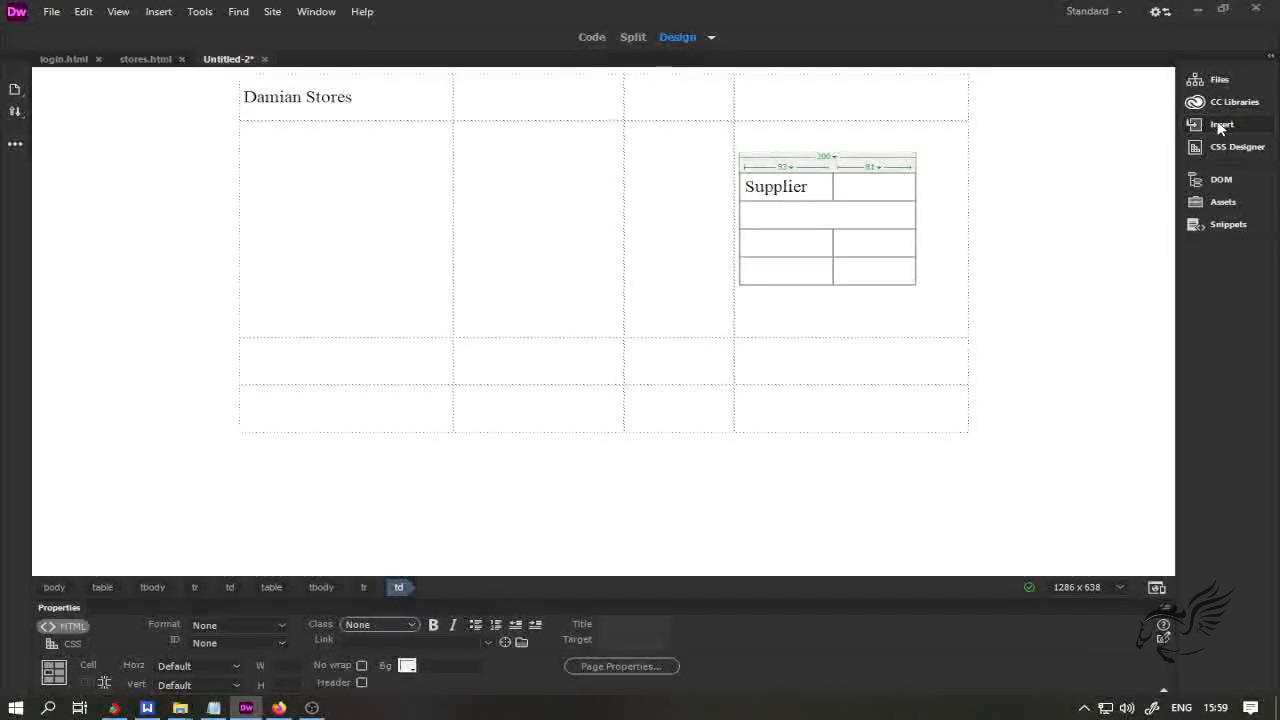
click(1219, 126)
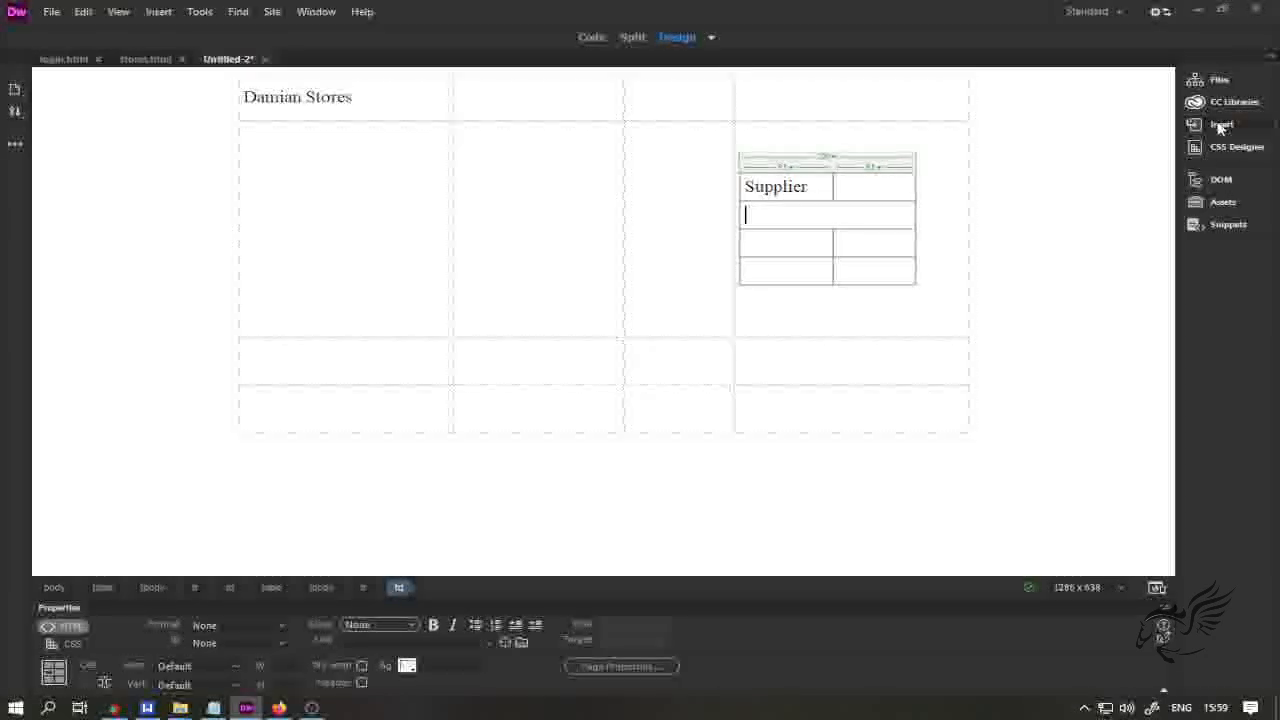
click(1220, 125)
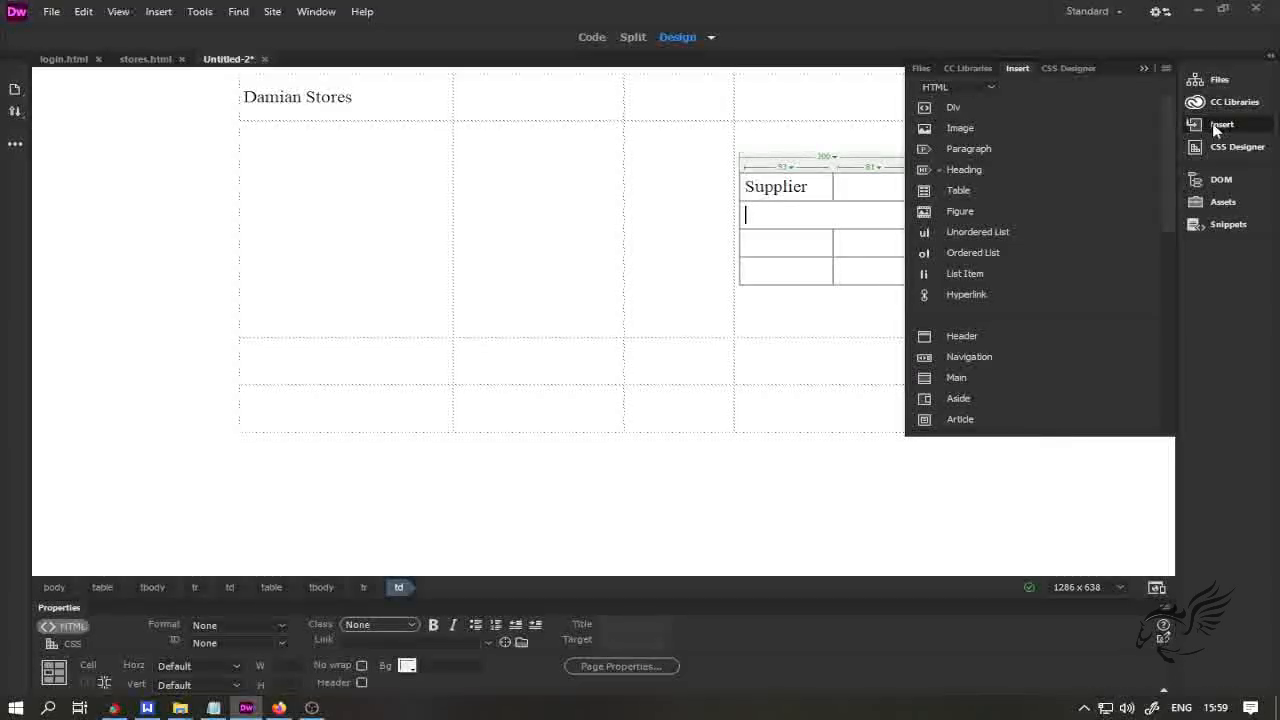
click(987, 87)
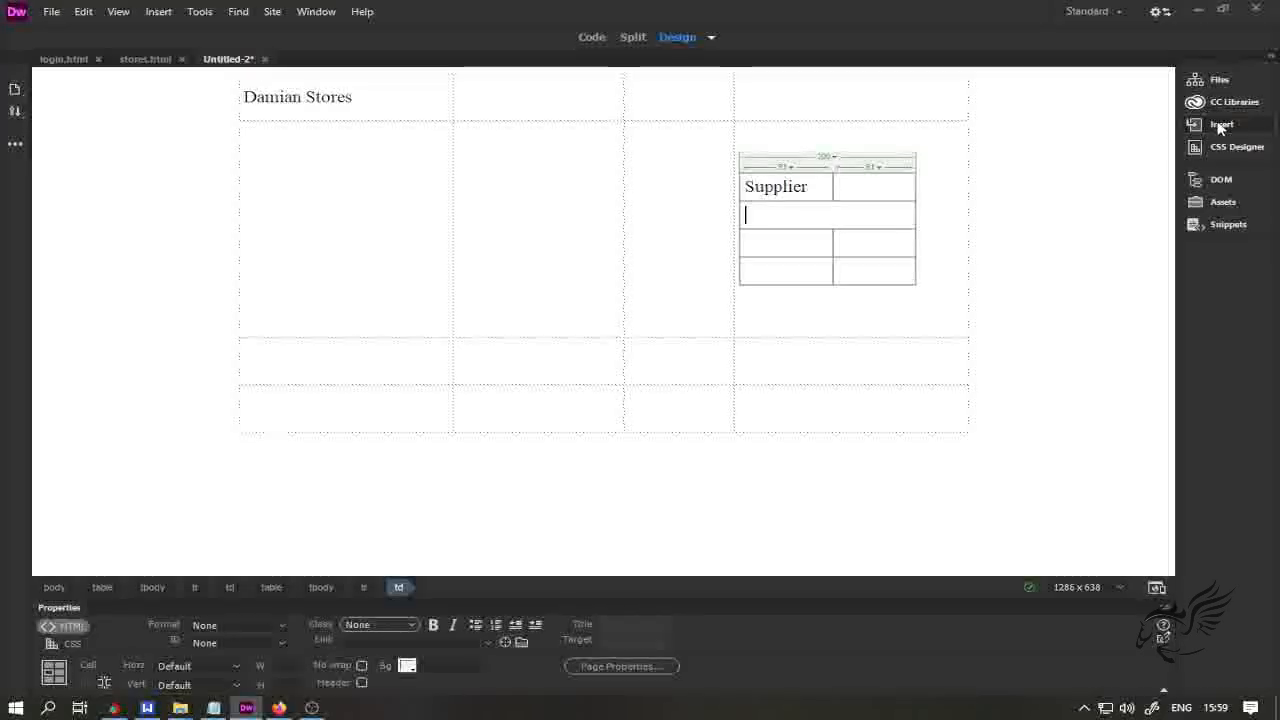
- Switch the insertable elements from HTML to the Form category and place the cursor in the nested table's merged second-row cell
click(1220, 126)
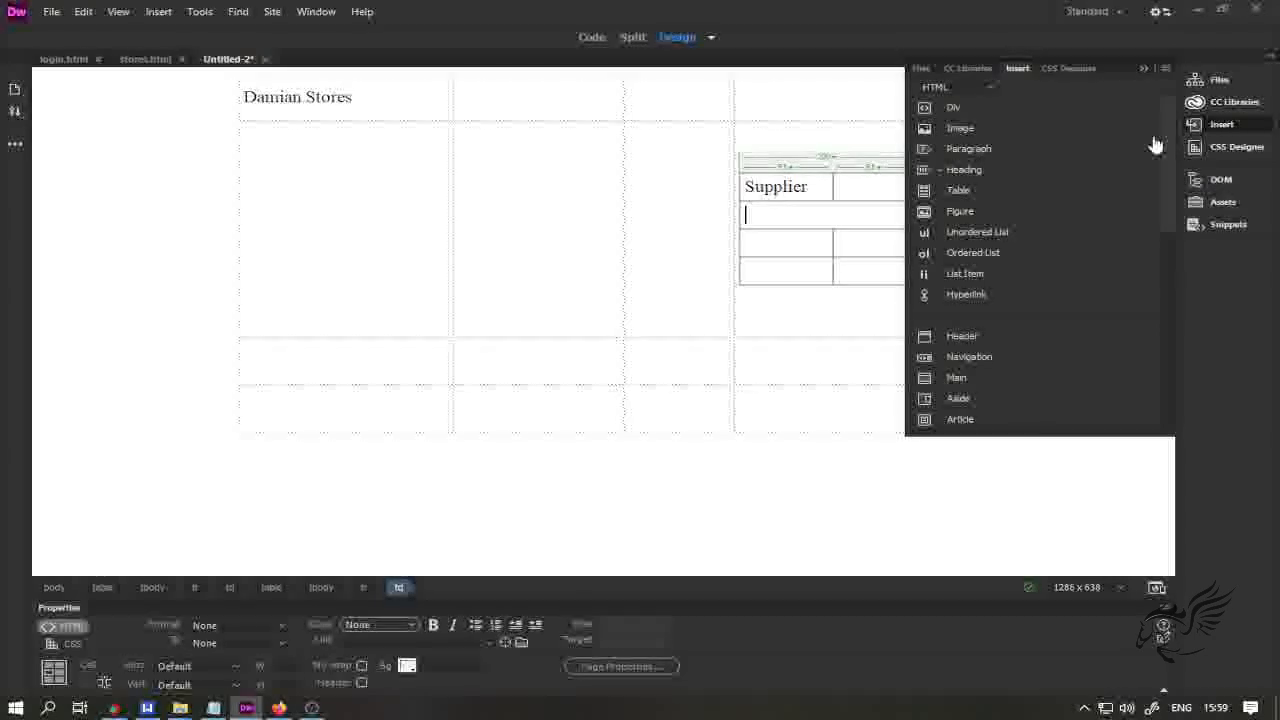
click(989, 88)
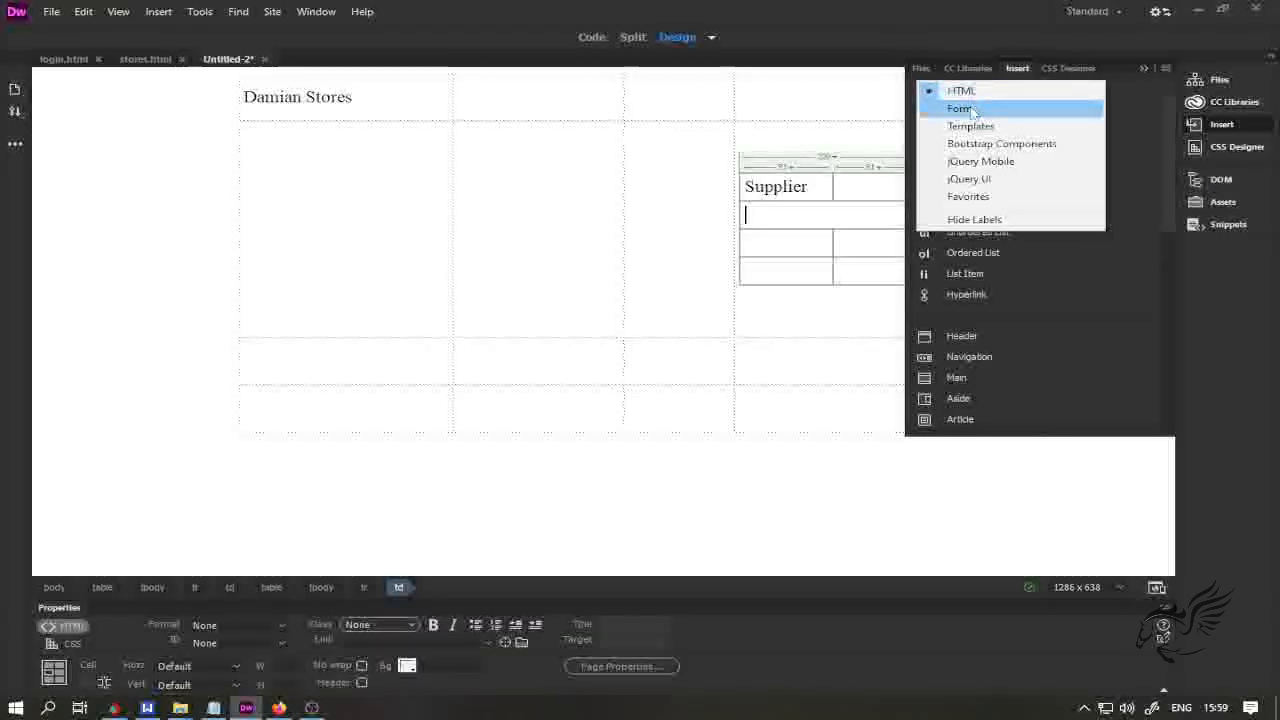
click(962, 109)
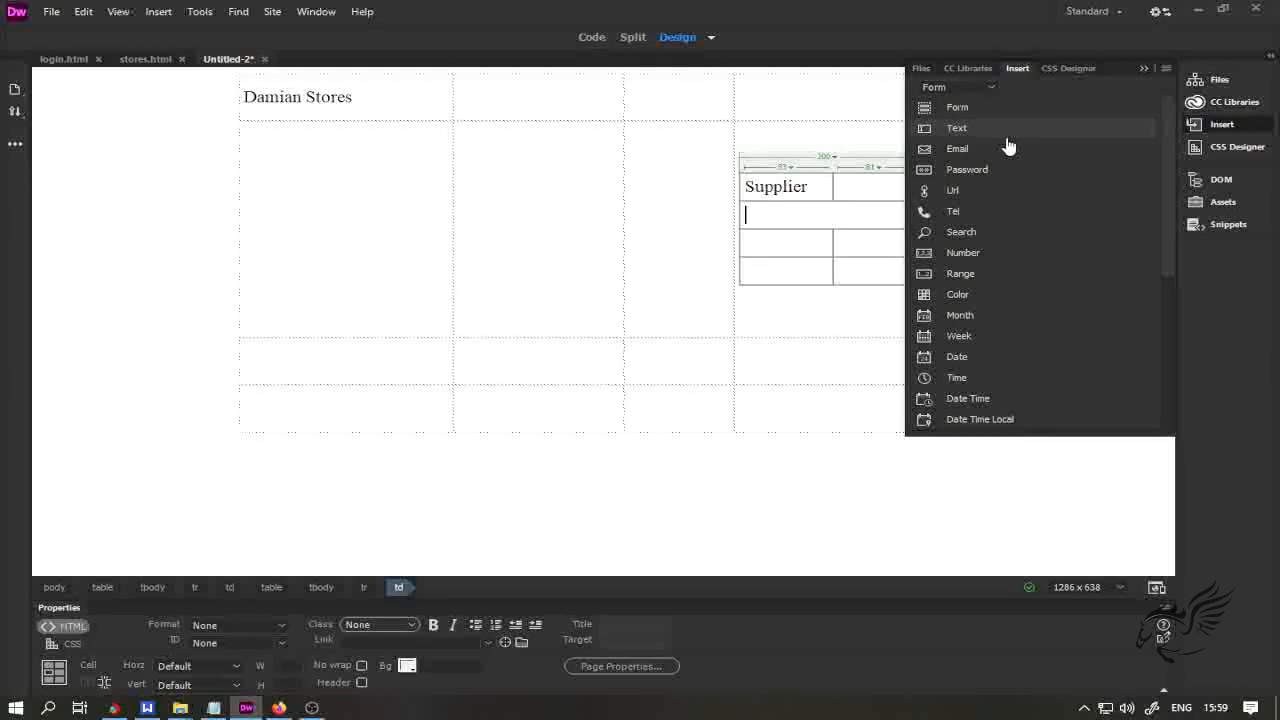
click(841, 218)
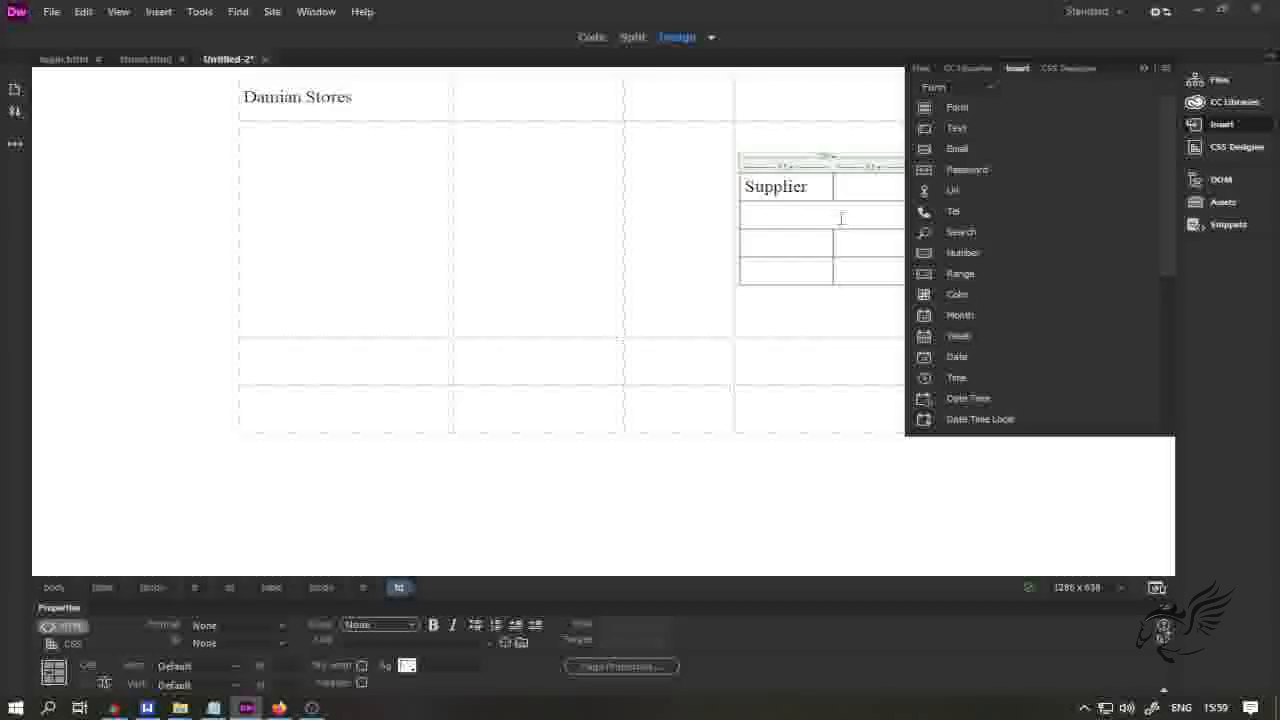
- Place the cursor in the merged cell below Supplier and list the Form elements available for insertion
click(762, 216)
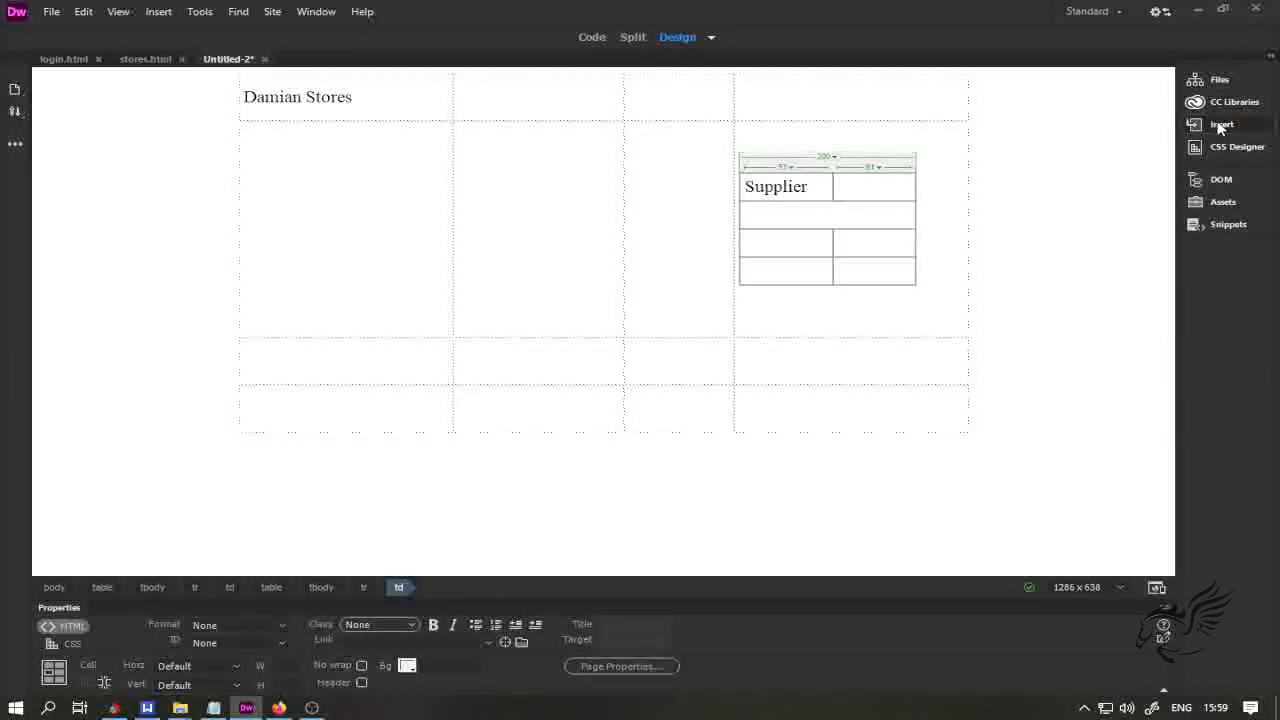
click(1220, 126)
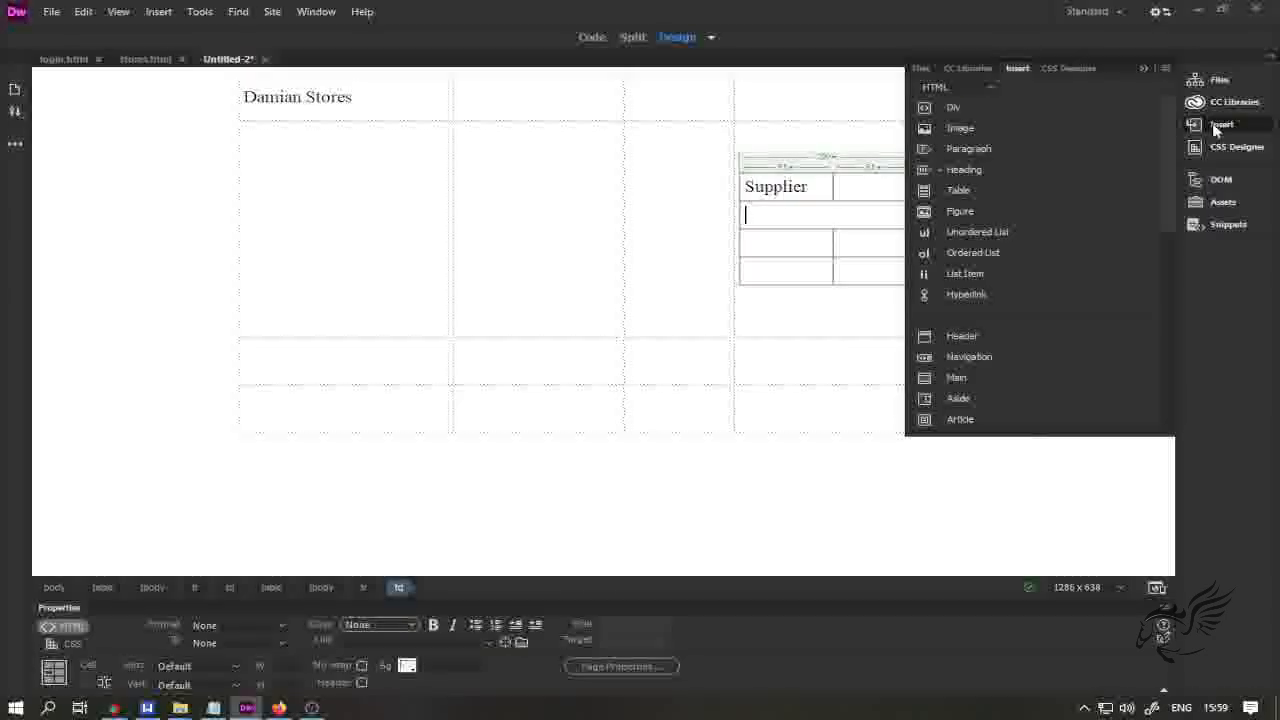
click(989, 87)
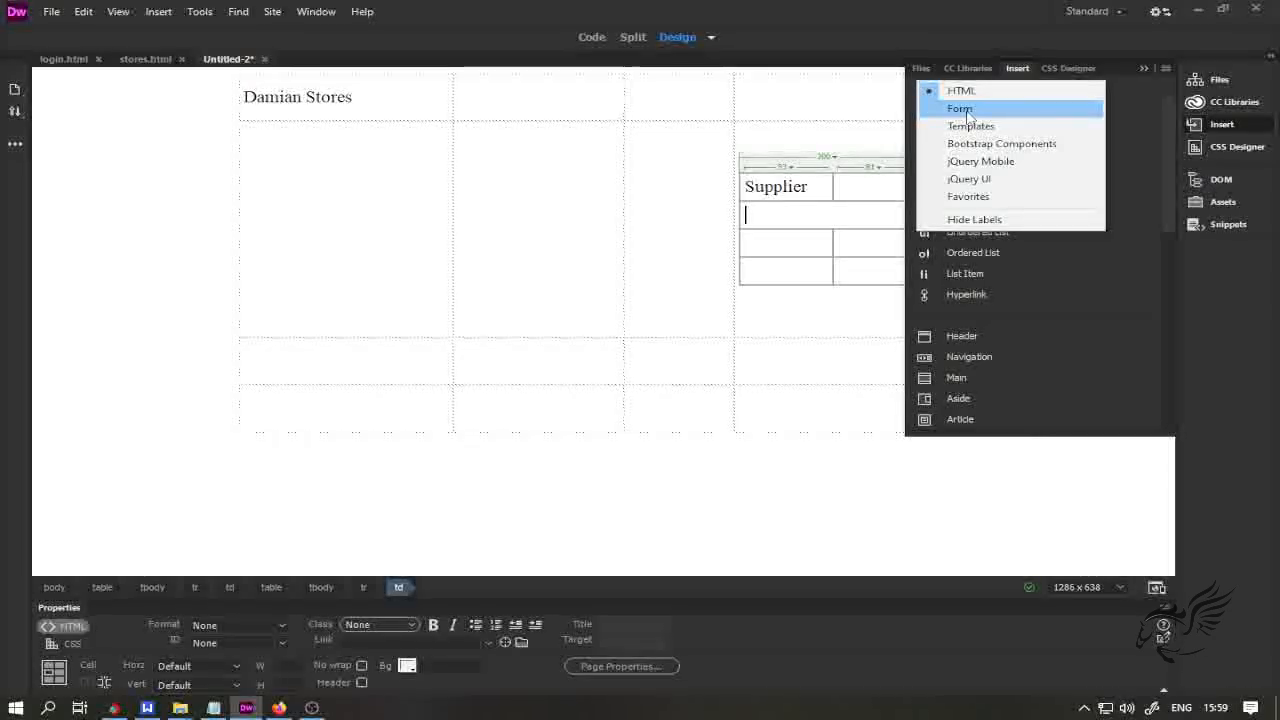
click(966, 110)
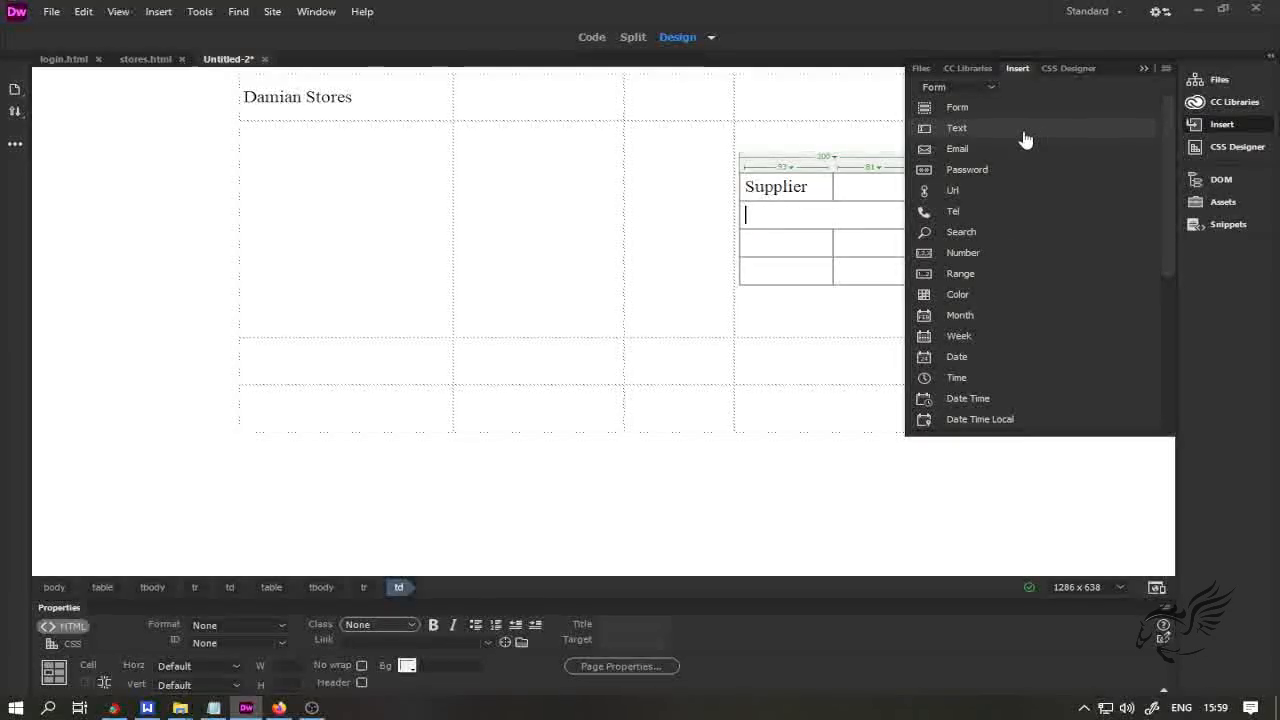
- Expand the collapsed side panels and insert a form into the merged second-row cell of the Supplier table
click(839, 215)
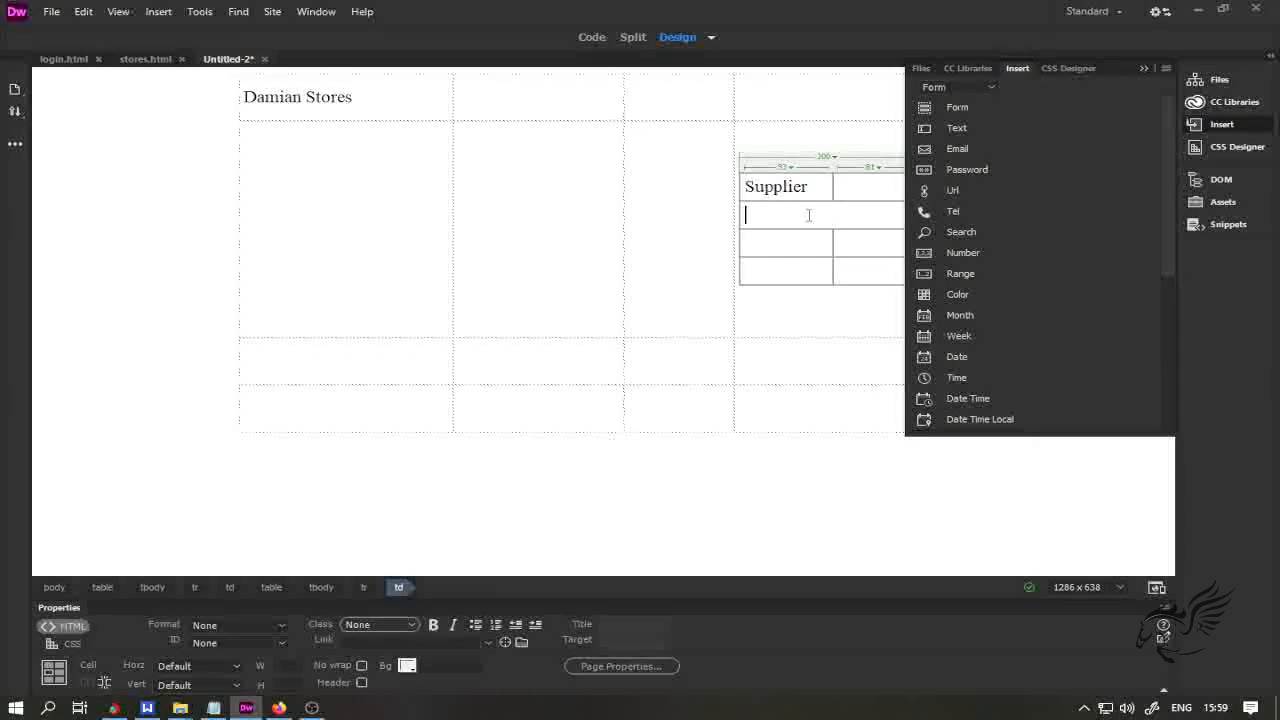
click(1214, 126)
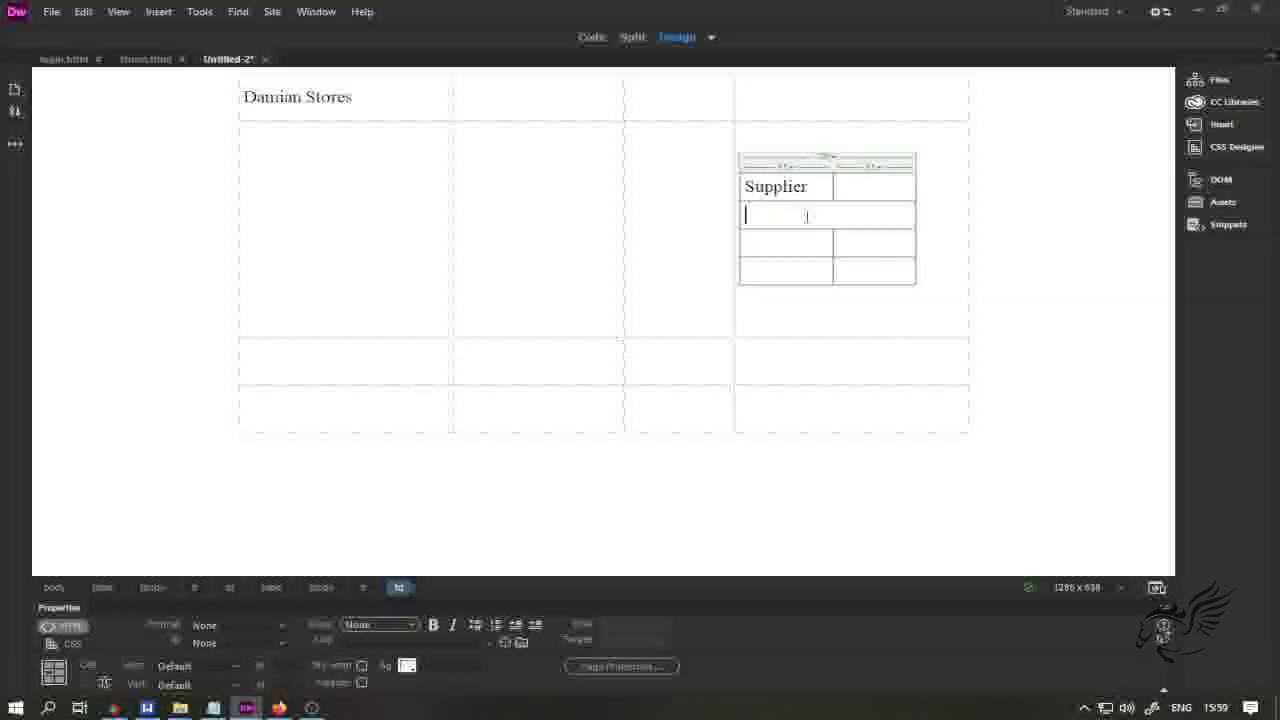
click(1214, 126)
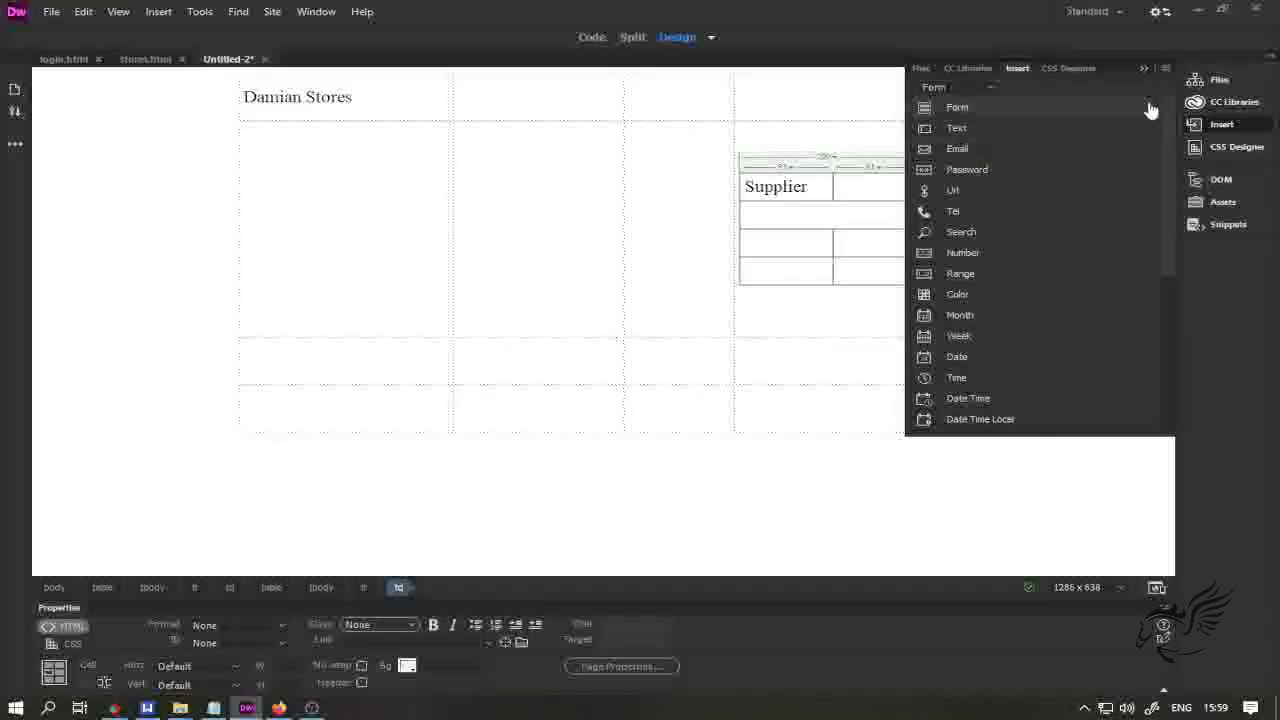
click(1270, 60)
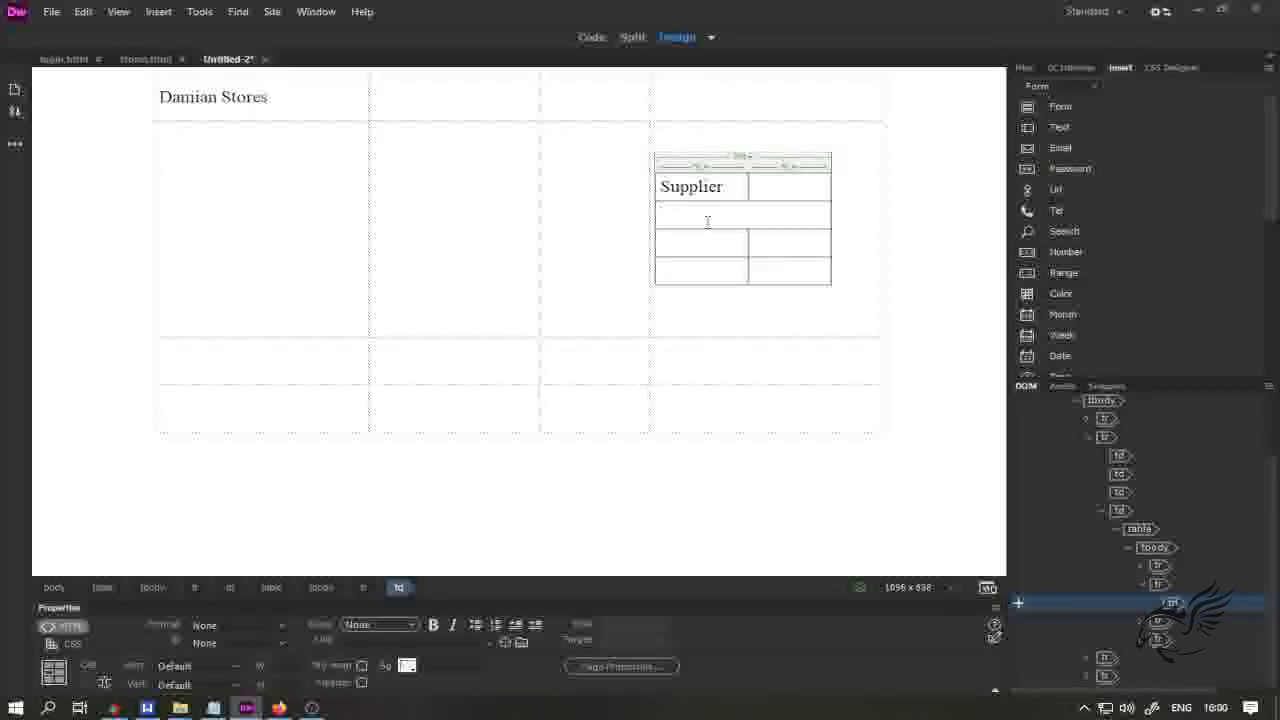
click(1060, 110)
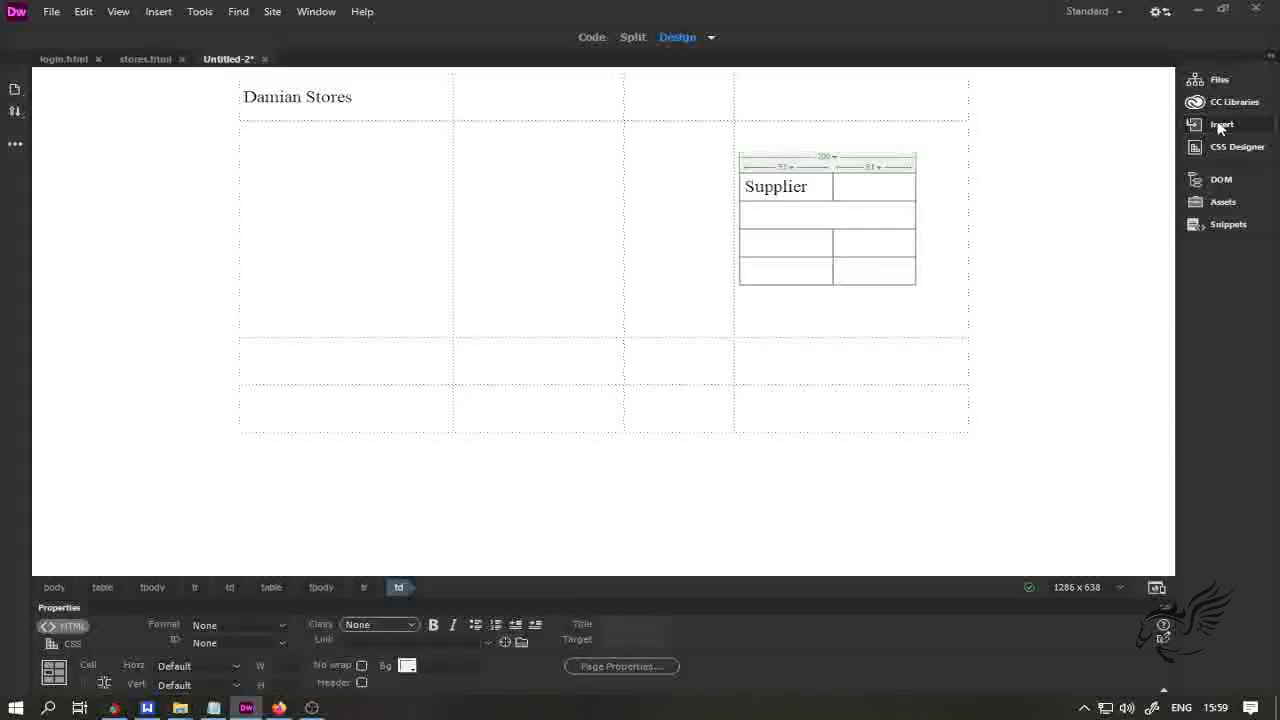
- Switch the insertable elements from HTML to Form and expand the collapsed side panels
click(1220, 126)
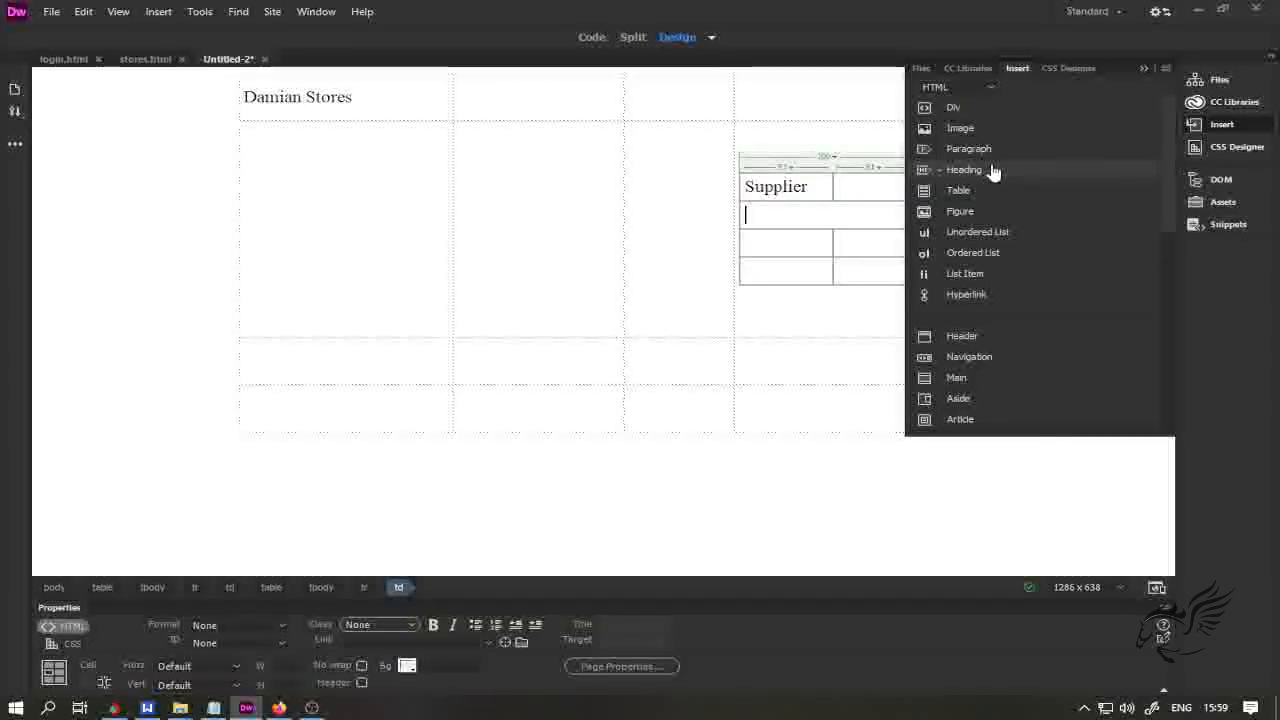
click(989, 87)
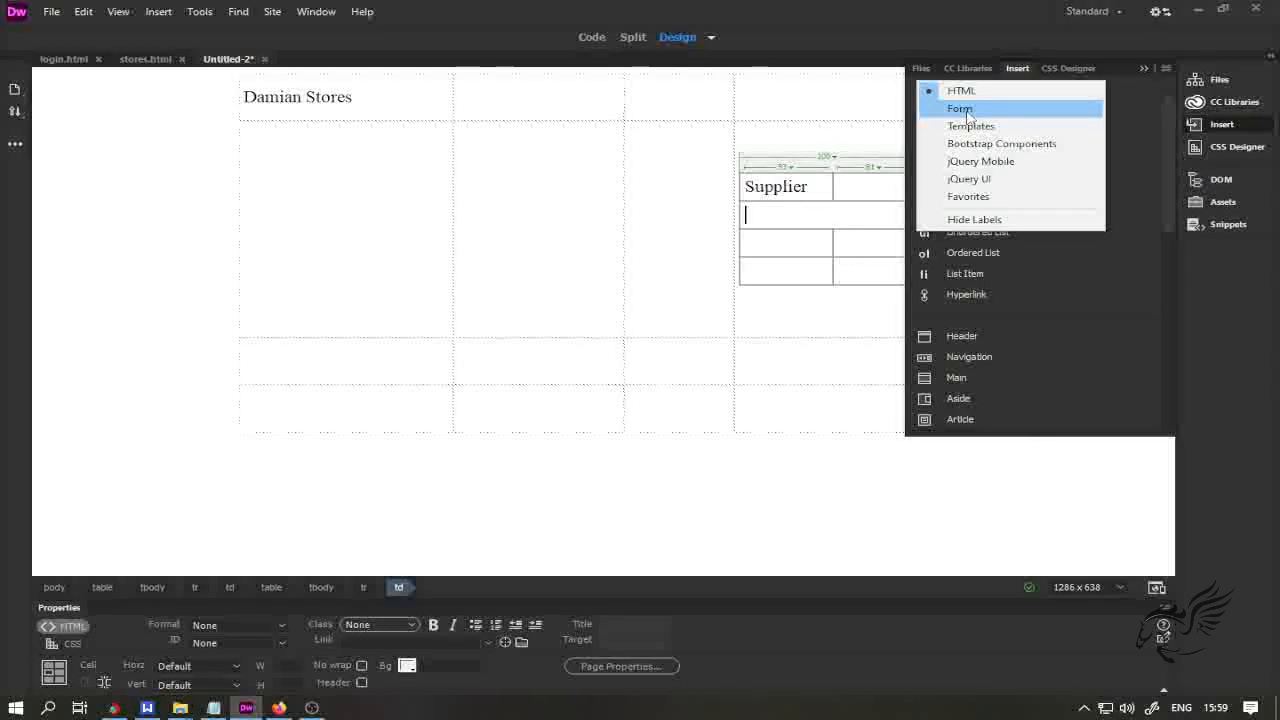
click(965, 109)
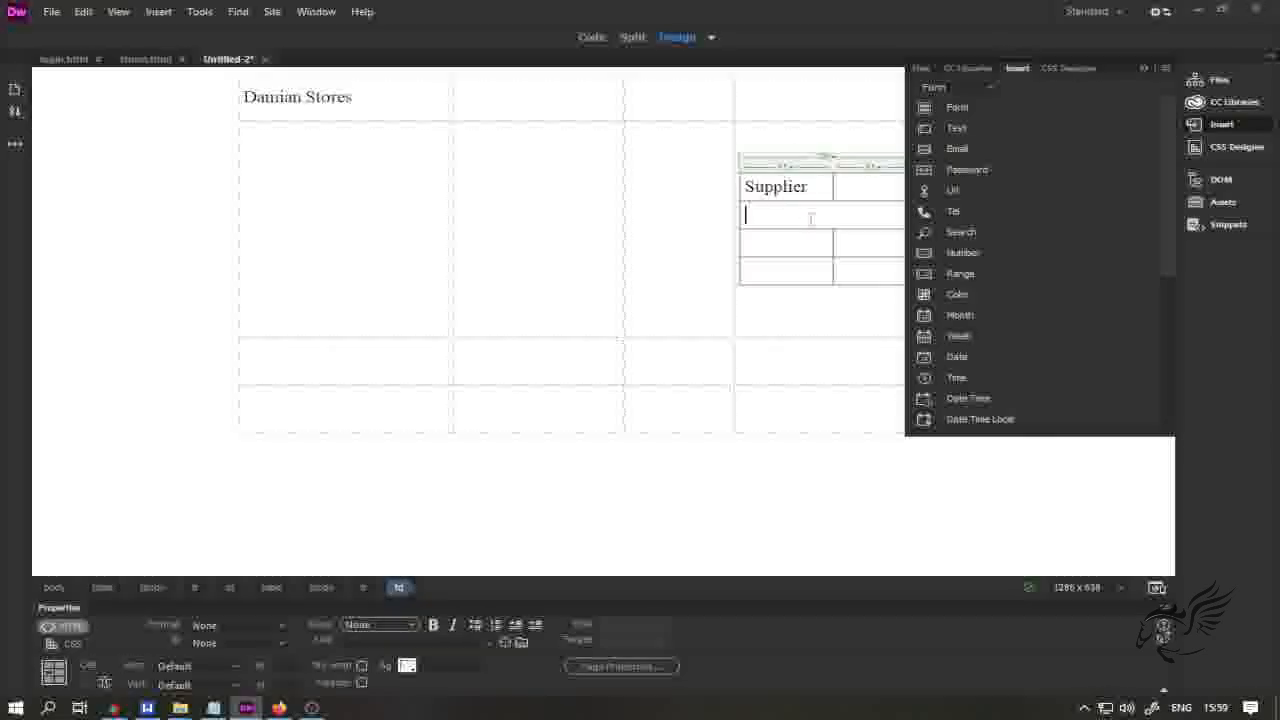
click(1199, 124)
click(1212, 125)
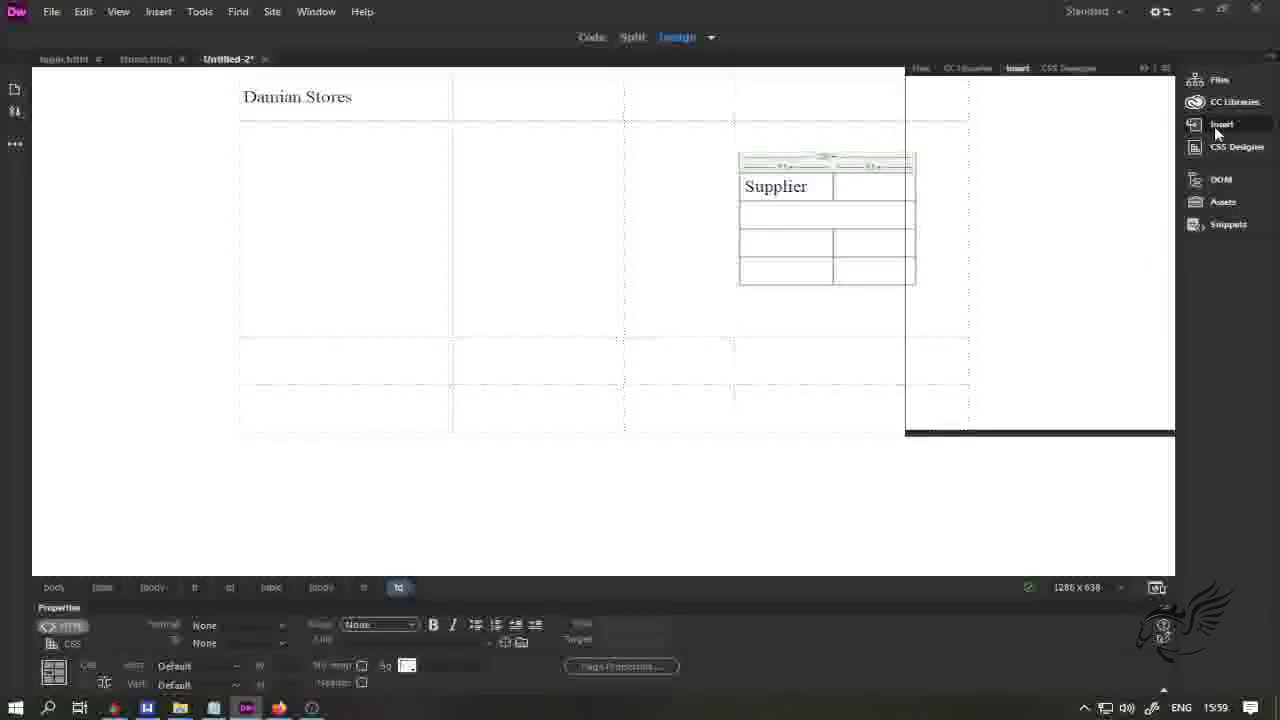
click(1270, 62)
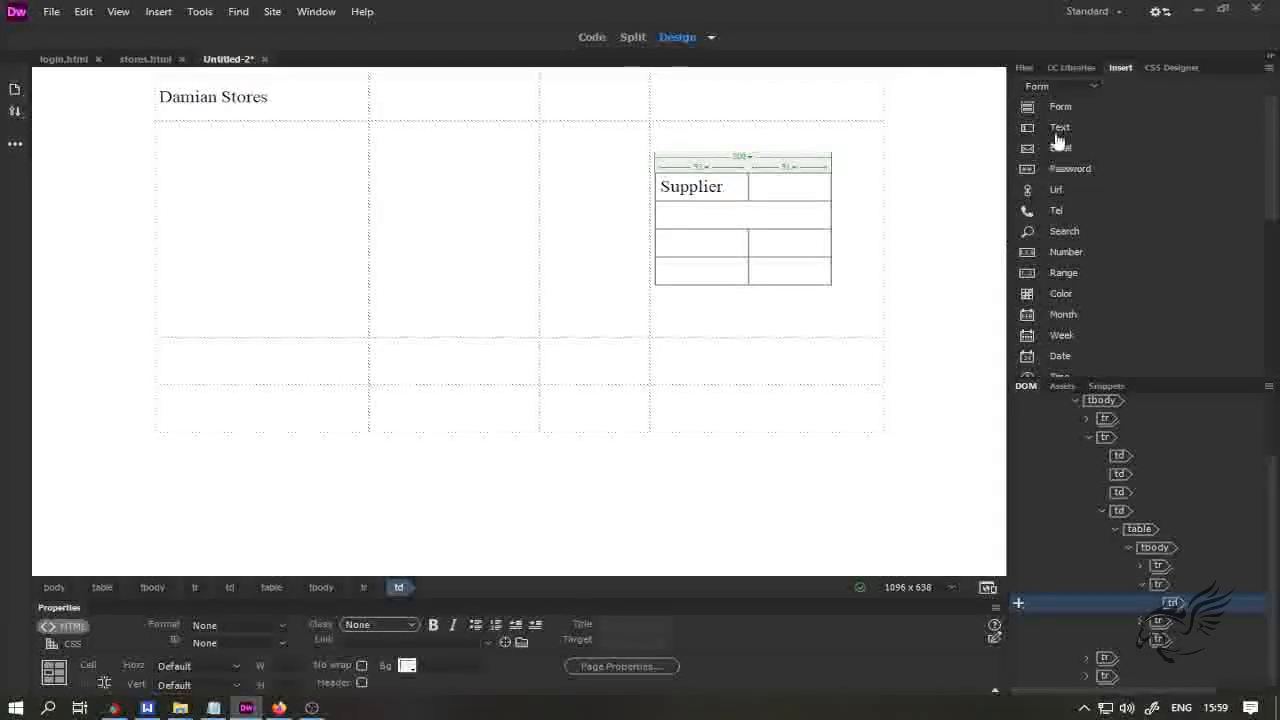
double_click(1111, 67)
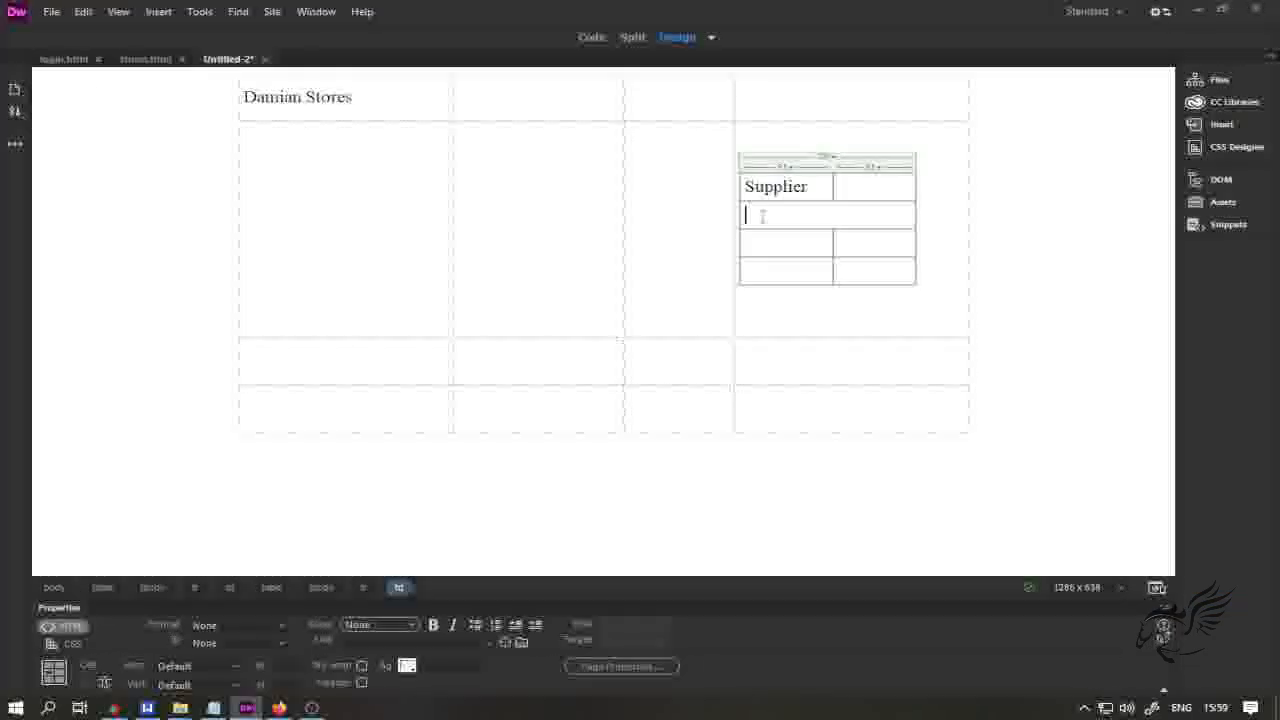
- Choose the Form category of insertable elements and place the cursor in the merged cell below Supplier
click(1220, 126)
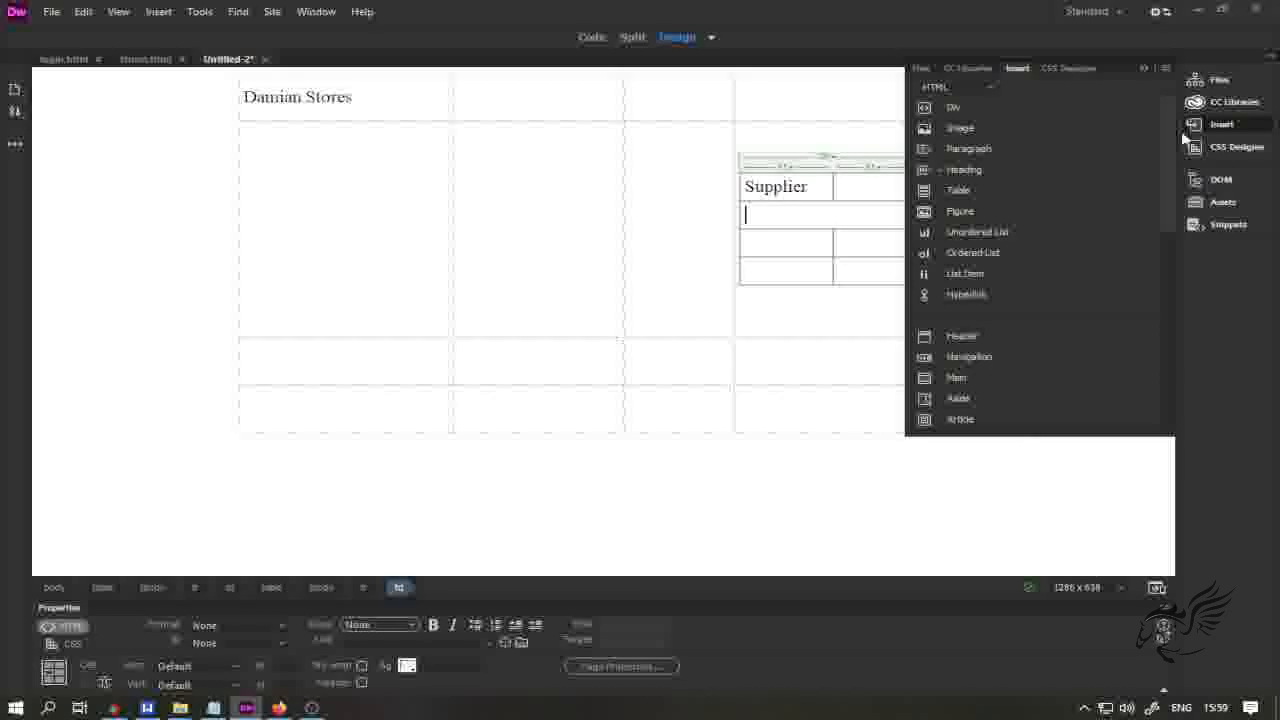
click(989, 87)
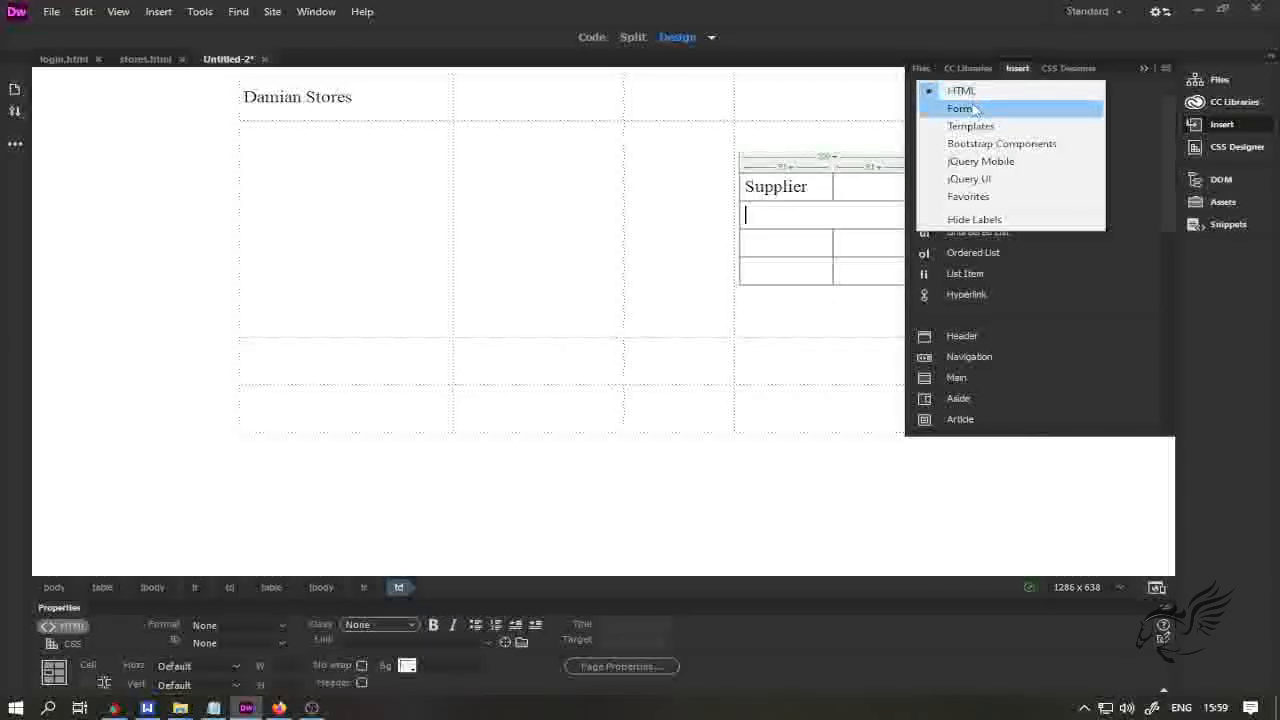
click(962, 109)
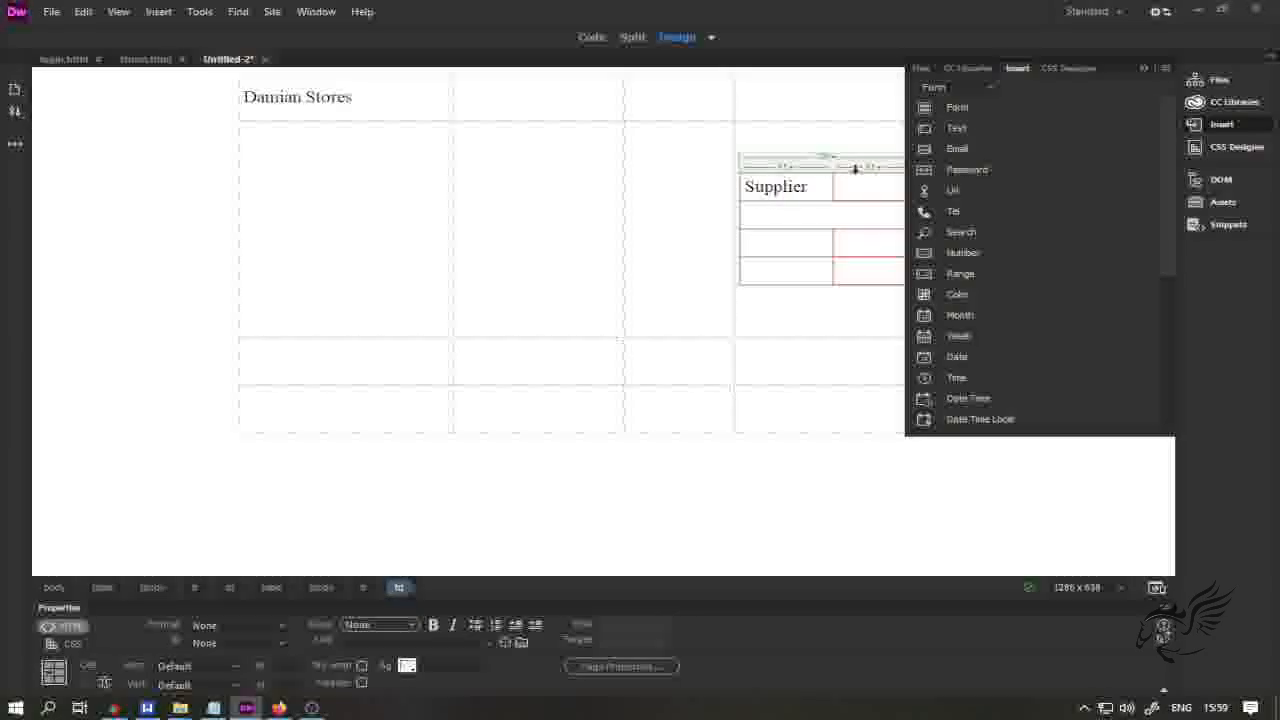
click(812, 212)
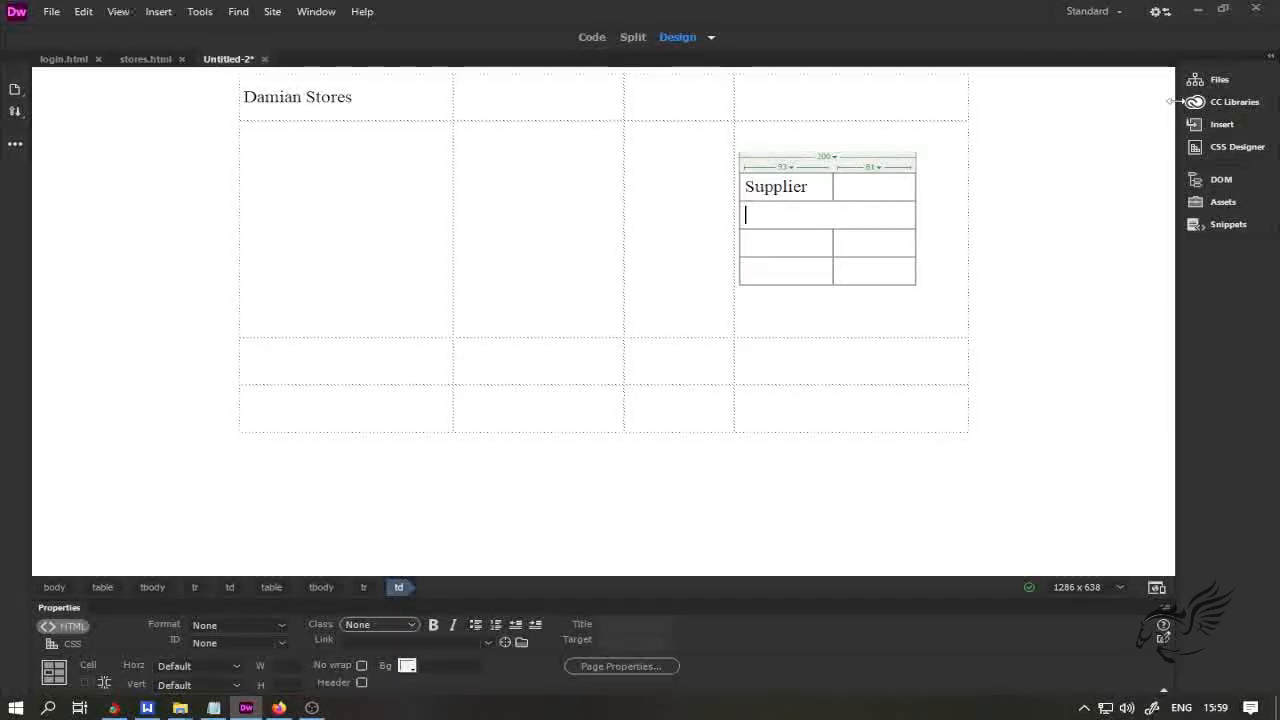
- Expand the side panels fully and insert a form into the merged cell below Supplier
click(1214, 126)
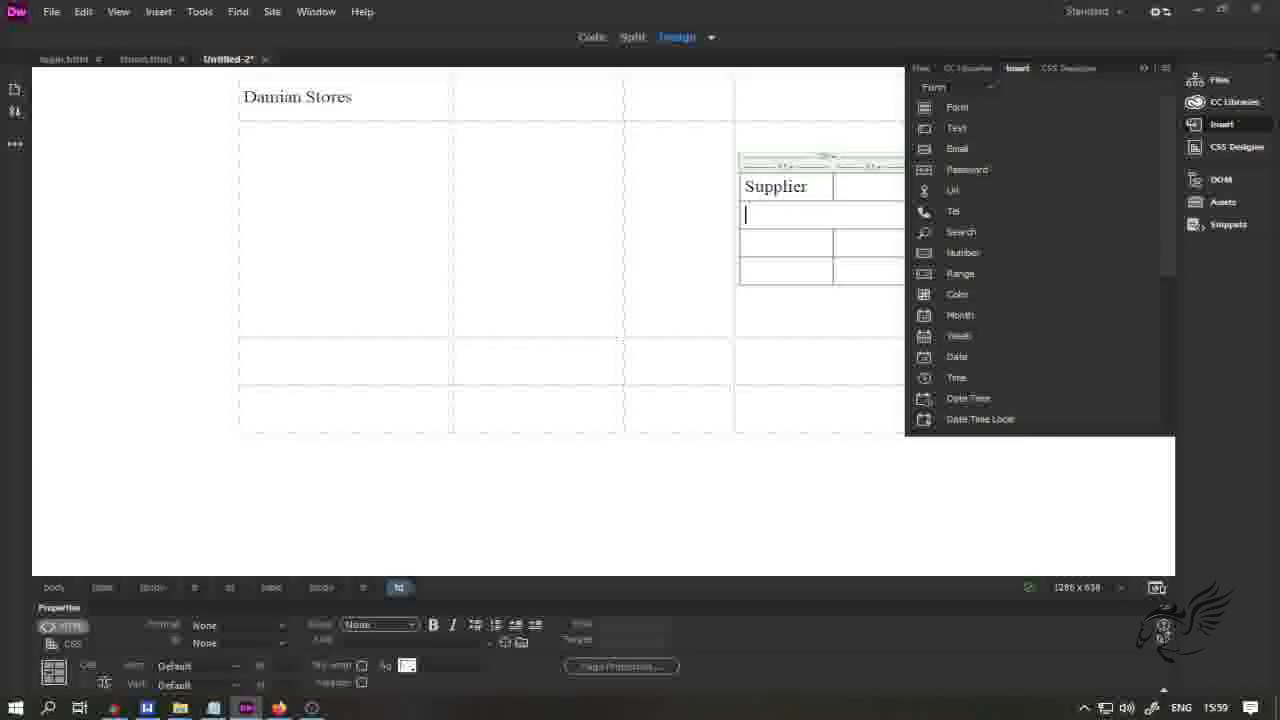
click(1270, 57)
click(1270, 60)
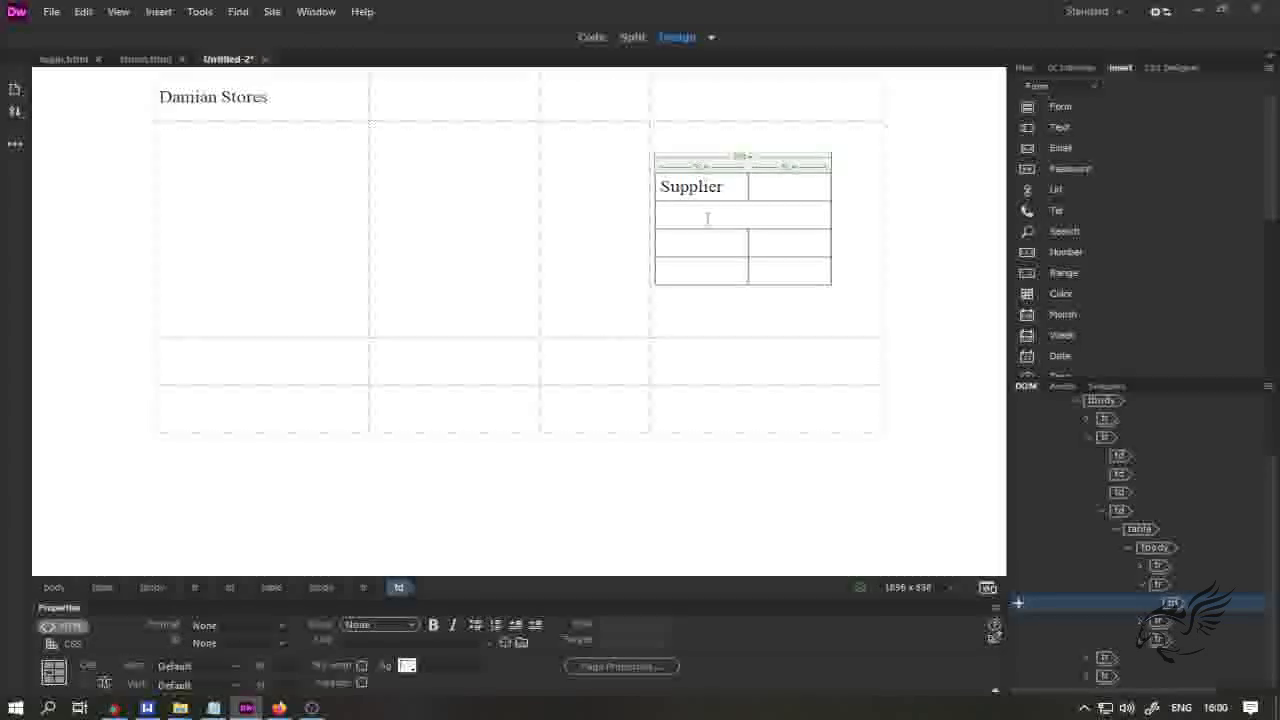
click(1058, 113)
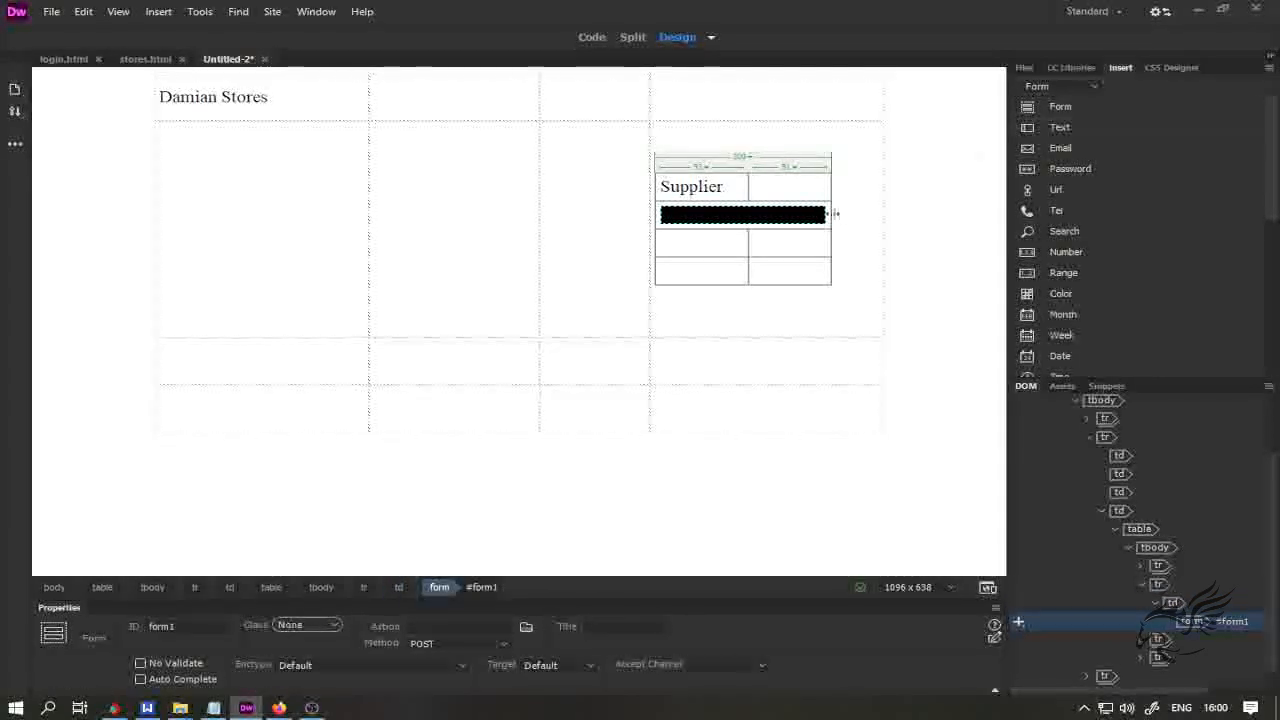
- Insert a text field inside the new form and change its label to "Supplier Name:"
click(753, 215)
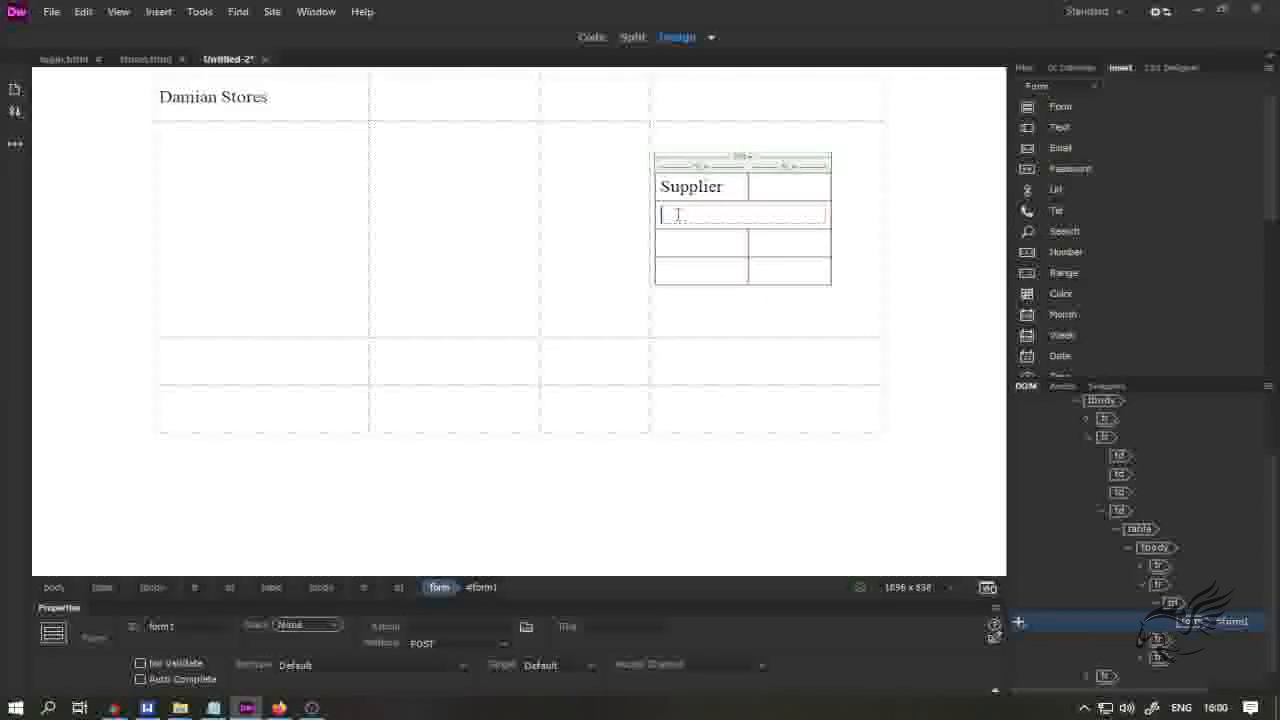
click(1061, 134)
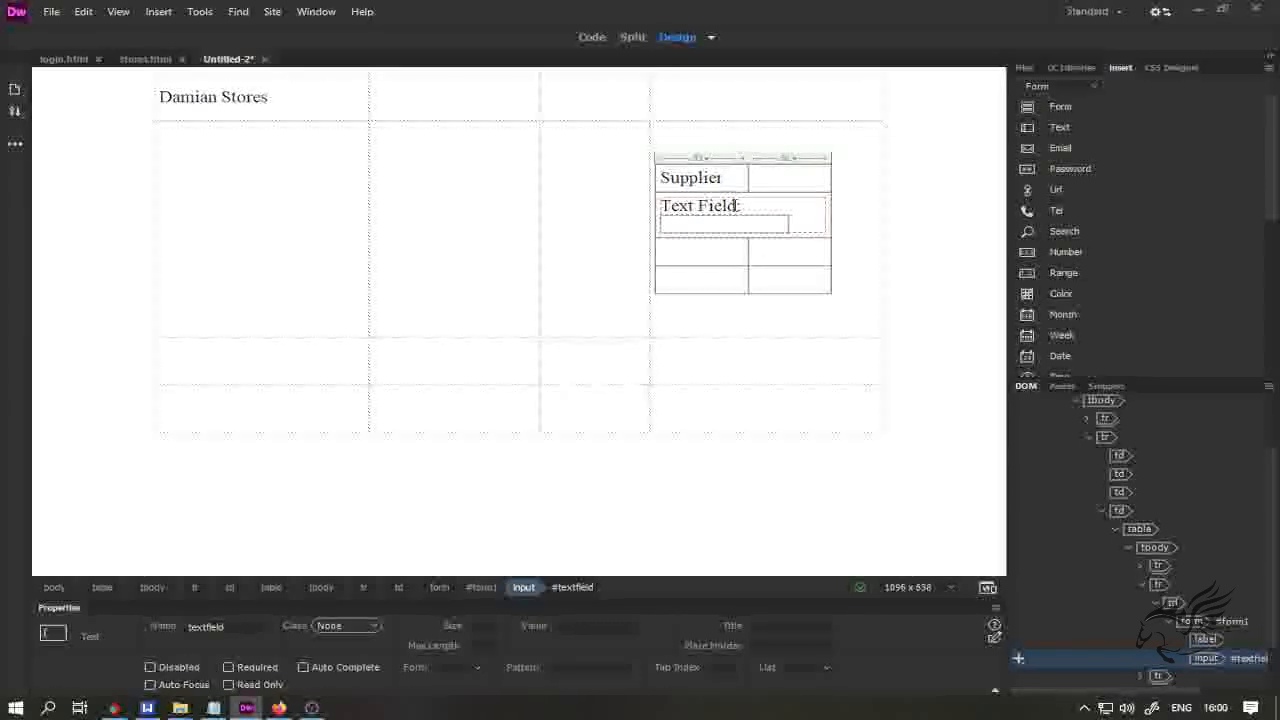
drag(737, 205, 714, 205)
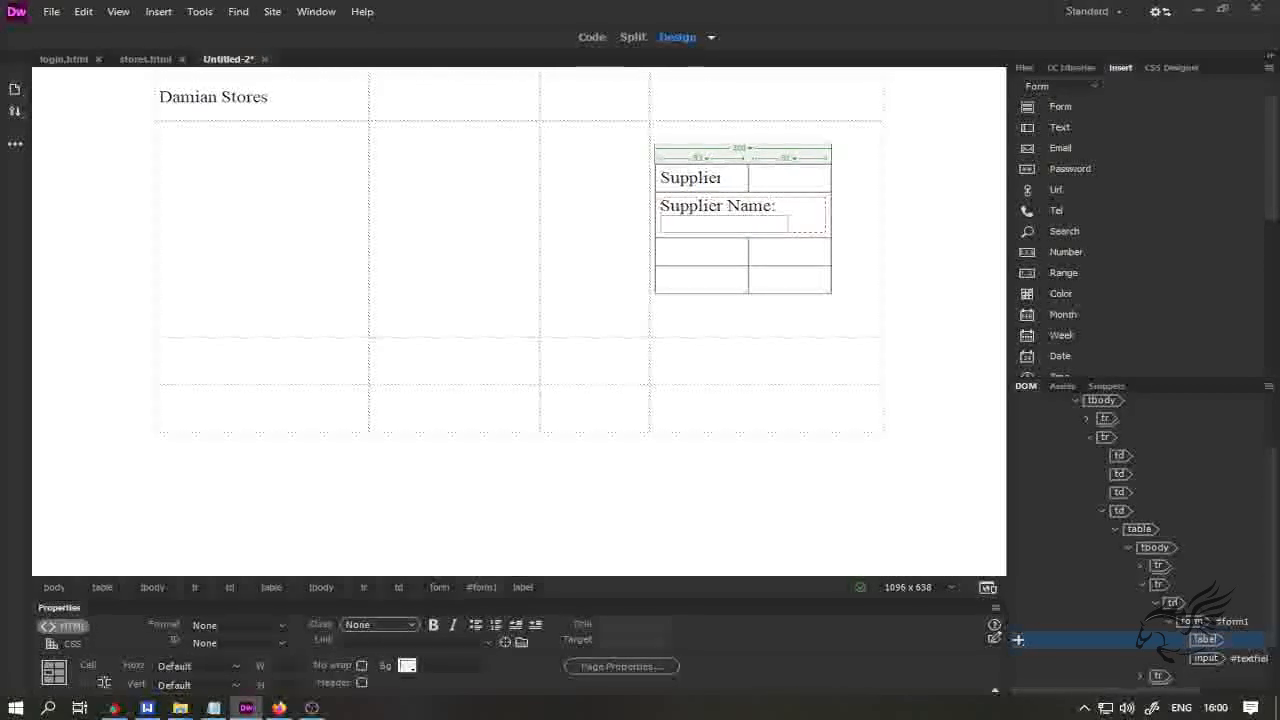
text(:)
- Add a Submit button inside the form, directly after the Supplier Name text field
click(796, 223)
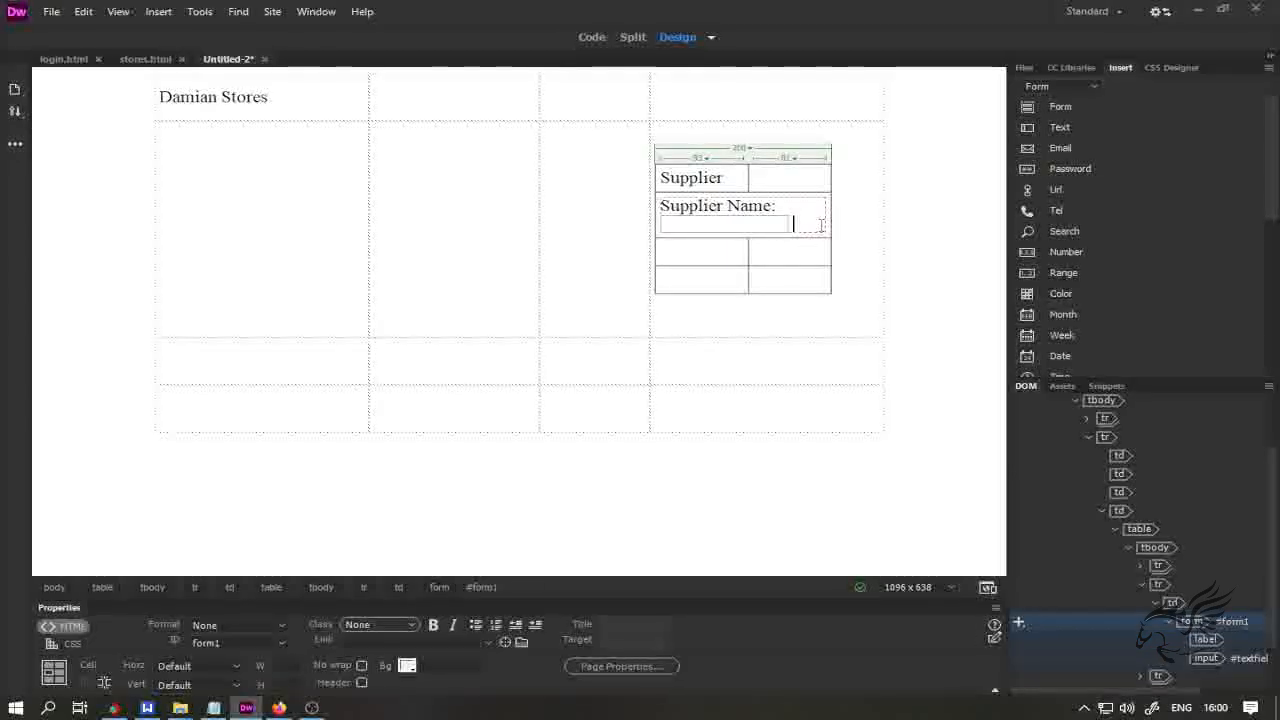
scroll(1065, 283, down, 2)
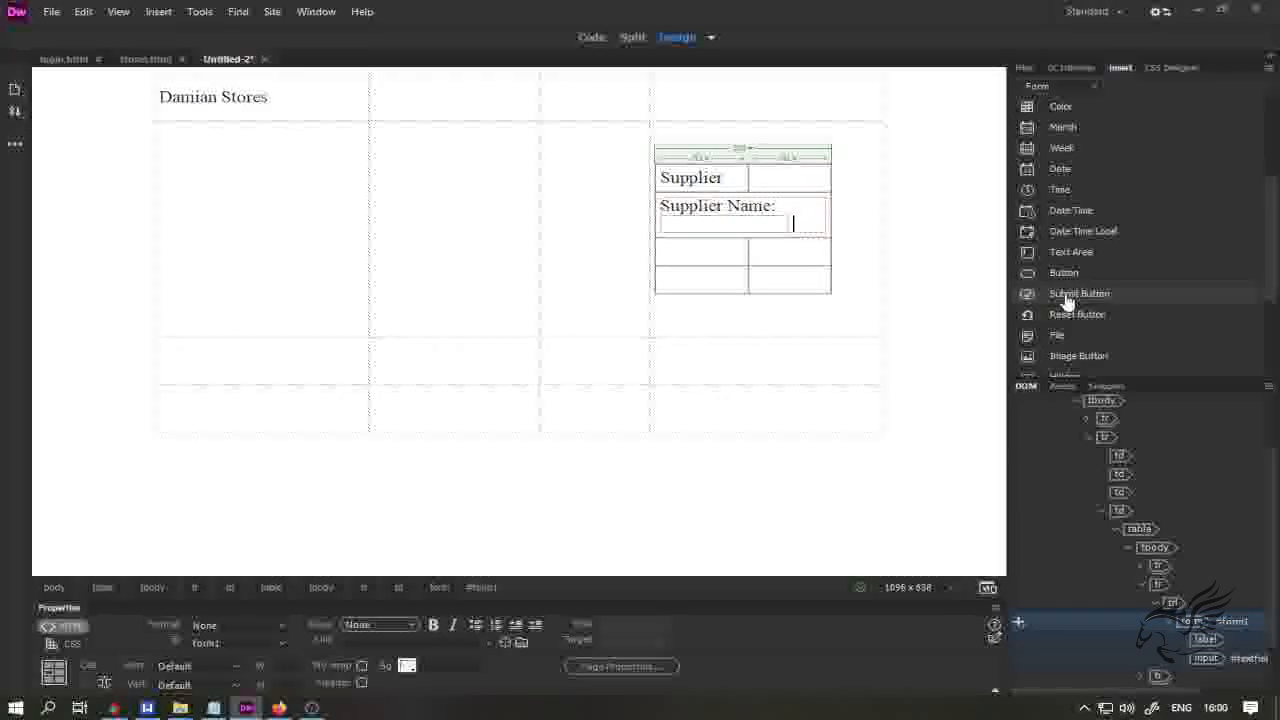
click(1067, 295)
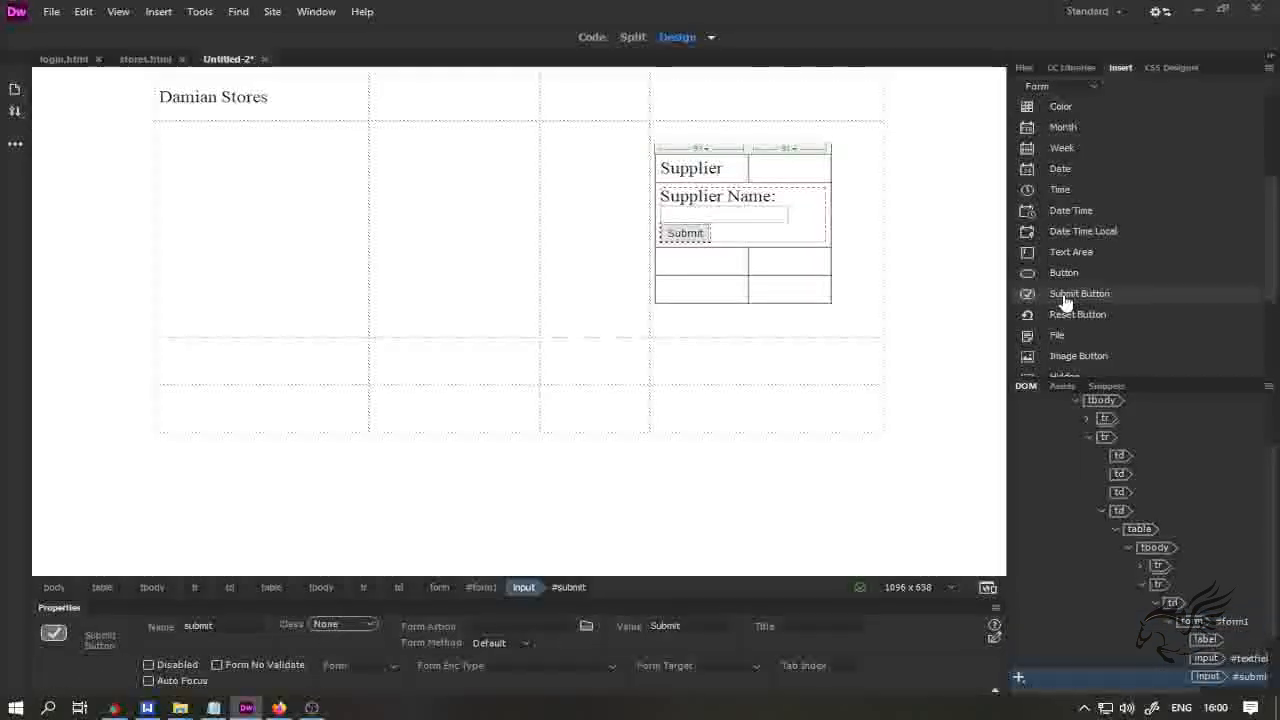
- Widen the outer page table to 931 pixels and the nested Supplier table to 365 pixels
click(853, 332)
drag(884, 251, 931, 252)
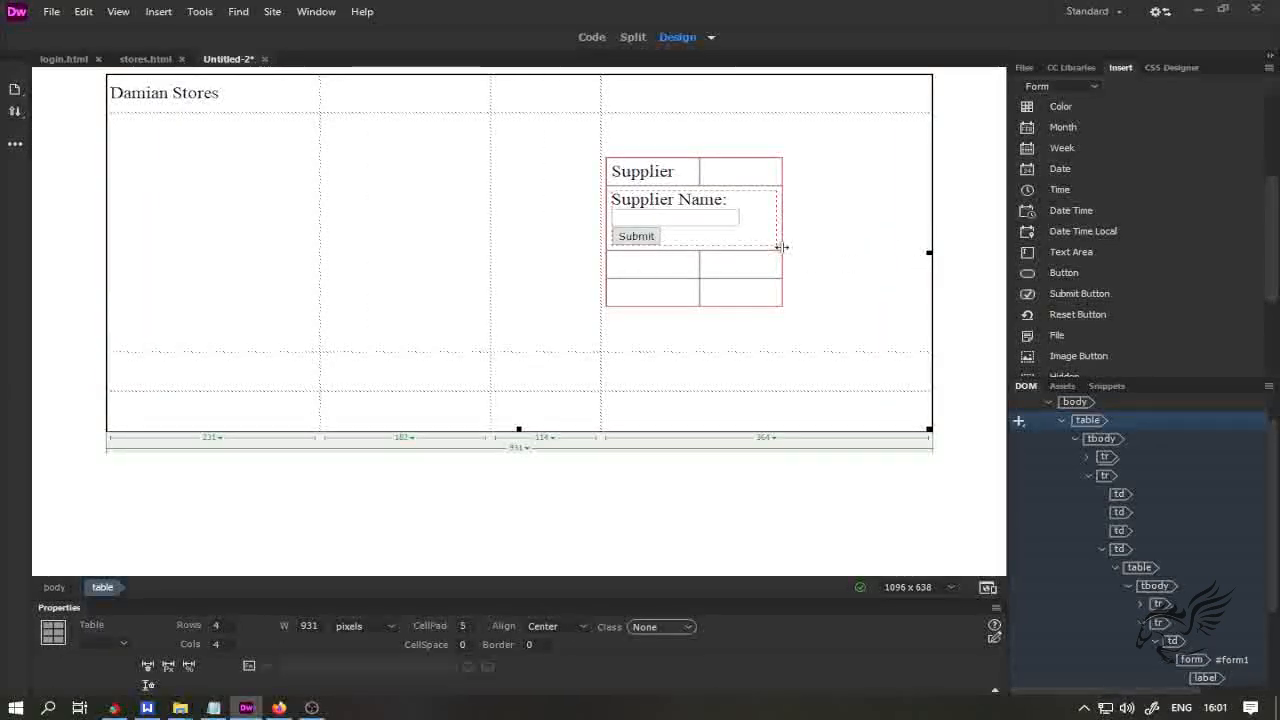
click(781, 247)
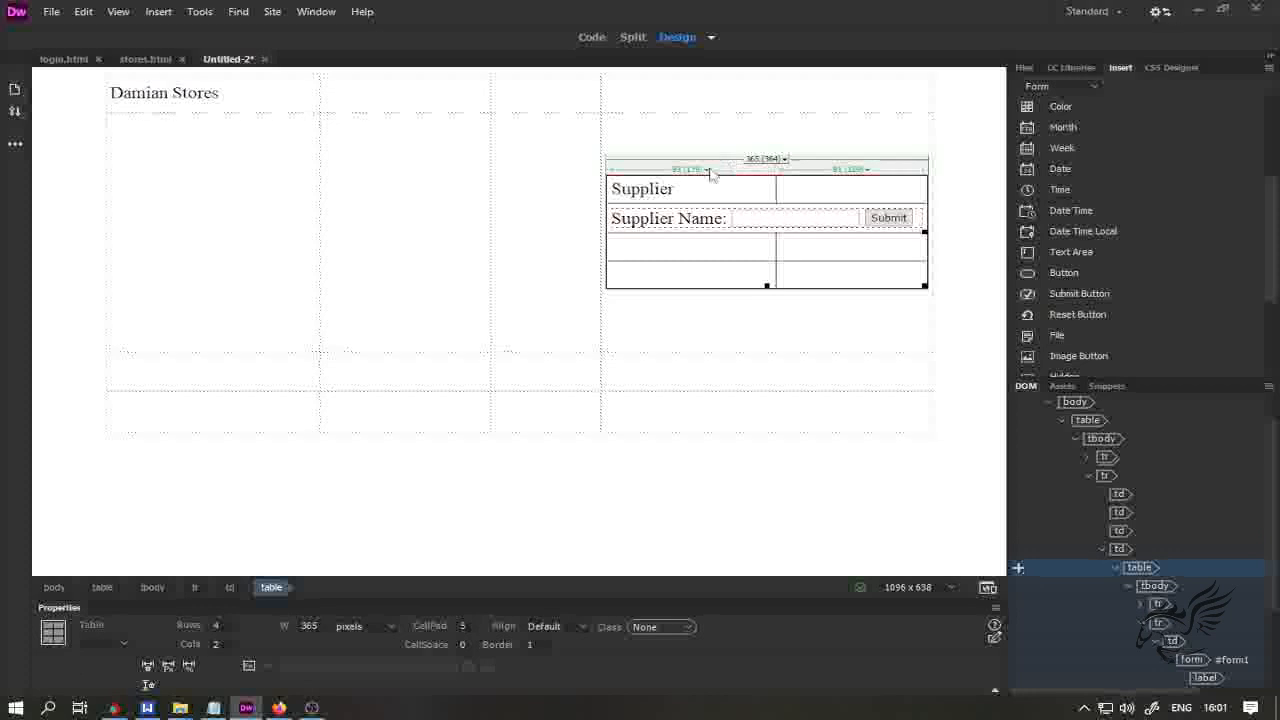
click(747, 327)
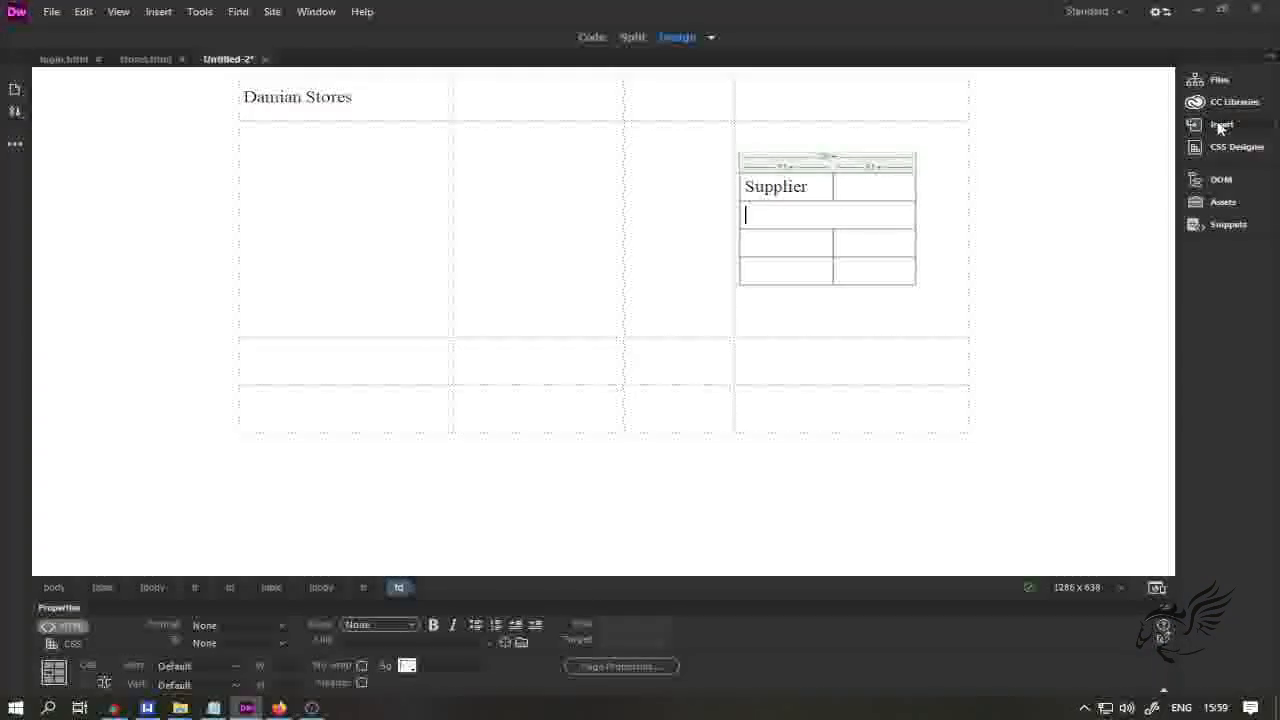
click(1220, 125)
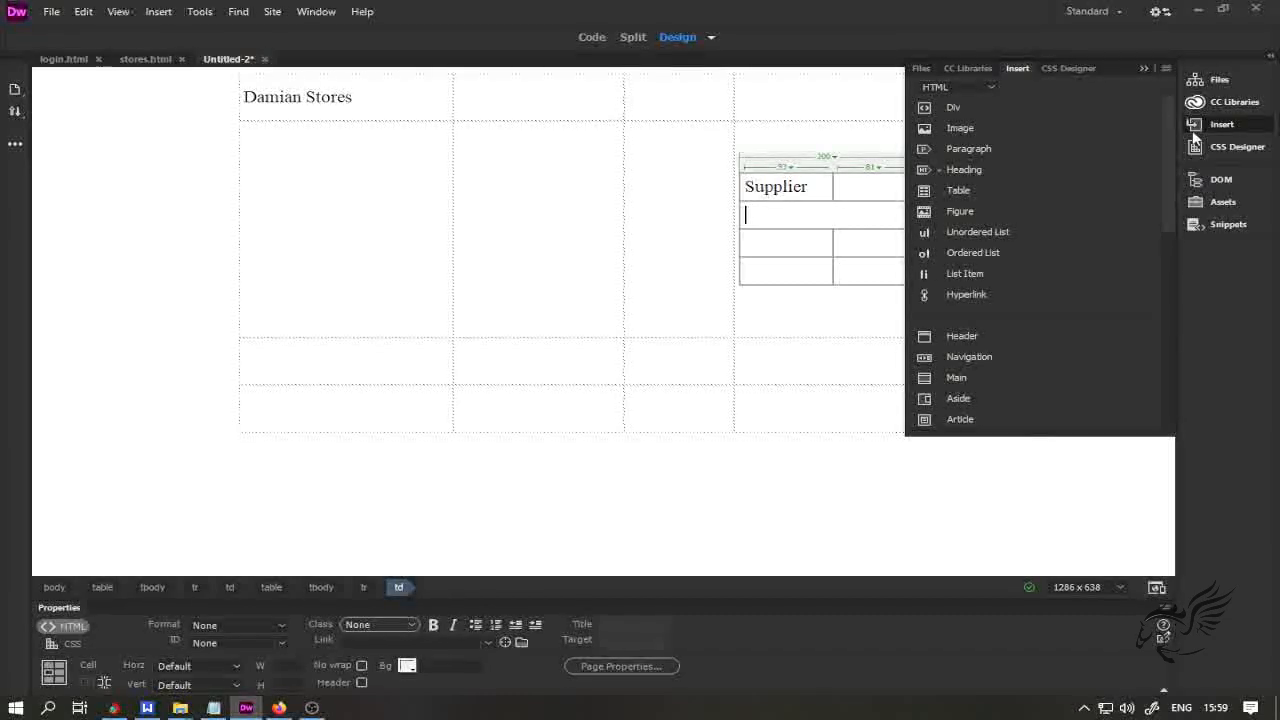
click(989, 85)
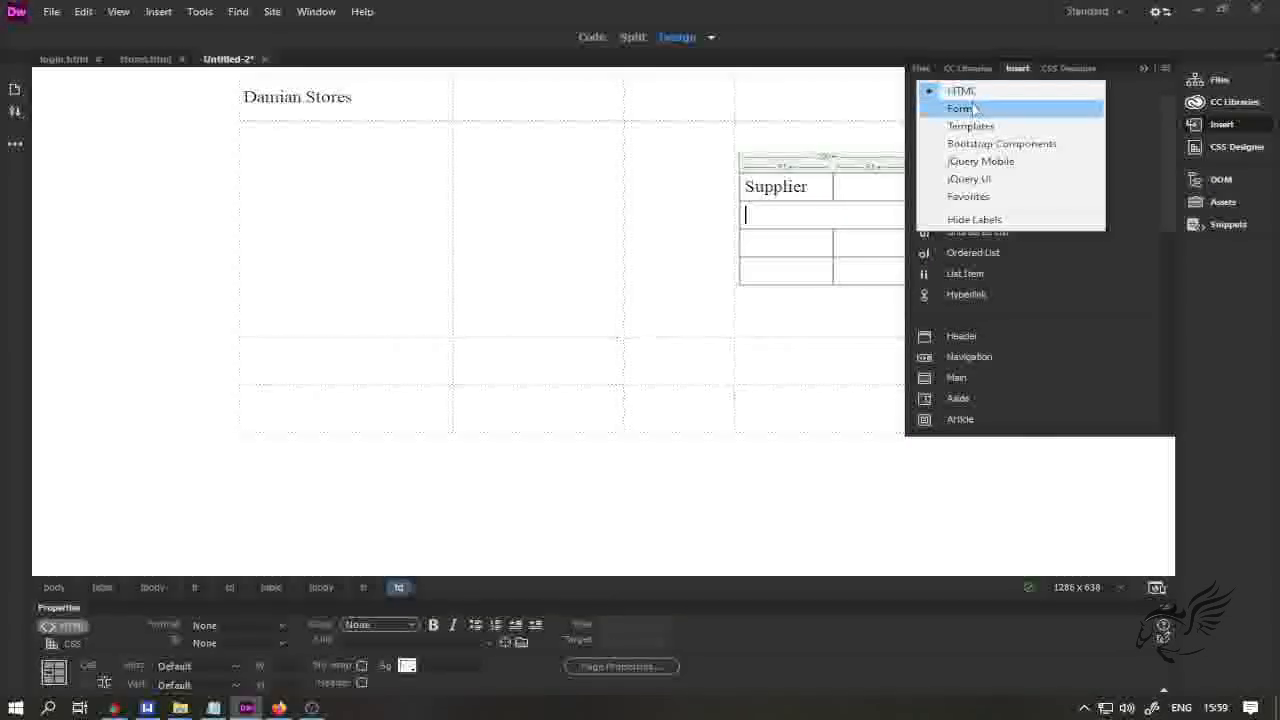
click(960, 109)
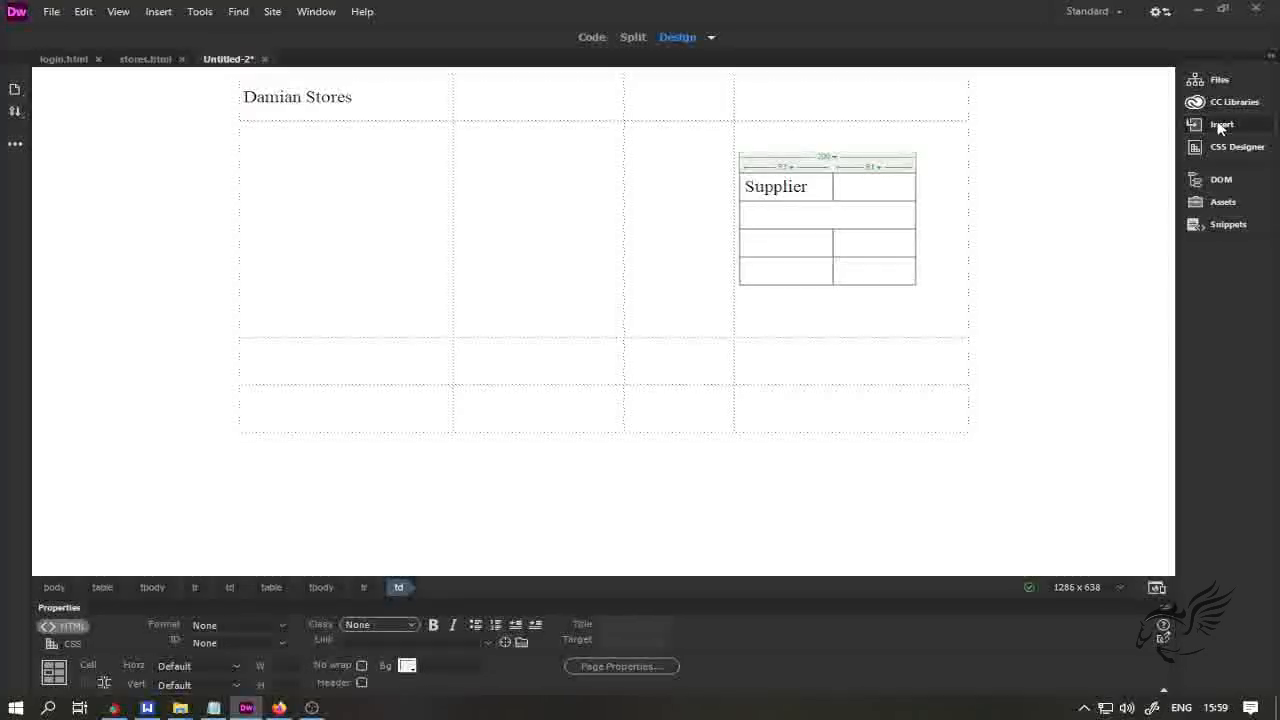
click(1220, 127)
click(1220, 127)
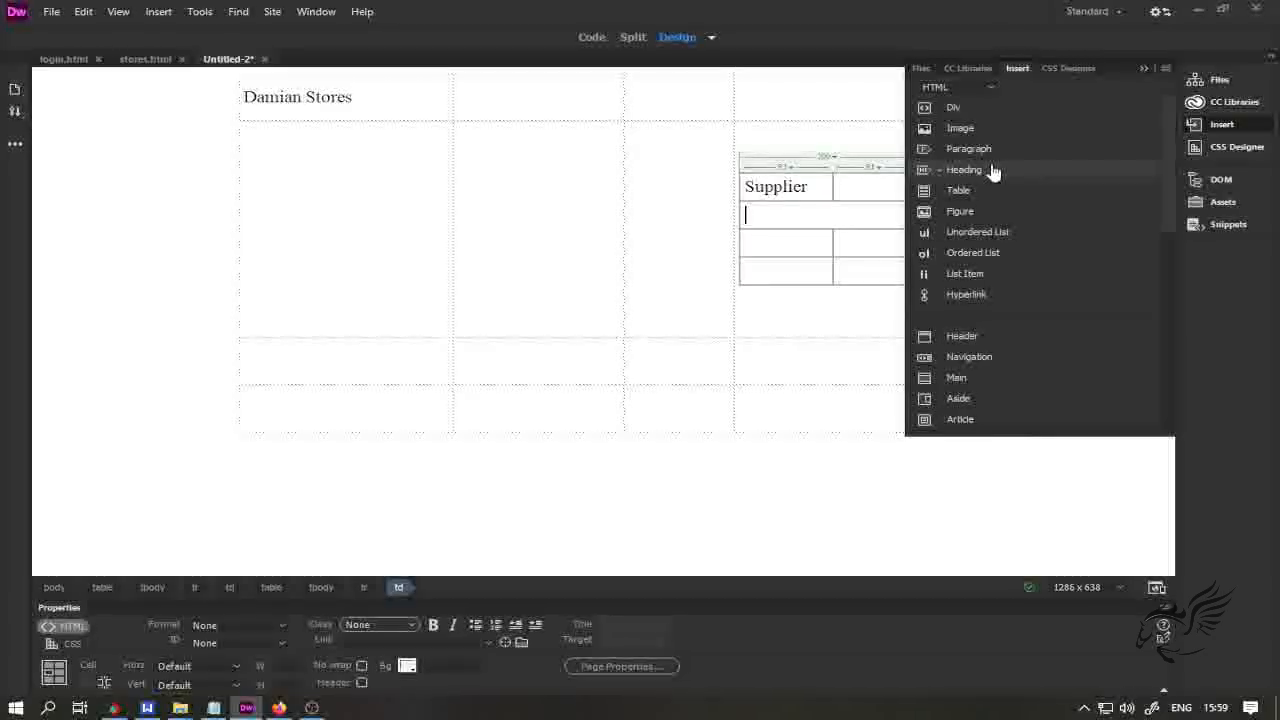
click(989, 87)
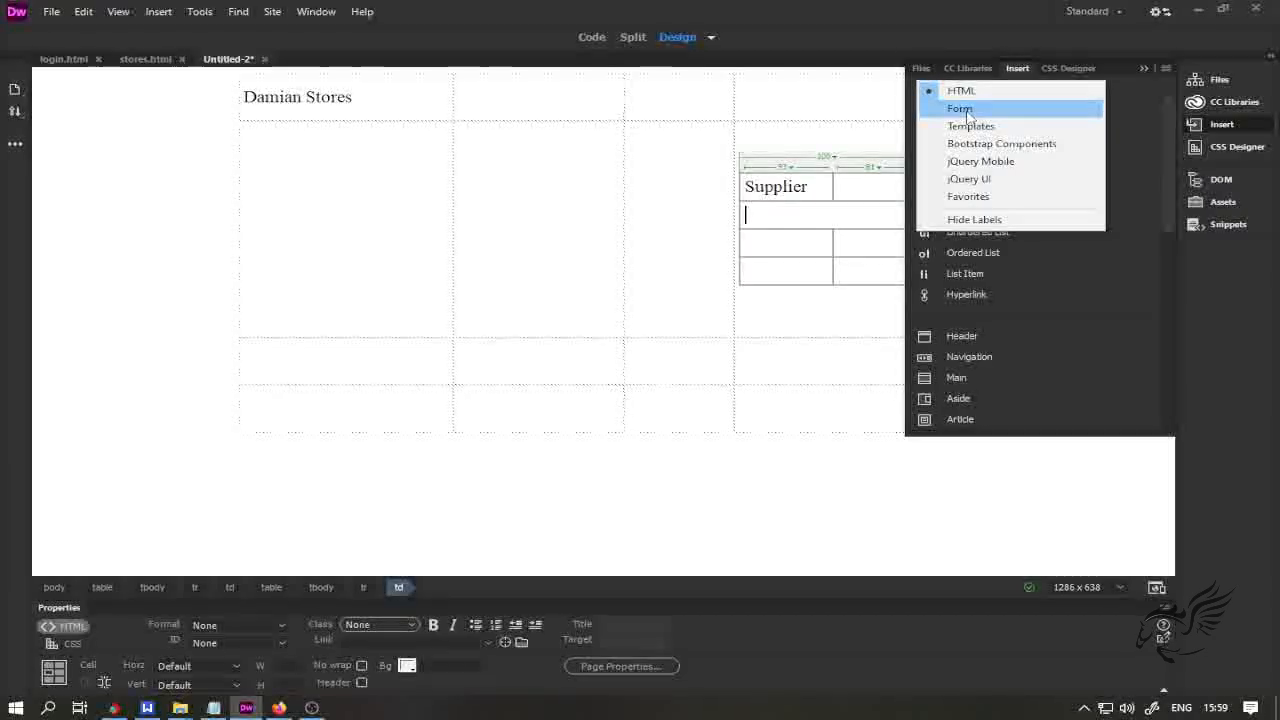
click(965, 109)
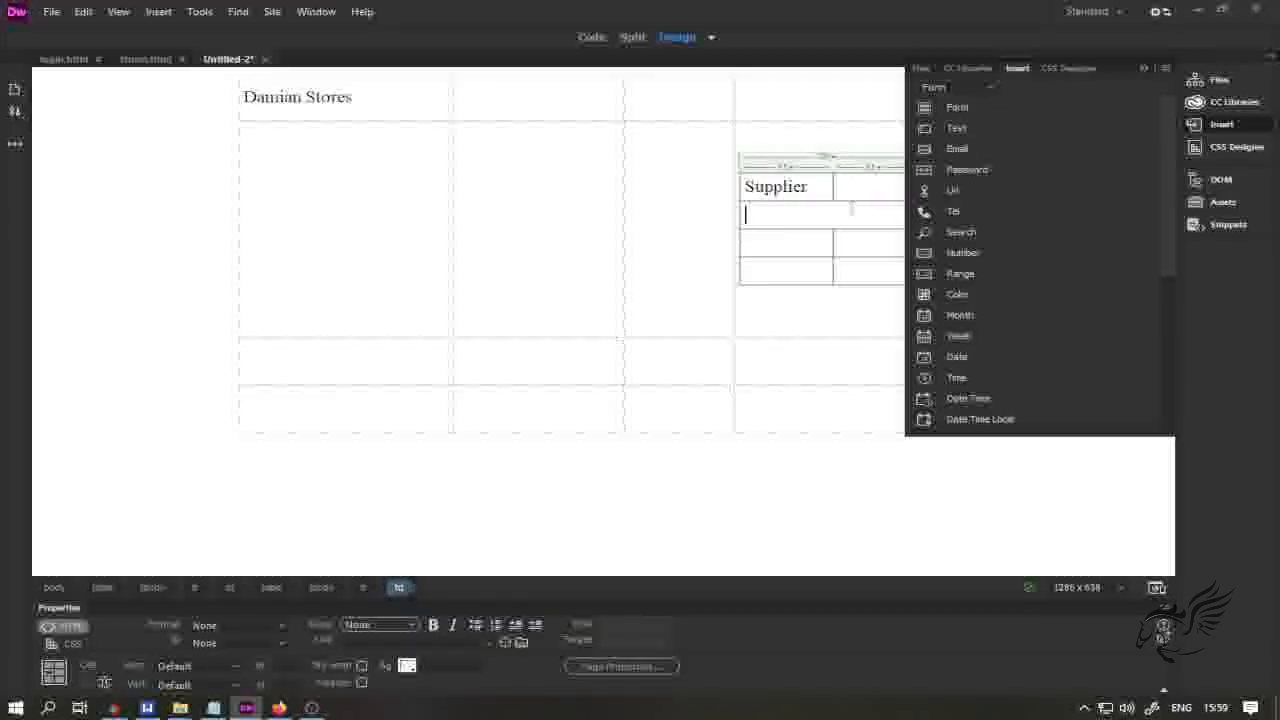
click(841, 218)
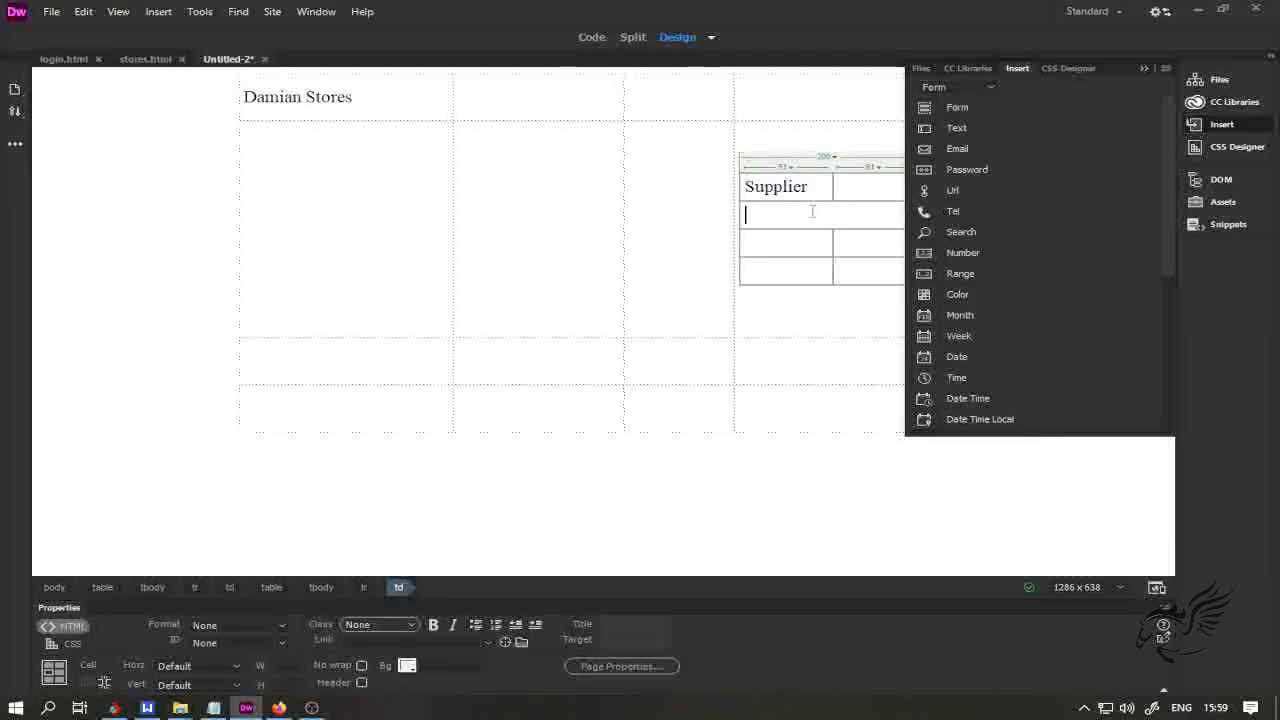
- Show the Form elements in the fully expanded side panels and insert a form into the merged cell below Supplier
click(1216, 125)
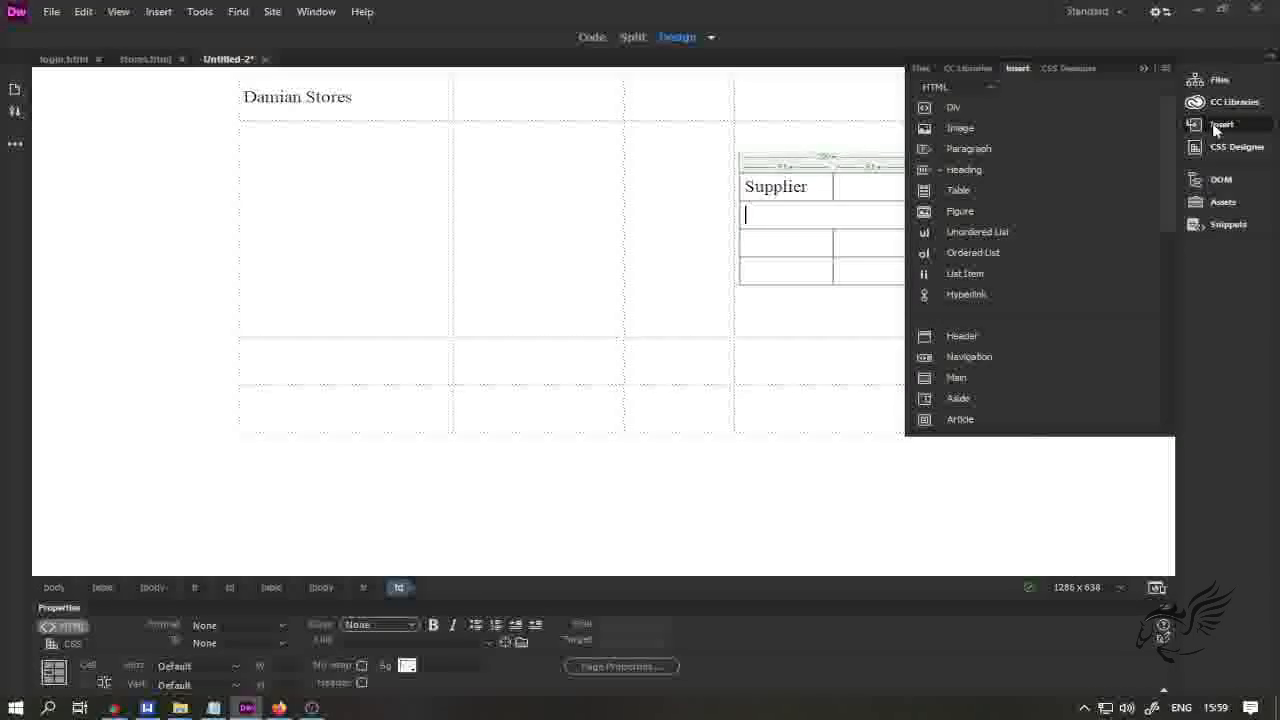
click(989, 87)
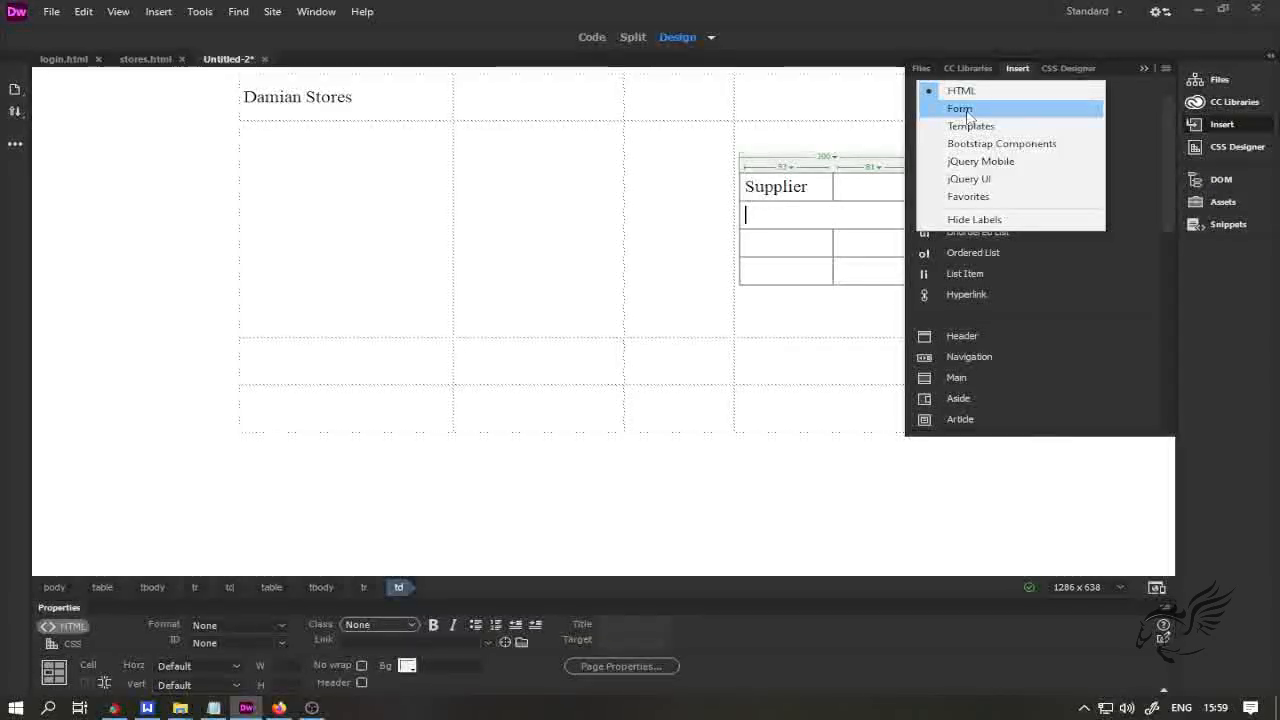
click(962, 109)
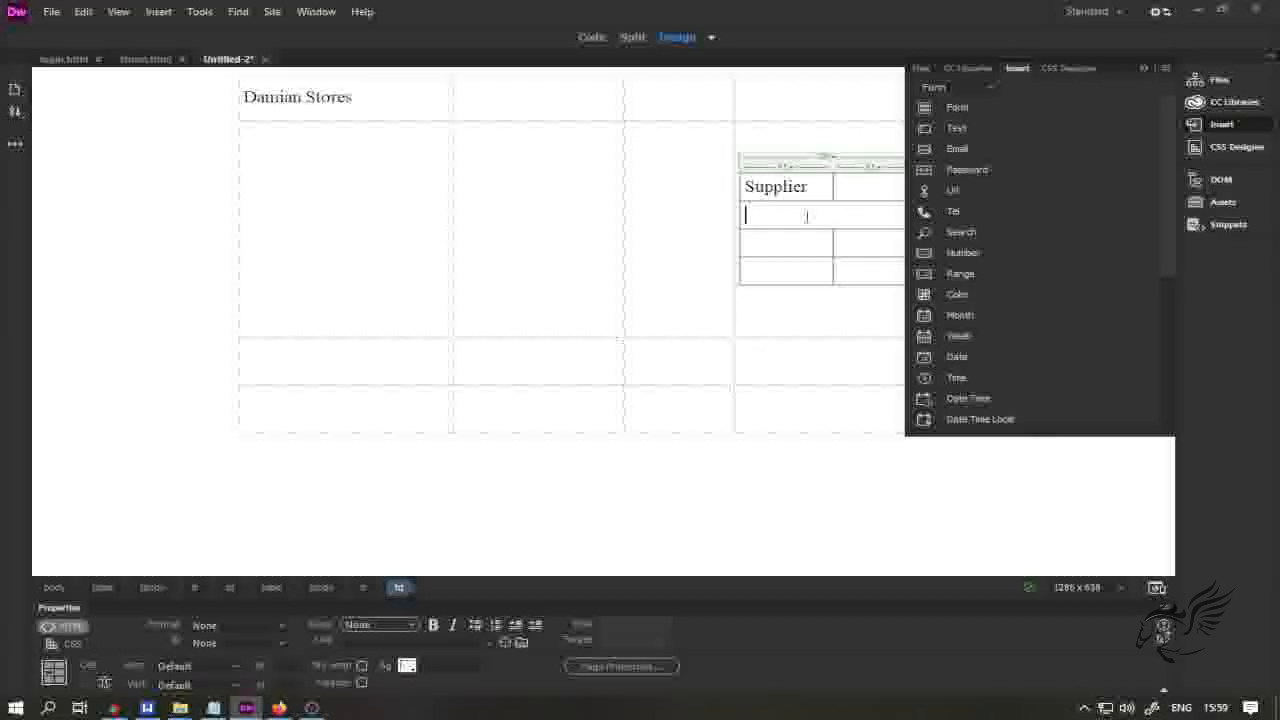
click(1214, 126)
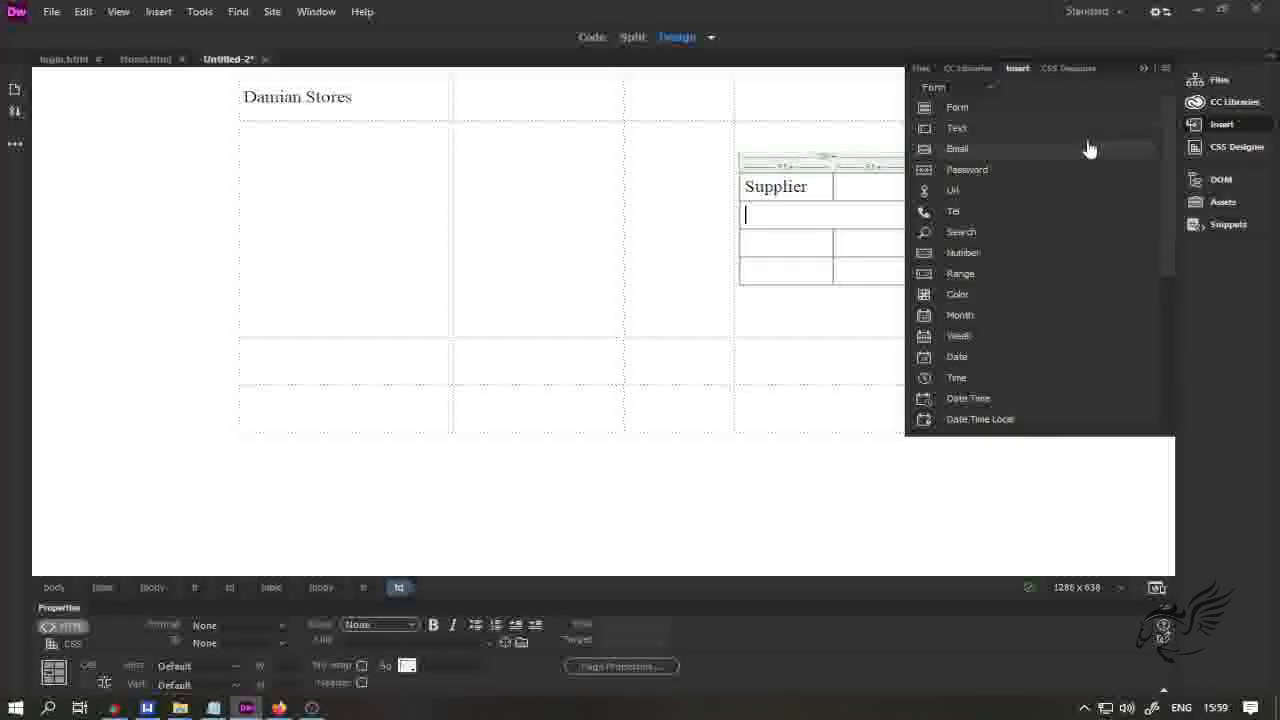
click(1270, 58)
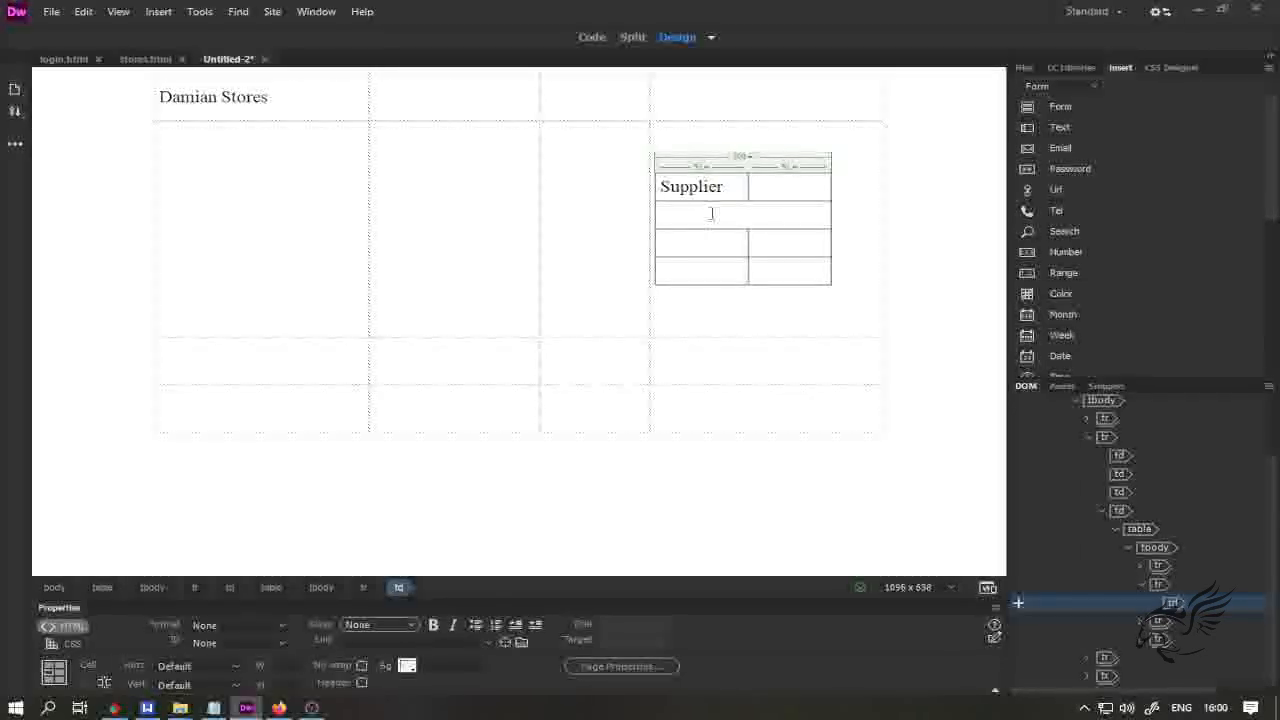
click(1059, 110)
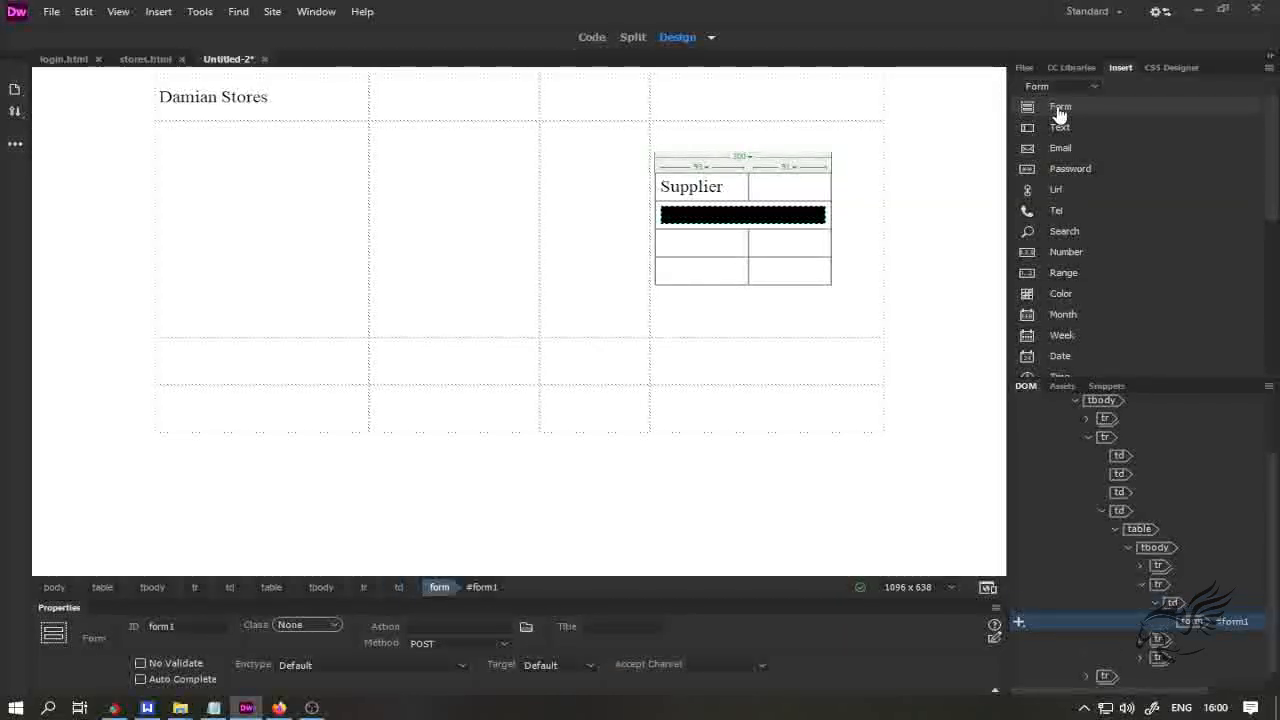
- Insert a text field inside the new form and change its label text to "Supplier Name"
click(663, 212)
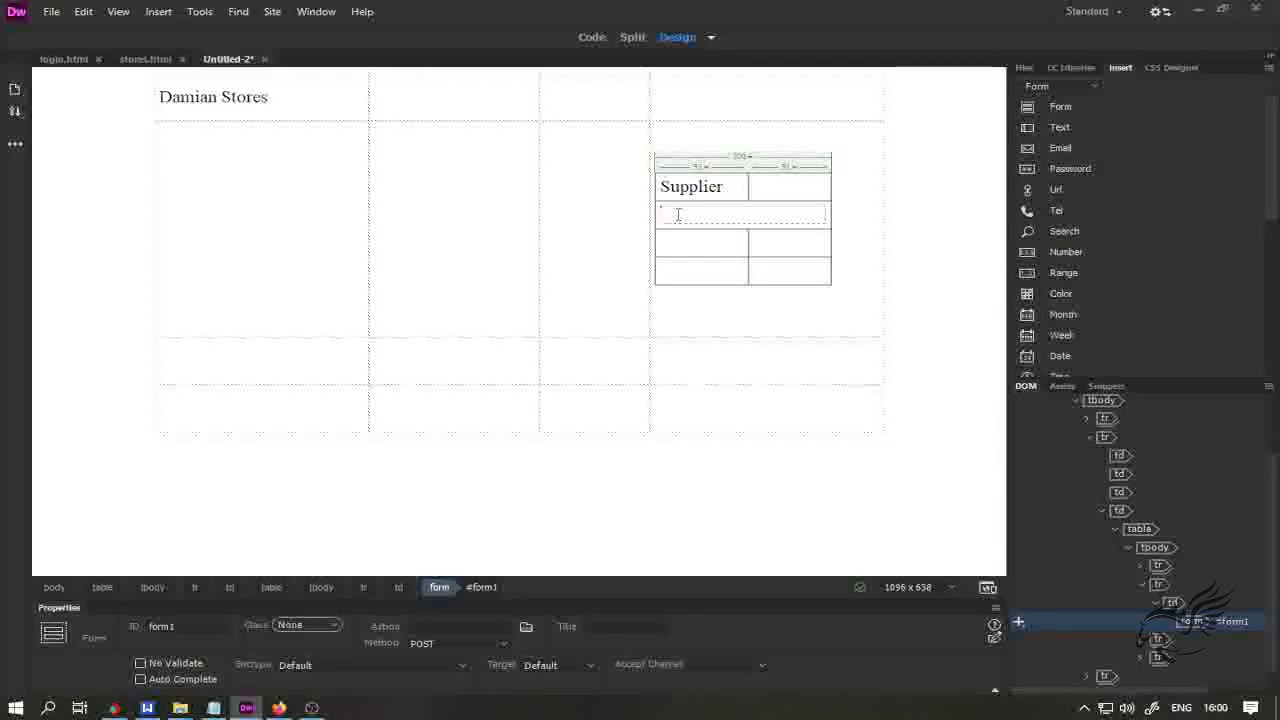
click(1061, 134)
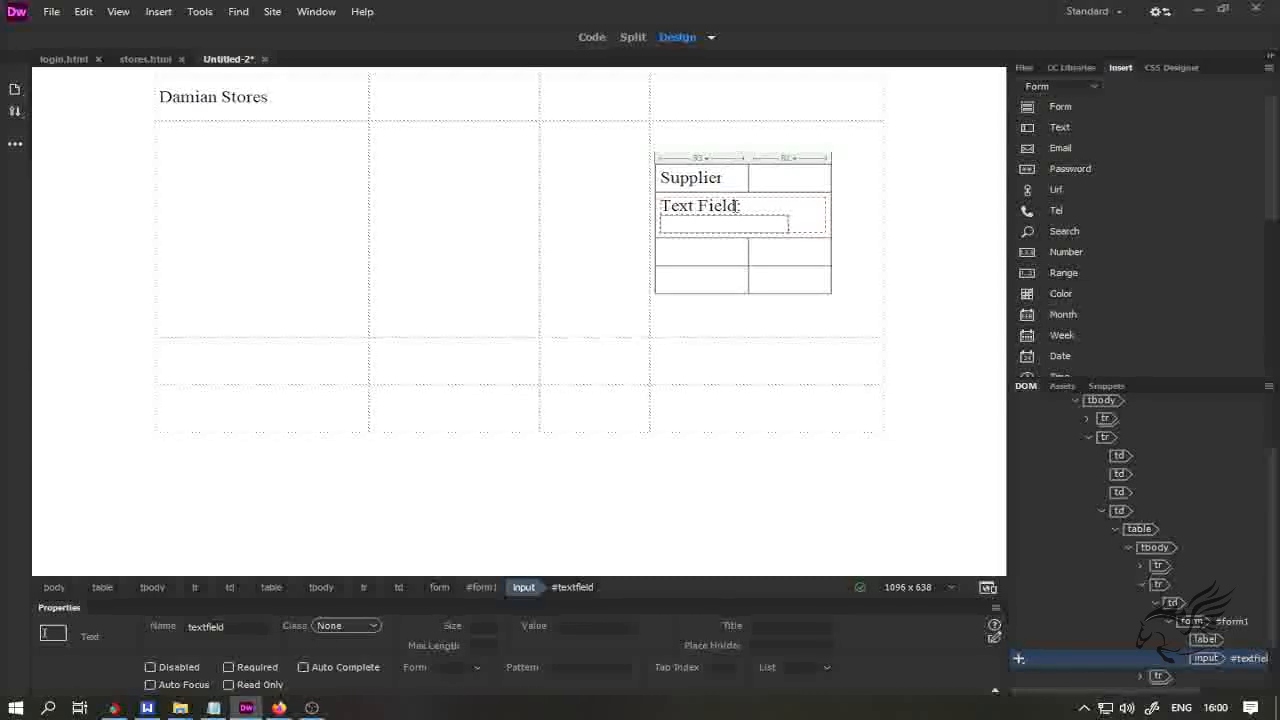
drag(737, 205, 658, 205)
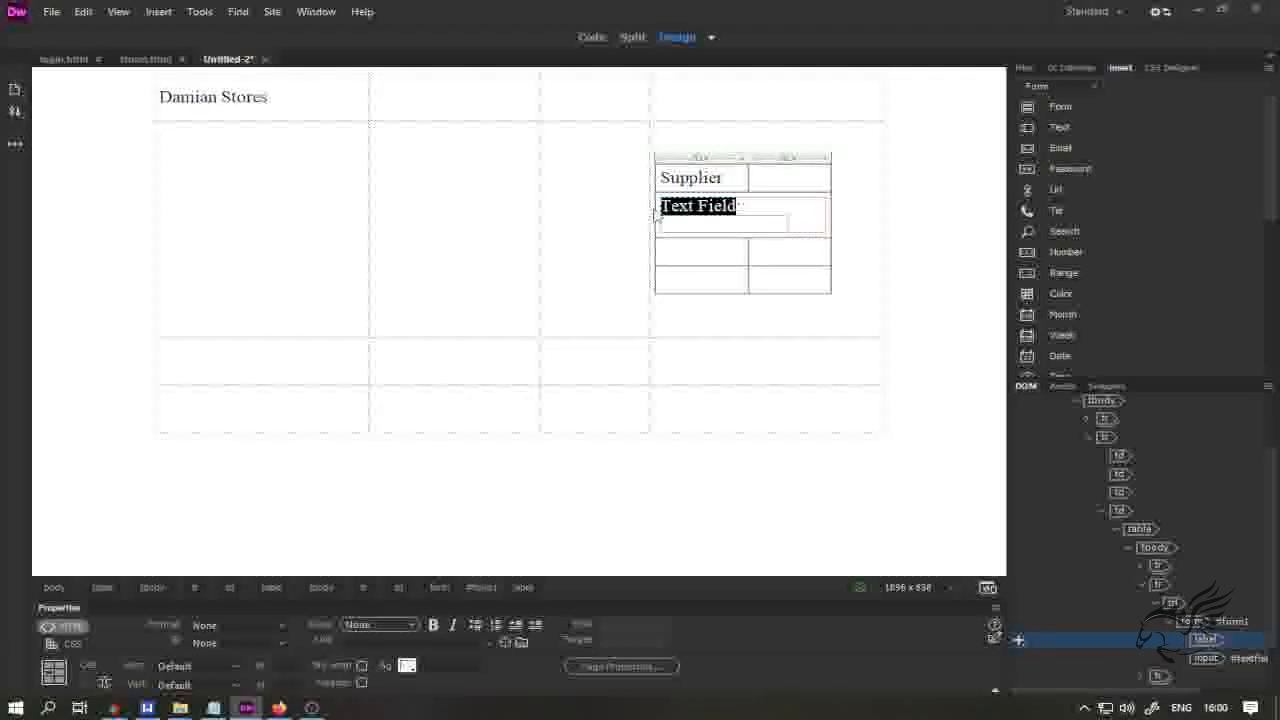
text(Supplier )
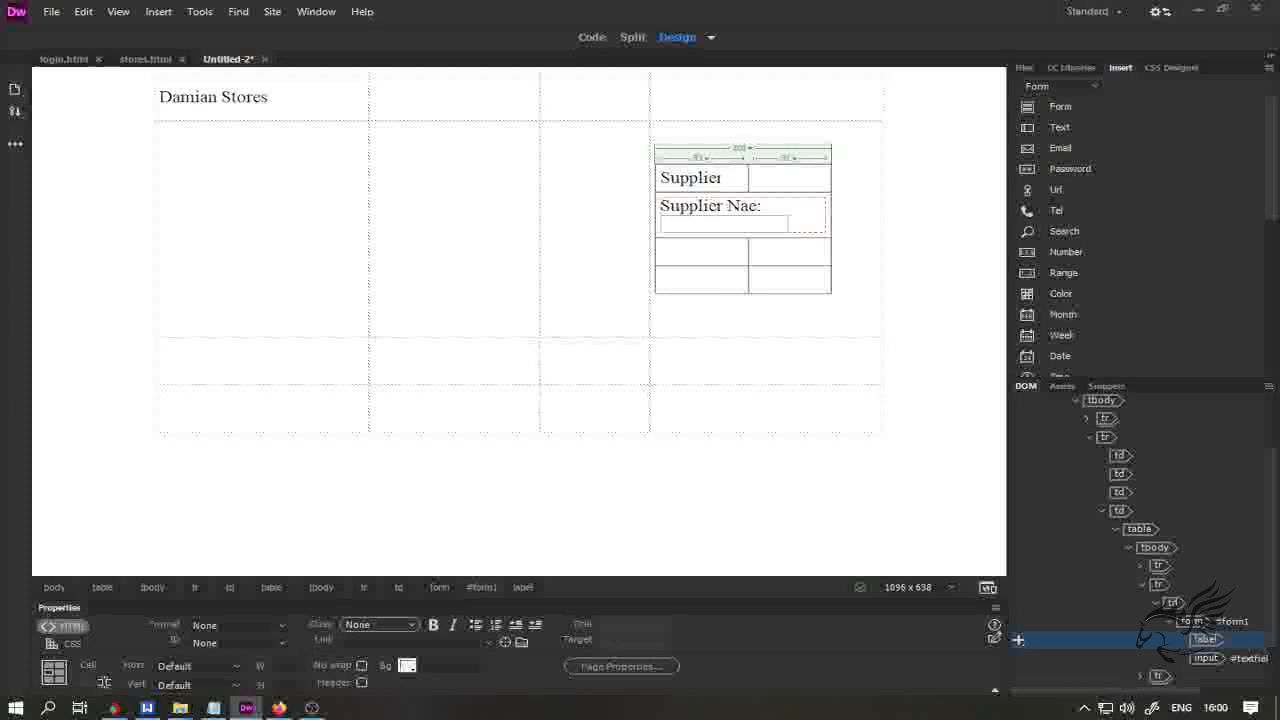
text(Nama)
key(BackSpace)
text(e)
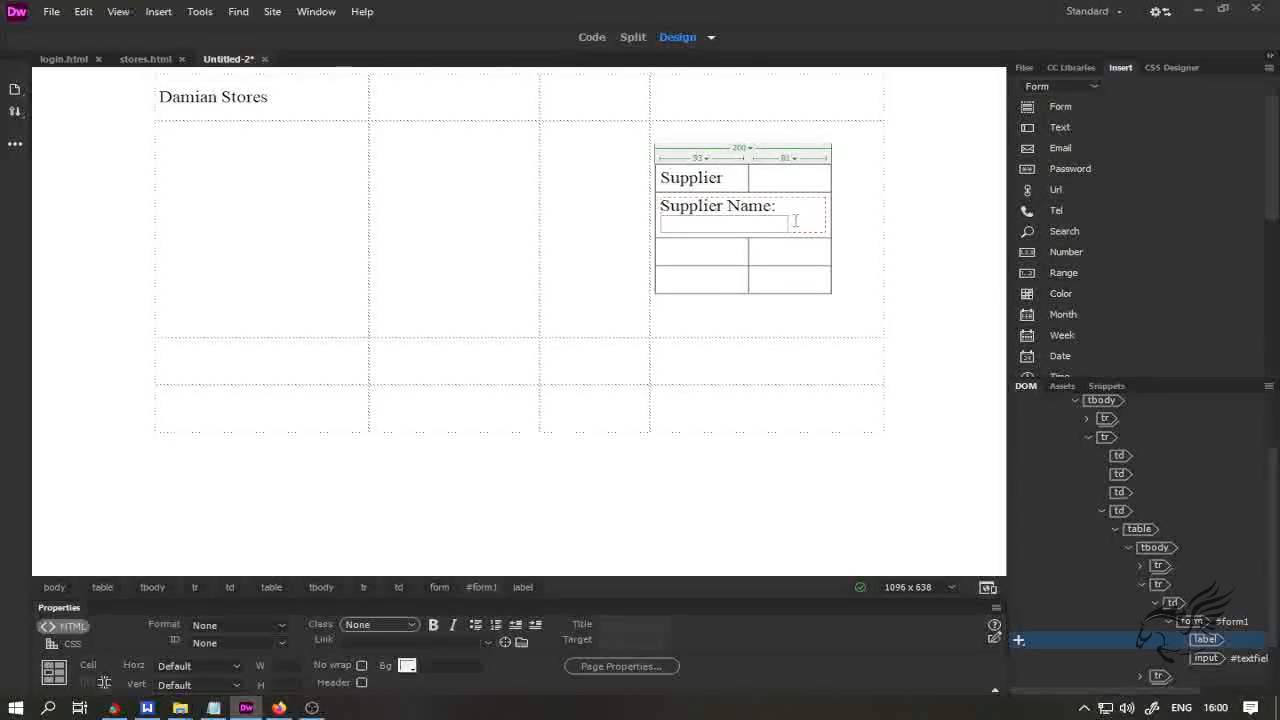
- Add a Submit button inside the form, directly after the Supplier Name text field
click(793, 223)
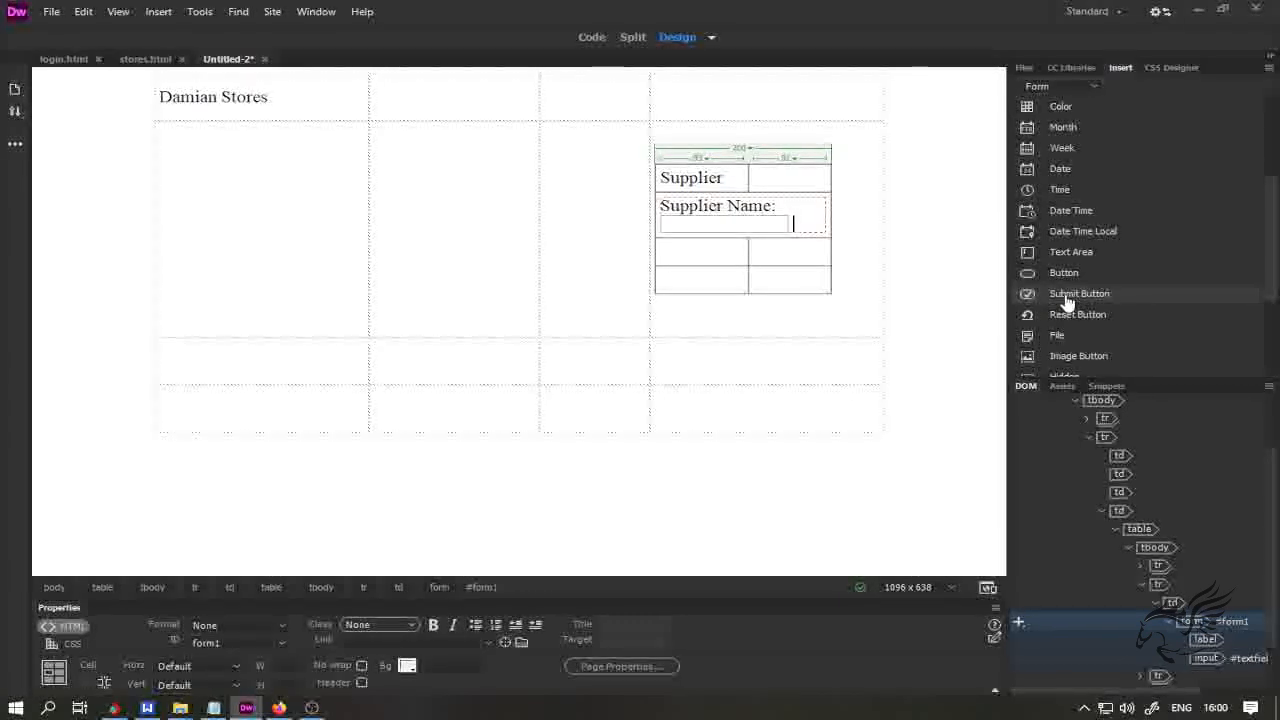
click(1067, 302)
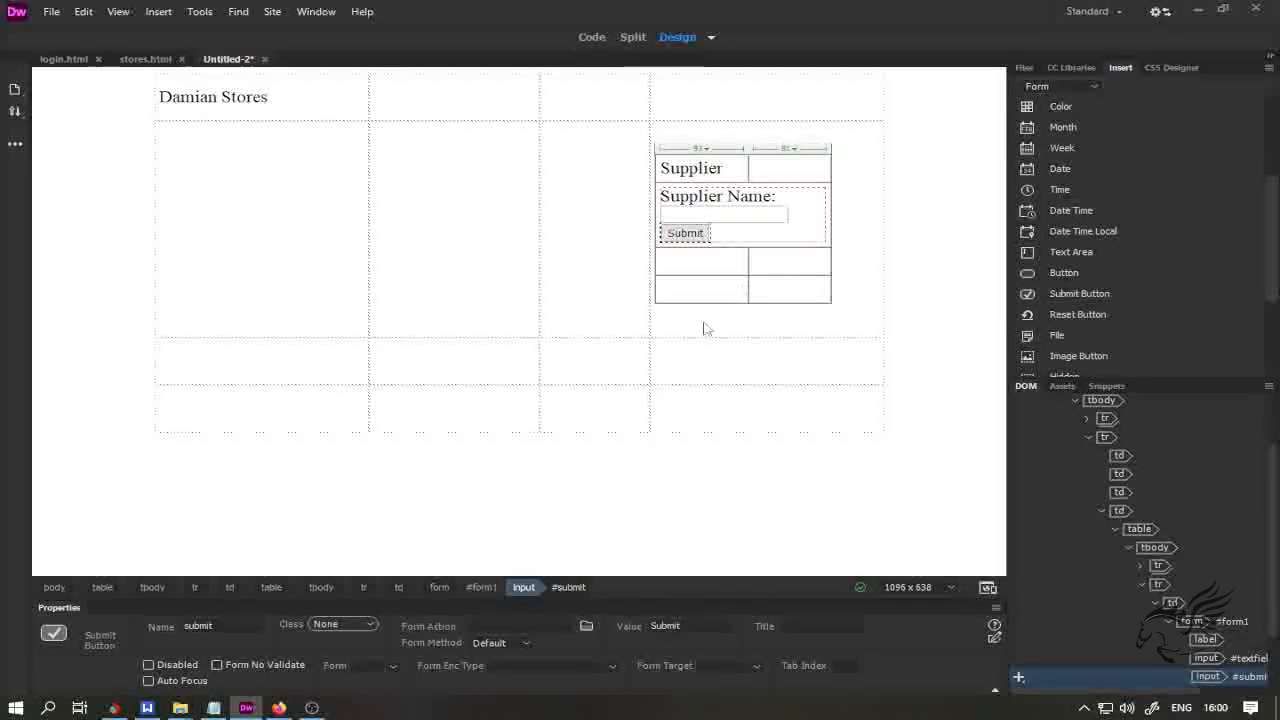
click(855, 332)
click(923, 289)
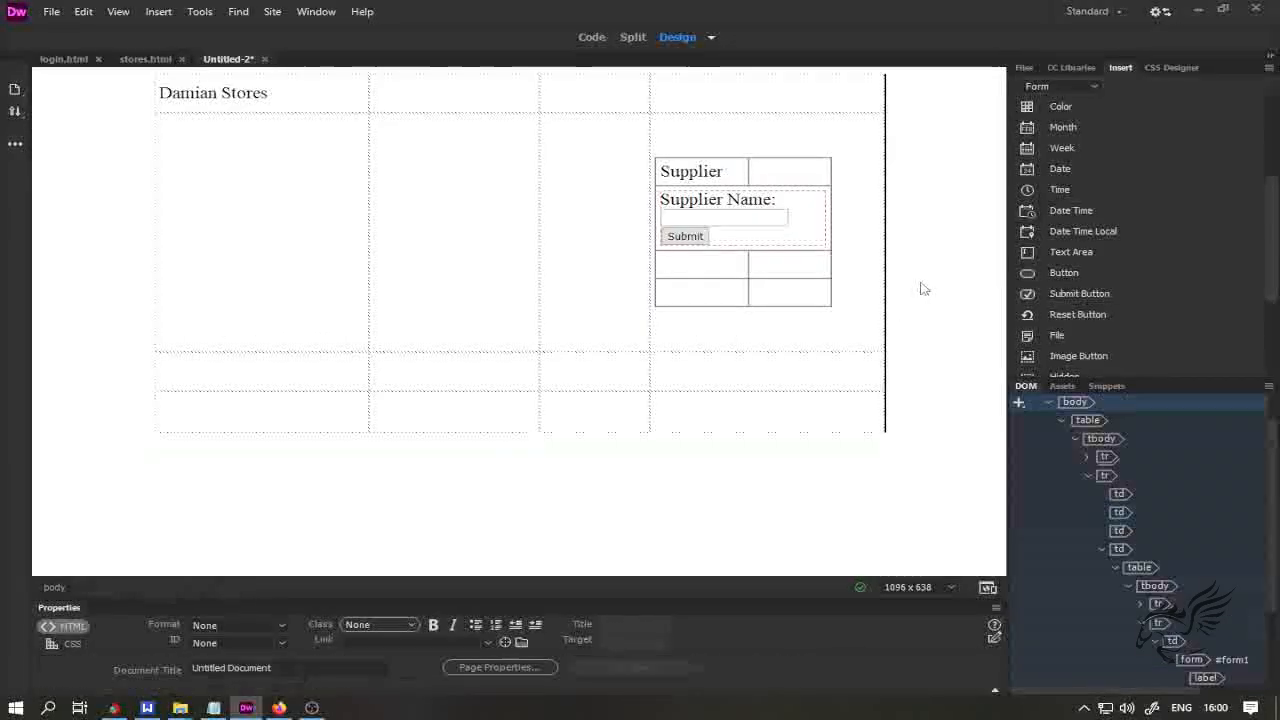
- Widen the outer page table to 931 pixels and the nested Supplier table to 365 pixels
drag(884, 251, 943, 263)
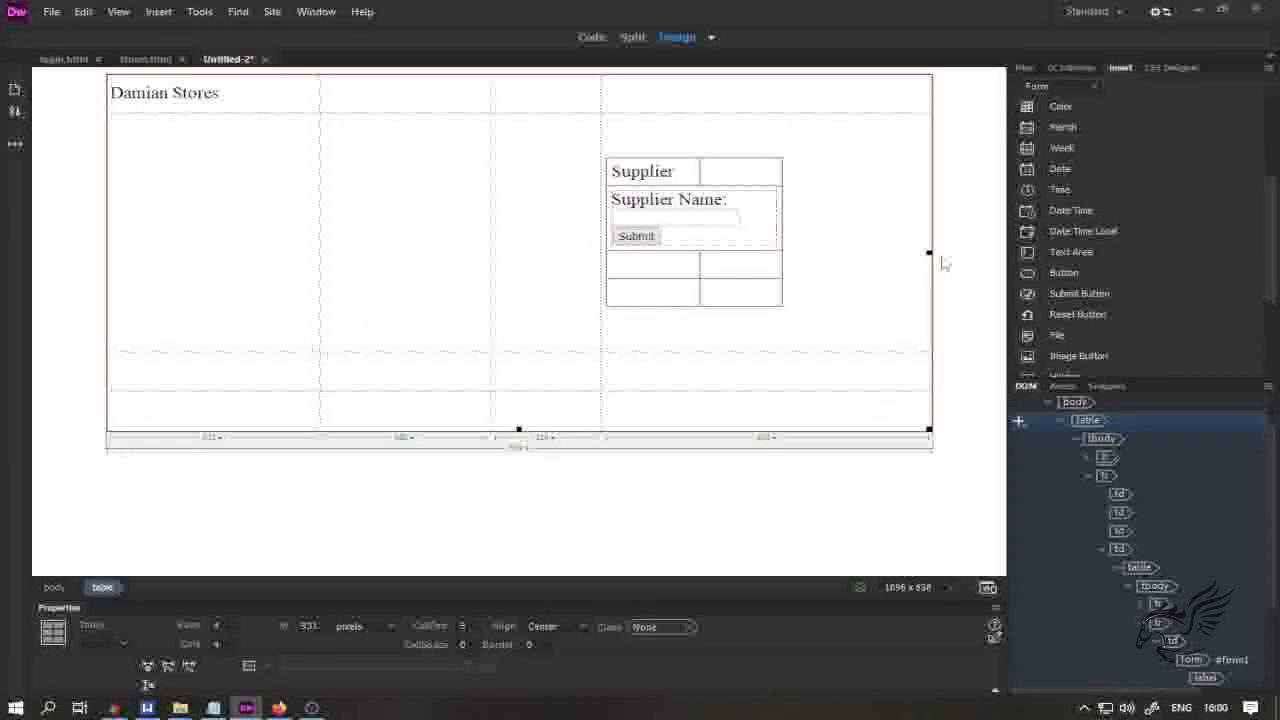
click(781, 246)
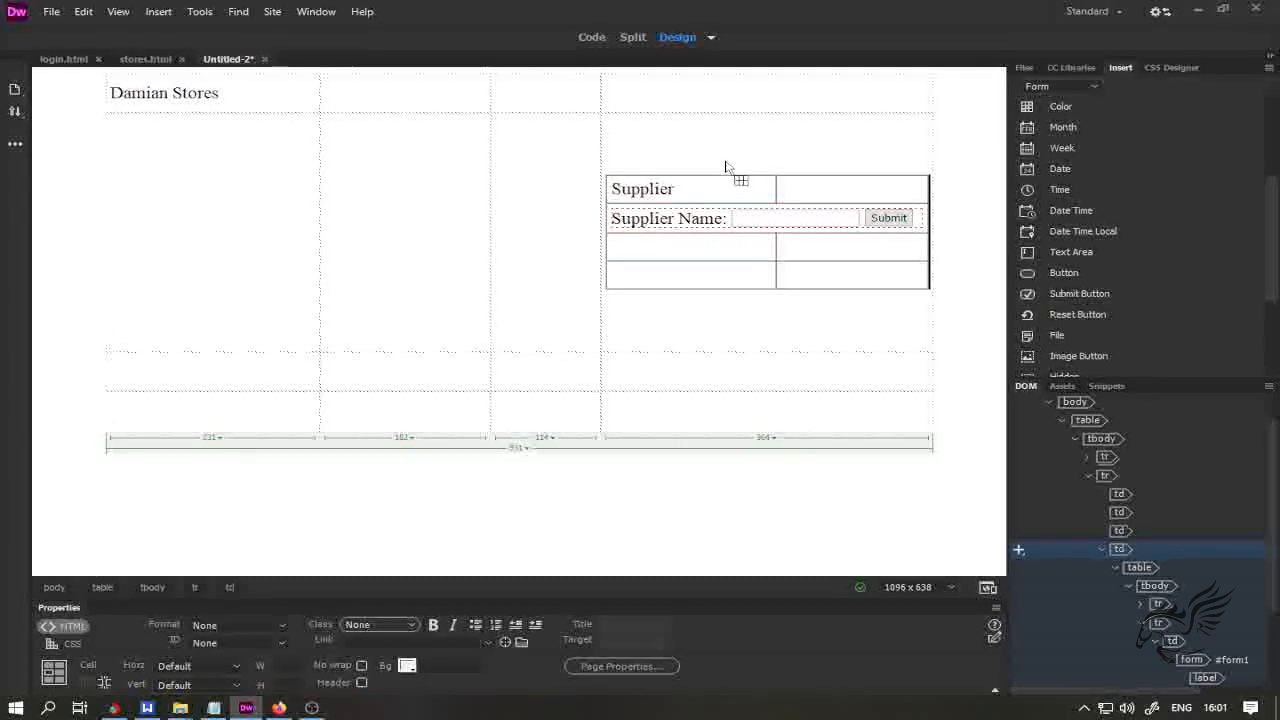
click(677, 329)
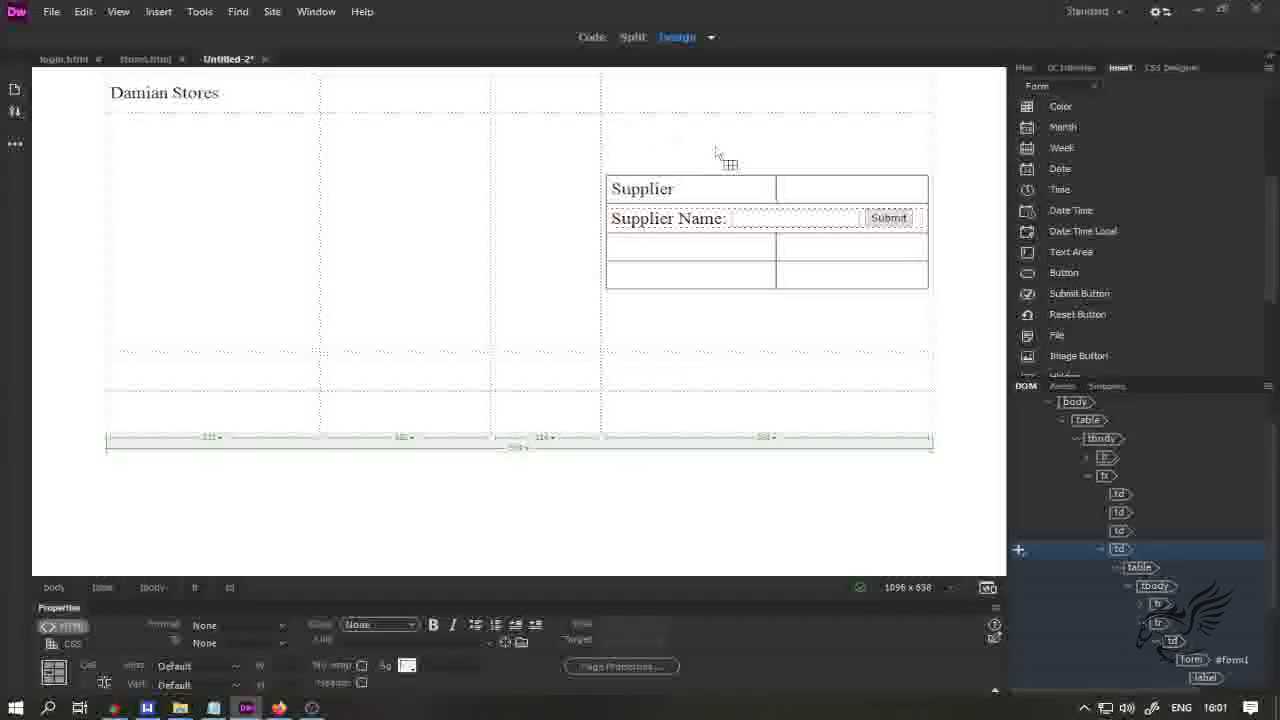
click(938, 158)
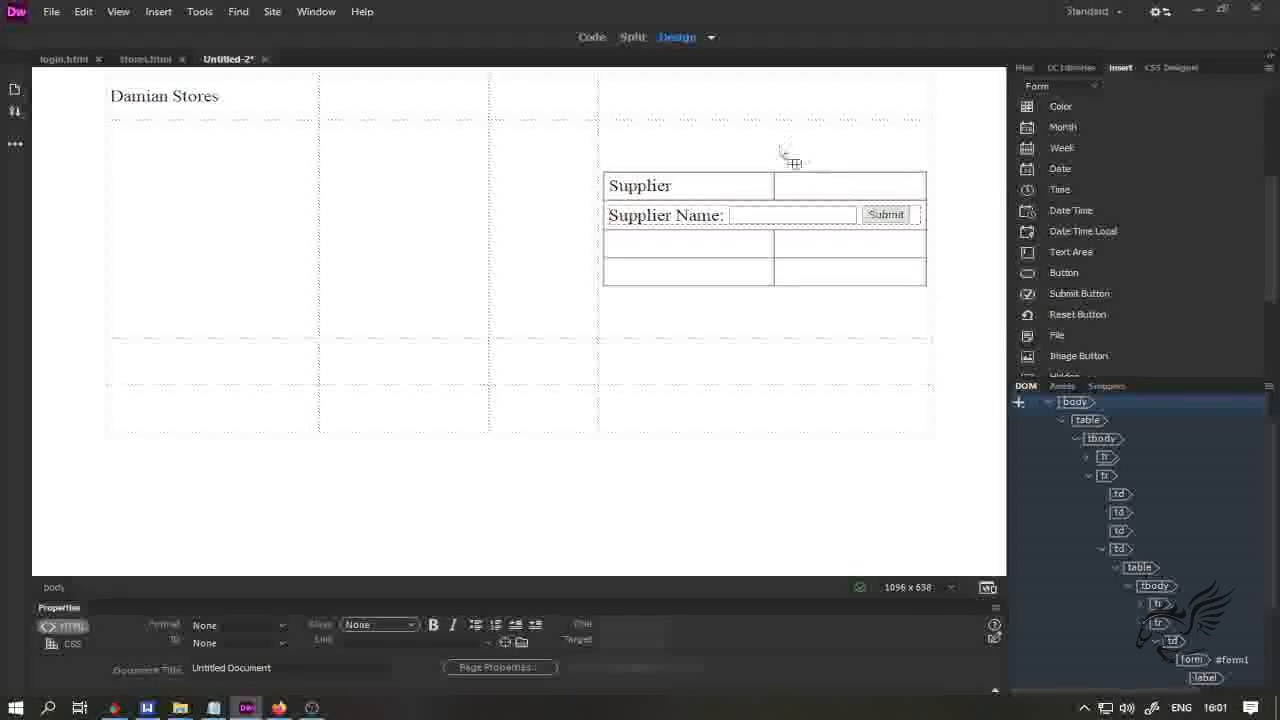
- Set the vertical alignment of the outer table cell holding the nested Supplier table to Top
click(775, 247)
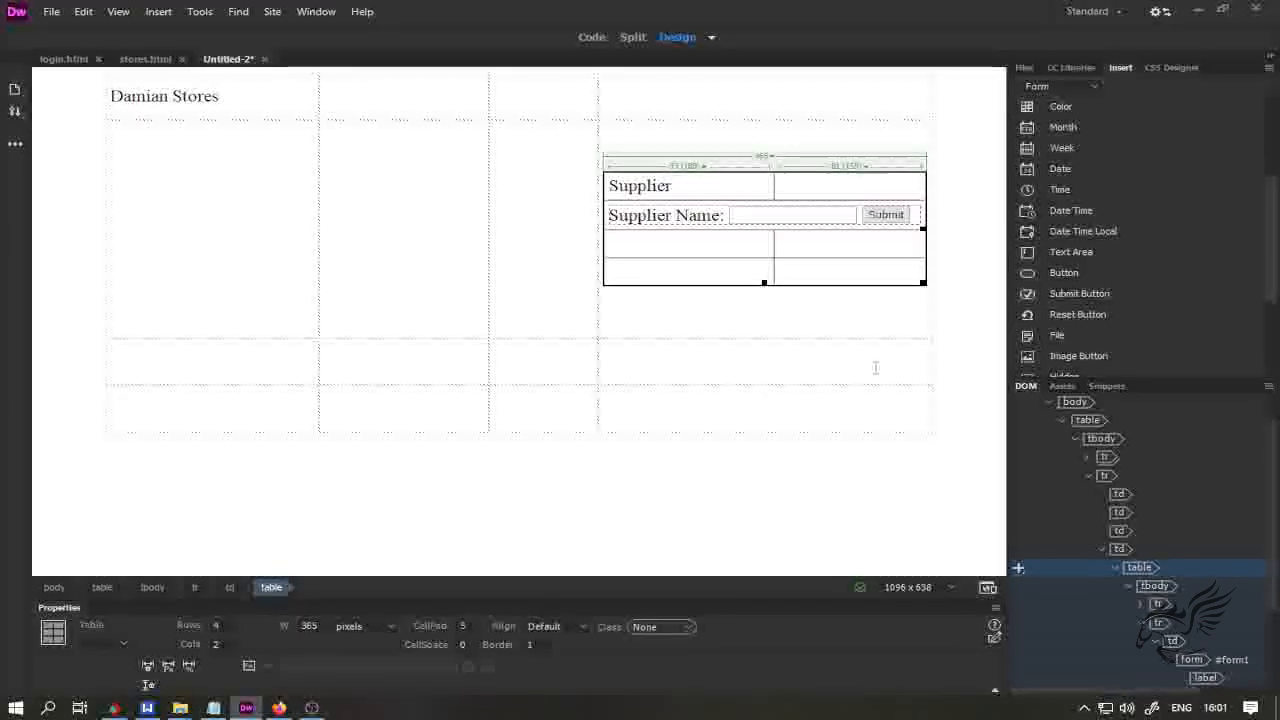
click(967, 396)
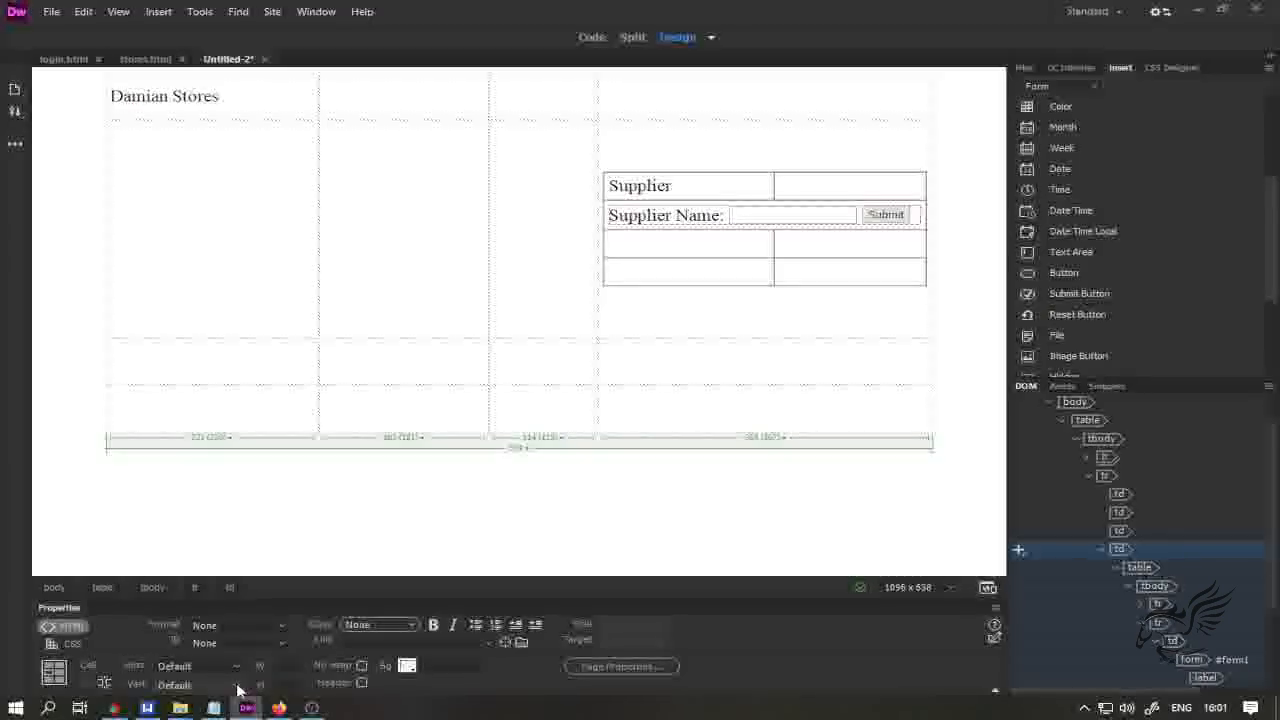
click(200, 685)
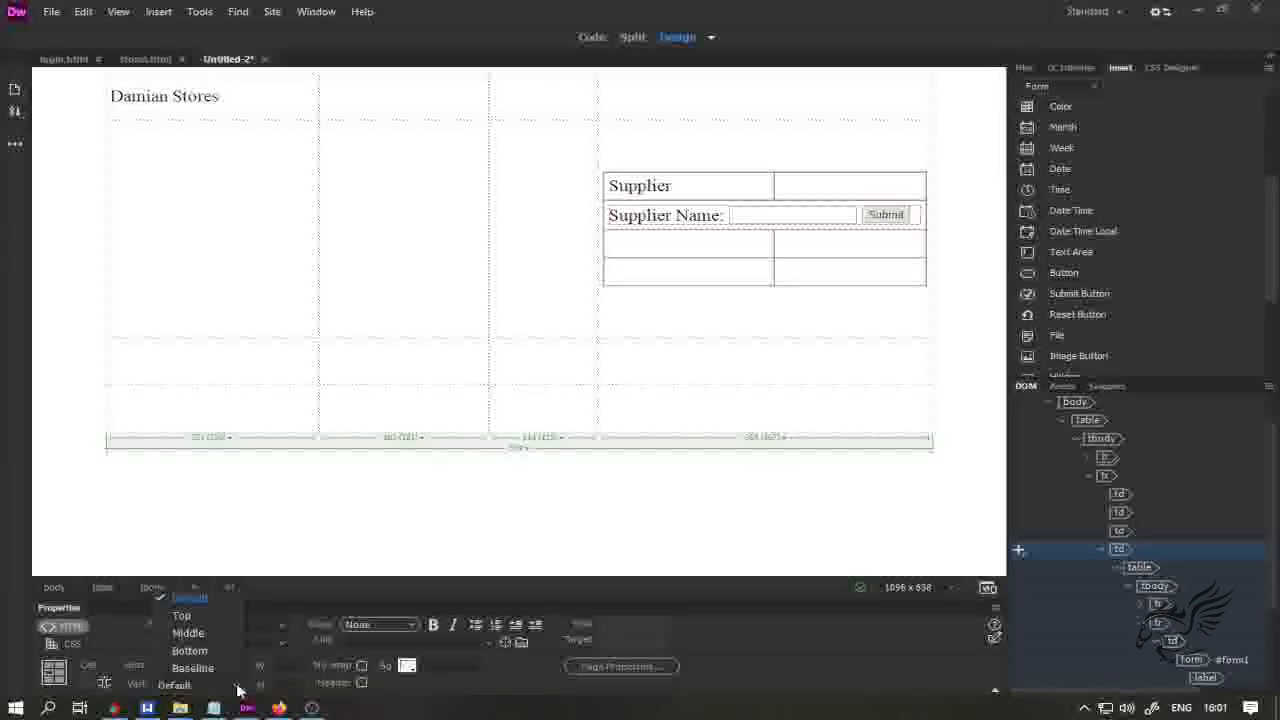
click(192, 616)
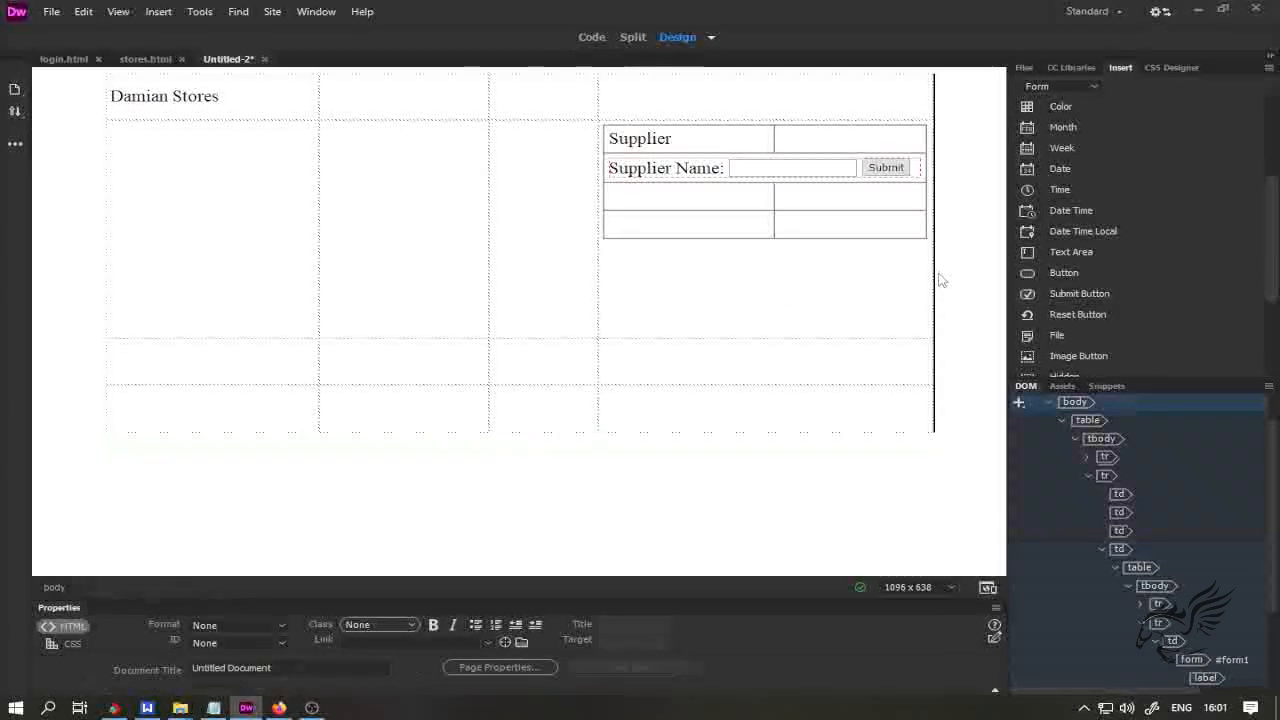
- Merge the two cells in the nested table's third row and enter "Current Suppliers" there
click(720, 200)
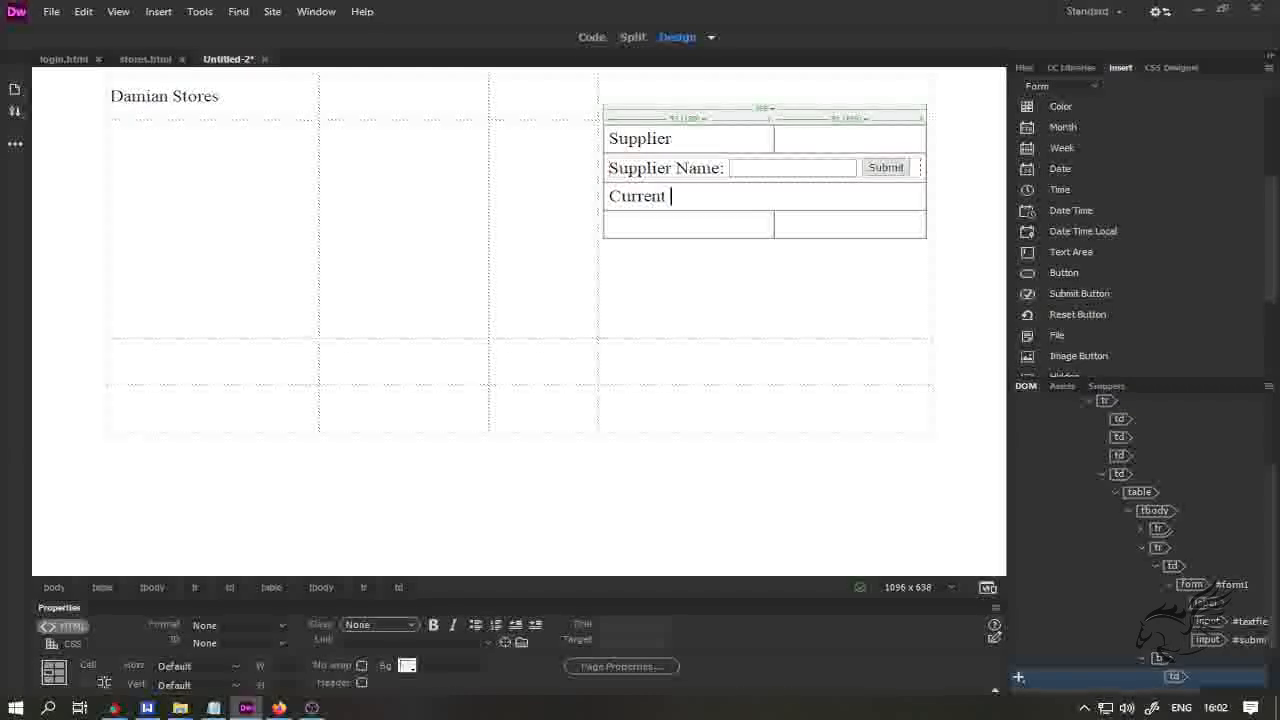
key(BackSpace)
key(BackSpace)
key(BackSpace)
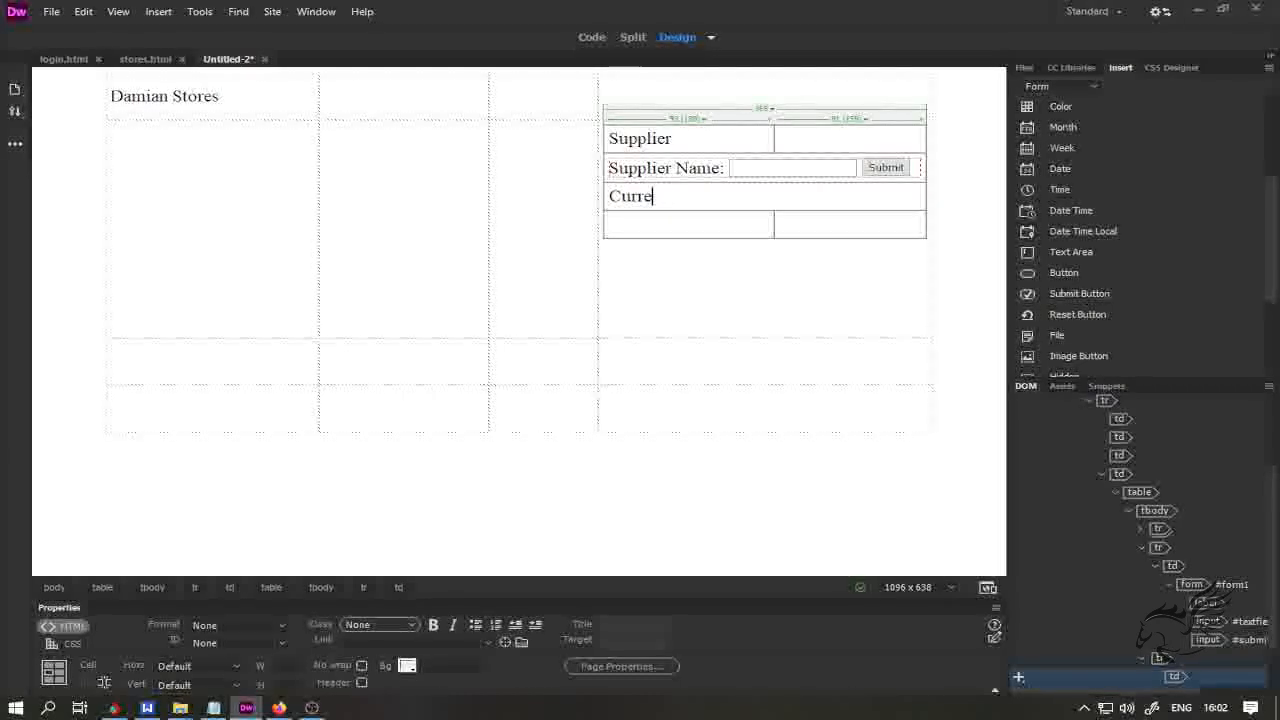
key(BackSpace)
key(BackSpace)
key(BackSpace)
key(BackSpace)
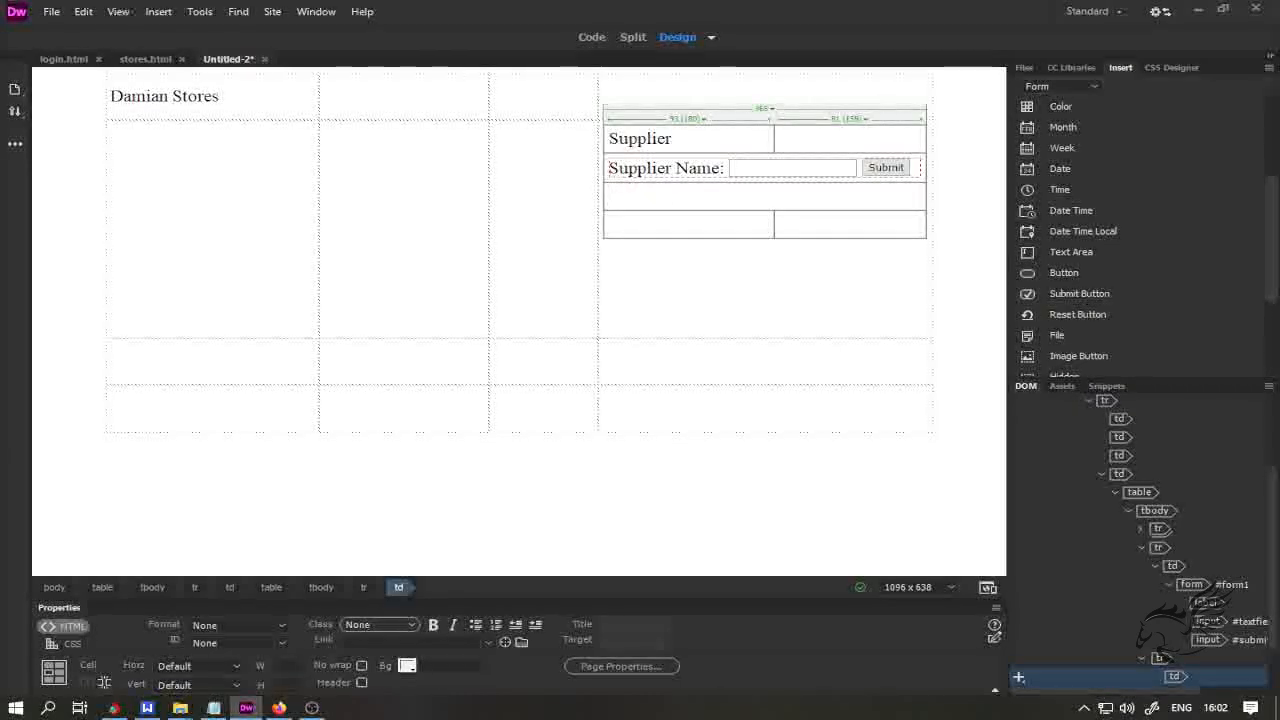
text(S)
key(BackSpace)
text(Current Sup)
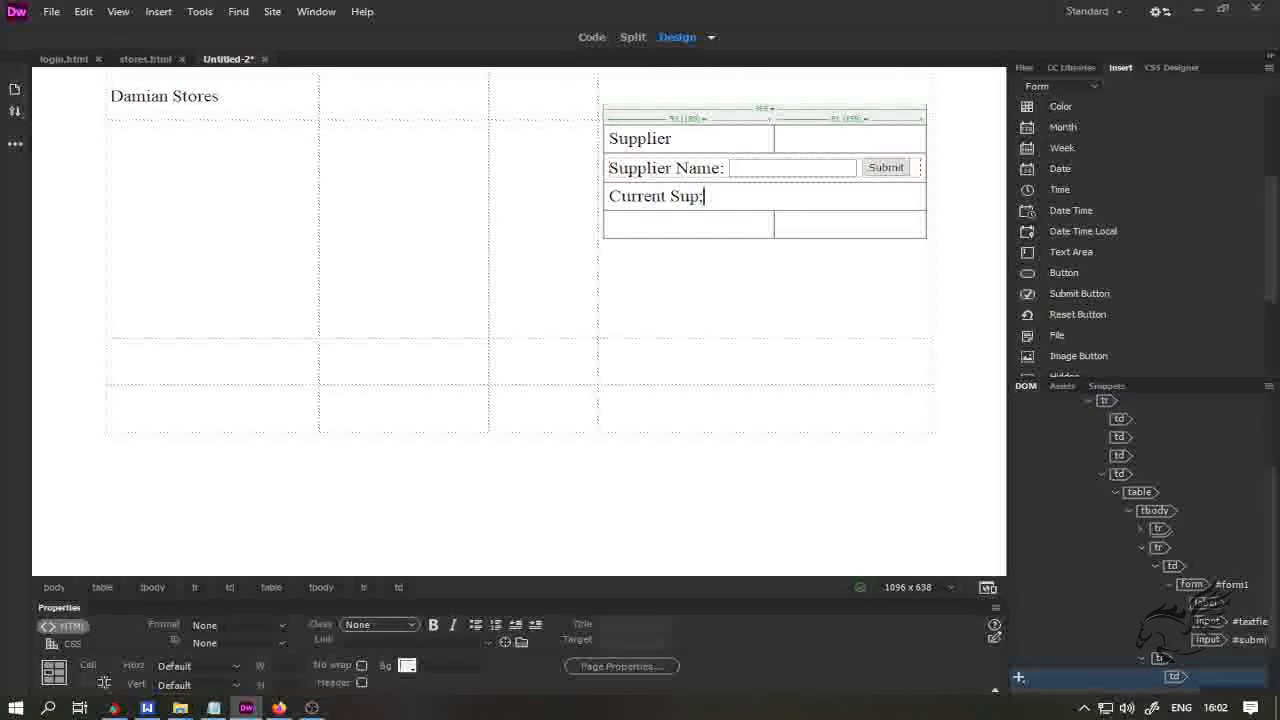
text(l)
text(pliers)
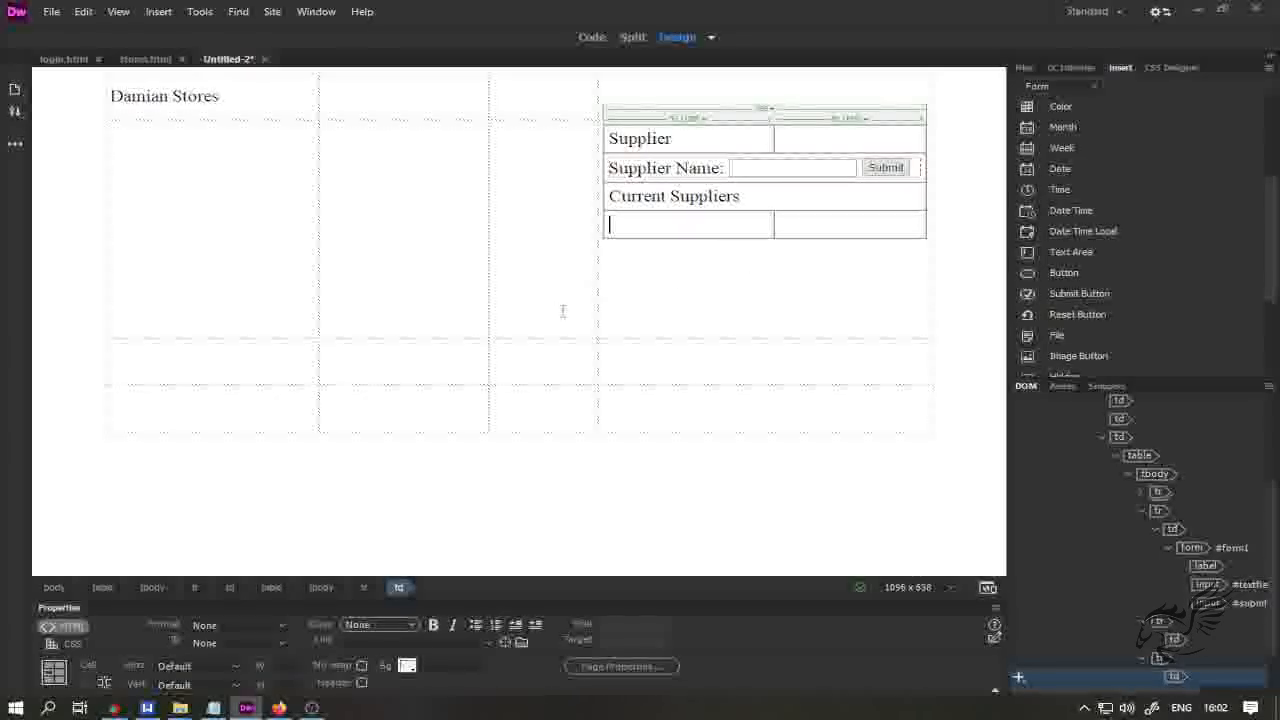
click(628, 321)
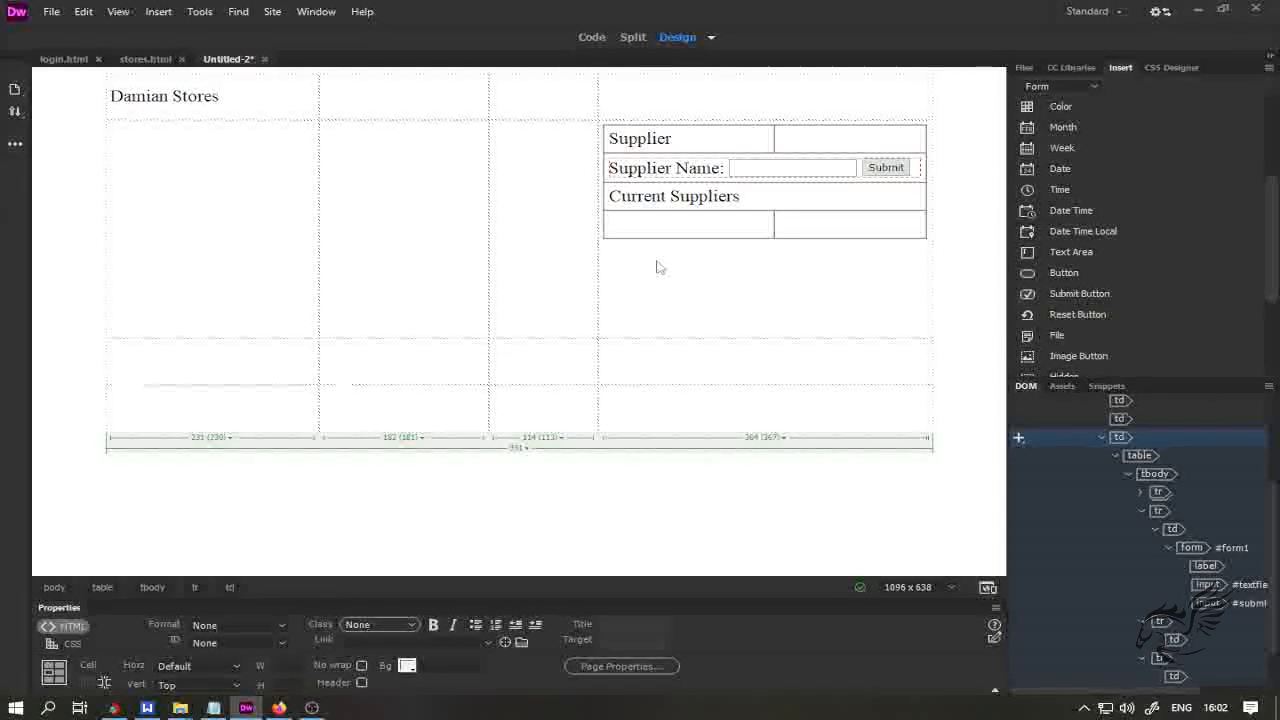
- Merge the outer table cell holding the nested Supplier table with the empty cell directly below it
drag(660, 271, 675, 397)
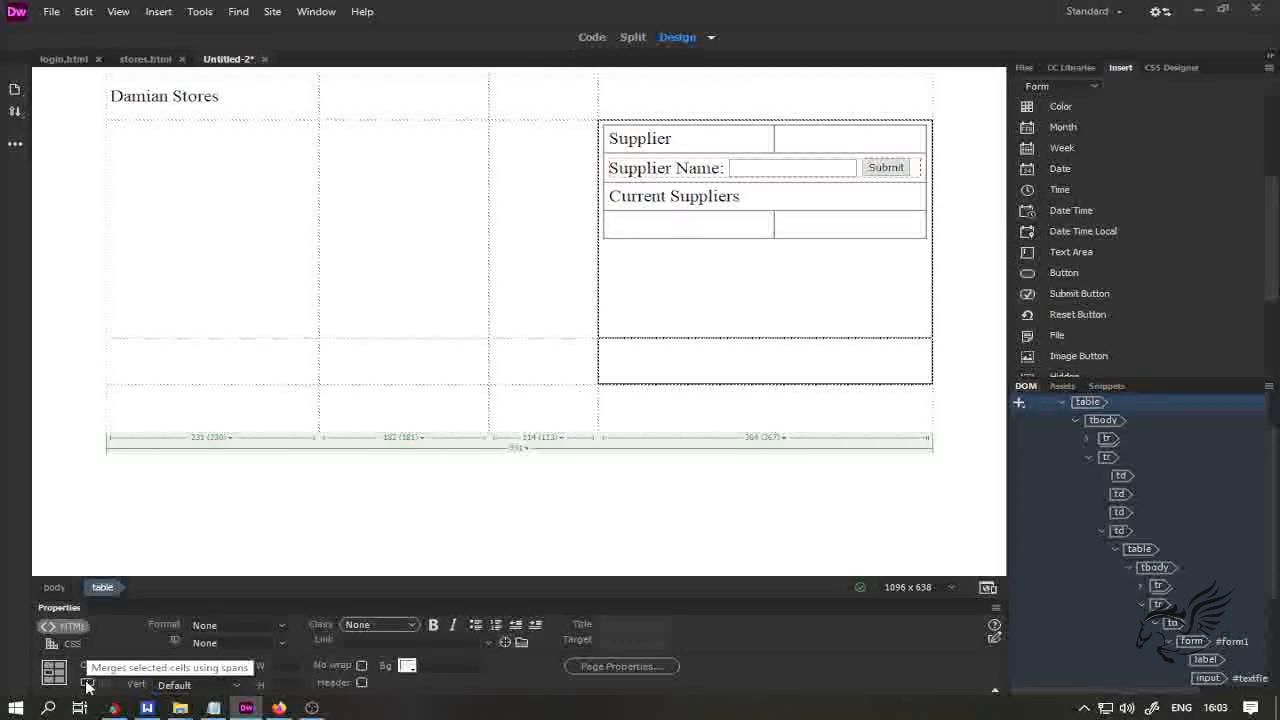
right_click(641, 322)
mouse_move(654, 317)
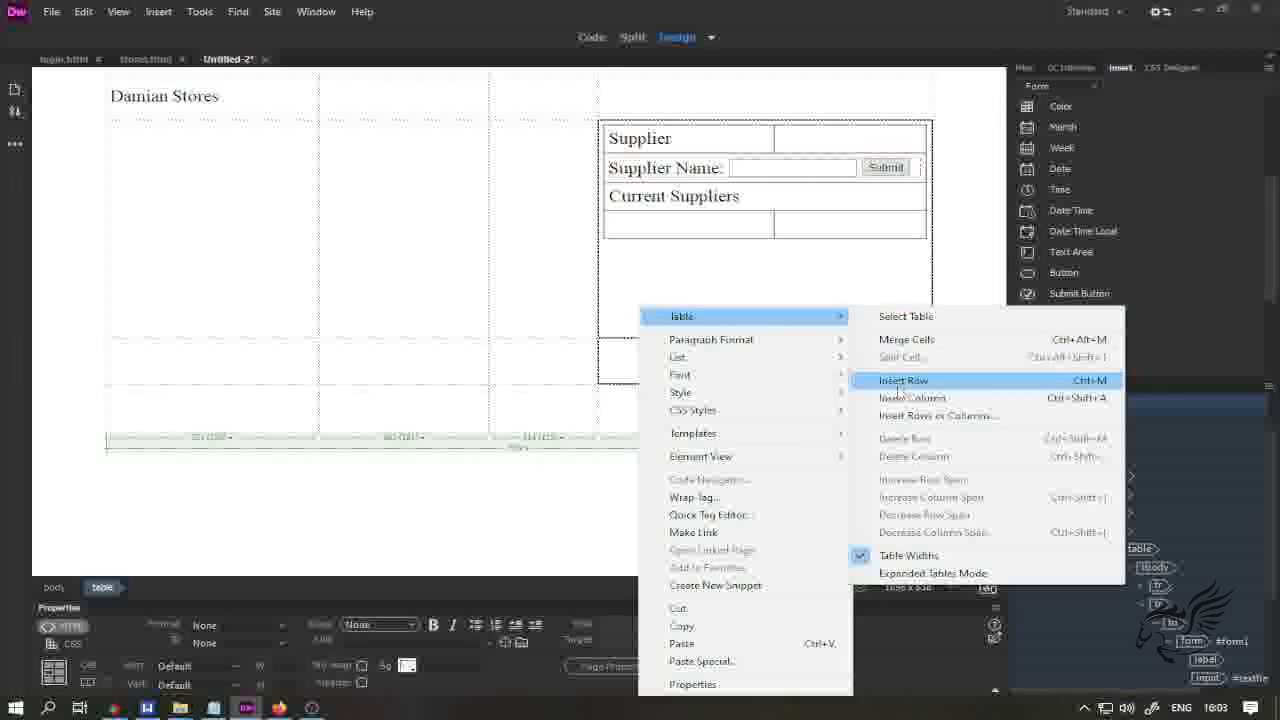
click(906, 339)
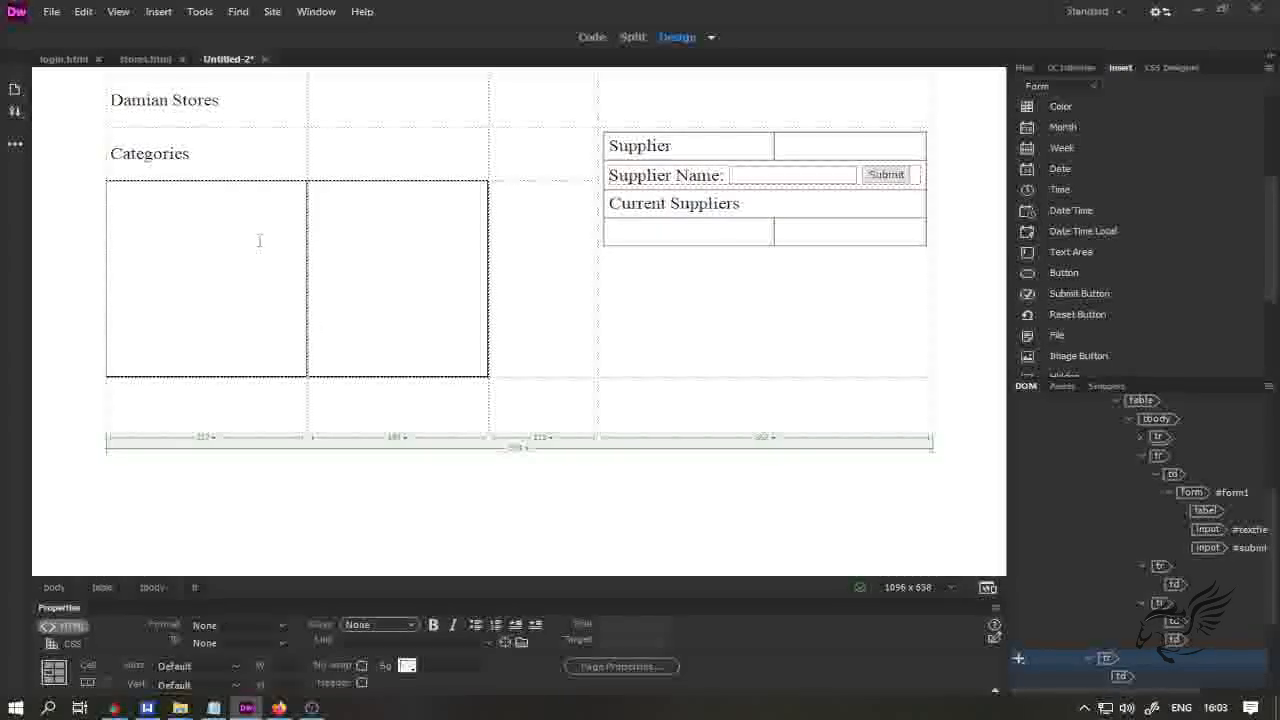
- Merge the two empty cells below Categories and shorten that row to about 155 pixels
right_click(189, 290)
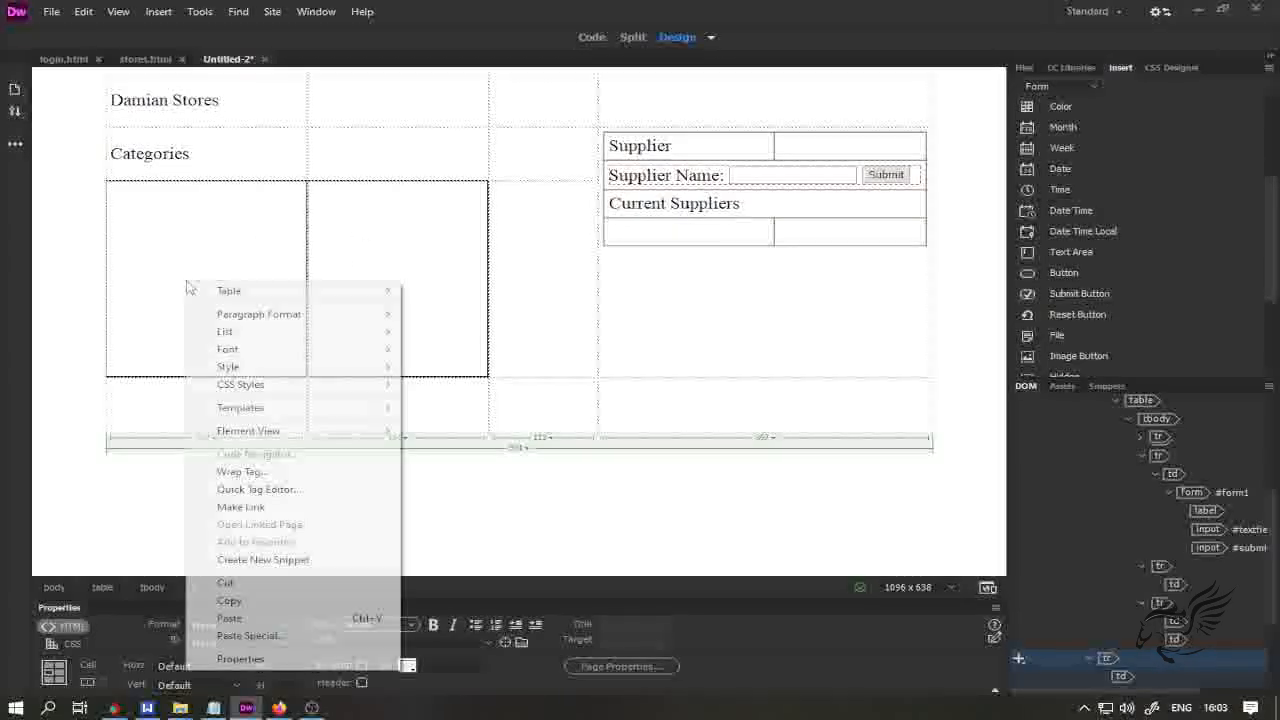
mouse_move(272, 296)
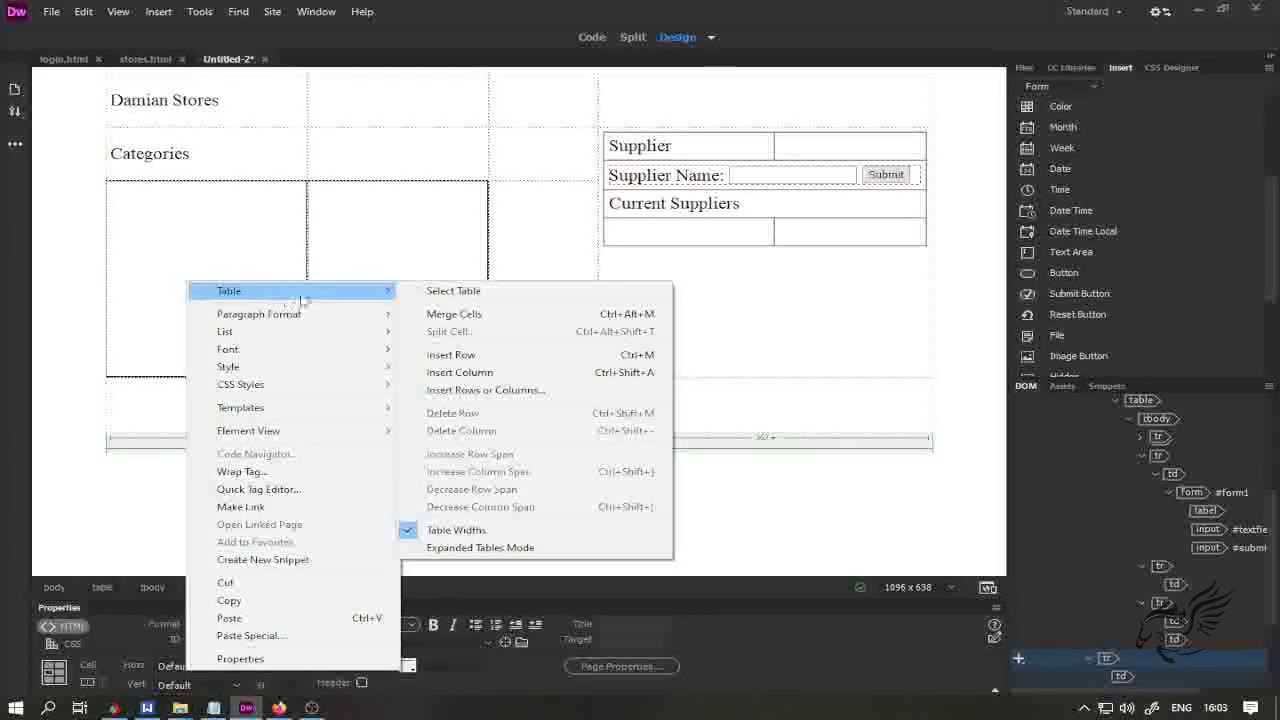
click(455, 314)
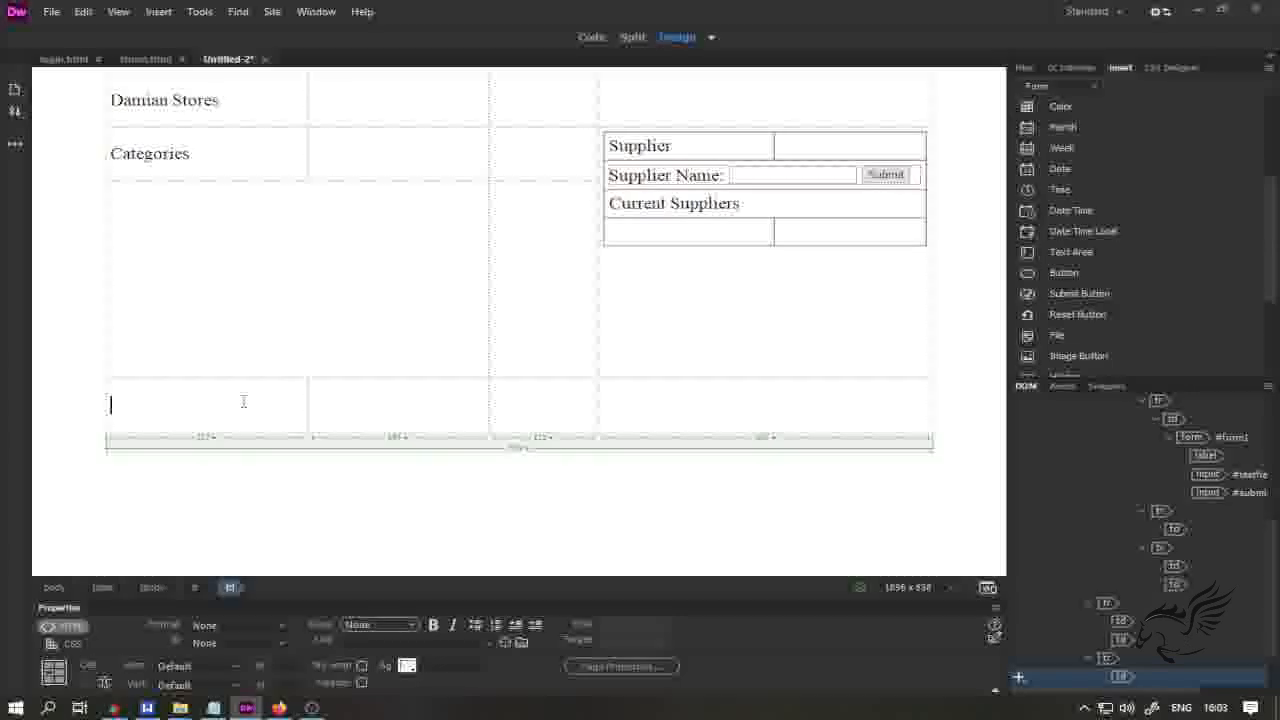
drag(254, 376, 275, 303)
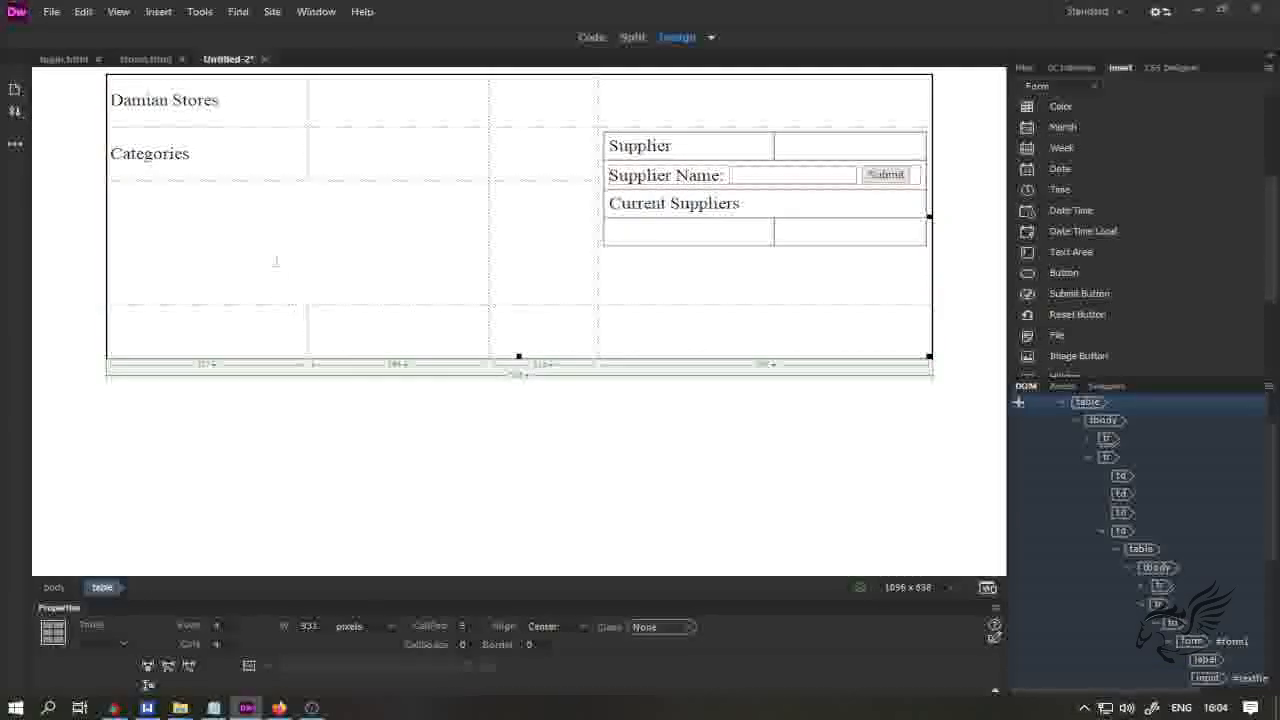
- Insert a form in the merged cell below Categories
click(274, 258)
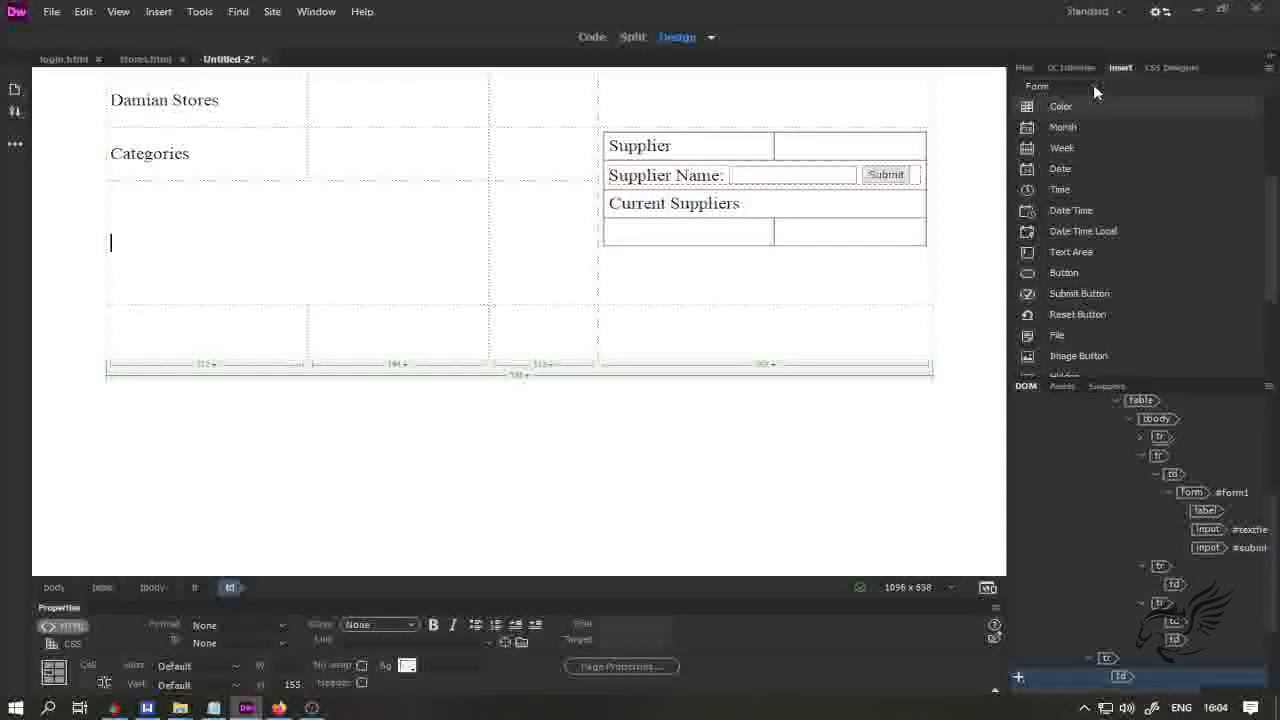
scroll(1095, 200, up, 1)
scroll(1095, 200, up, 2)
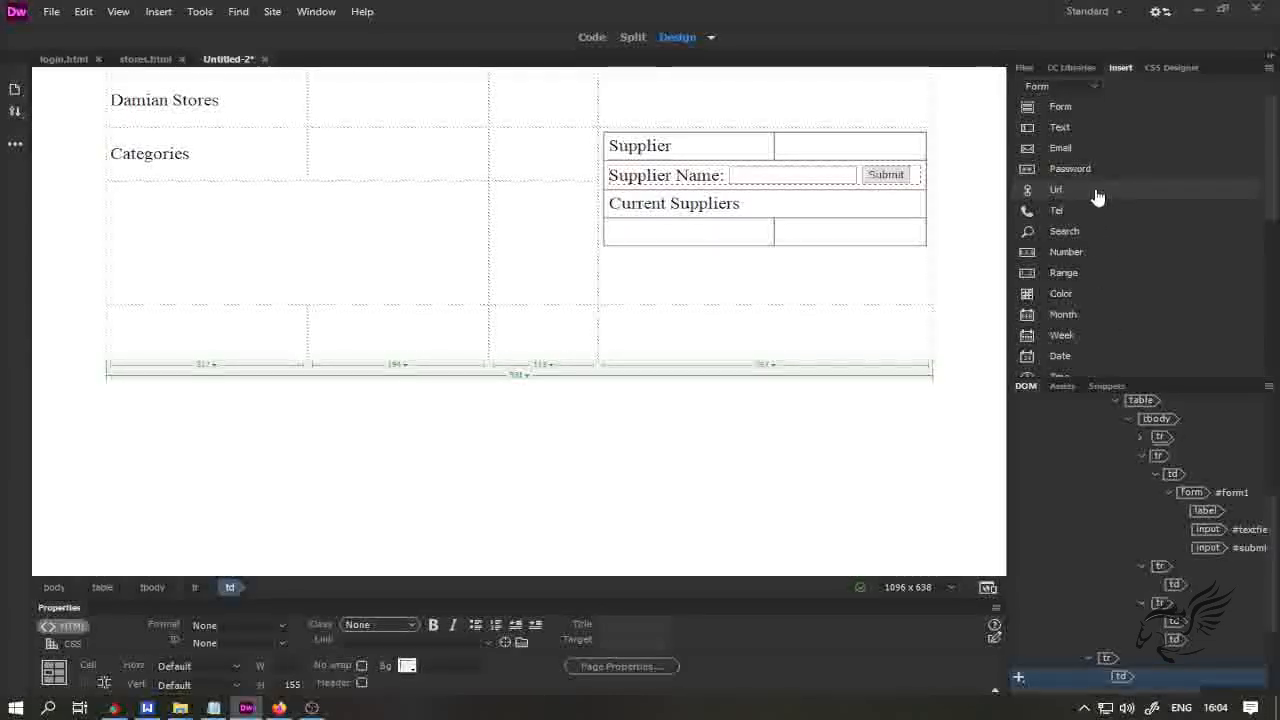
click(1058, 107)
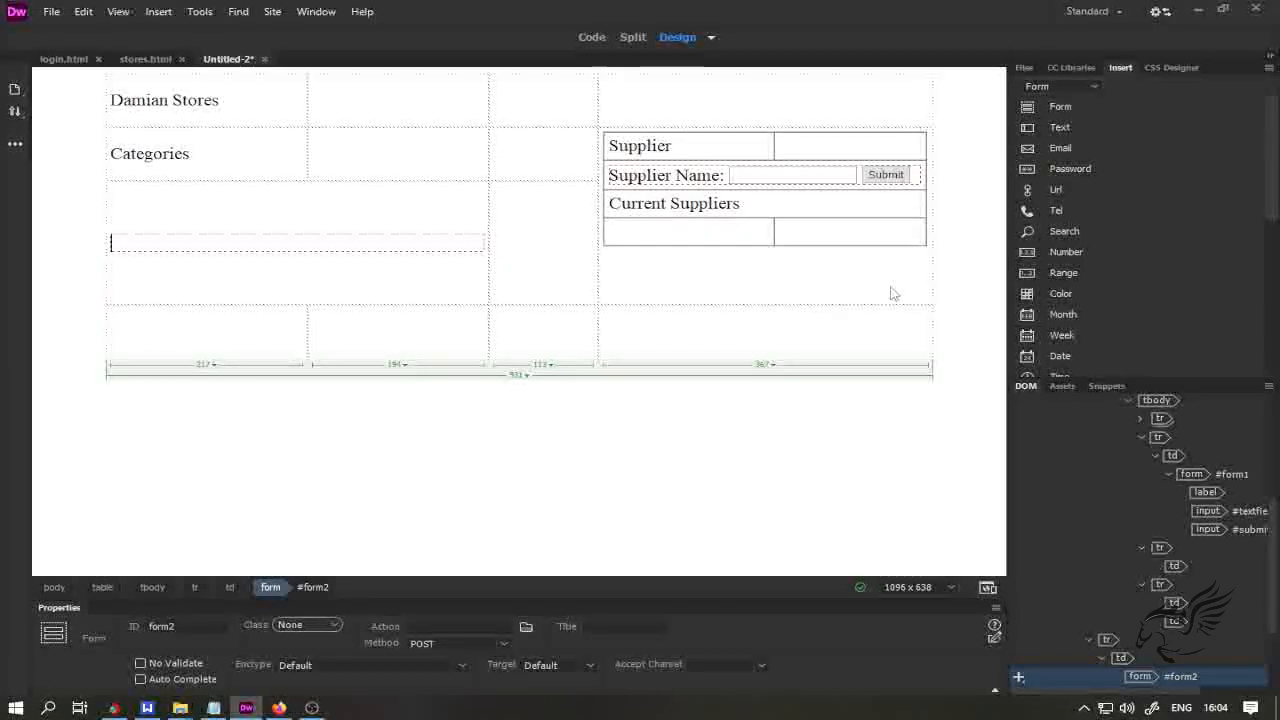
- Insert a table with 1 row and 3 columns, 200 pixels wide, inside the new form below Categories
click(1088, 85)
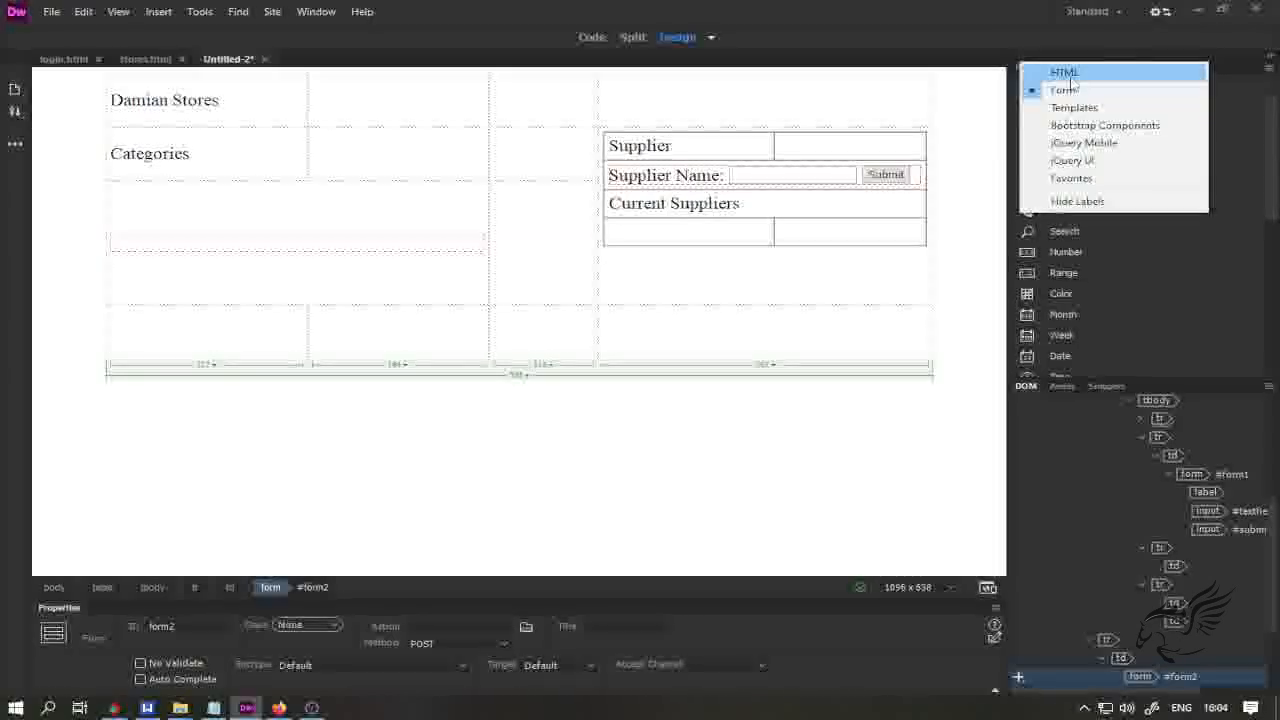
click(1062, 77)
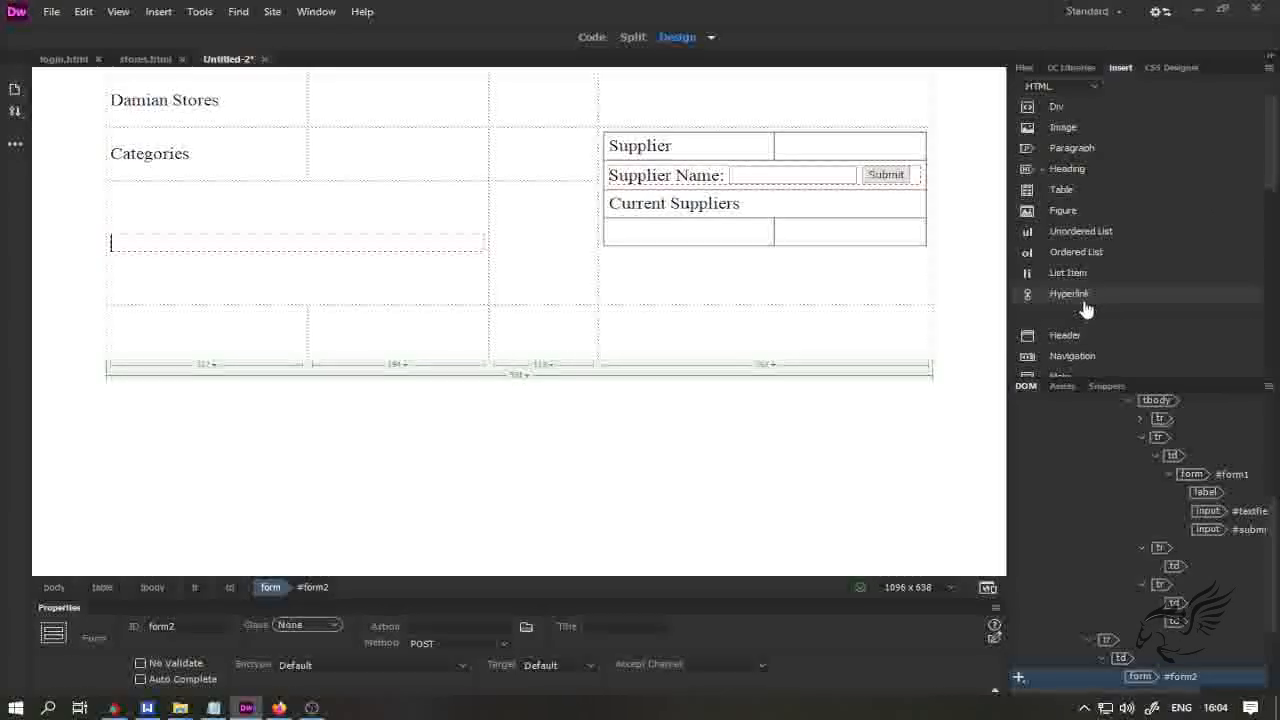
click(1052, 190)
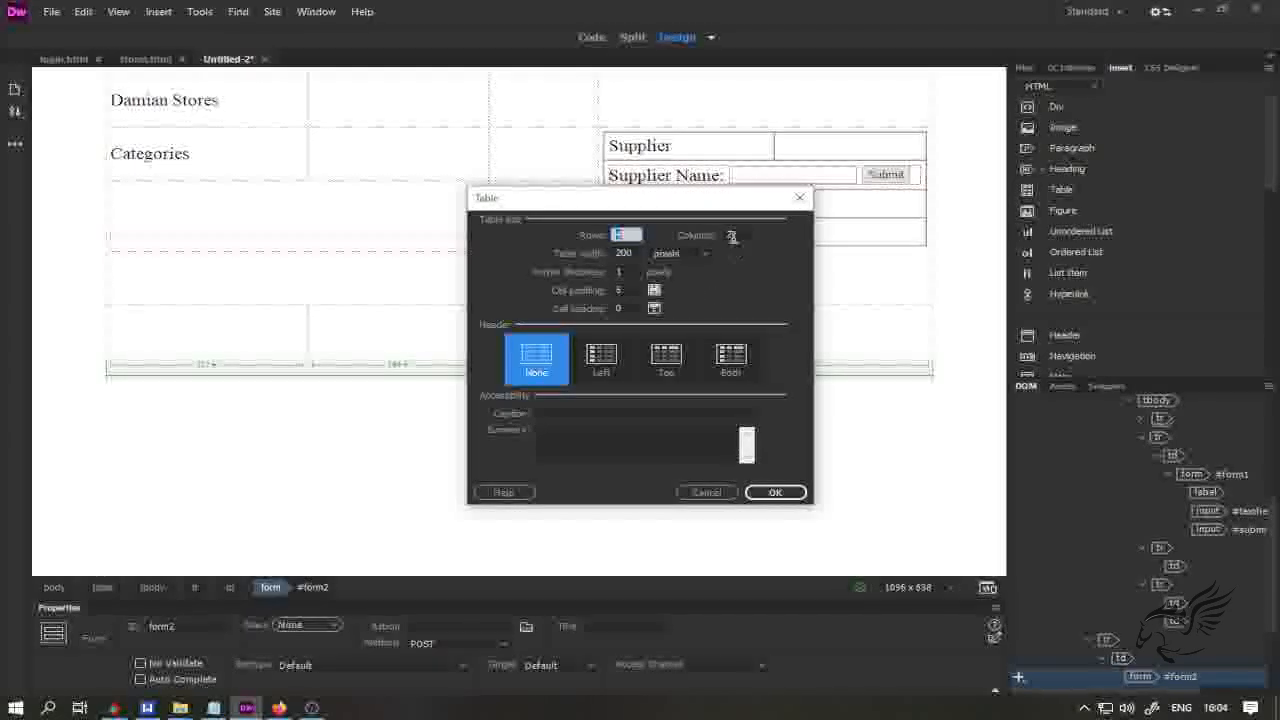
drag(738, 235, 569, 235)
text(3)
text(1)
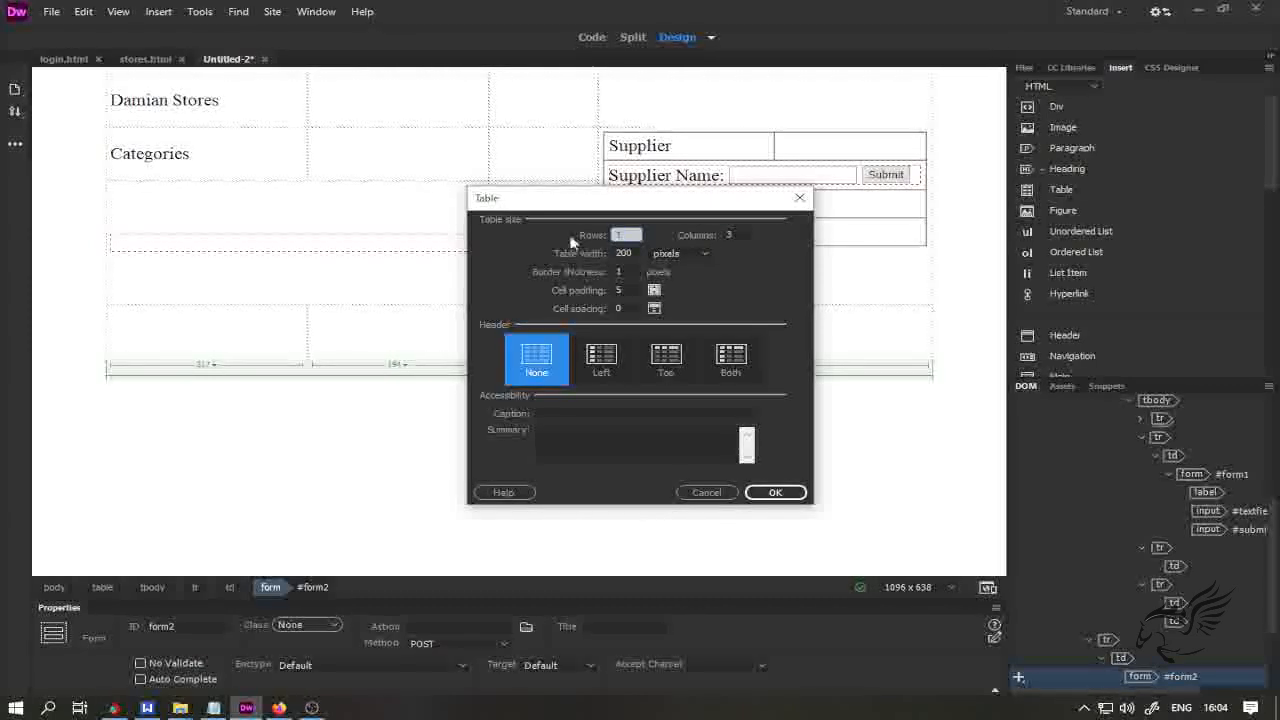
click(770, 492)
click(417, 449)
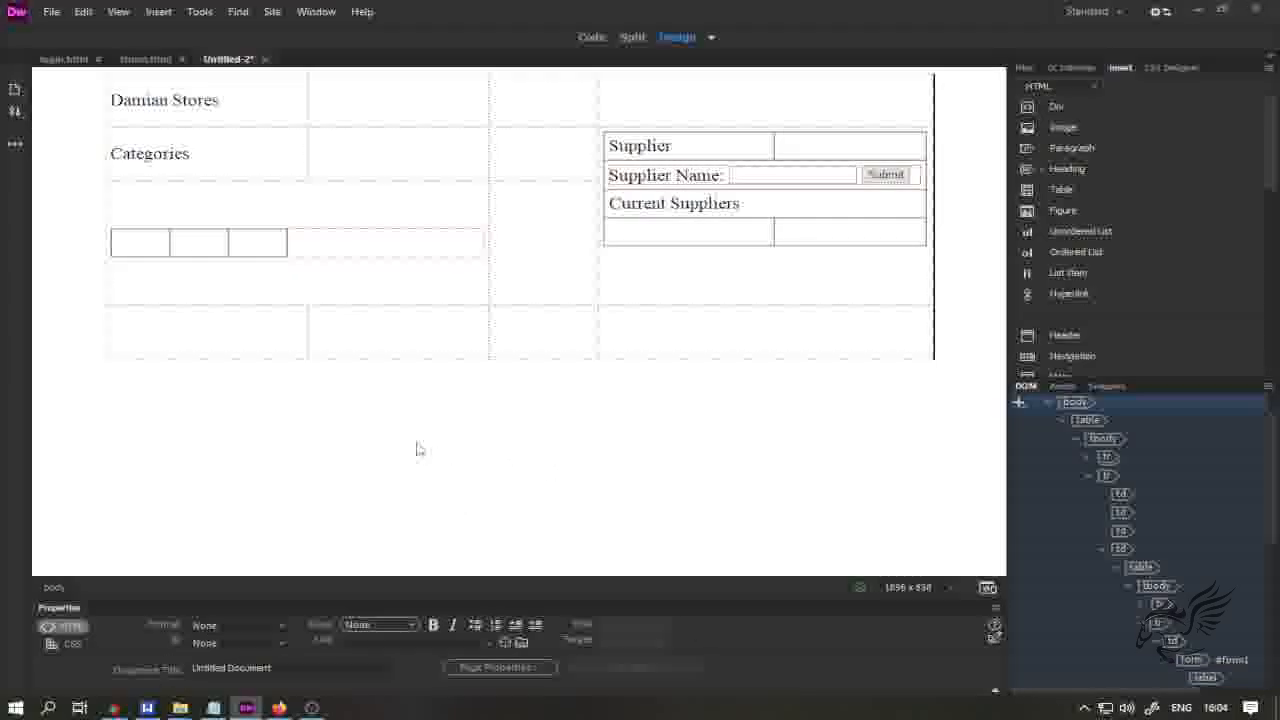
- Enter "Category Name" in the first cell of the new three-column table
click(151, 242)
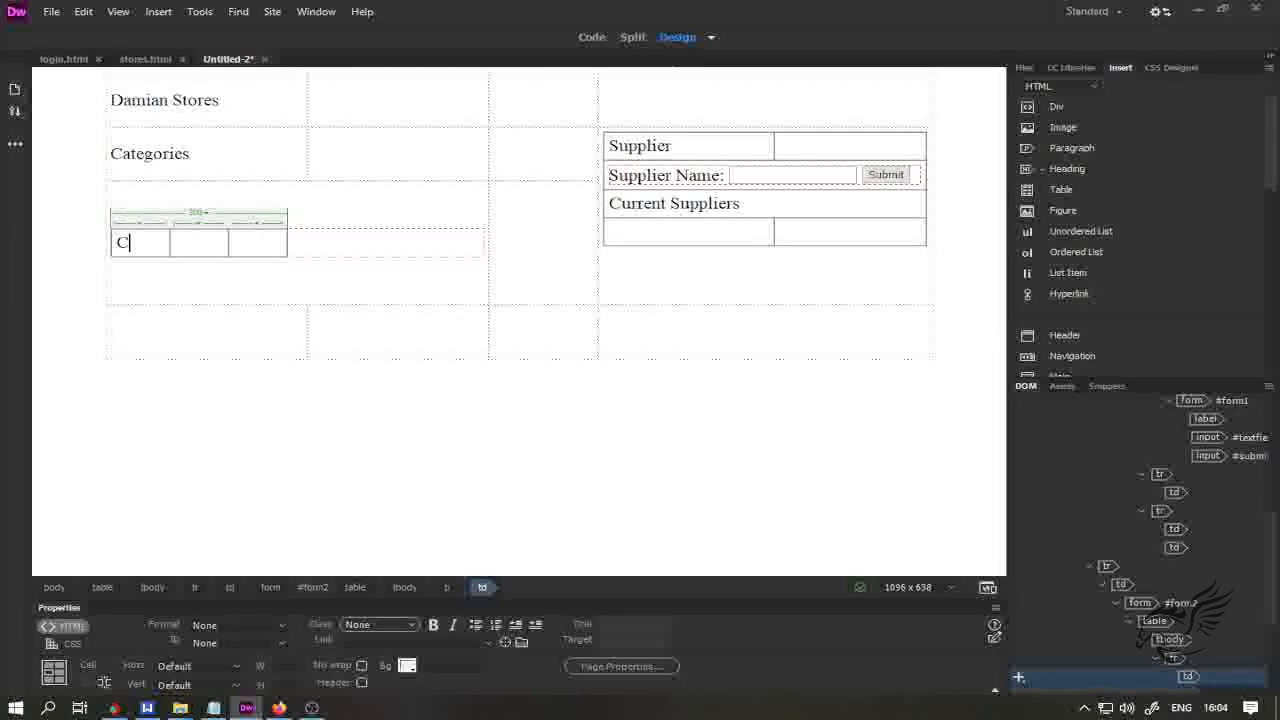
text(Categorey)
key(BackSpace)
key(BackSpace)
text(y )
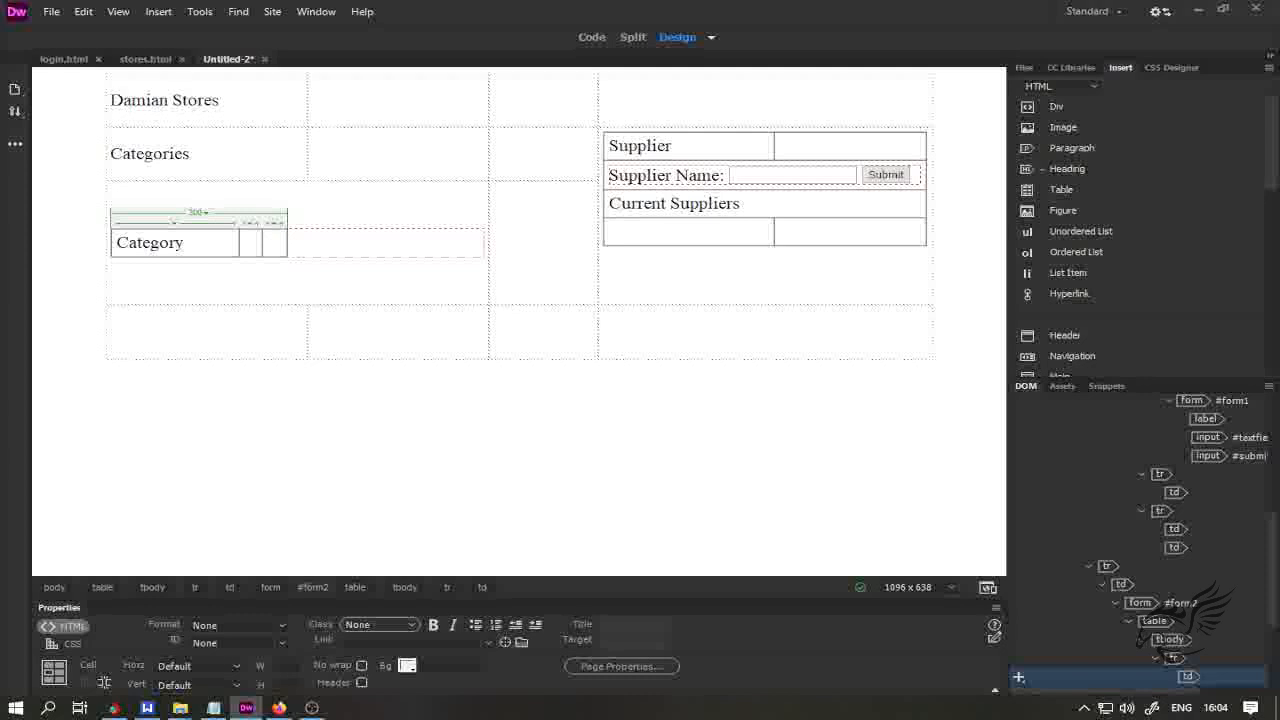
text(Name)
- Insert a text form field in the second cell of the Category Name table
click(253, 243)
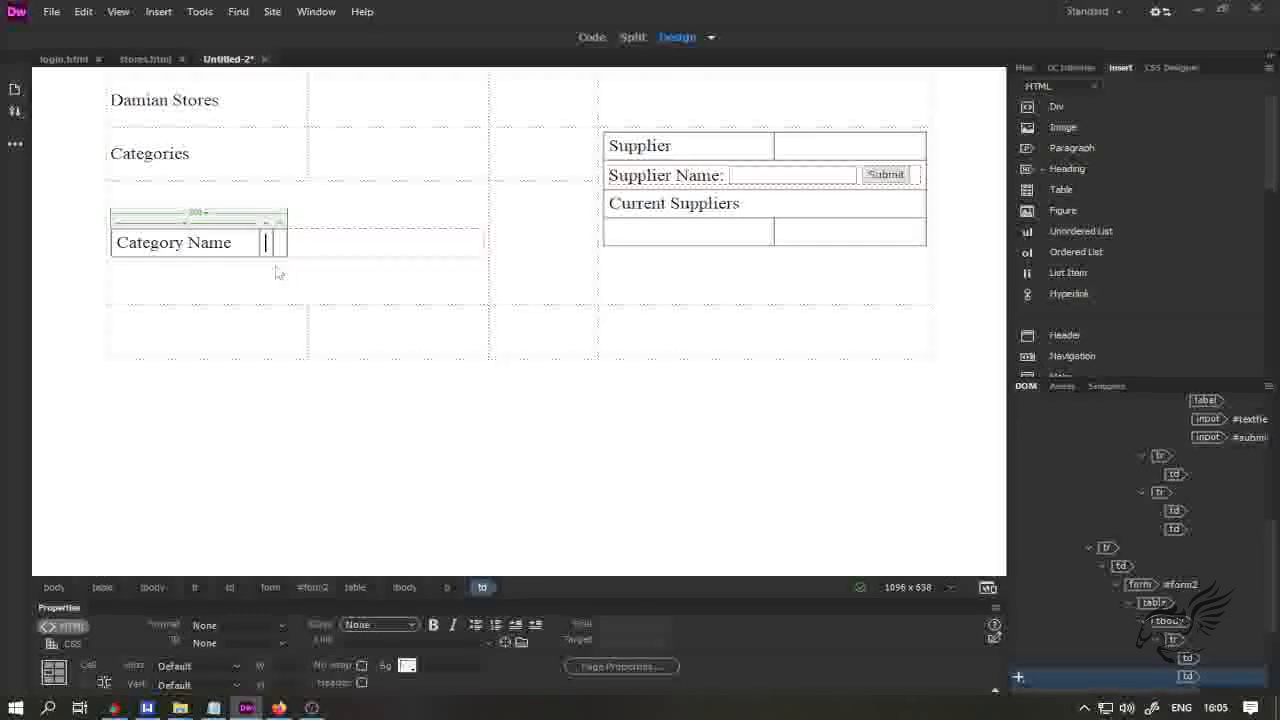
click(1090, 87)
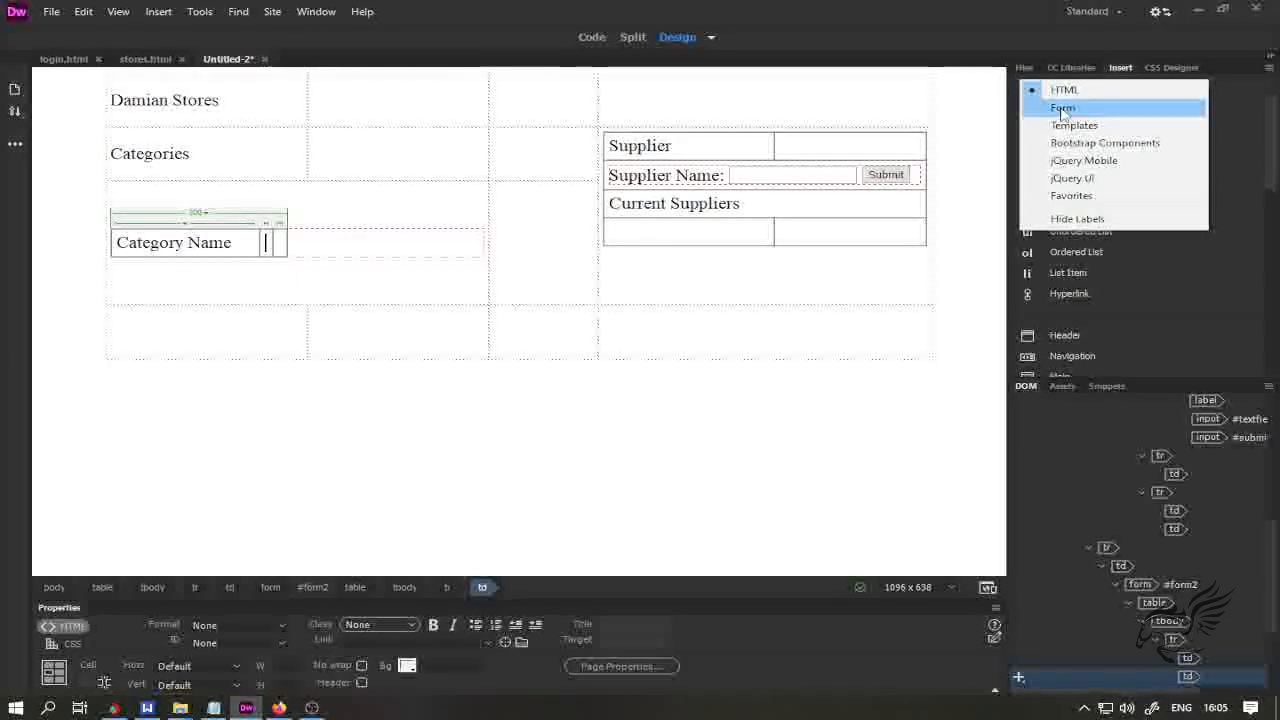
click(1062, 108)
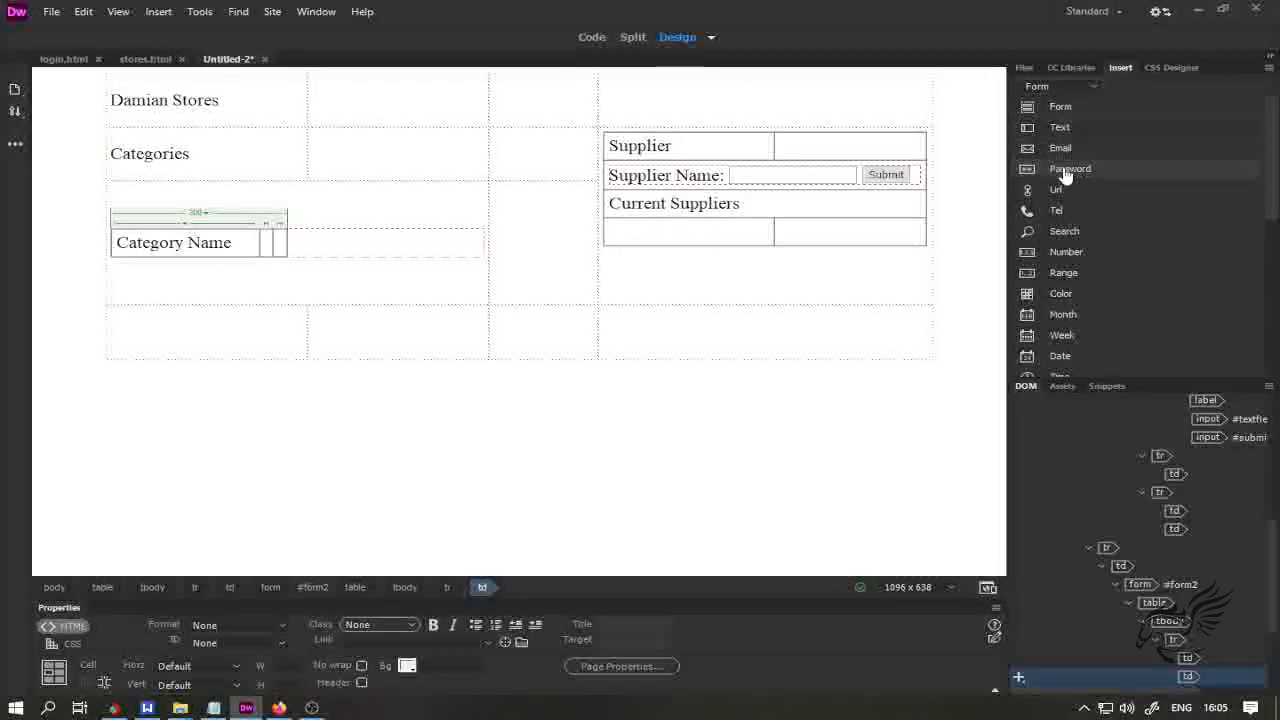
click(1058, 128)
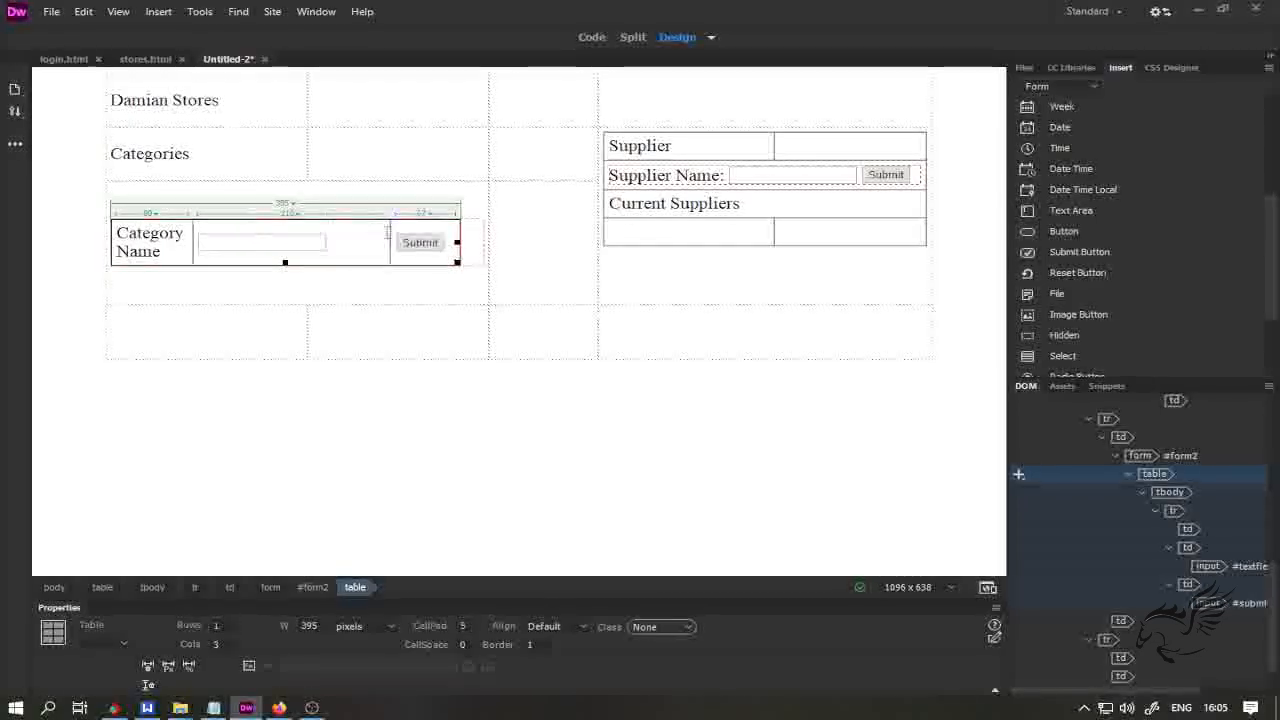
- Widen the first column of the Category Name table so its label fits on one line
drag(193, 228, 261, 228)
click(271, 291)
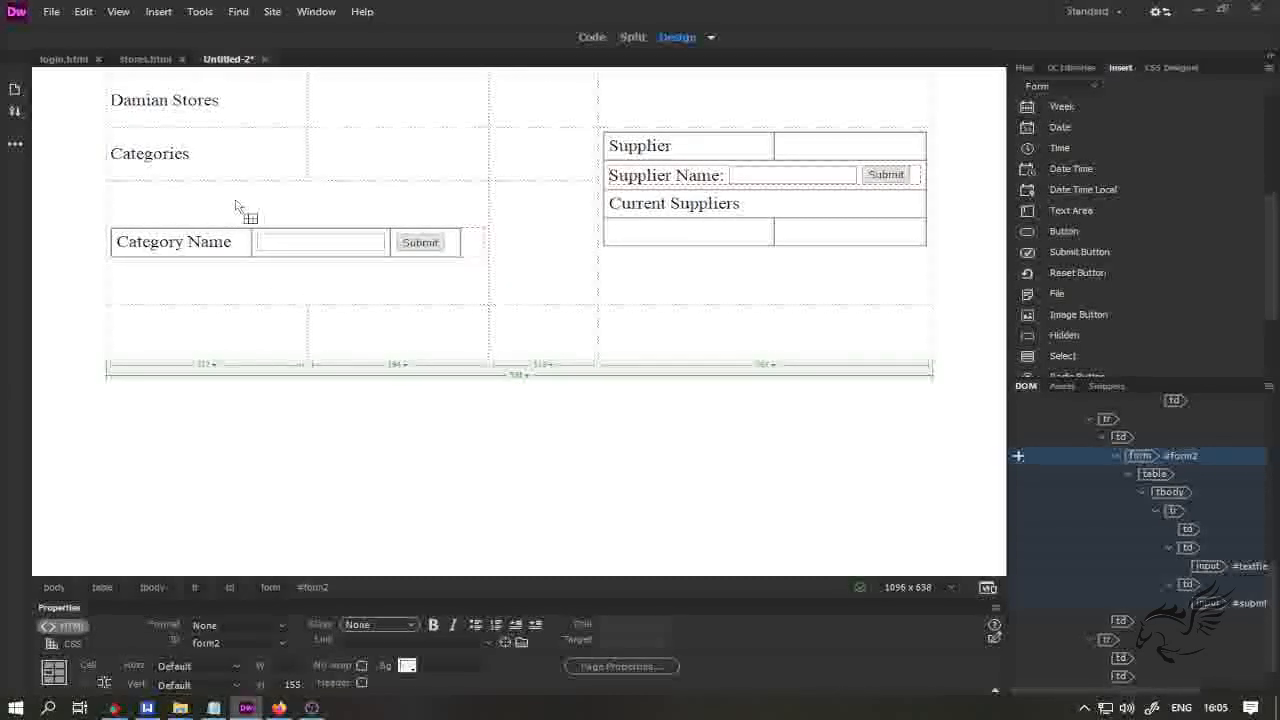
click(253, 248)
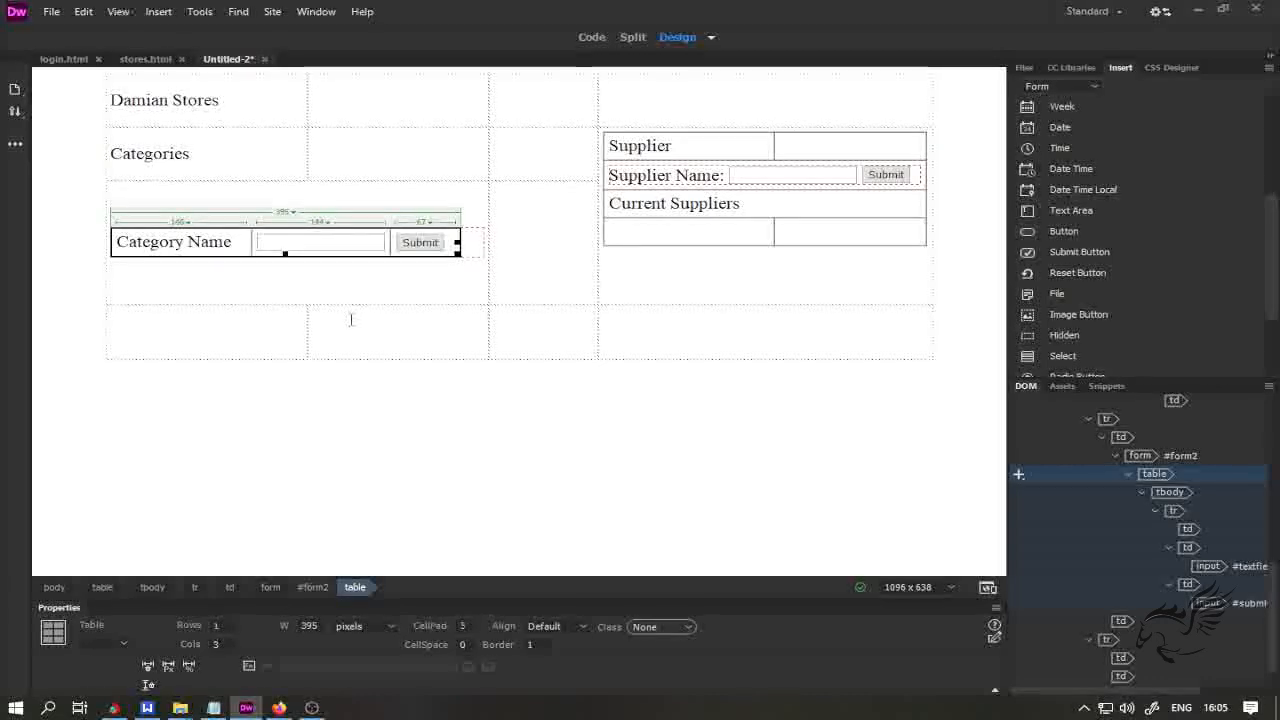
- Set the vertical alignment of the cell holding the Category Name form to Top and reduce the height of its row
click(351, 320)
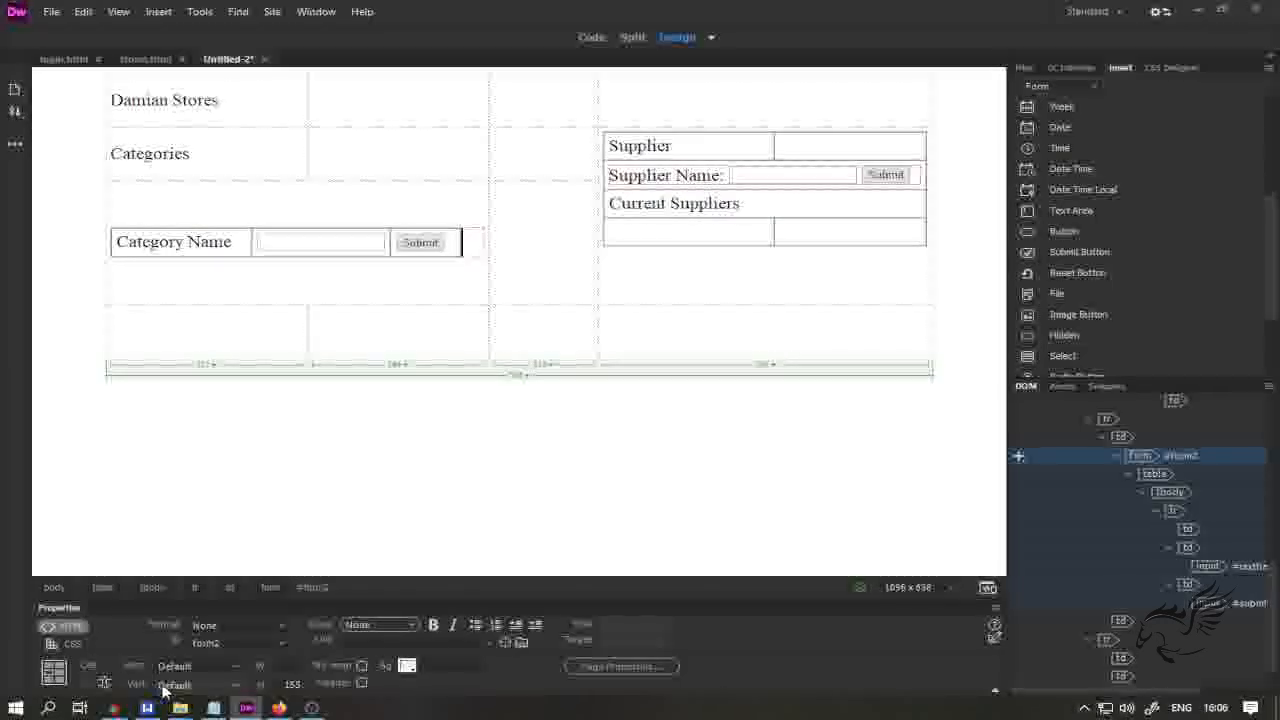
click(234, 688)
click(211, 618)
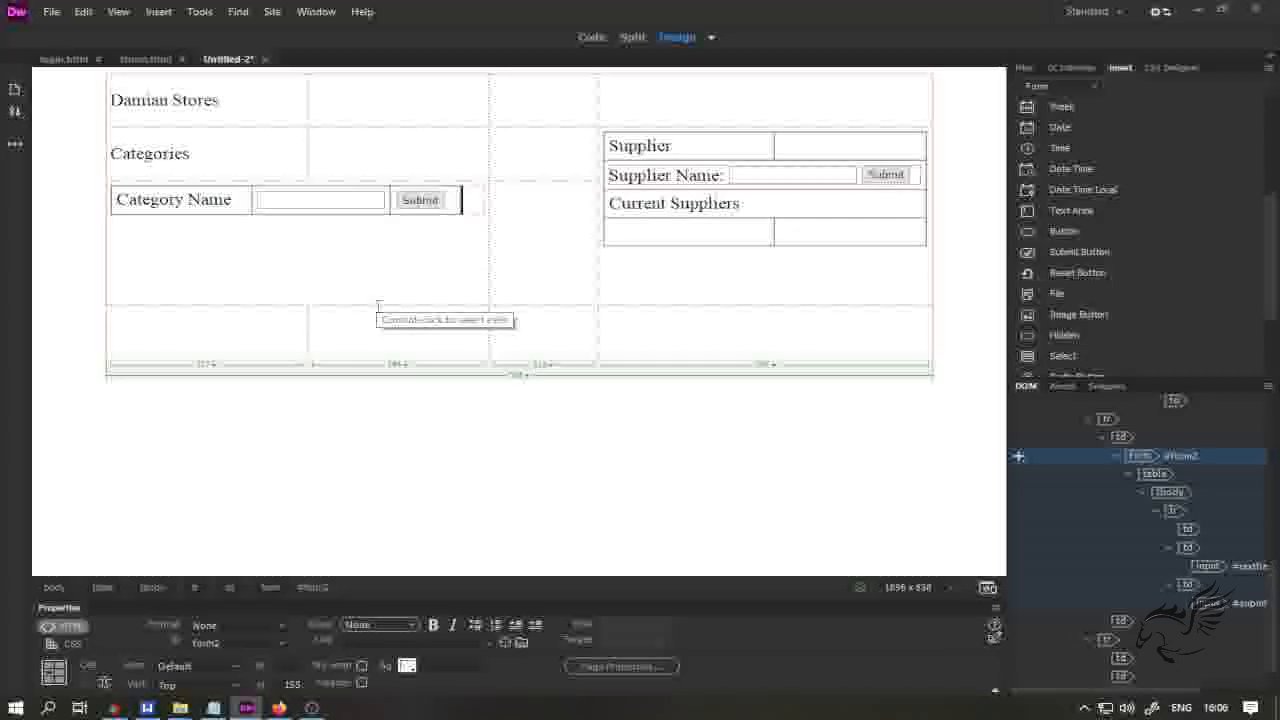
drag(375, 305, 380, 216)
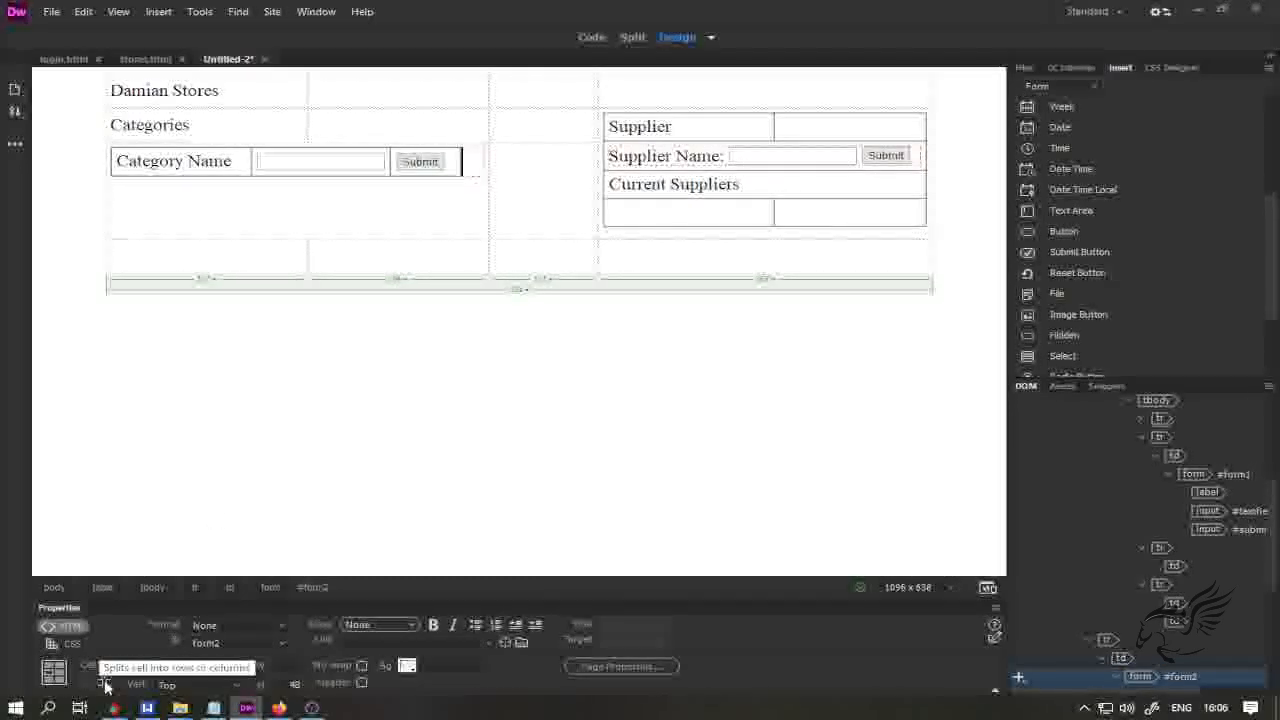
- Split the outer table cell holding the Category Name form into 2 rows
right_click(275, 210)
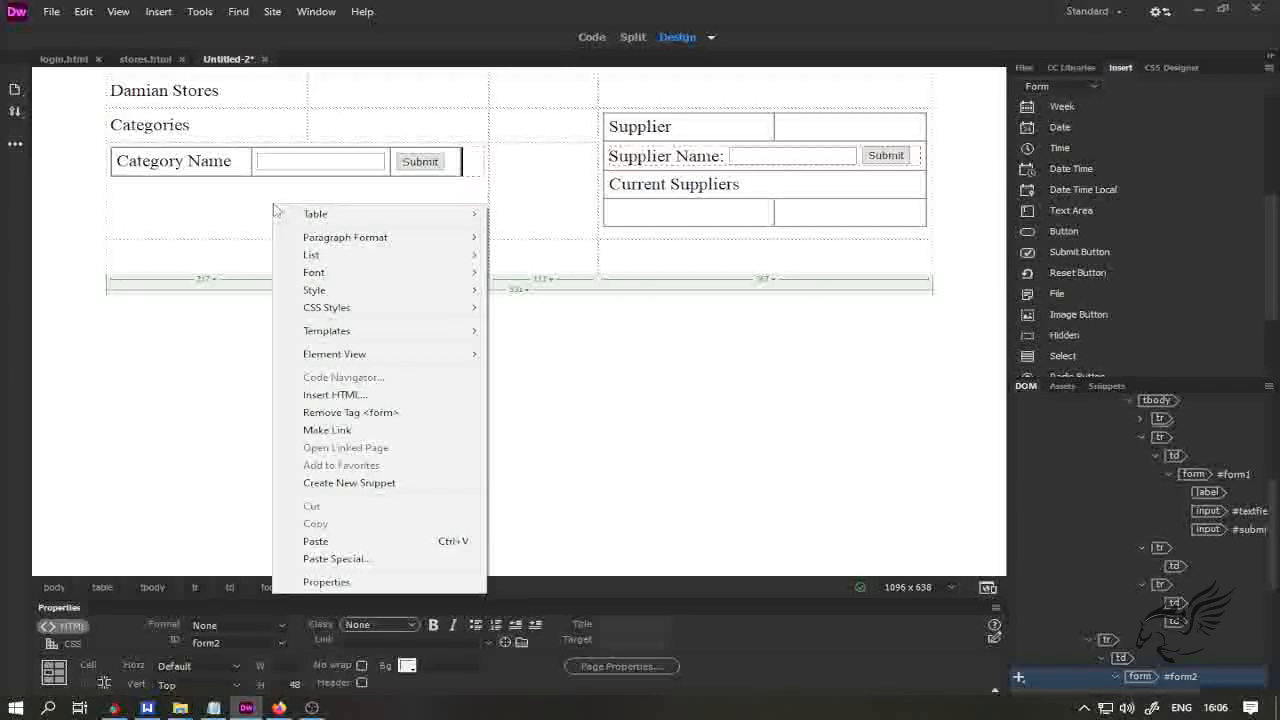
mouse_move(318, 214)
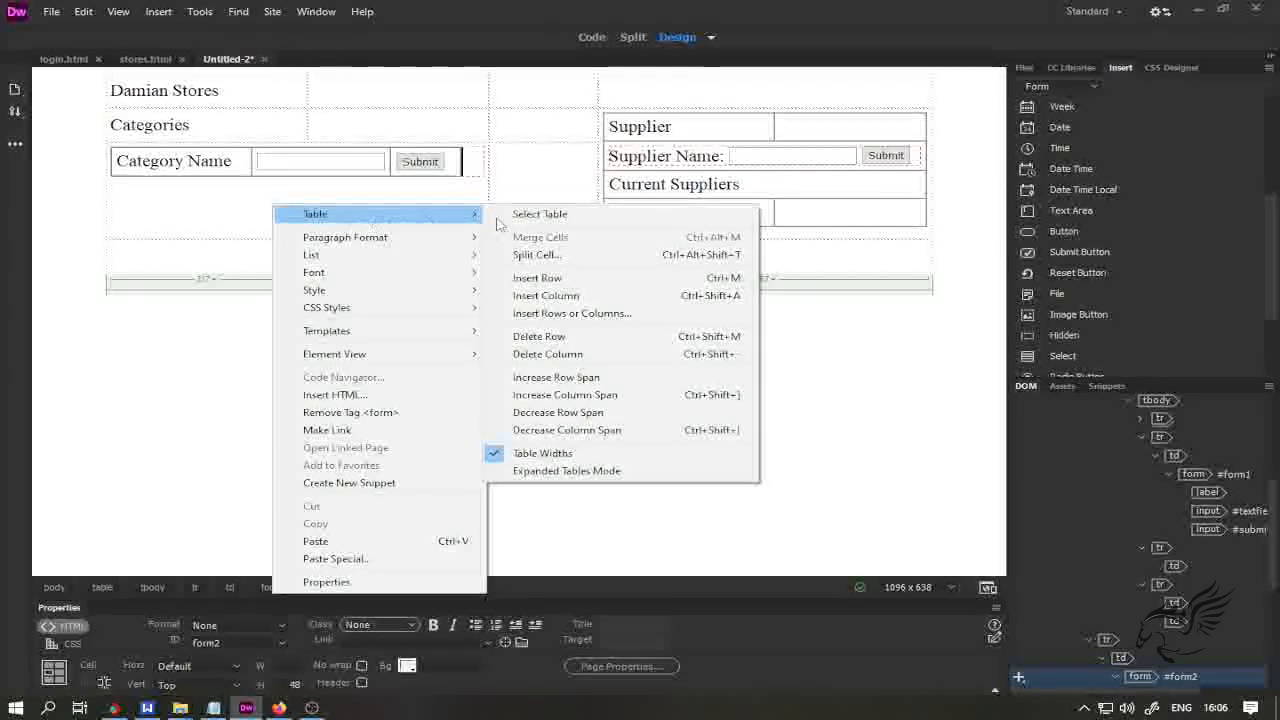
click(565, 257)
drag(474, 290, 317, 322)
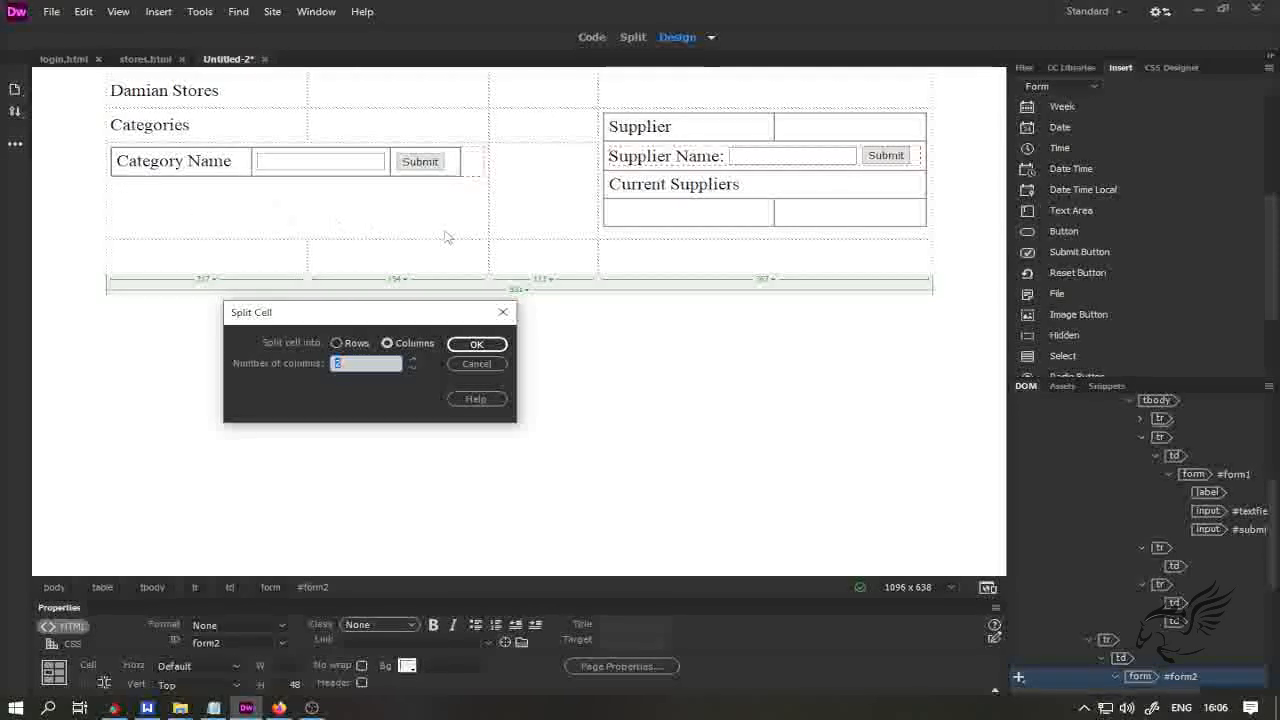
click(336, 343)
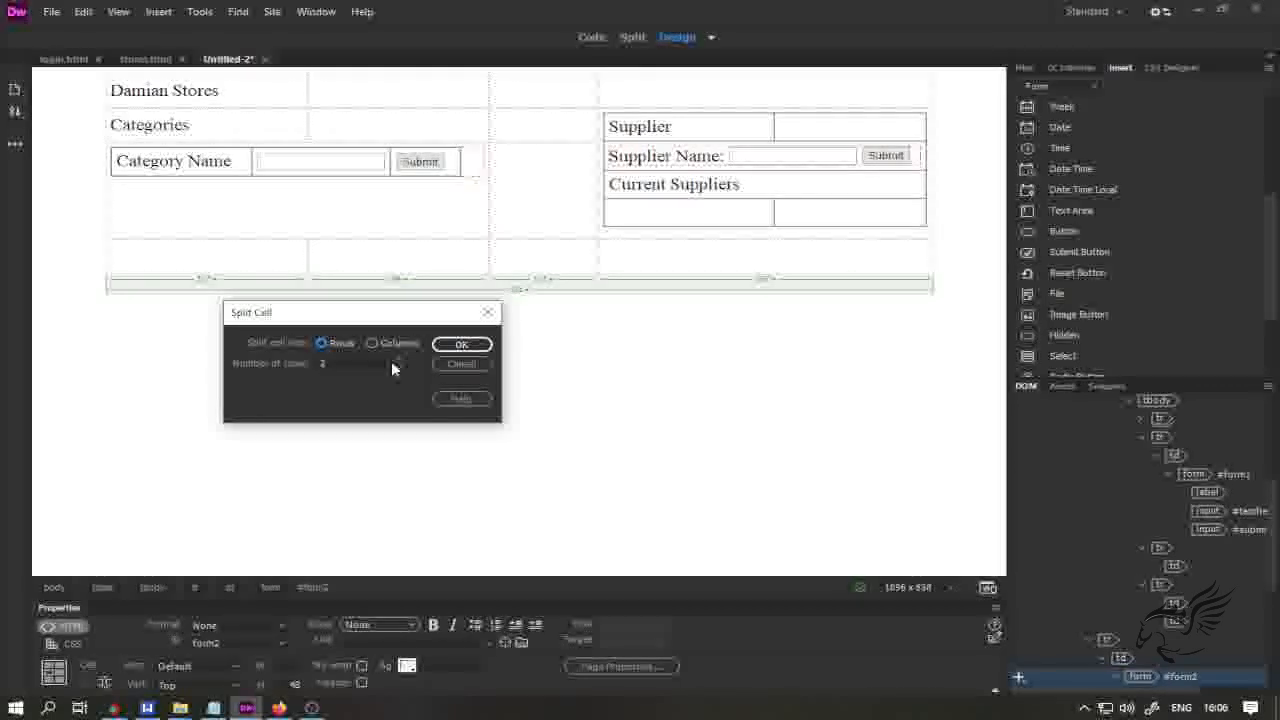
click(458, 346)
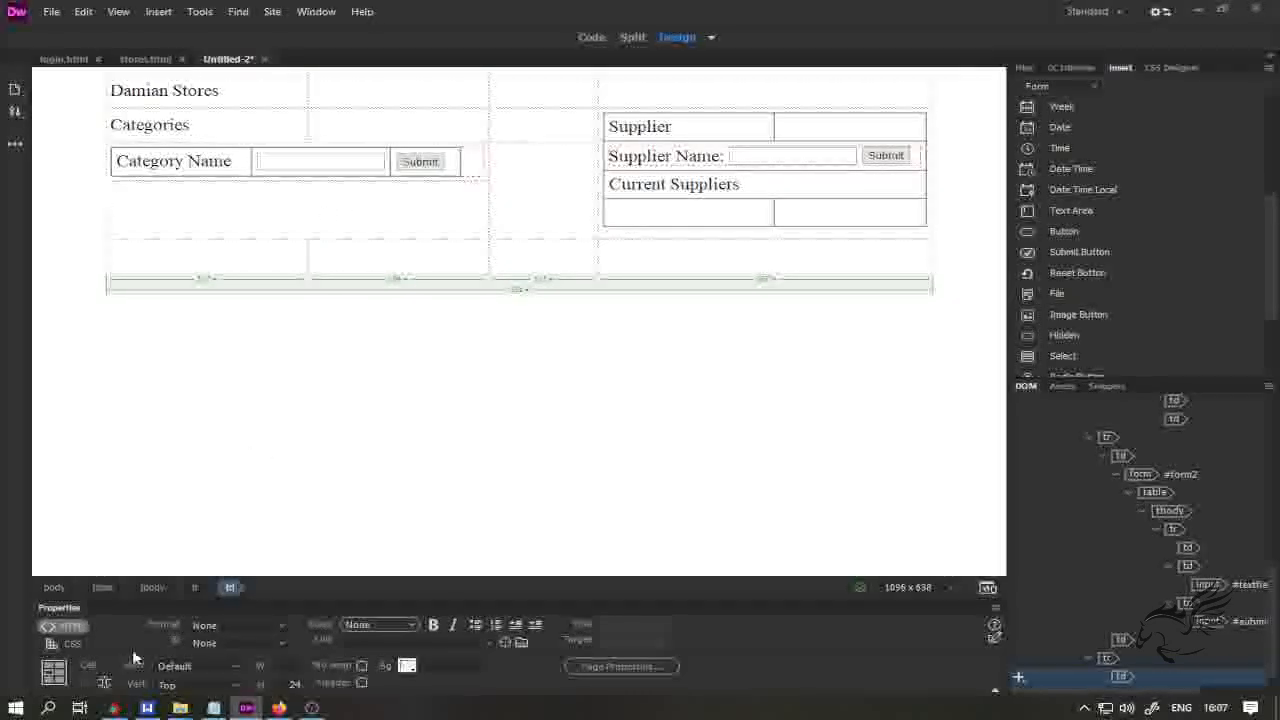
- Split the empty cell below the Category Name form into two rows and enter "Item Record Entry" in the upper one
click(103, 684)
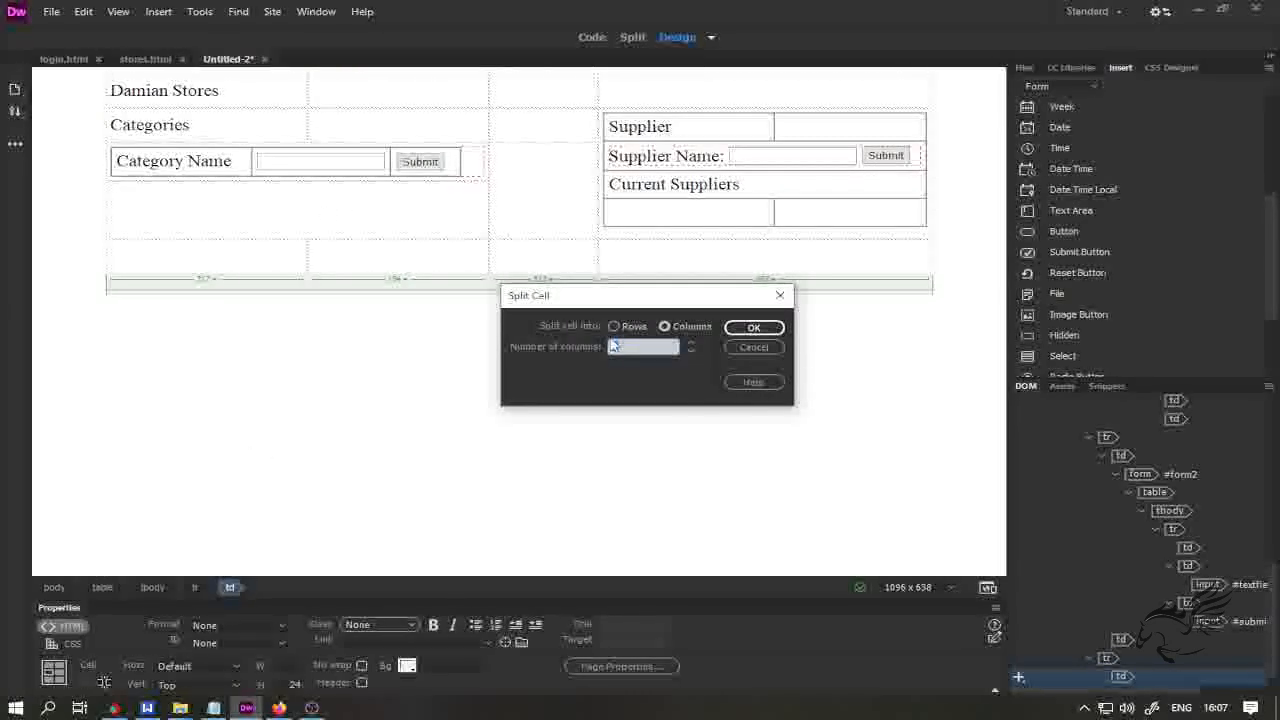
click(598, 326)
click(740, 328)
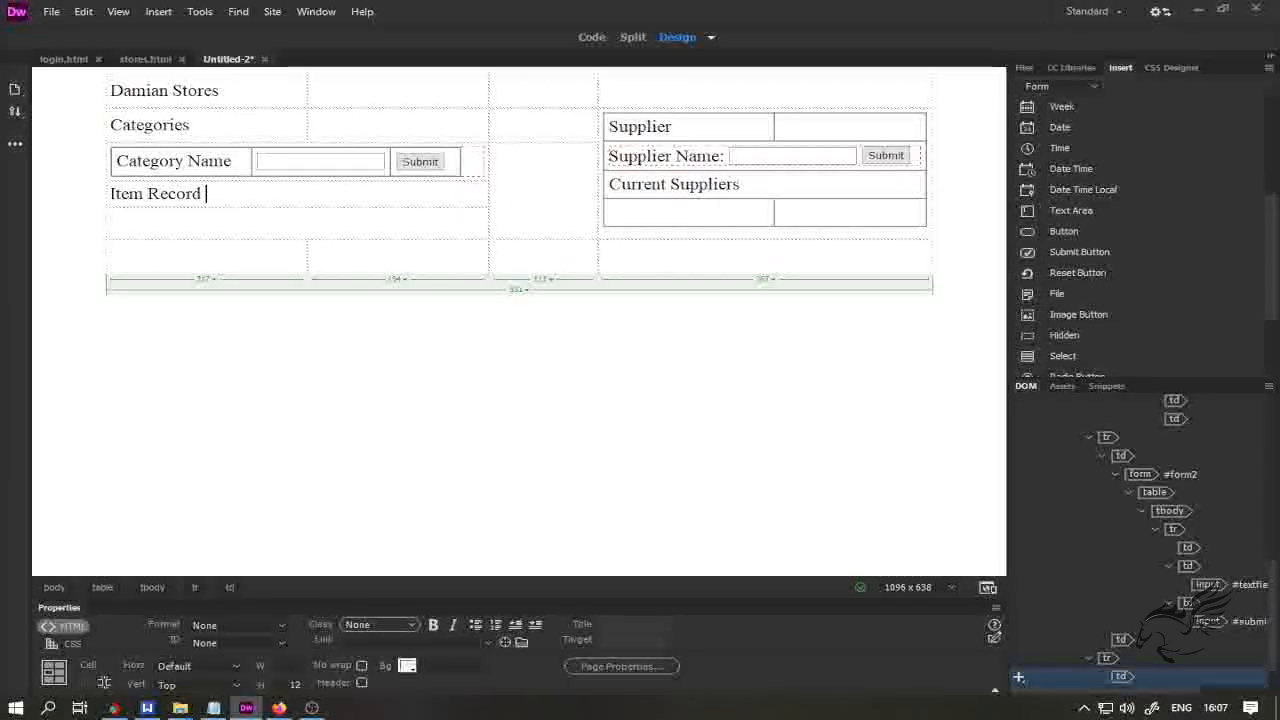
text(Entry)
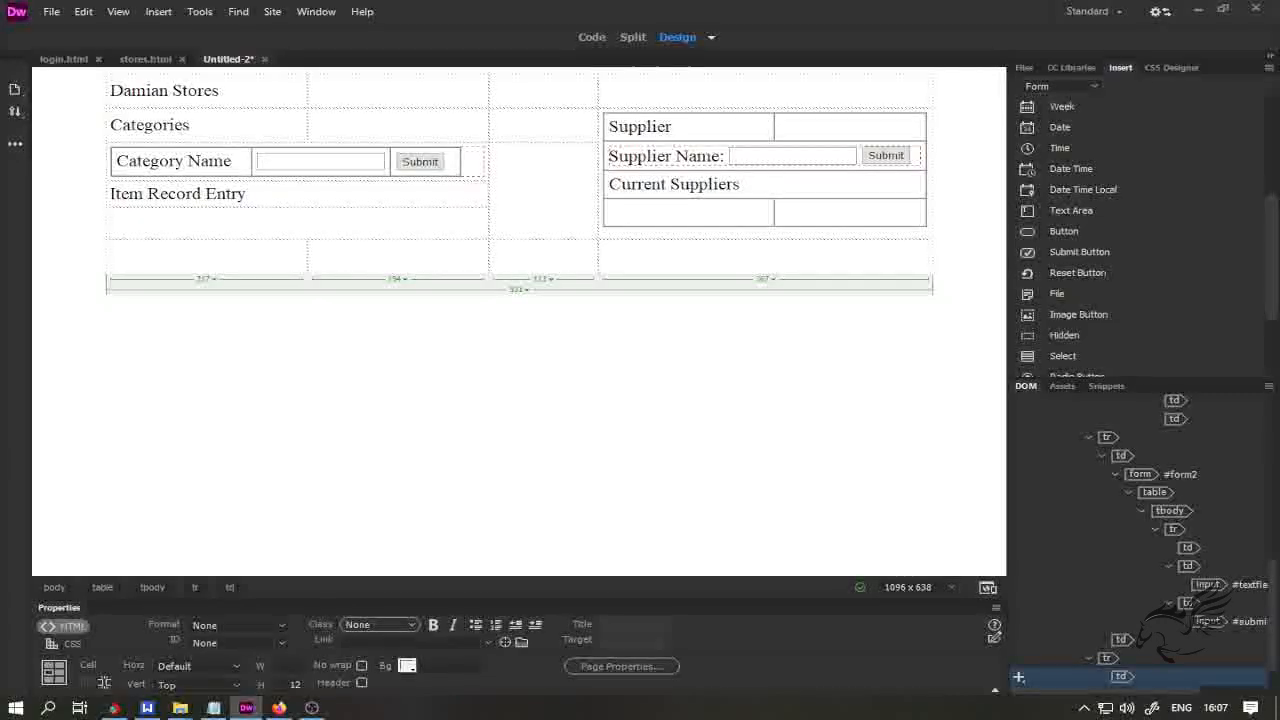
click(185, 396)
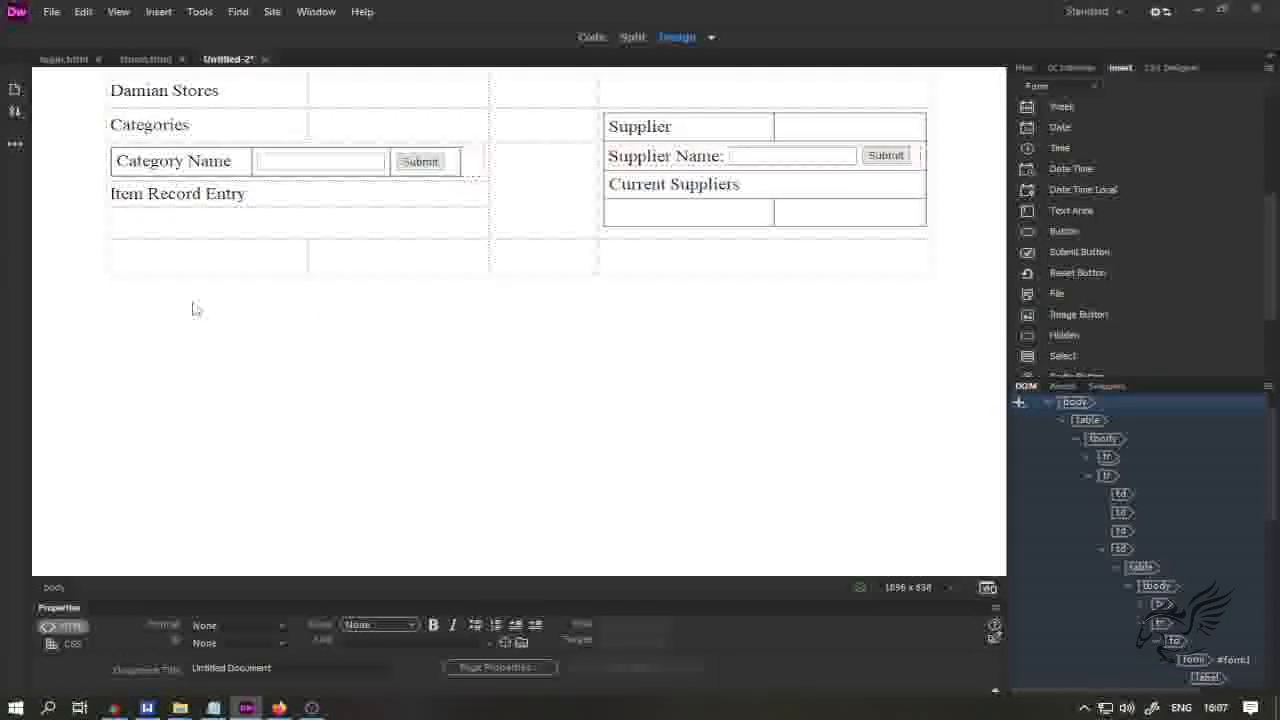
- Insert a form in the empty cell below the Item Record Entry heading
click(224, 217)
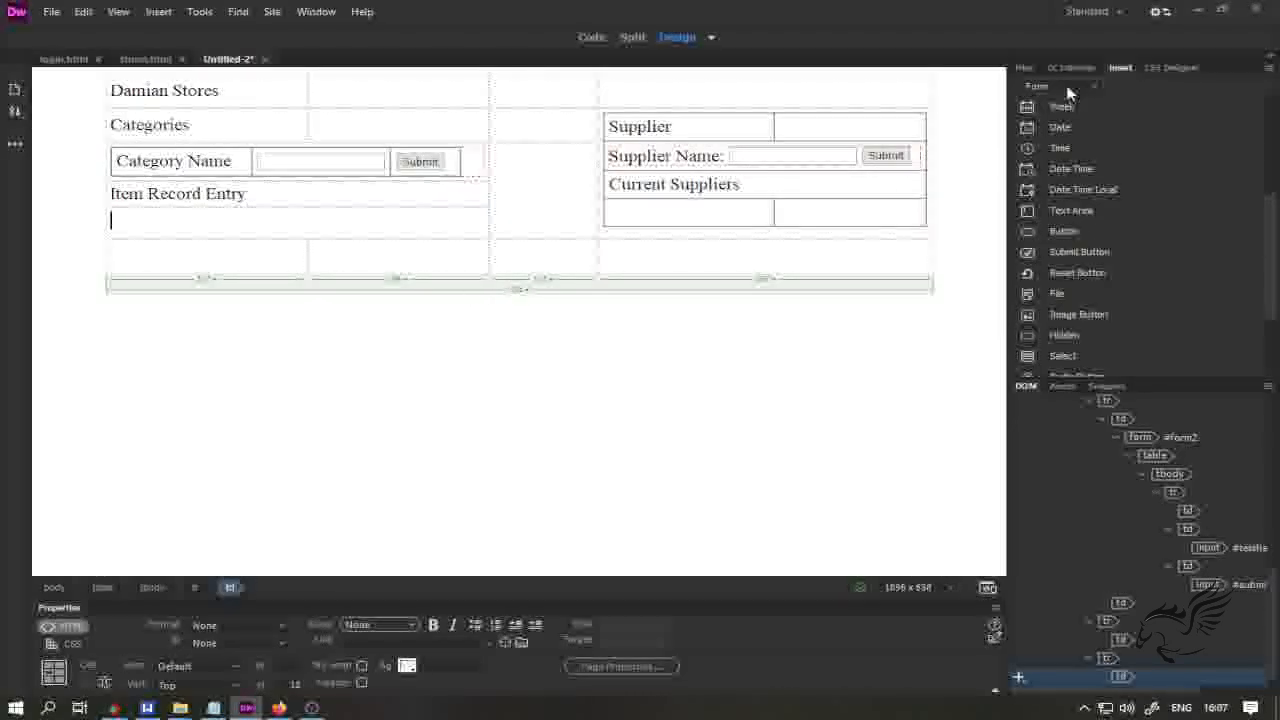
scroll(1068, 212, up, 5)
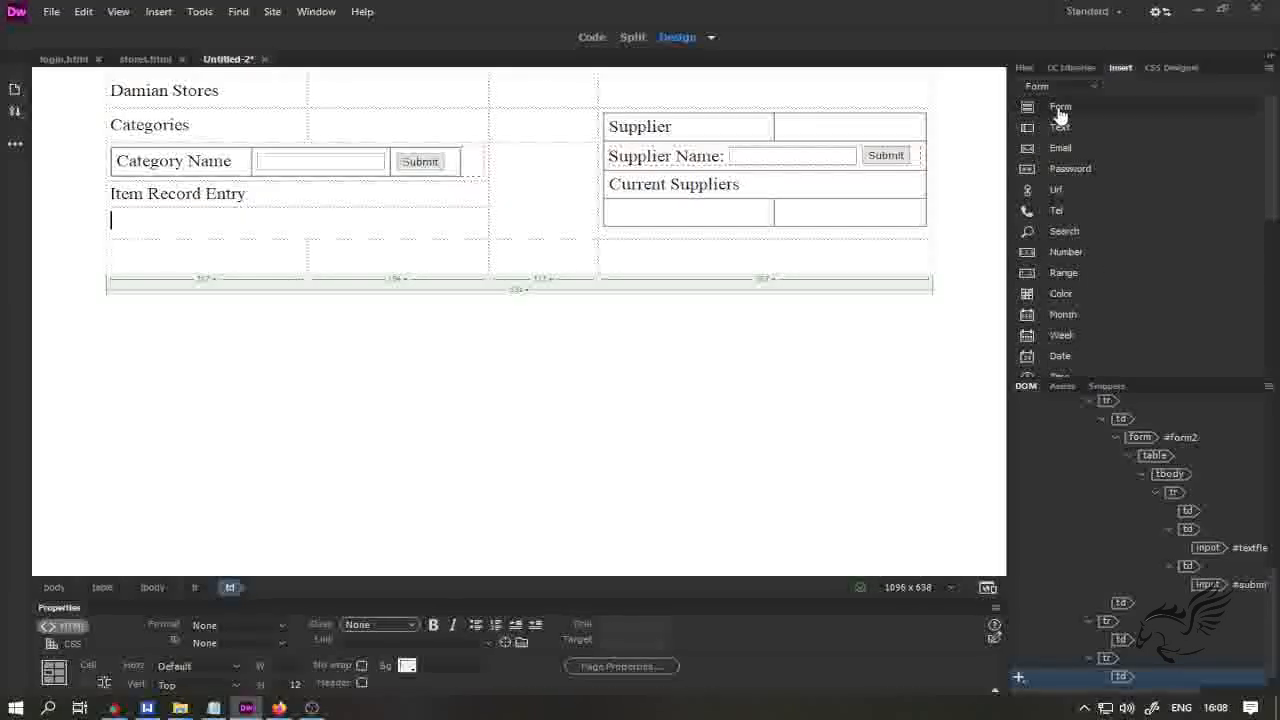
click(1058, 108)
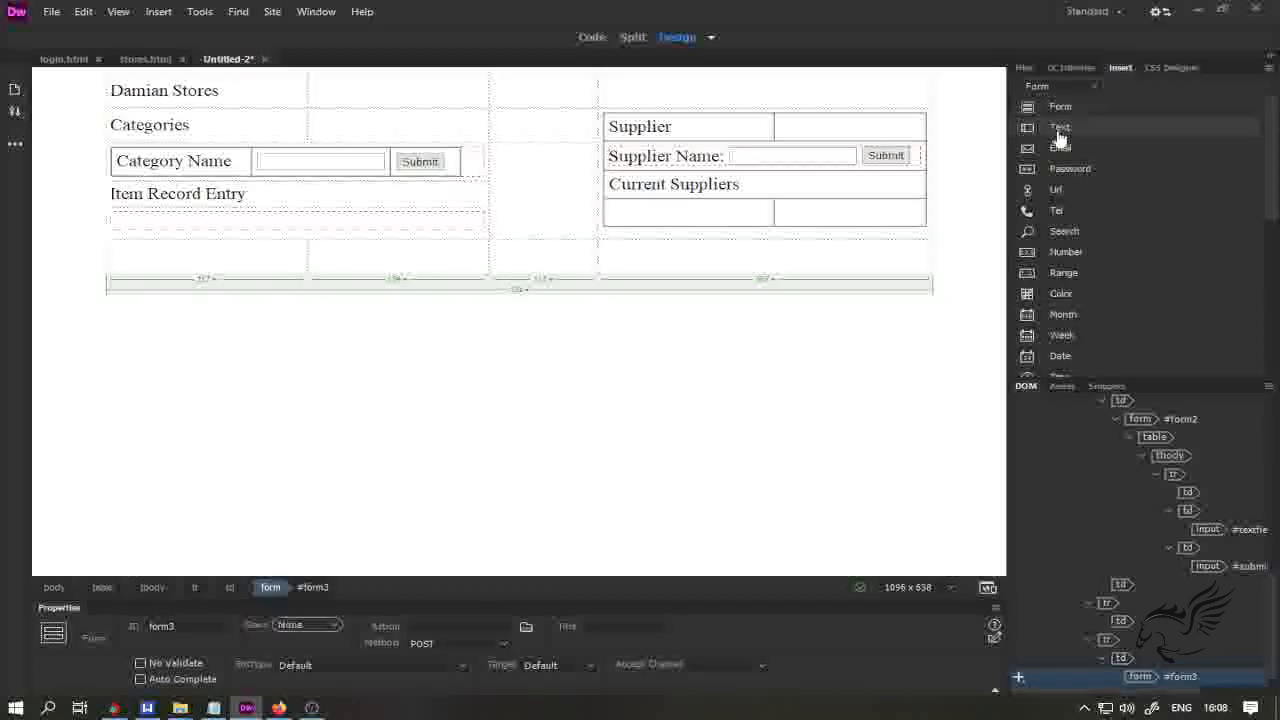
- Insert a table with 5 rows and 2 columns, 200 pixels wide, inside the form below Item Record Entry
click(1093, 84)
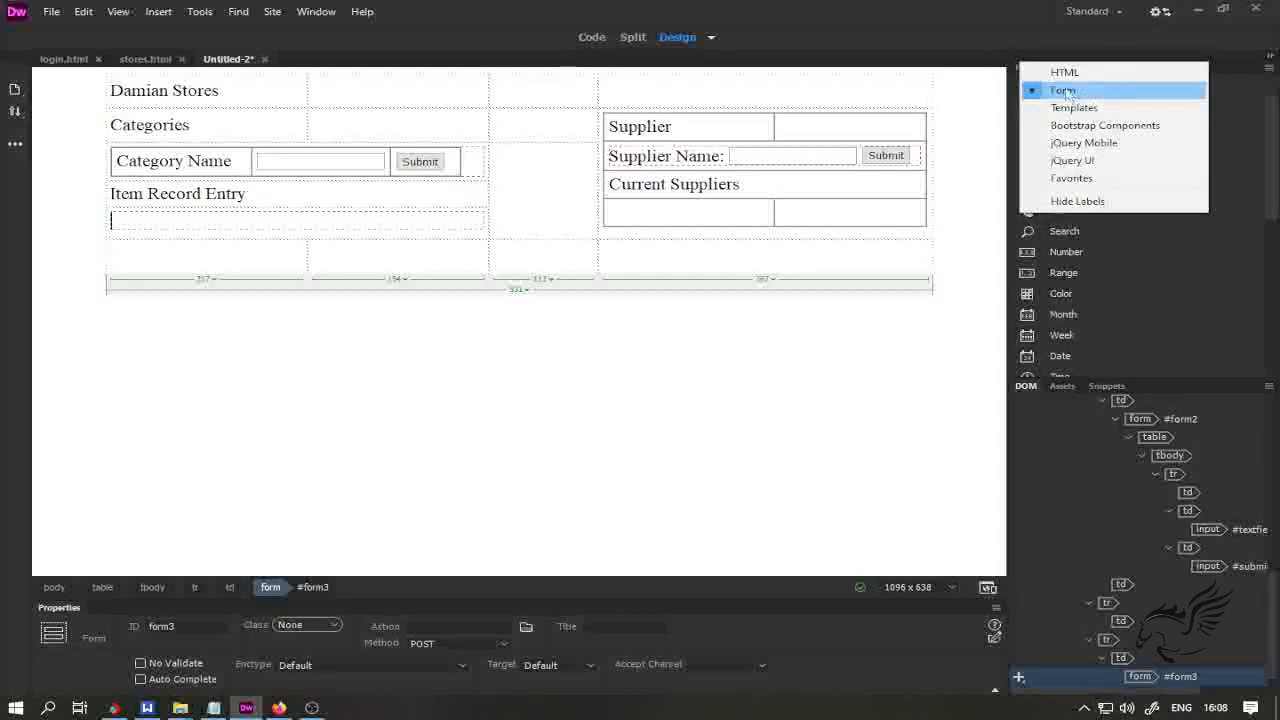
click(1065, 73)
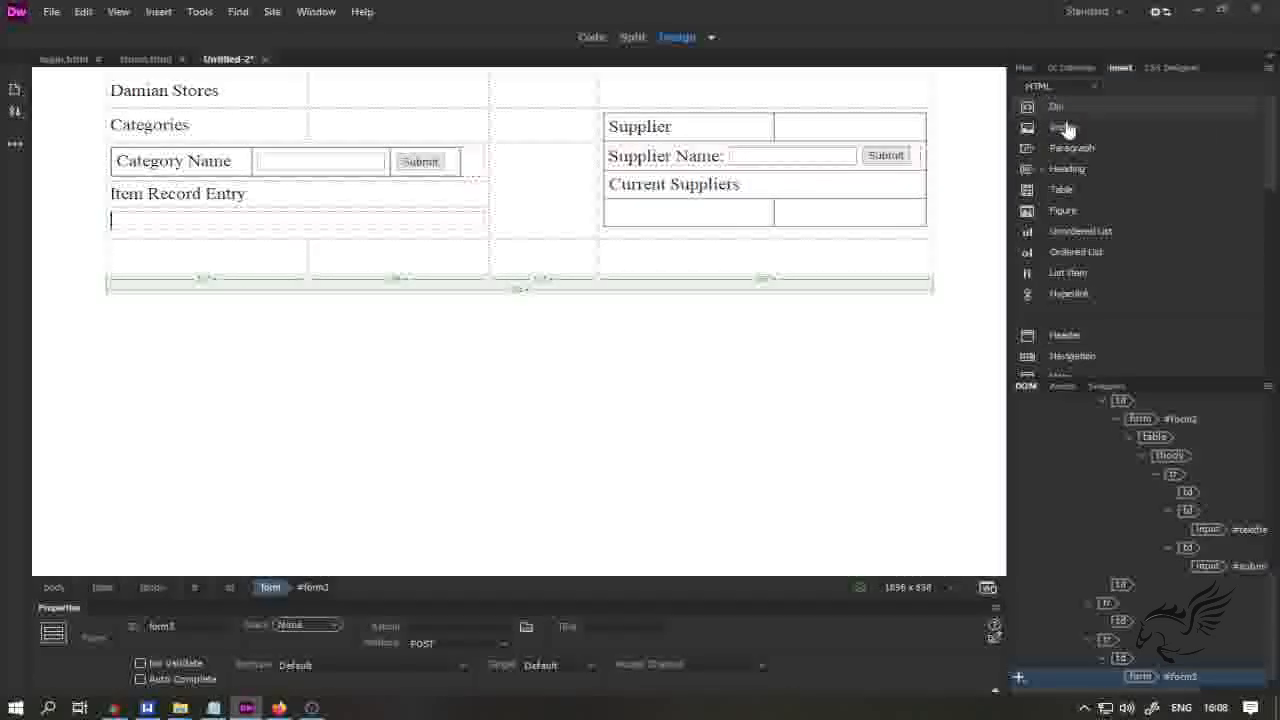
click(1057, 190)
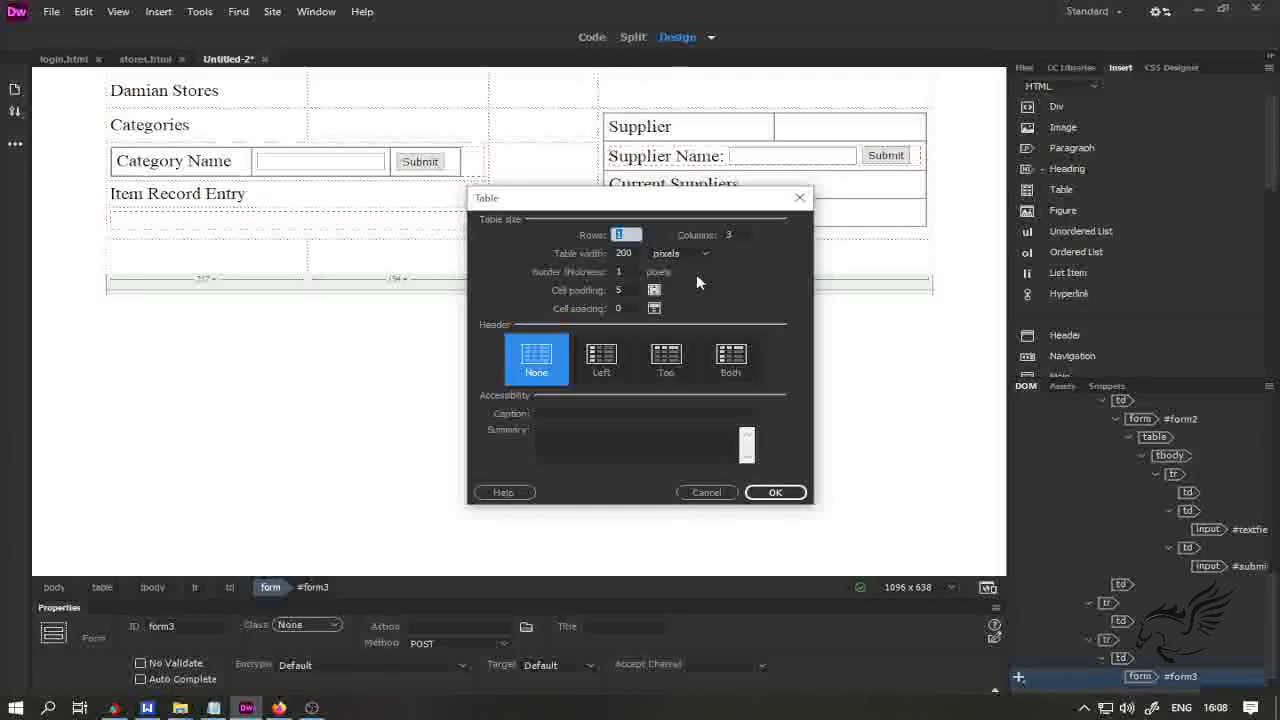
text(5)
key(Tab)
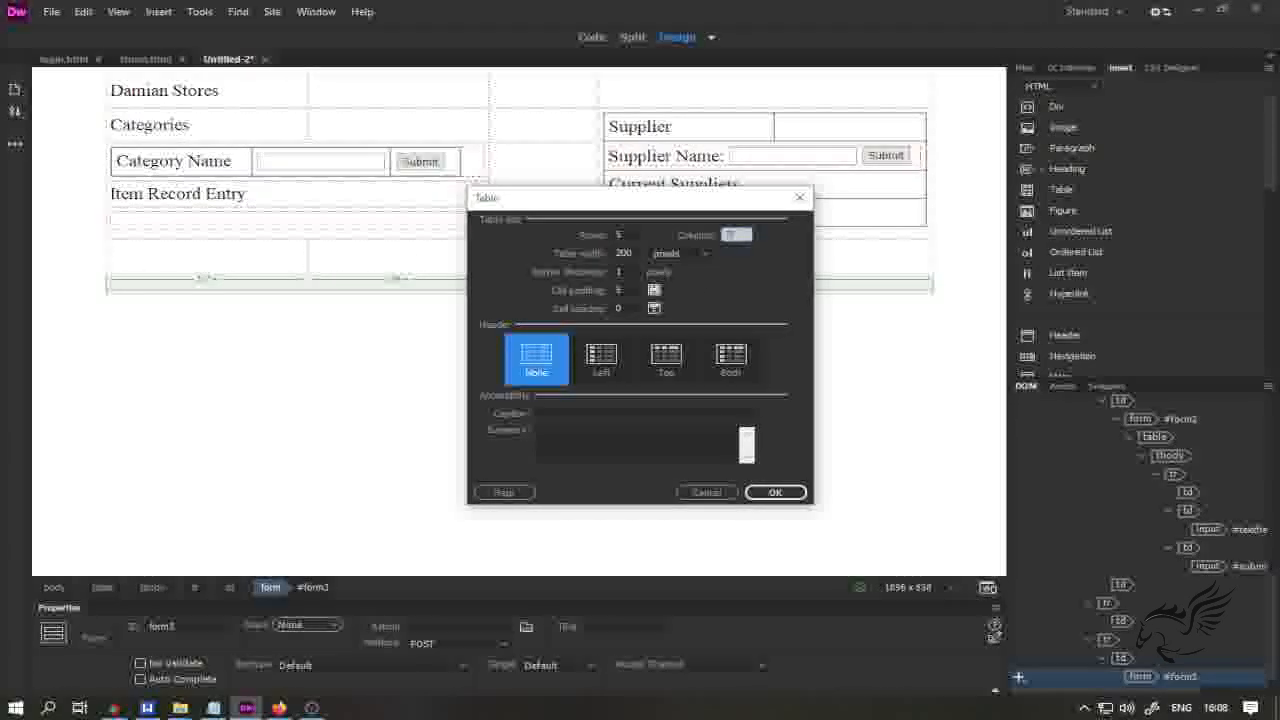
text(2)
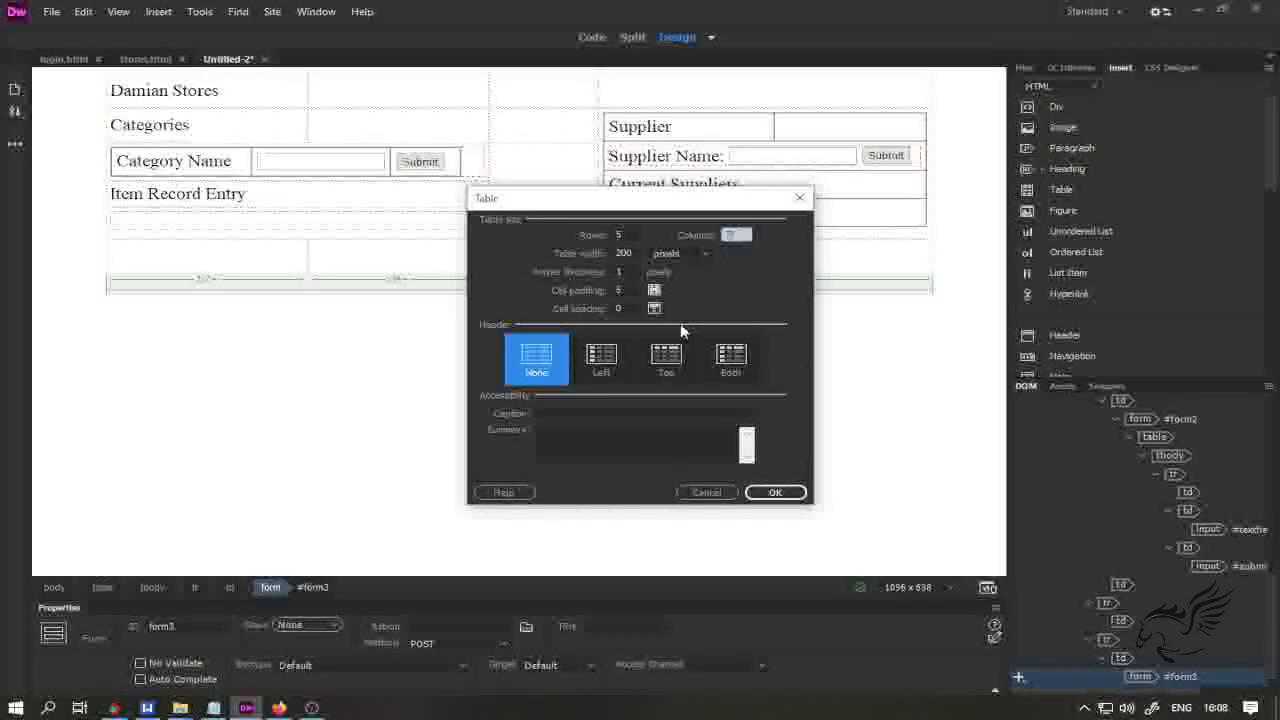
click(776, 493)
click(602, 489)
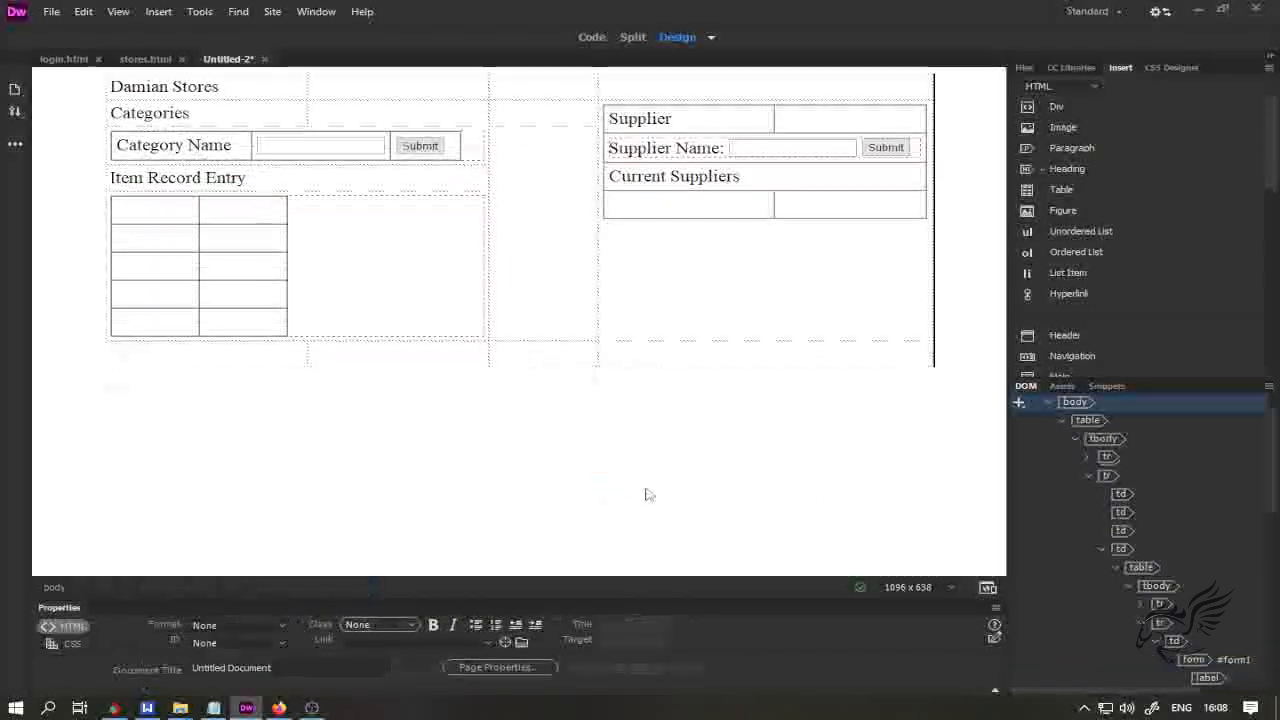
- Enter "Item Name" in the first cell of the new table and widen the table to about 351 pixels so the label fits on one line
click(155, 218)
text(Item)
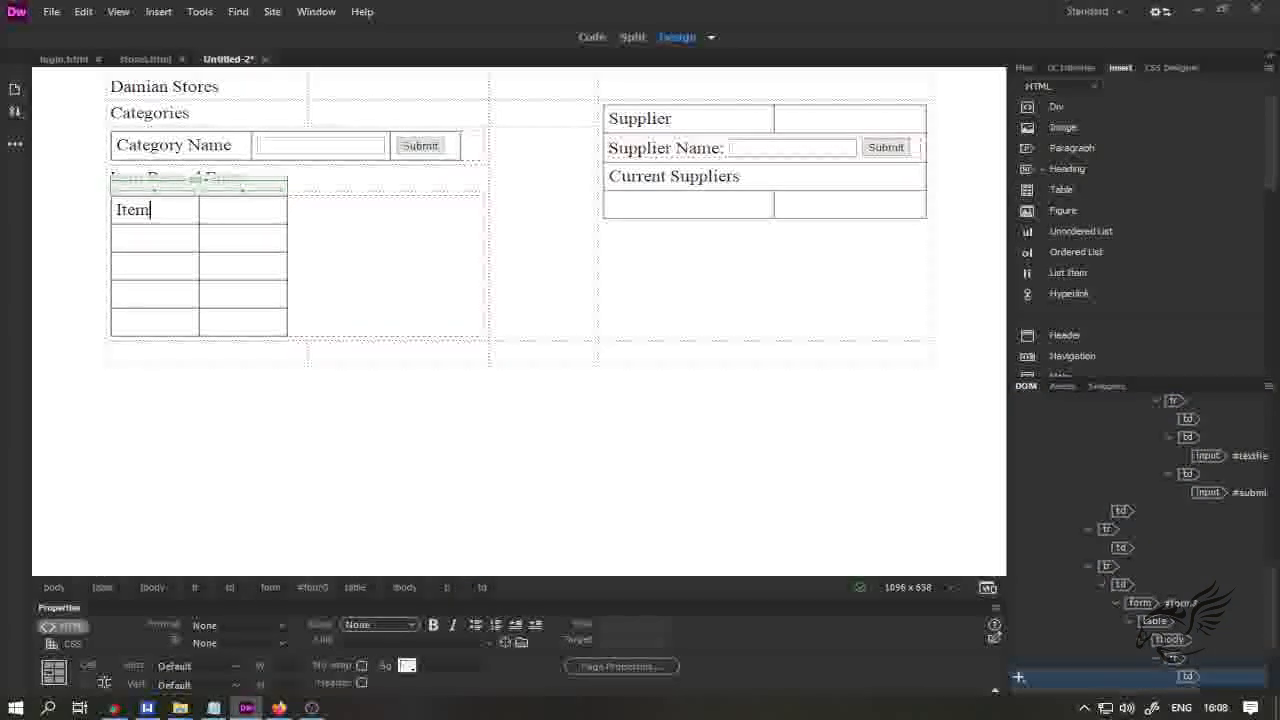
text( Name)
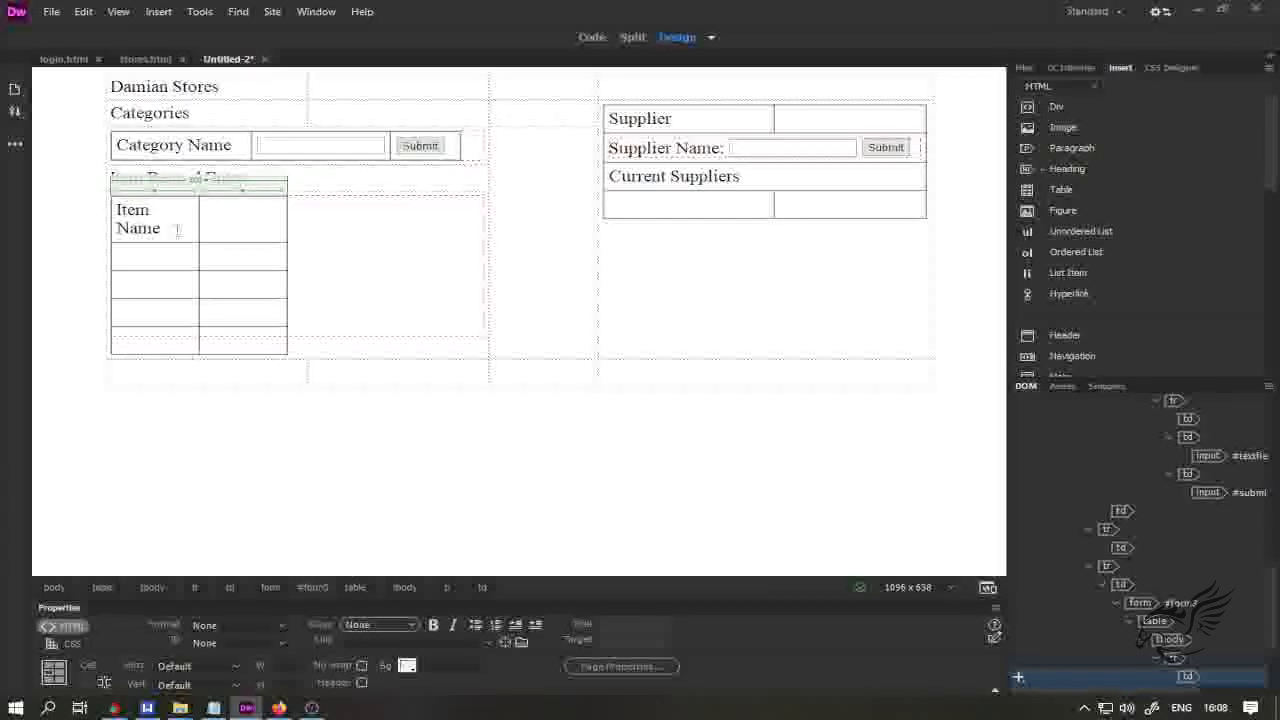
drag(200, 222, 421, 210)
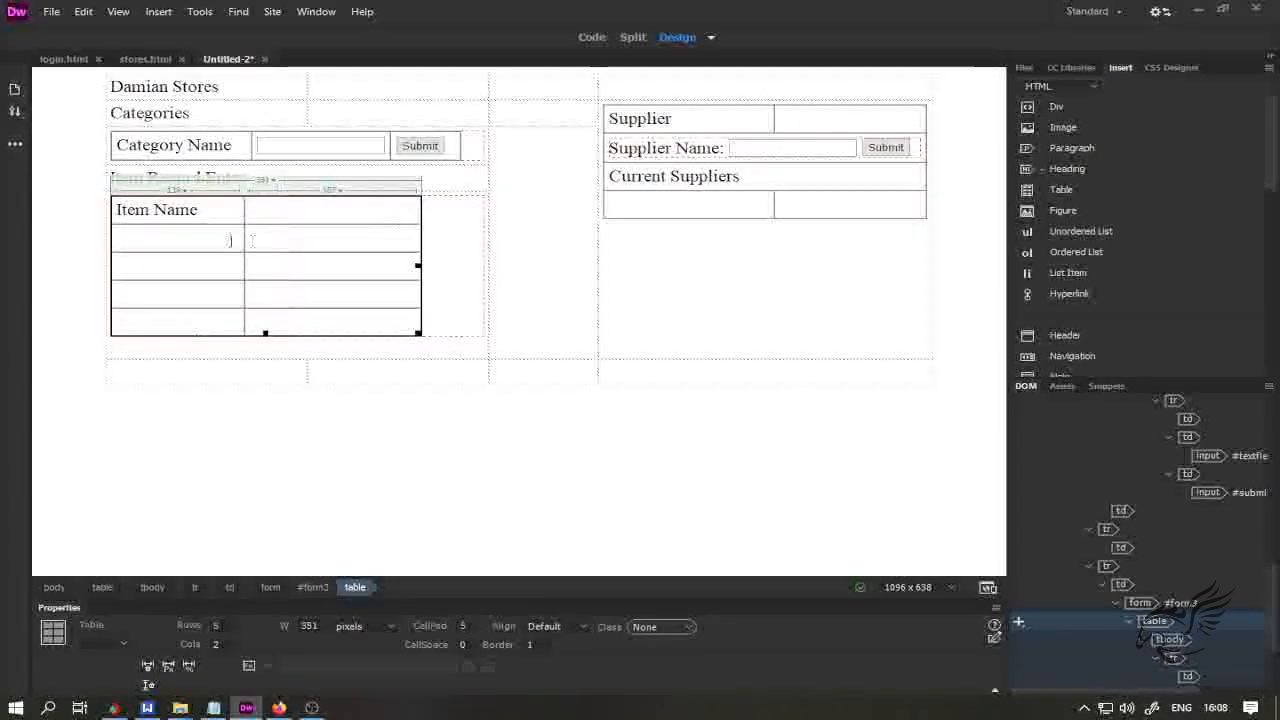
- Label the five rows in the table's first column Category Name, Item Name, Quantity, Supplier and Date
click(180, 243)
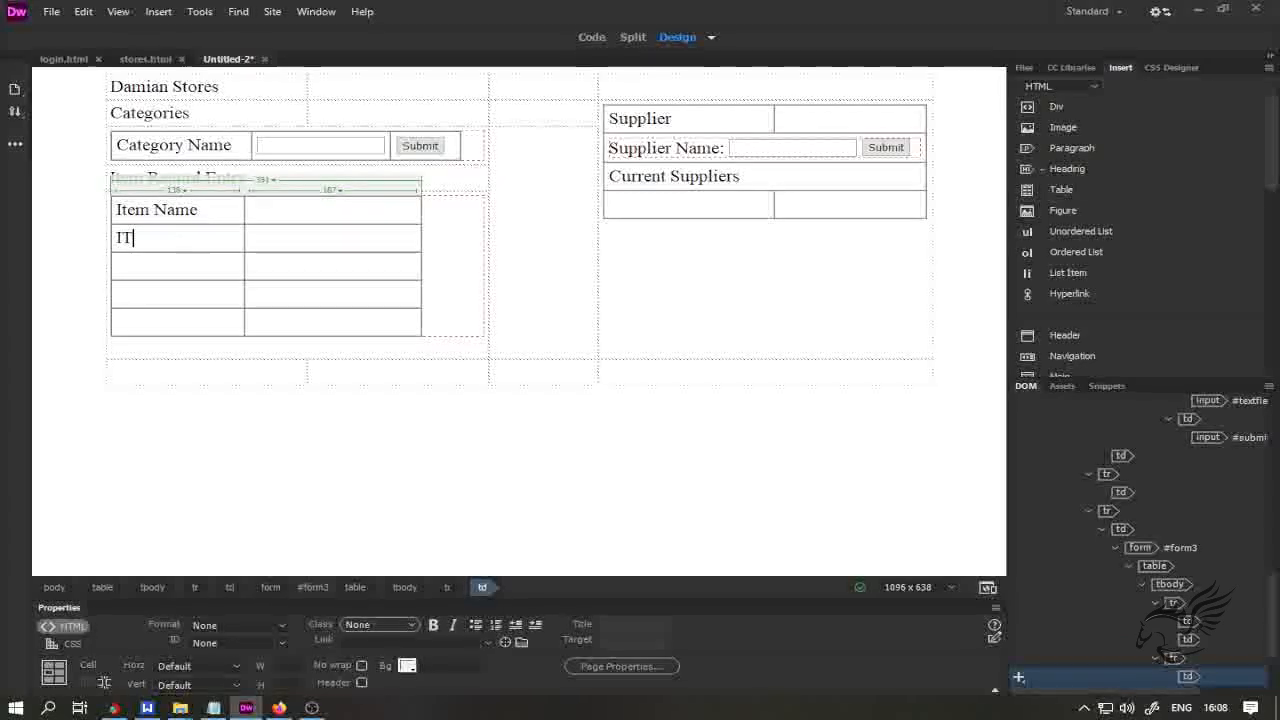
text(Item )
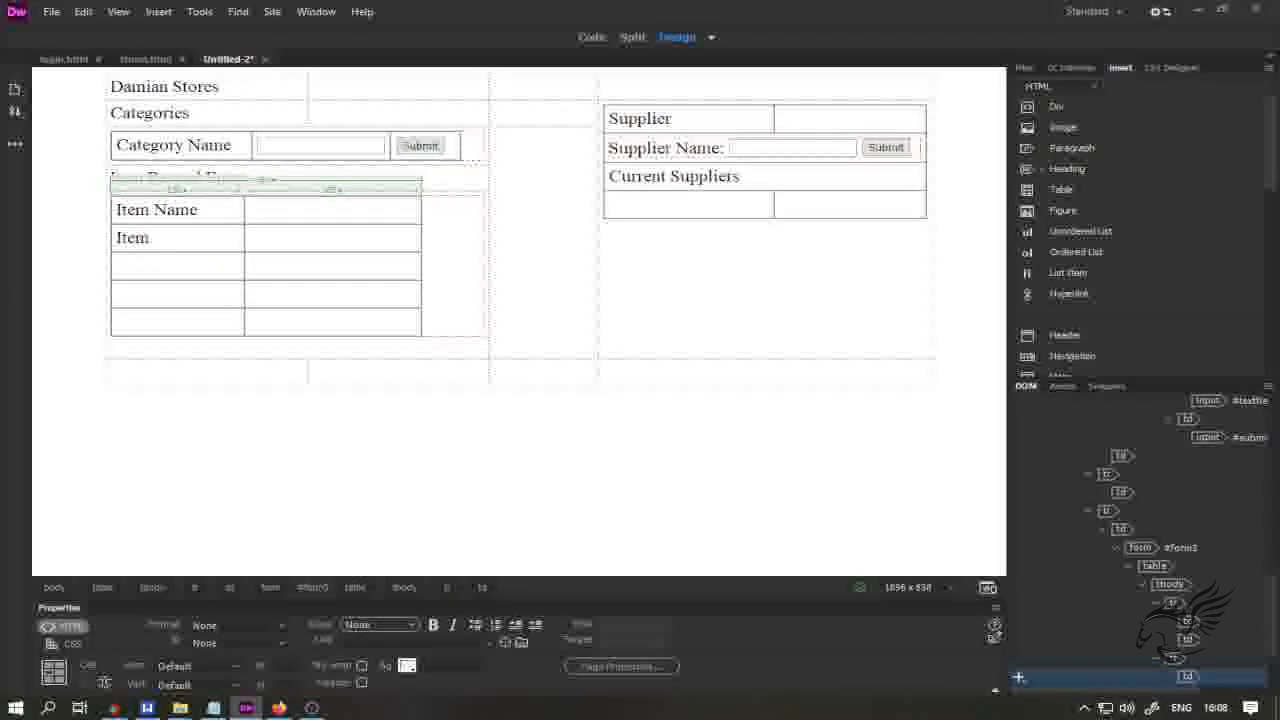
text(C)
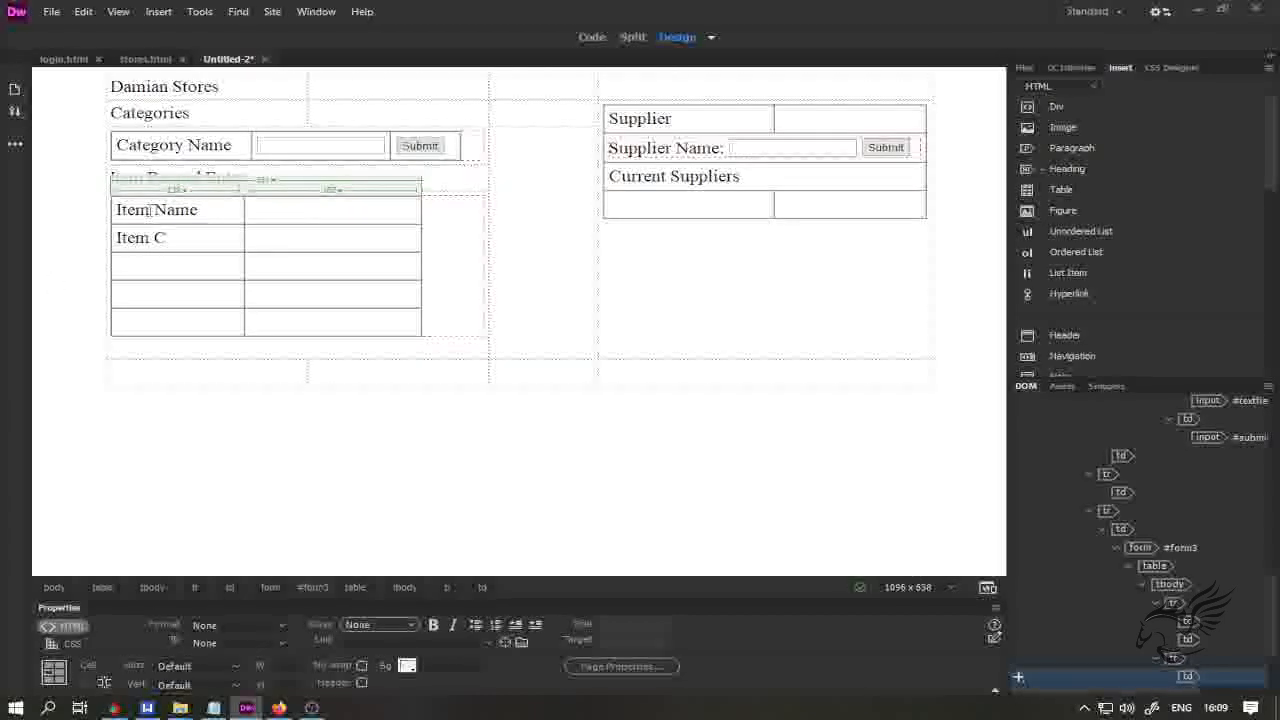
drag(150, 210, 108, 210)
text(Category)
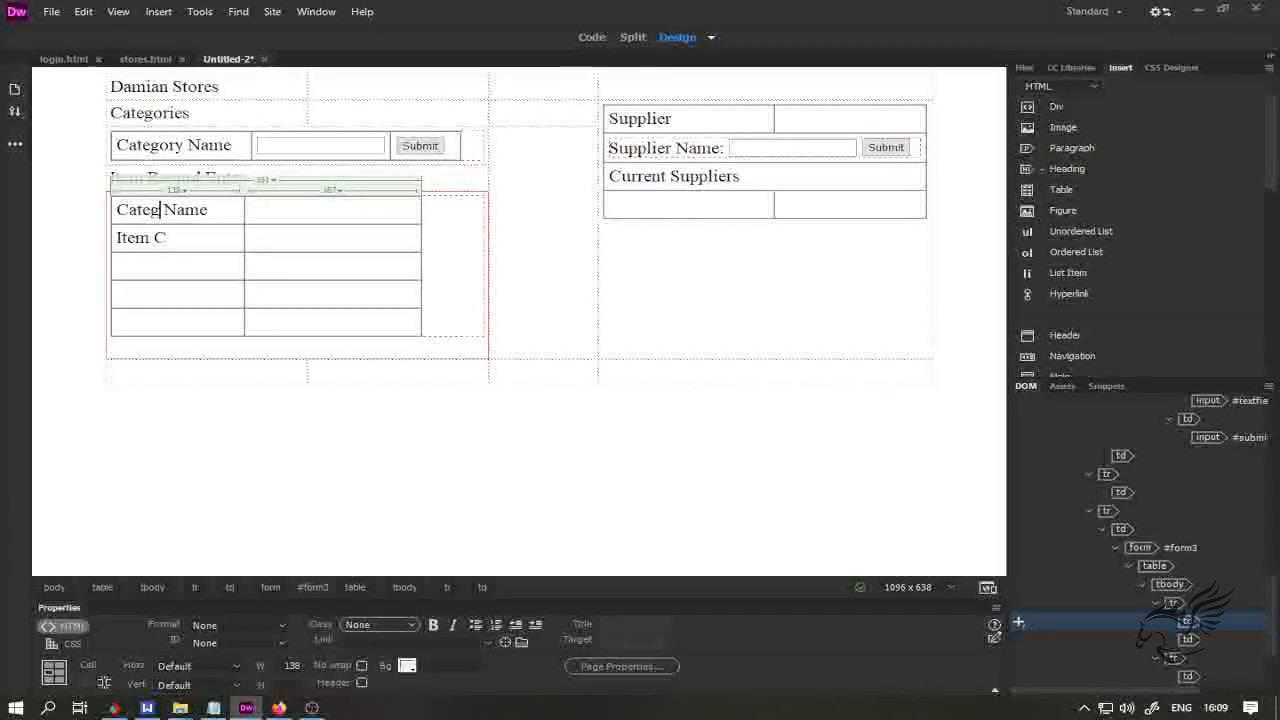
click(167, 238)
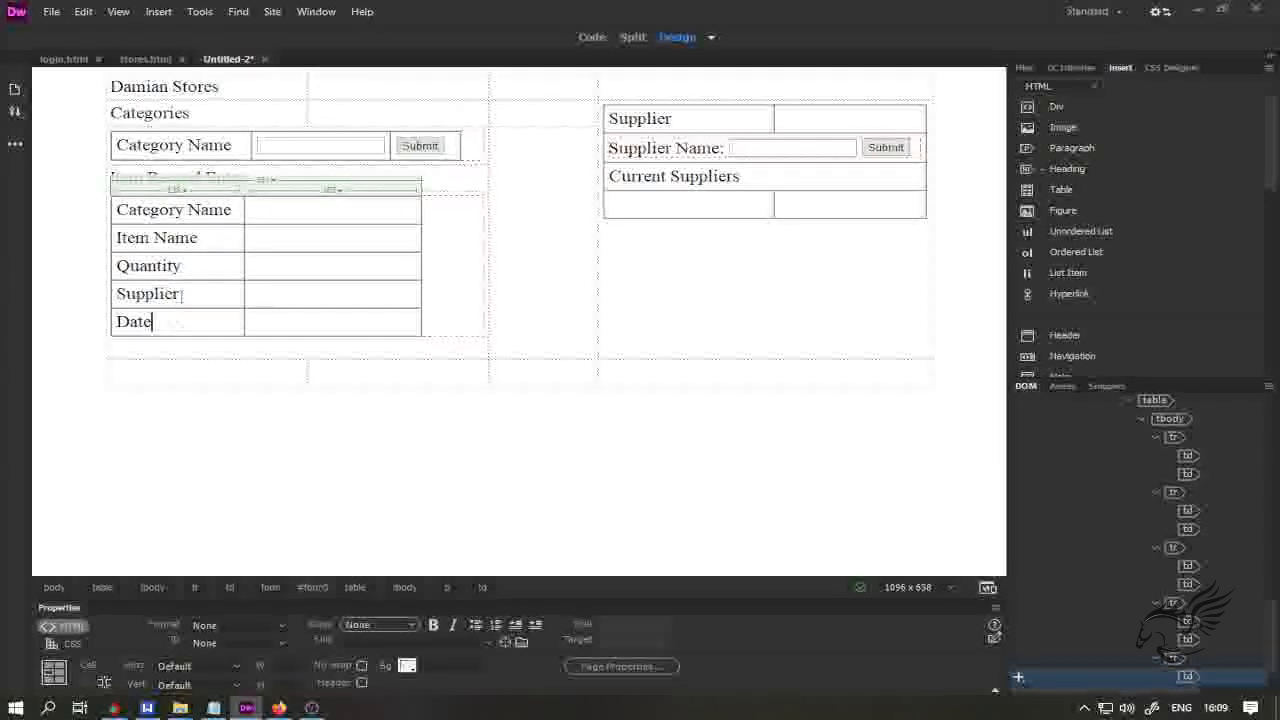
- Add a colon after each of the five row labels in the Item Record Entry table
click(236, 209)
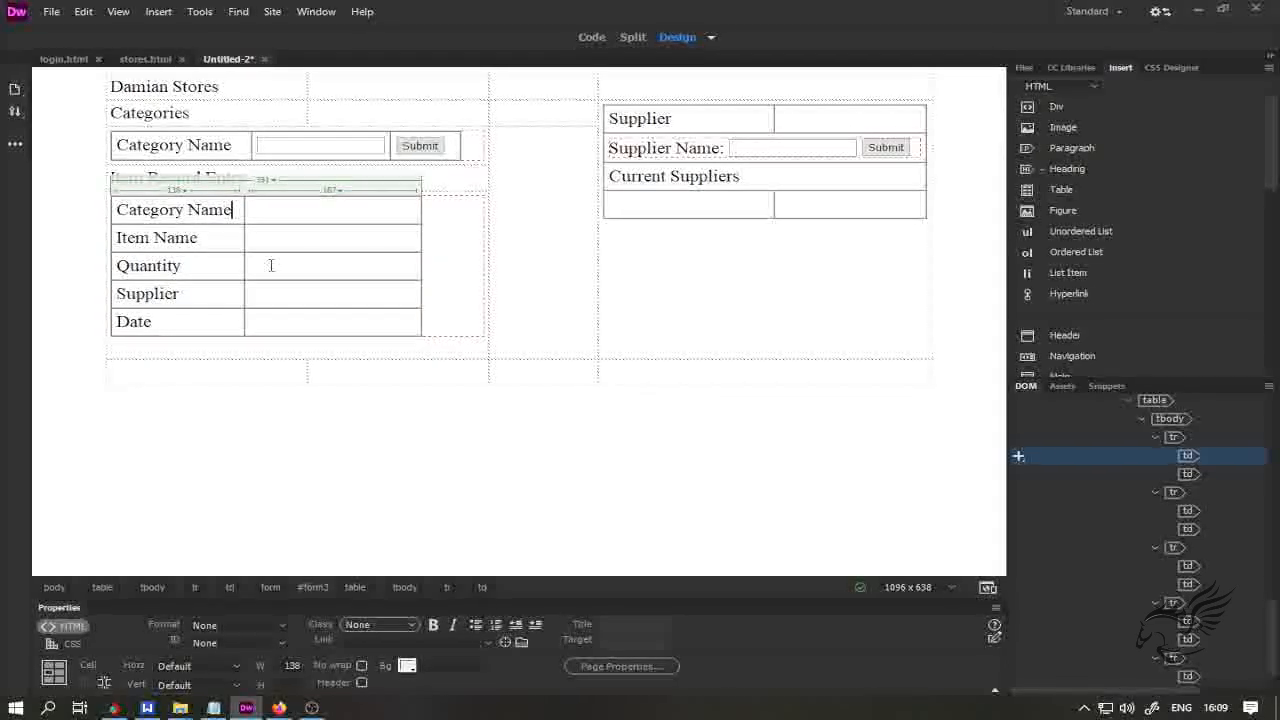
click(207, 240)
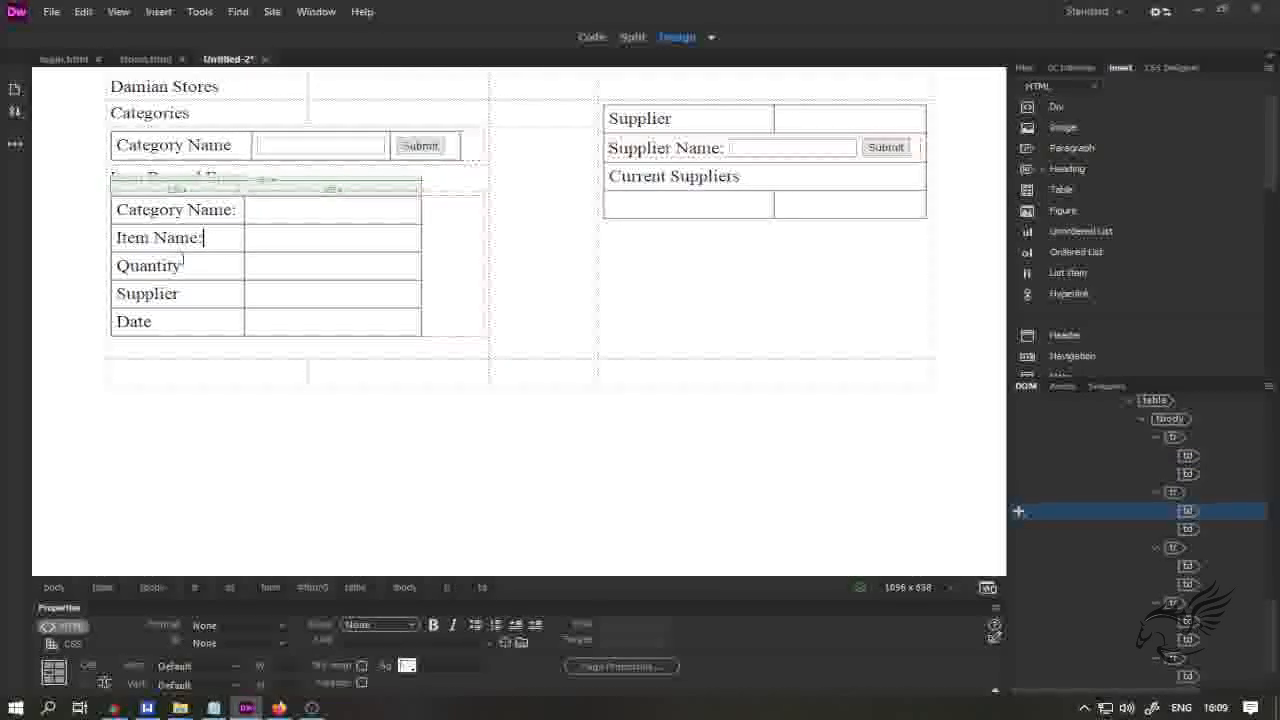
click(186, 262)
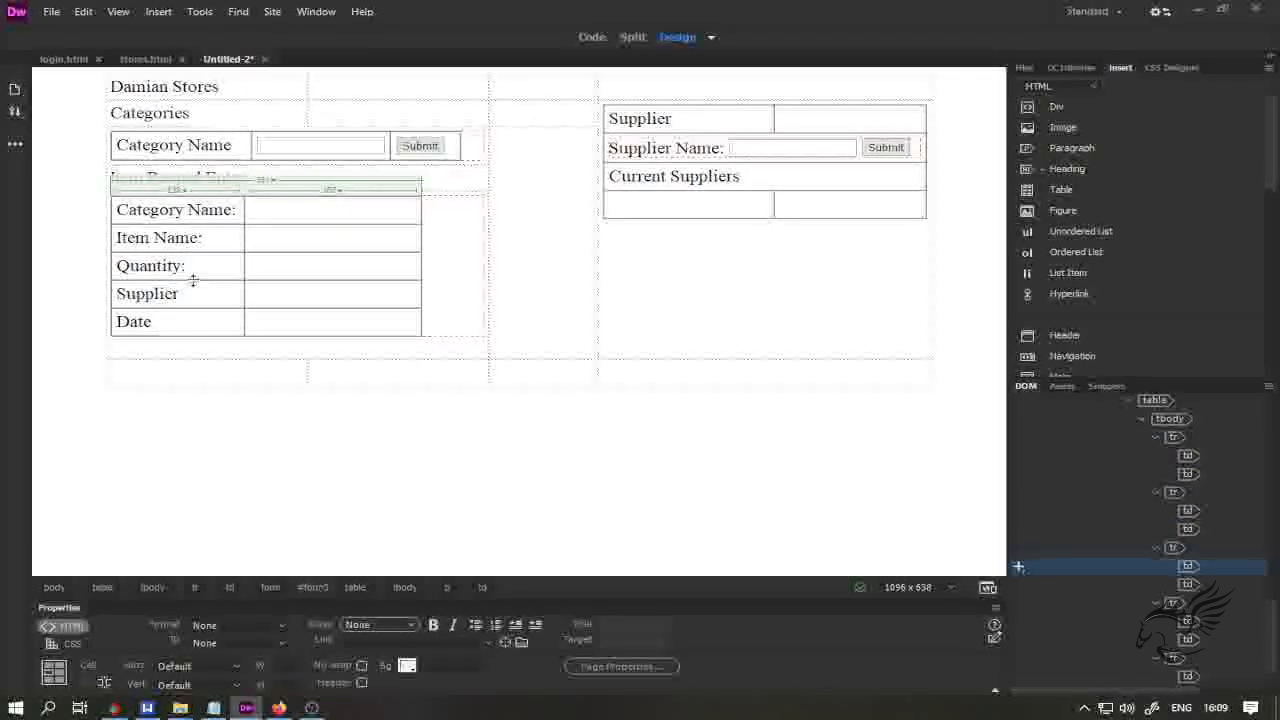
click(194, 290)
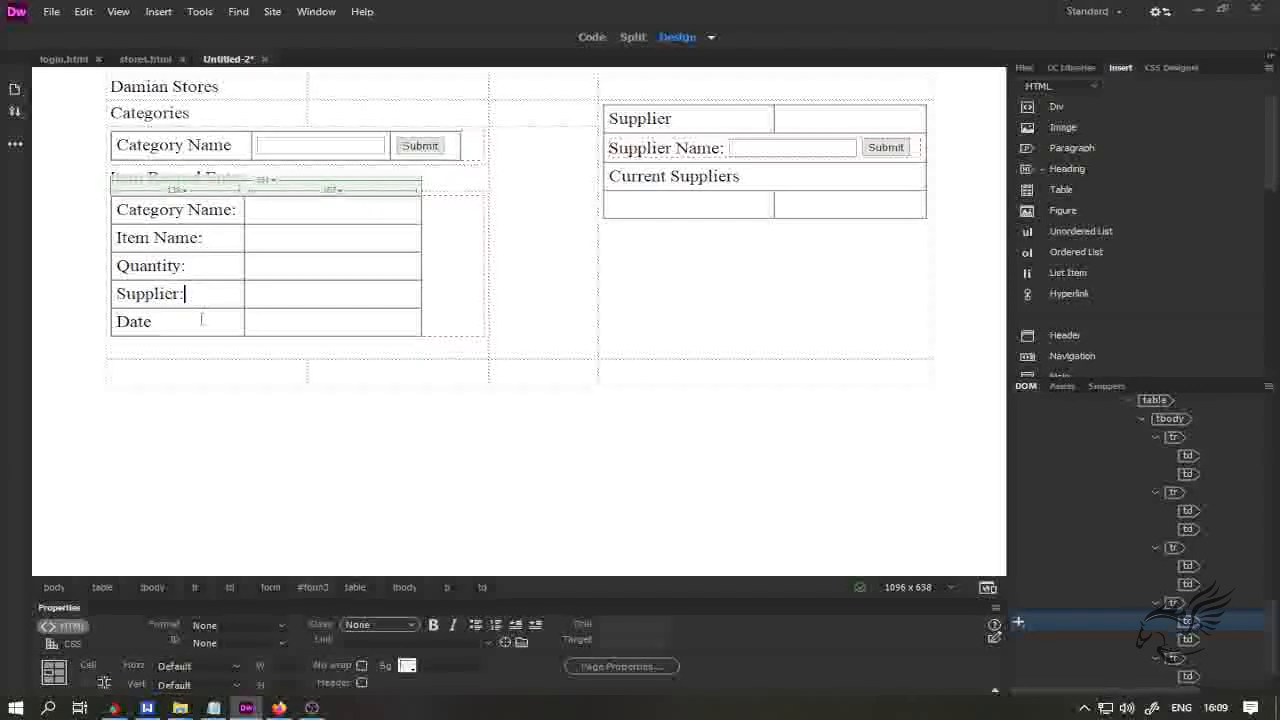
click(200, 320)
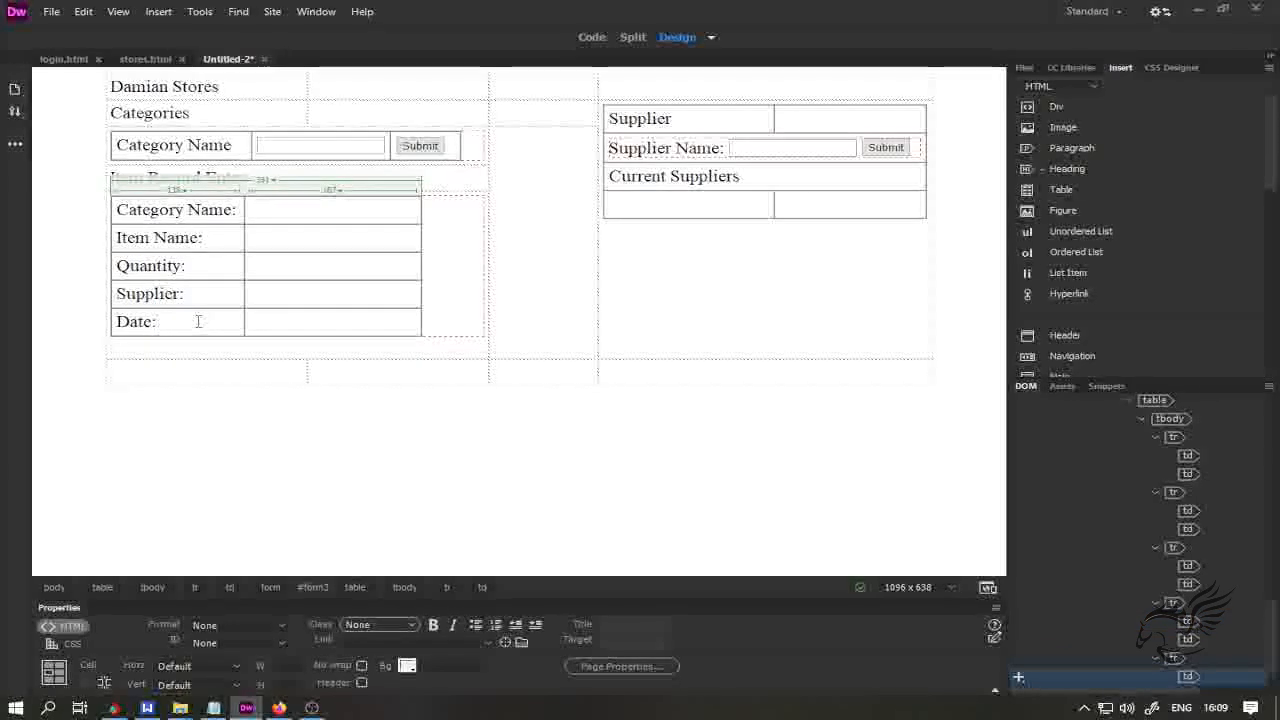
click(437, 311)
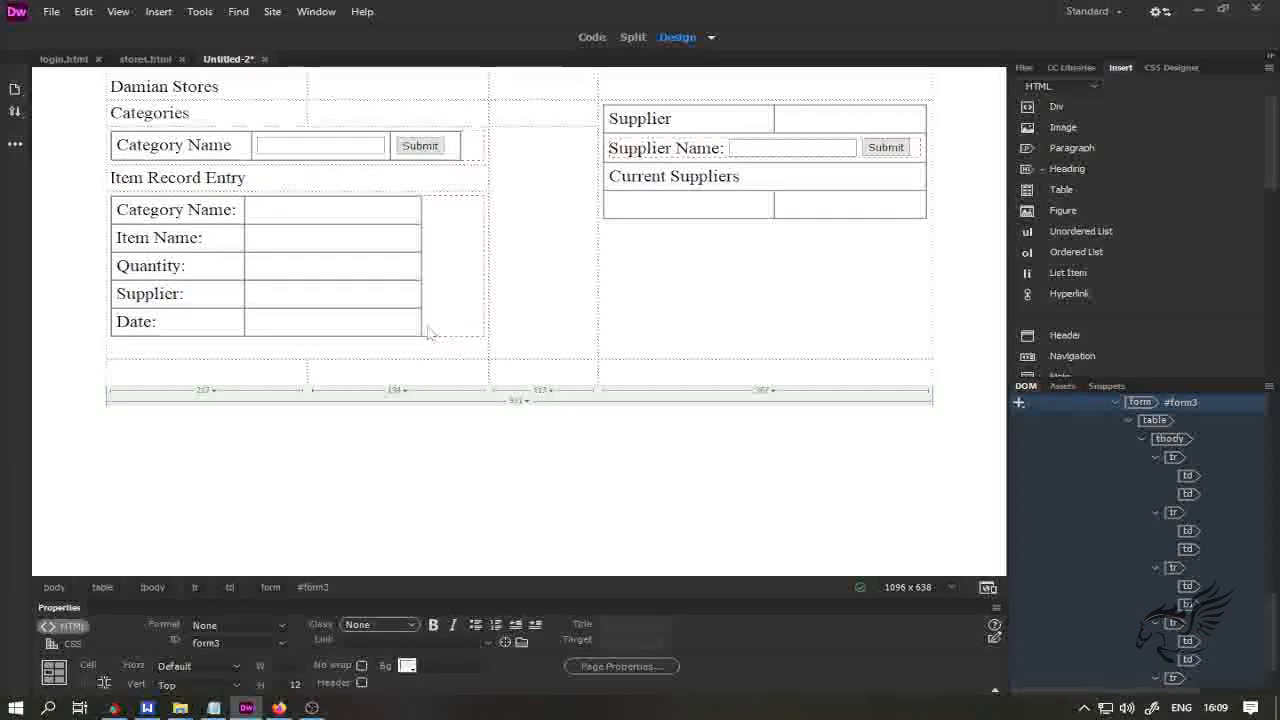
- Insert a Select field in the cell beside "Category Name:" and delete its "Select:" label
click(337, 218)
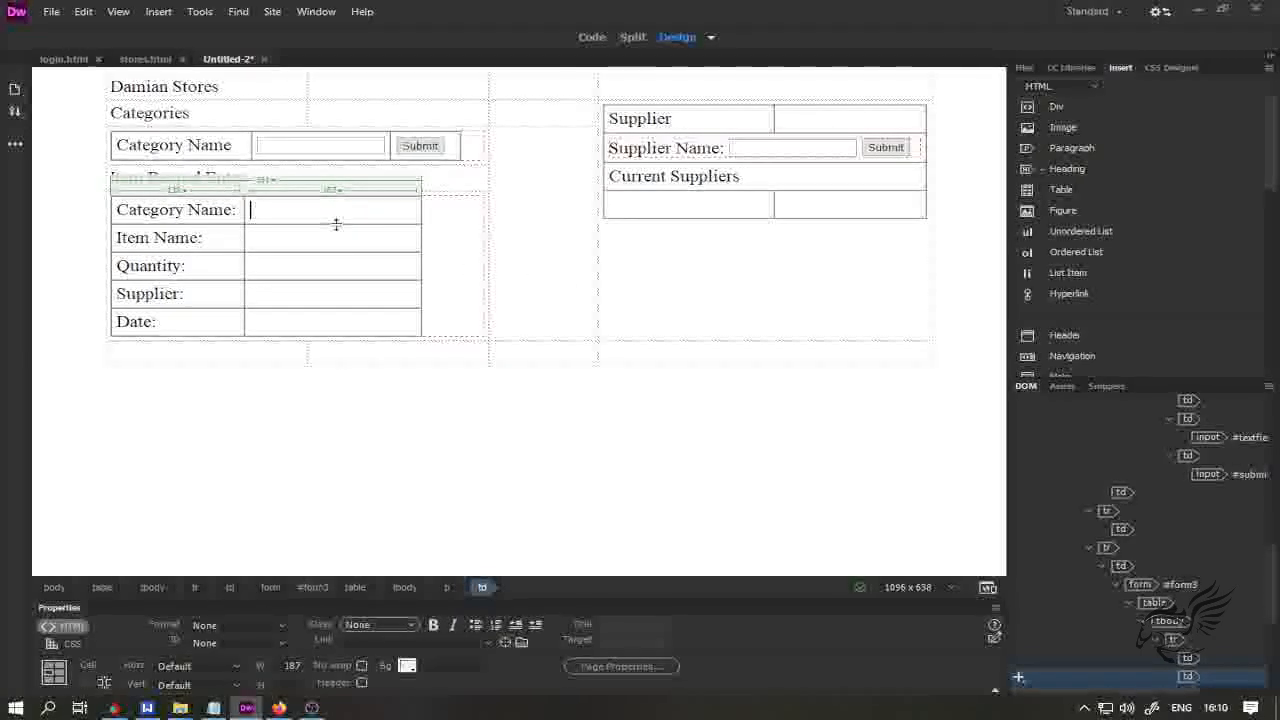
click(250, 212)
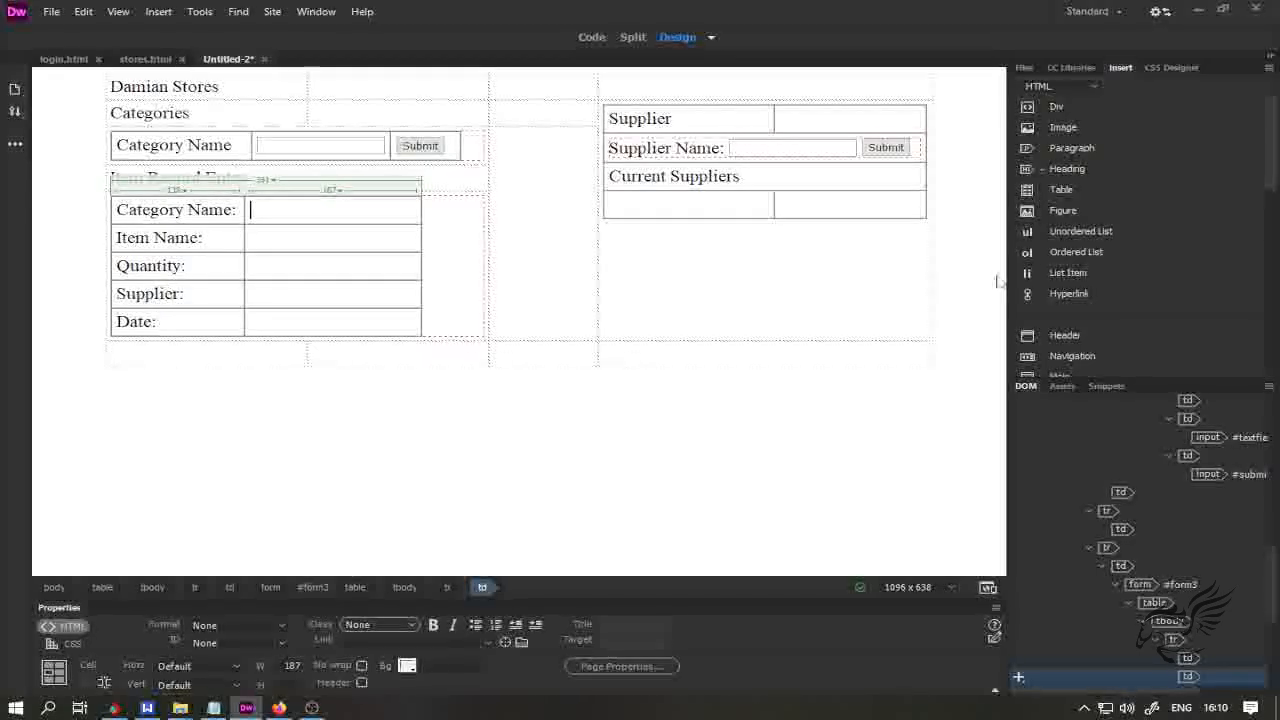
scroll(1123, 327, down, 2)
scroll(1120, 322, down, 2)
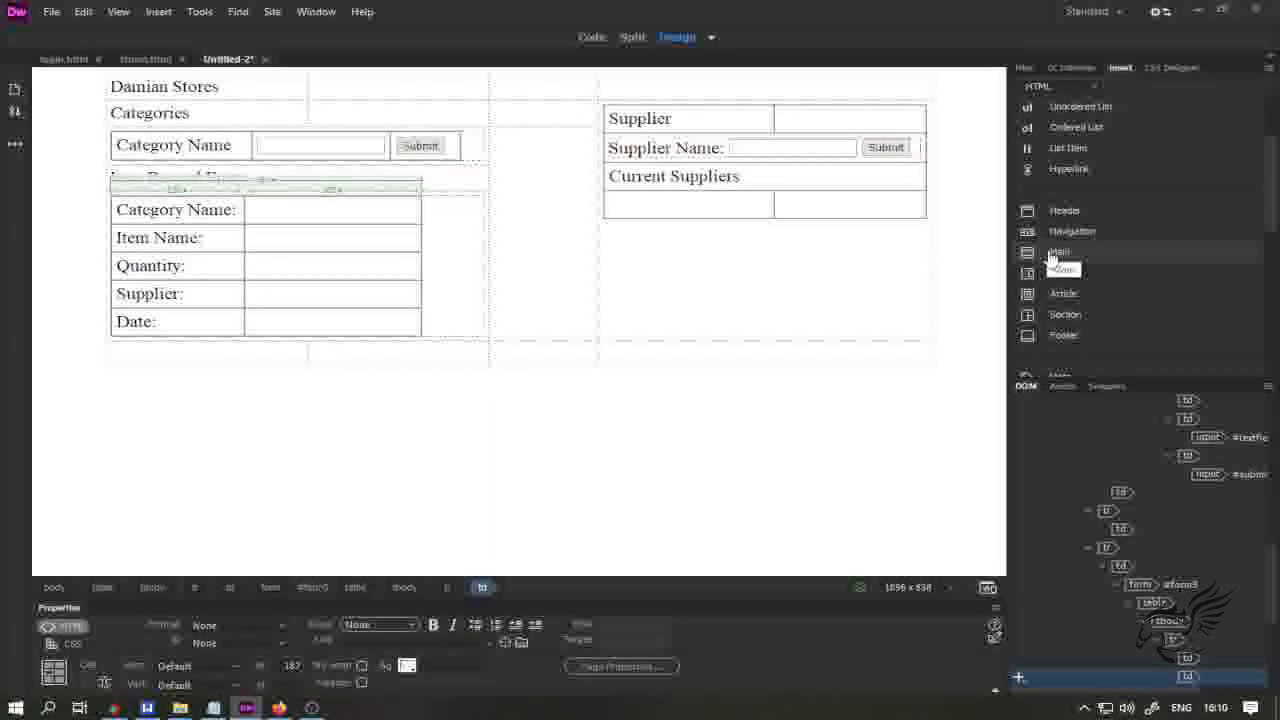
scroll(1050, 260, up, 4)
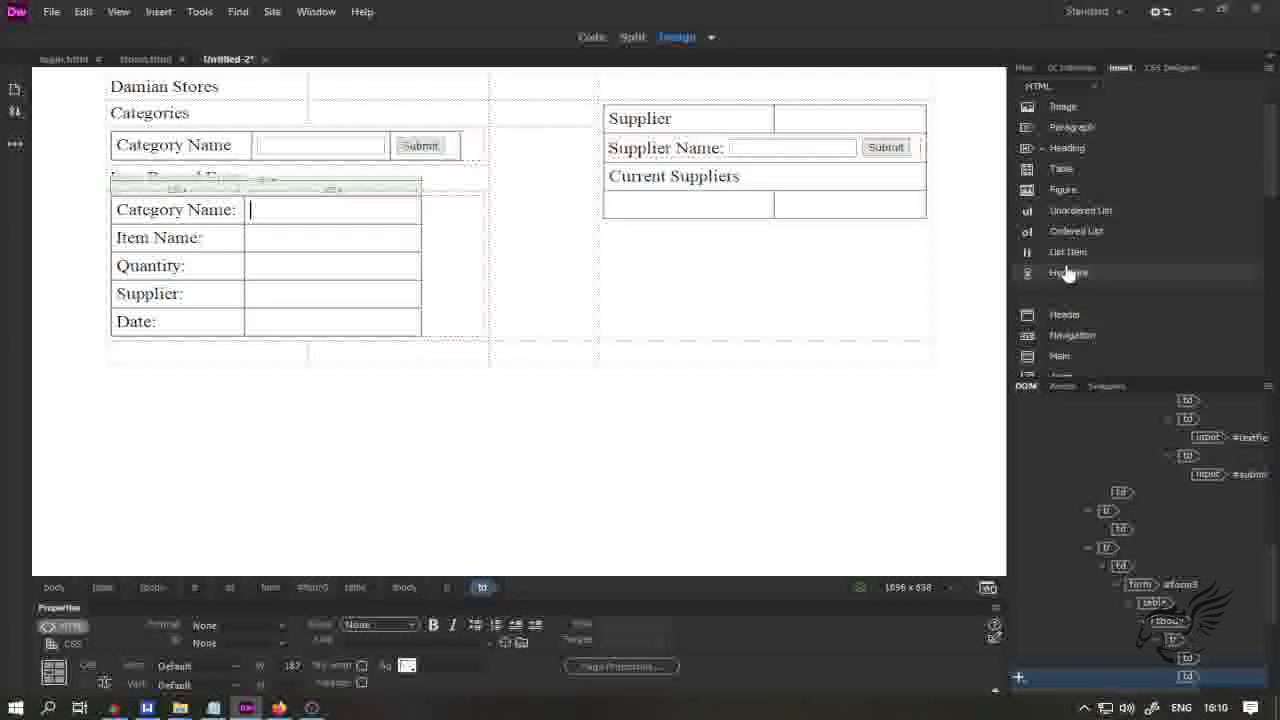
click(1088, 89)
click(1089, 106)
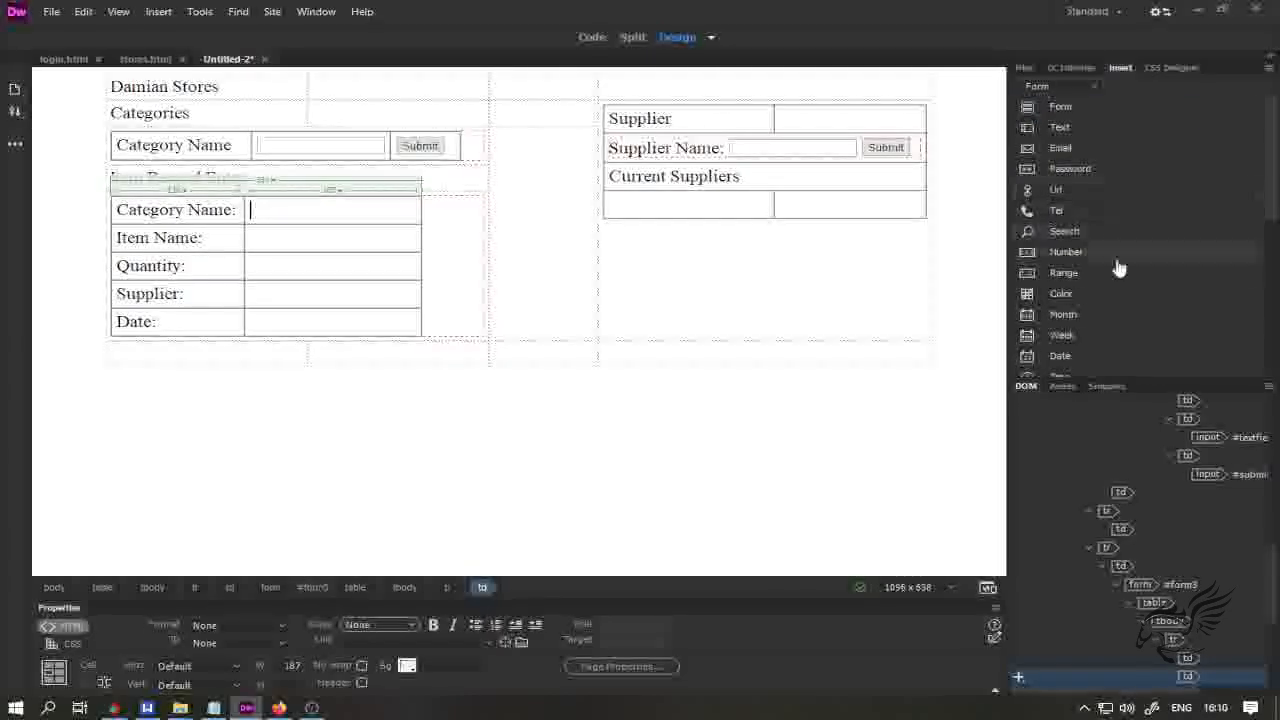
scroll(1118, 275, down, 3)
scroll(1110, 292, down, 3)
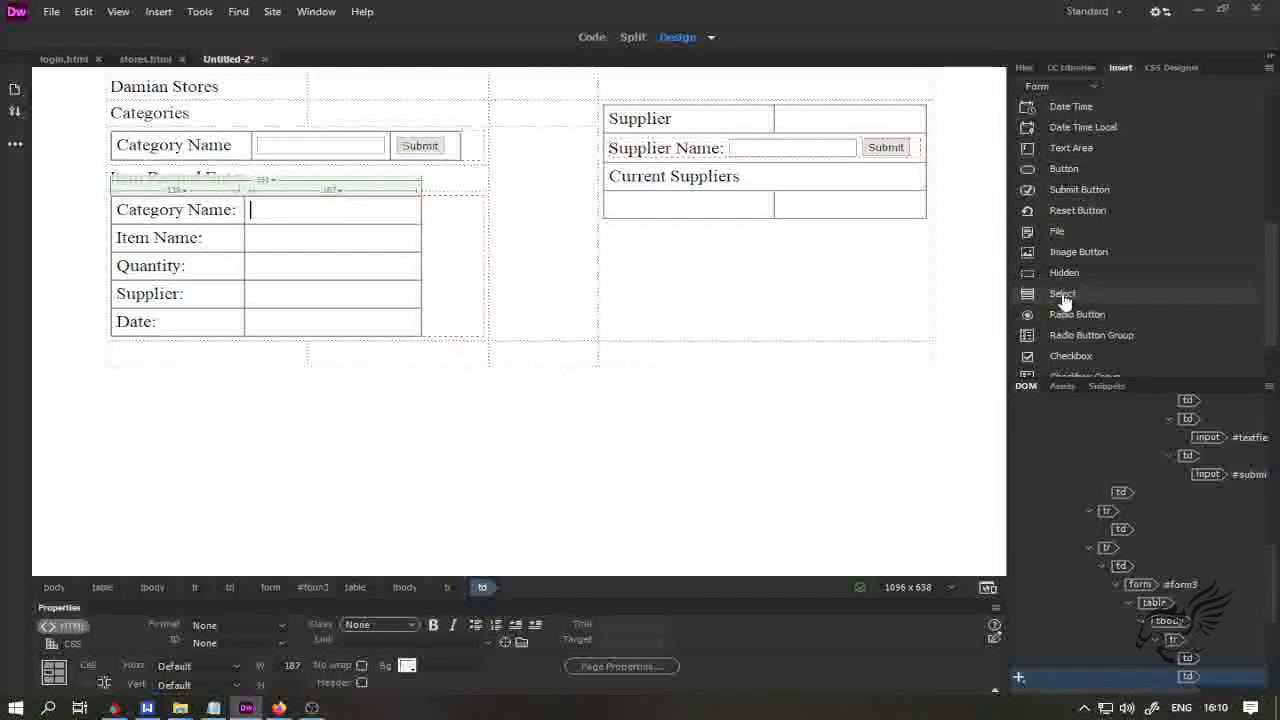
click(1062, 295)
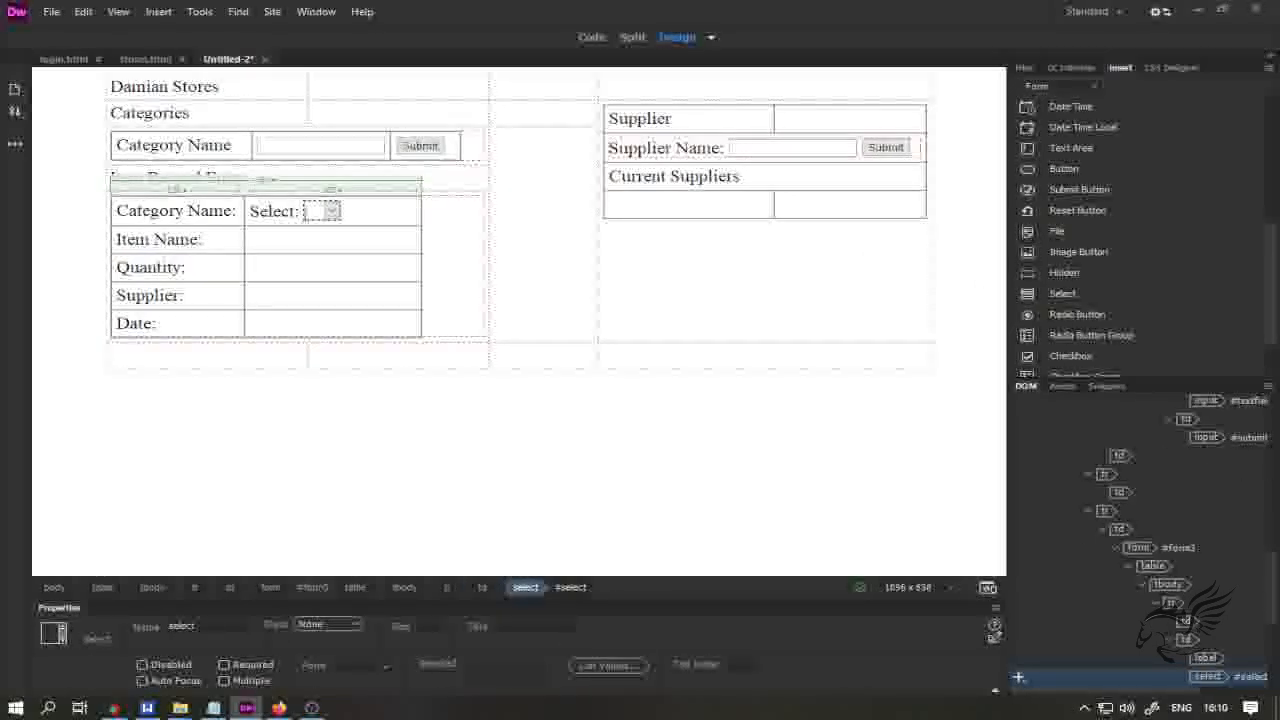
drag(300, 212, 250, 213)
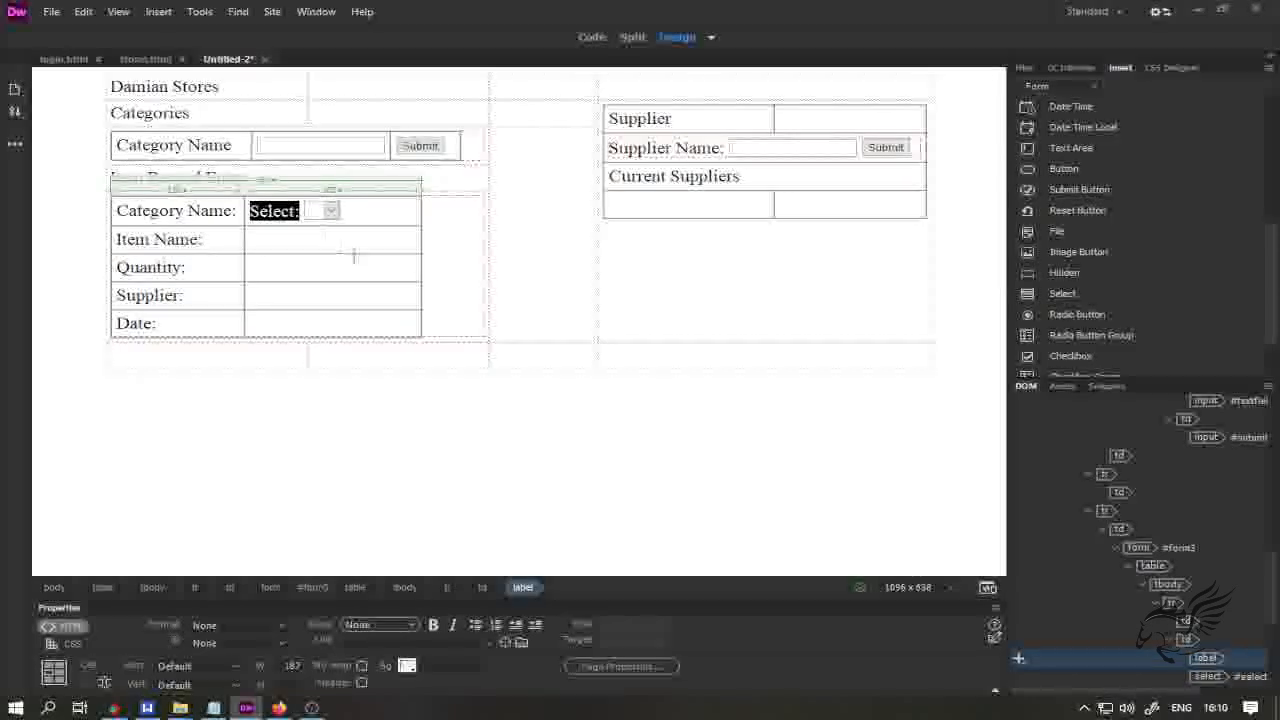
key(BackSpace)
- Insert a text field in the cell beside "Item Name:" and delete its "Text Field:" label
click(306, 241)
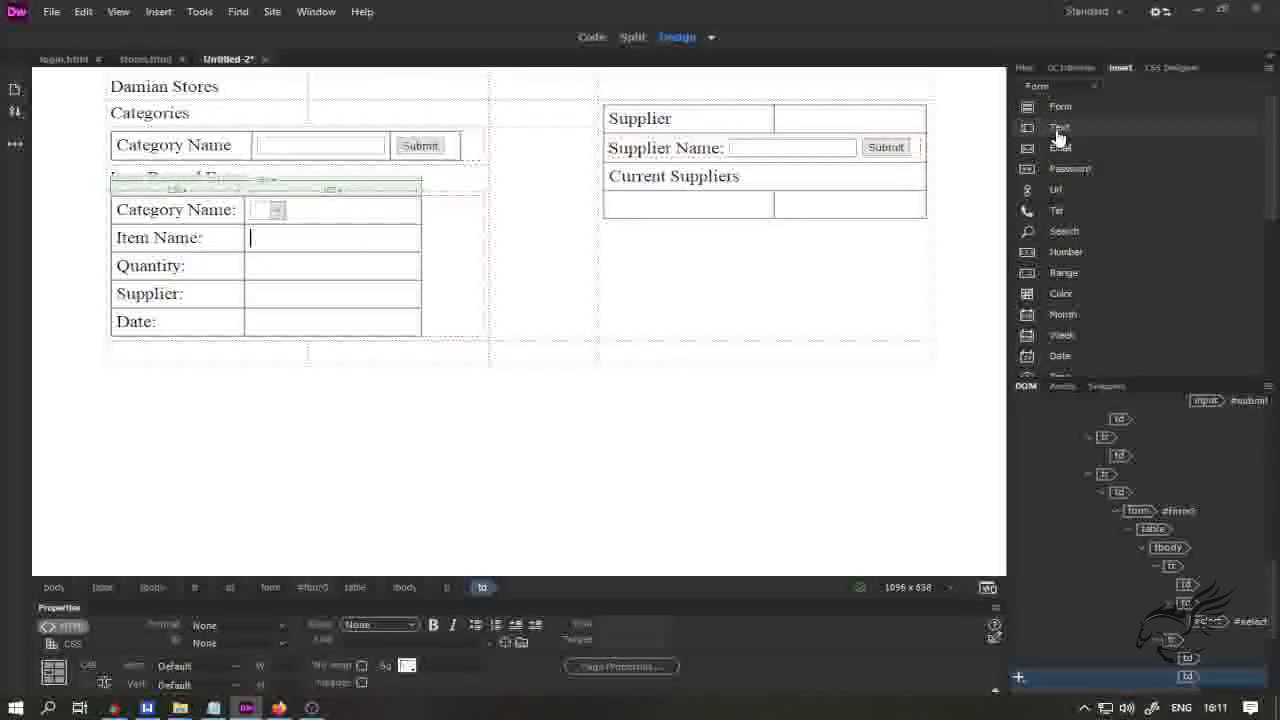
click(1060, 130)
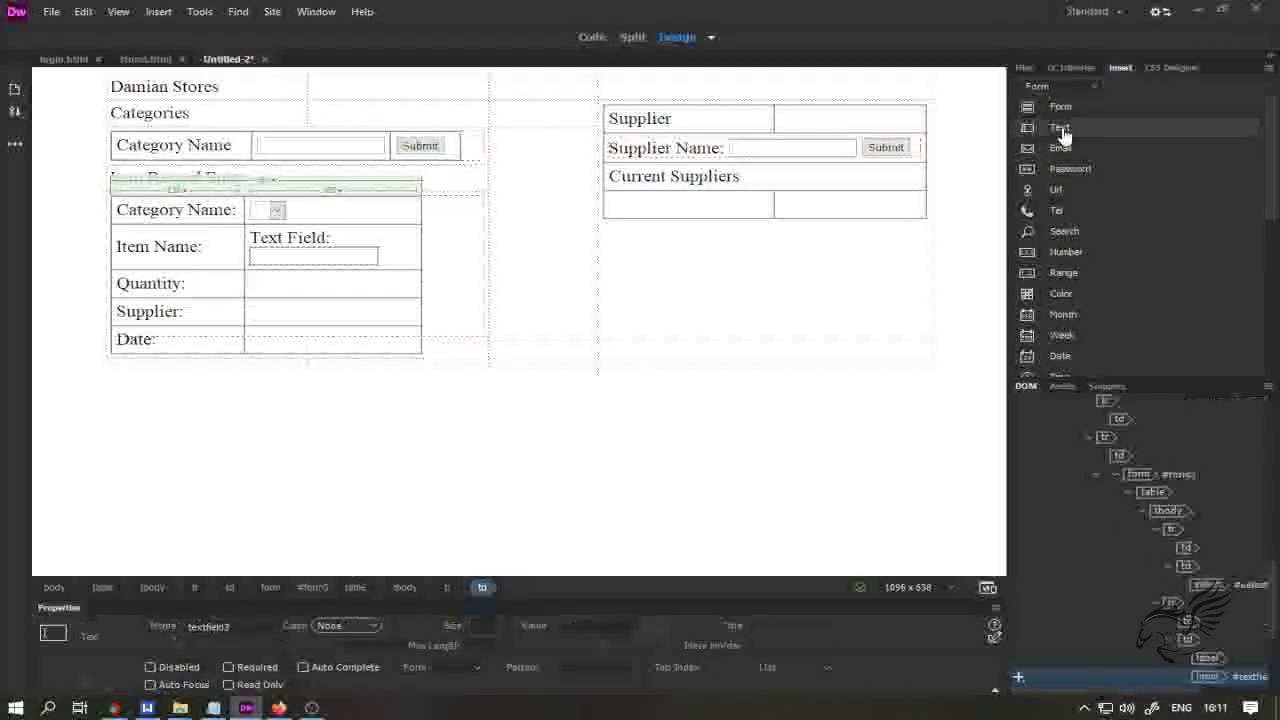
drag(358, 234, 188, 238)
drag(336, 237, 250, 239)
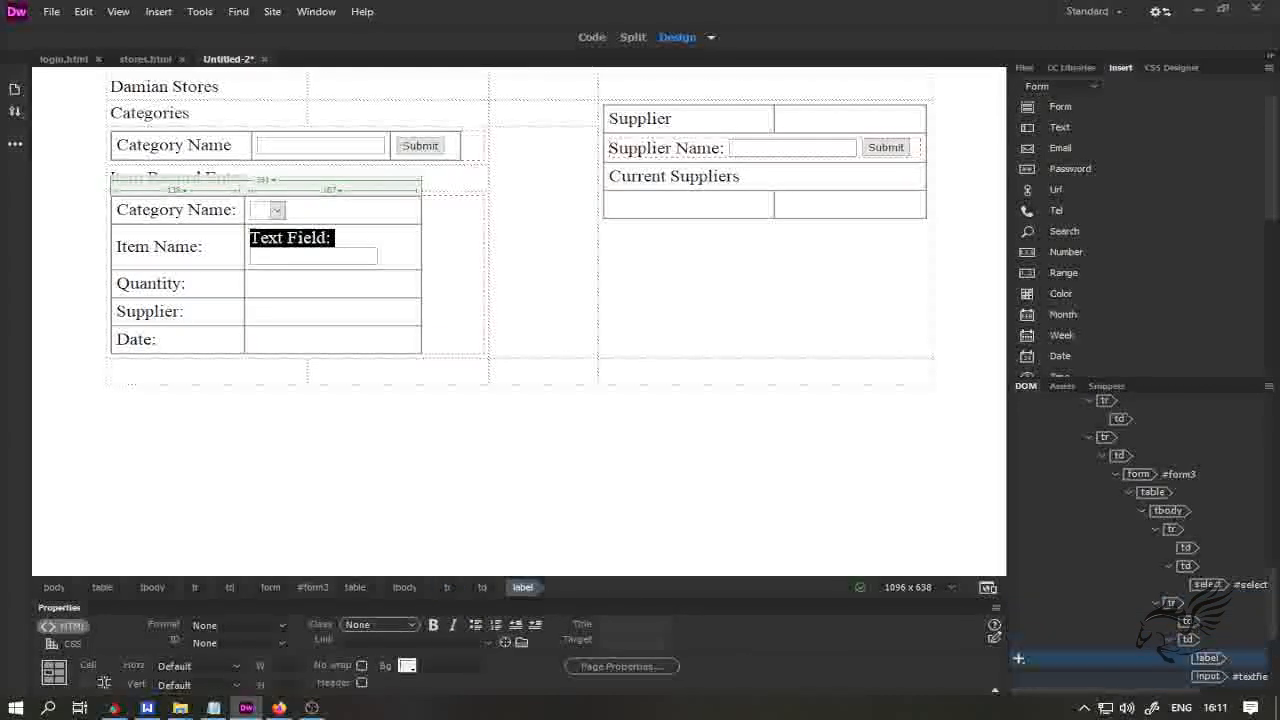
key(Delete)
click(323, 276)
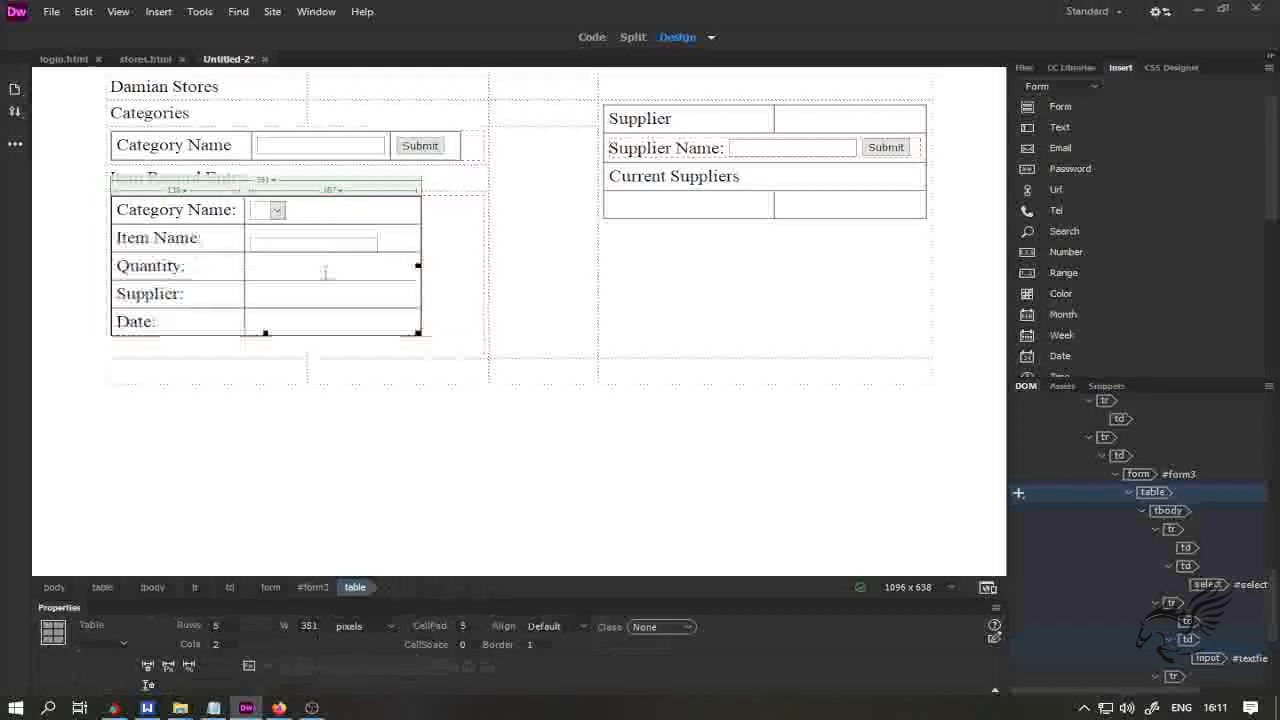
- Insert a Number field in the cell beside "Quantity:" and delete its "Number:" label
click(308, 269)
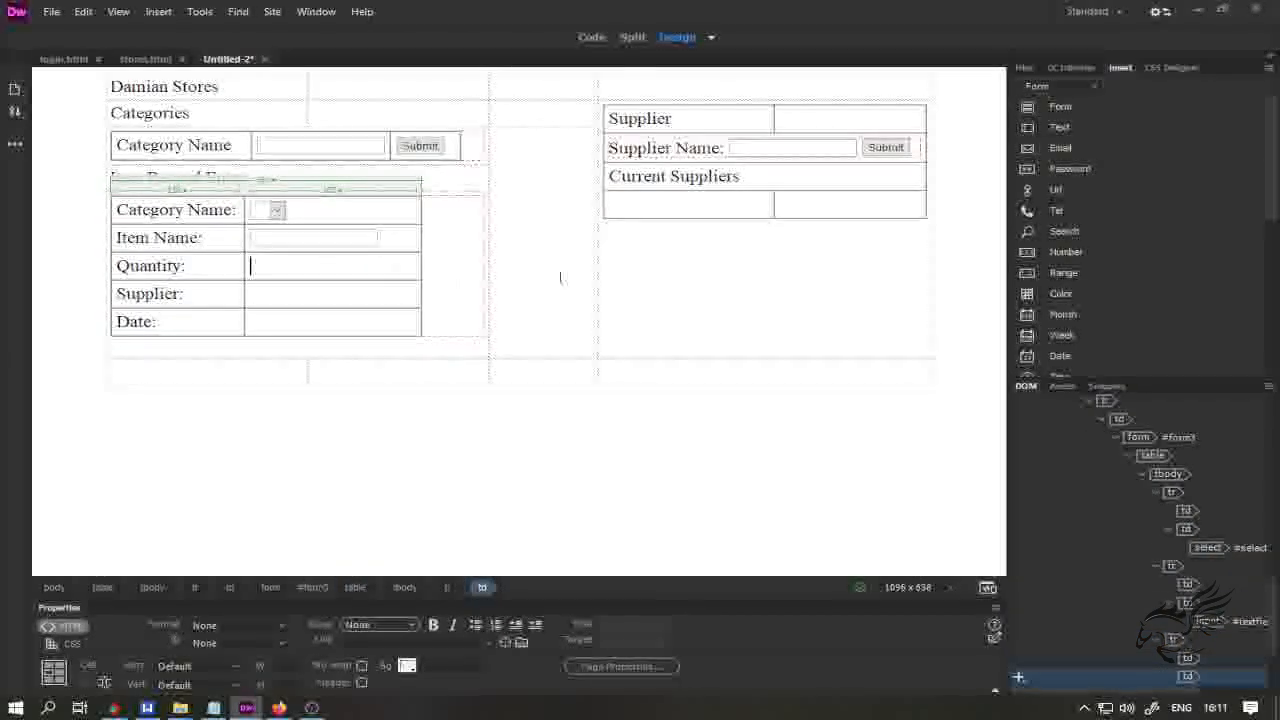
click(1063, 253)
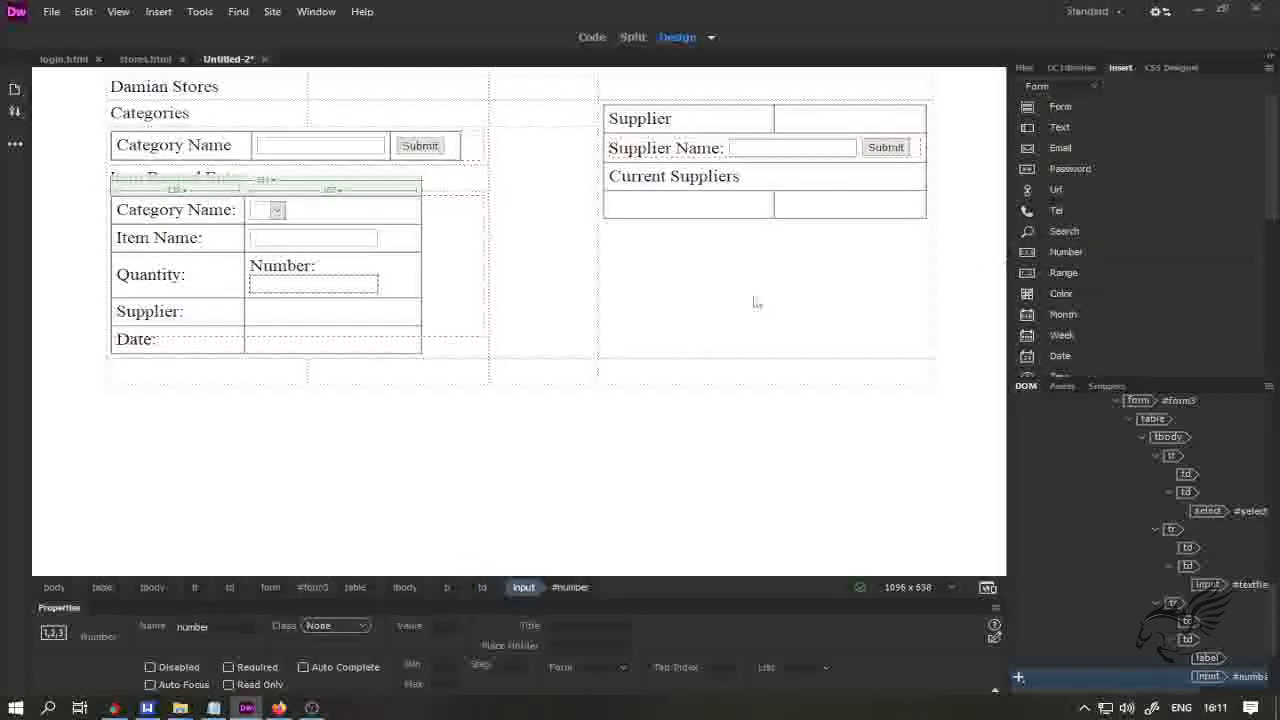
click(323, 267)
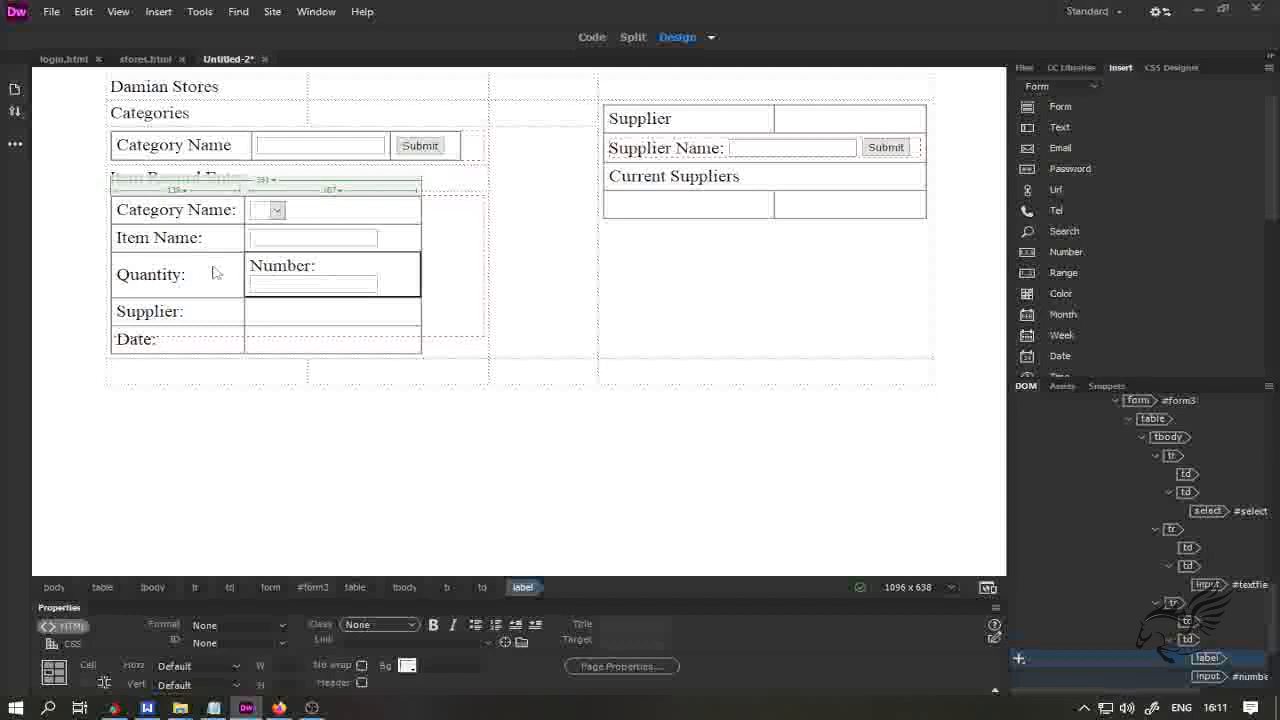
drag(318, 266, 249, 266)
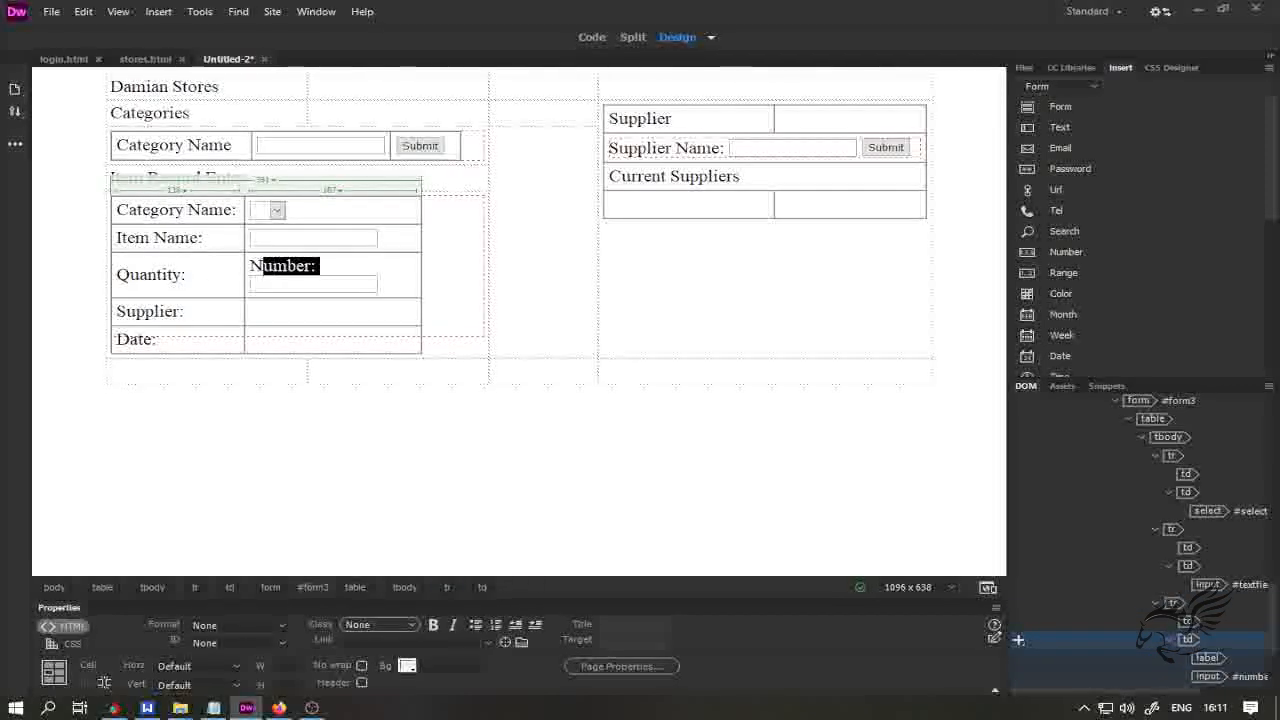
key(Delete)
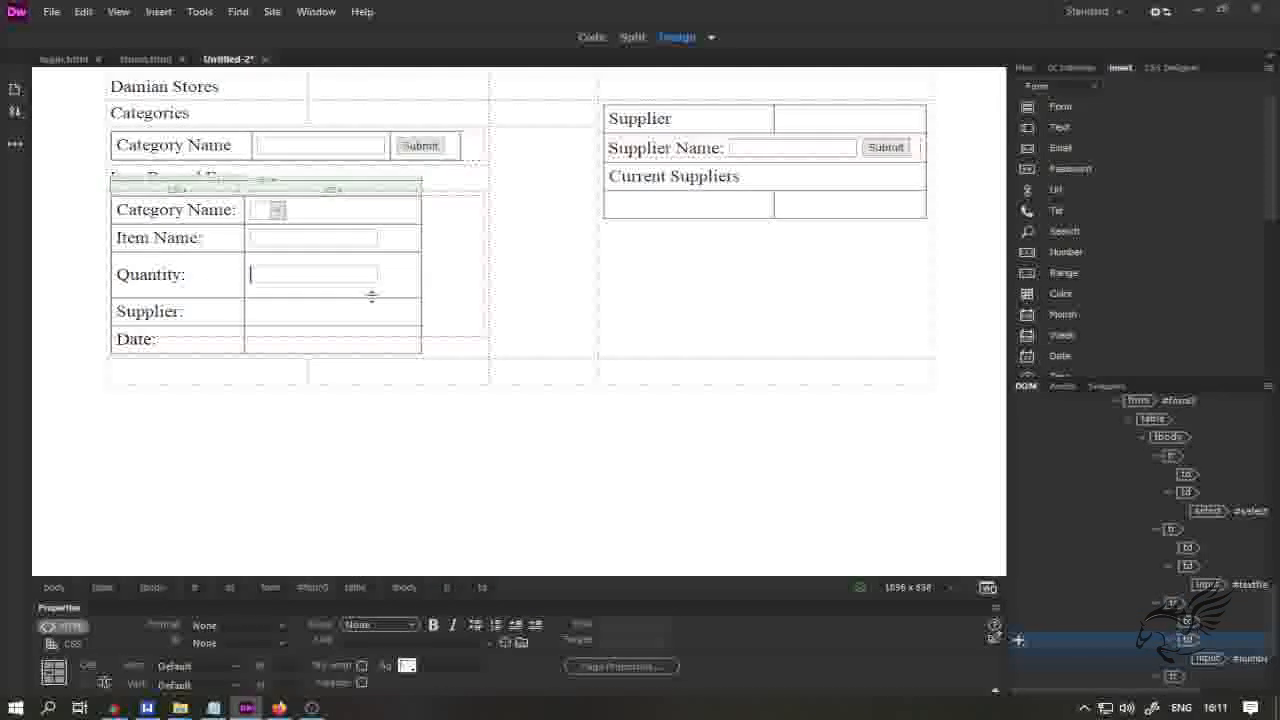
- Start a Radio Button Group in the cell beside "Supplier:" and give its first button the label Damian Int and value 1
click(386, 303)
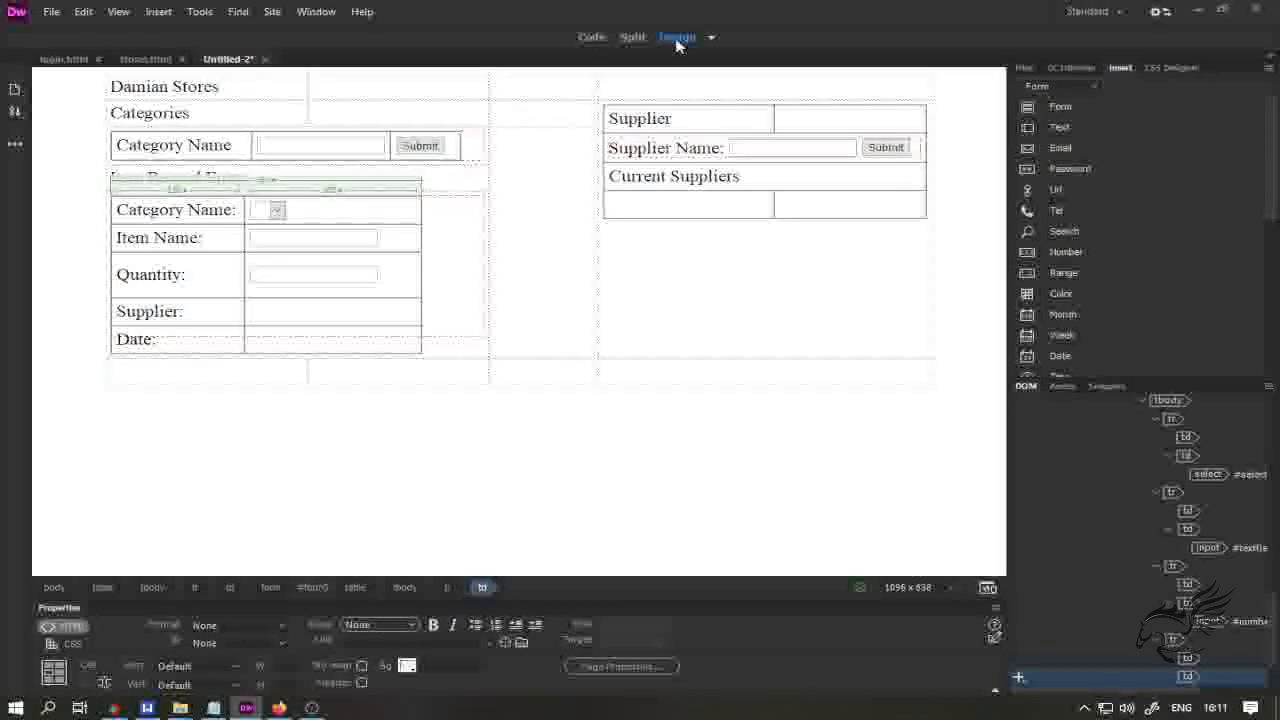
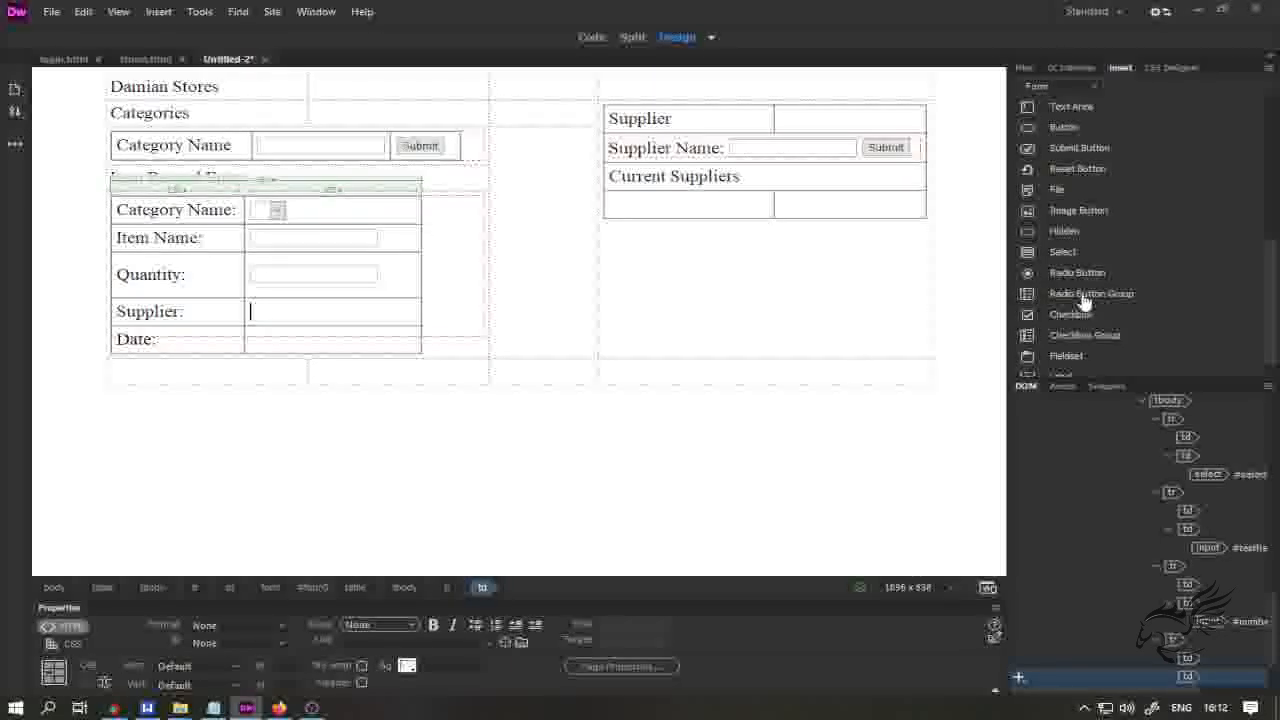
click(1084, 297)
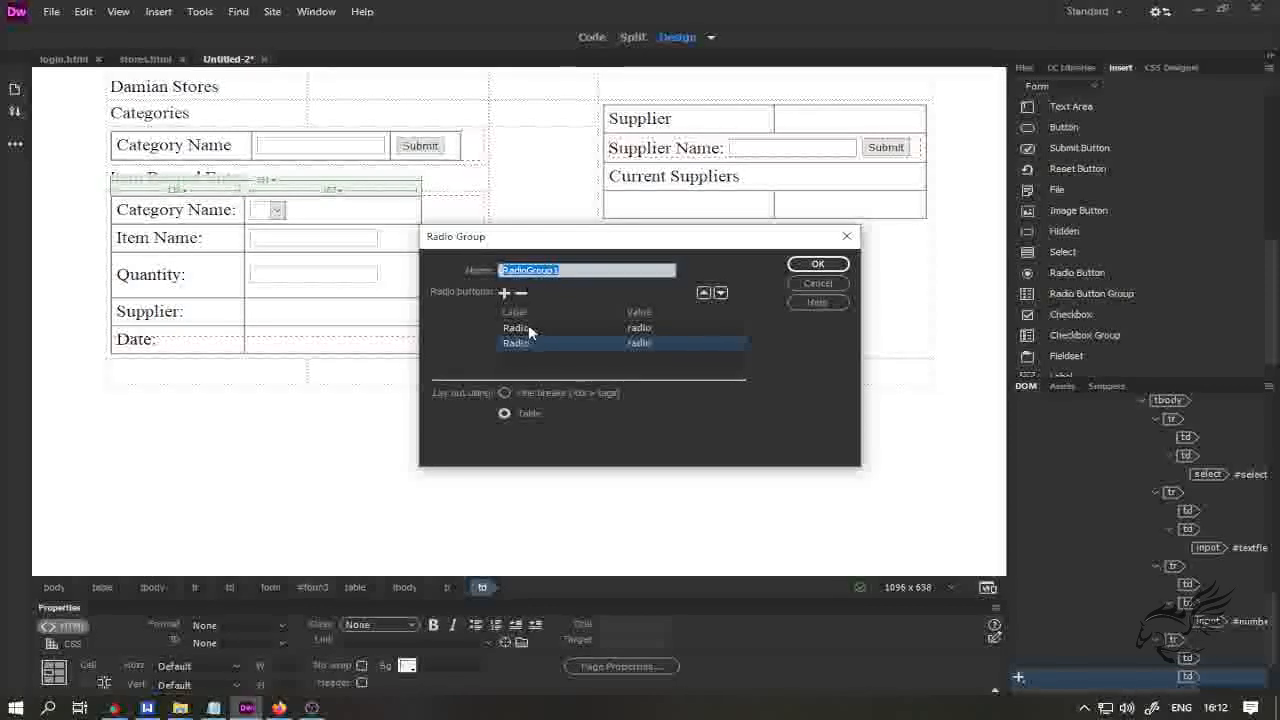
drag(553, 248, 604, 245)
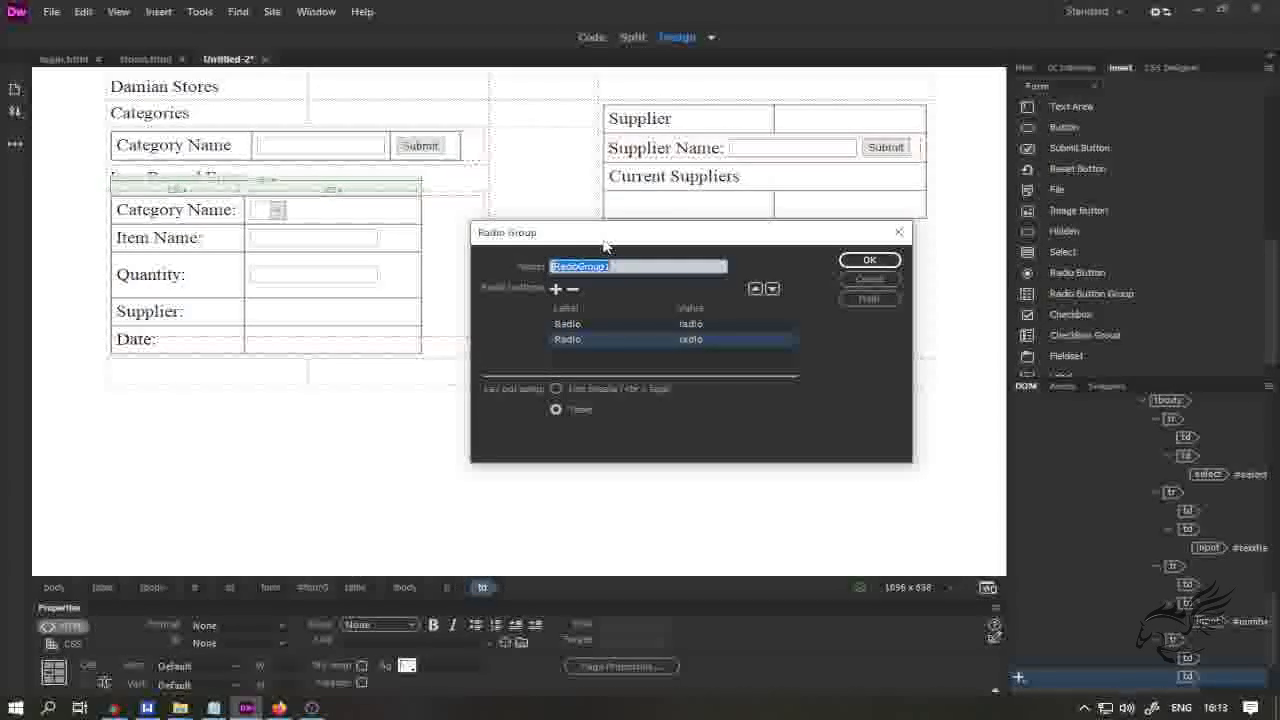
click(573, 325)
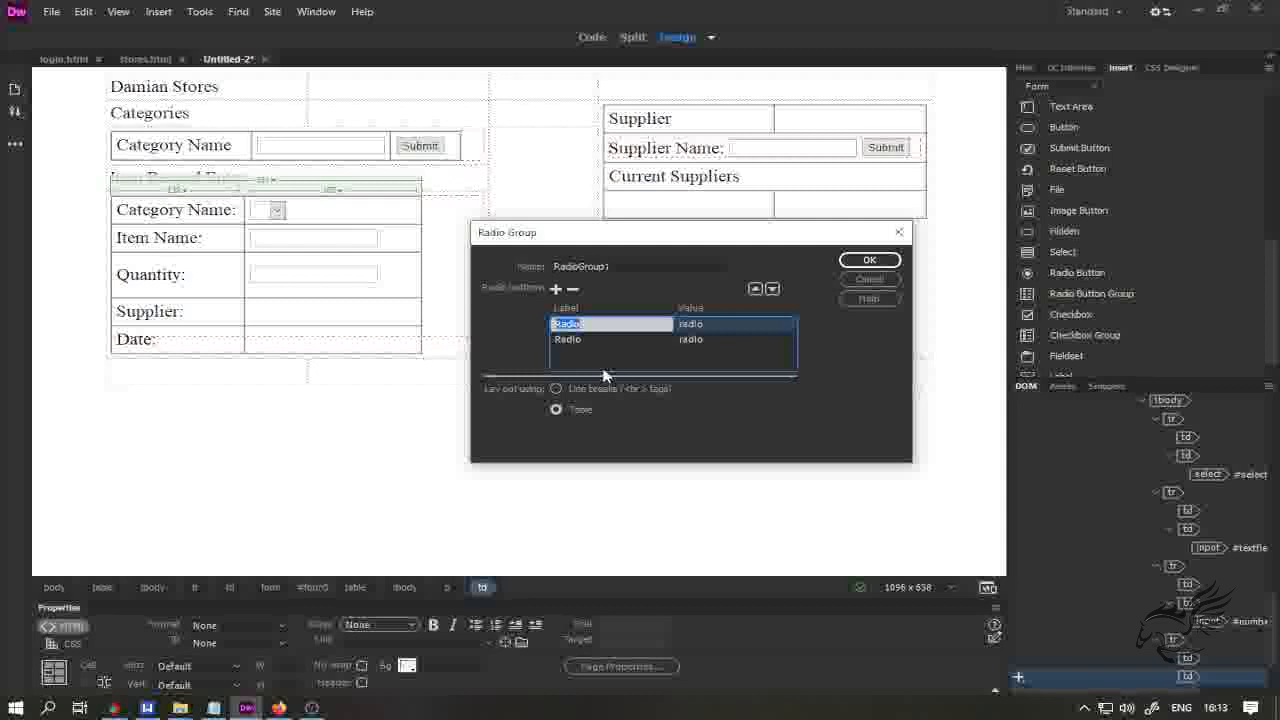
text(D)
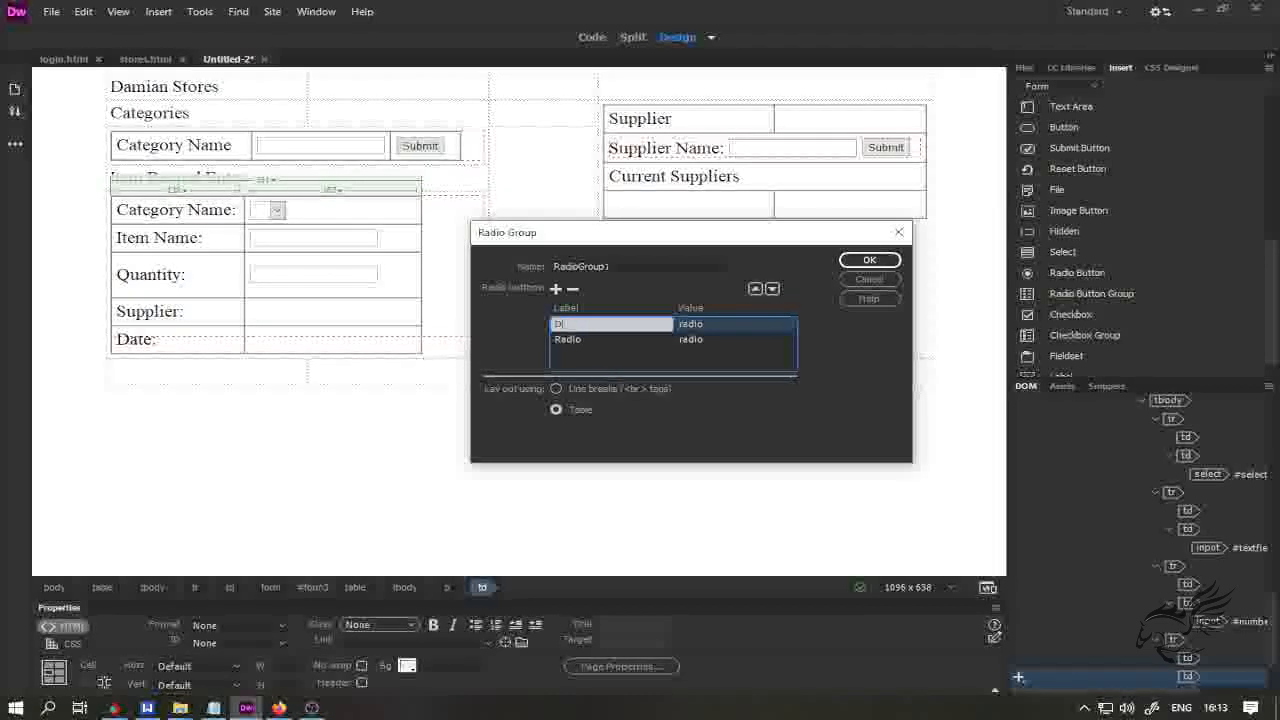
text(amian Int)
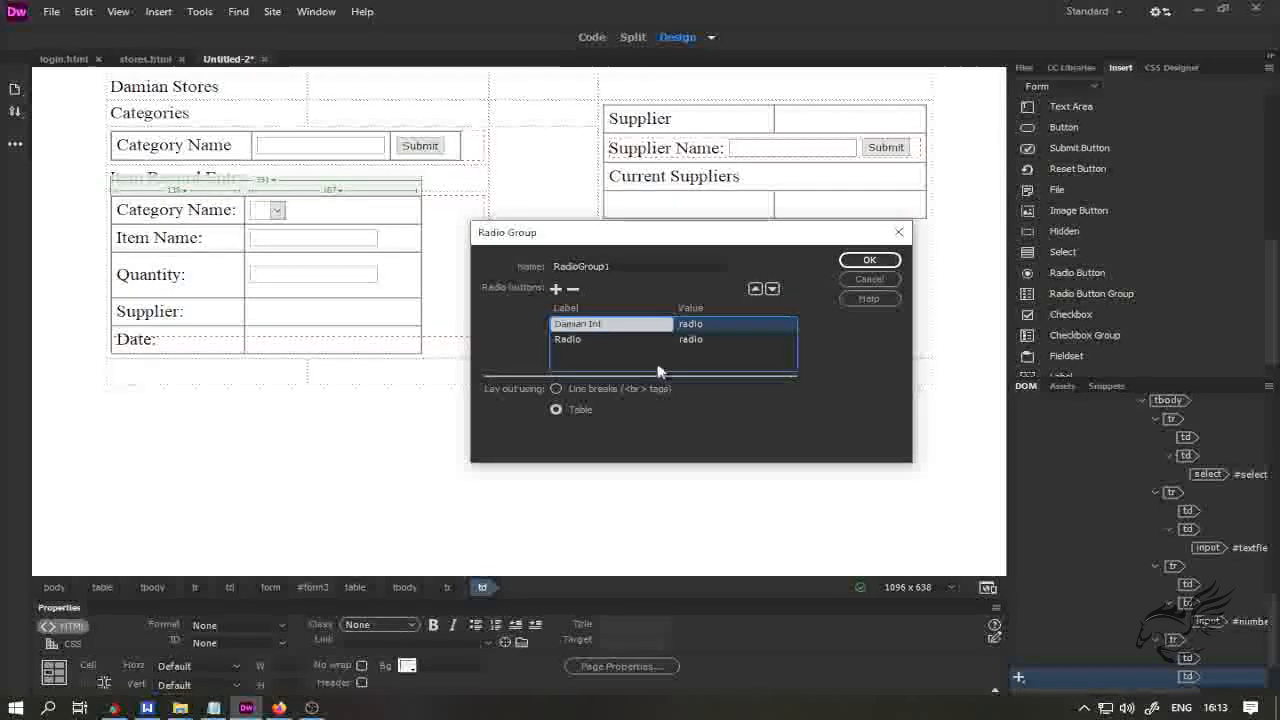
click(720, 324)
text(1)
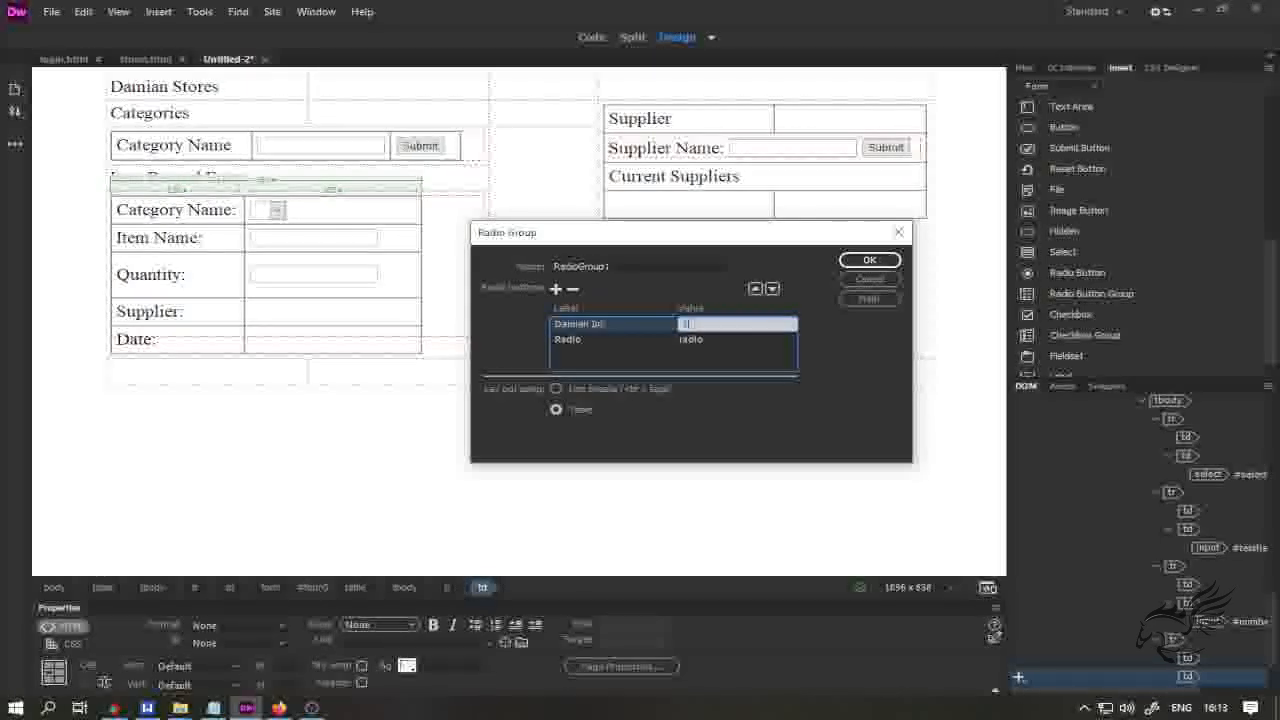
- Label the group's second radio button with the second supplier's name and set its value to 2
click(597, 339)
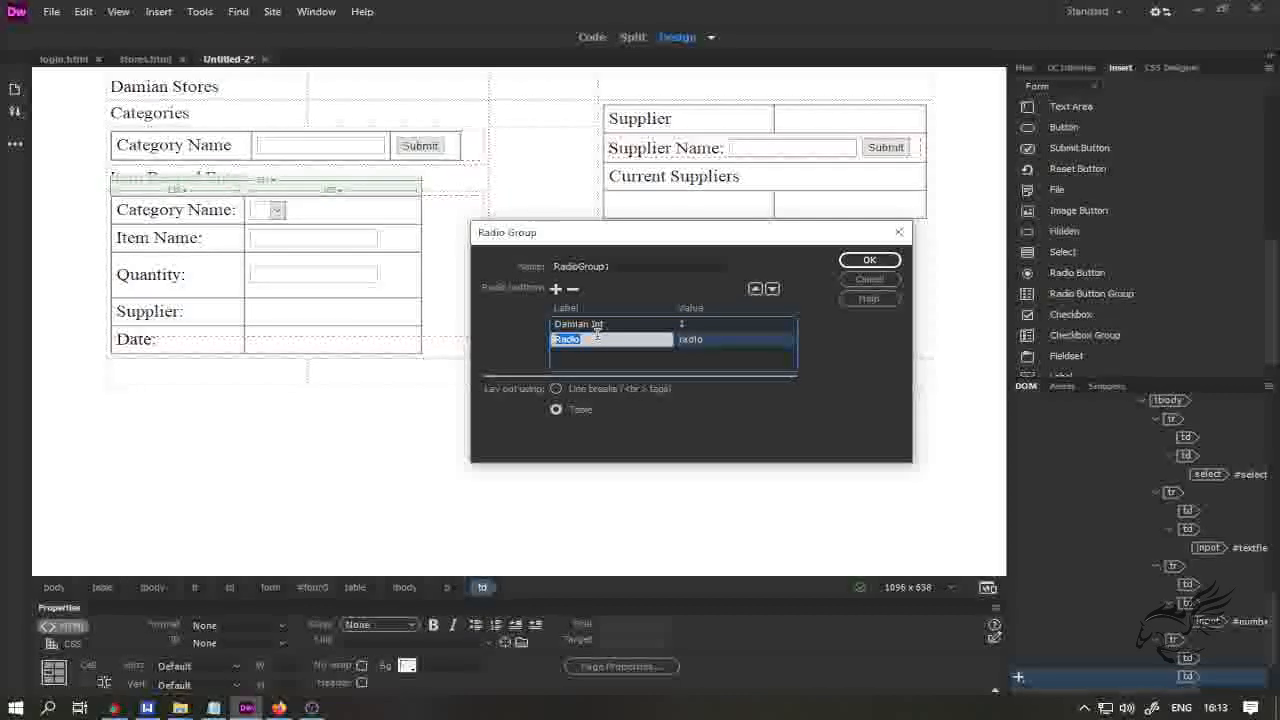
text(BS)
key(BackSpace)
key(BackSpace)
text(Ph)
key(BackSpace)
key(BackSpace)
text(Judith)
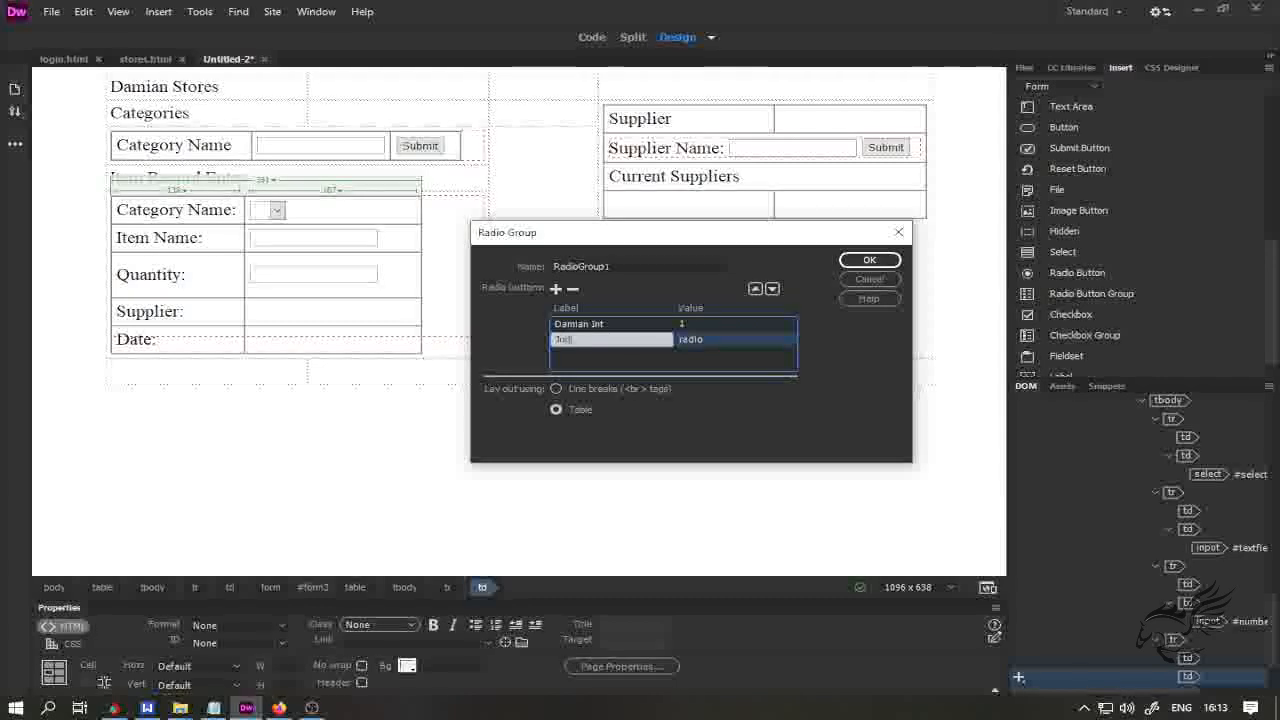
click(704, 340)
text(2)
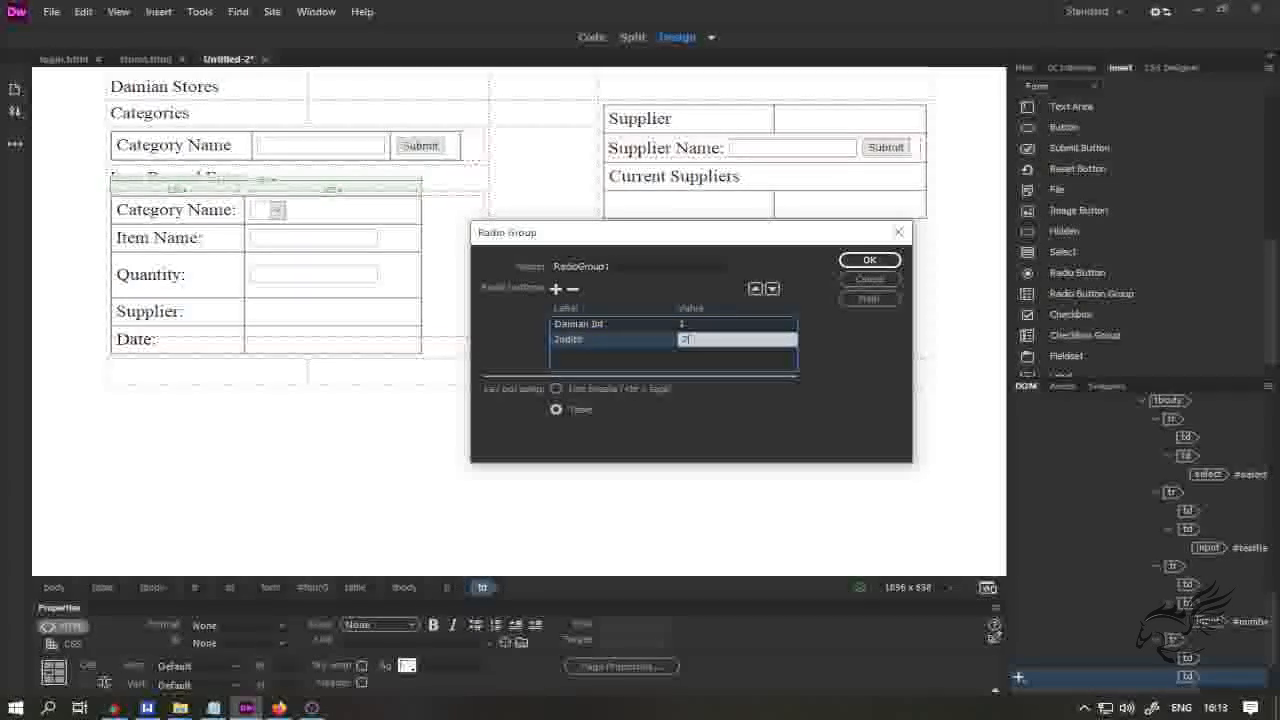
- Add a third radio button to the group, labelled with the third supplier's name, with value 3
click(556, 289)
click(585, 356)
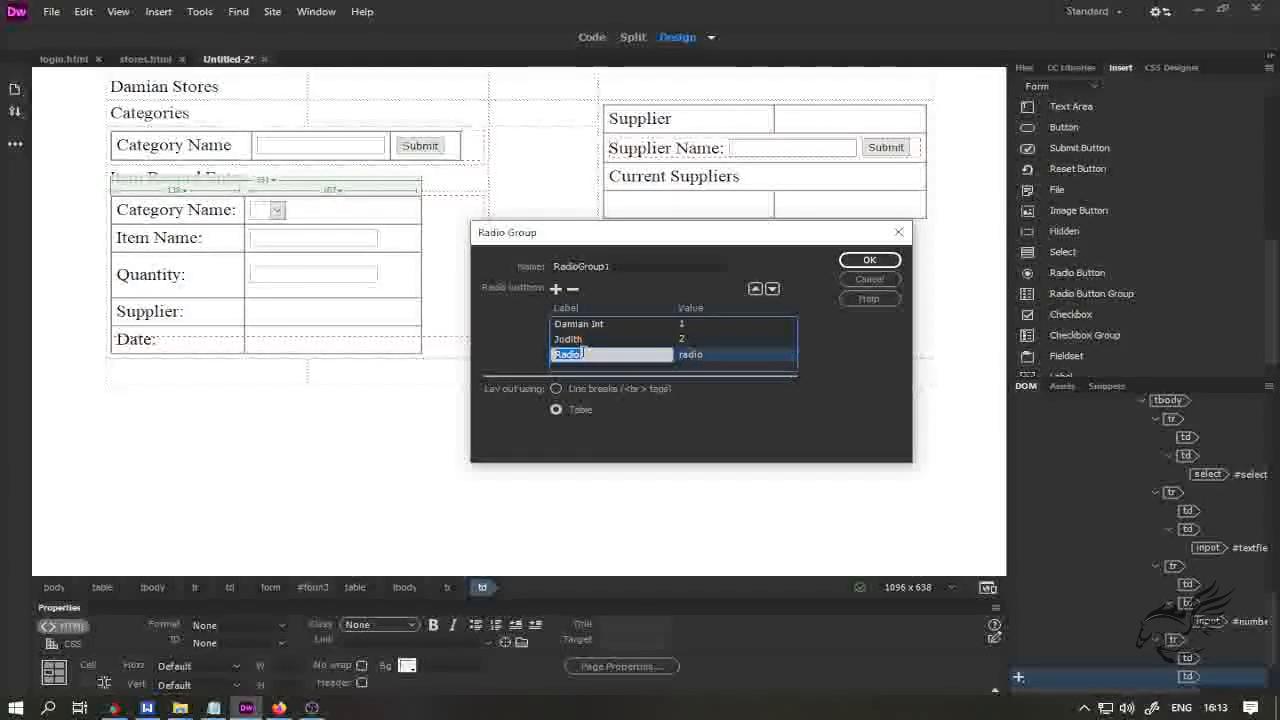
text(Jemni)
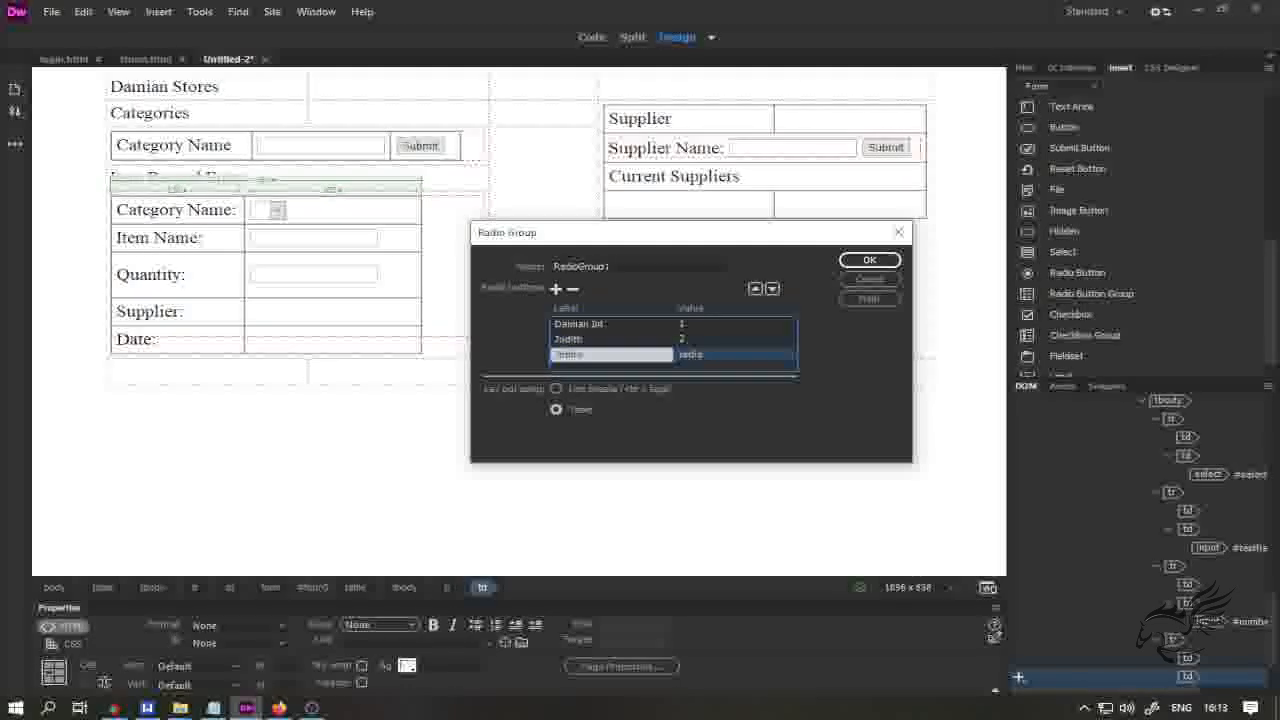
key(Tab)
text(3)
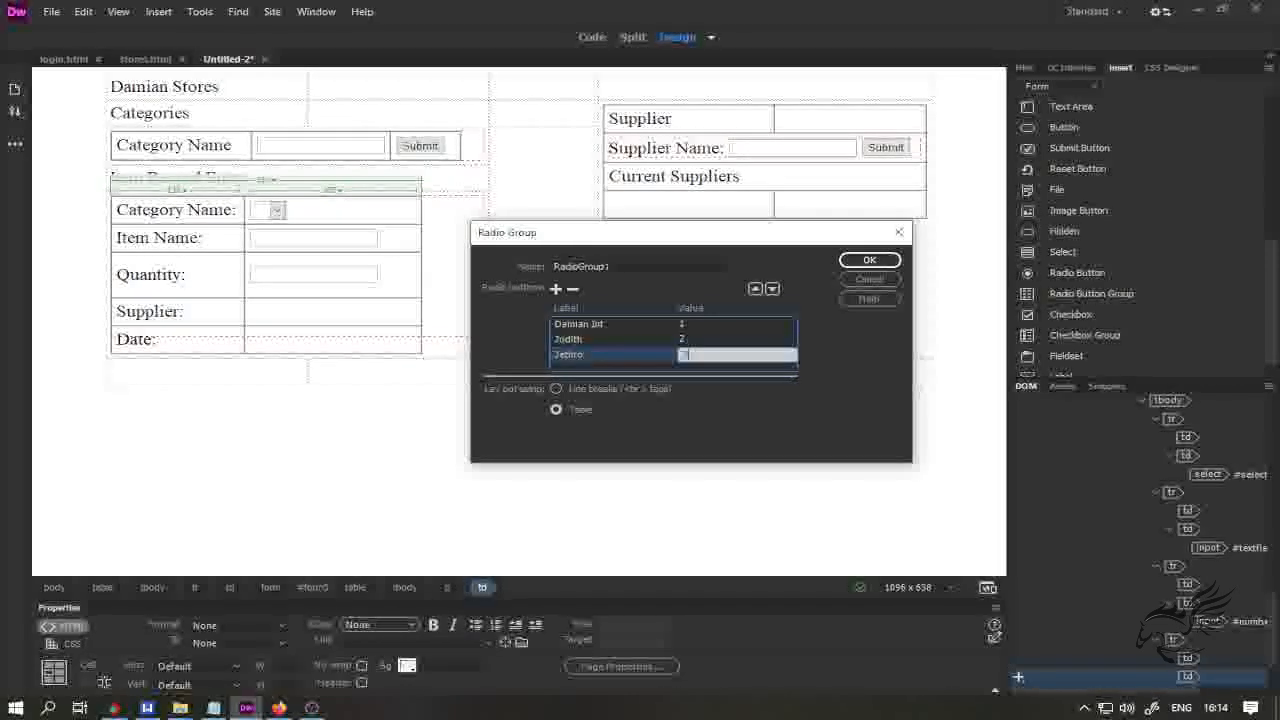
- Add a fourth radio button to the group, labelled with the fourth supplier's name, with value 4
click(556, 289)
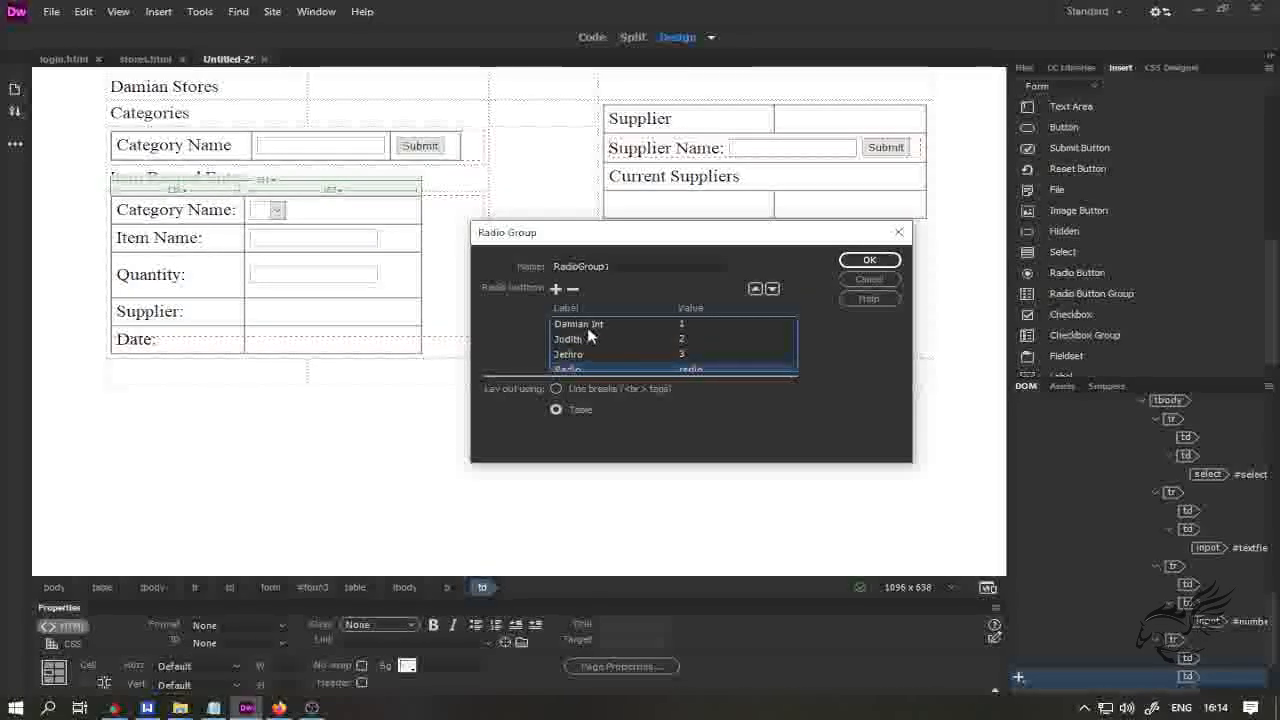
click(567, 364)
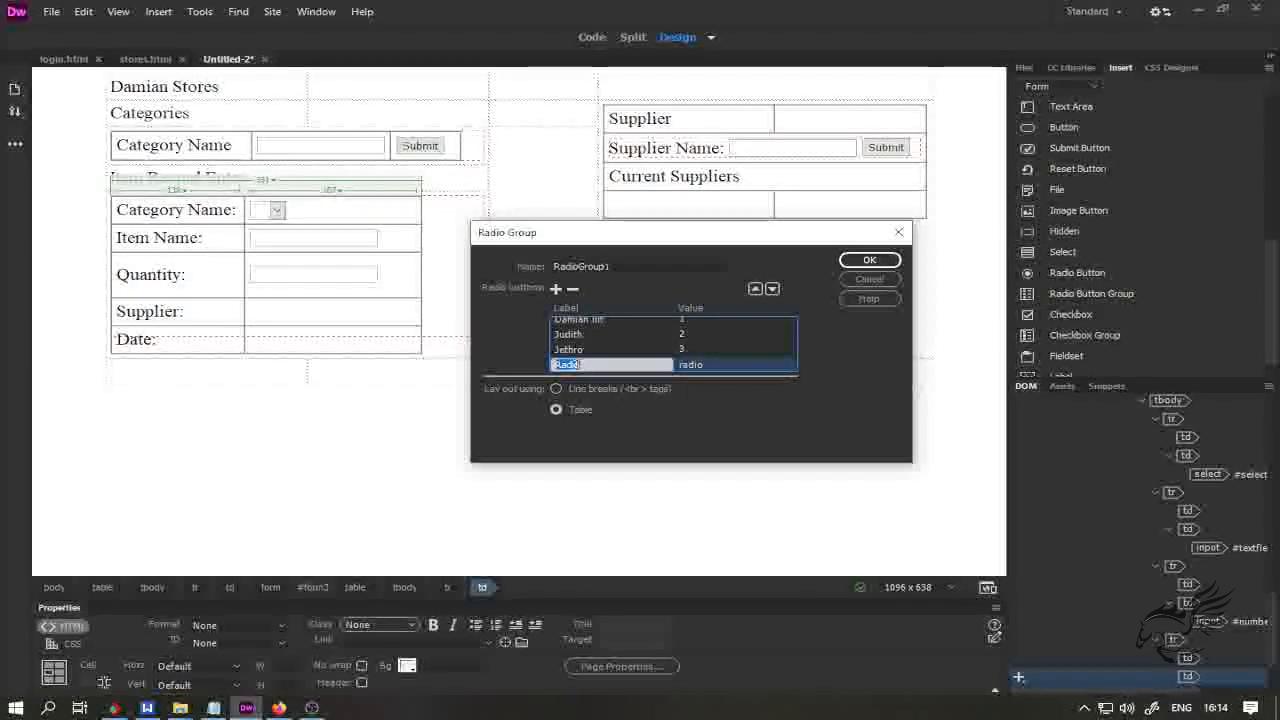
text(Odar)
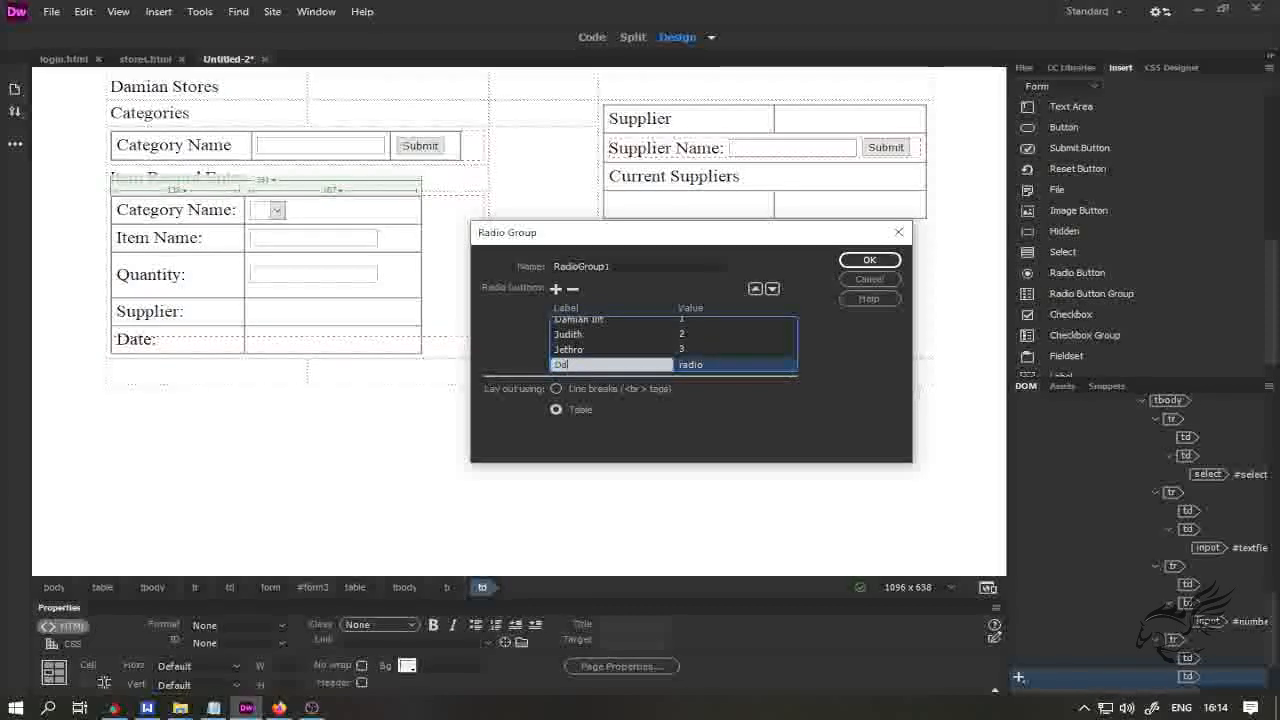
key(BackSpace)
text(Danal)
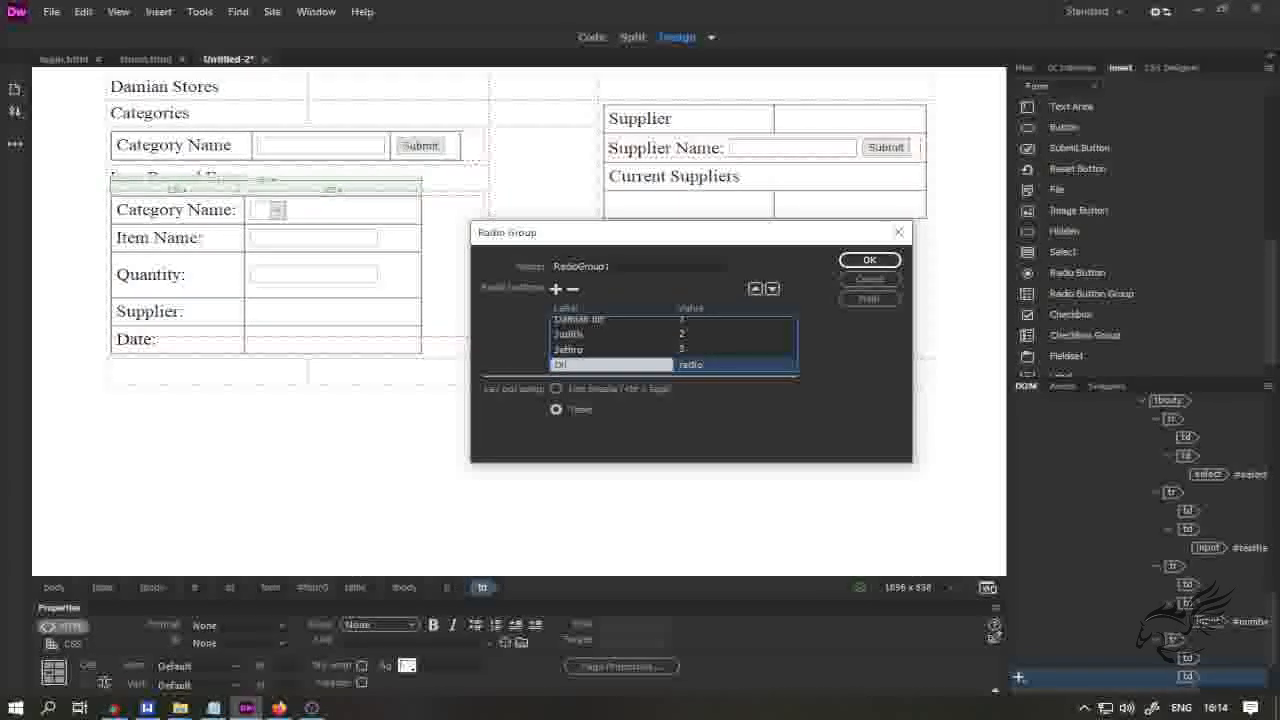
key(BackSpace)
key(BackSpace)
key(BackSpace)
text(ris)
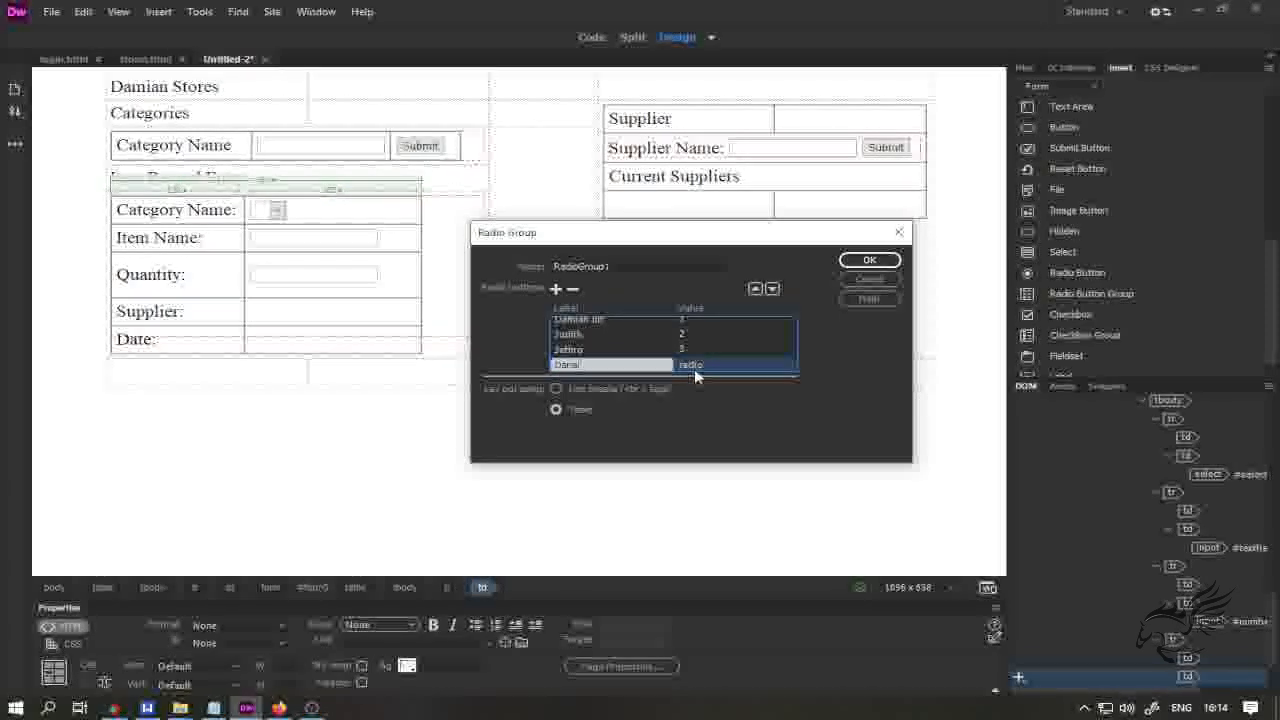
click(688, 360)
text(4)
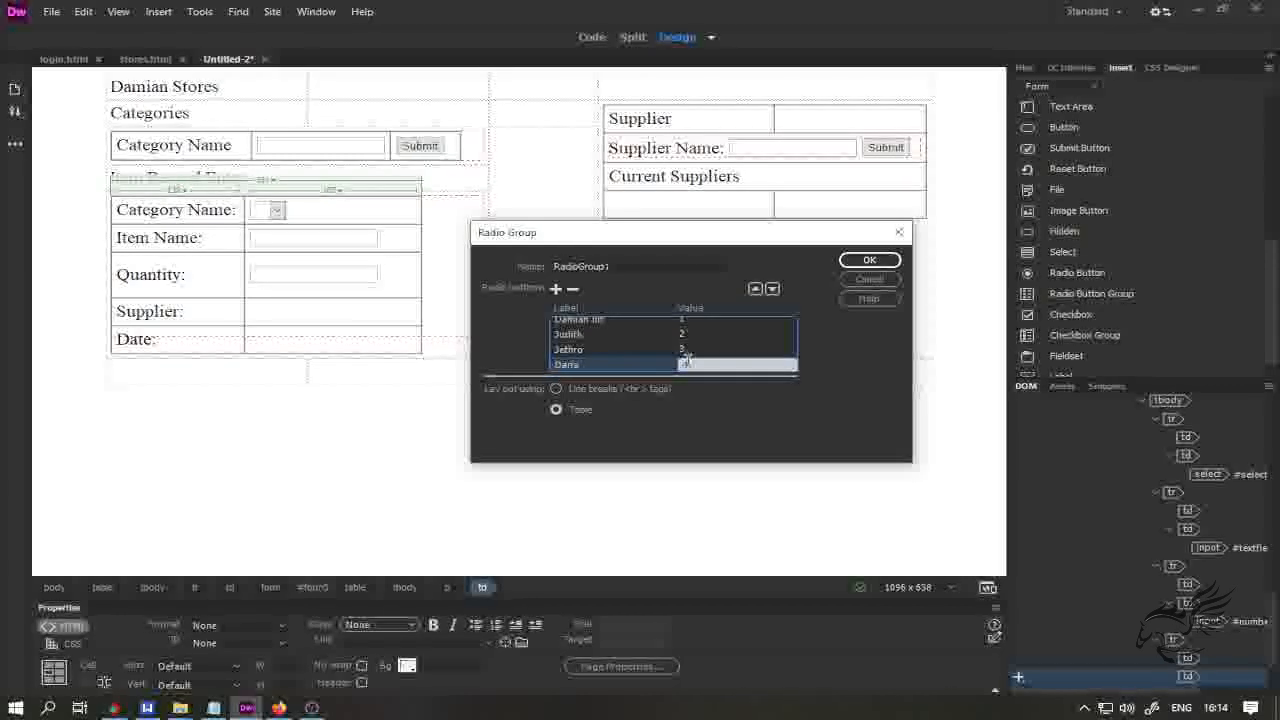
click(706, 436)
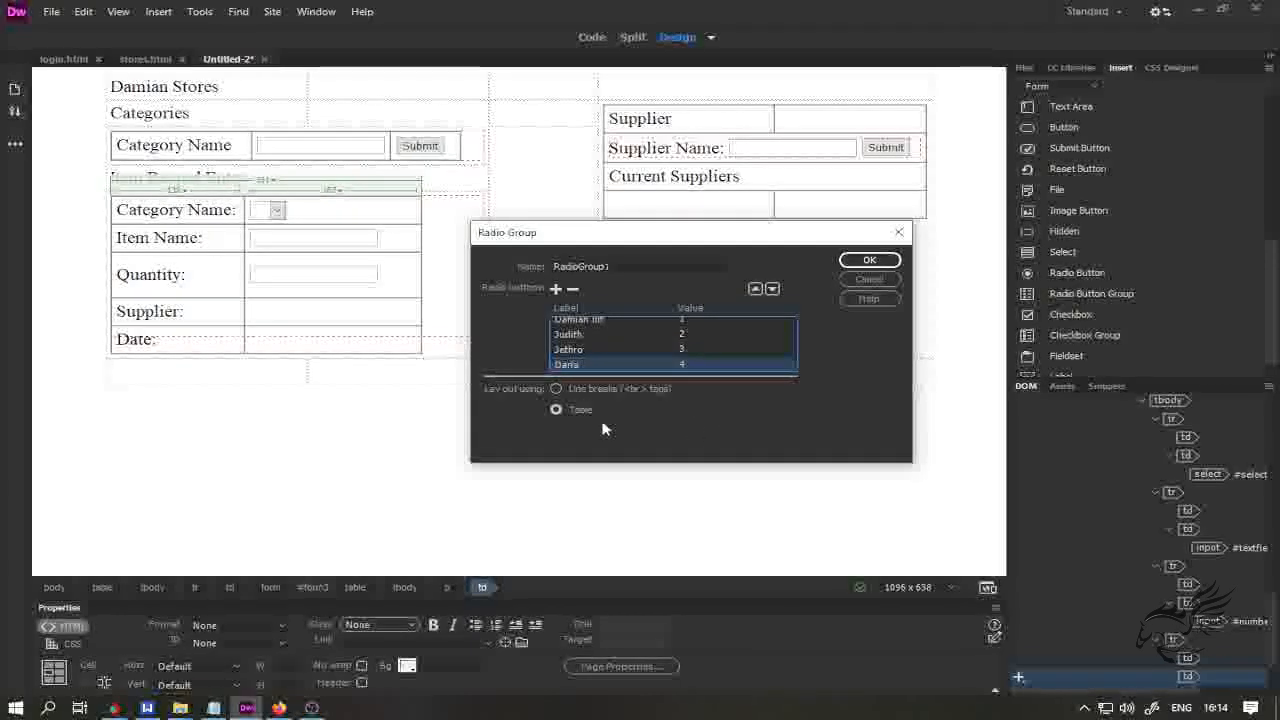
- Lay out the radio group using line breaks, name it suppliers, and insert it in the Supplier row
click(557, 389)
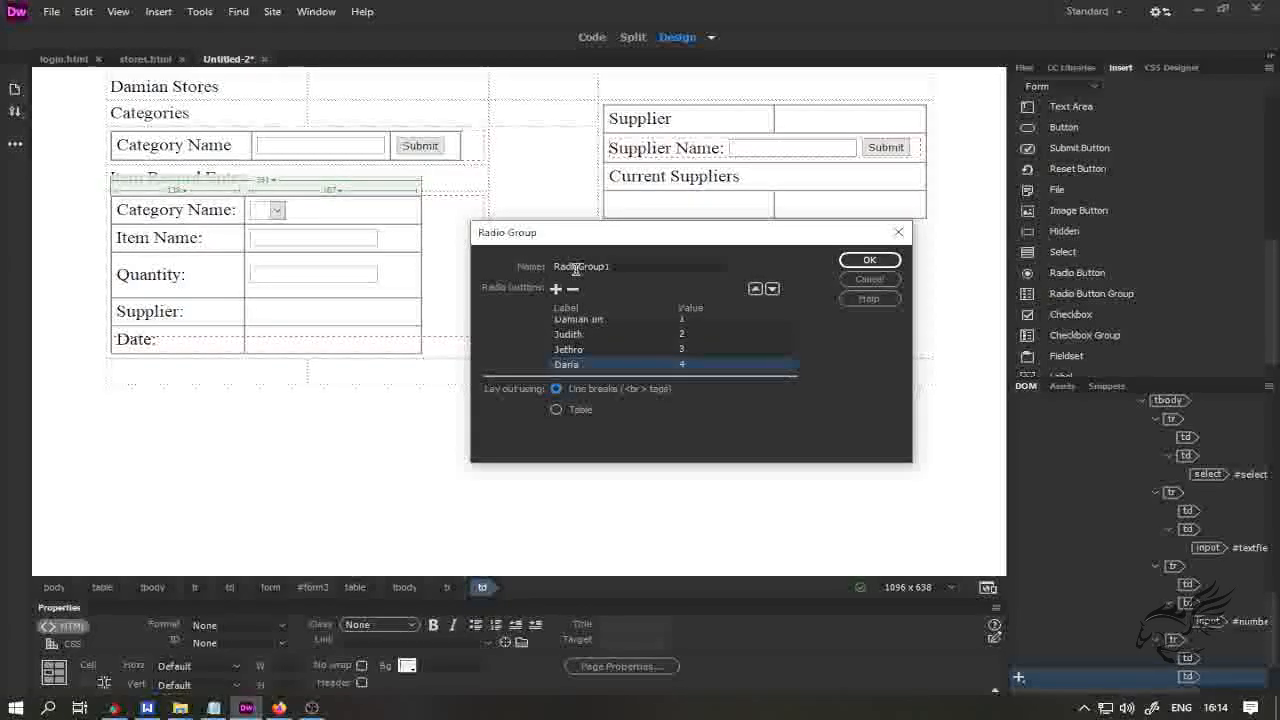
drag(660, 267, 480, 268)
text(su)
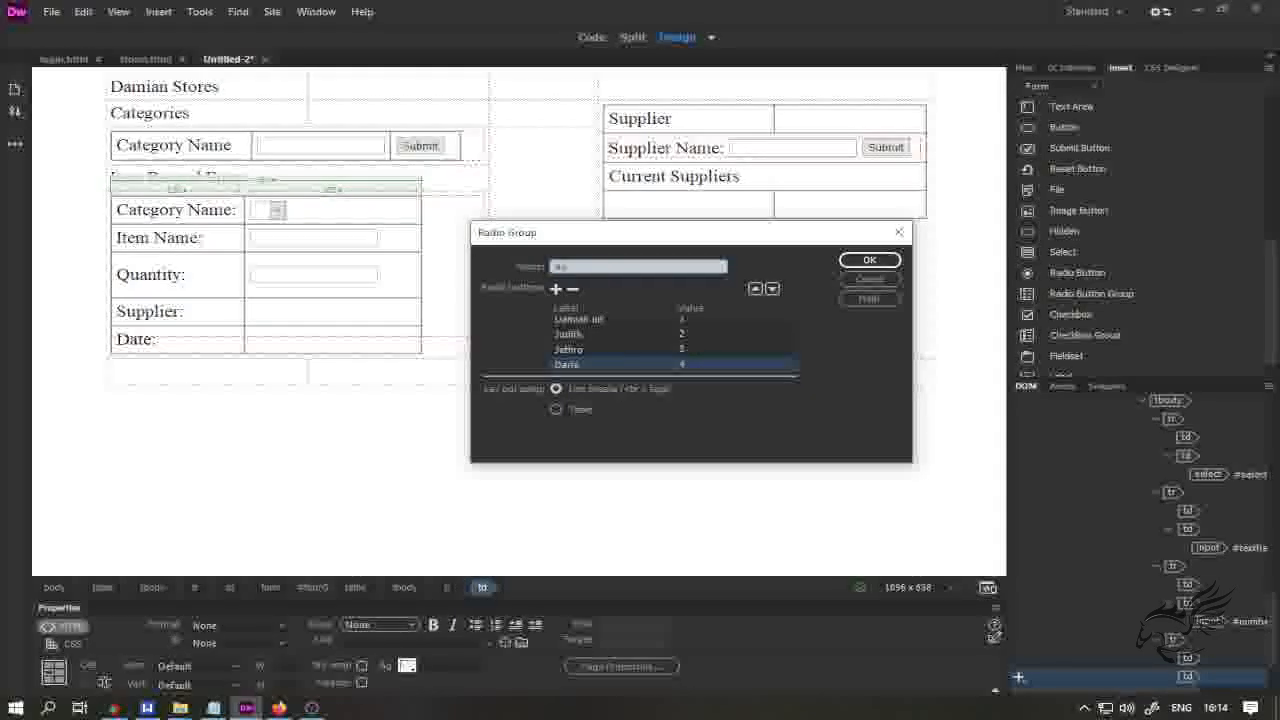
text(ppliers)
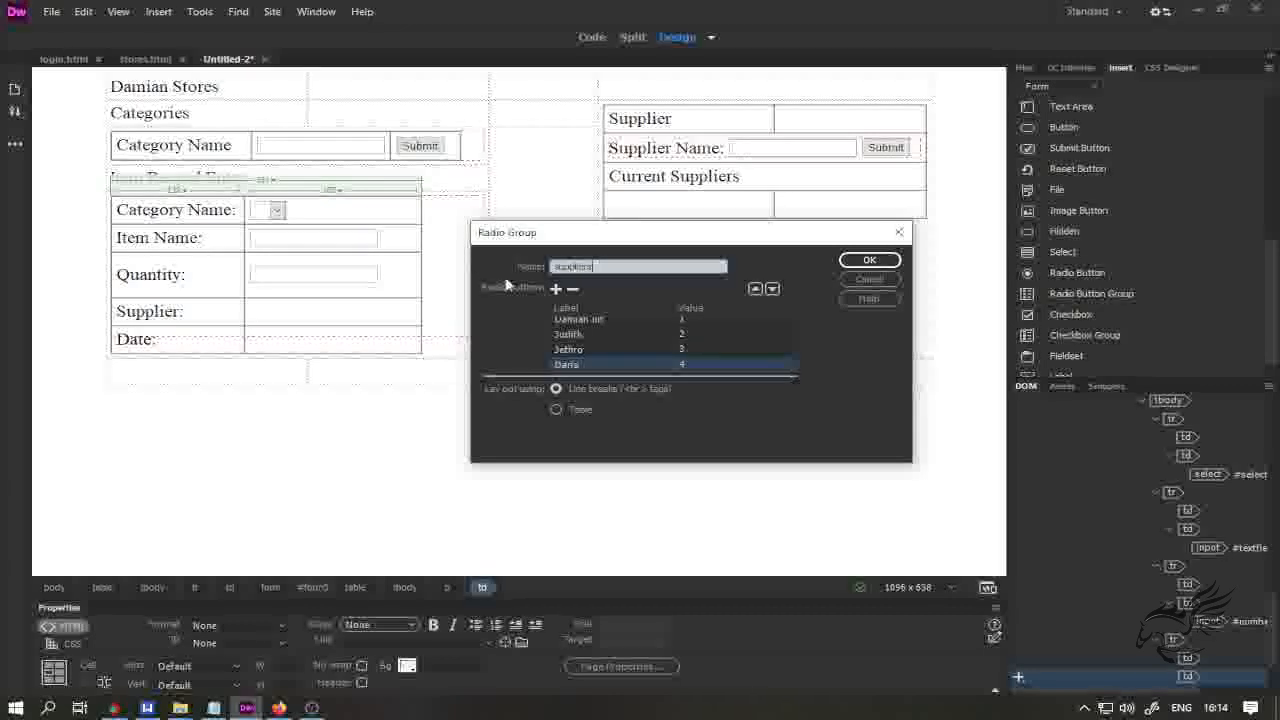
click(866, 261)
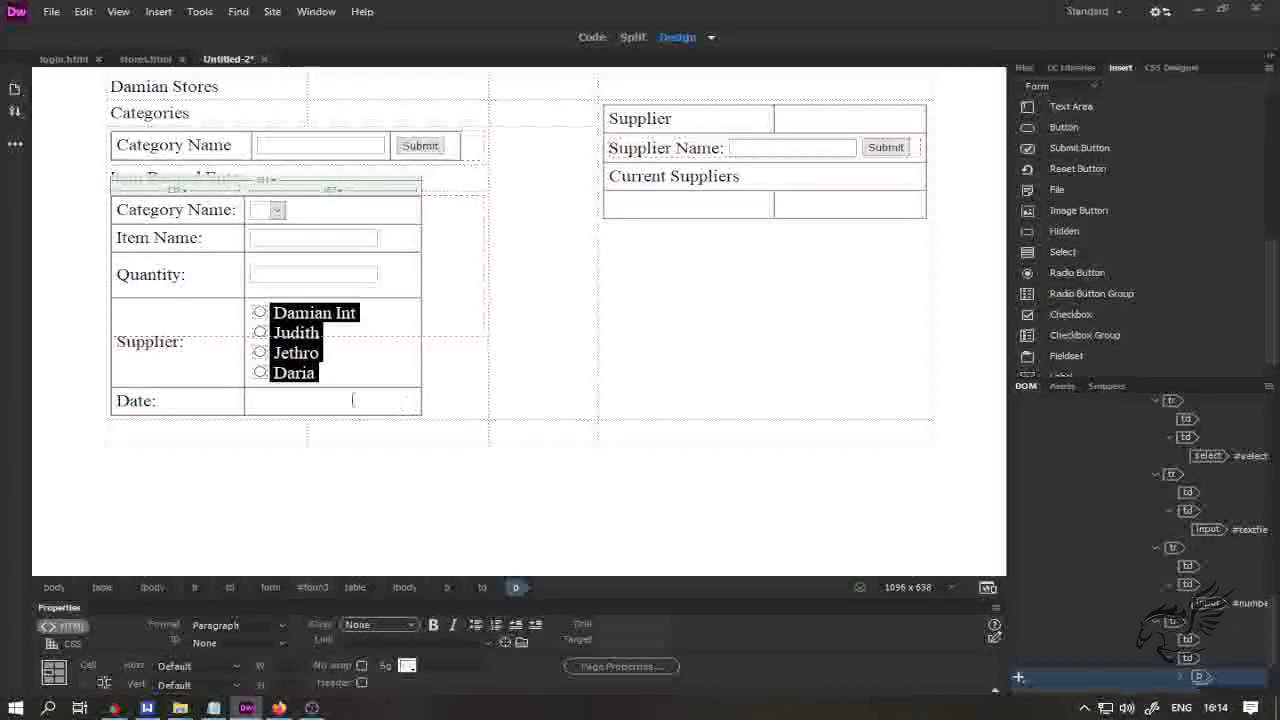
click(381, 508)
click(307, 456)
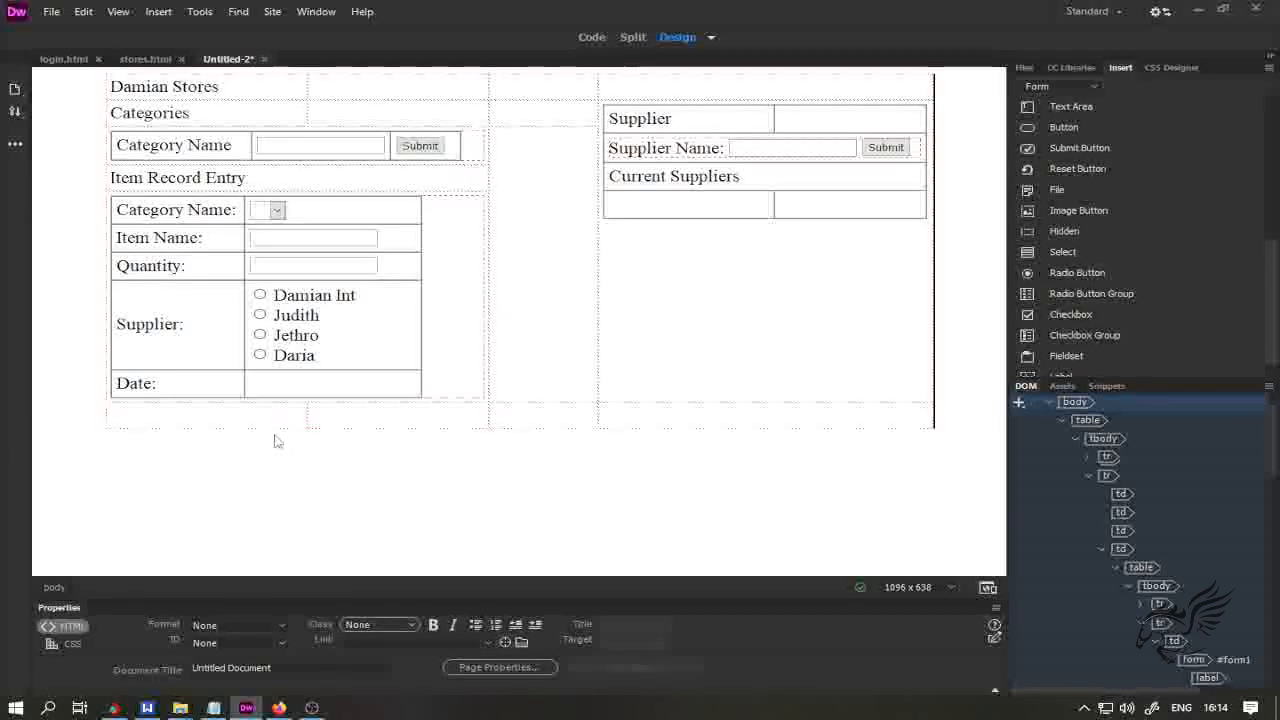
- Set the vertical alignment of the "Supplier:" label cell to Top
click(159, 323)
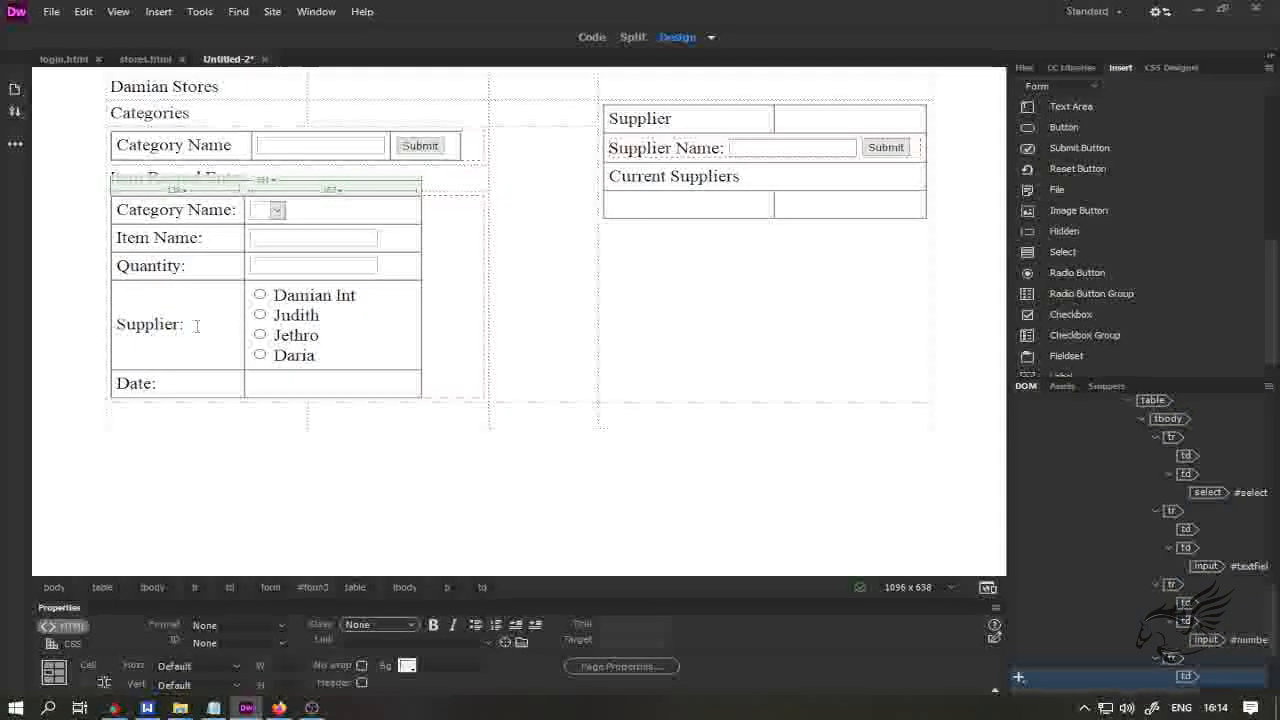
click(218, 685)
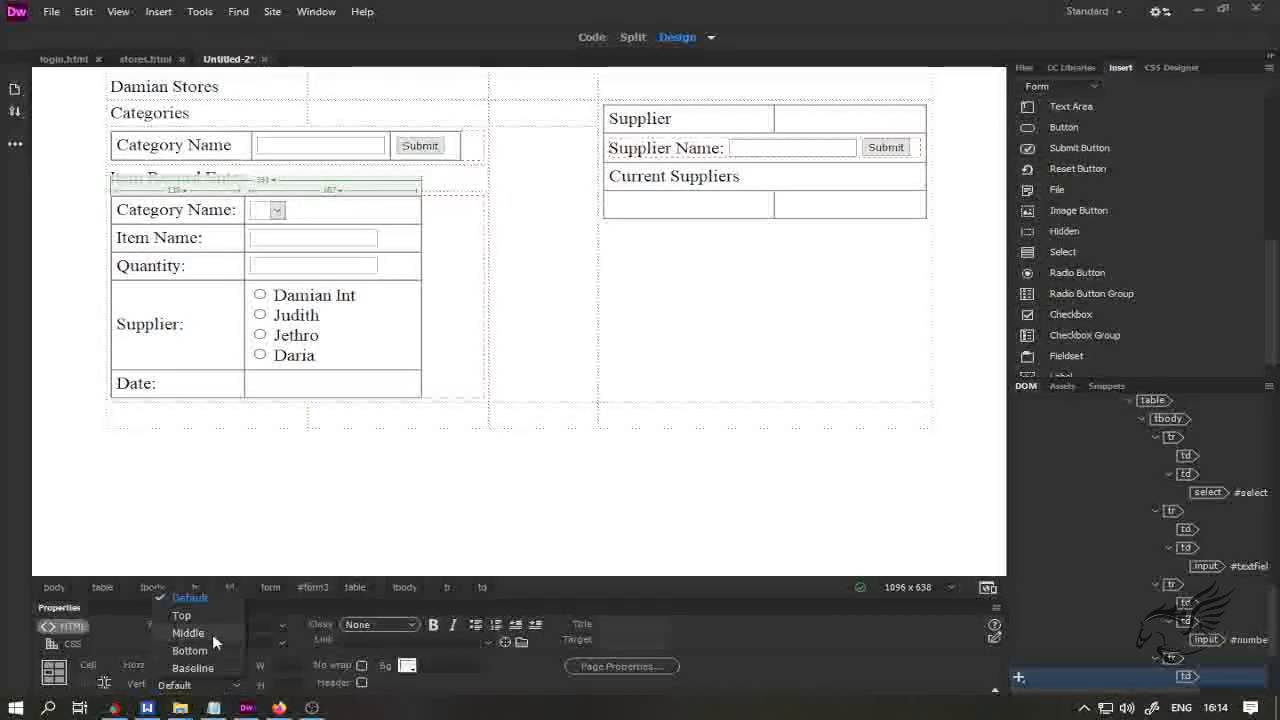
click(200, 616)
click(206, 540)
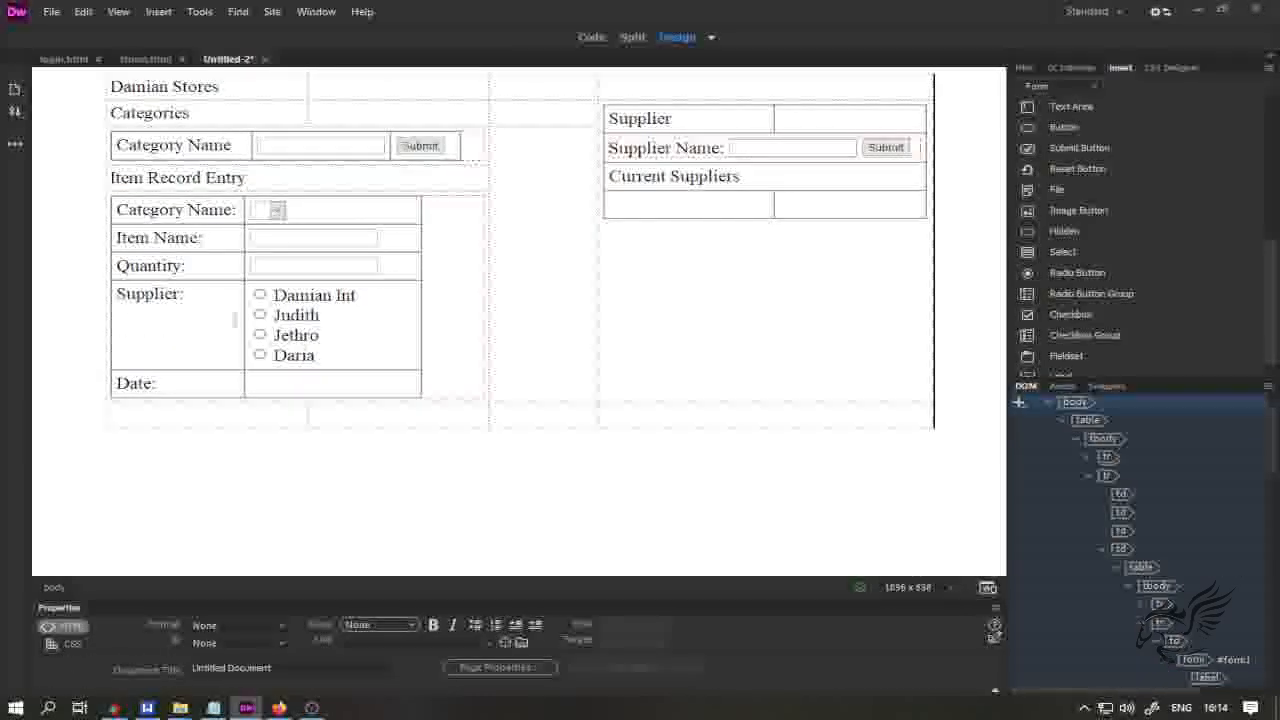
- Insert a Date Time Local field in the empty cell beside "Date:" and remove its default label text
click(274, 379)
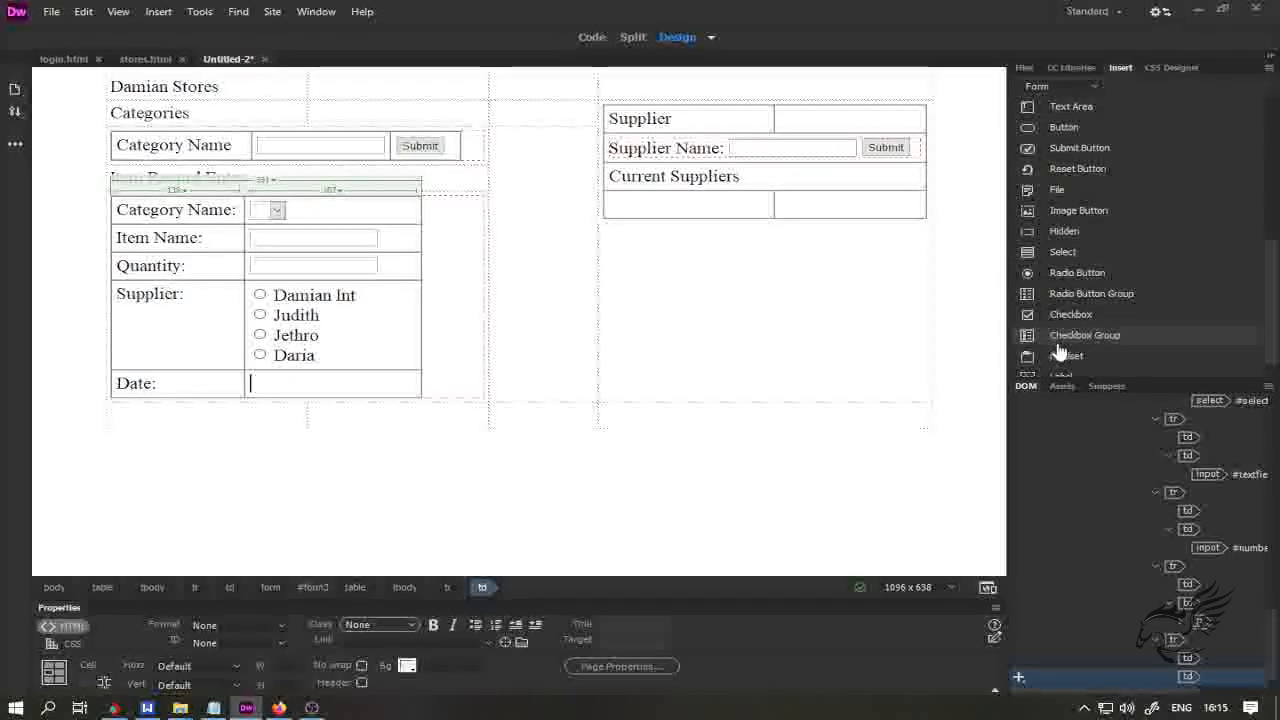
scroll(1054, 342, up, 3)
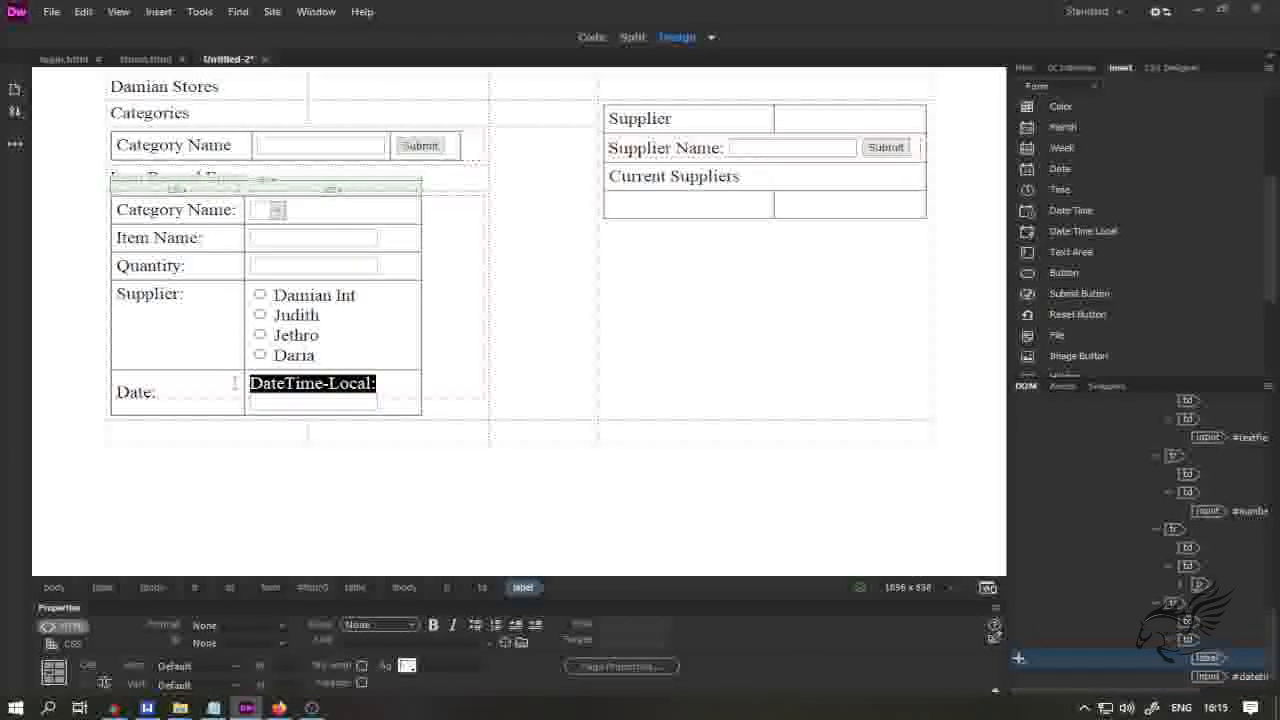
click(363, 451)
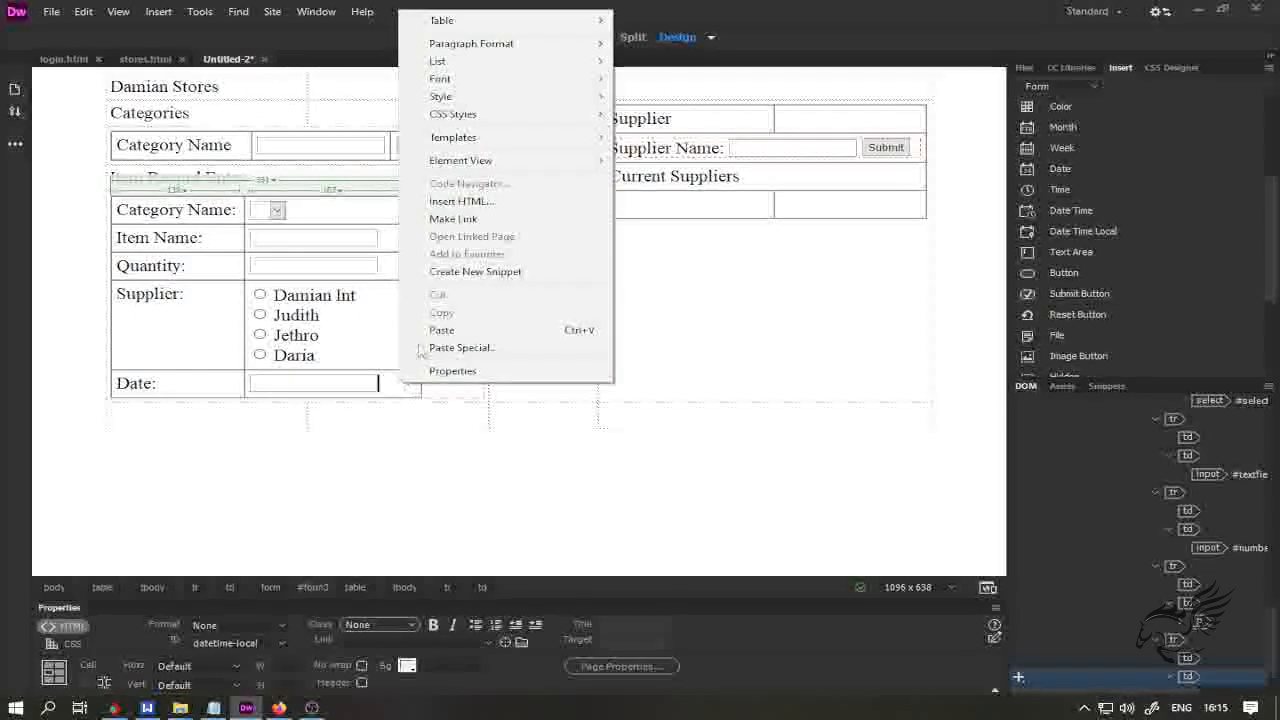
- Add a row below the Date row and insert a Reset button and a Submit button in its second cell
mouse_move(467, 25)
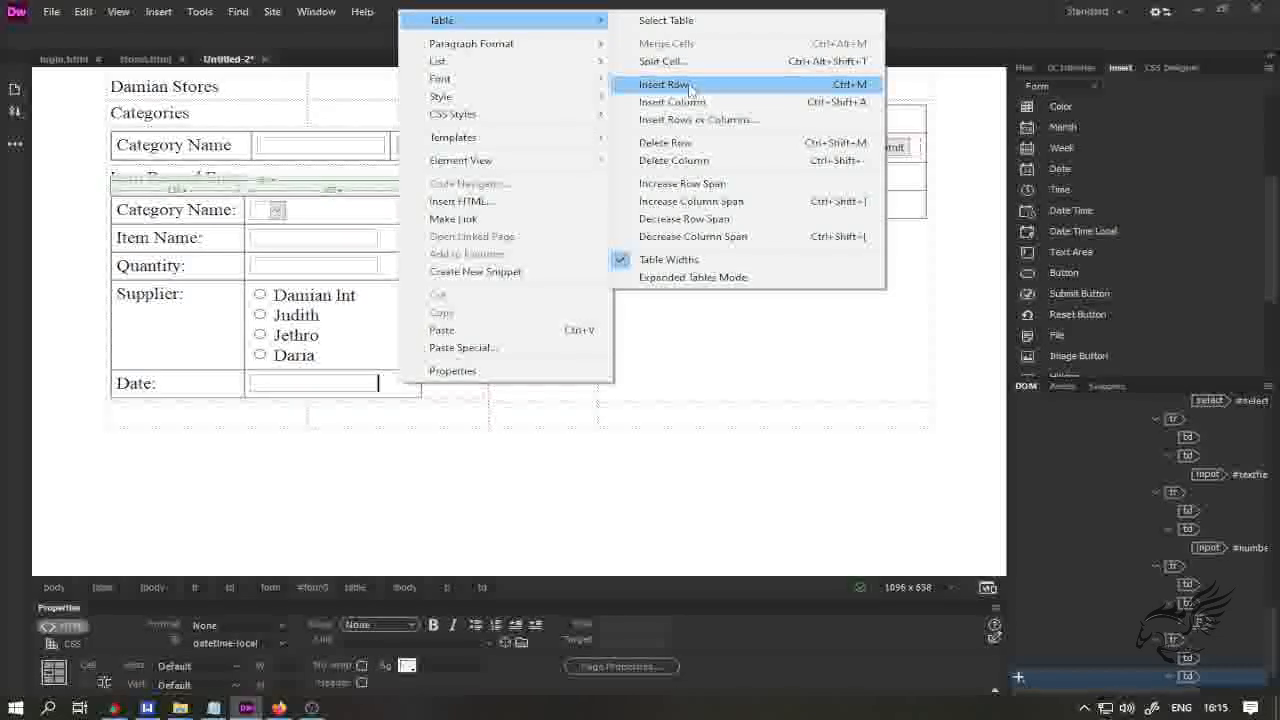
click(665, 85)
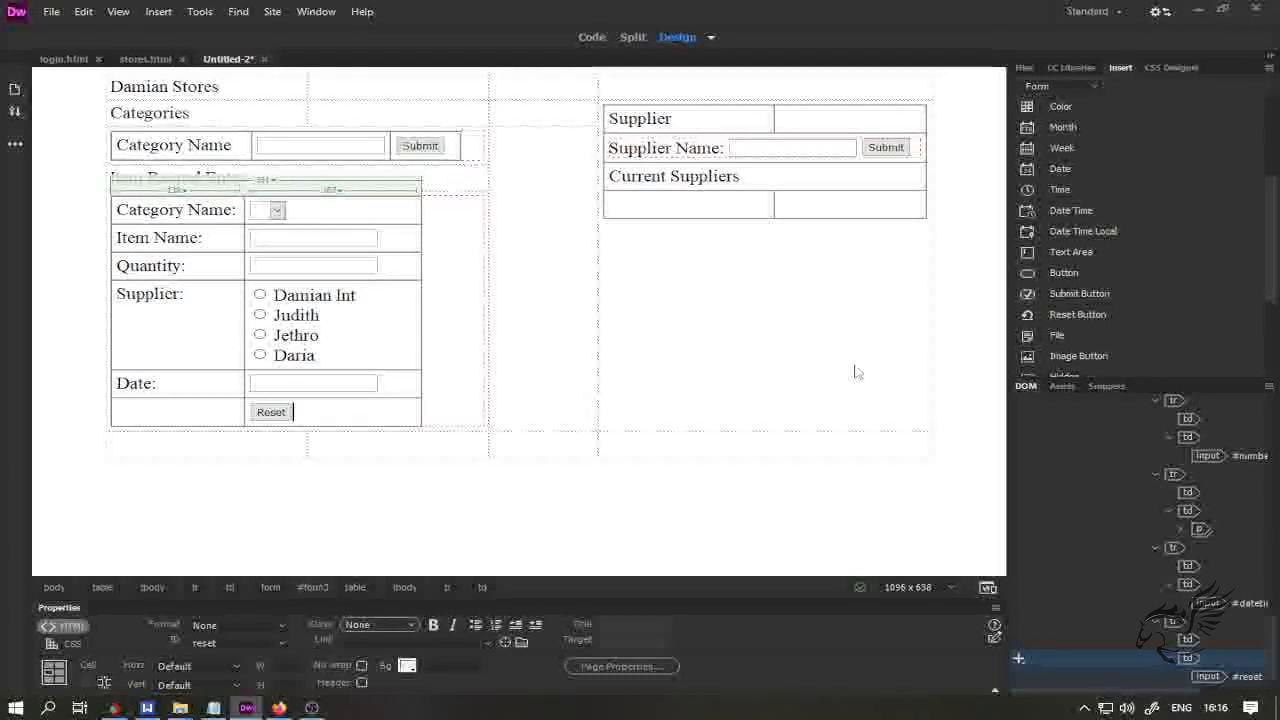
click(1065, 293)
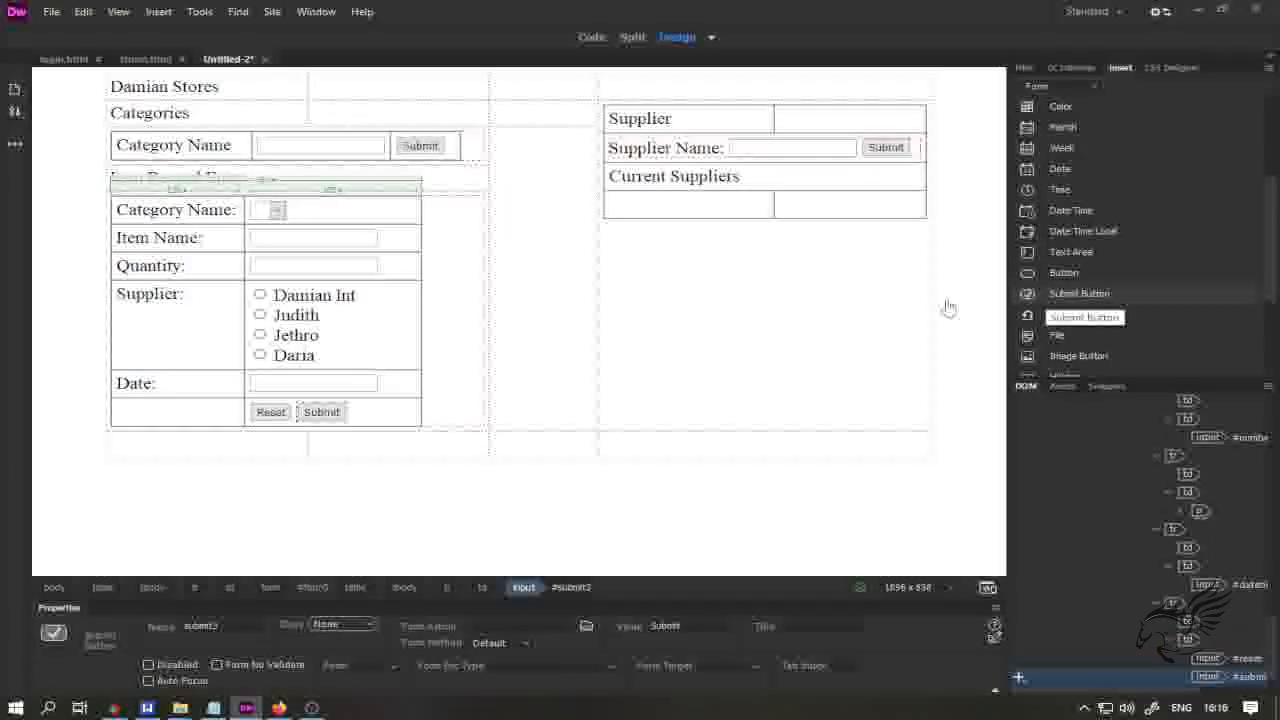
click(592, 505)
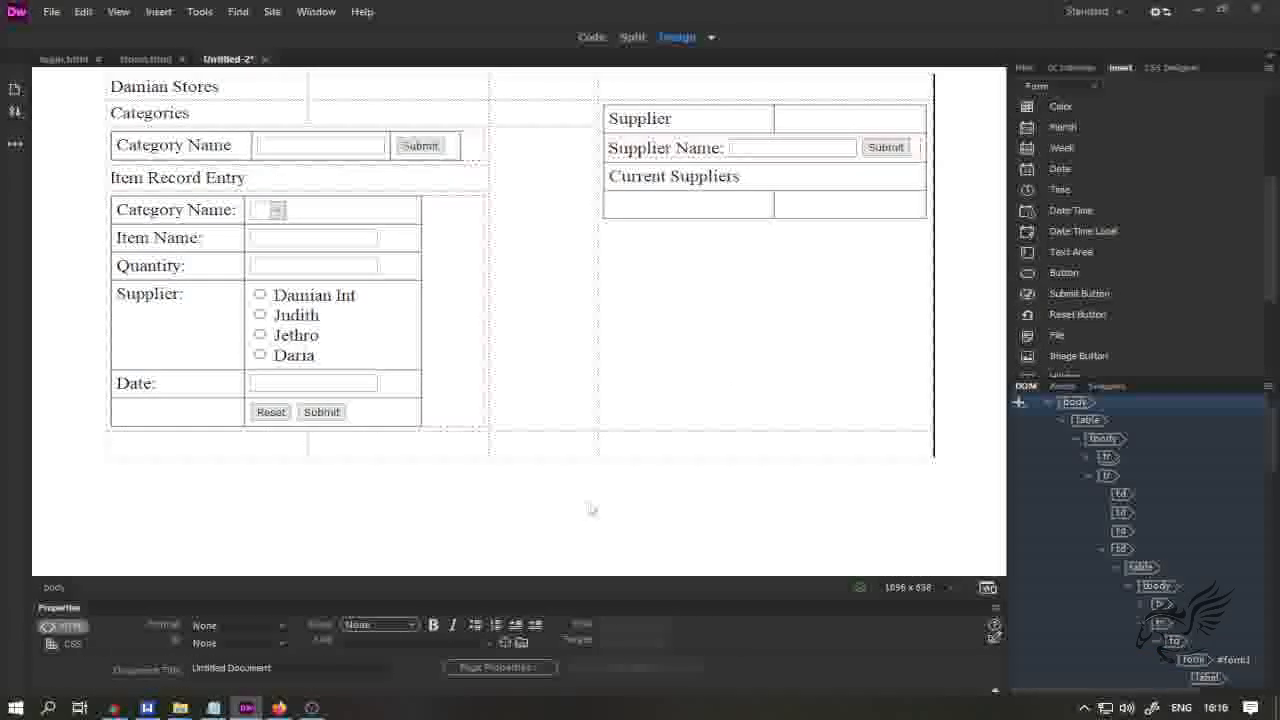
- Change the value of the Reset button in the Item Record Entry form to Cancel
click(272, 414)
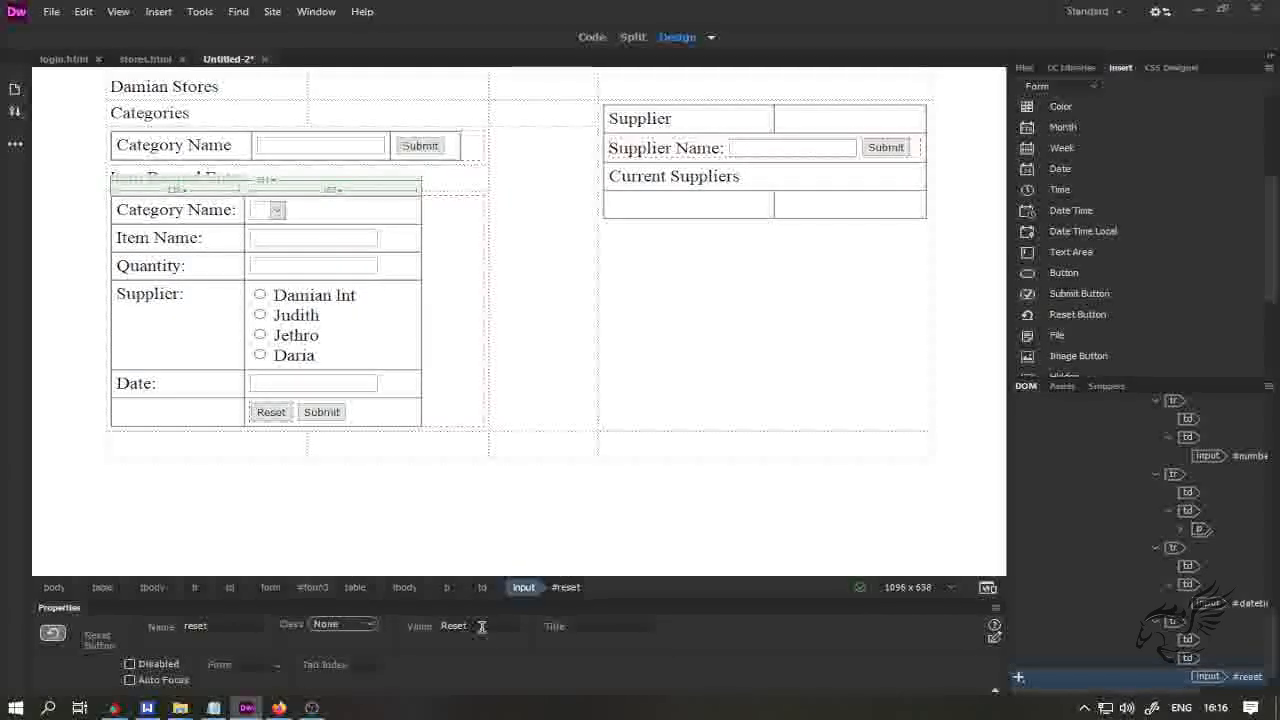
drag(482, 630, 390, 630)
text(Clea)
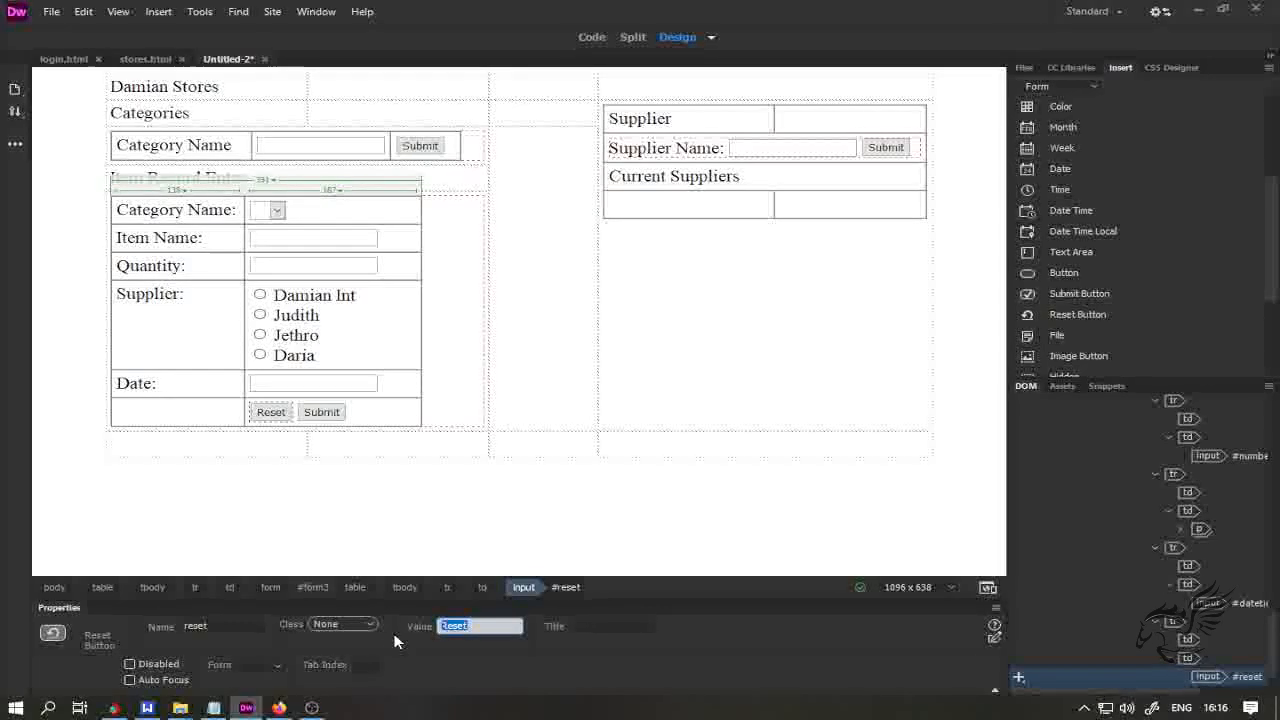
text(cel)
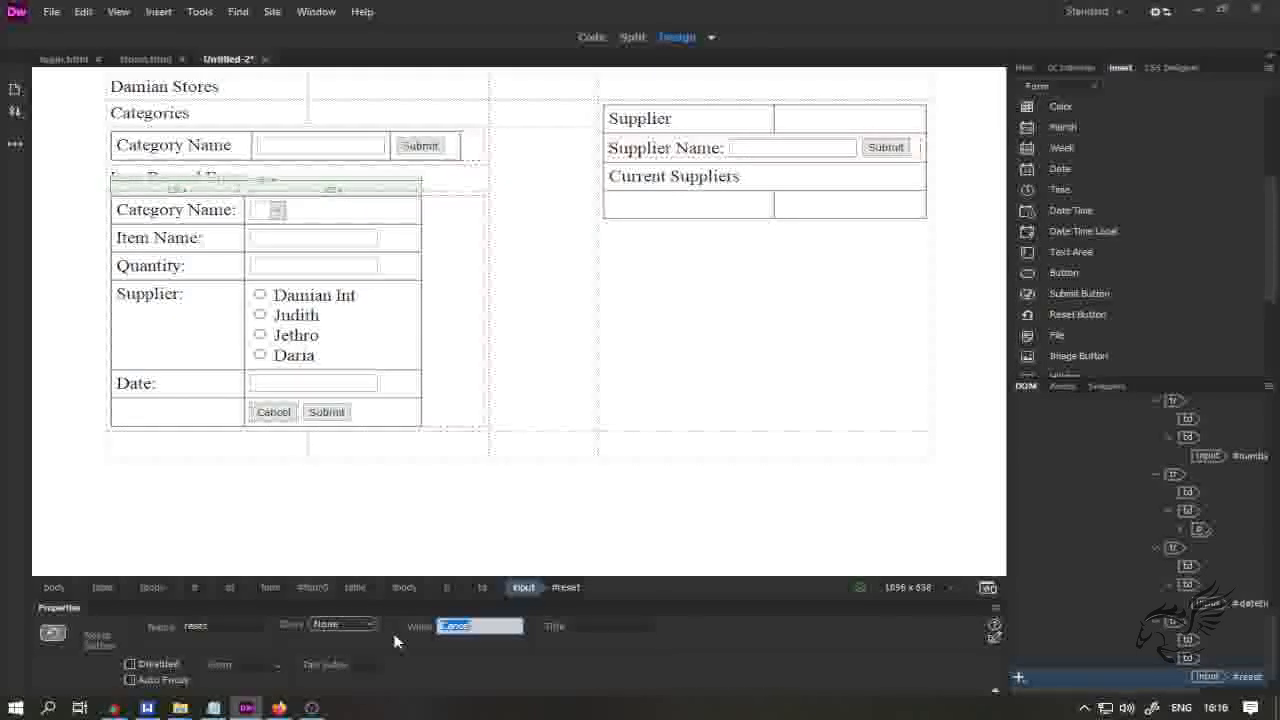
key(Return)
click(321, 416)
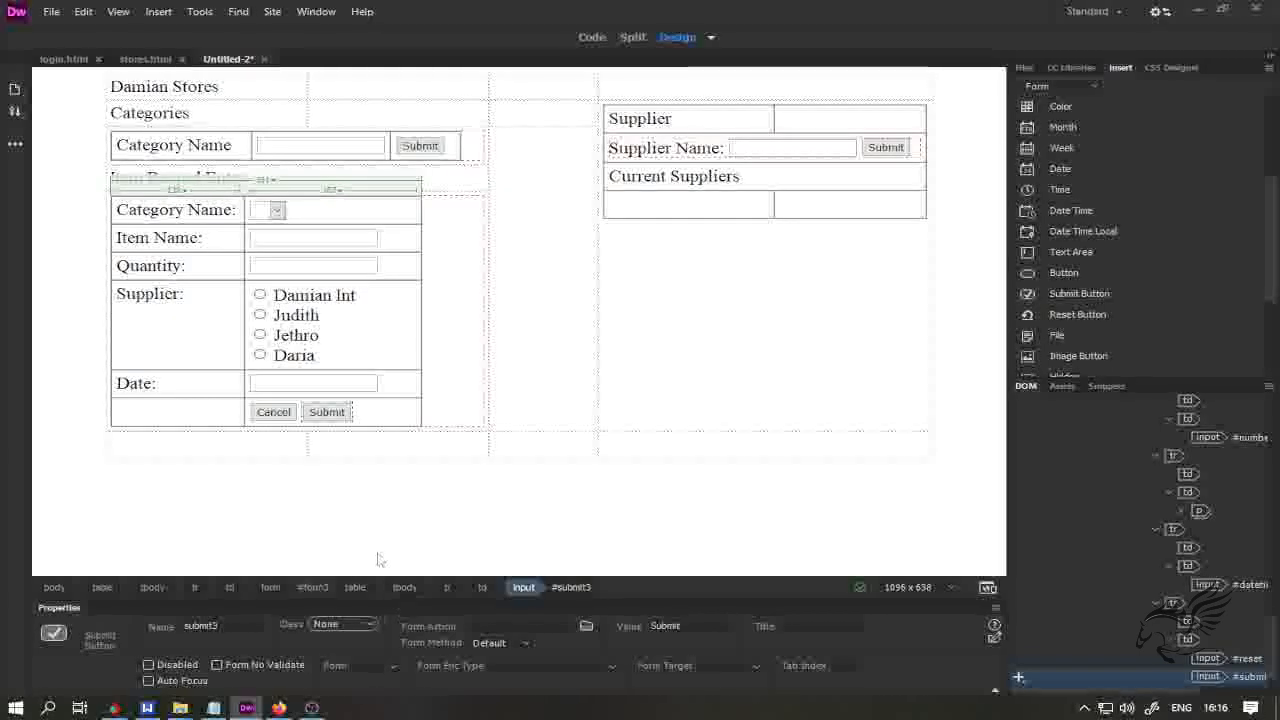
click(302, 519)
click(571, 428)
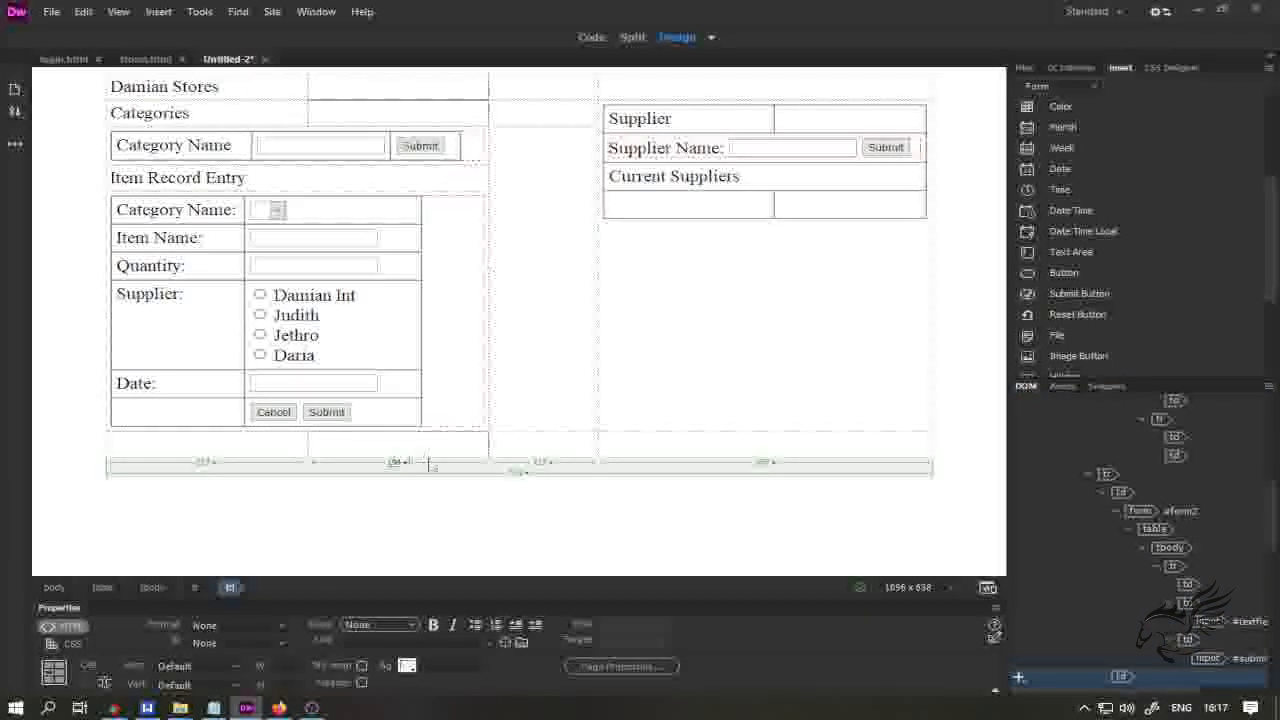
- Save the page as store manager.html in the myapps folder on the desktop
click(51, 14)
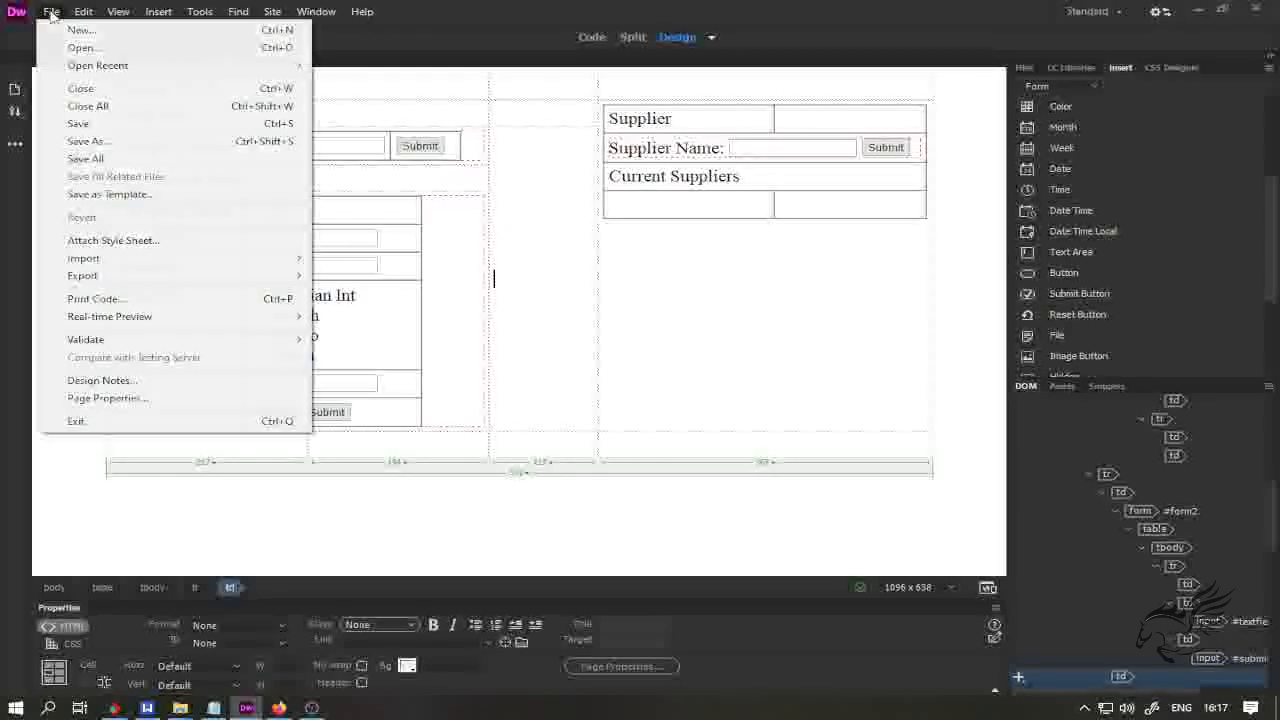
click(100, 146)
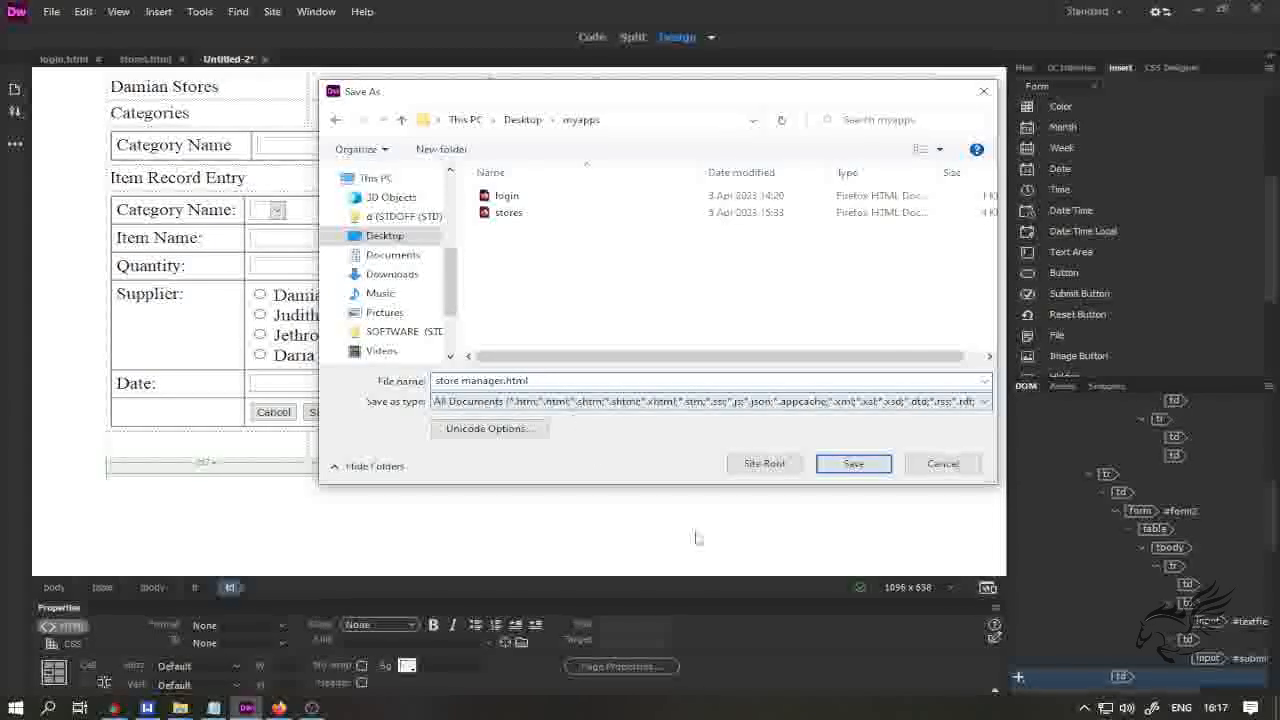
click(852, 465)
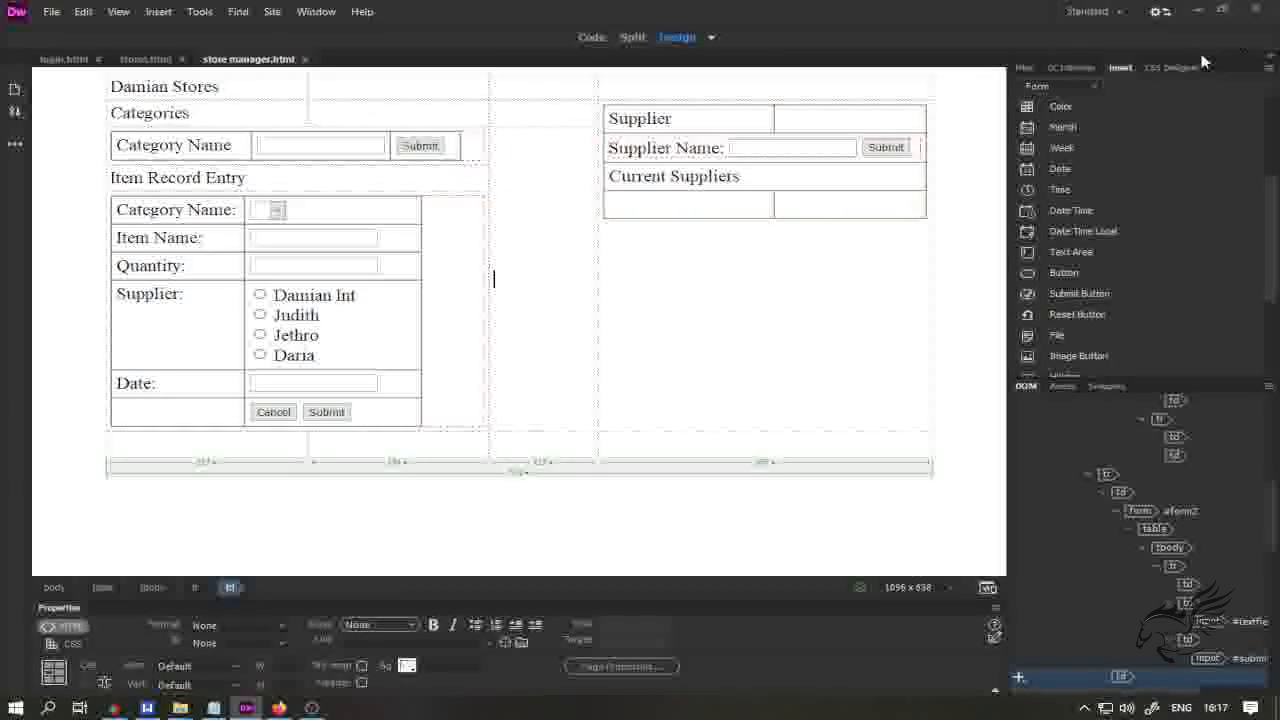
- Open the store manager page from the desktop's myapps folder in Firefox to check how the forms render
click(1198, 10)
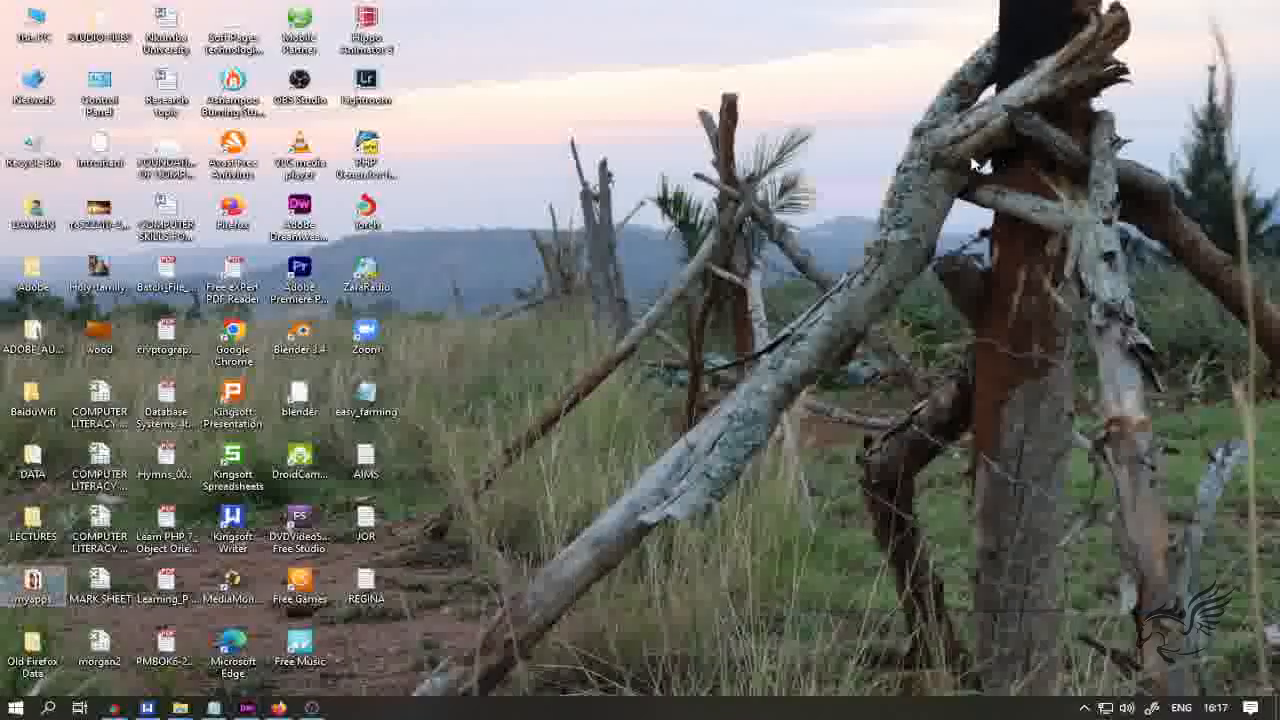
double_click(22, 598)
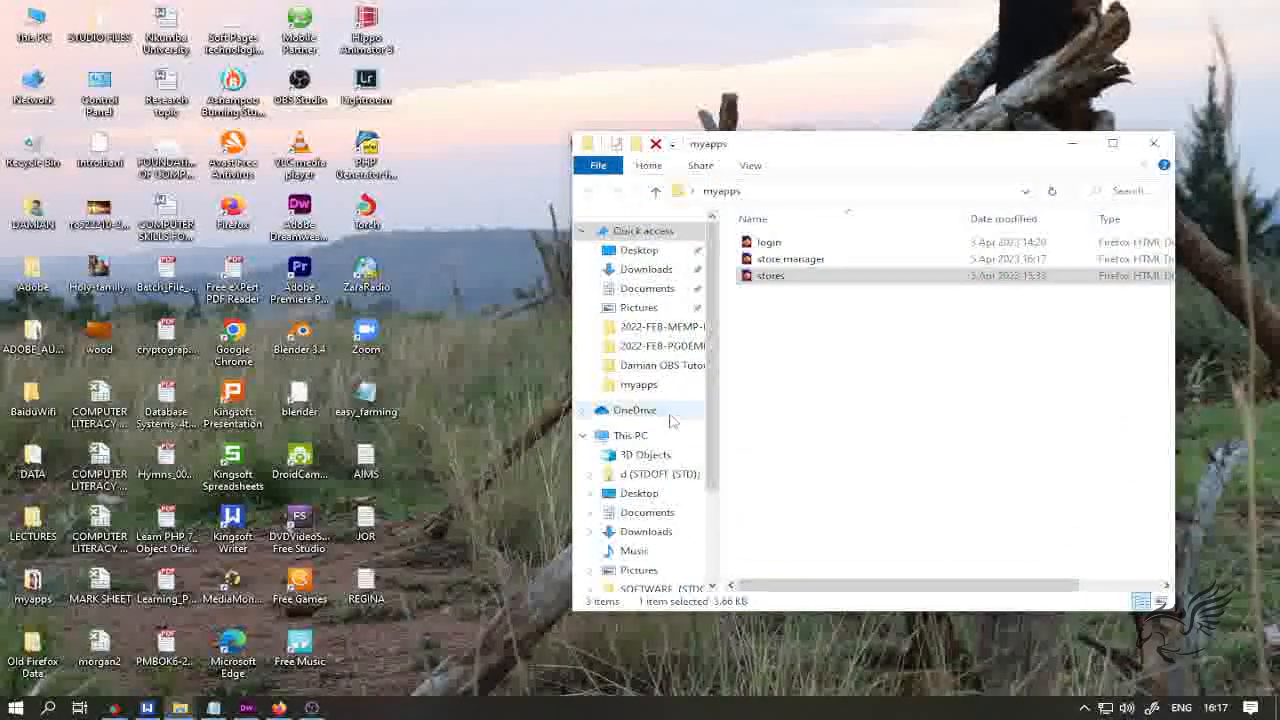
double_click(778, 262)
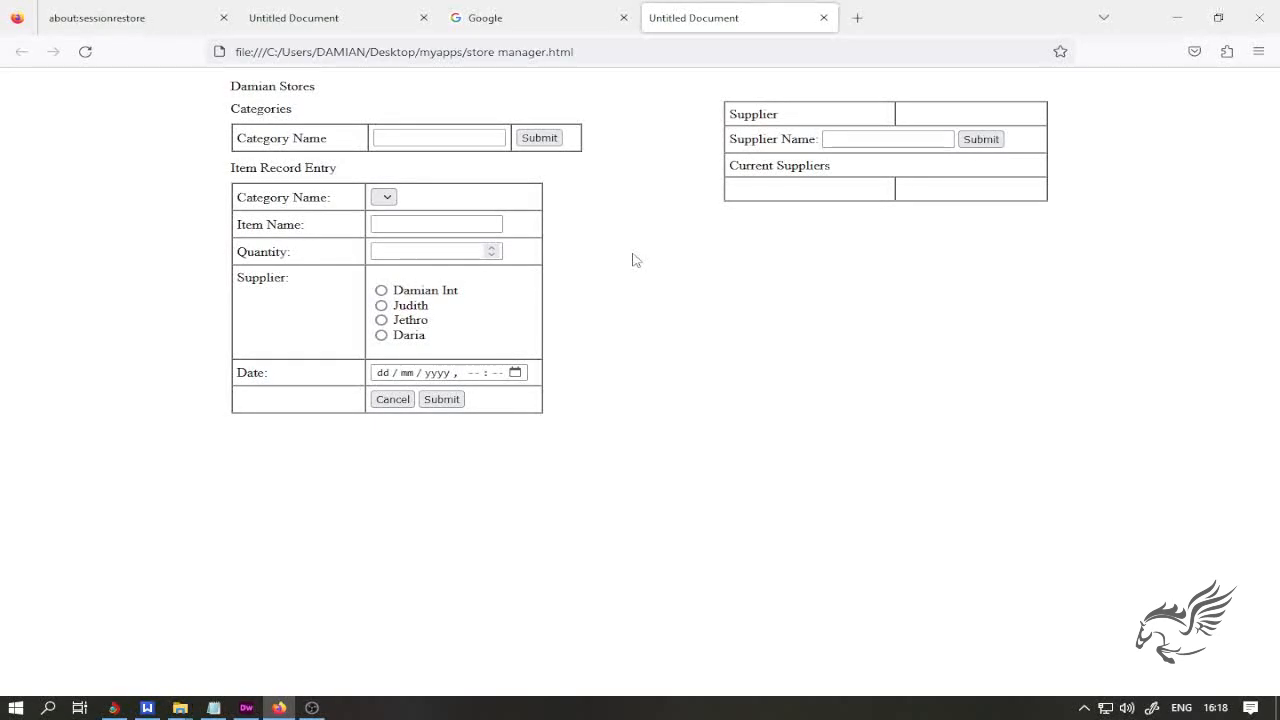
- Return to Dreamweaver and split the tall empty cell between the item entry form and the Supplier table into 3 rows
click(247, 708)
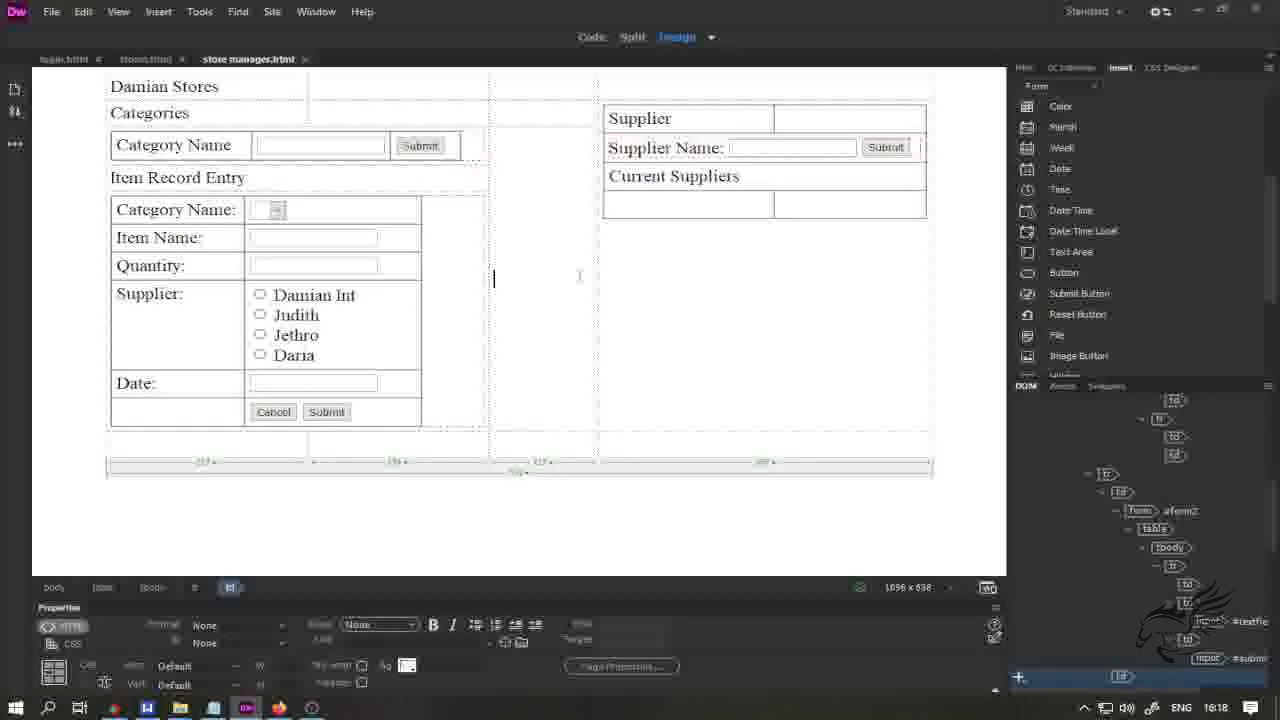
right_click(538, 313)
mouse_move(560, 318)
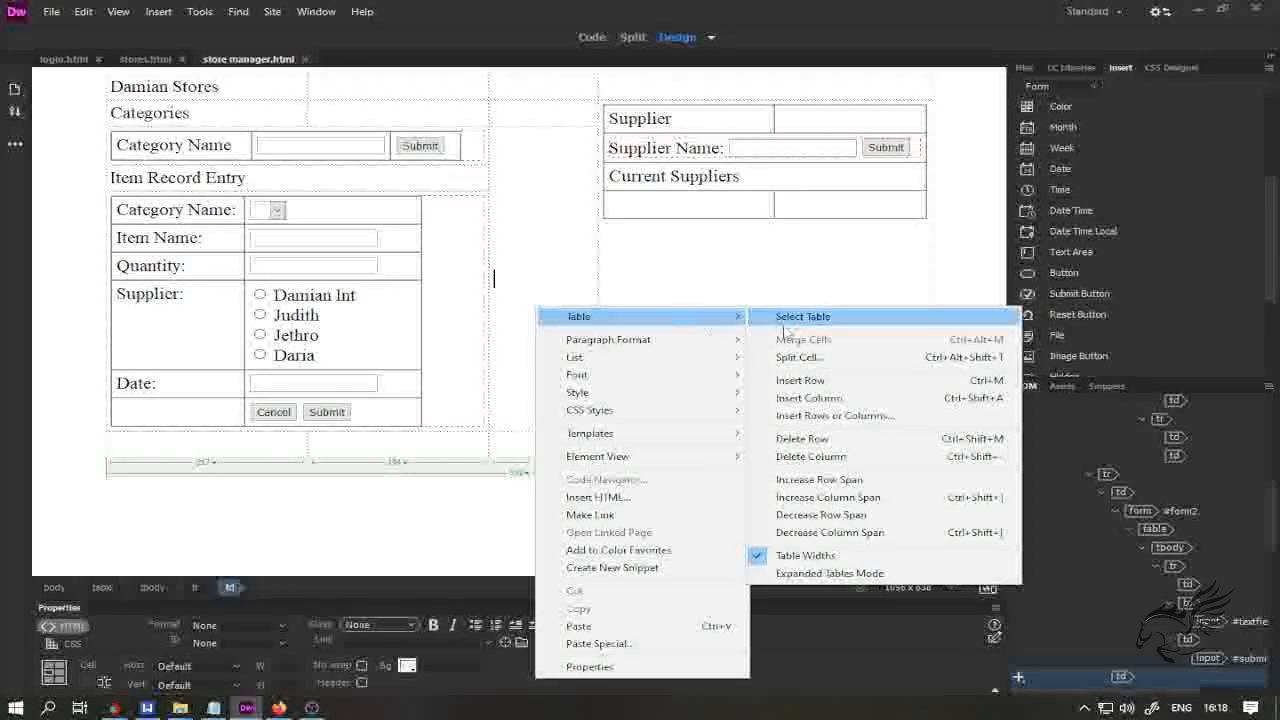
click(800, 357)
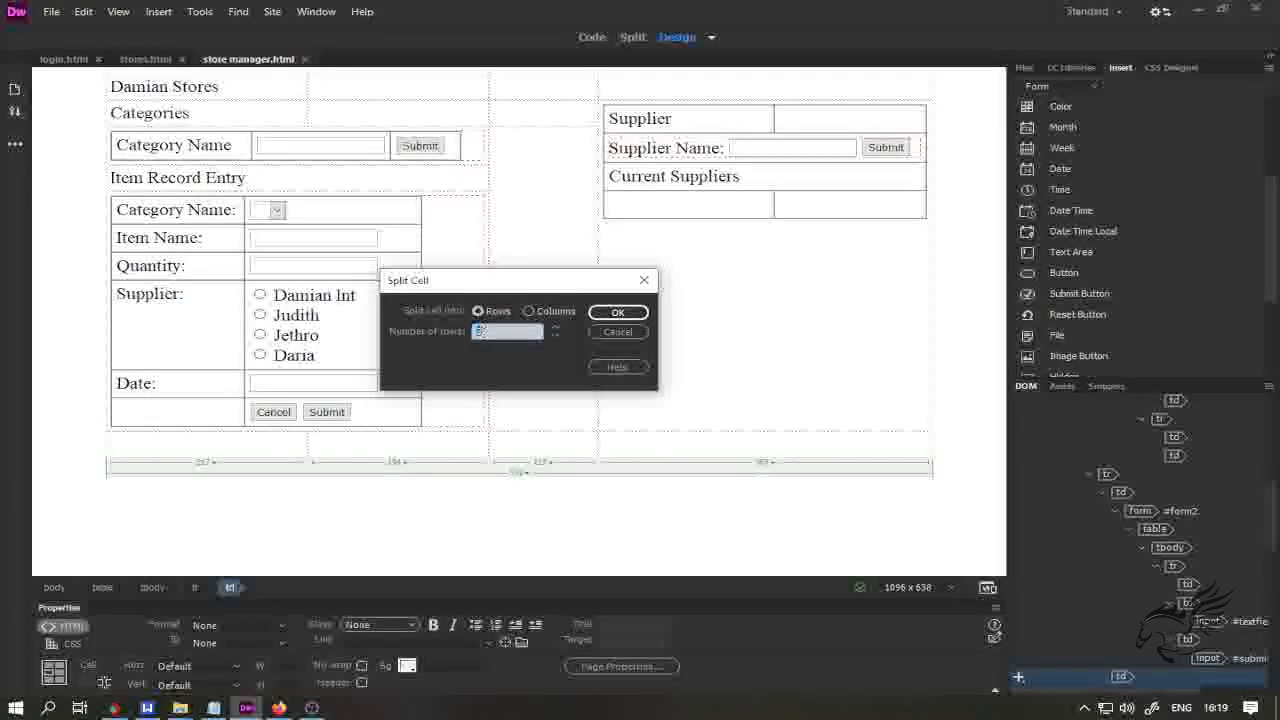
text(3)
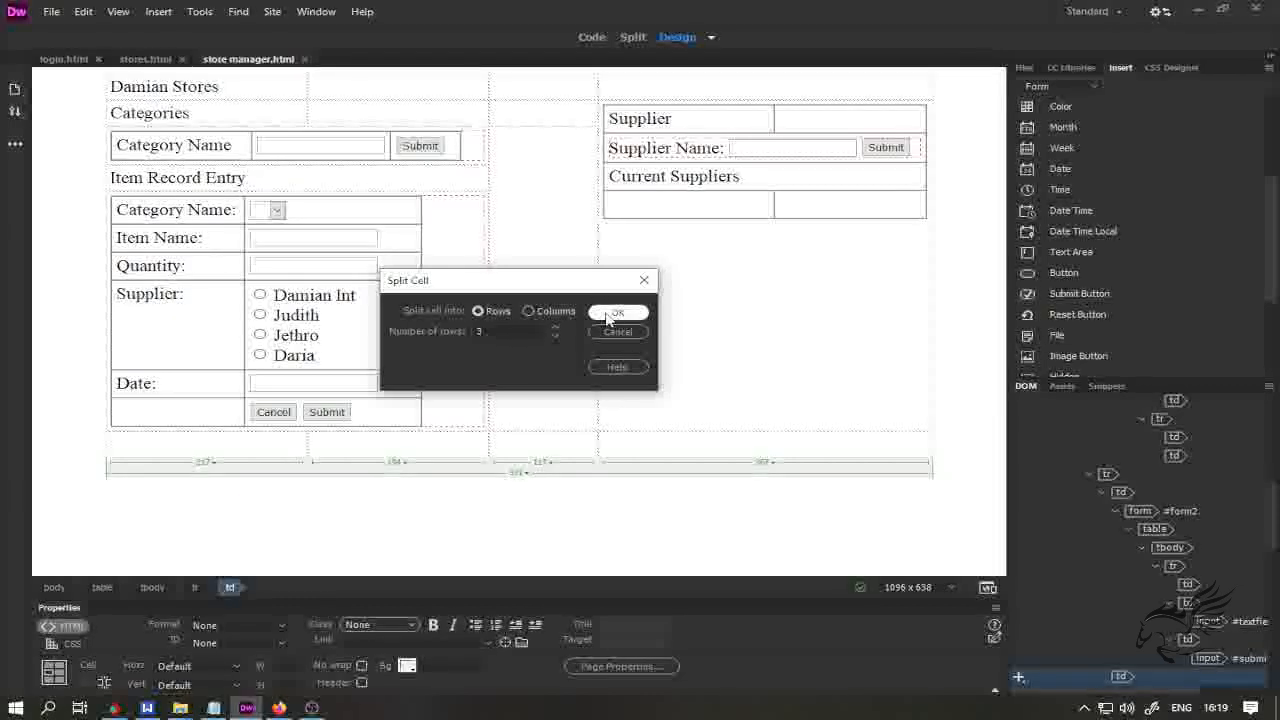
click(606, 317)
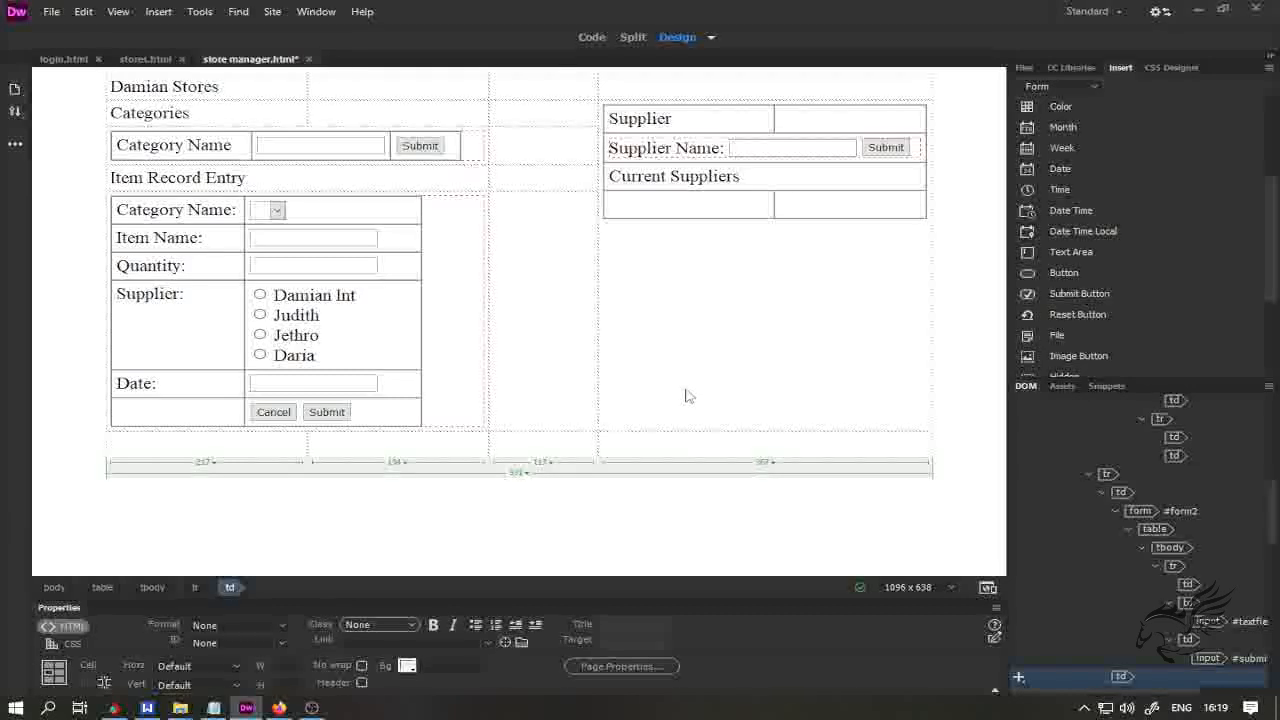
- Widen the page's outer layout table to about 1138 pixels
click(556, 178)
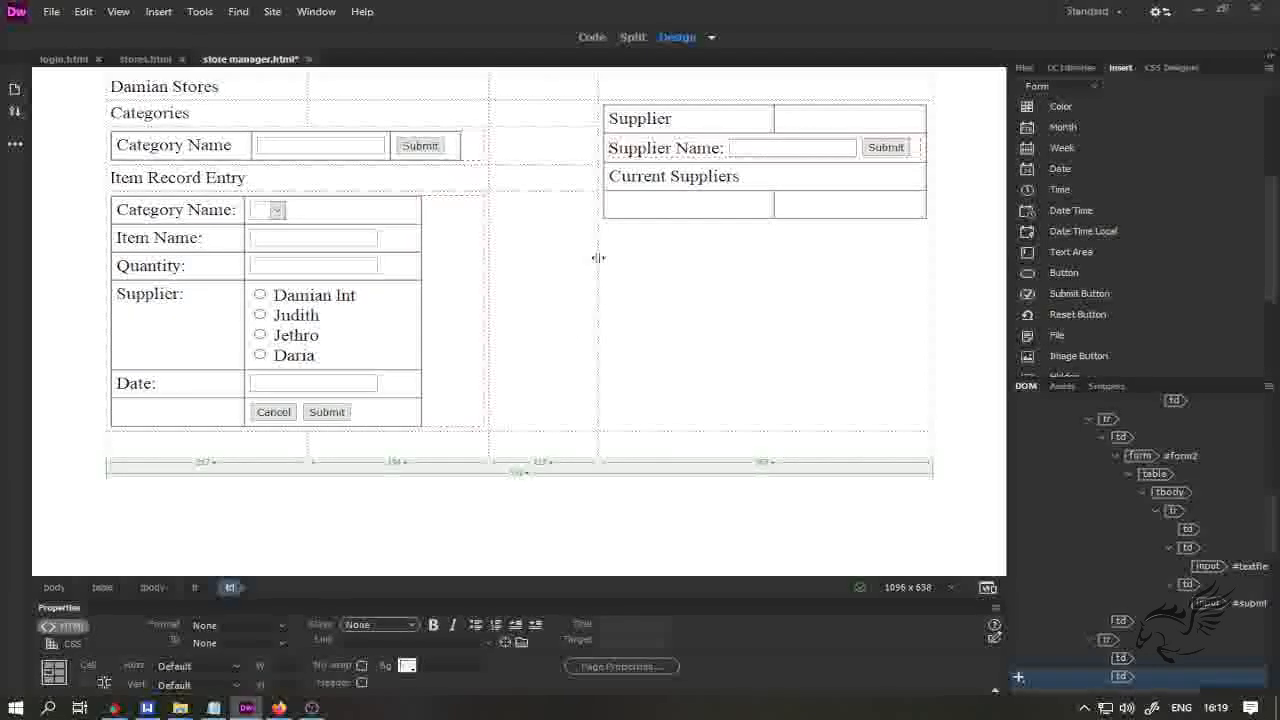
click(598, 258)
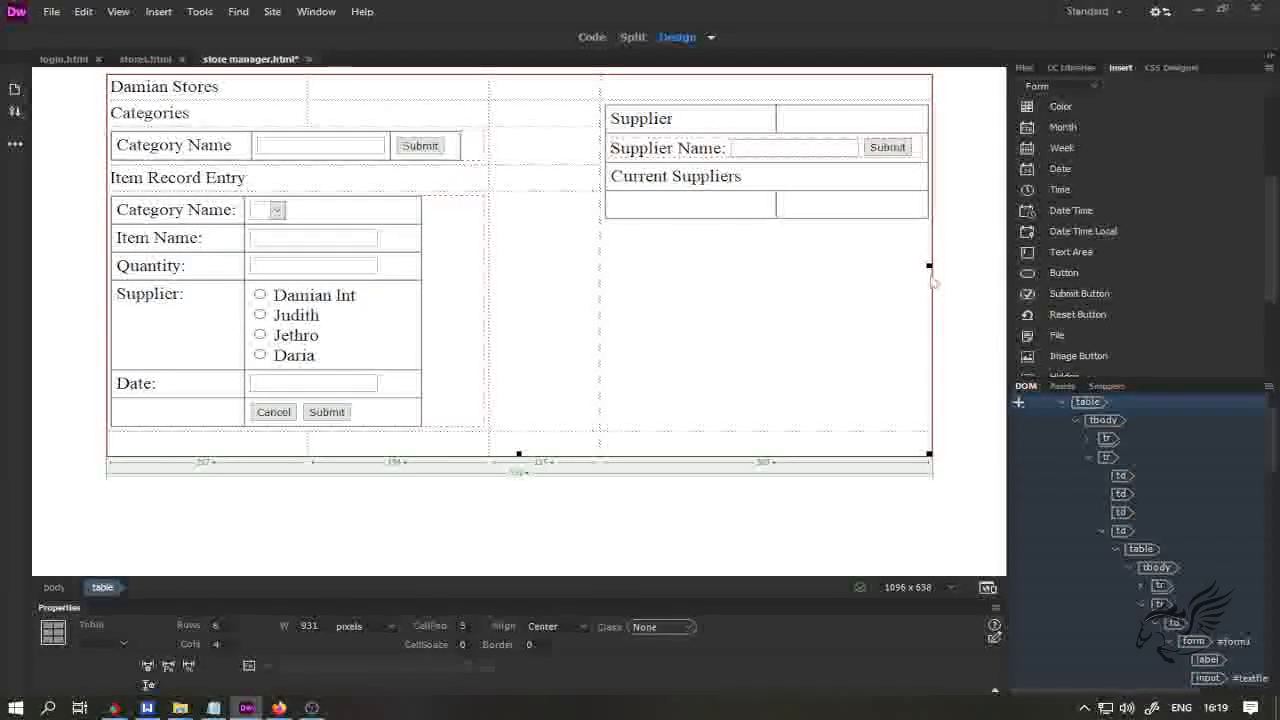
drag(937, 260, 986, 238)
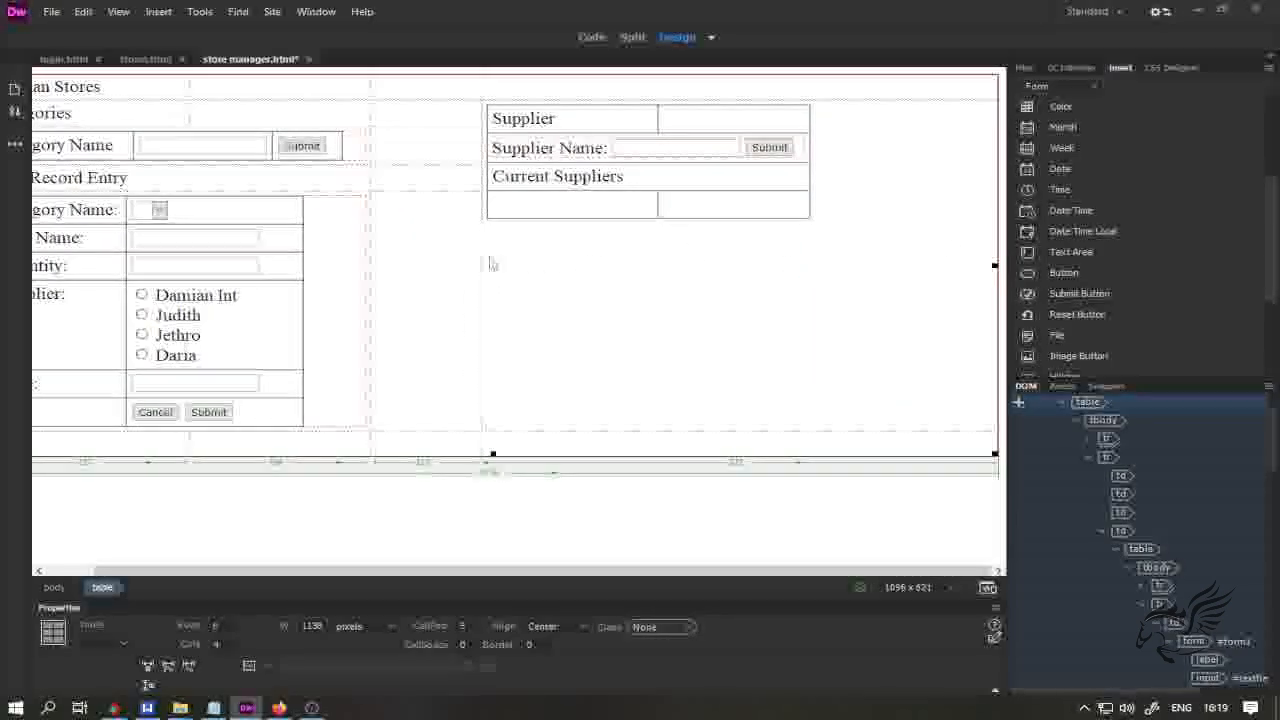
- Widen the outer table's empty third column towards the Supplier table and slightly narrow the second column
drag(483, 254, 677, 243)
click(468, 279)
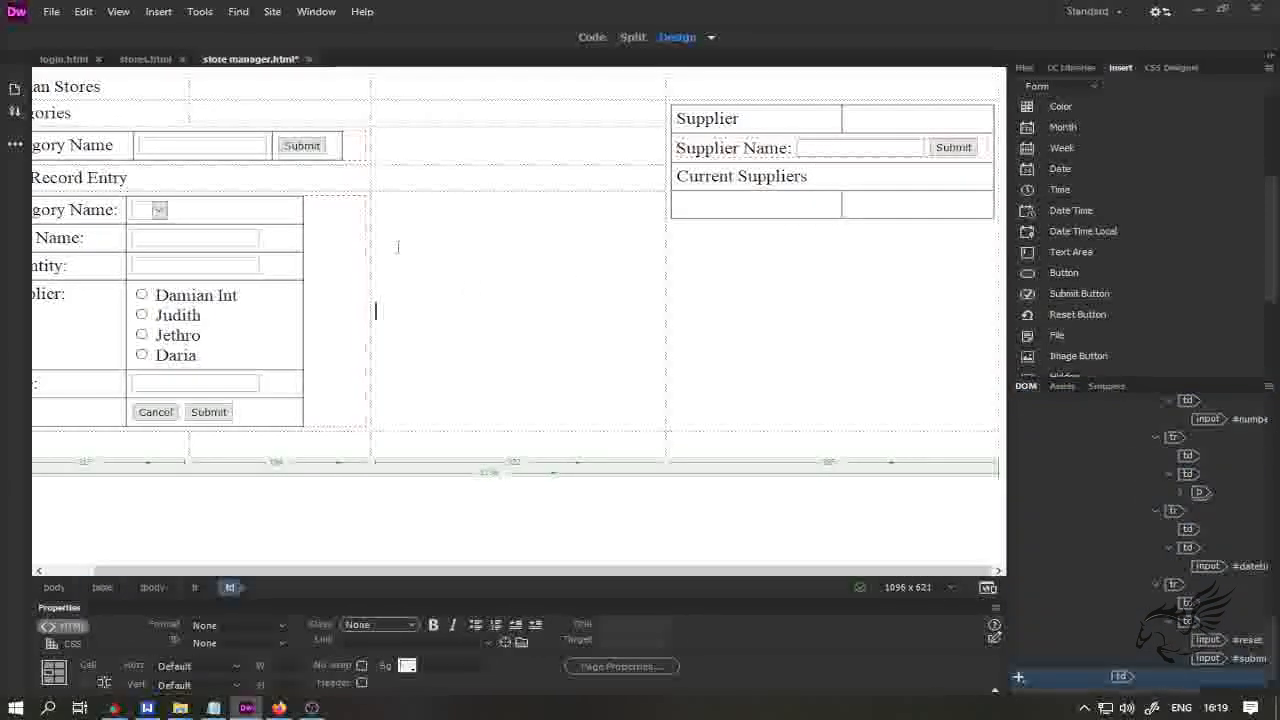
drag(370, 238, 354, 237)
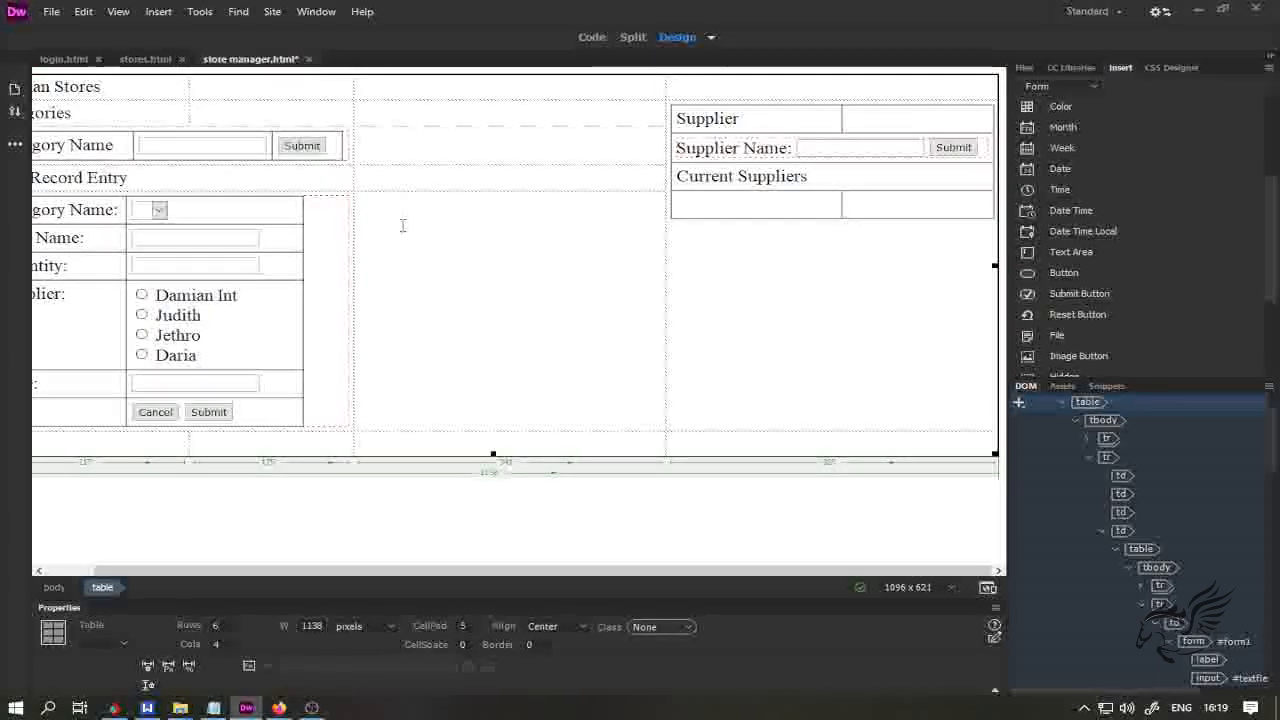
scroll(440, 270, left, 2)
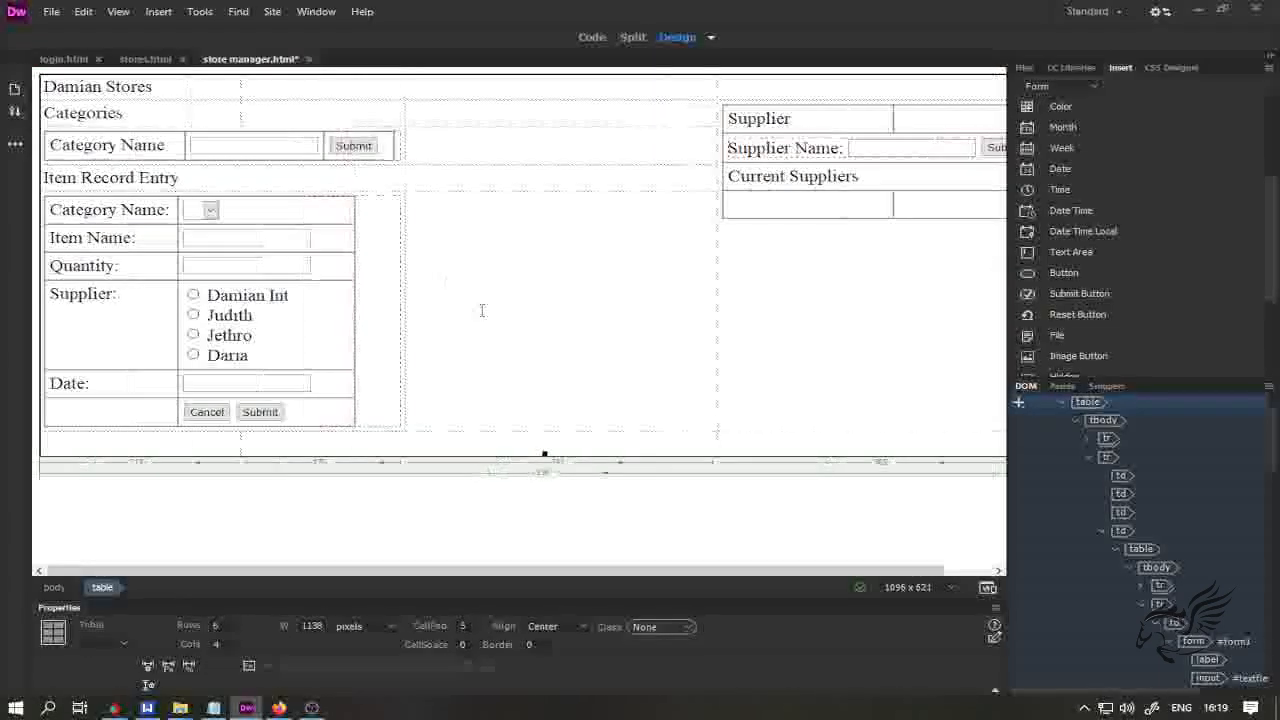
- Enter the heading "Items Record" in the cell beside "Item Record Entry"
click(445, 177)
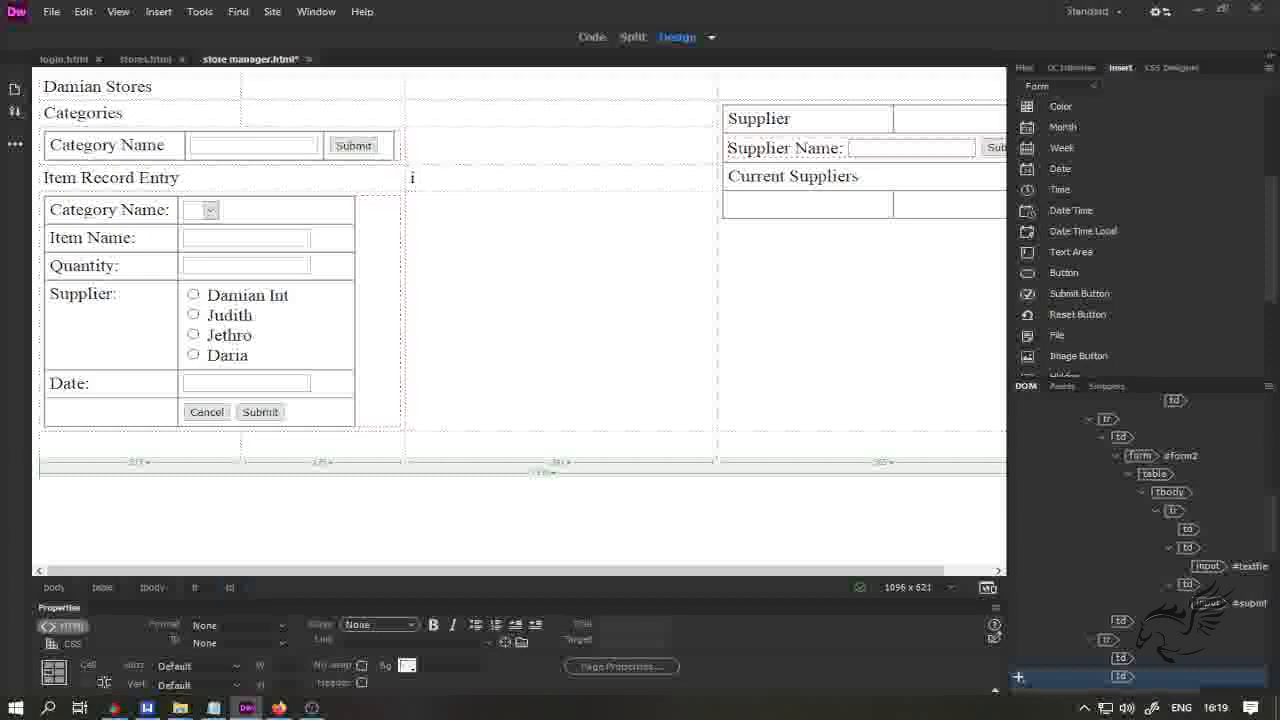
text(Iter)
key(BackSpace)
text(m)
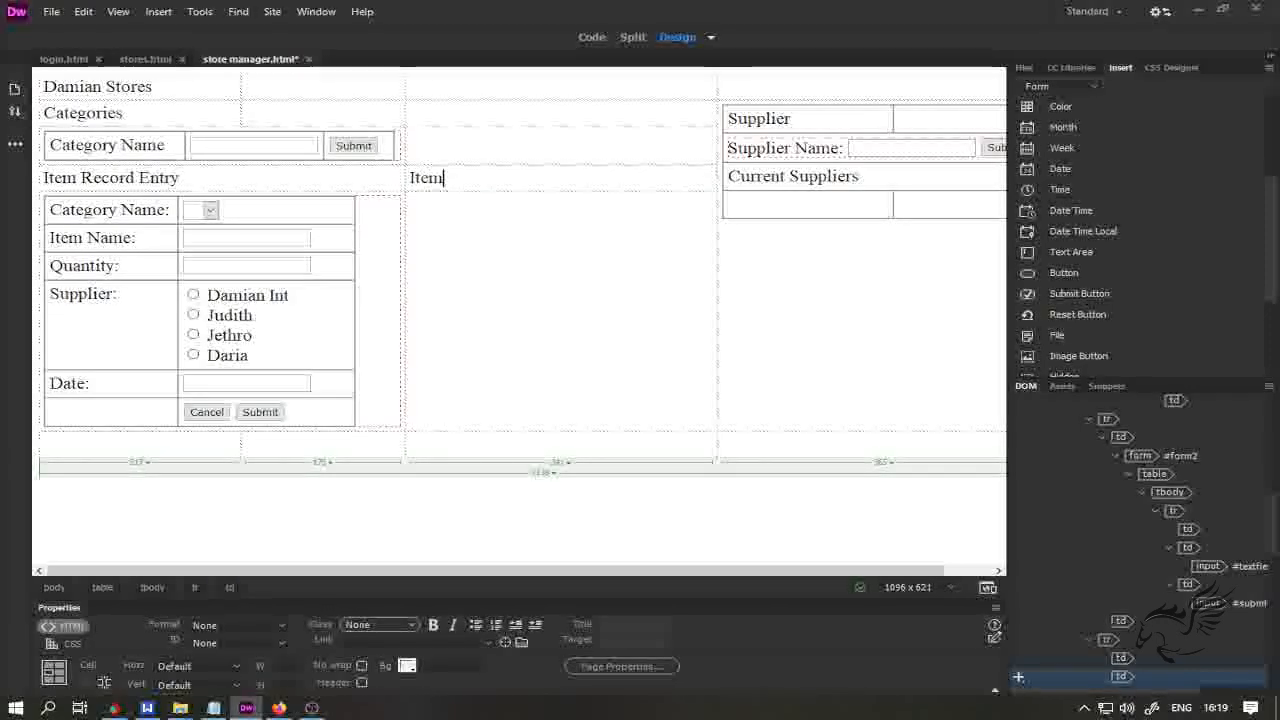
text(s Reo)
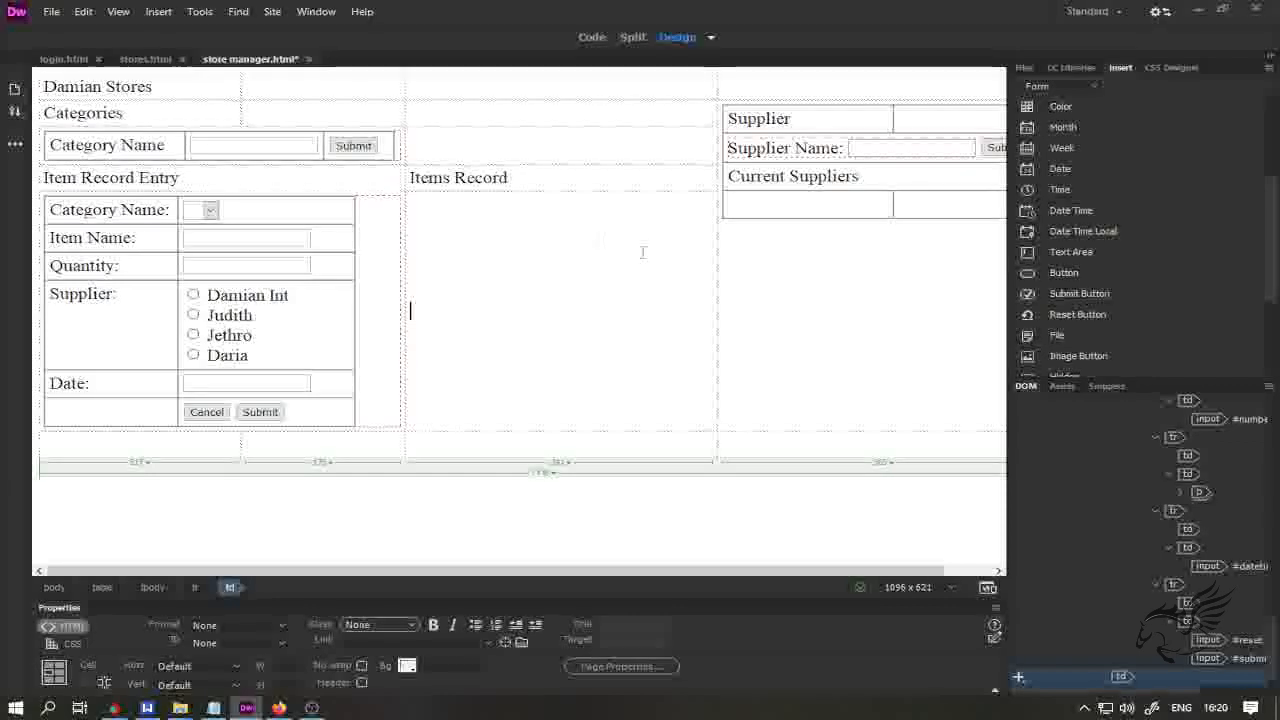
- Start inserting an HTML table in the cell below the "Items Record" heading
click(1087, 89)
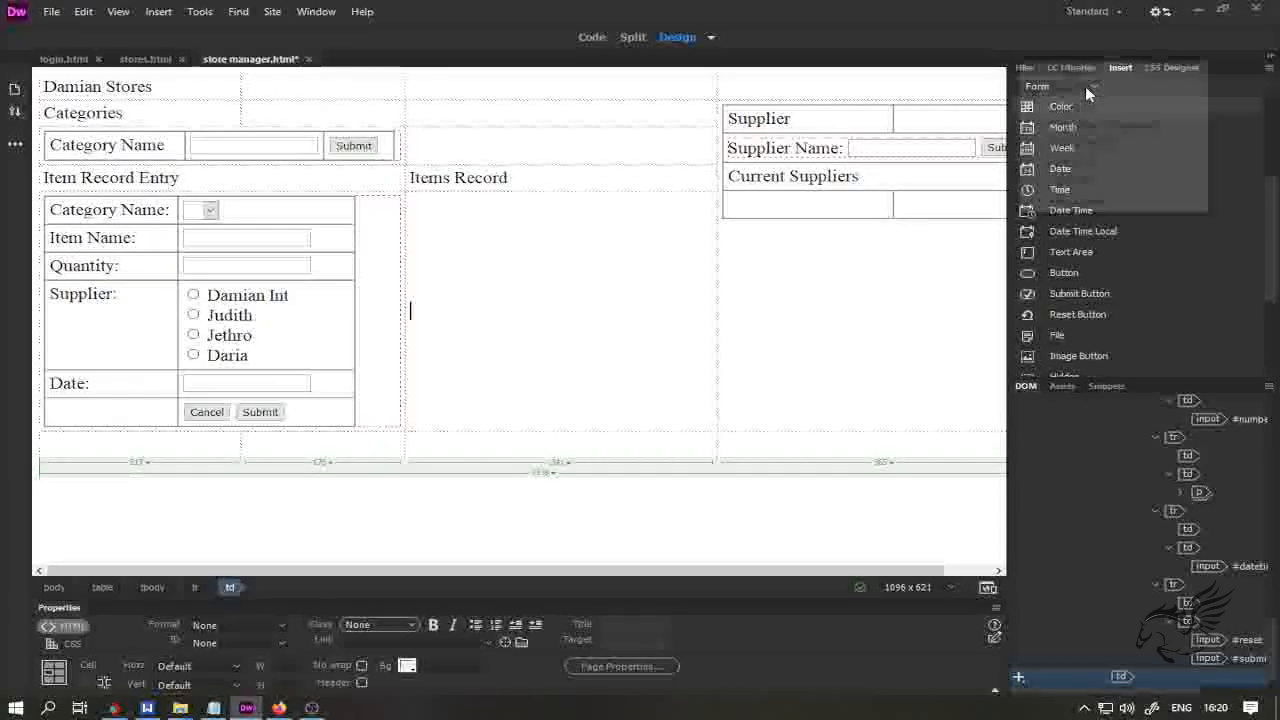
click(1068, 75)
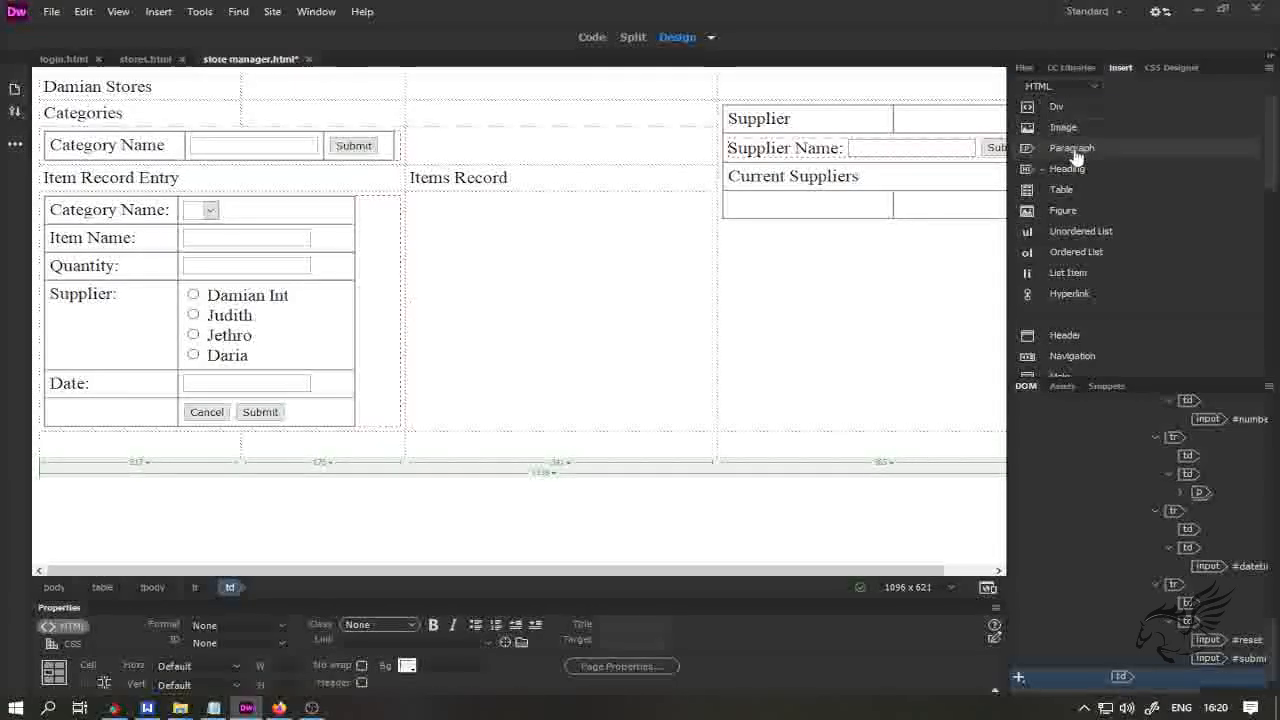
click(1060, 190)
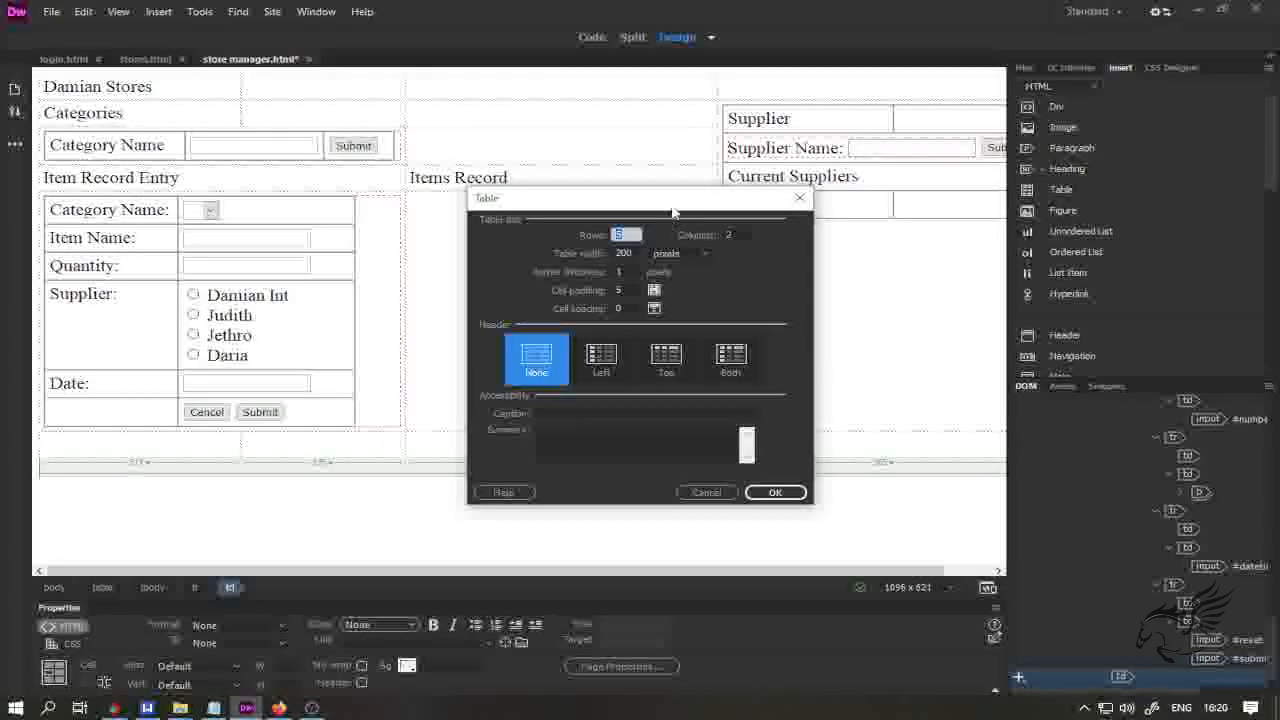
drag(672, 210, 881, 176)
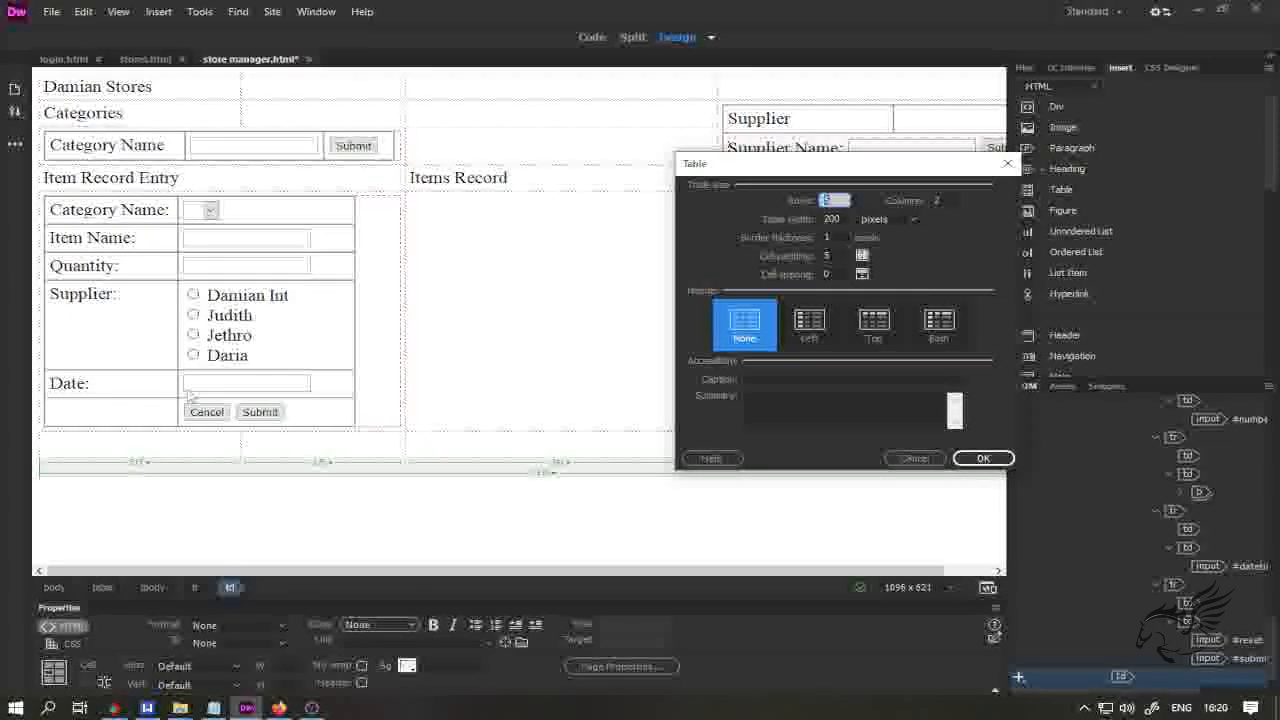
drag(704, 180, 434, 192)
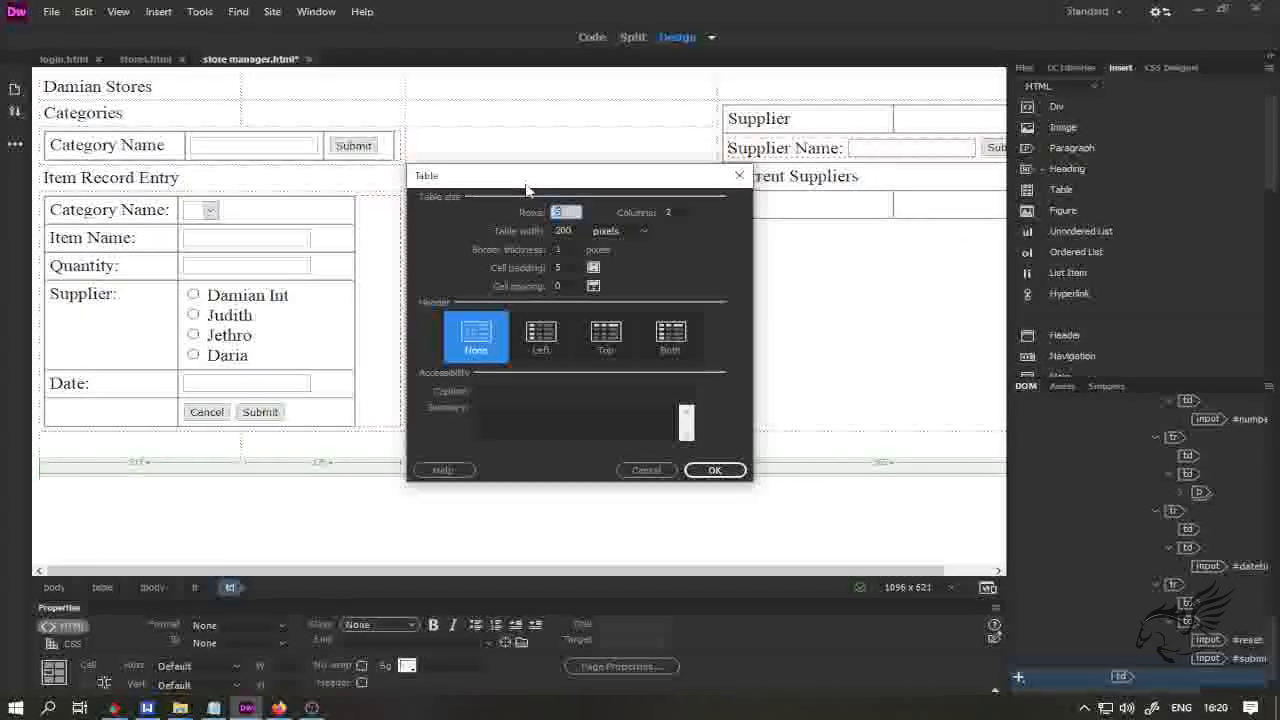
- Insert a table with 4 rows and 5 columns, 200 pixels wide, under the Items Record heading
key(Tab)
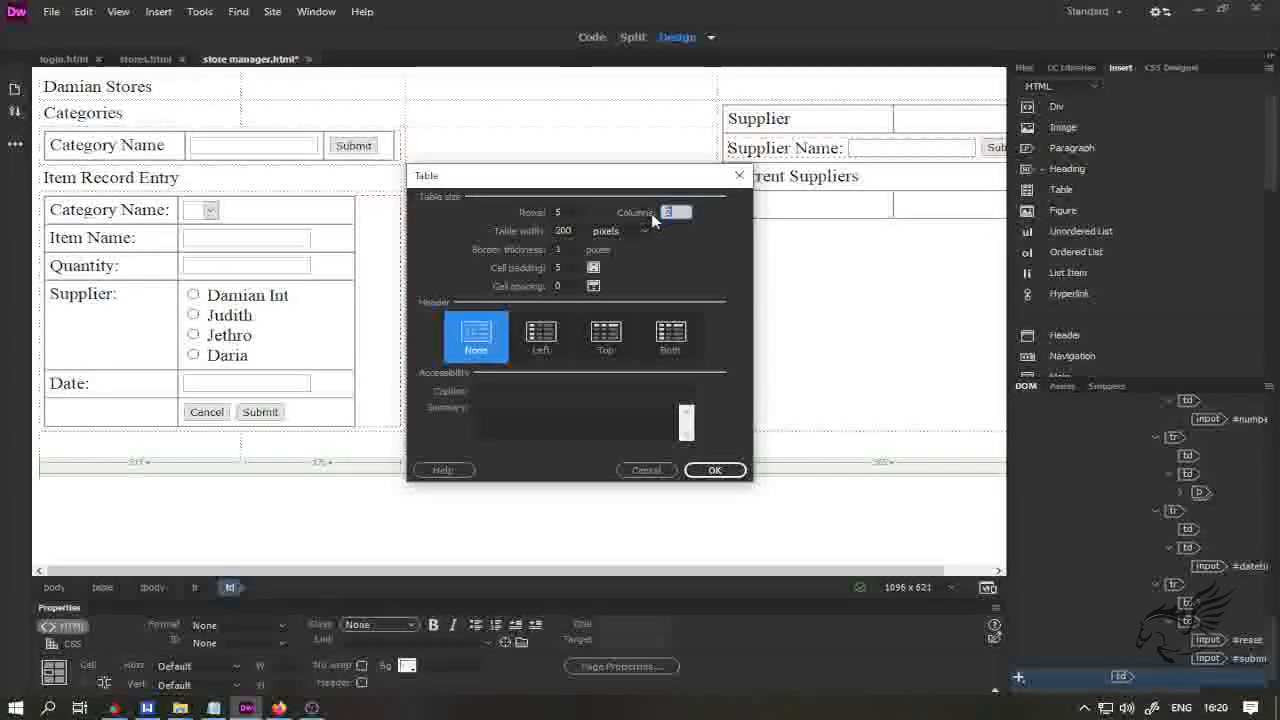
text(5)
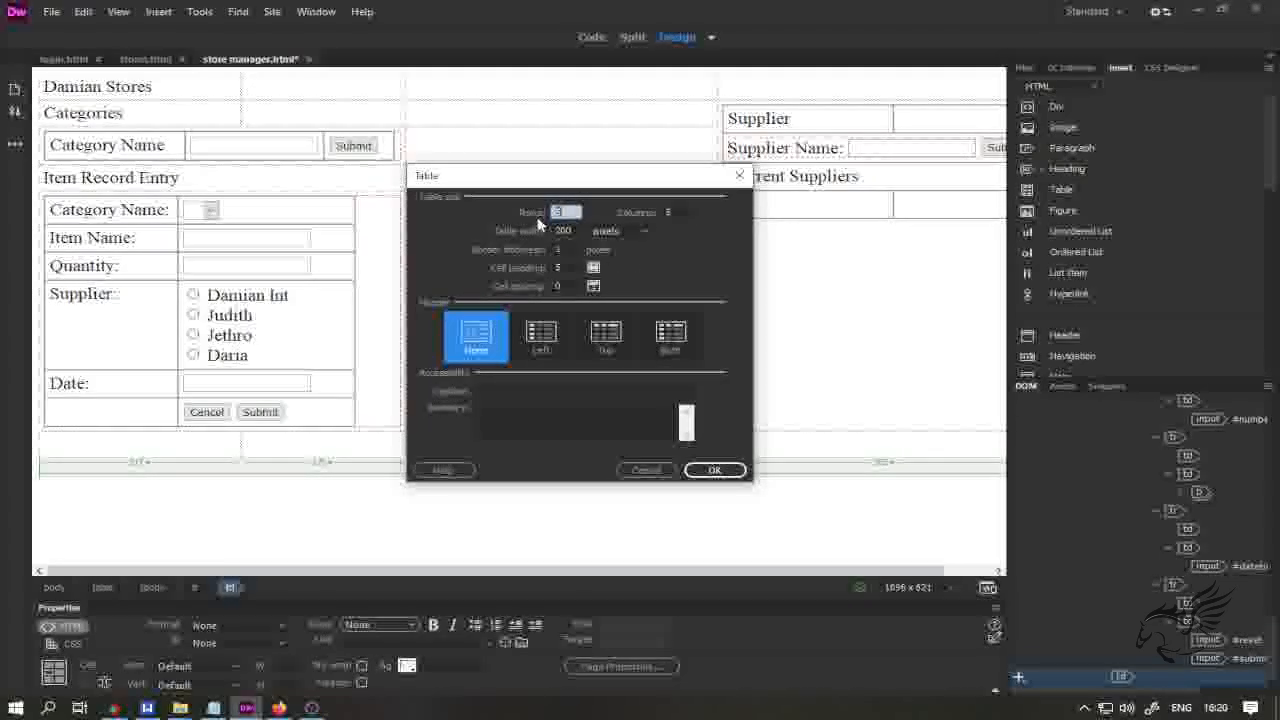
text(4)
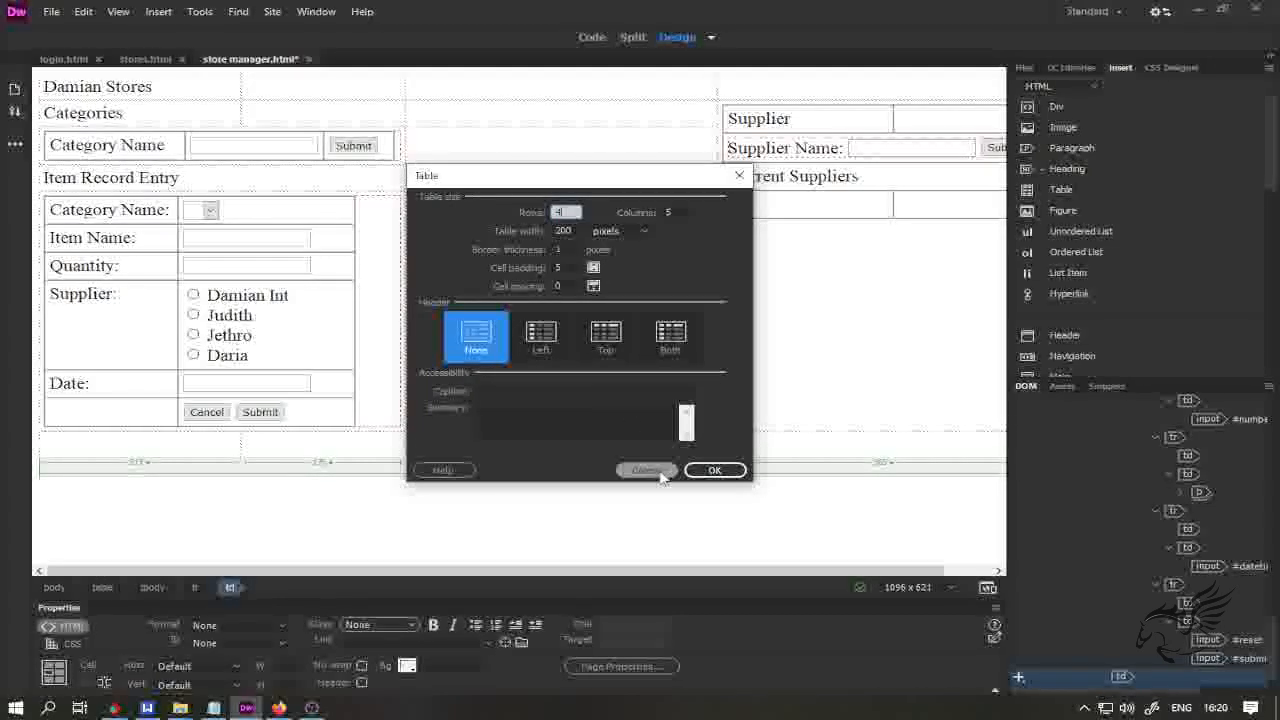
click(713, 472)
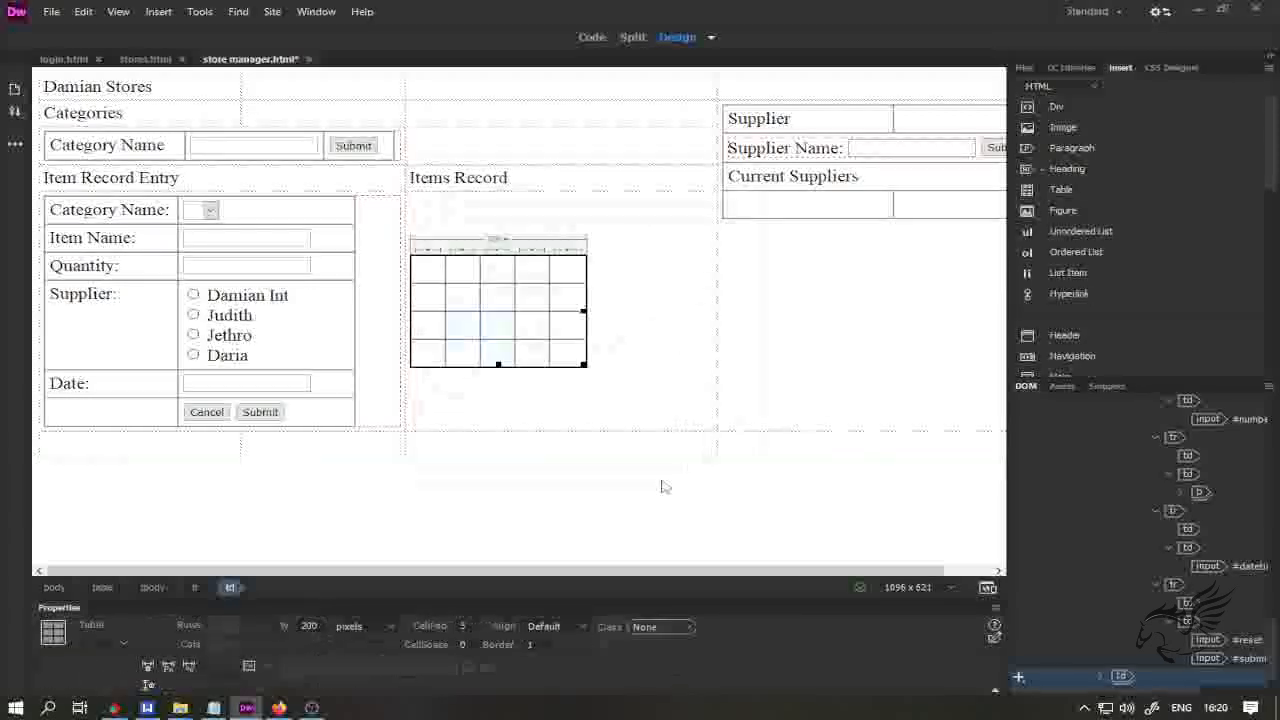
click(594, 523)
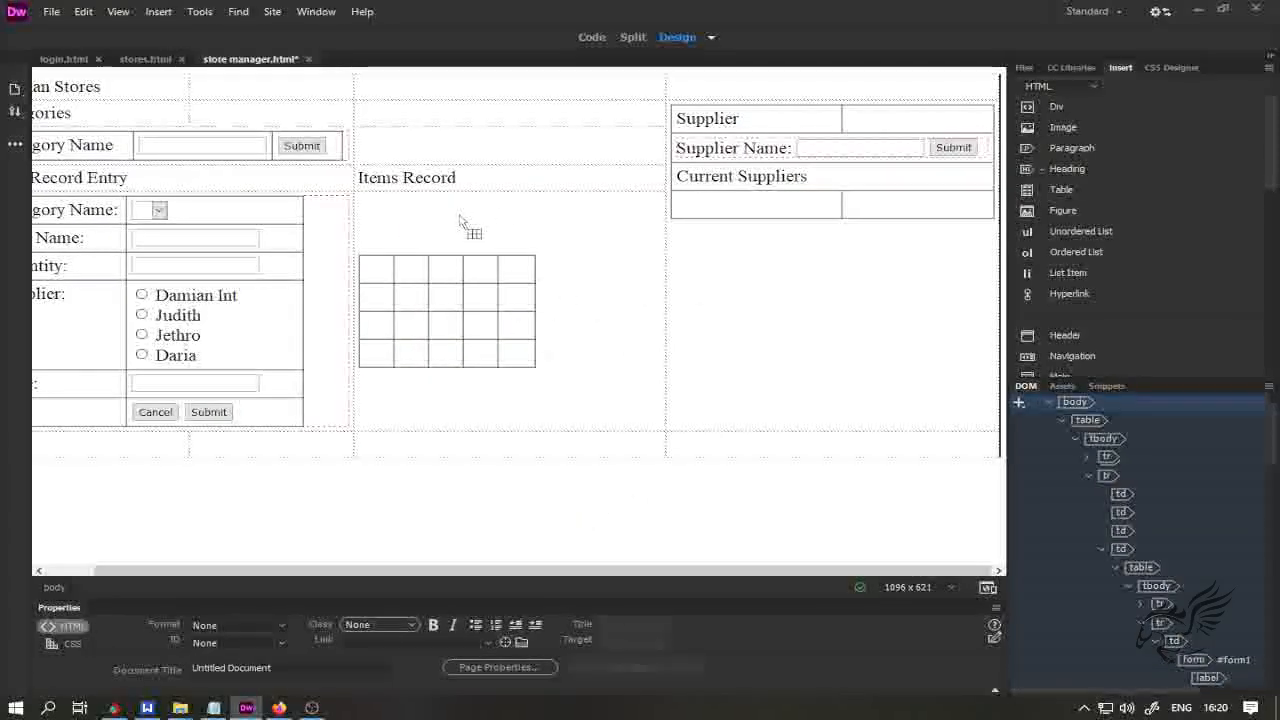
- Set the vertical alignment of the layout cell holding the new Items Record table to Top
click(588, 290)
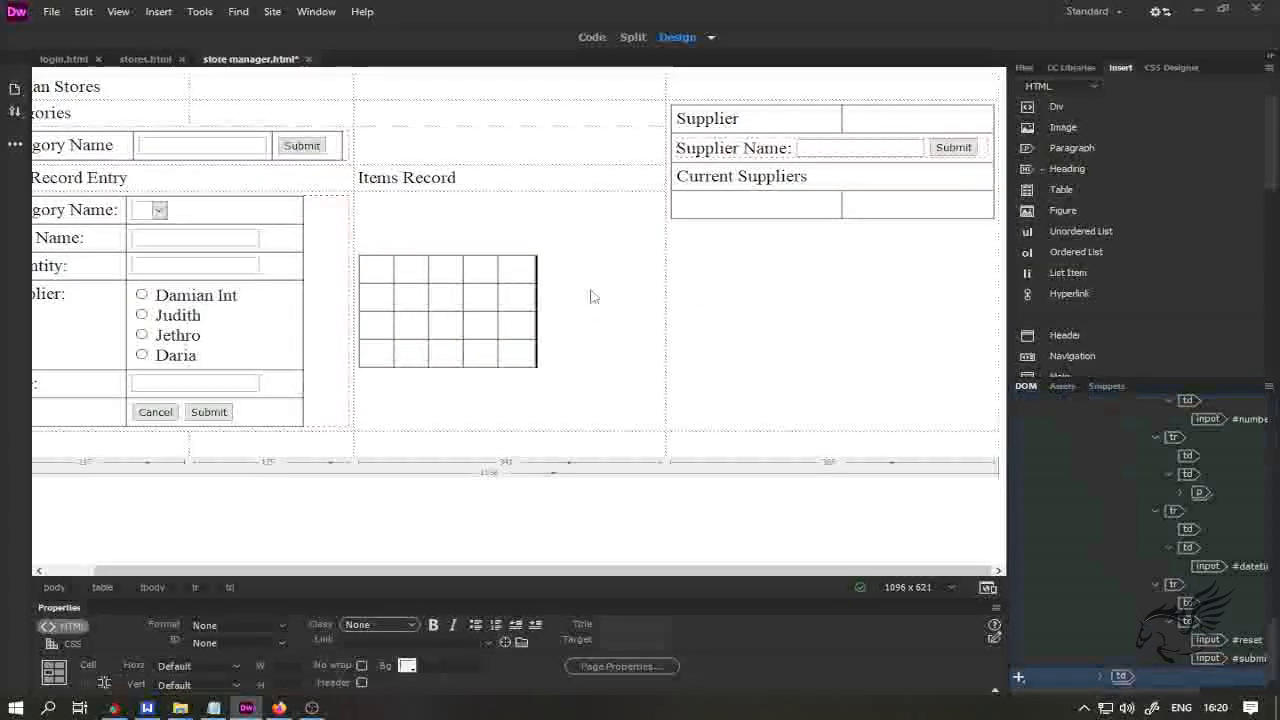
click(493, 278)
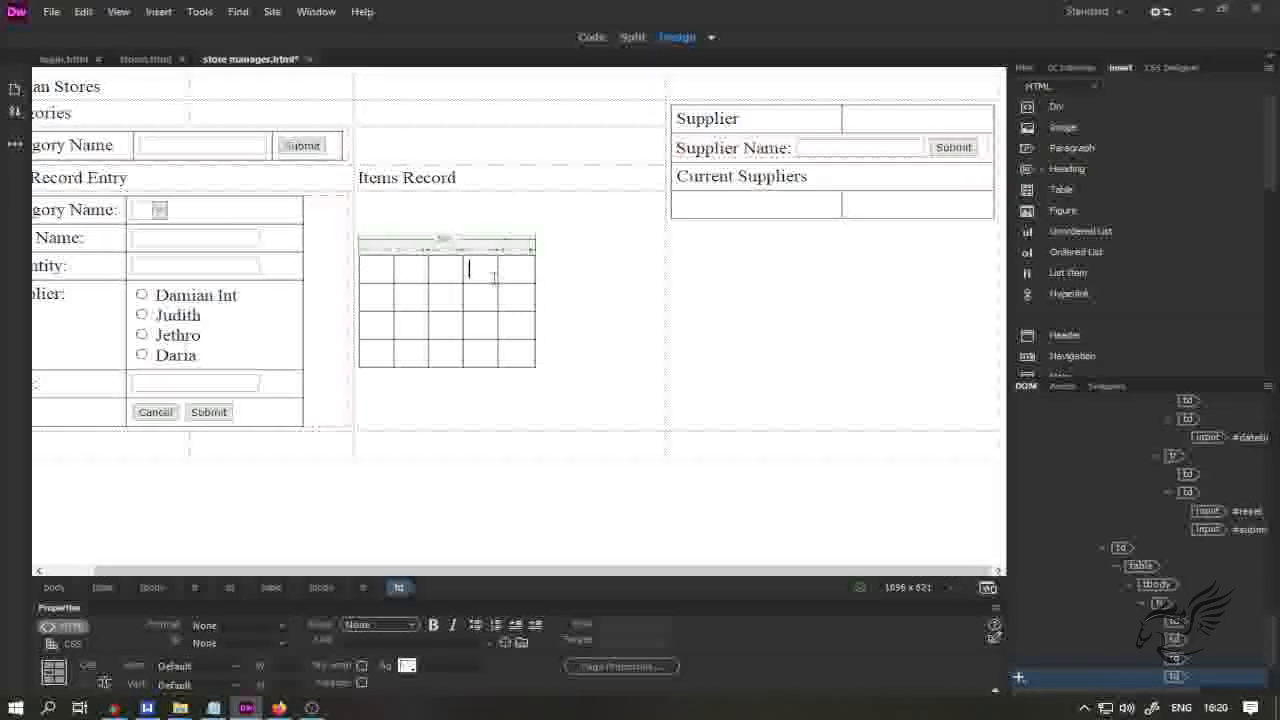
click(586, 266)
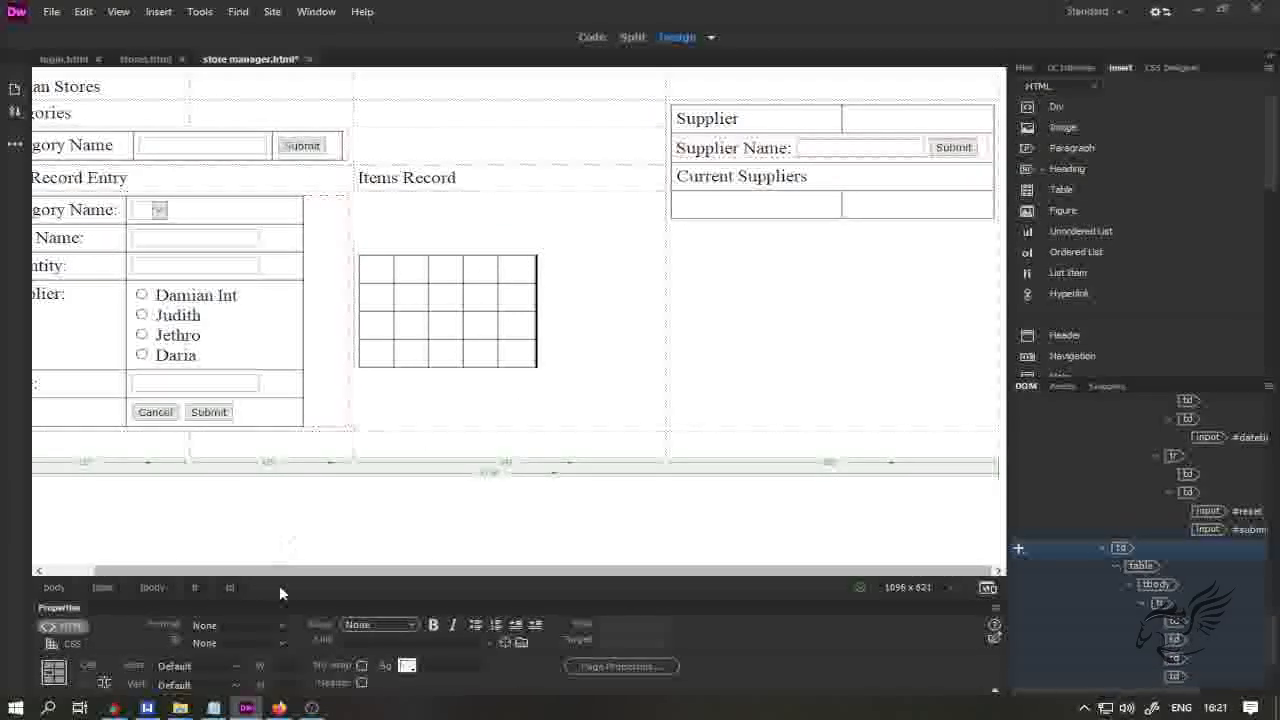
click(195, 684)
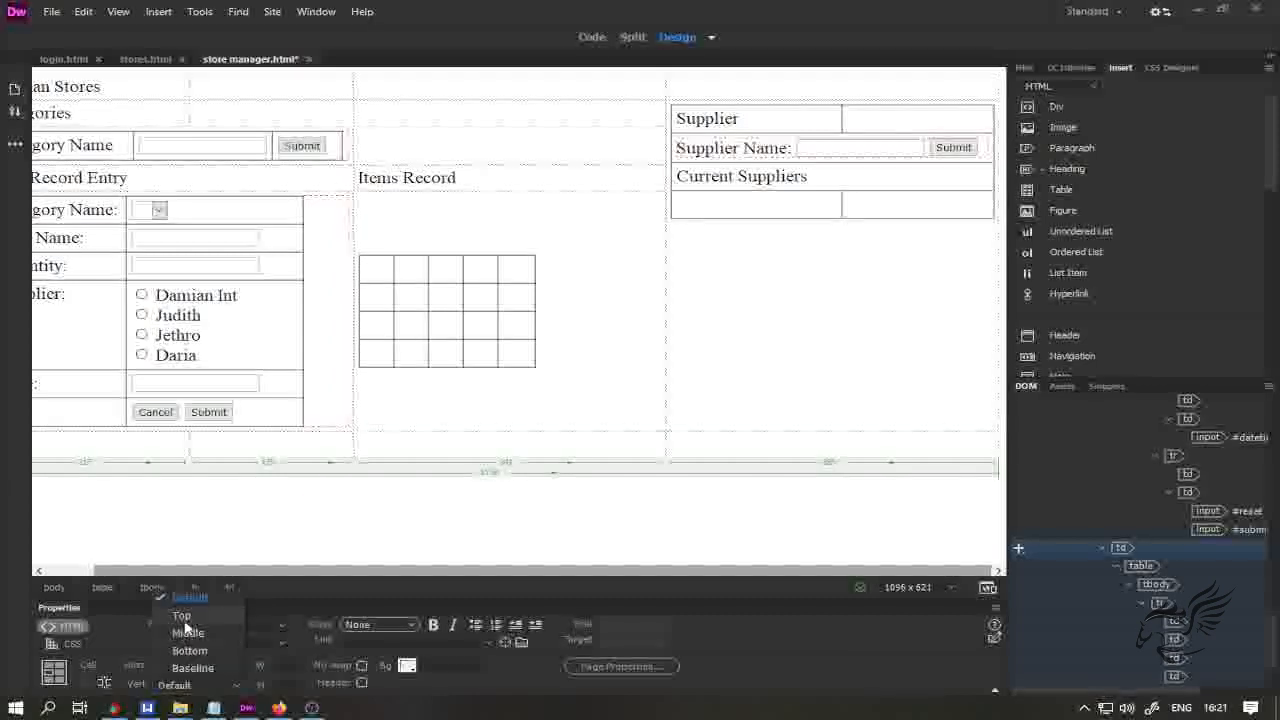
click(181, 615)
click(390, 522)
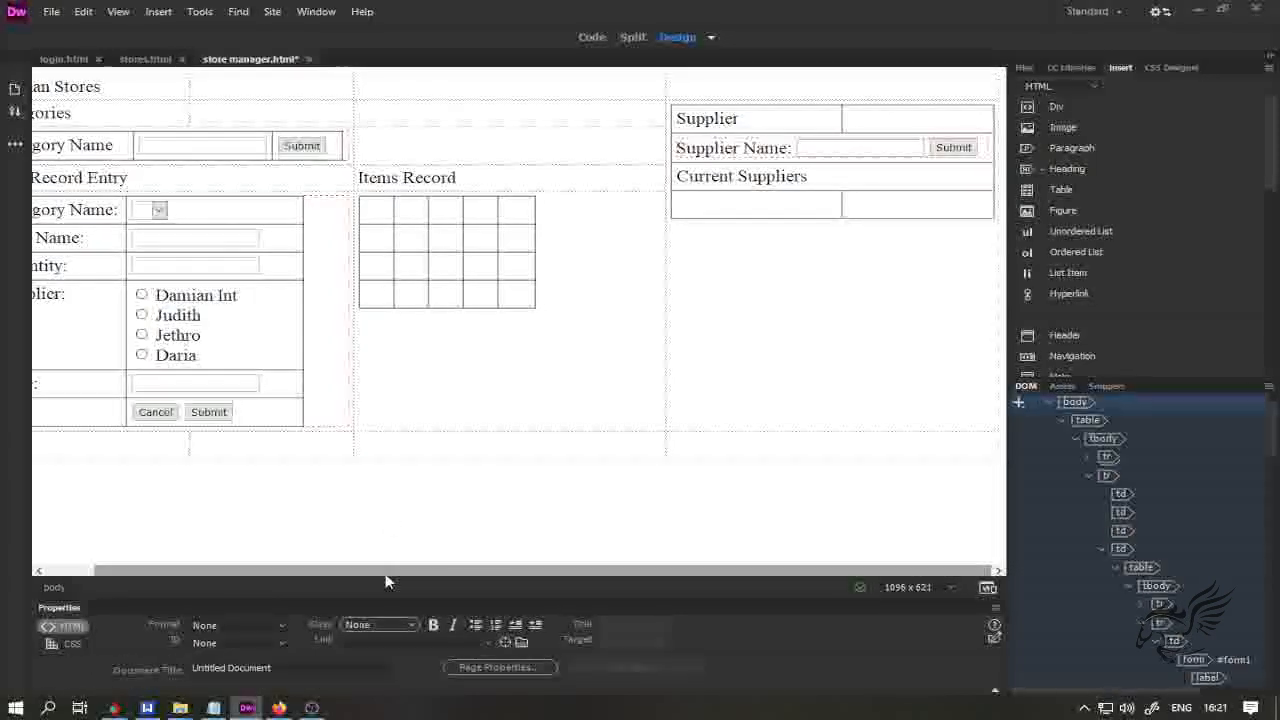
- Enter the headings "No." and "Item Name" in the first two header cells of the Items Record table and go to the third
drag(386, 571, 243, 571)
click(441, 222)
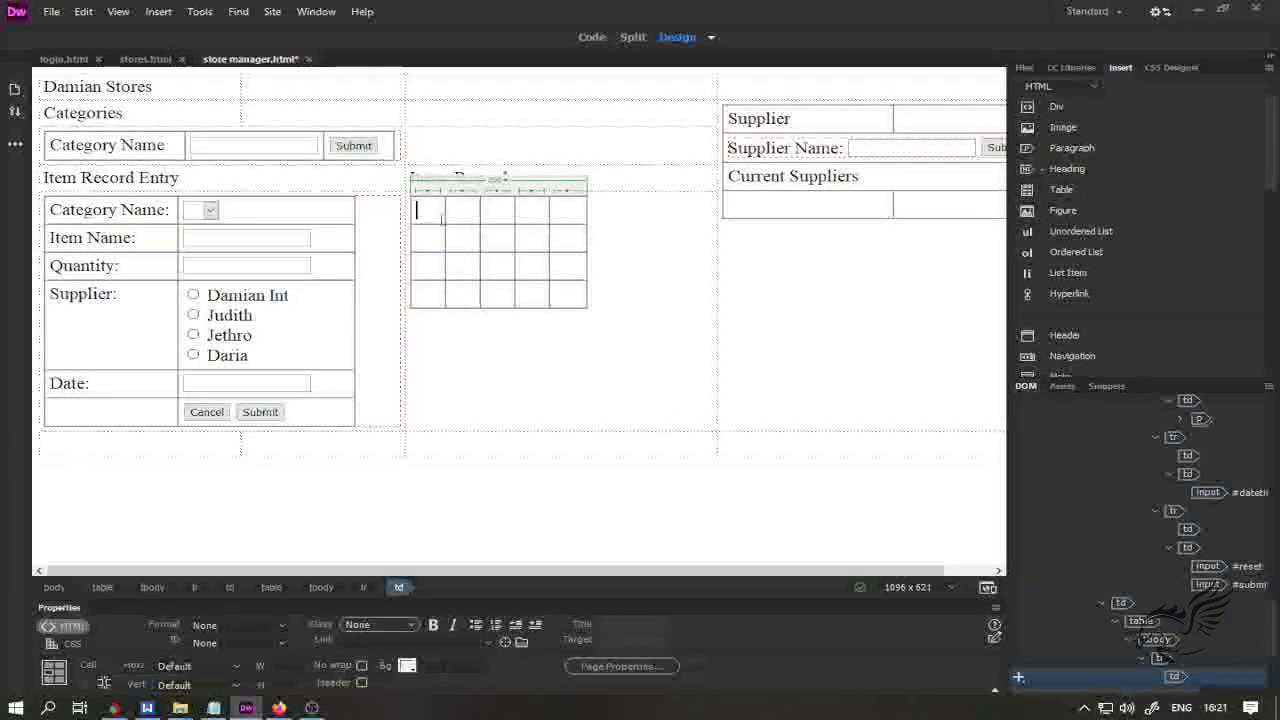
text(No.)
mouse_move(445, 215)
mouse_down()
mouse_move(491, 215)
mouse_move(441, 215)
mouse_up()
click(469, 215)
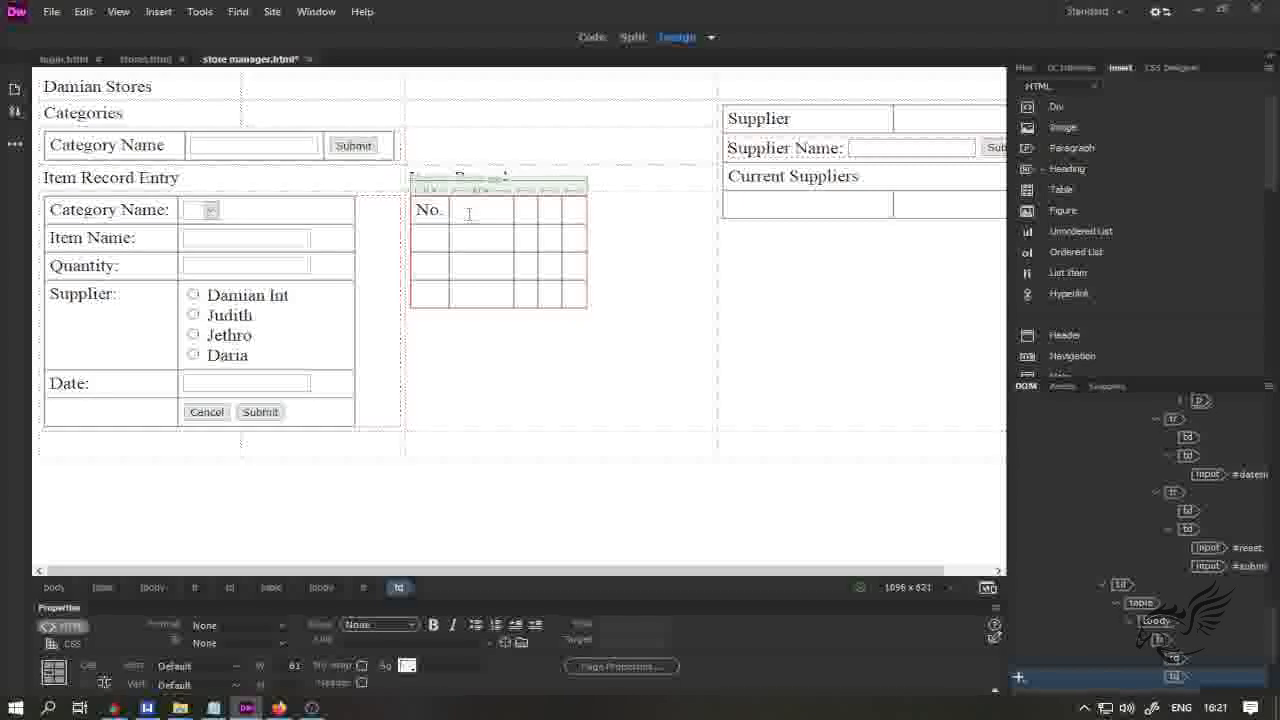
text(I)
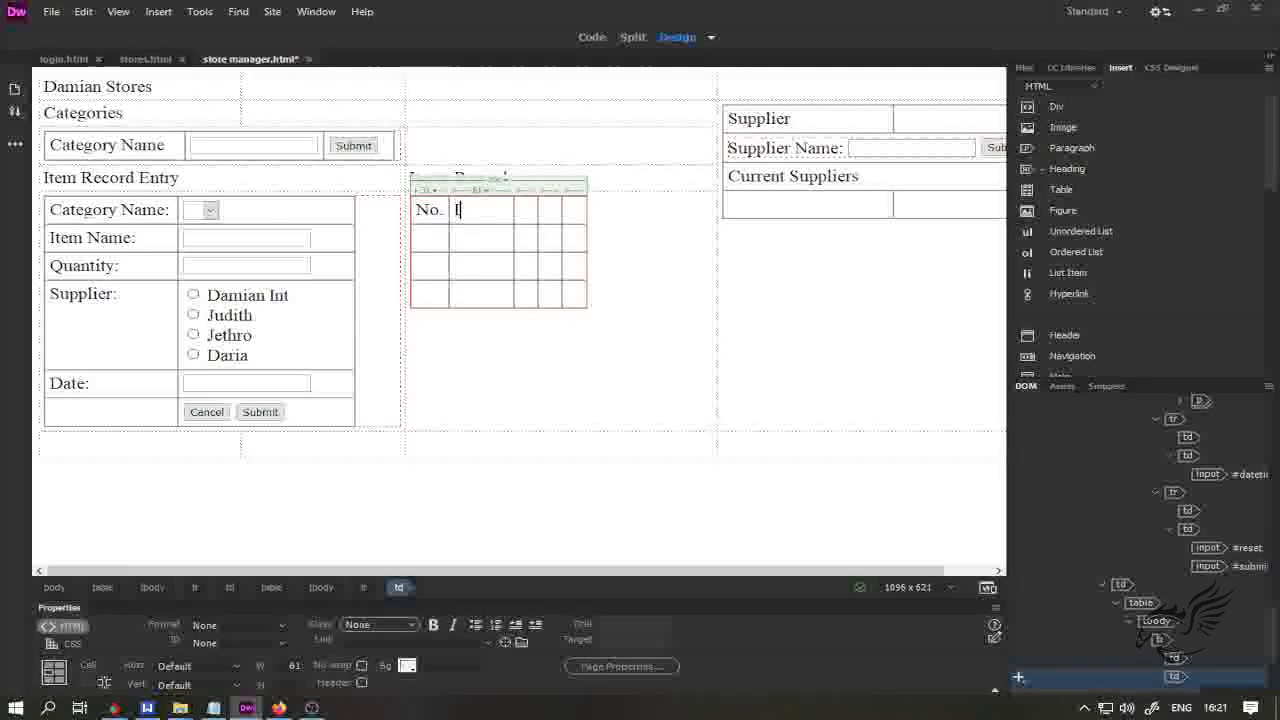
text(tem Name)
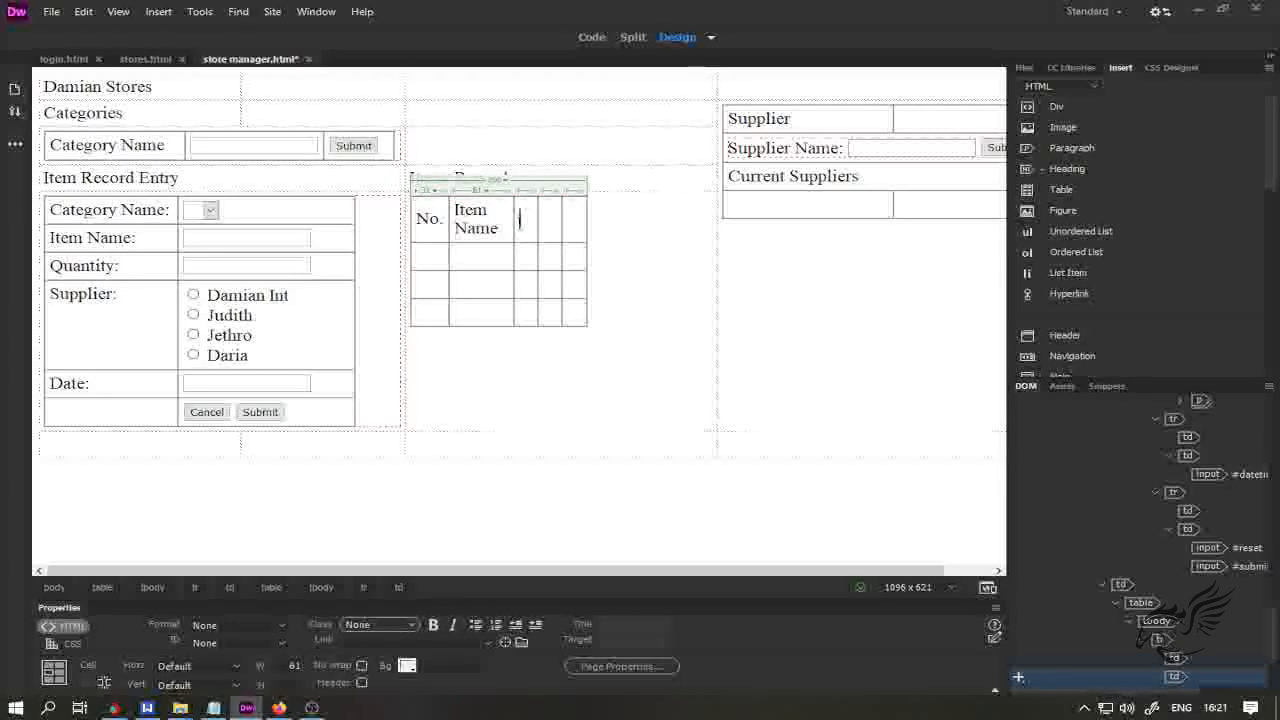
click(519, 224)
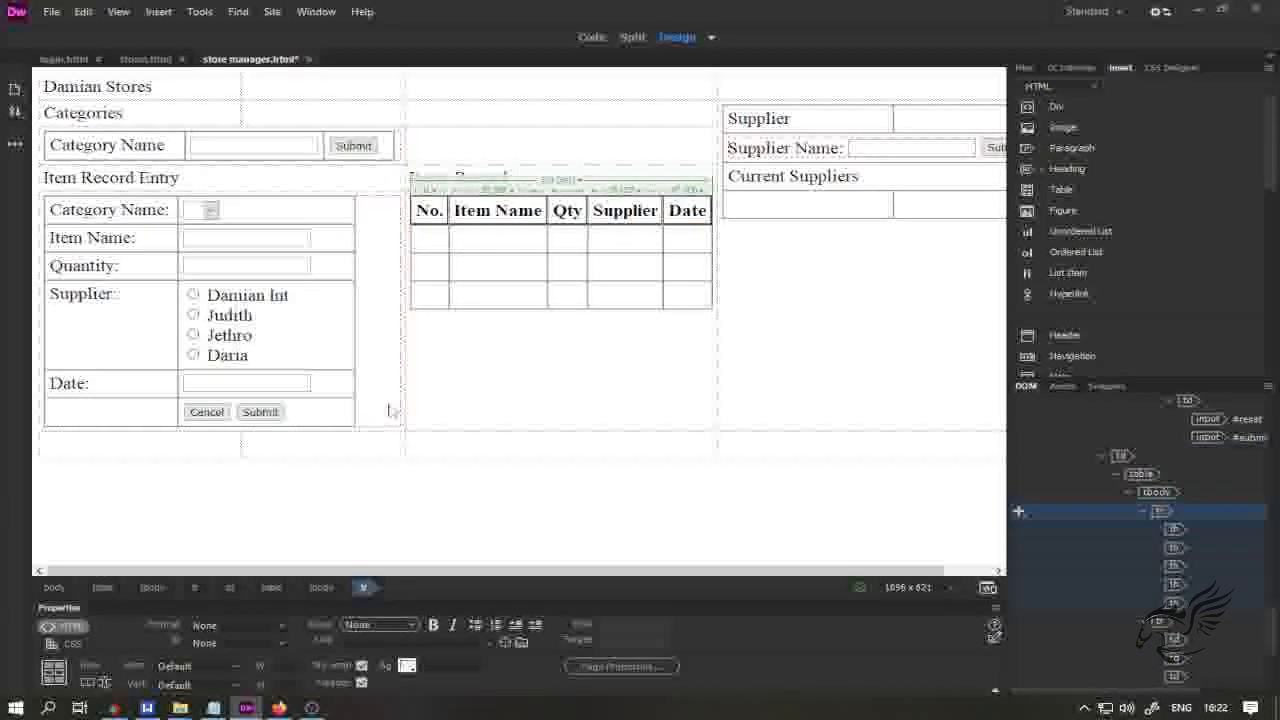
- Save the store manager page and check the Items Record table in Firefox, returning to Dreamweaver
click(420, 531)
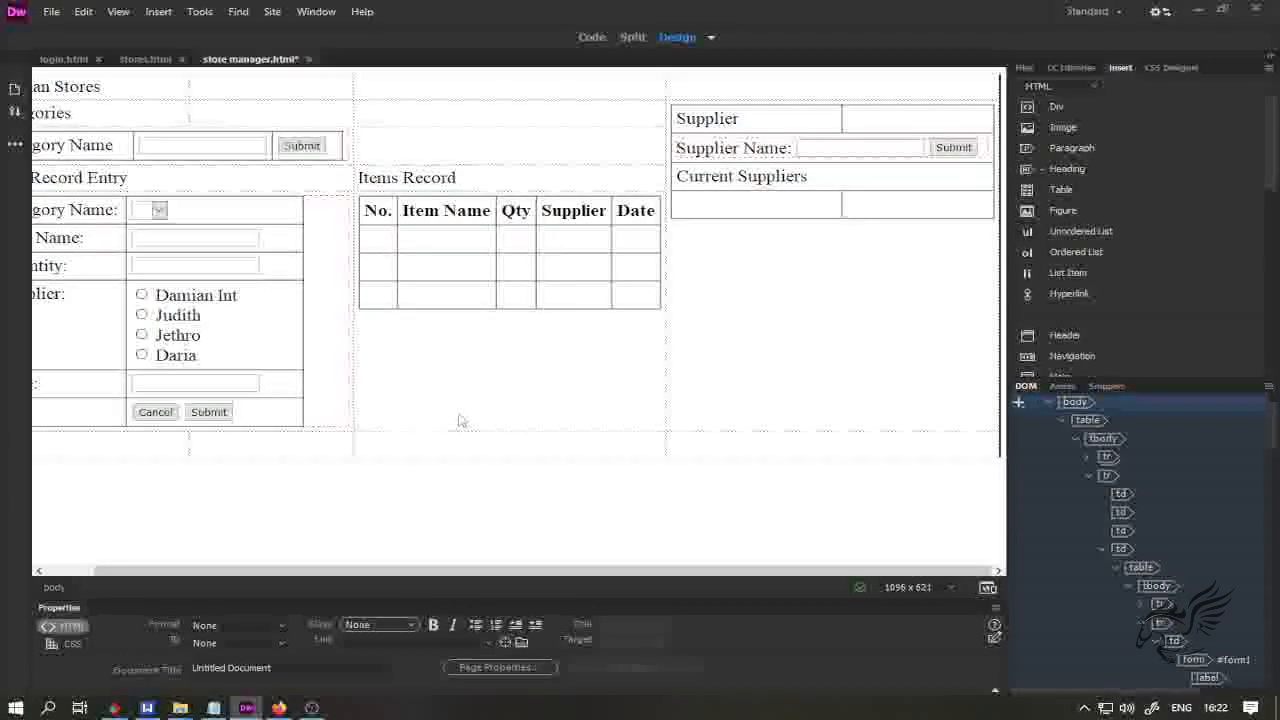
click(51, 11)
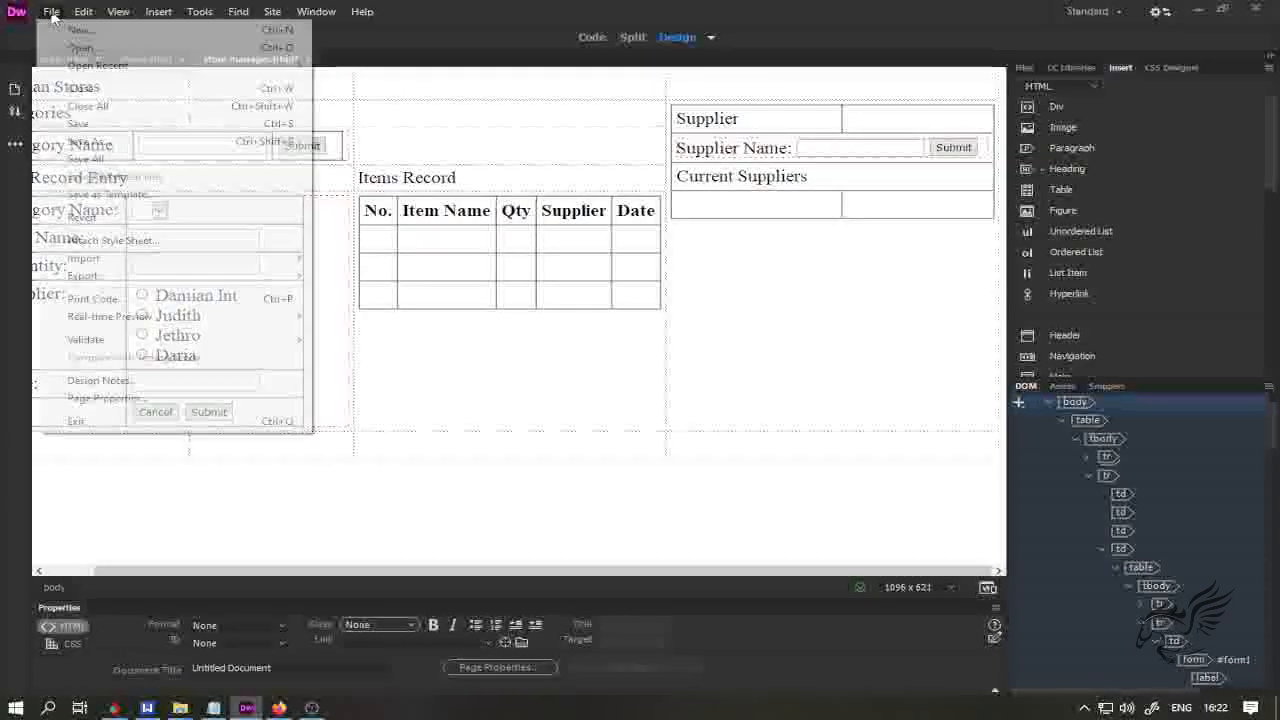
click(80, 123)
mouse_move(240, 706)
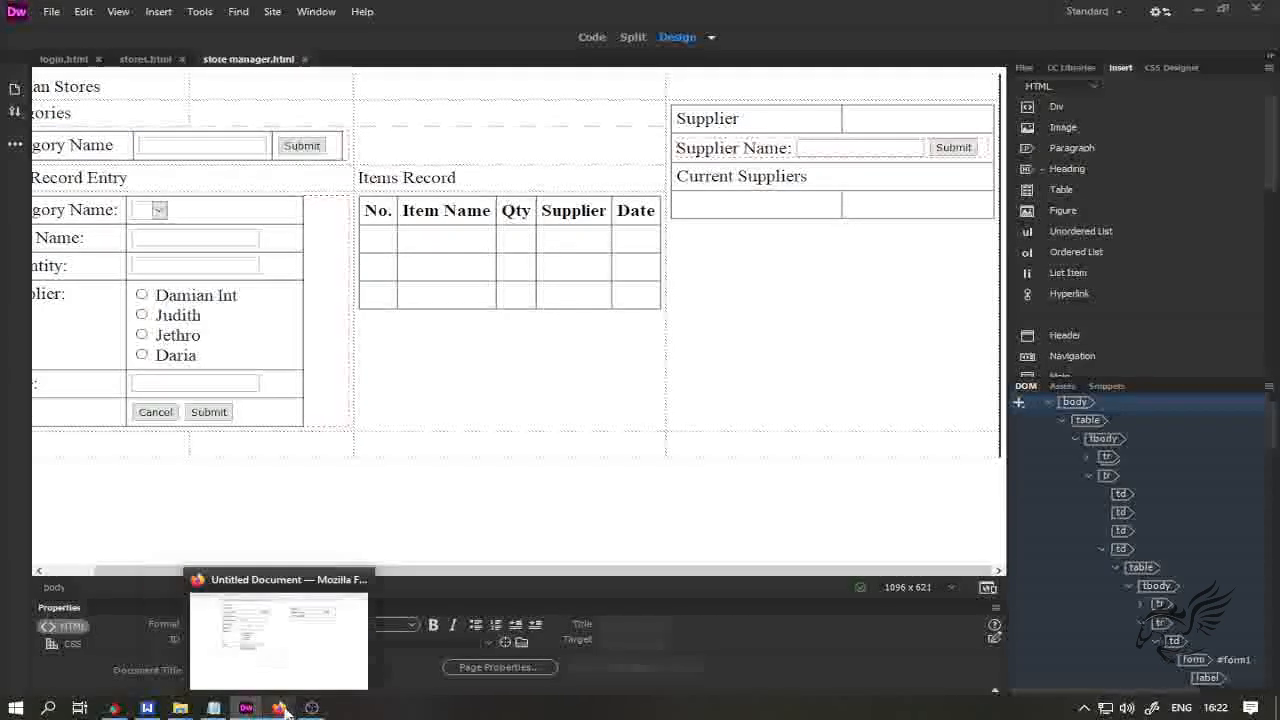
click(279, 708)
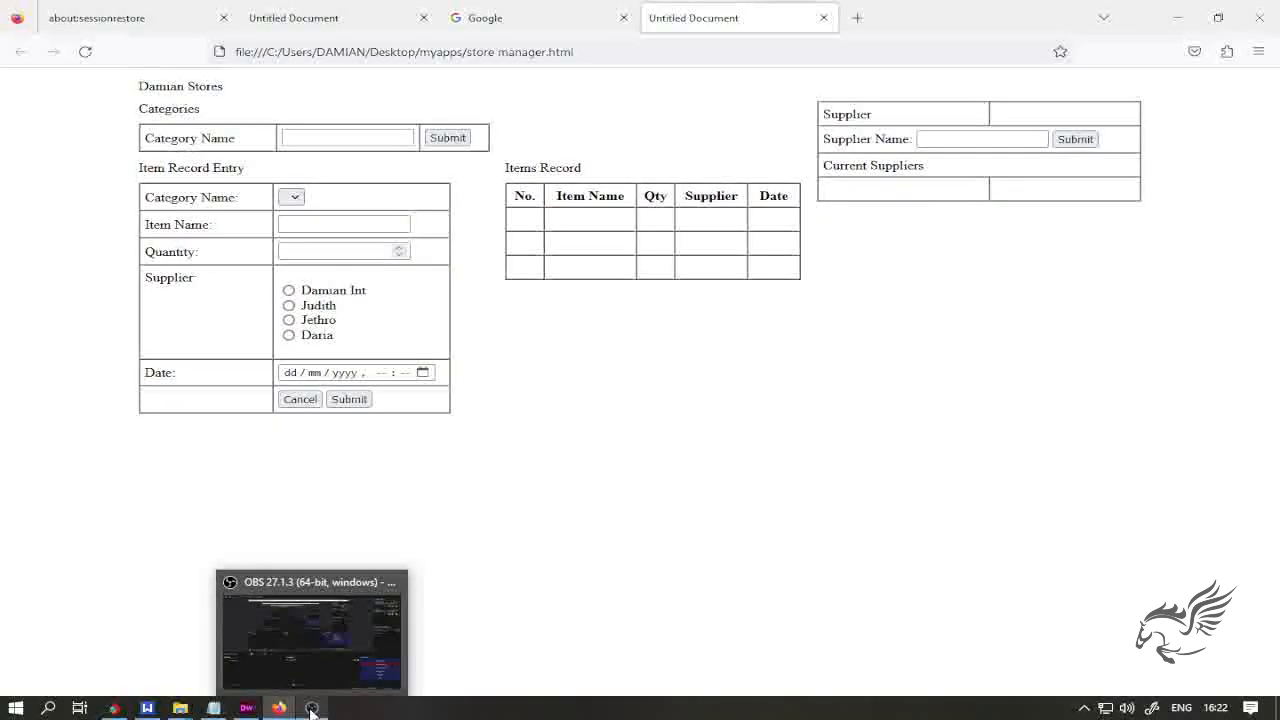
mouse_move(246, 708)
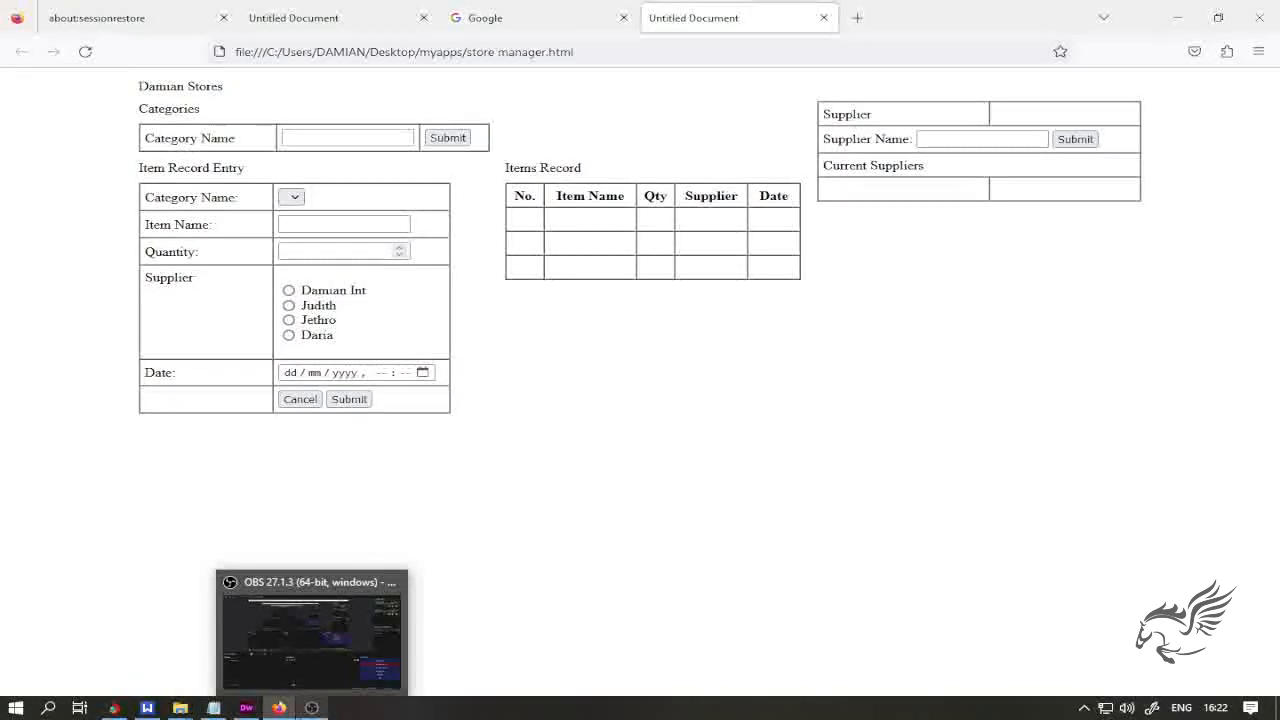
click(245, 708)
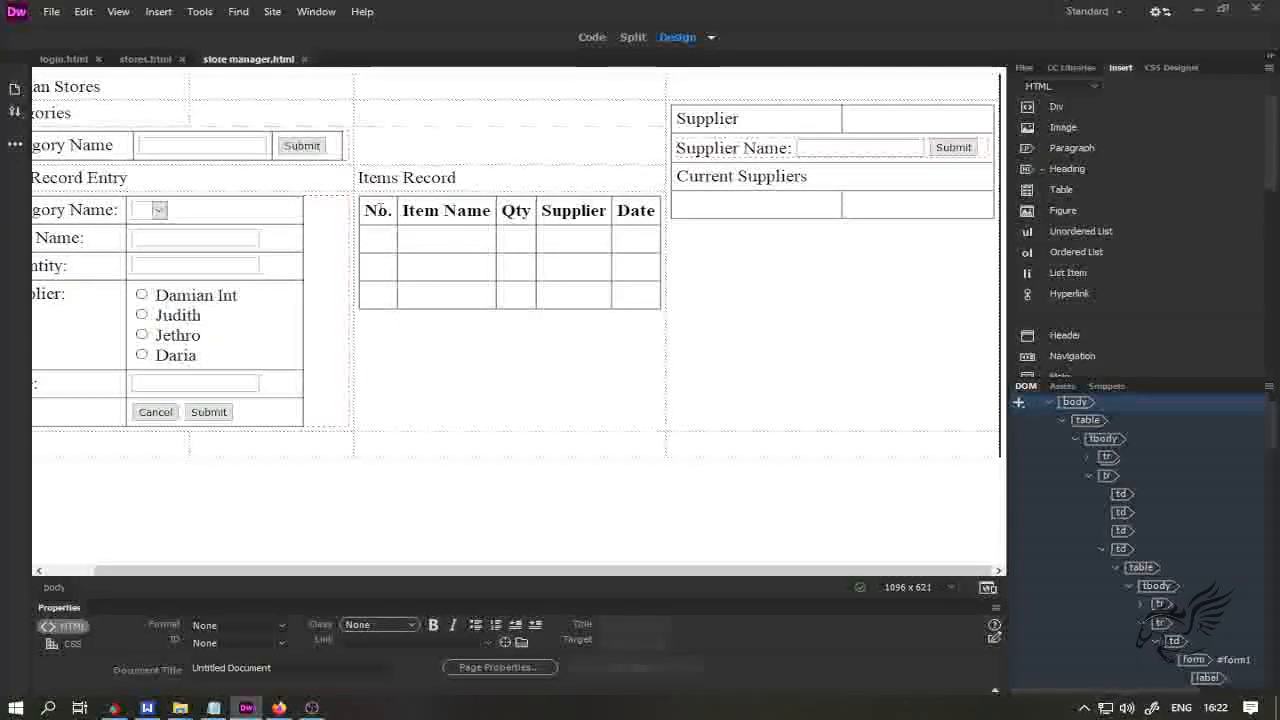
- Set the background of the Items Record table's header row to dark navy #05082A
click(378, 210)
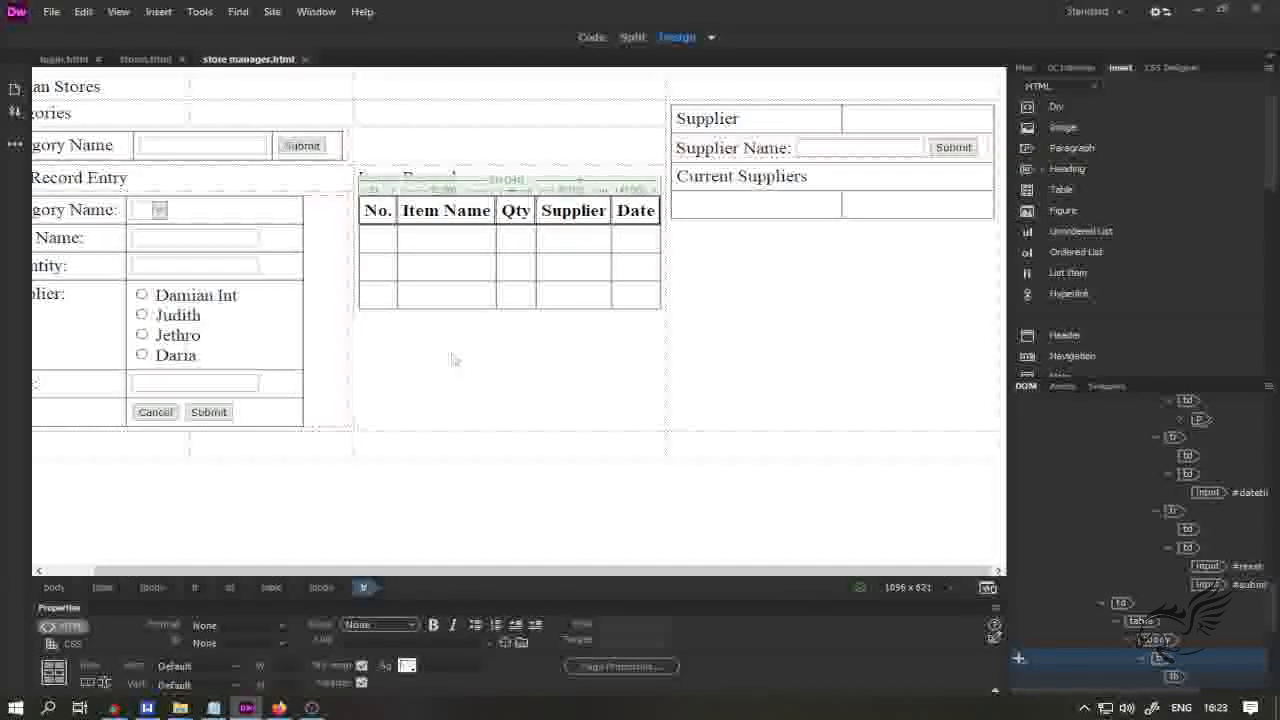
click(406, 668)
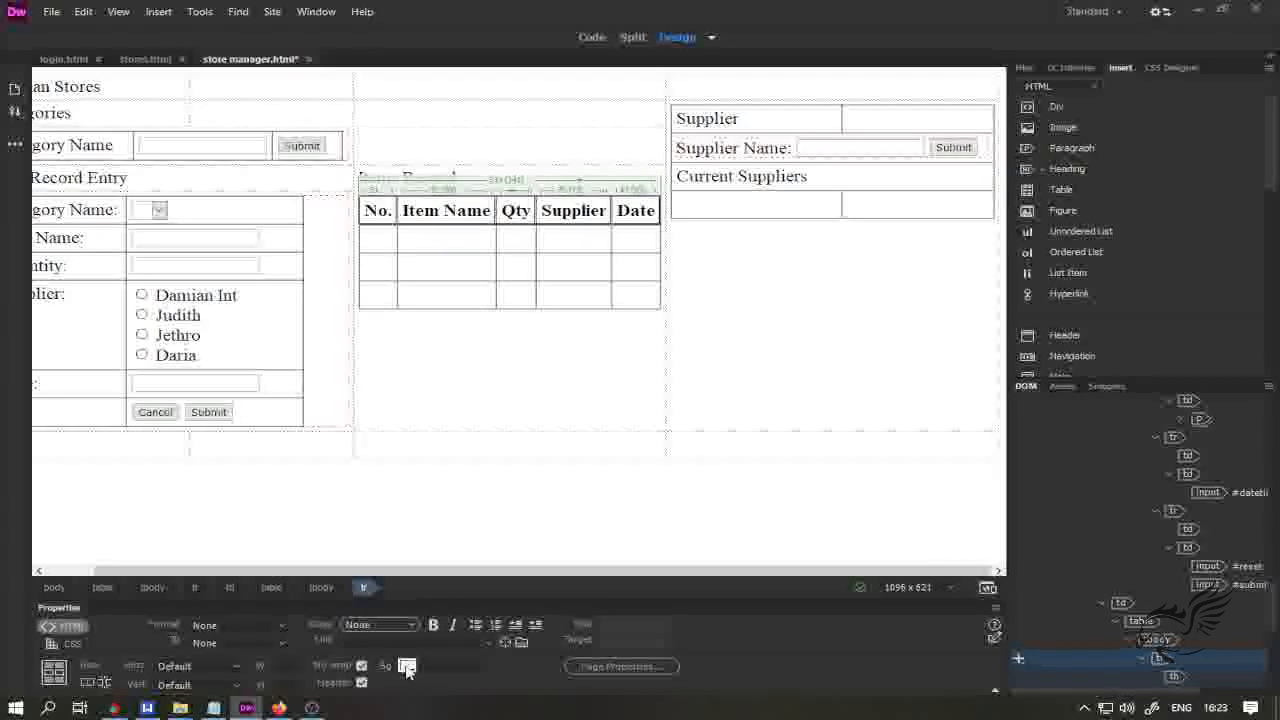
click(408, 668)
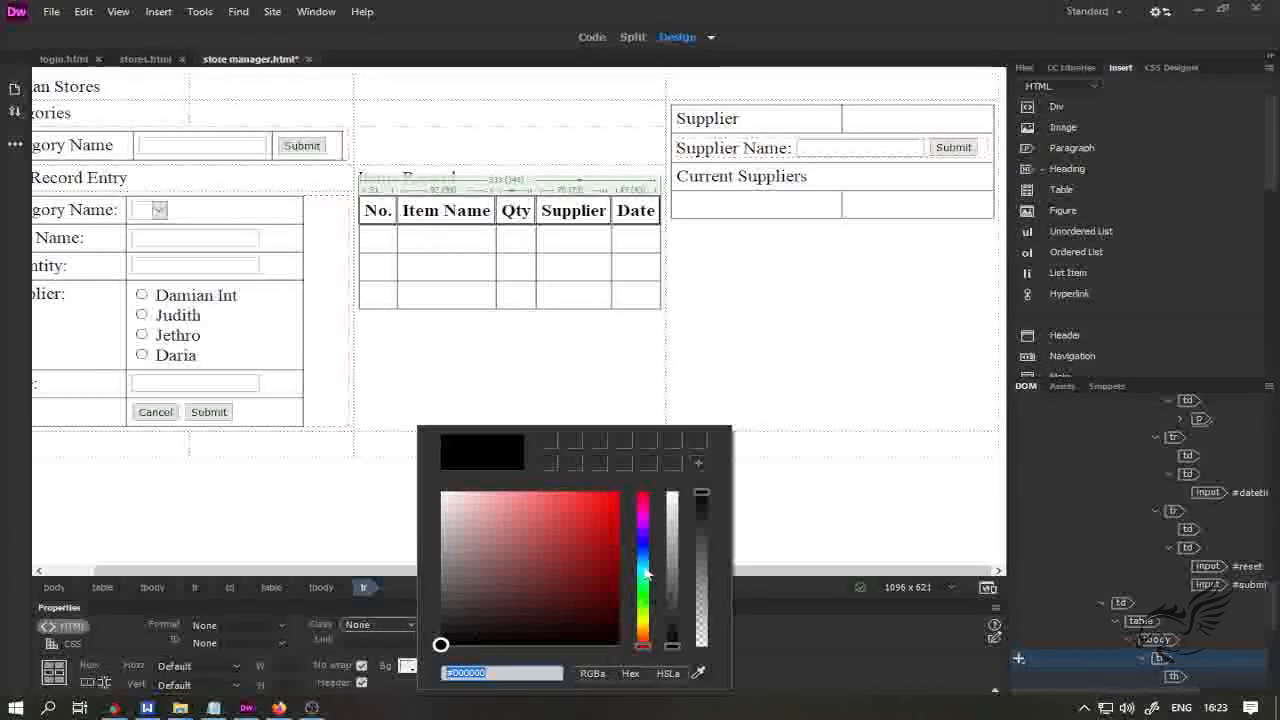
click(515, 630)
drag(516, 629, 542, 626)
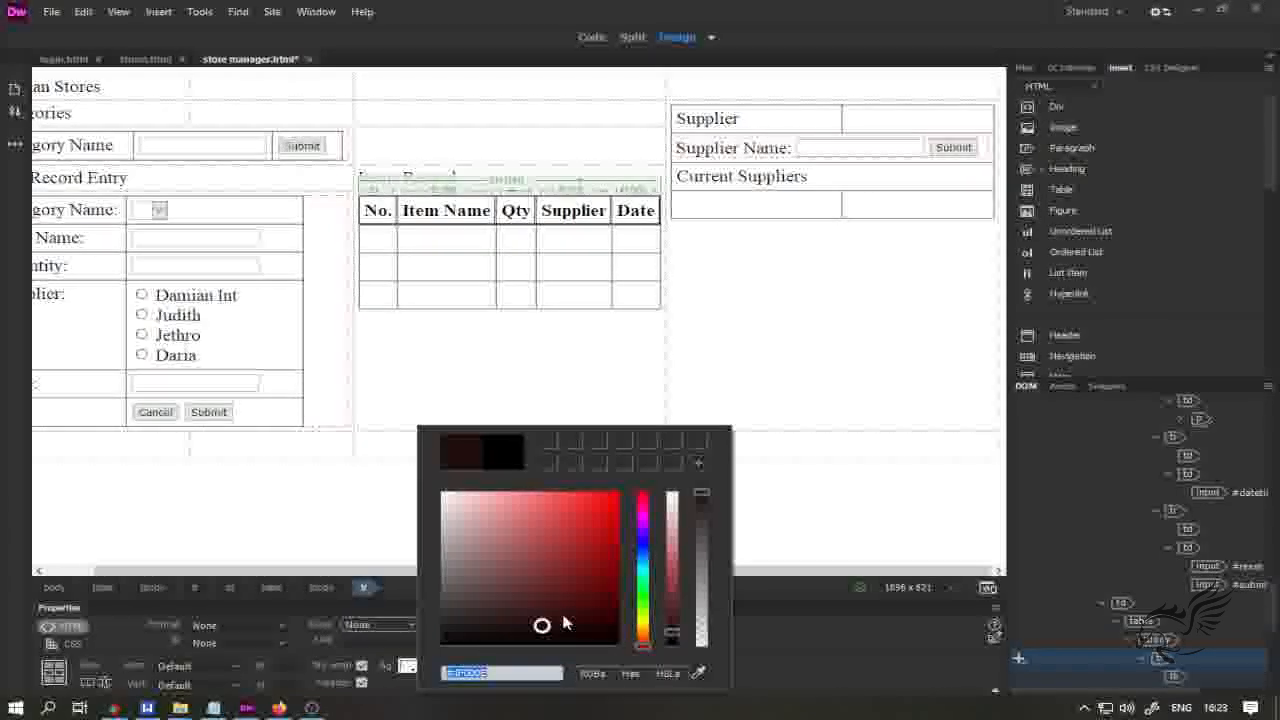
click(645, 543)
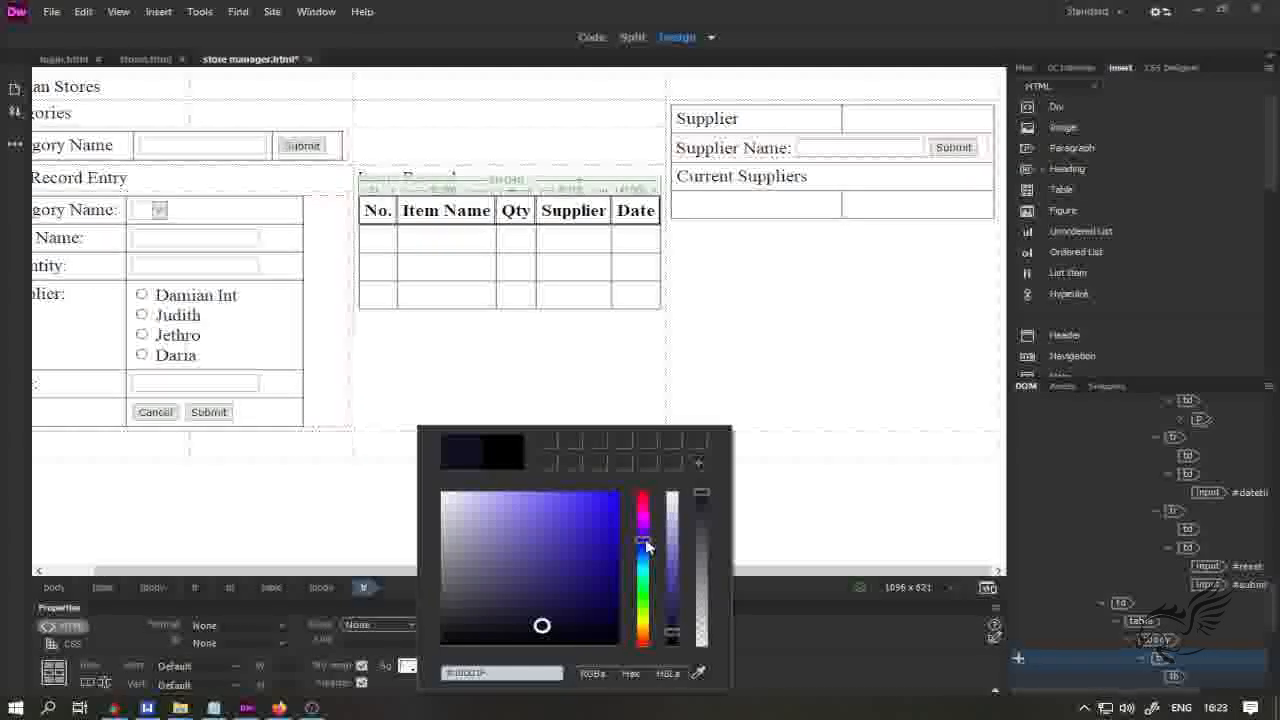
click(645, 530)
drag(646, 524, 644, 492)
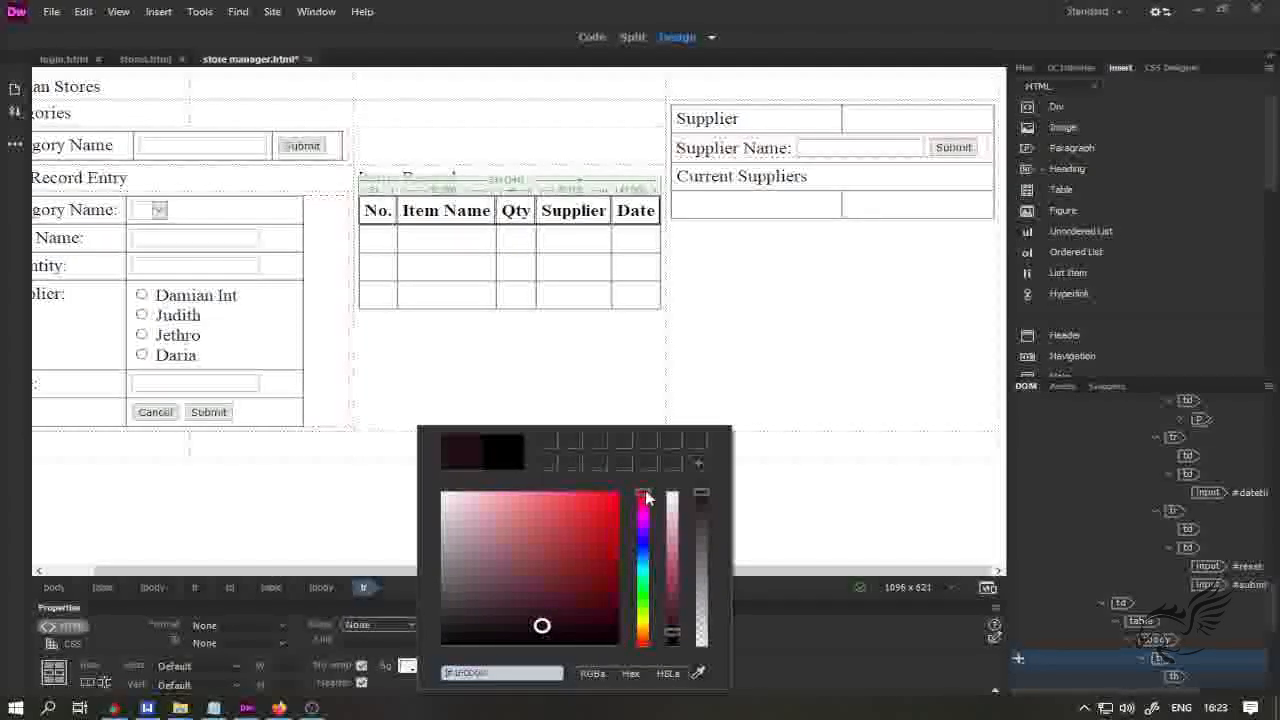
mouse_move(543, 625)
mouse_down()
mouse_move(618, 492)
mouse_move(586, 623)
mouse_move(543, 620)
mouse_move(559, 612)
mouse_up()
click(644, 558)
drag(650, 565, 644, 544)
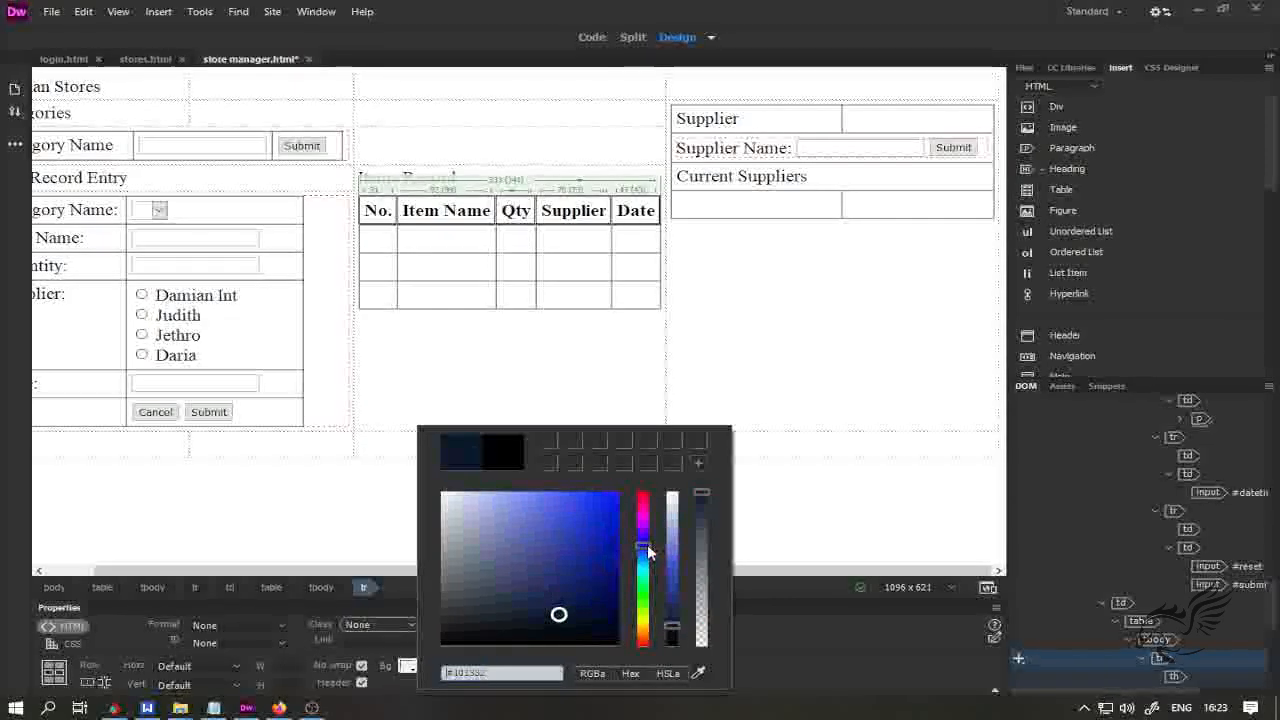
mouse_move(559, 614)
mouse_down()
mouse_move(597, 597)
mouse_move(609, 623)
mouse_move(584, 620)
mouse_move(597, 622)
mouse_up()
key(ctrl+a)
key(Return)
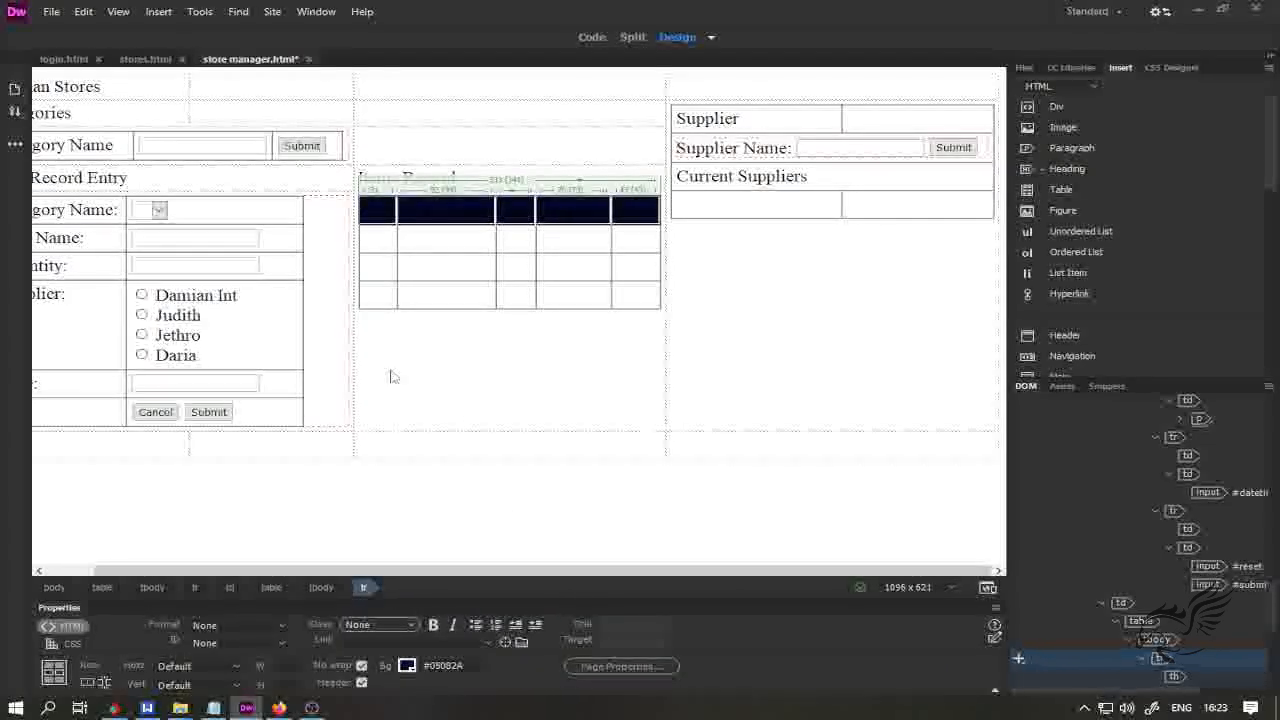
- Widen the Item Record Entry table to about 396 pixels, in line with the Category Name table above
drag(228, 573, 163, 571)
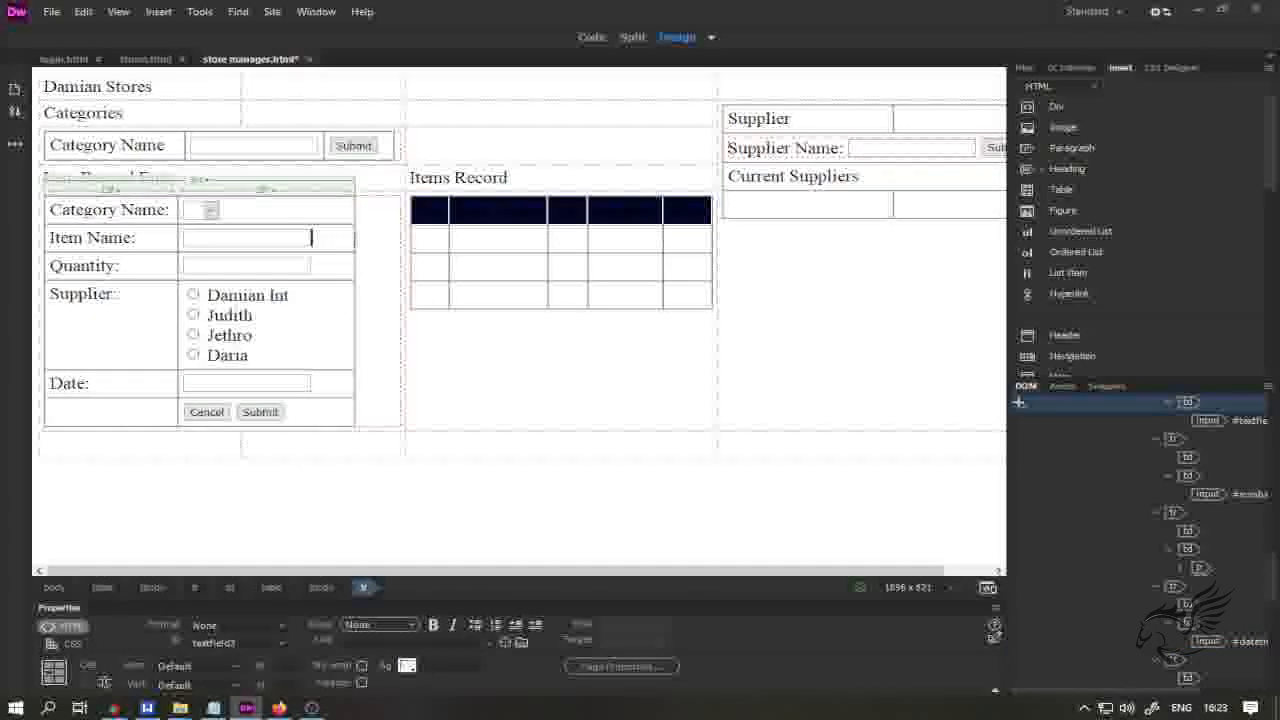
click(352, 237)
drag(380, 235, 396, 238)
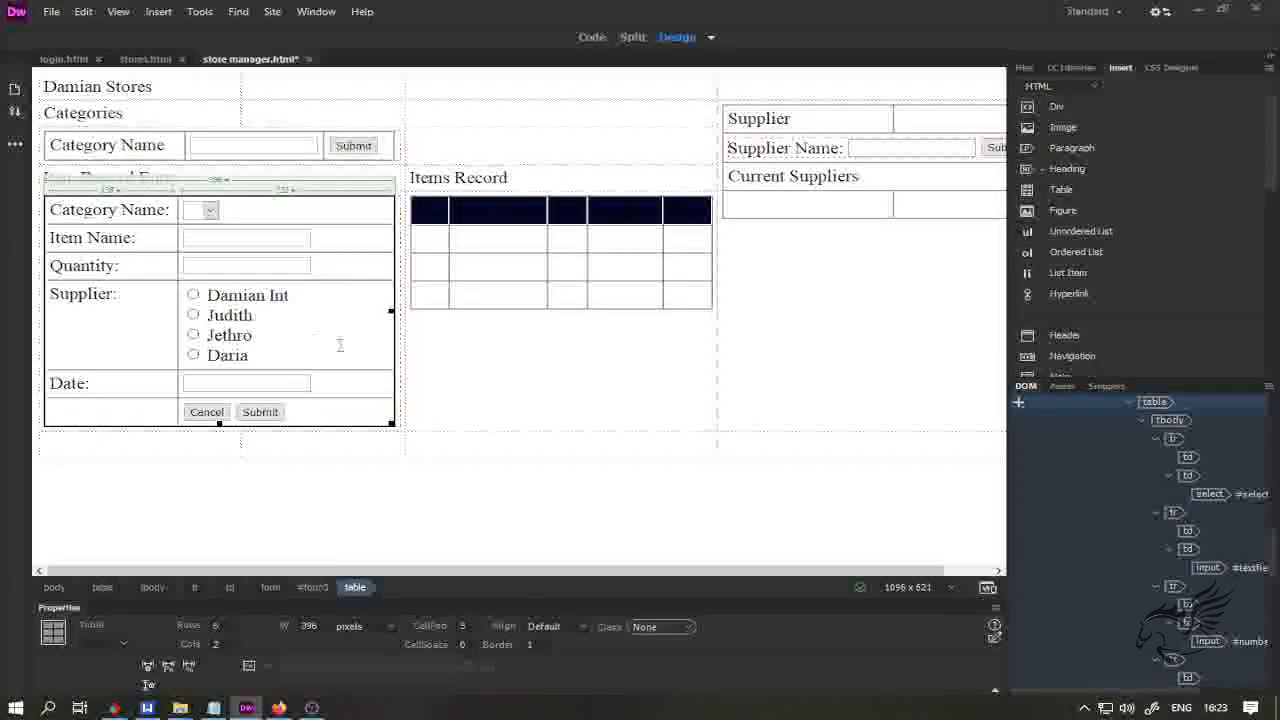
click(455, 352)
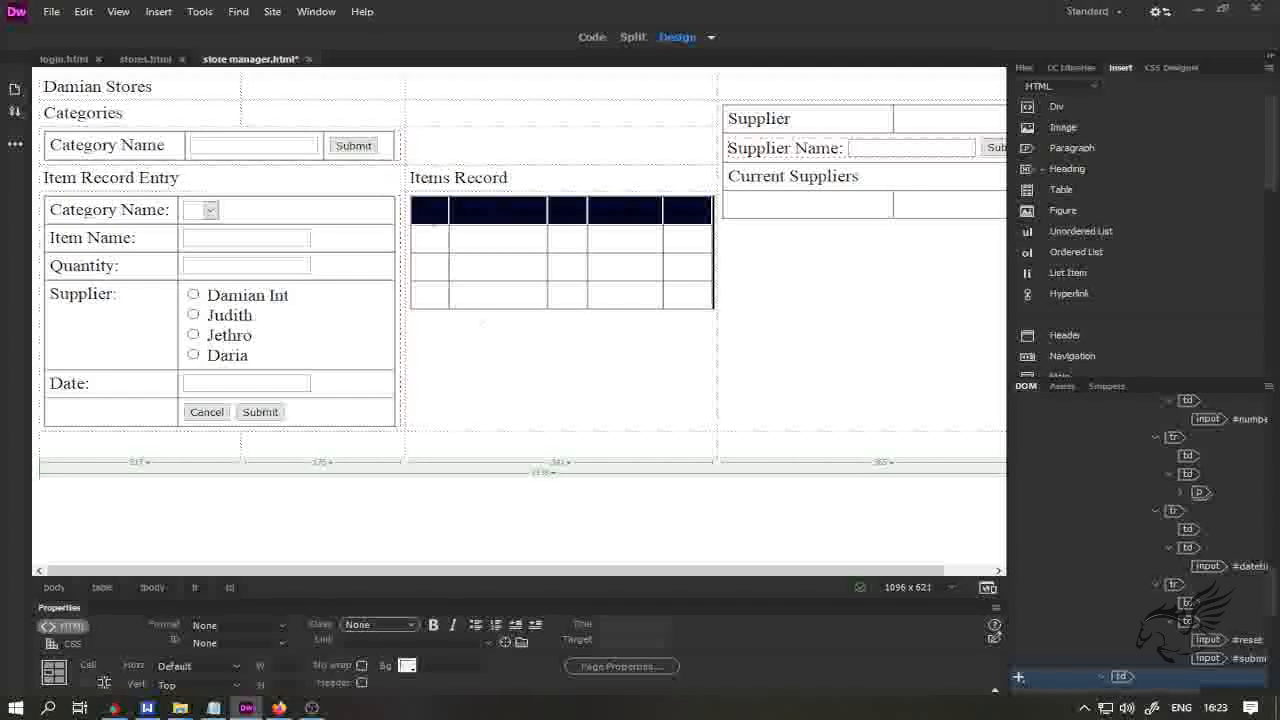
- Show the code alongside the design and start a font tag with a color attribute before the "No." heading in the Items Record table
click(433, 209)
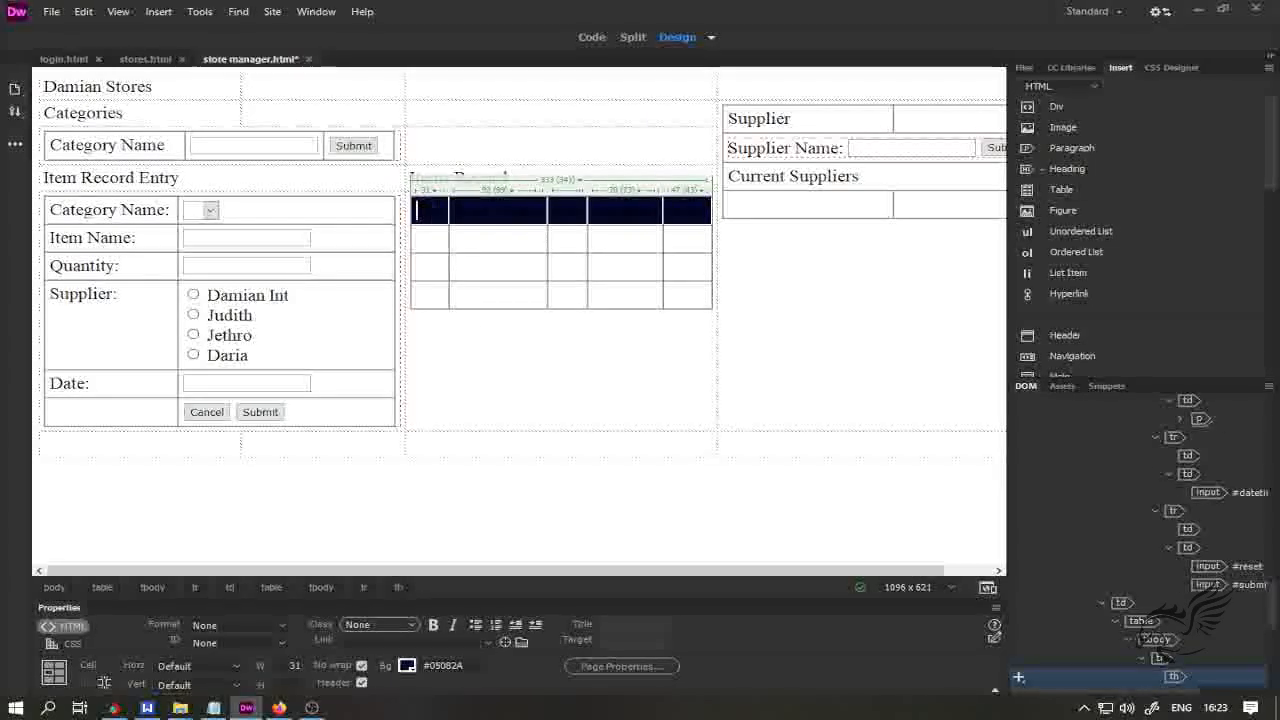
drag(538, 210, 673, 217)
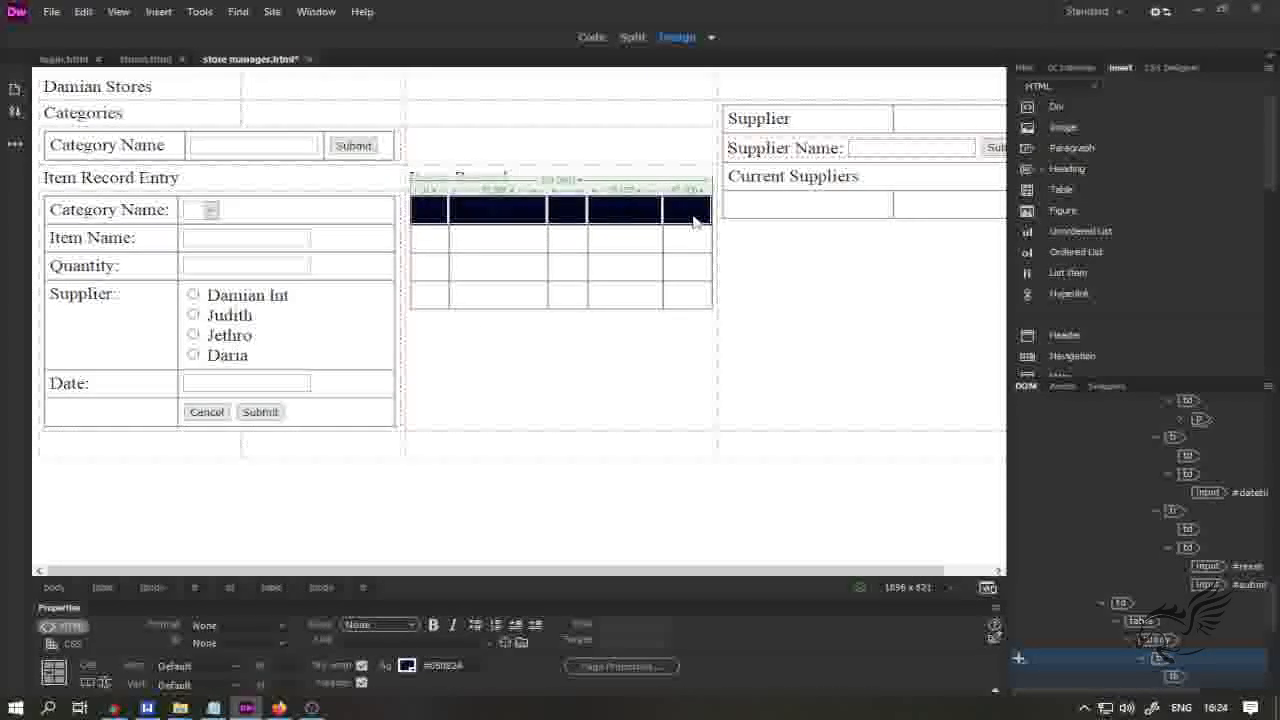
click(422, 210)
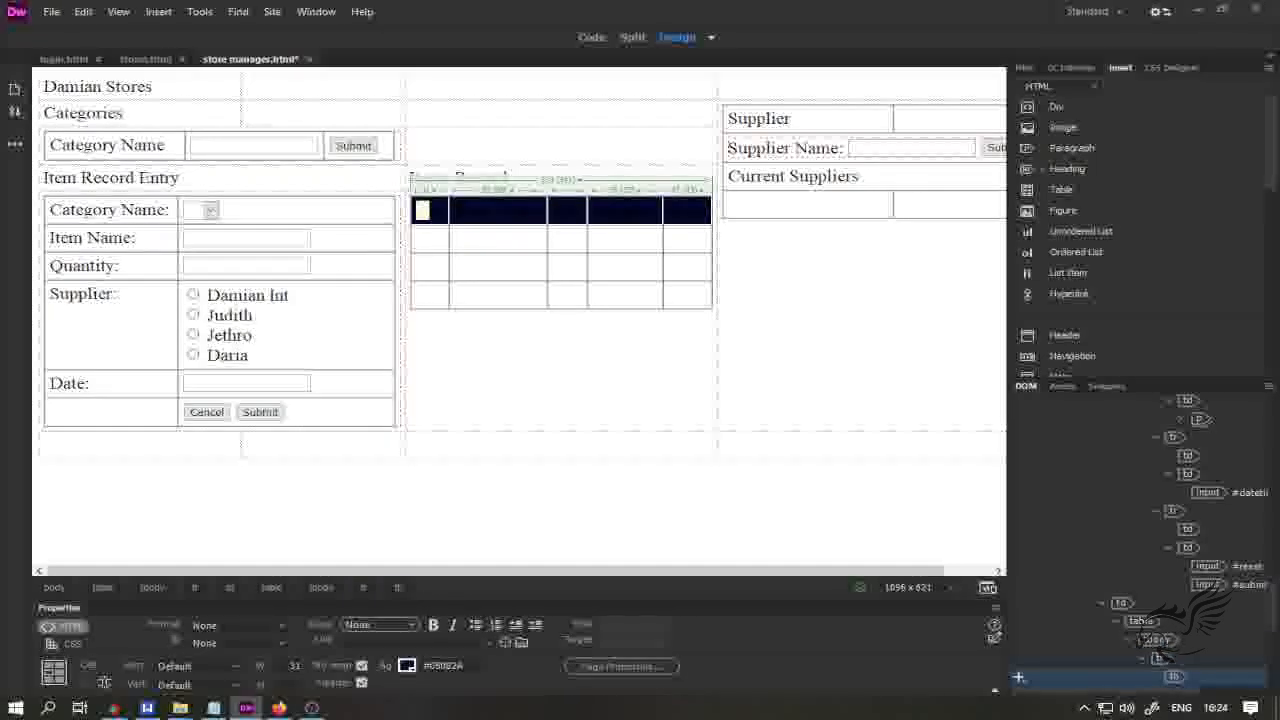
click(633, 37)
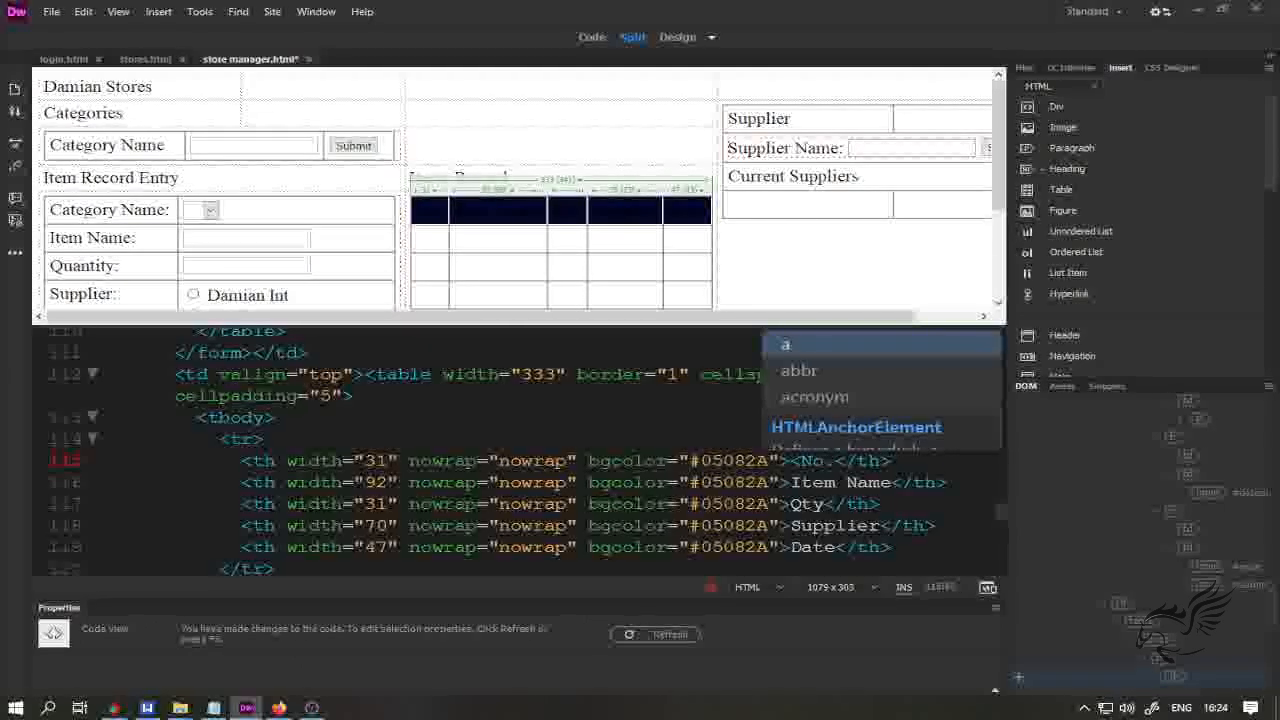
text(font)
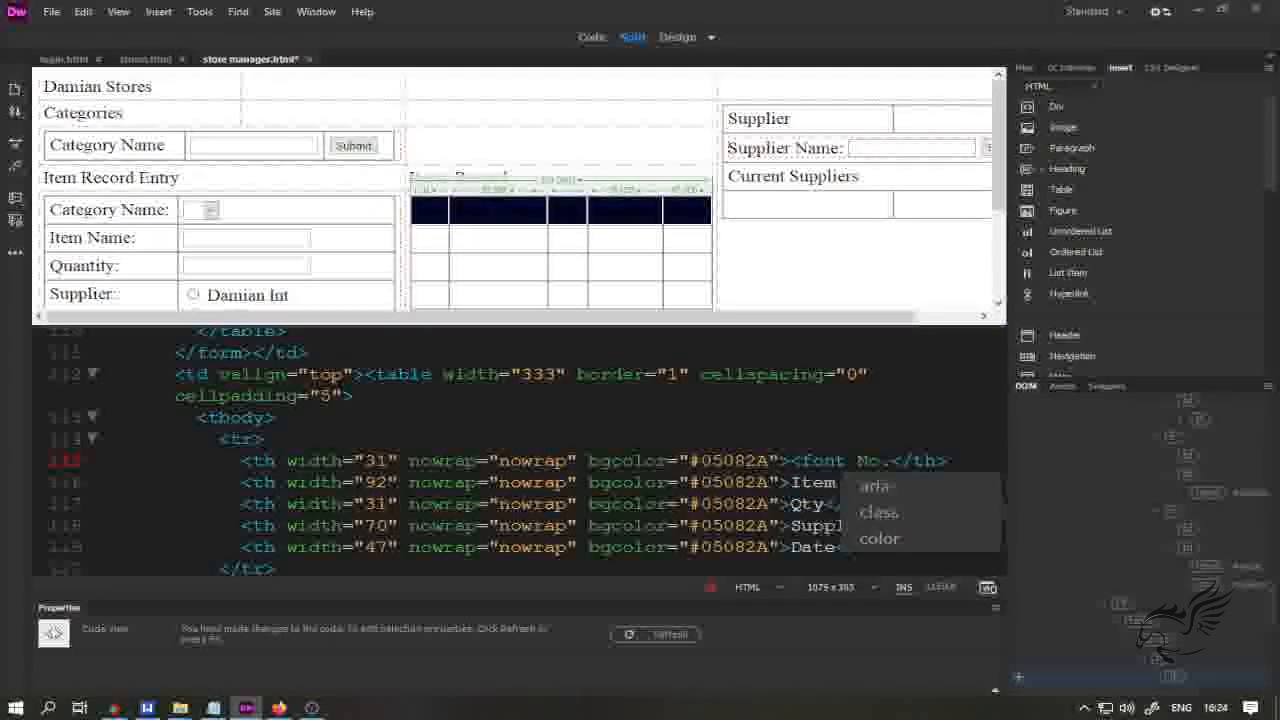
key(Down)
key(Down)
key(Return)
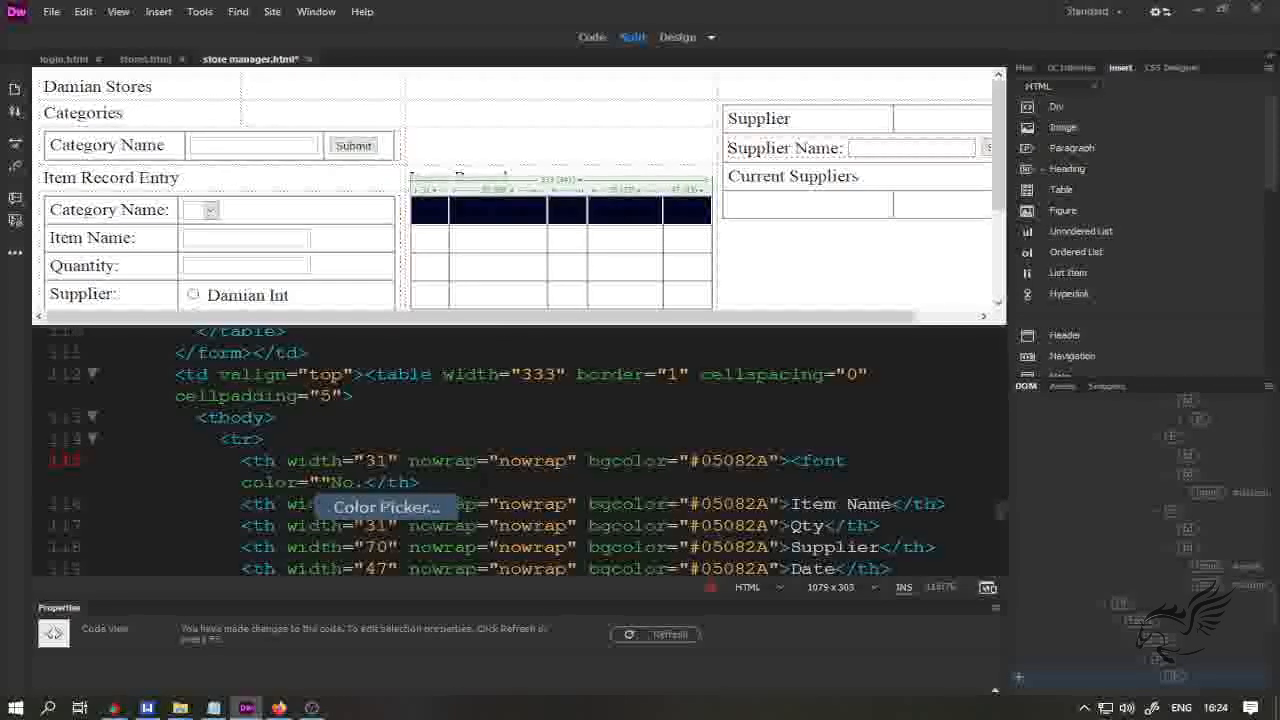
- Pick light blue #46B7FF as the font color value for the "No." heading
click(381, 508)
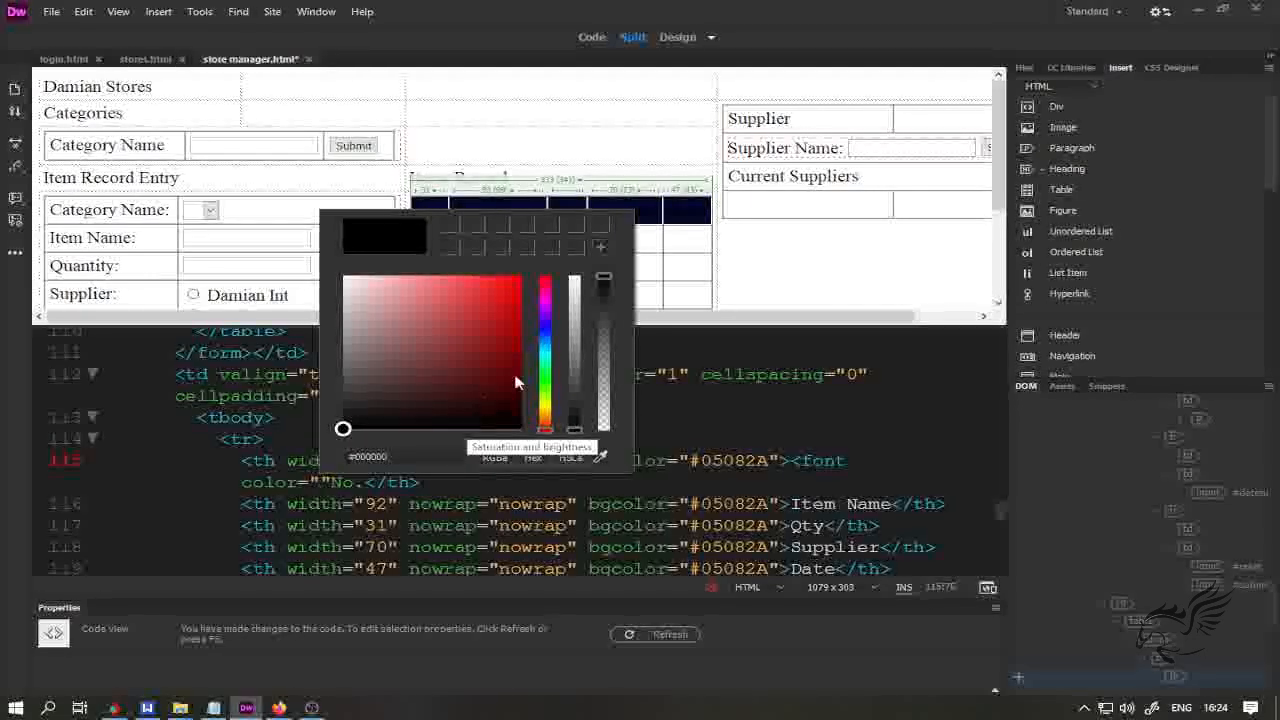
click(545, 343)
mouse_move(460, 283)
mouse_down()
mouse_move(491, 280)
mouse_move(449, 274)
mouse_move(471, 276)
mouse_up()
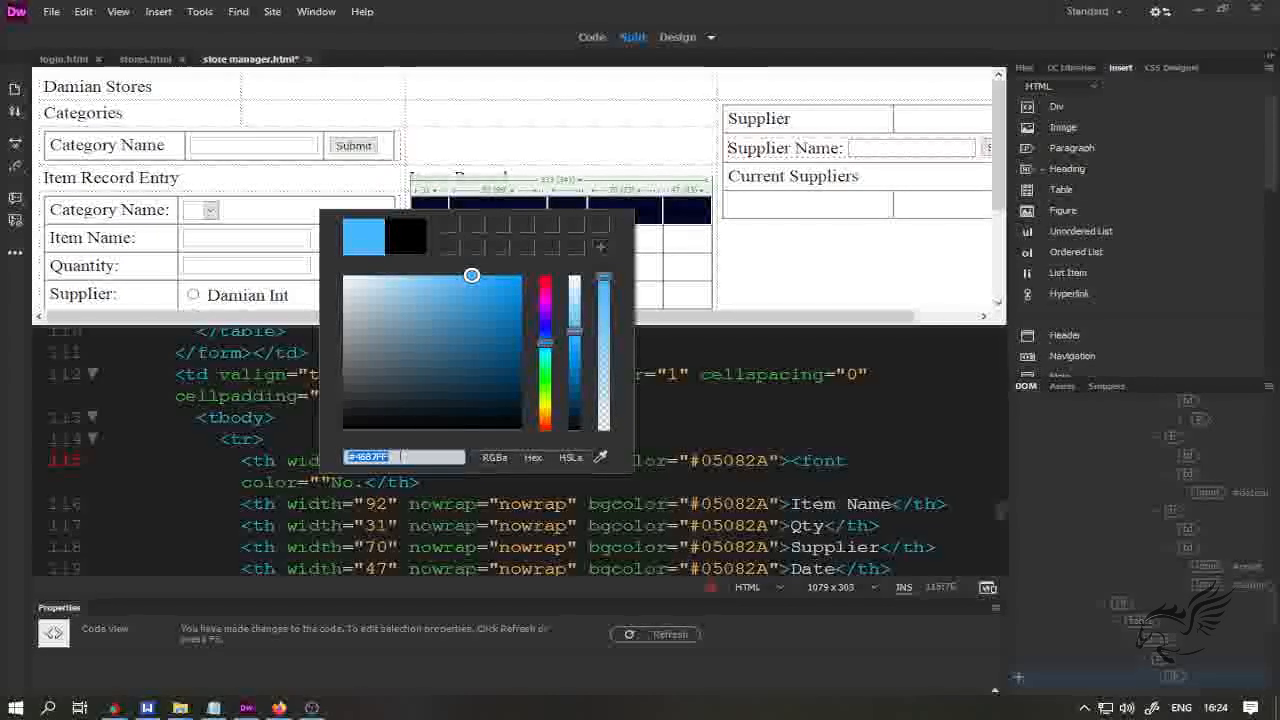
key(Return)
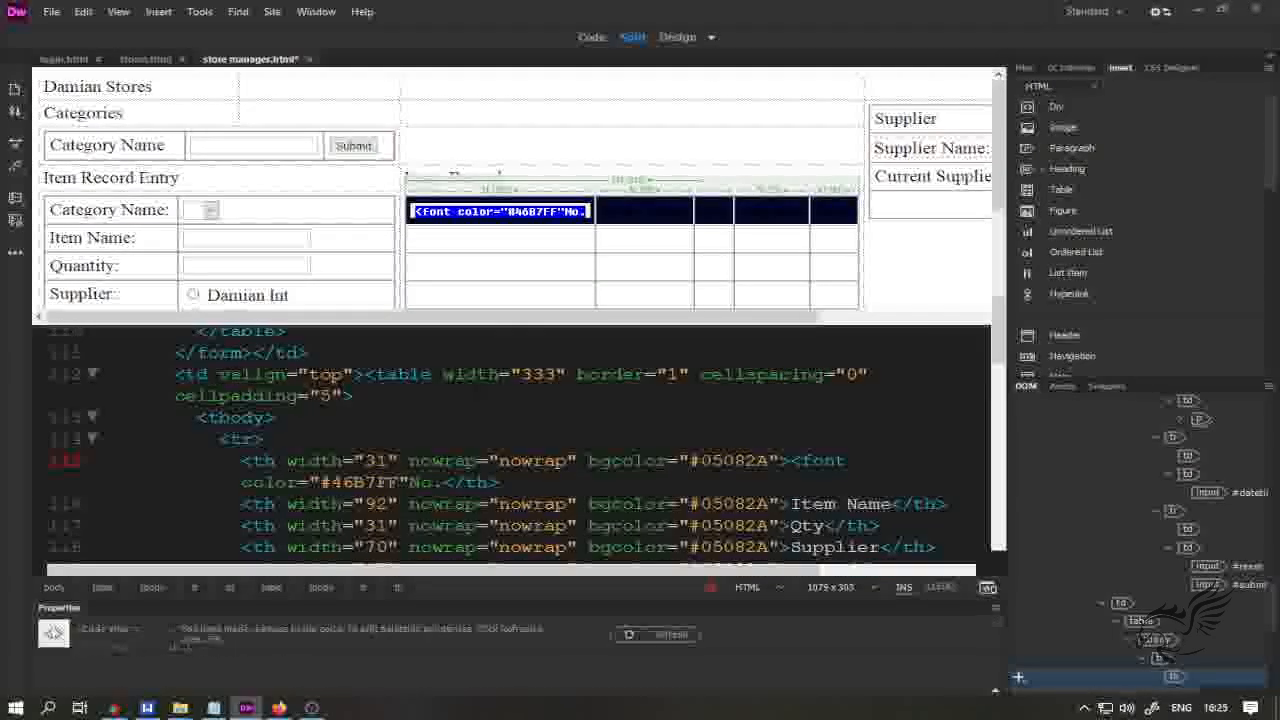
- Replace the "No." heading's font color value with #5D7FFF and add a closing font tag after the text
key(BackSpace)
key(BackSpace)
key(BackSpace)
key(BackSpace)
key(BackSpace)
key(BackSpace)
key(BackSpace)
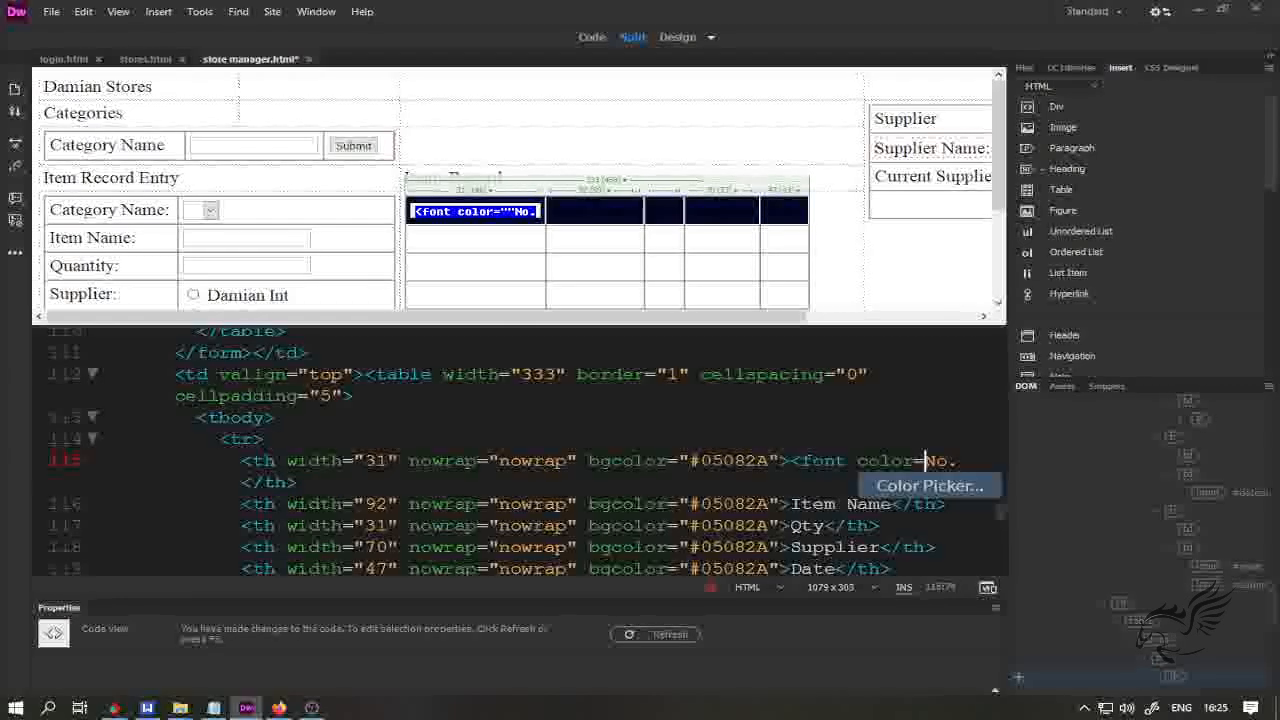
click(909, 498)
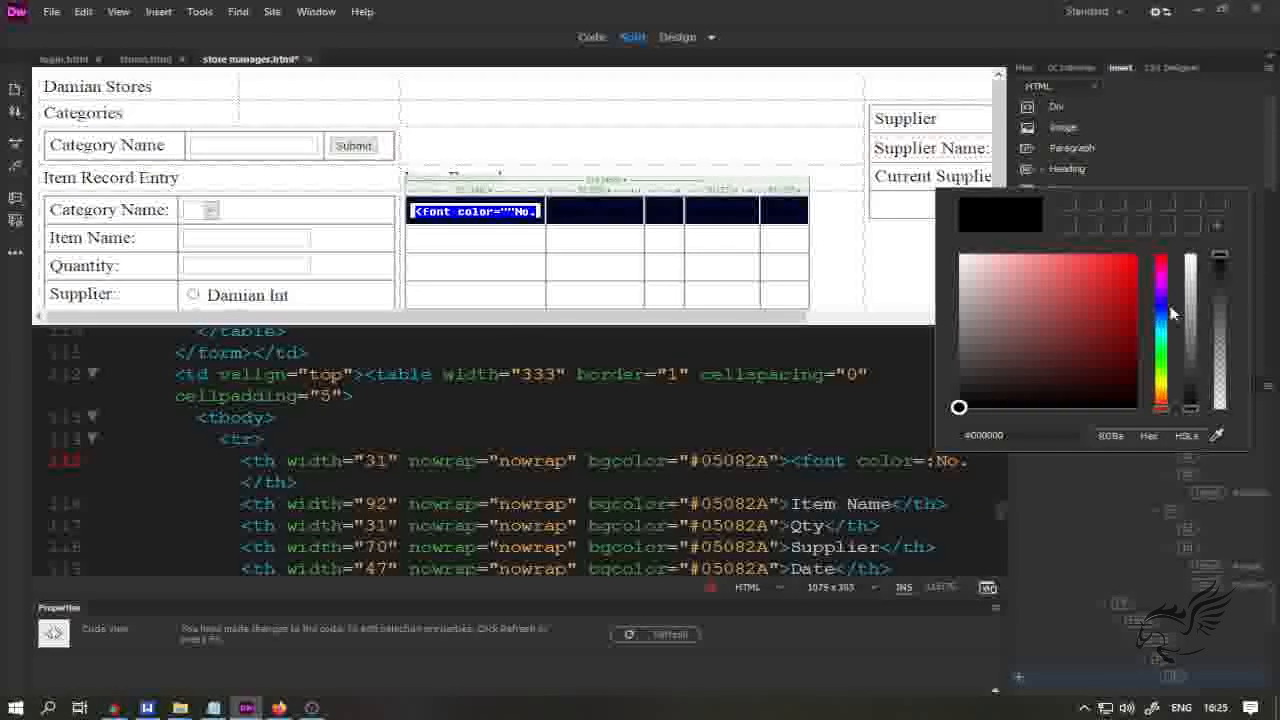
mouse_move(1050, 260)
mouse_down()
mouse_move(1037, 254)
mouse_move(1090, 254)
mouse_move(1081, 268)
mouse_move(1076, 256)
mouse_up()
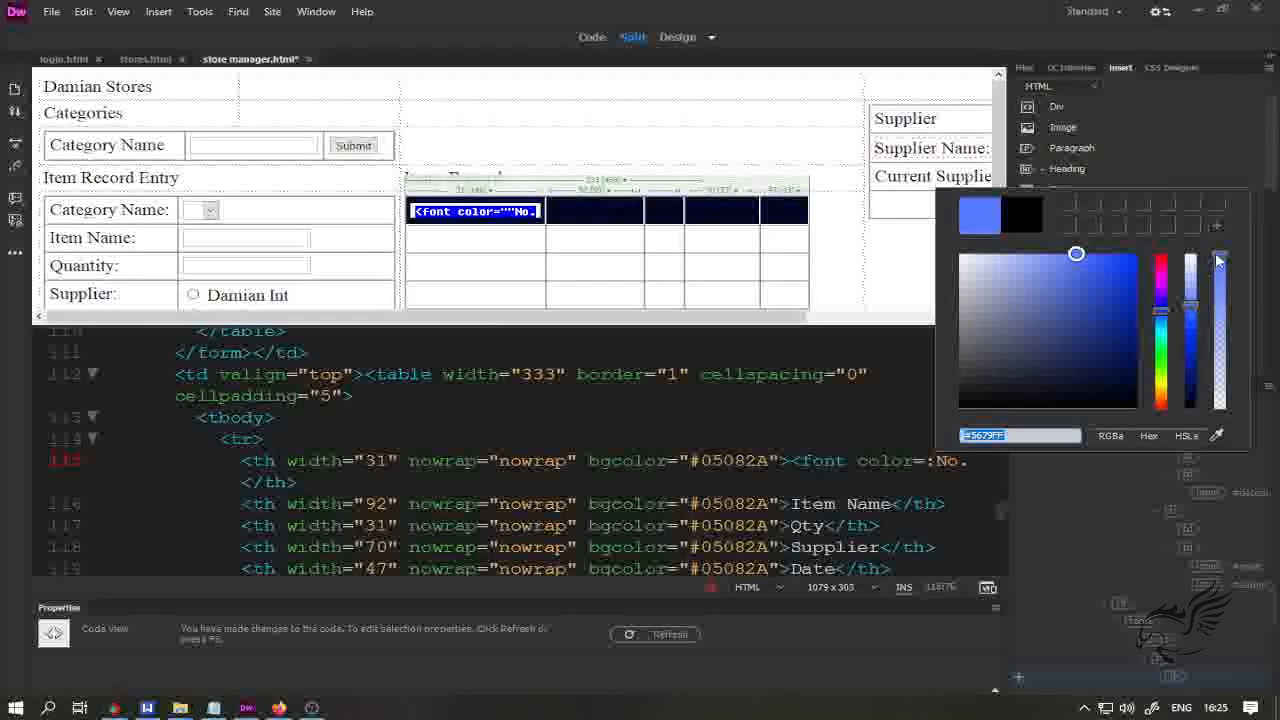
mouse_move(1219, 262)
mouse_down()
mouse_move(1219, 322)
mouse_move(1215, 258)
mouse_up()
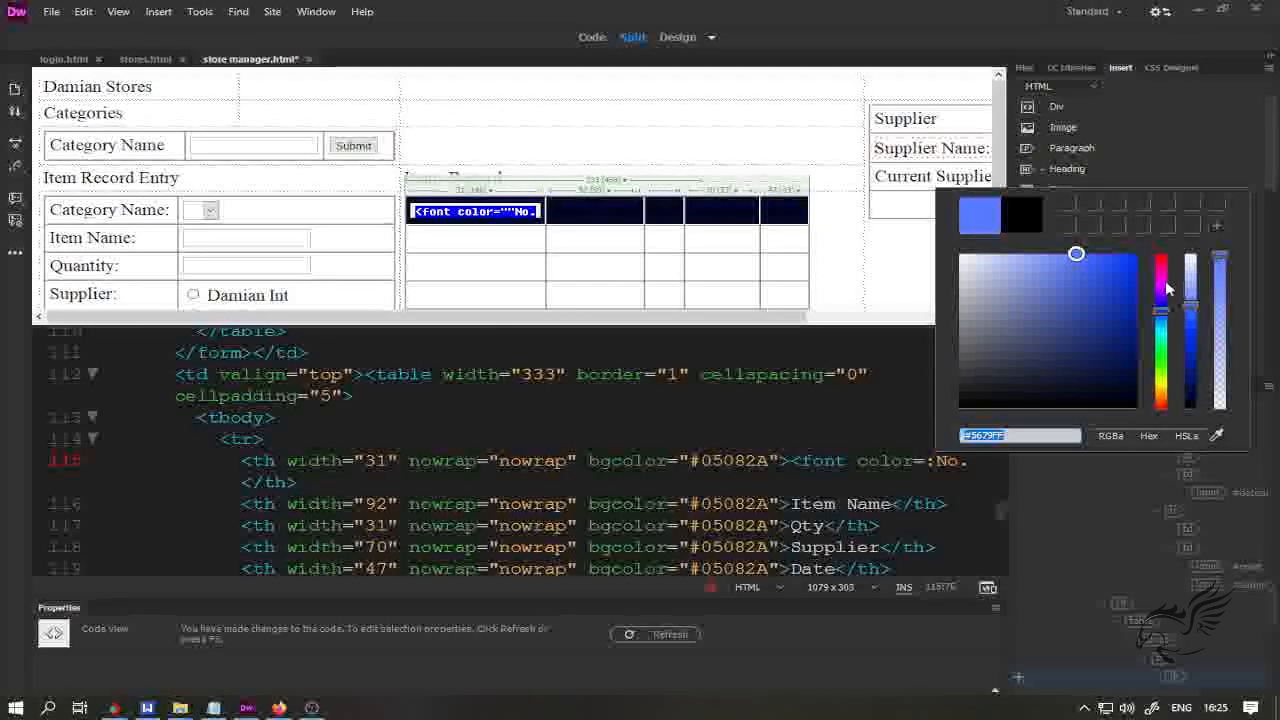
mouse_move(1190, 304)
mouse_down()
mouse_move(1190, 272)
mouse_move(1192, 312)
mouse_up()
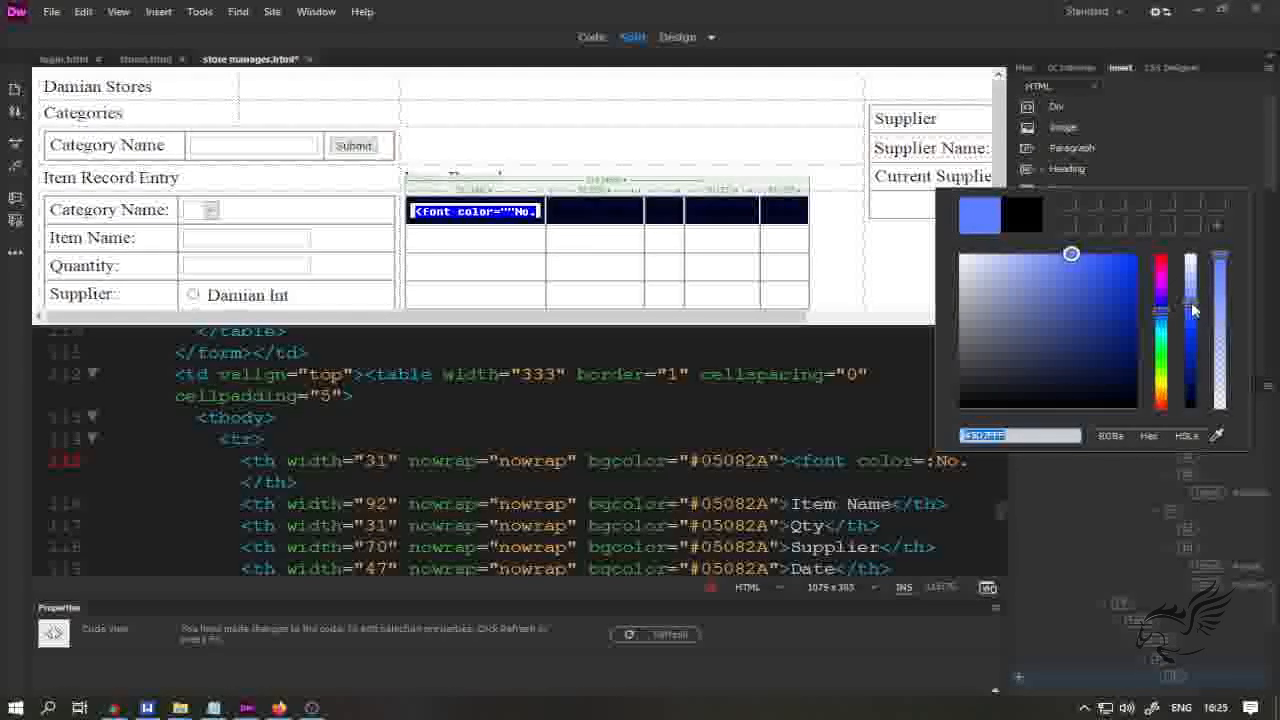
key(Return)
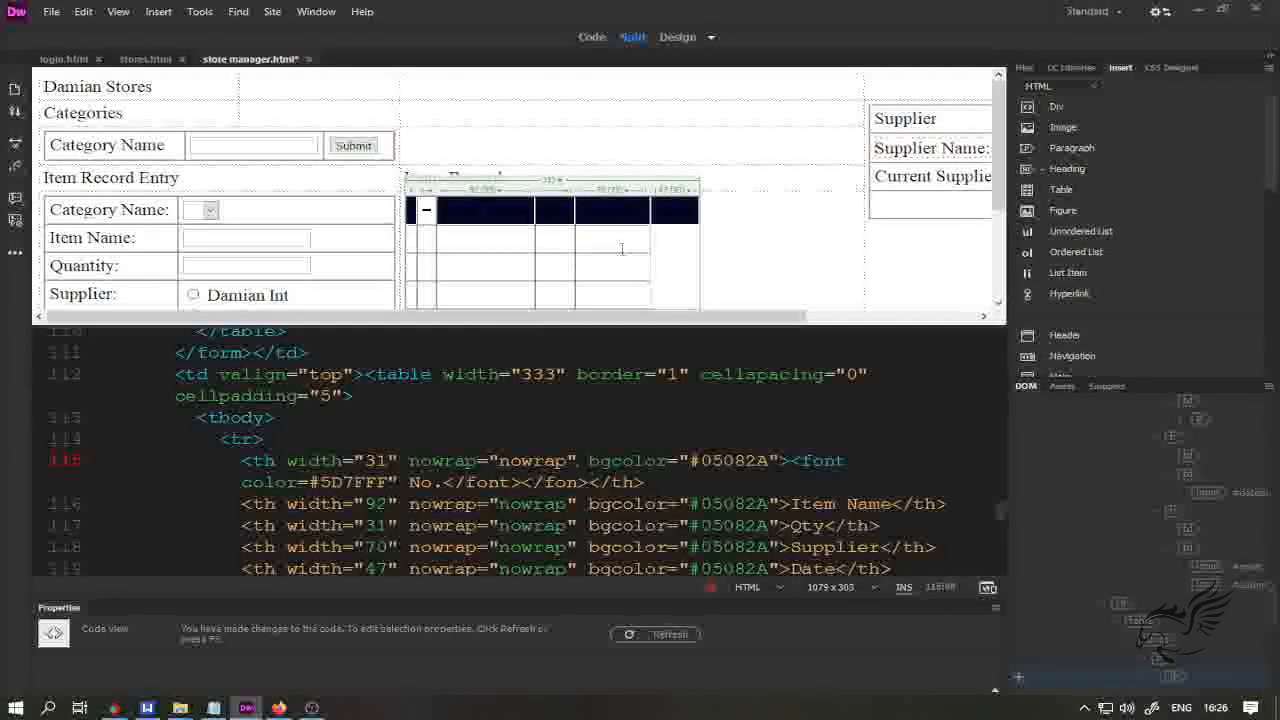
- Complete the opening font tag before "No." with its closing bracket and save the page
click(728, 250)
click(481, 240)
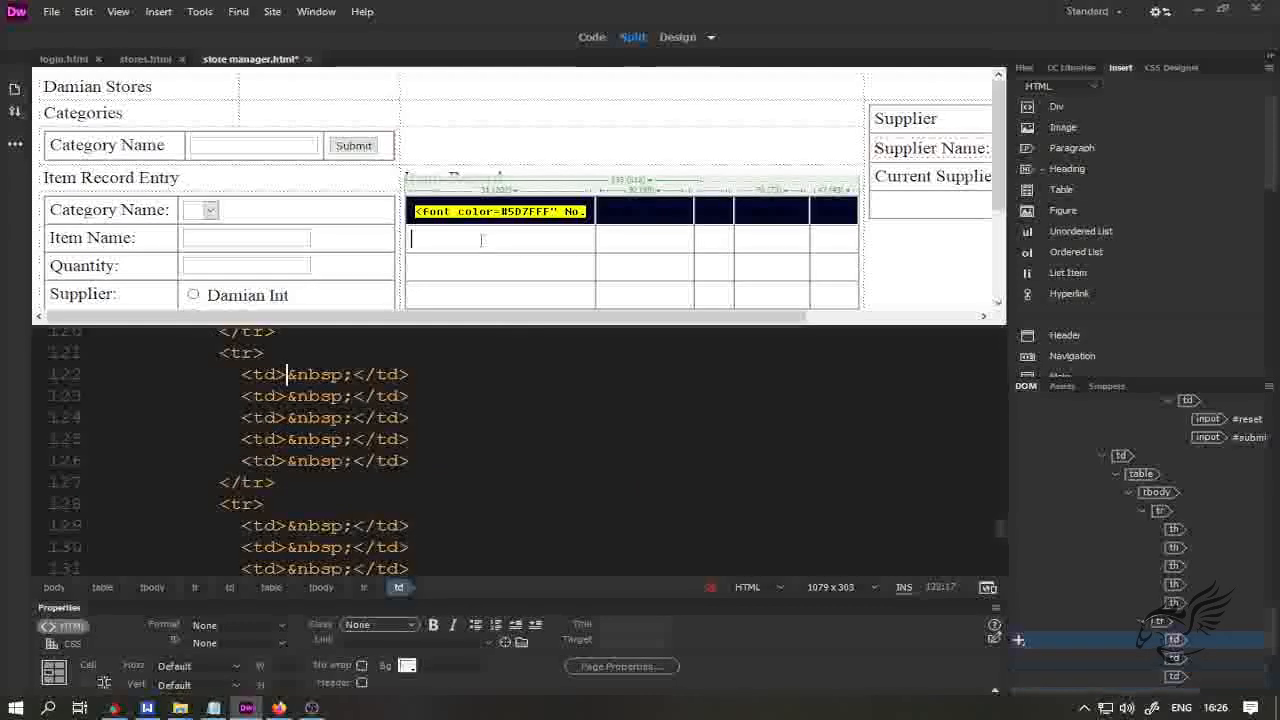
click(474, 213)
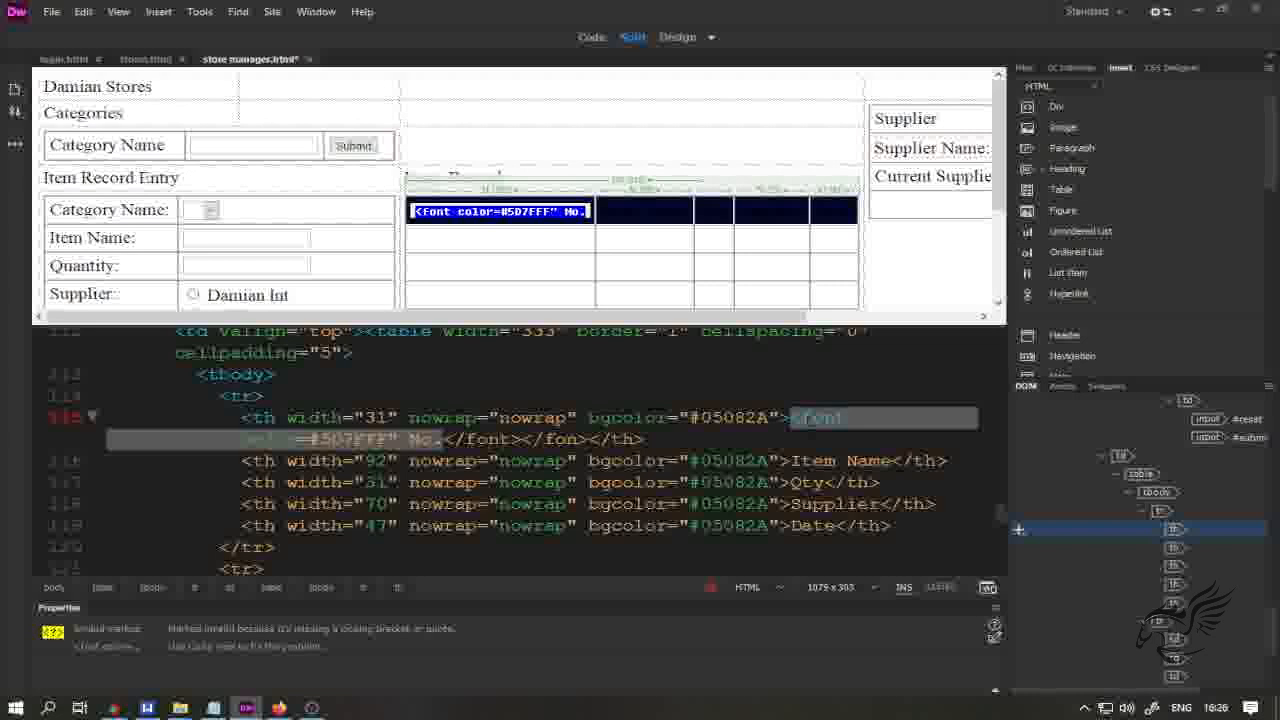
click(858, 419)
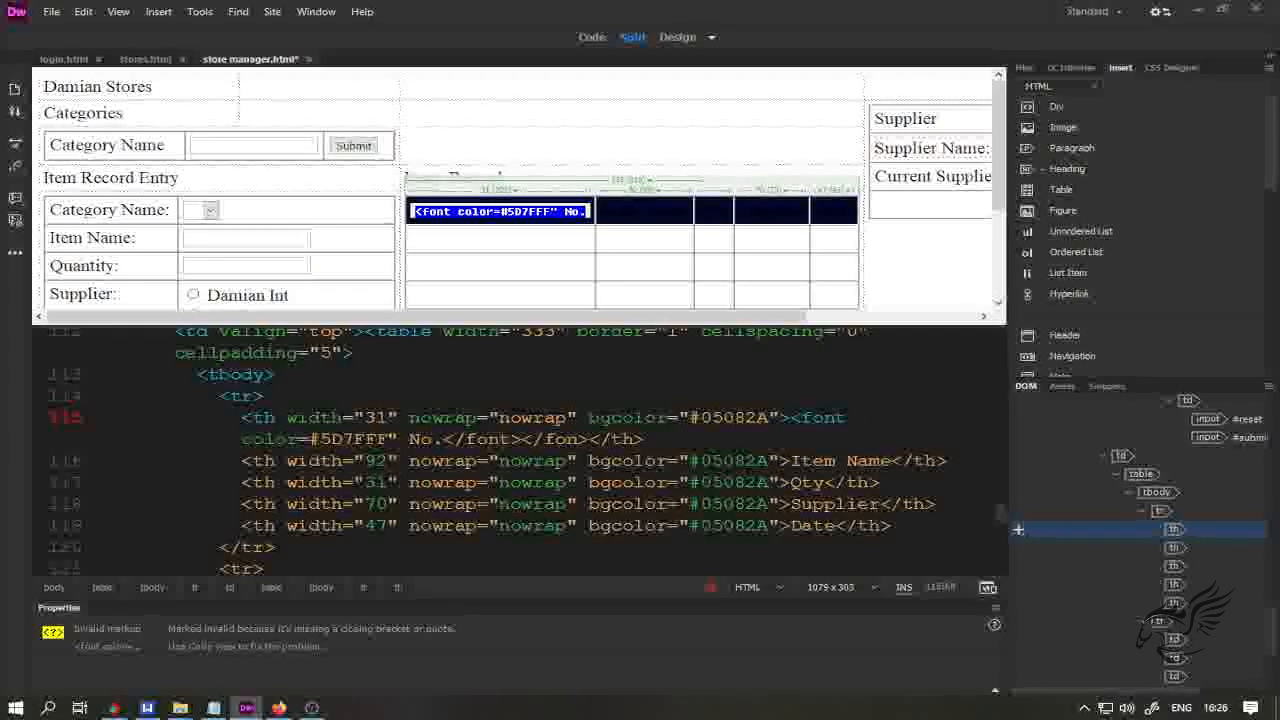
key(Delete)
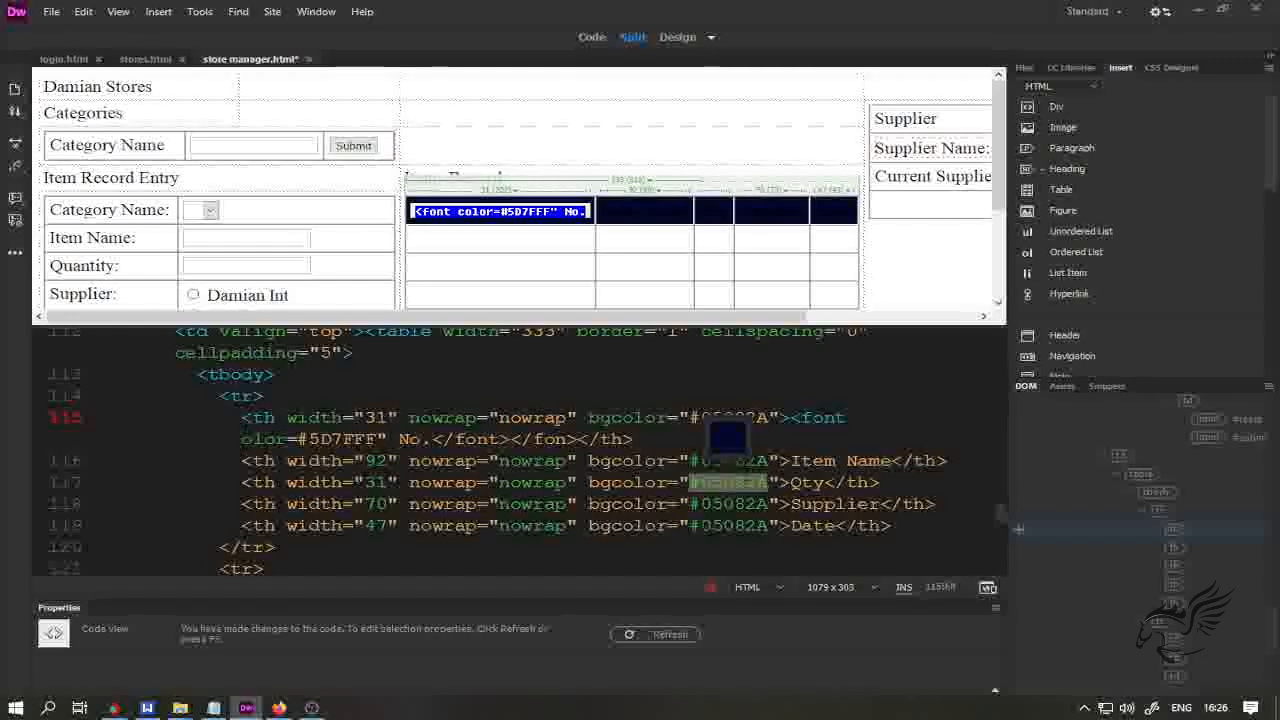
text(c)
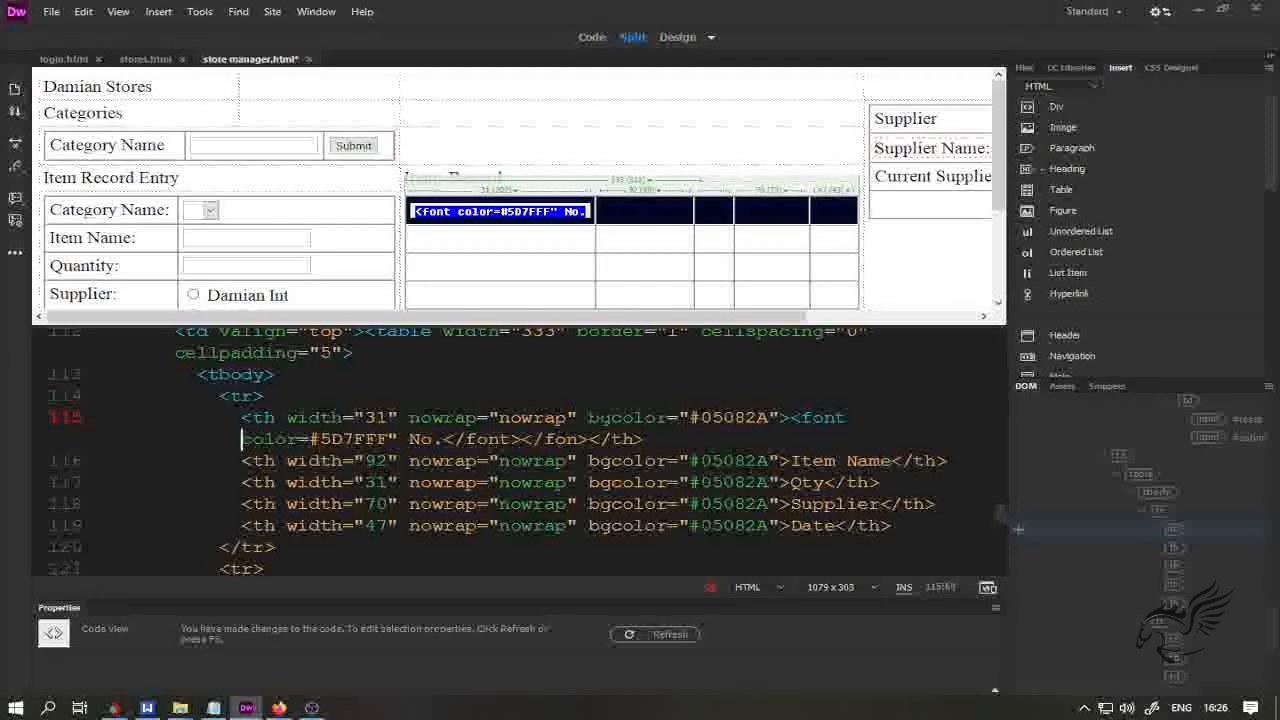
key(BackSpace)
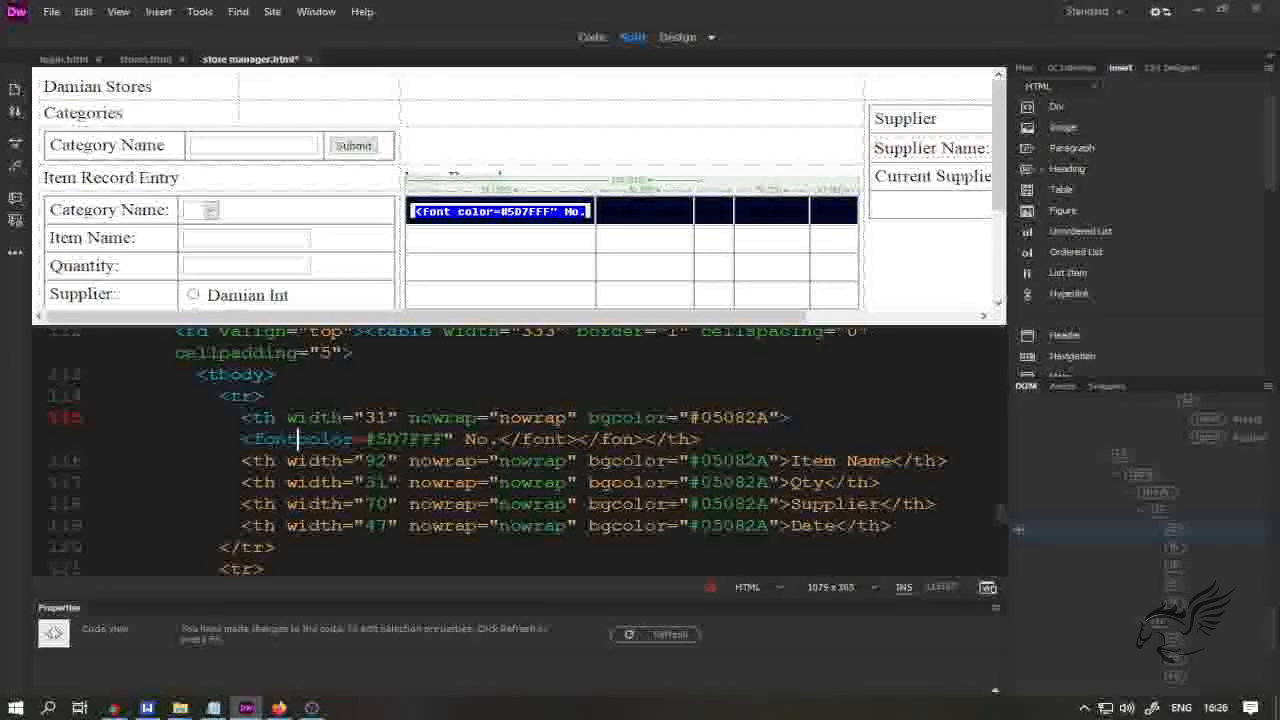
click(397, 438)
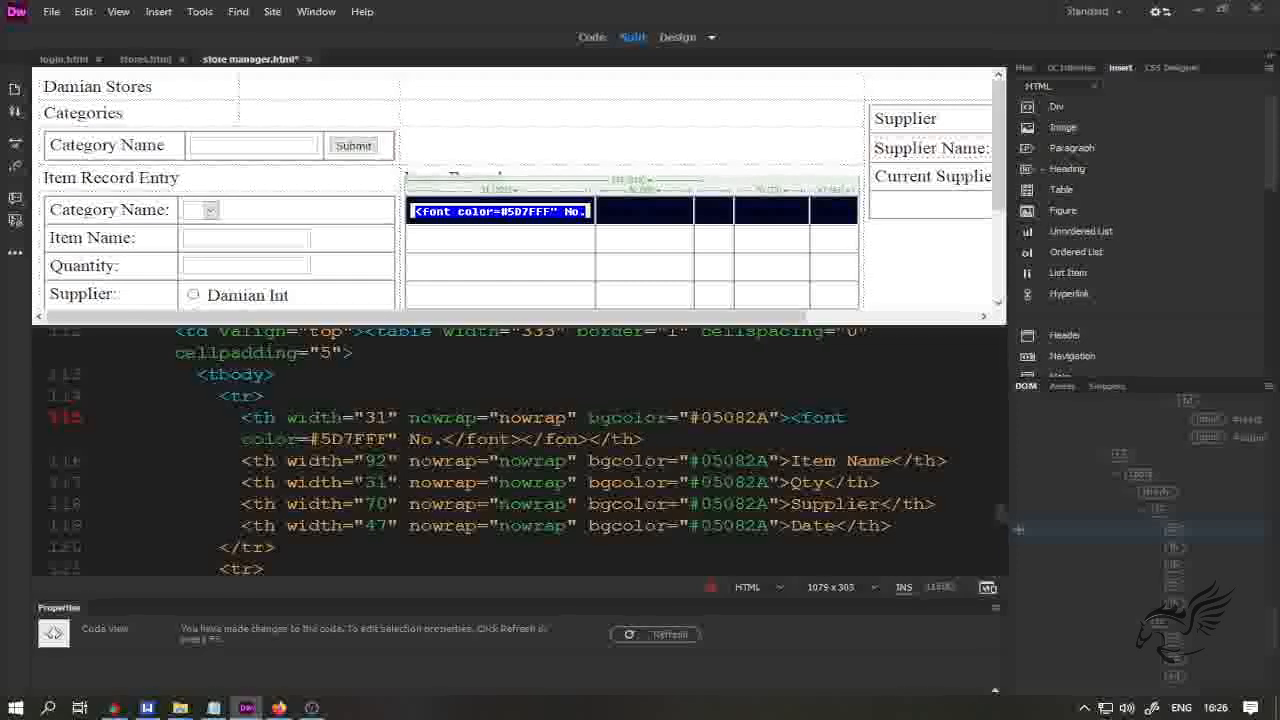
text(>)
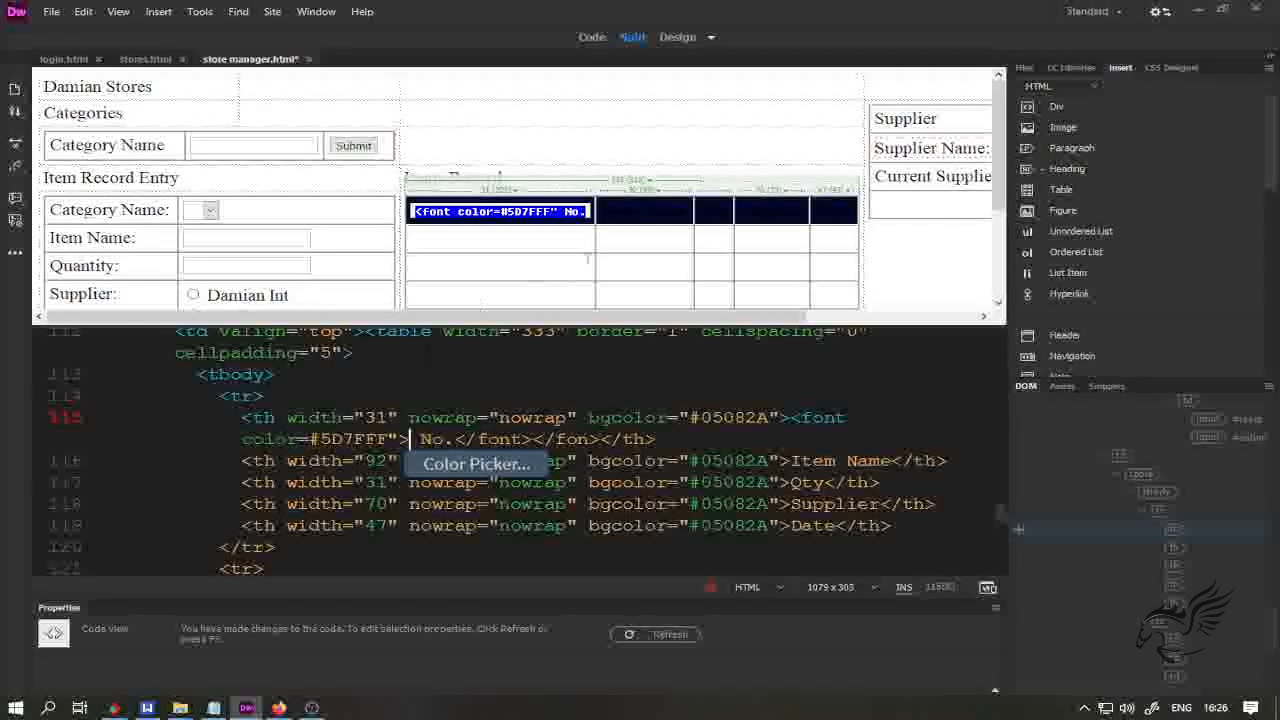
click(298, 438)
key(ctrl+s)
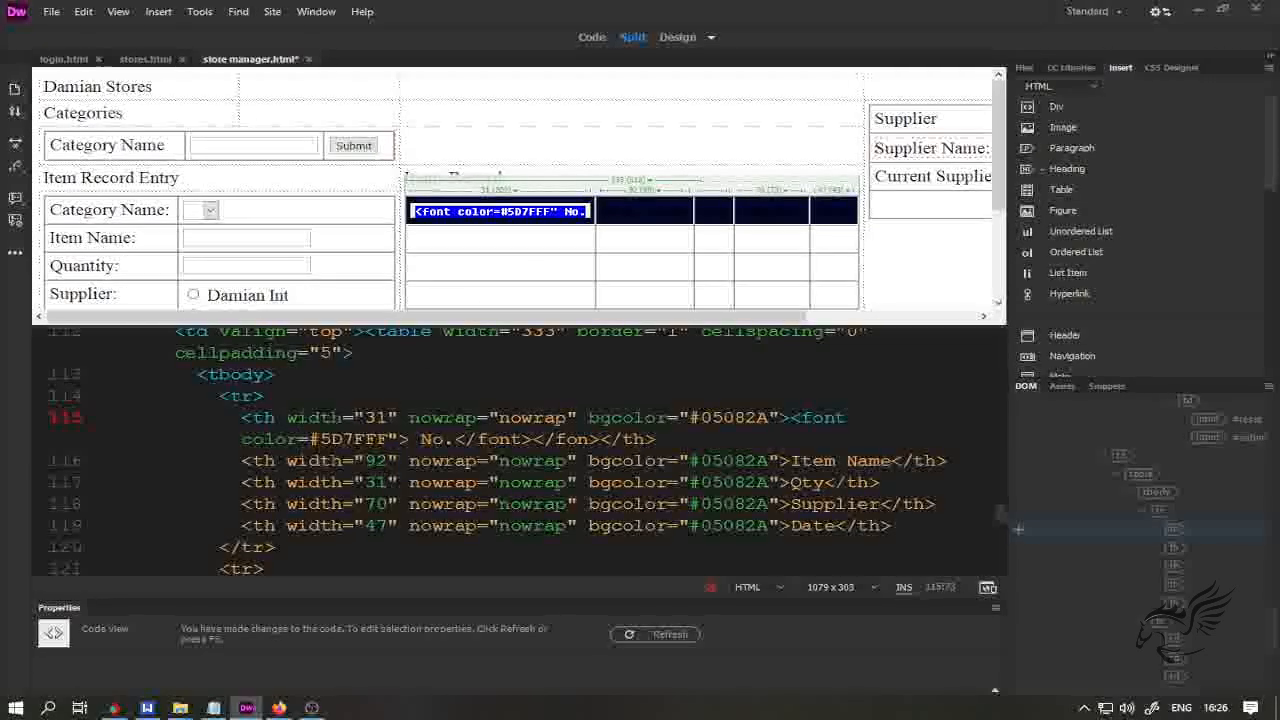
- Remove the surplus misspelled "</fon>" tag from the code of the "No." header cell
click(490, 237)
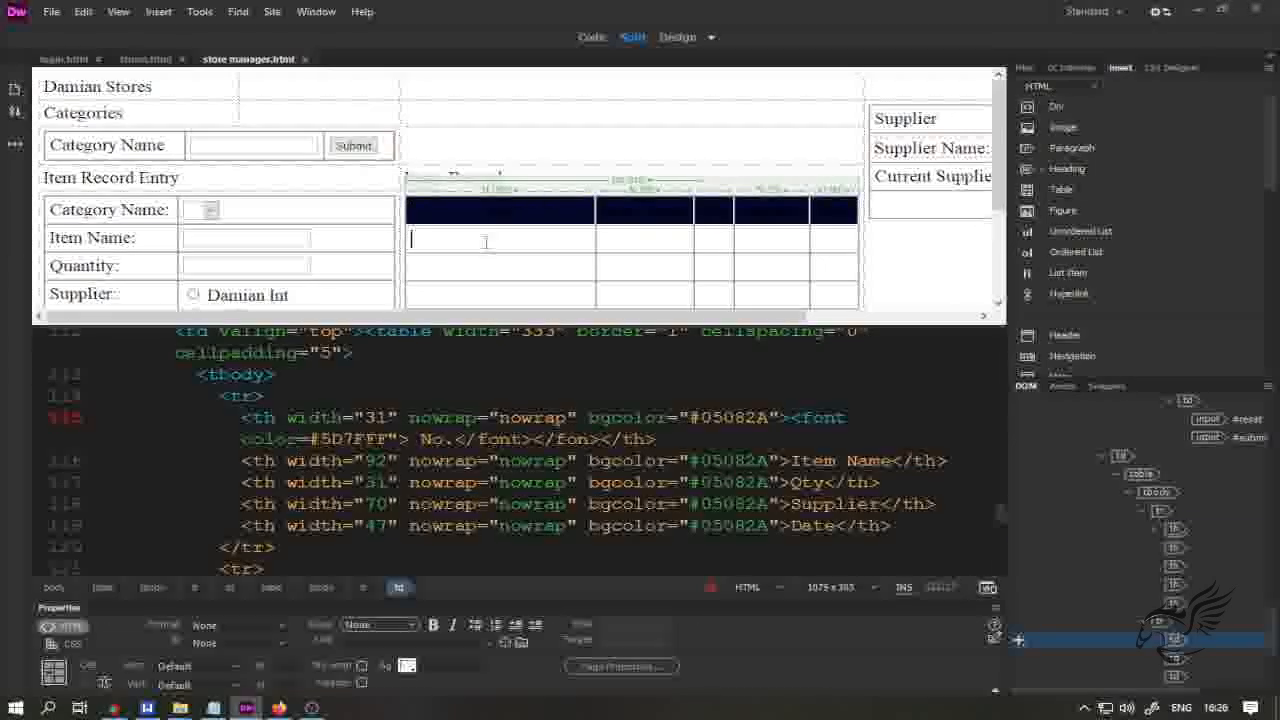
click(511, 210)
double_click(511, 210)
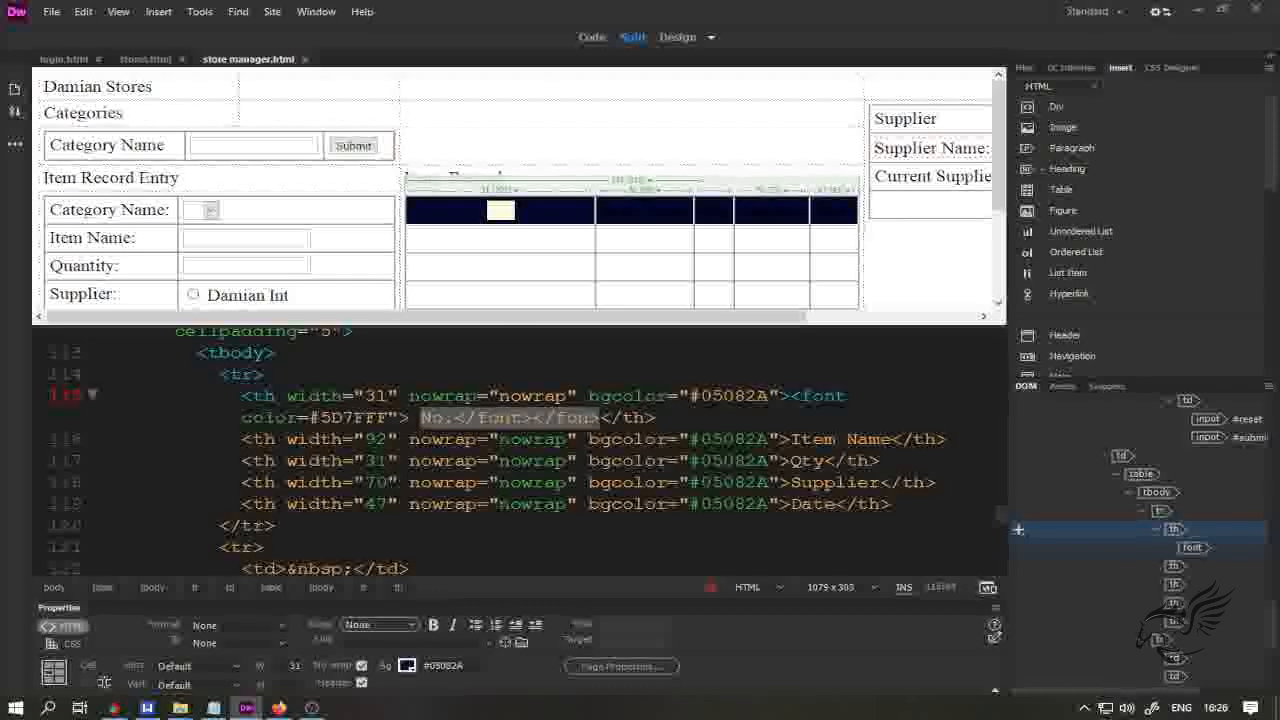
click(569, 424)
click(569, 420)
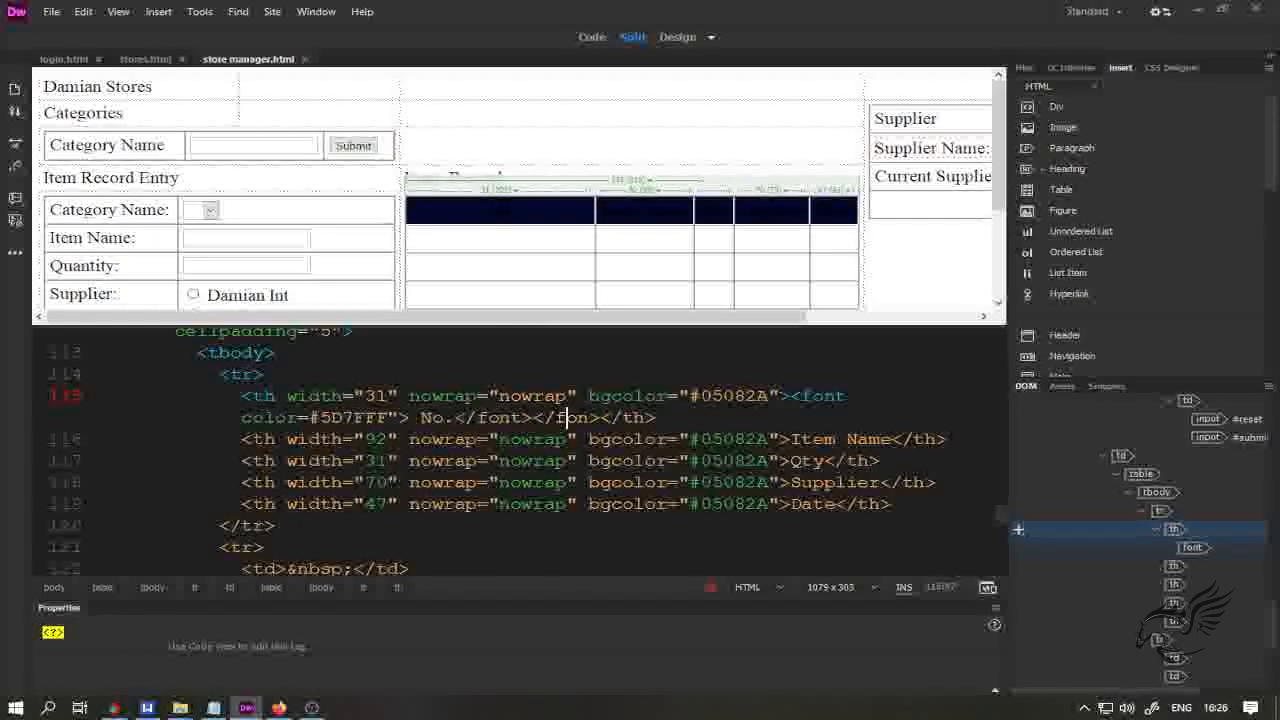
drag(600, 418, 567, 418)
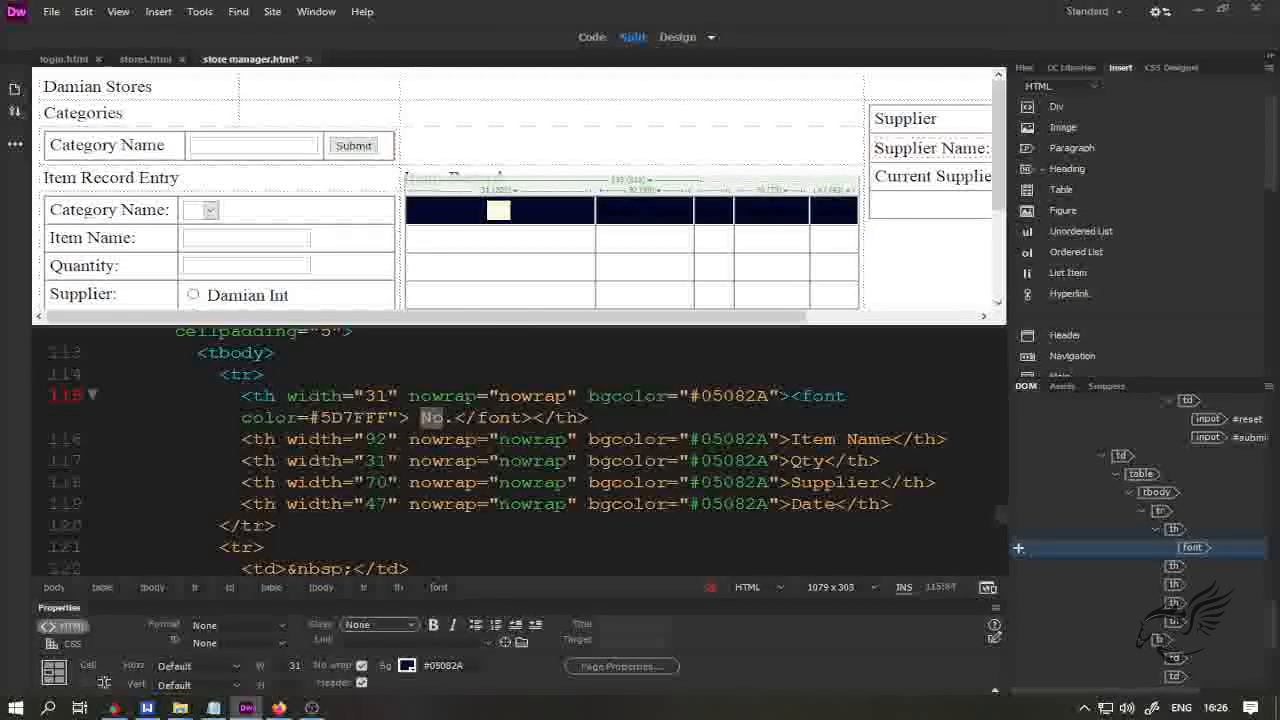
- Complete the quotes around the "No." heading's font color "#5D7FFF" and collapse the side panels to widen the page view
click(791, 396)
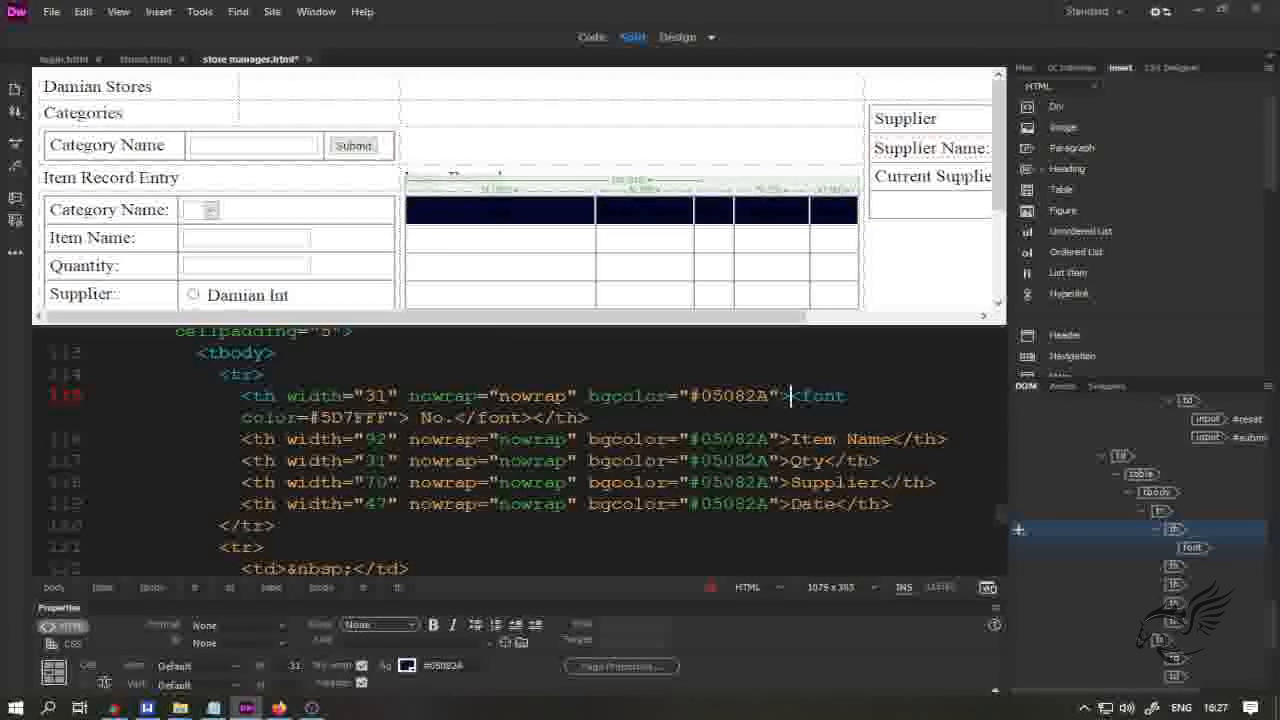
click(1271, 60)
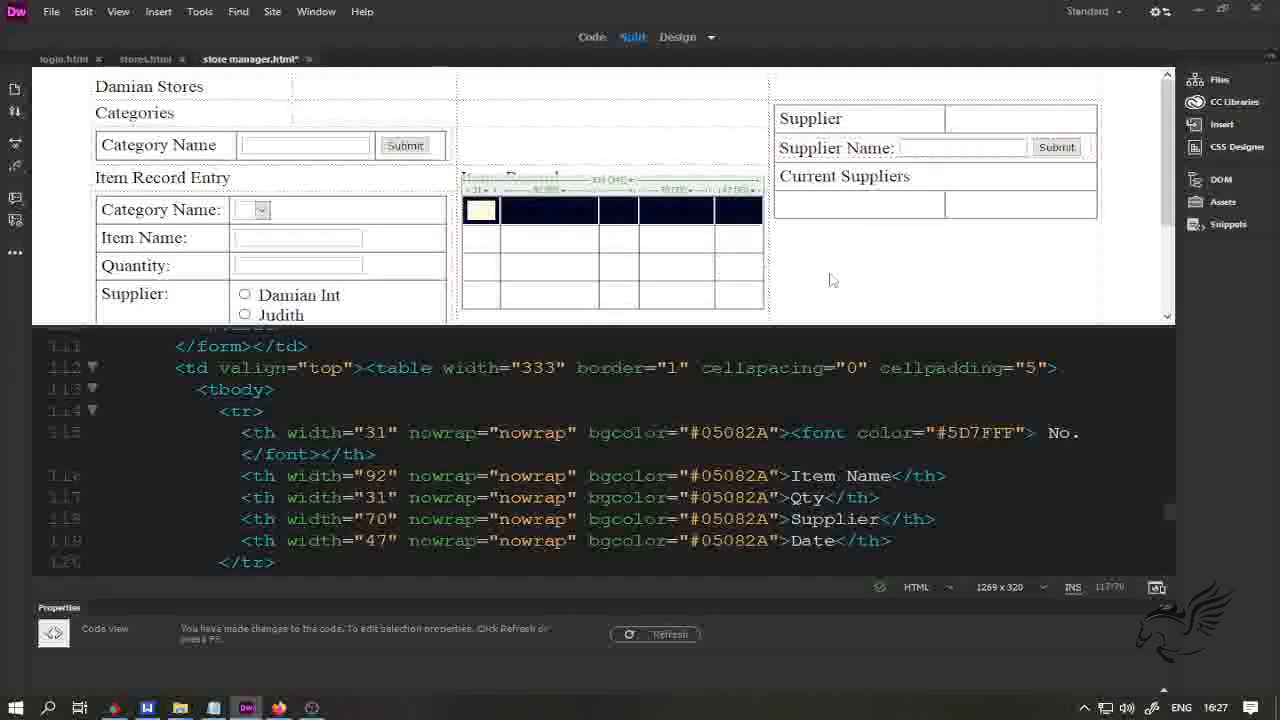
click(760, 265)
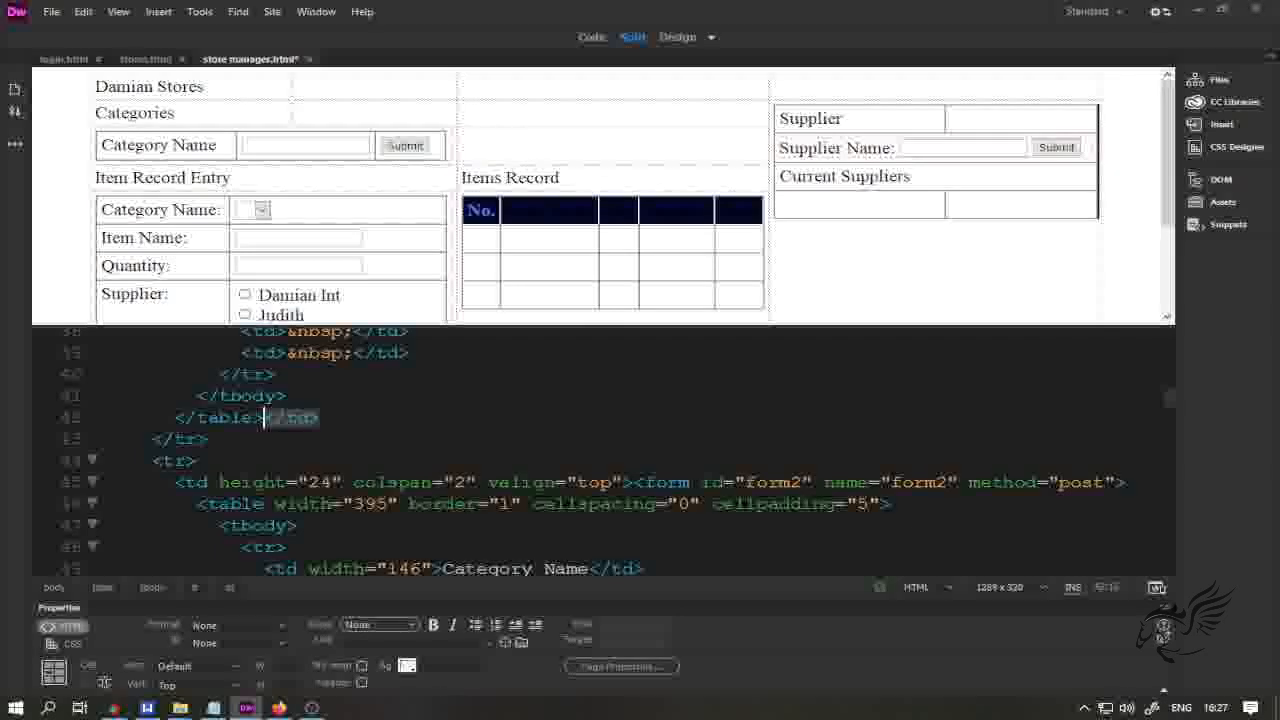
- Add opening font tags with color #5D7FFF before Item Name, Qty, Supplier and Date in the header cells, and close the Item Name one
click(495, 210)
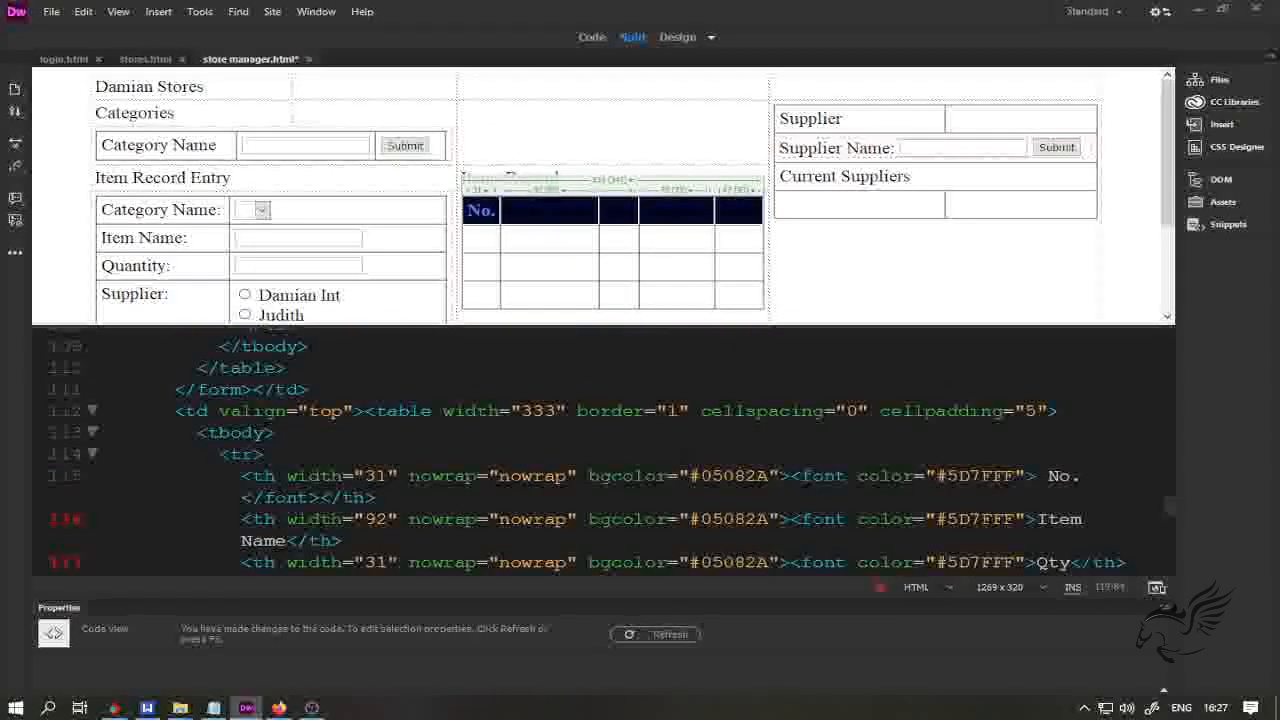
key(shift+Left)
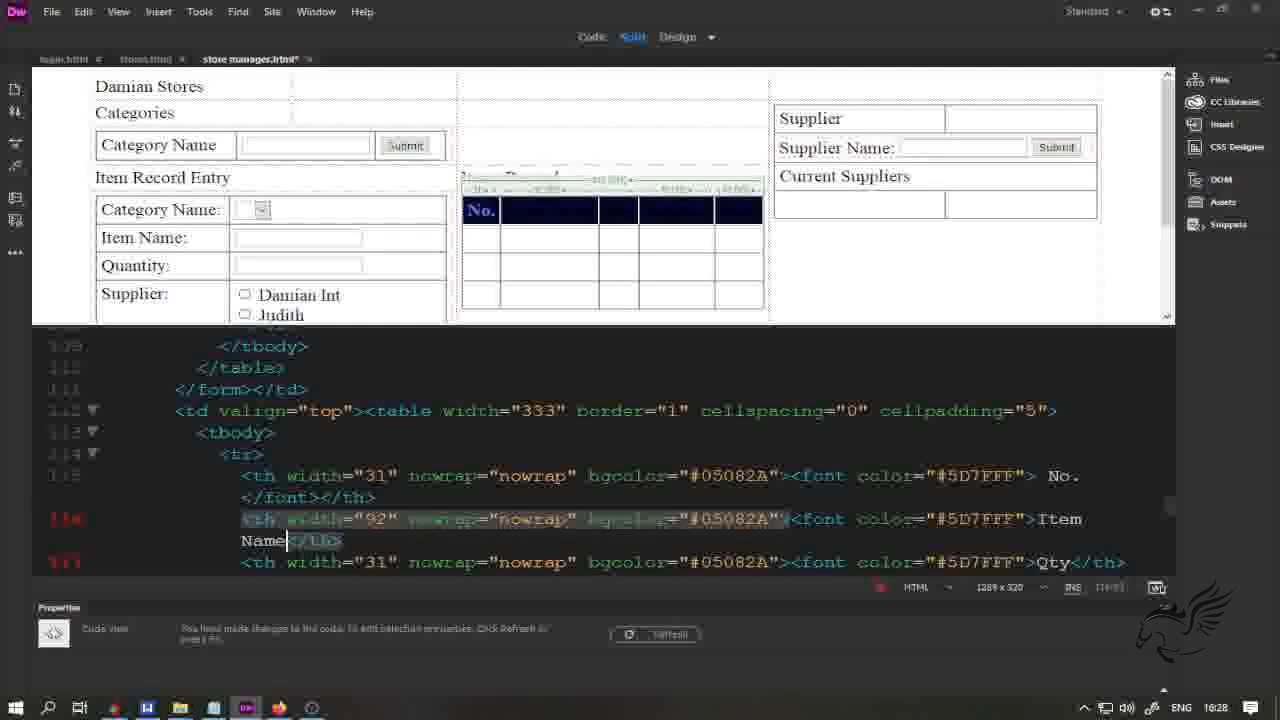
scroll(365, 540, down, 3)
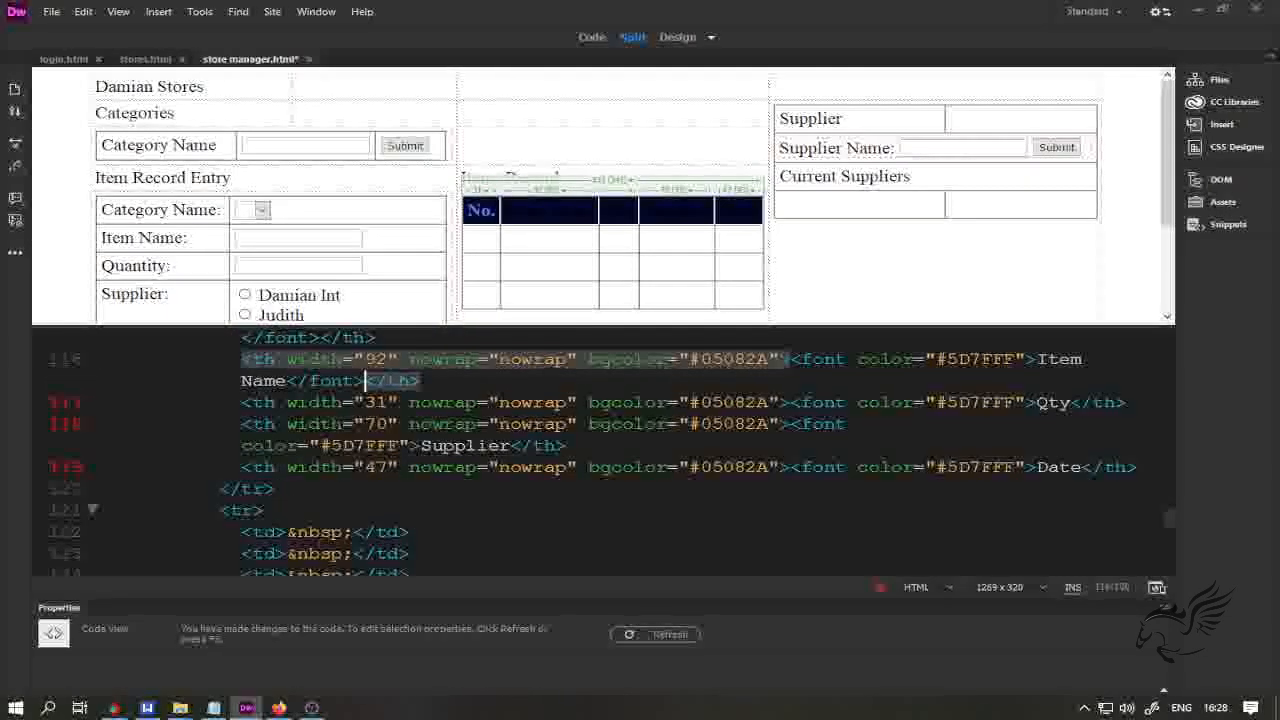
- Add closing font tags after the Qty, Supplier and Date headings in the Items Record table's code
click(1071, 403)
text(</)
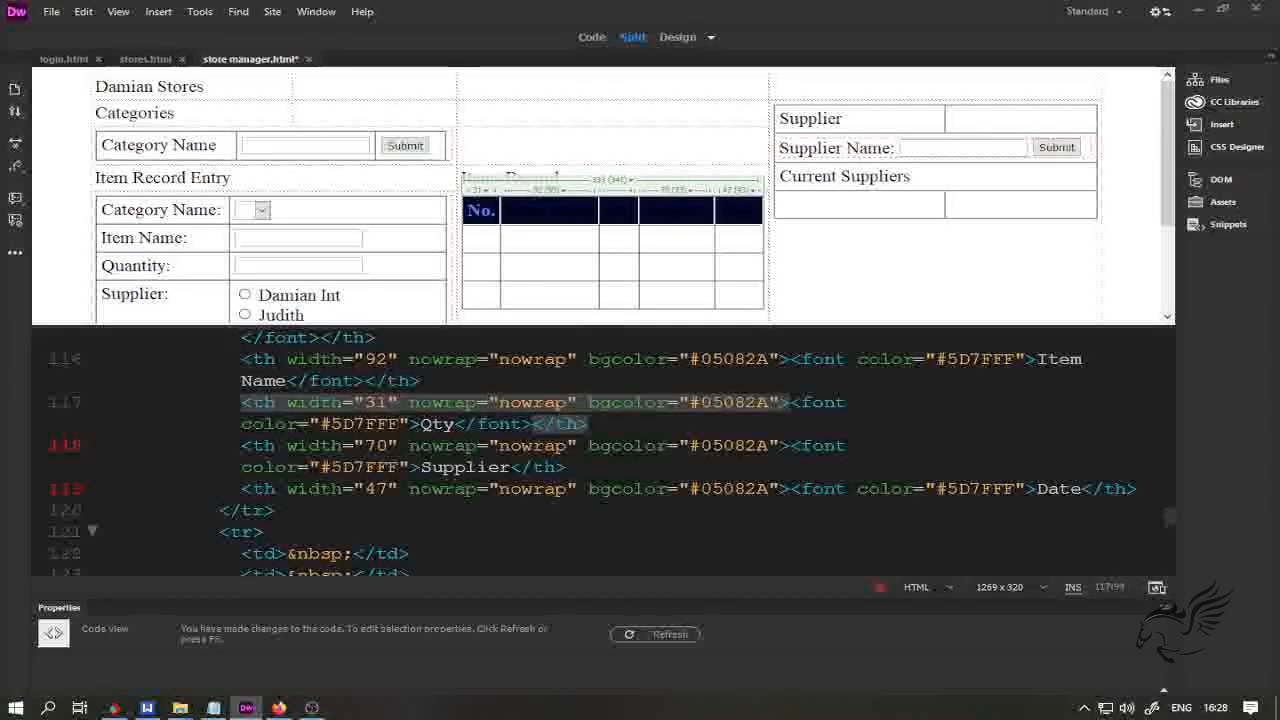
click(511, 467)
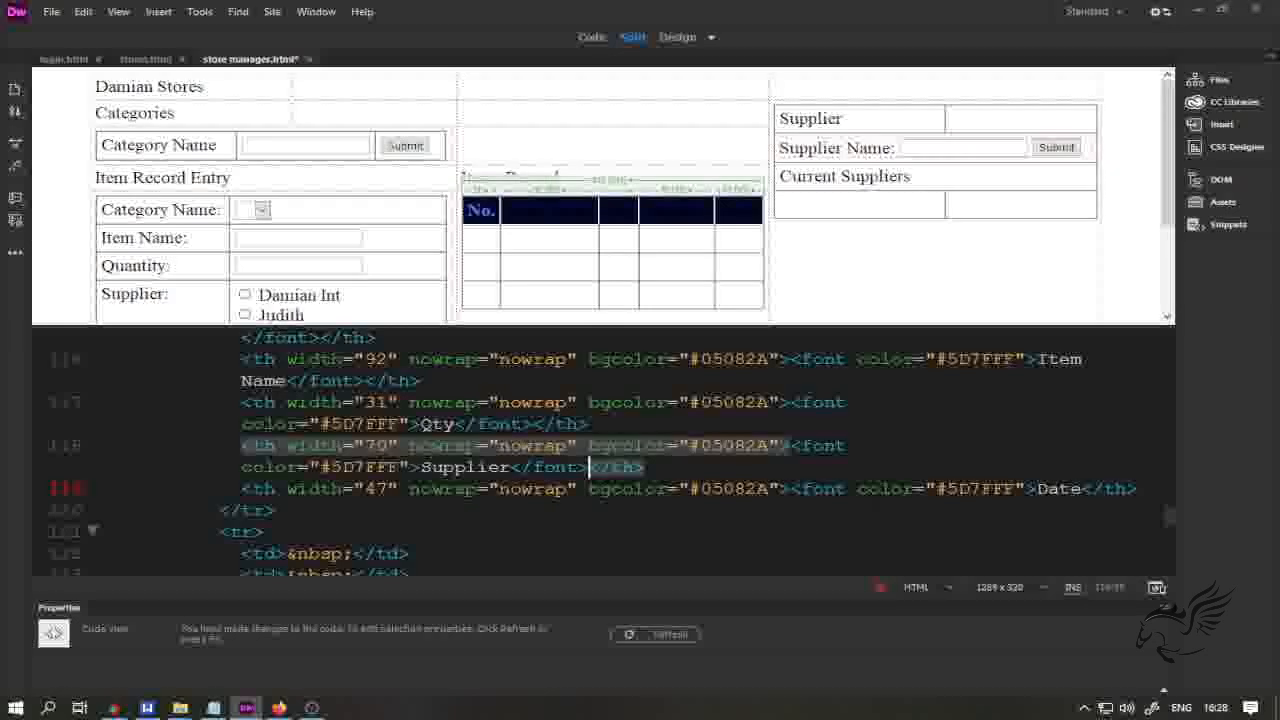
click(1083, 489)
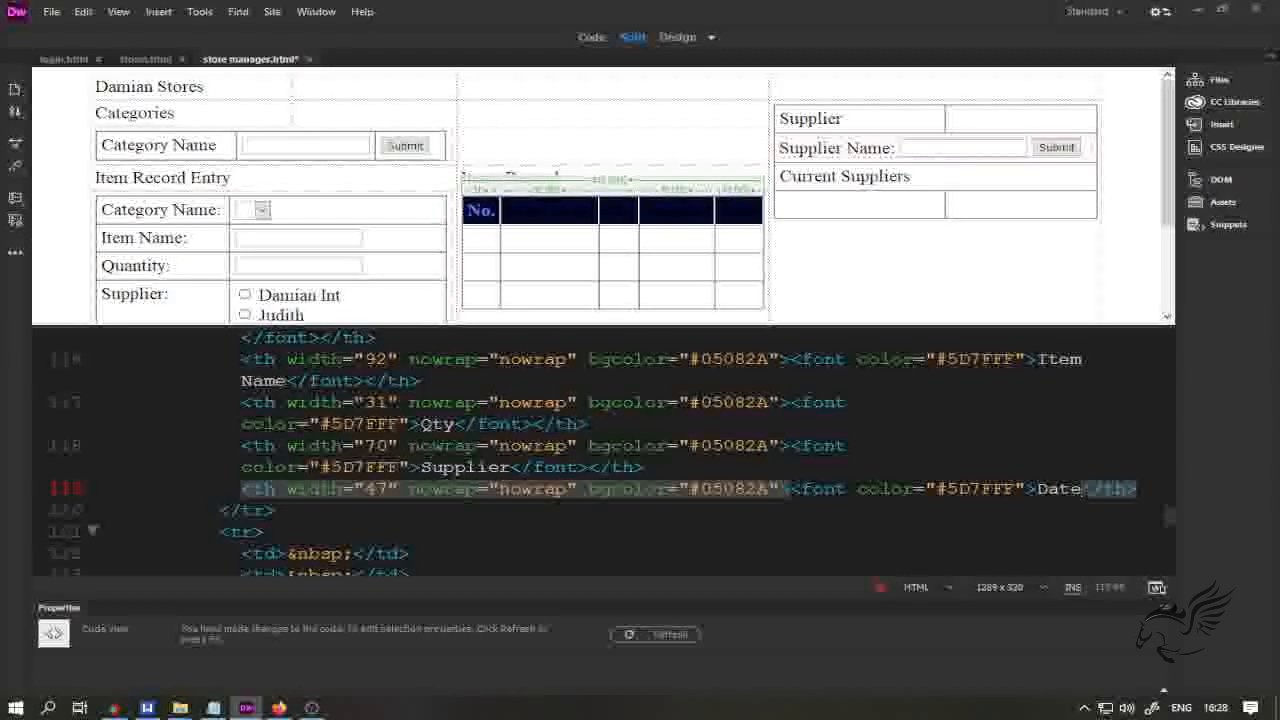
text(</font>)
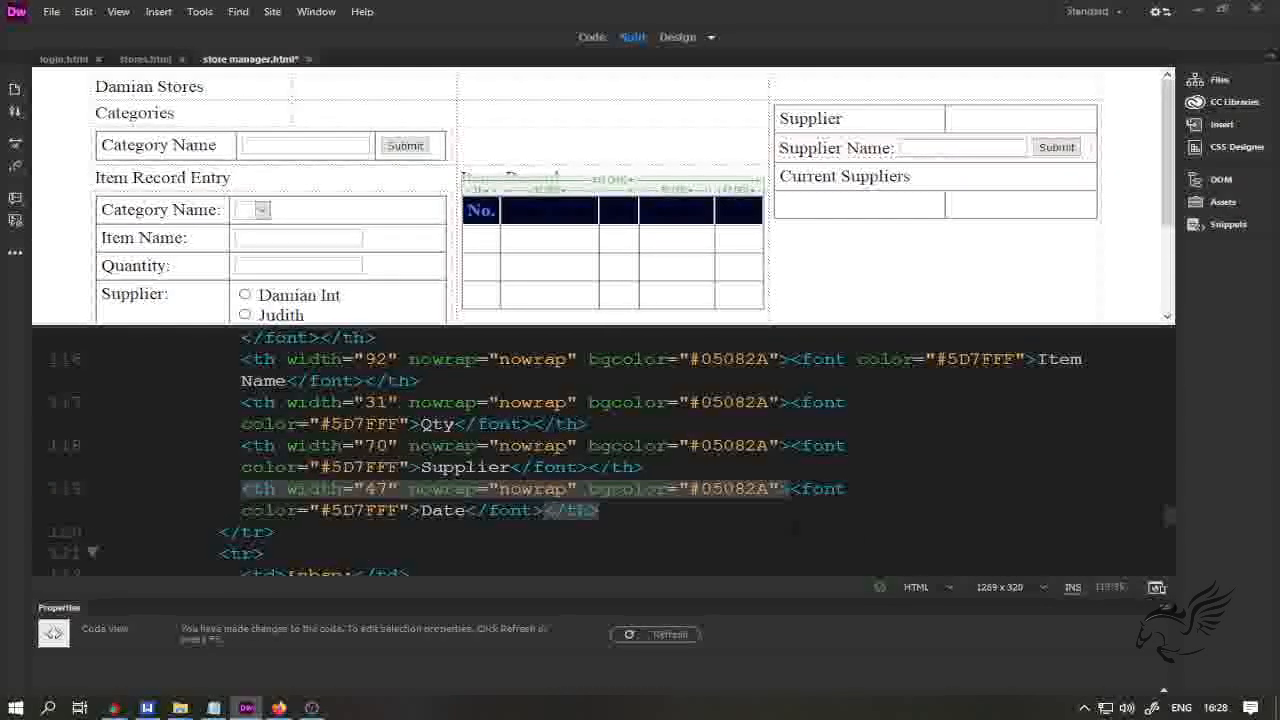
- Save the page and check the Items Record table's header row in Firefox and in the Dreamweaver code
click(880, 286)
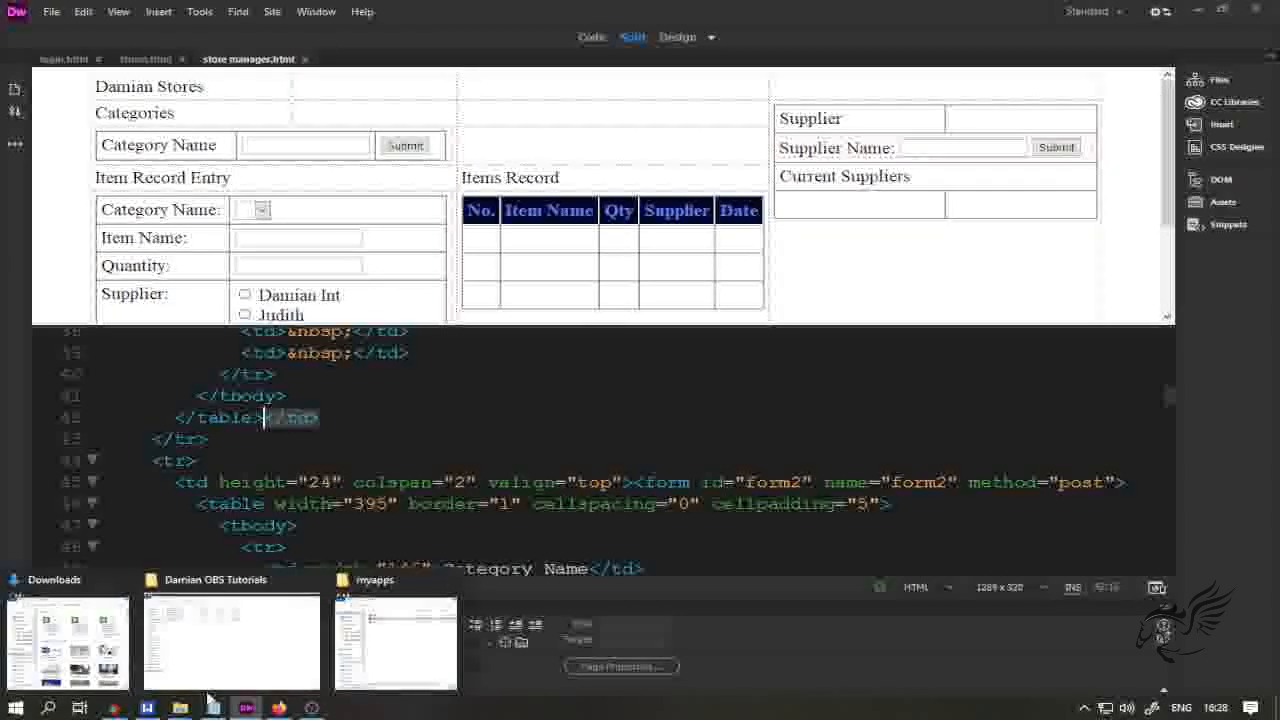
click(279, 708)
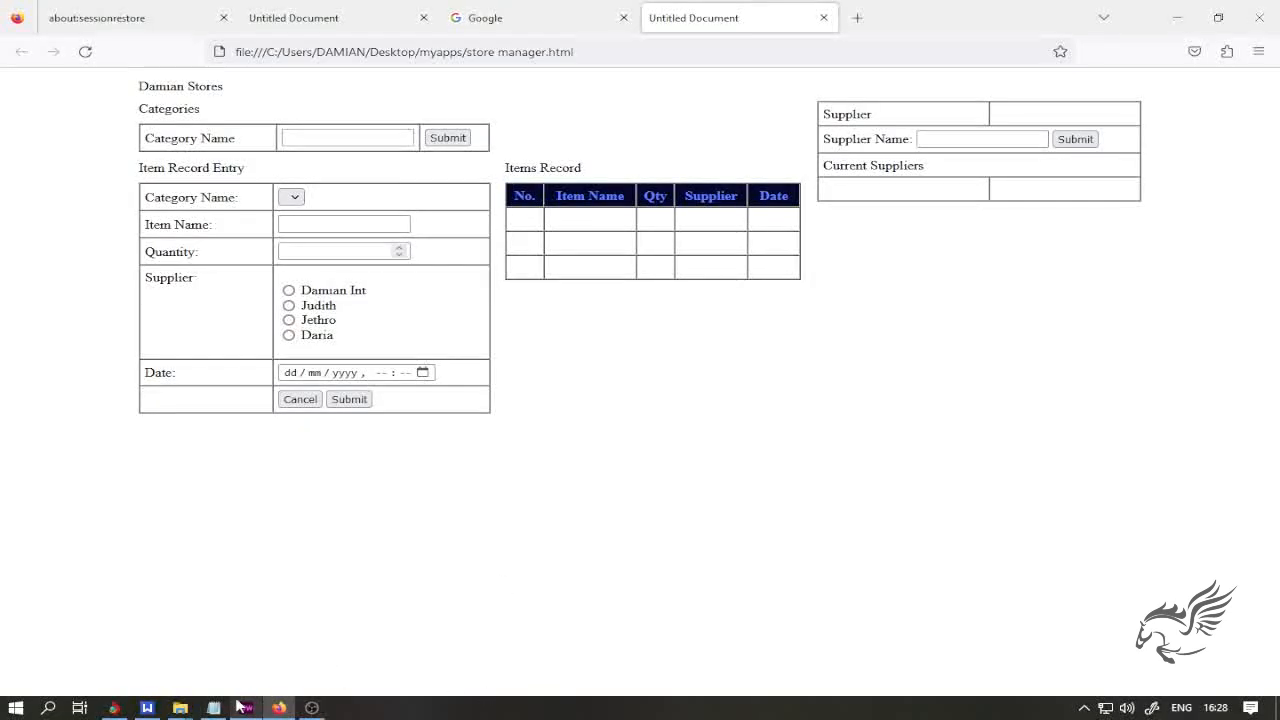
click(245, 632)
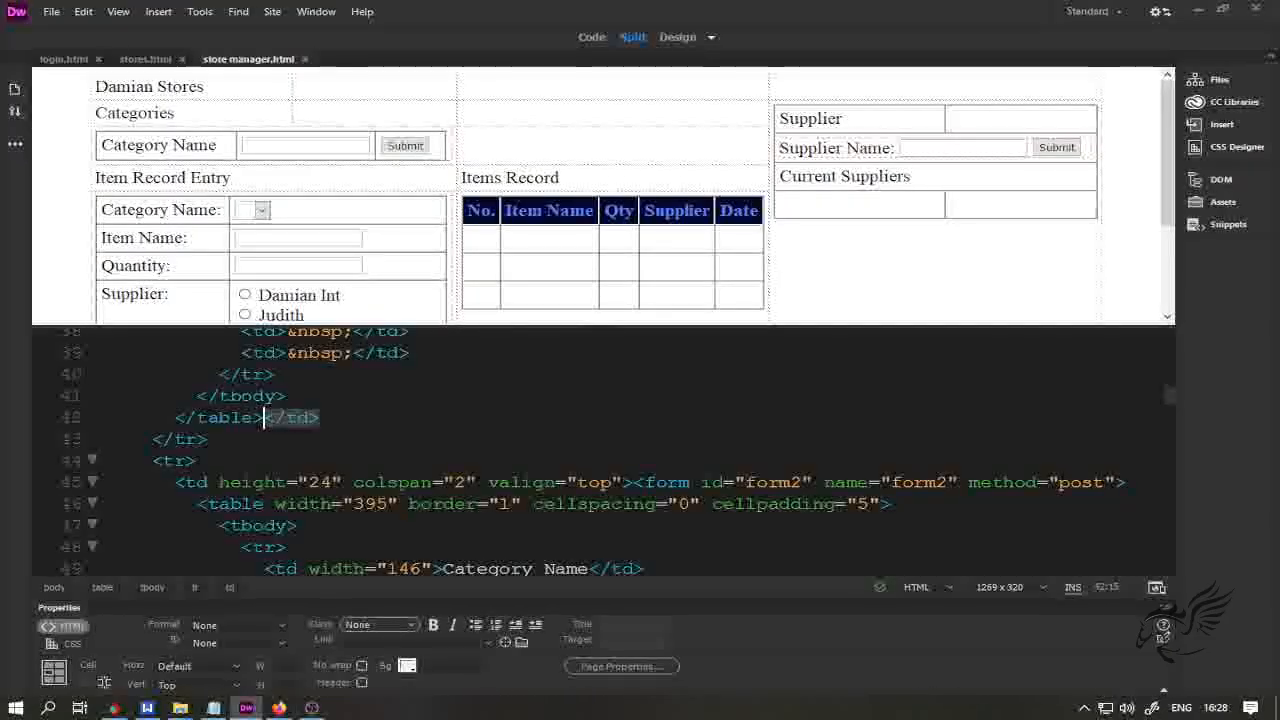
drag(482, 212, 740, 218)
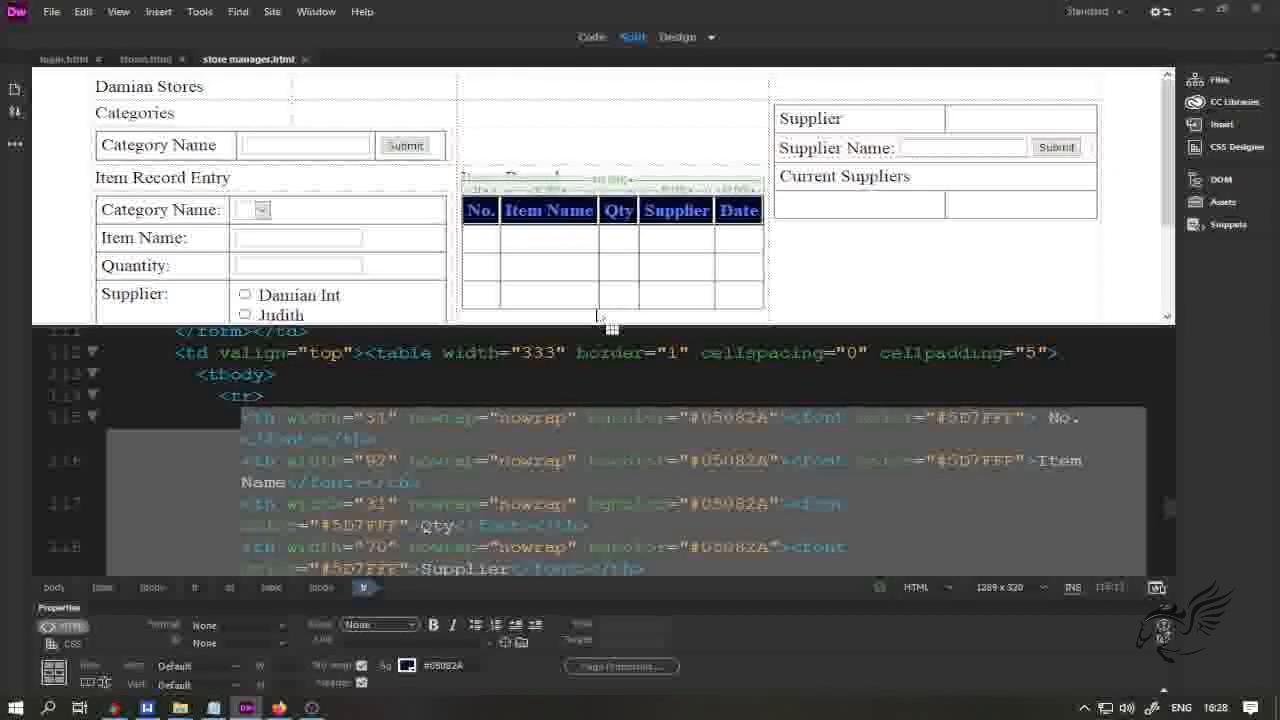
click(263, 396)
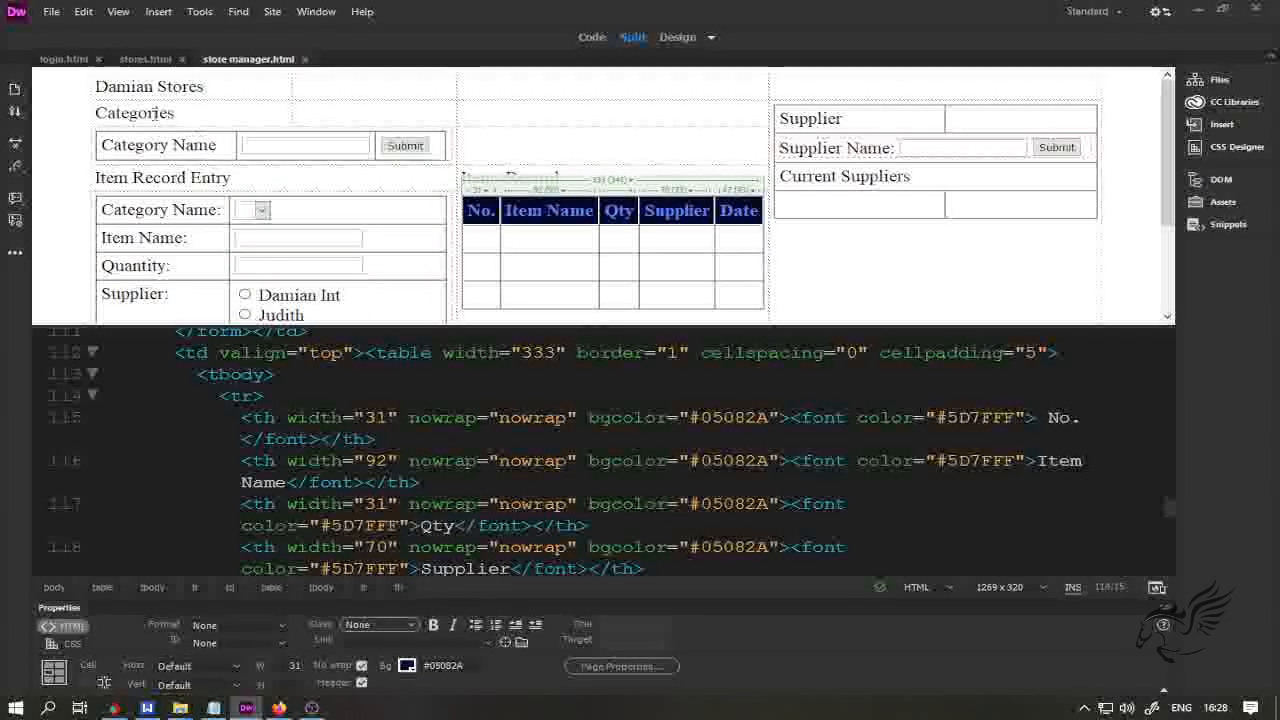
- Merge the three cells of the Categories row into a single cell
drag(140, 113, 725, 125)
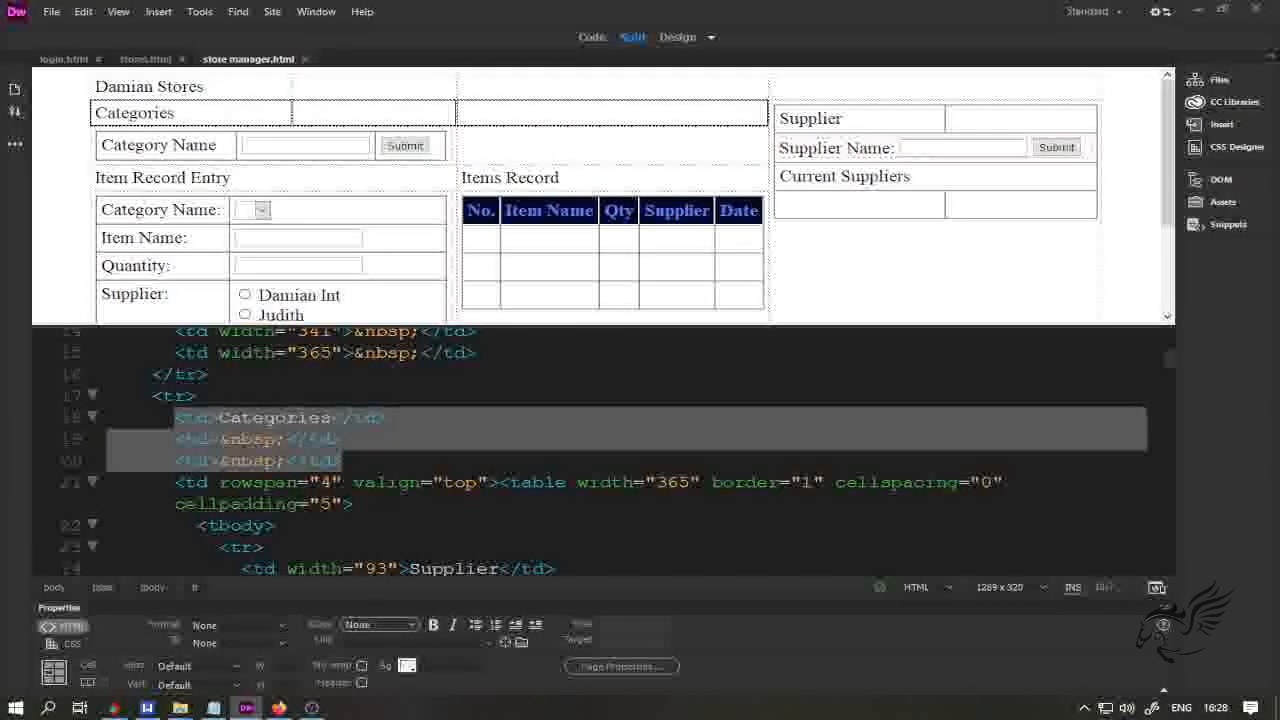
click(500, 116)
drag(220, 116, 550, 122)
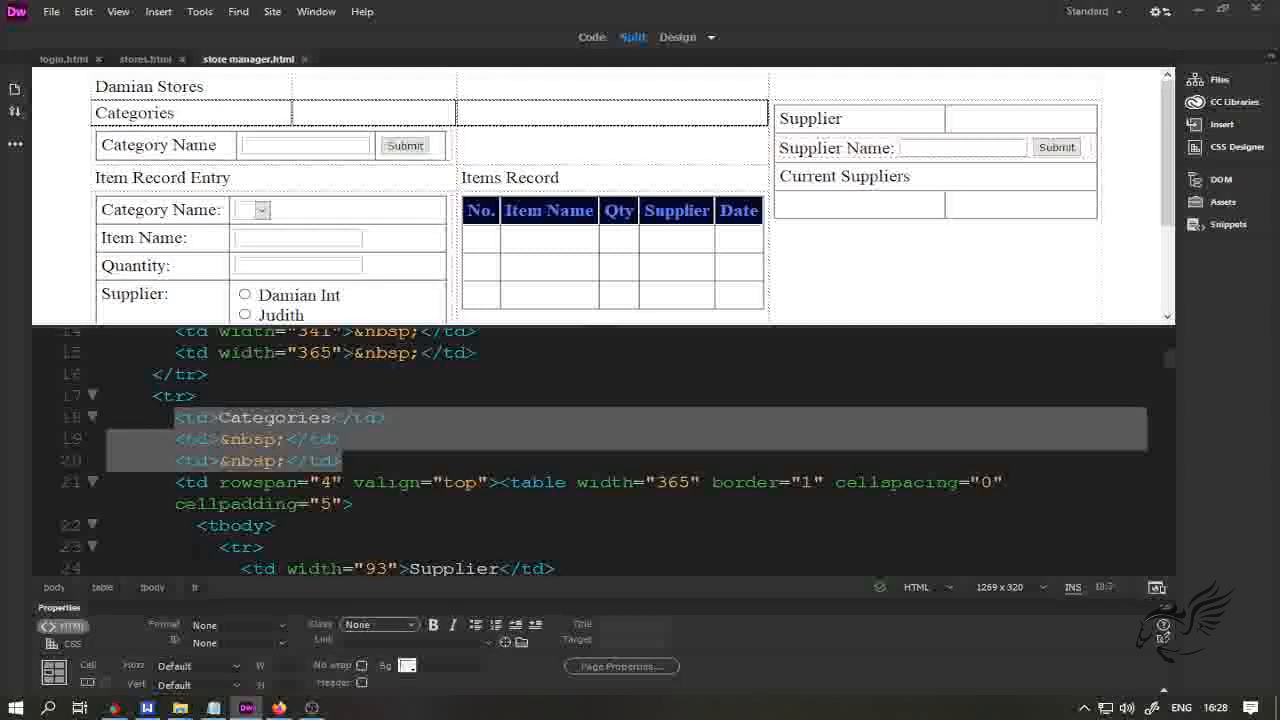
click(90, 683)
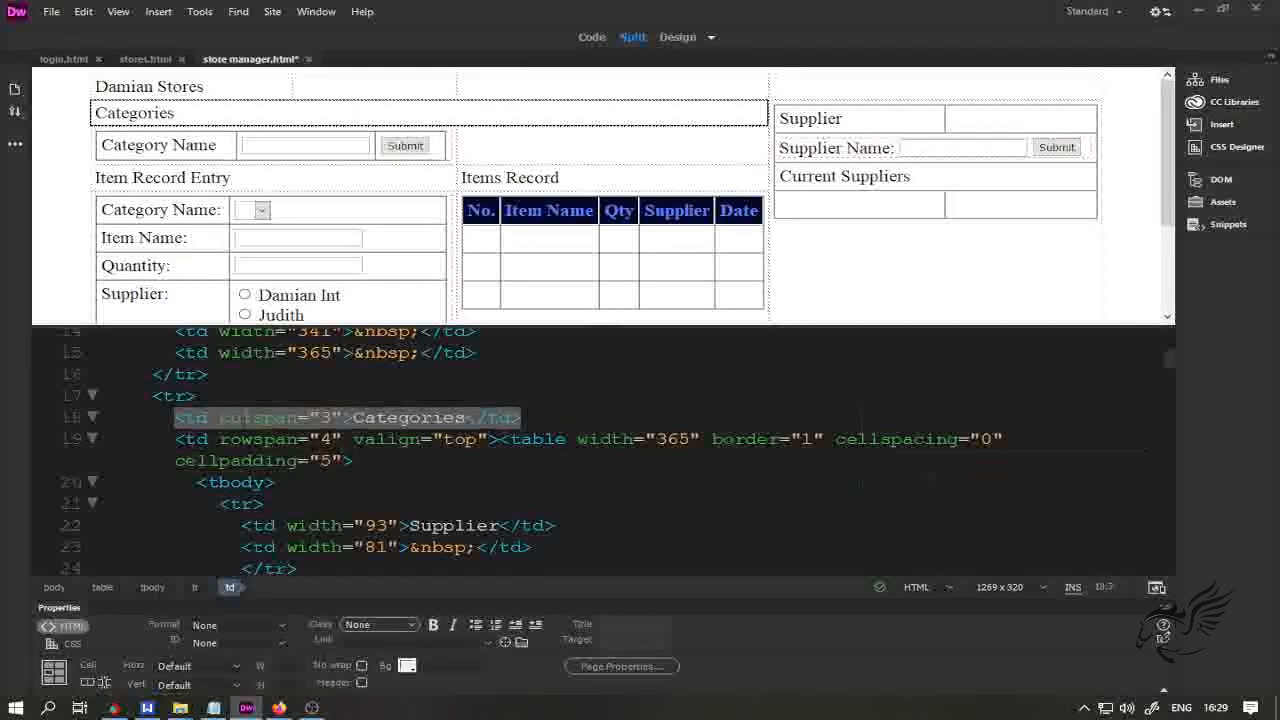
- Set the merged Categories cell's background to #05082A, sampled from the Items Record table's header row
click(407, 666)
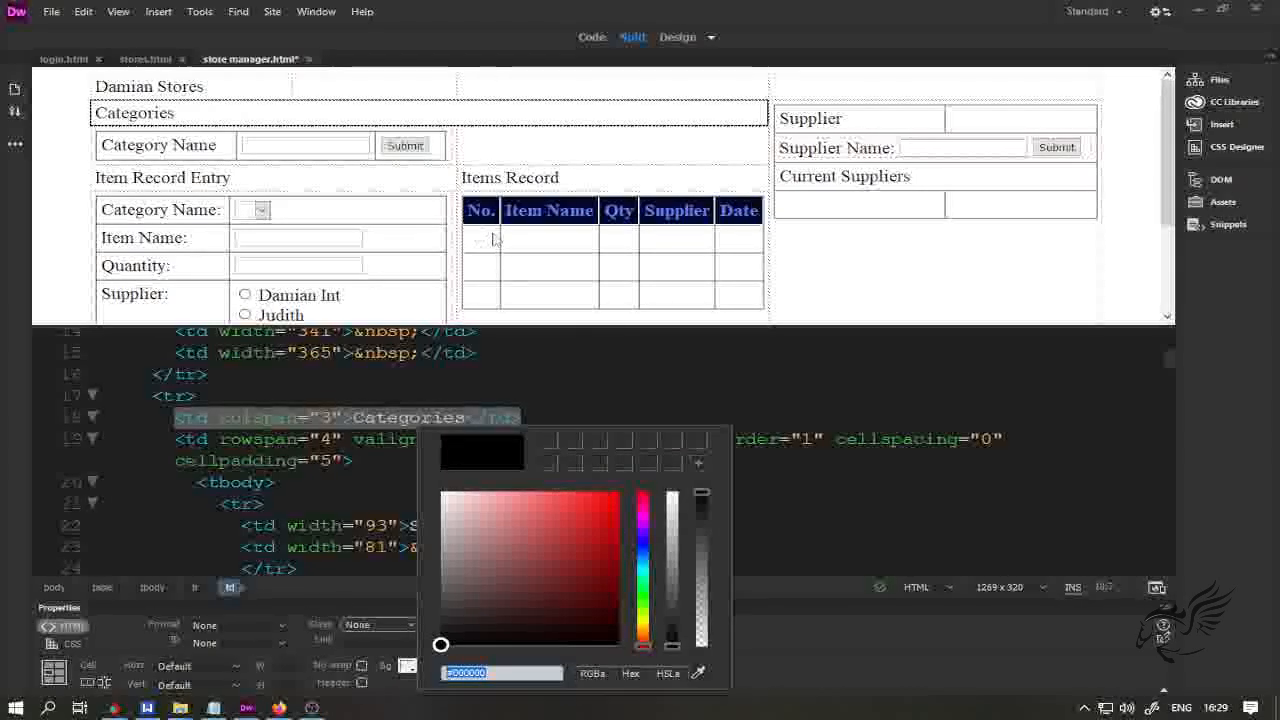
click(699, 672)
click(768, 605)
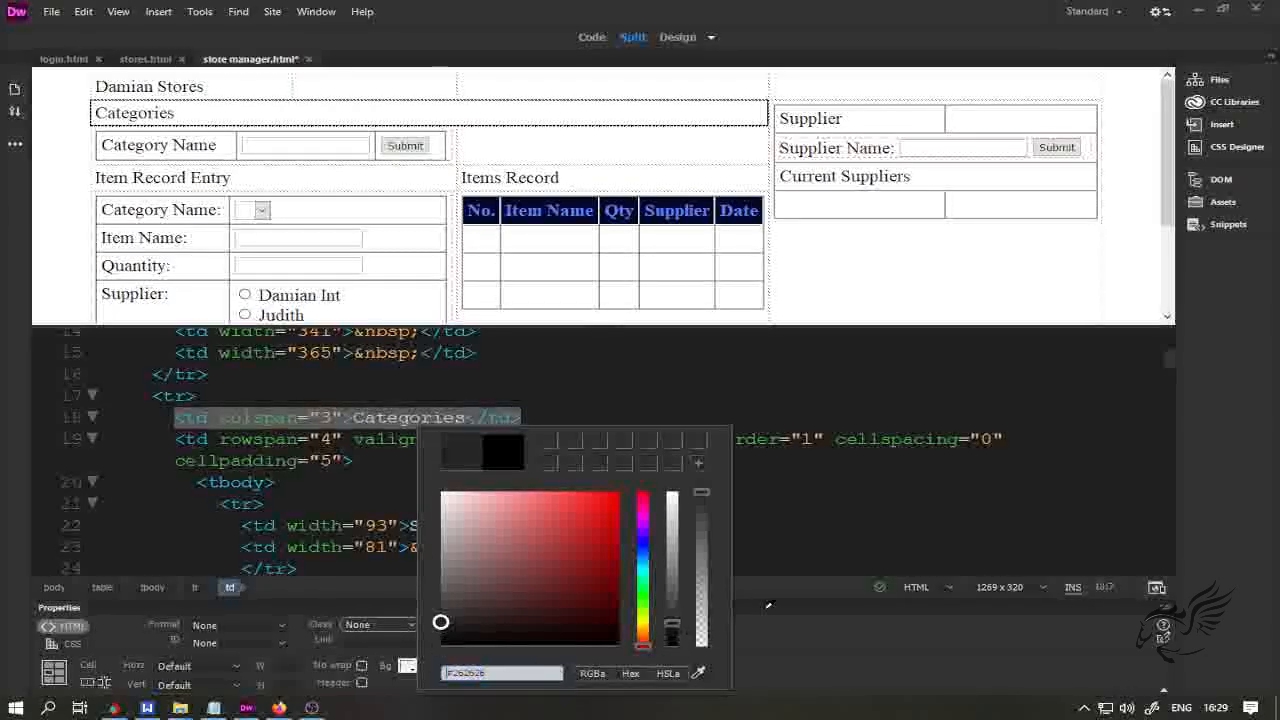
click(541, 201)
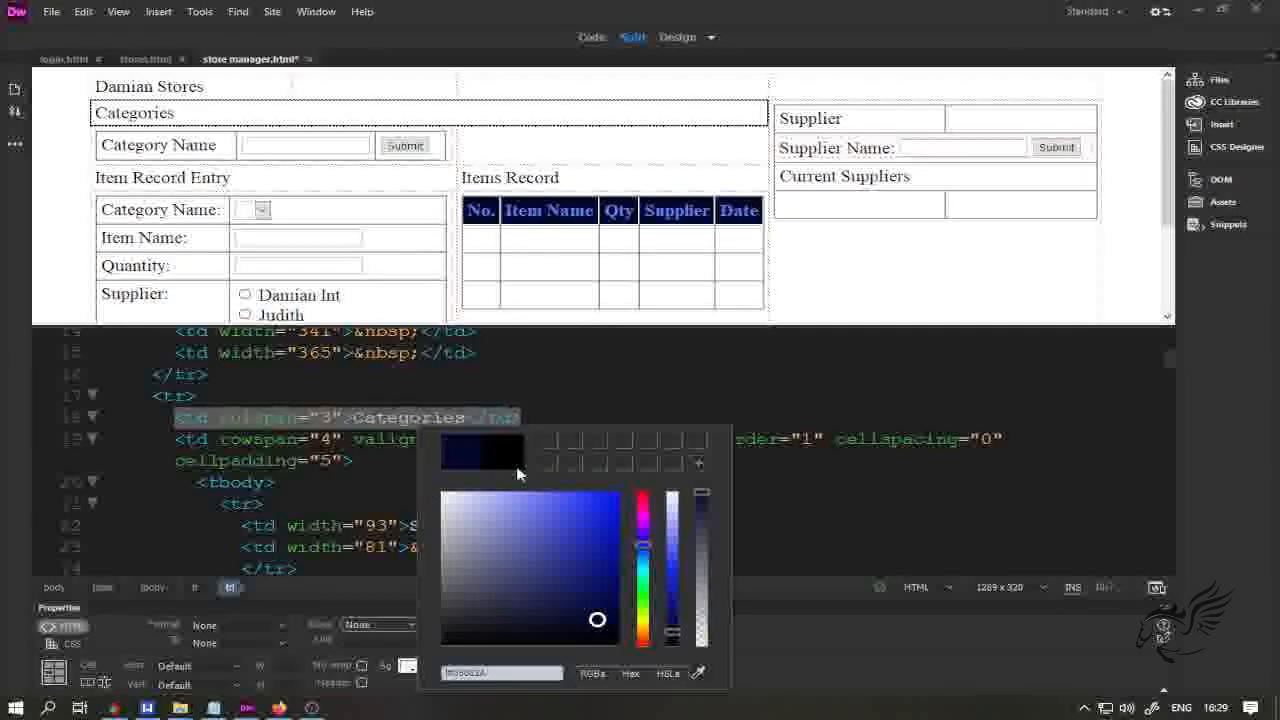
click(540, 421)
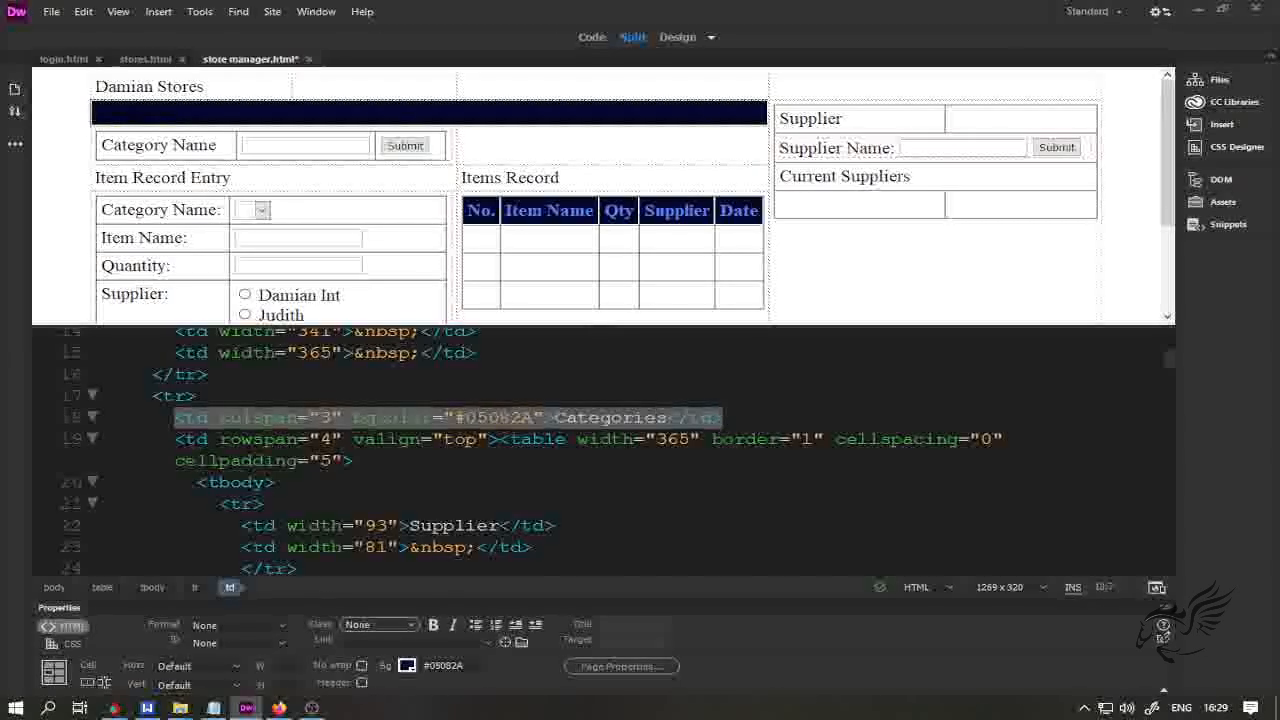
- Wrap the Categories text in a font tag with color #5D7FFF, reusing the opening tag from the "No." header cell
drag(175, 113, 60, 112)
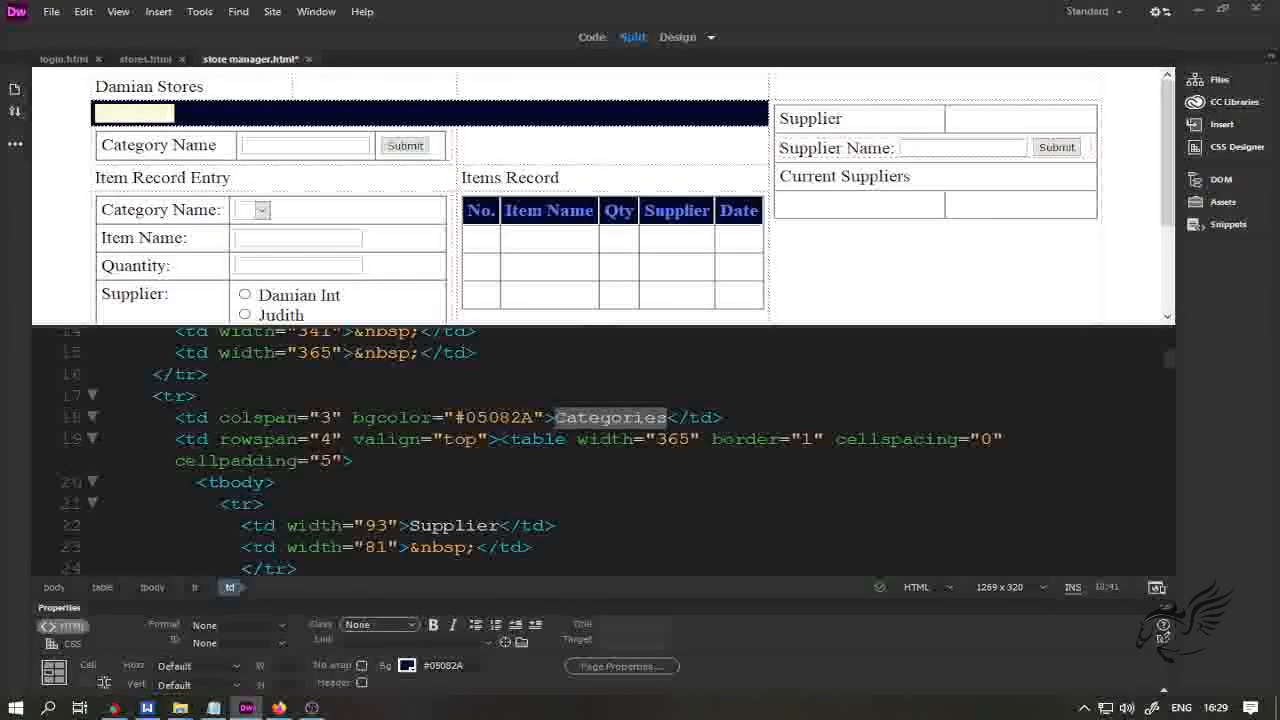
scroll(600, 450, up, 3)
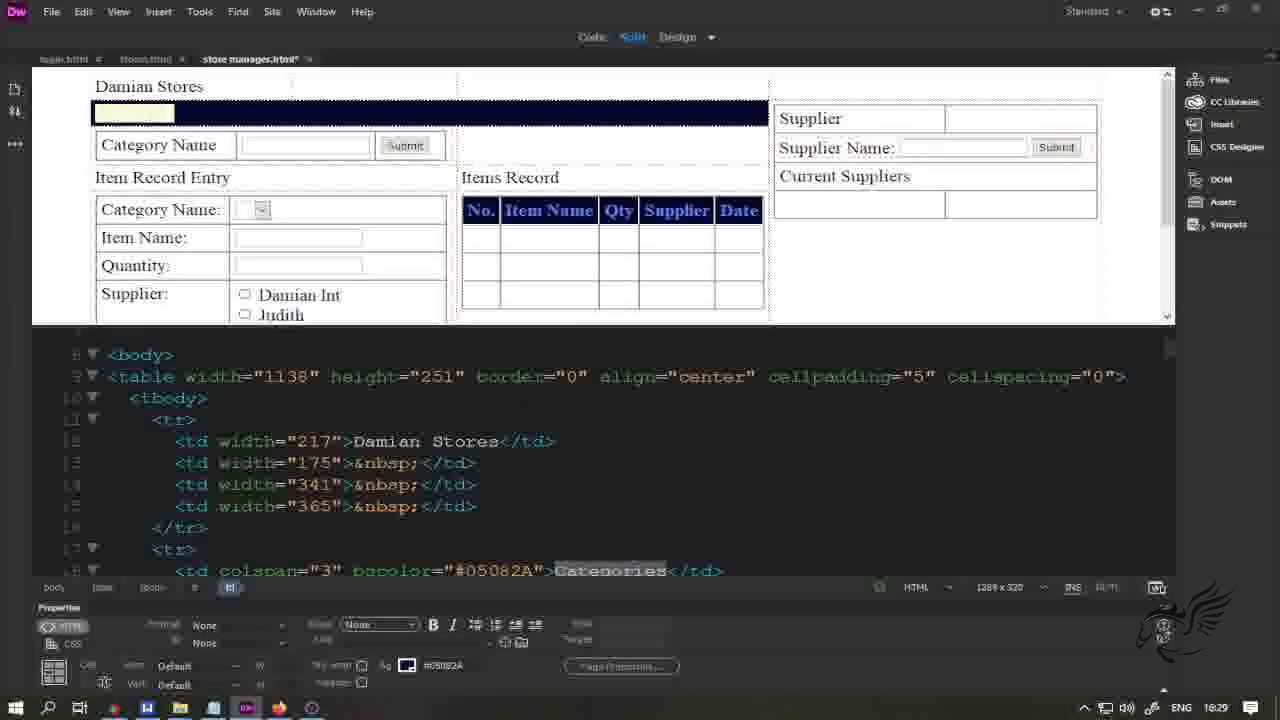
click(481, 211)
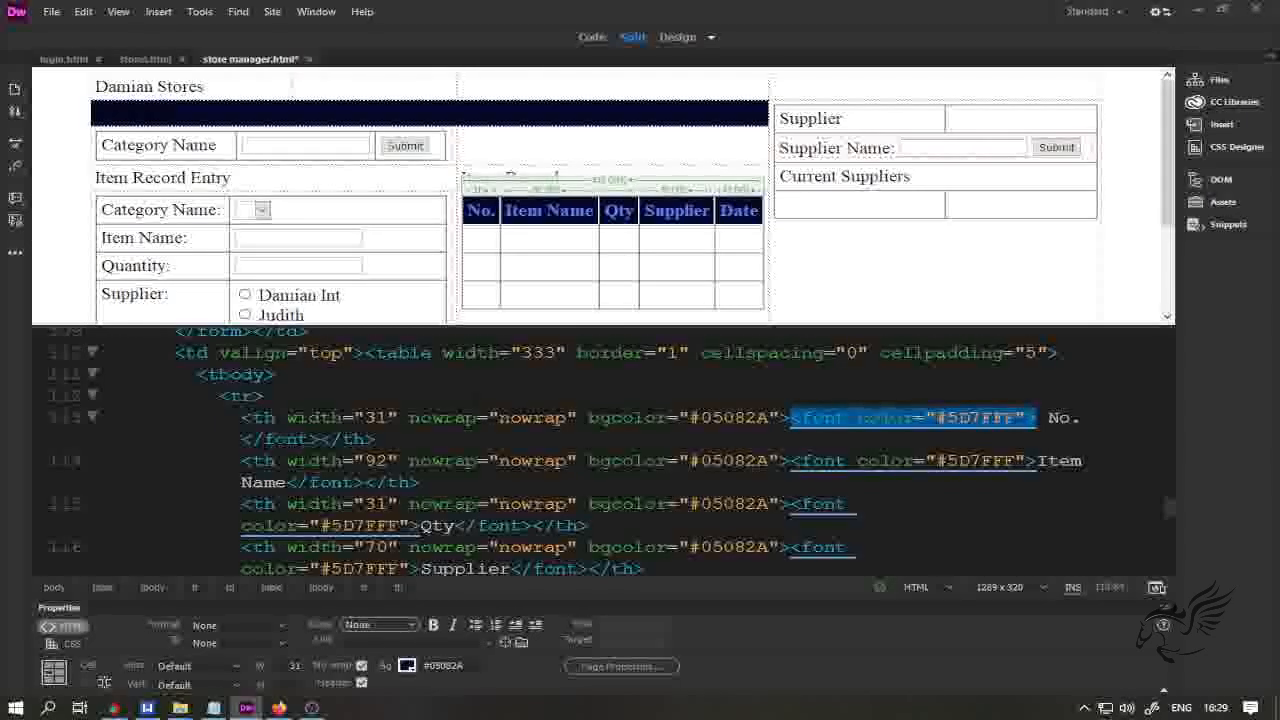
click(175, 113)
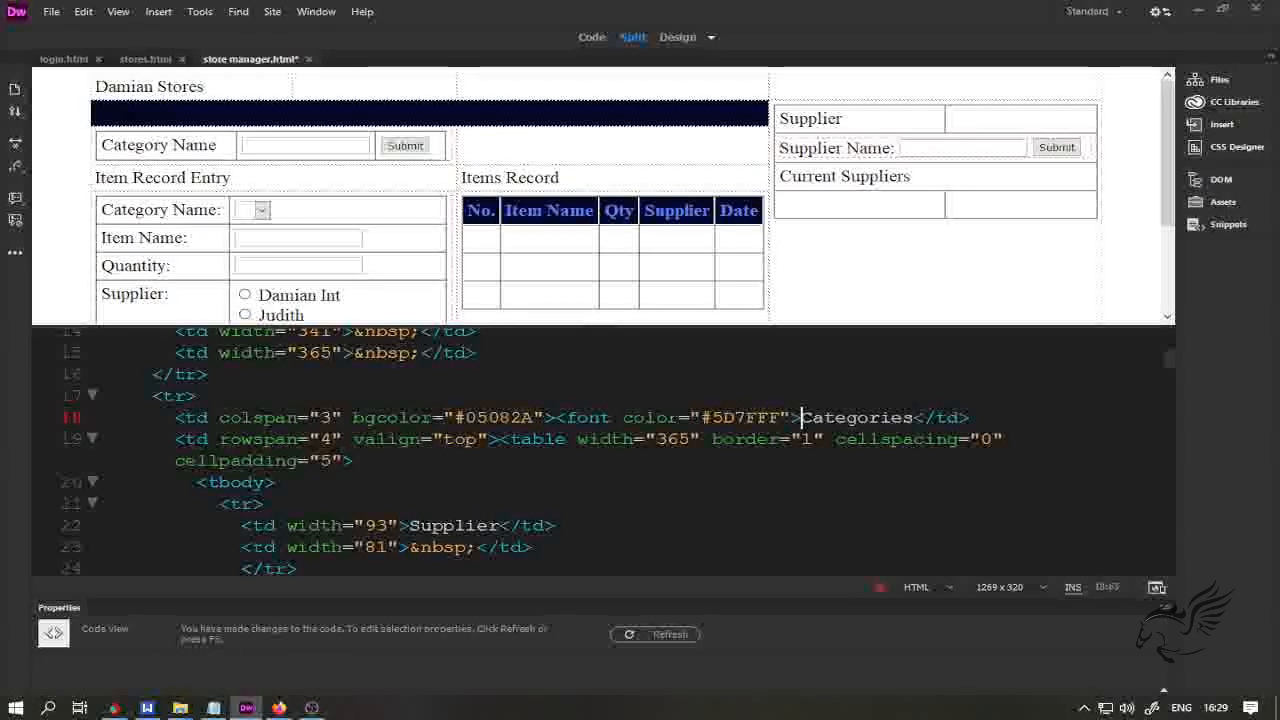
text(</)
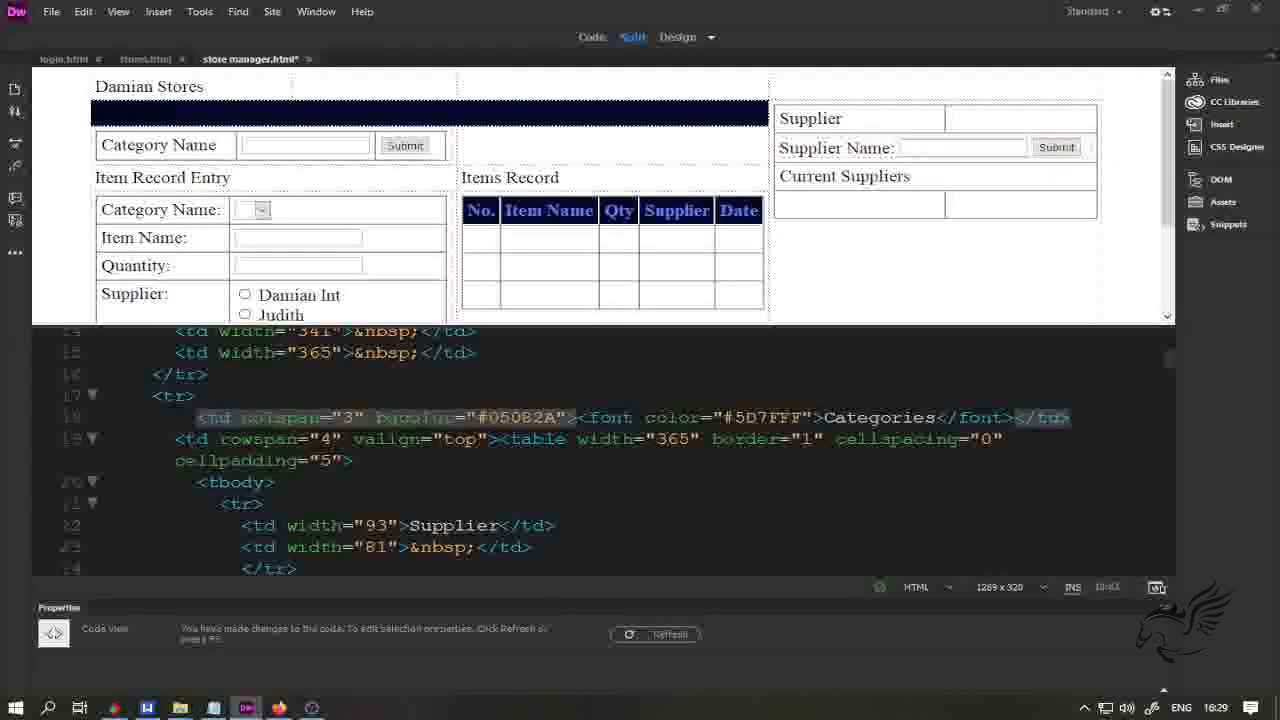
click(507, 158)
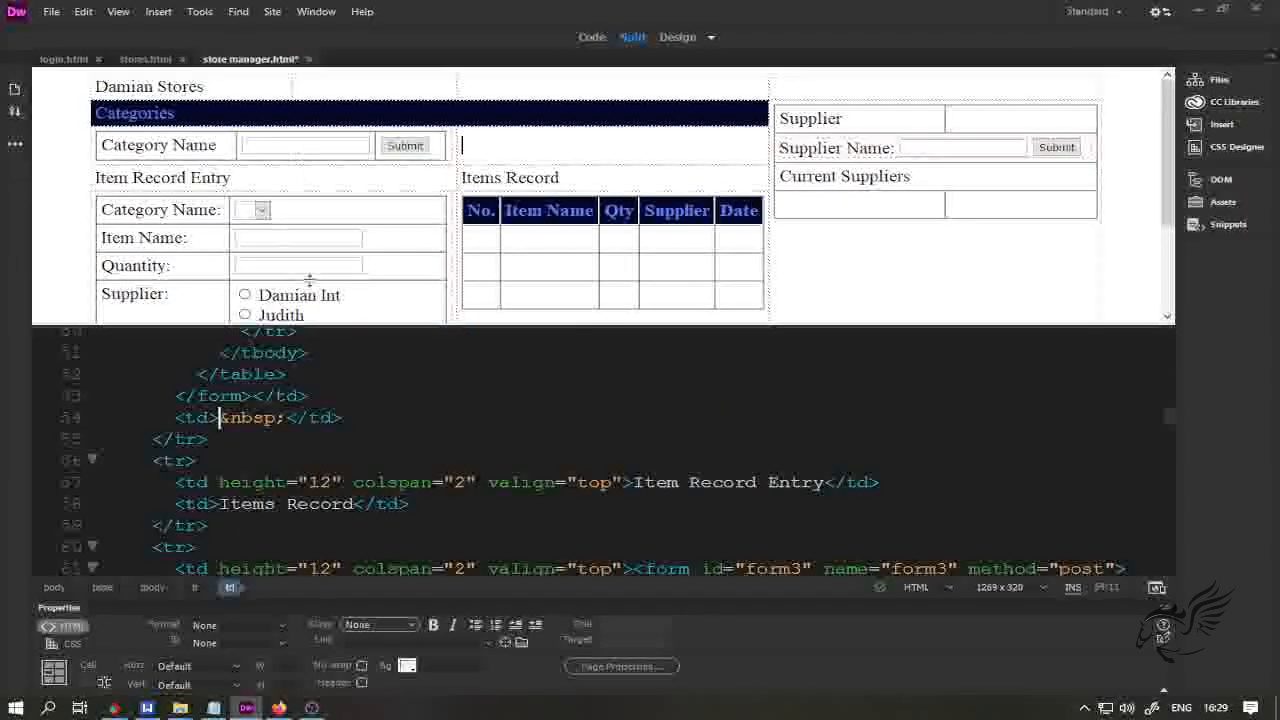
- Format the Categories text as Heading 3
drag(176, 113, 93, 113)
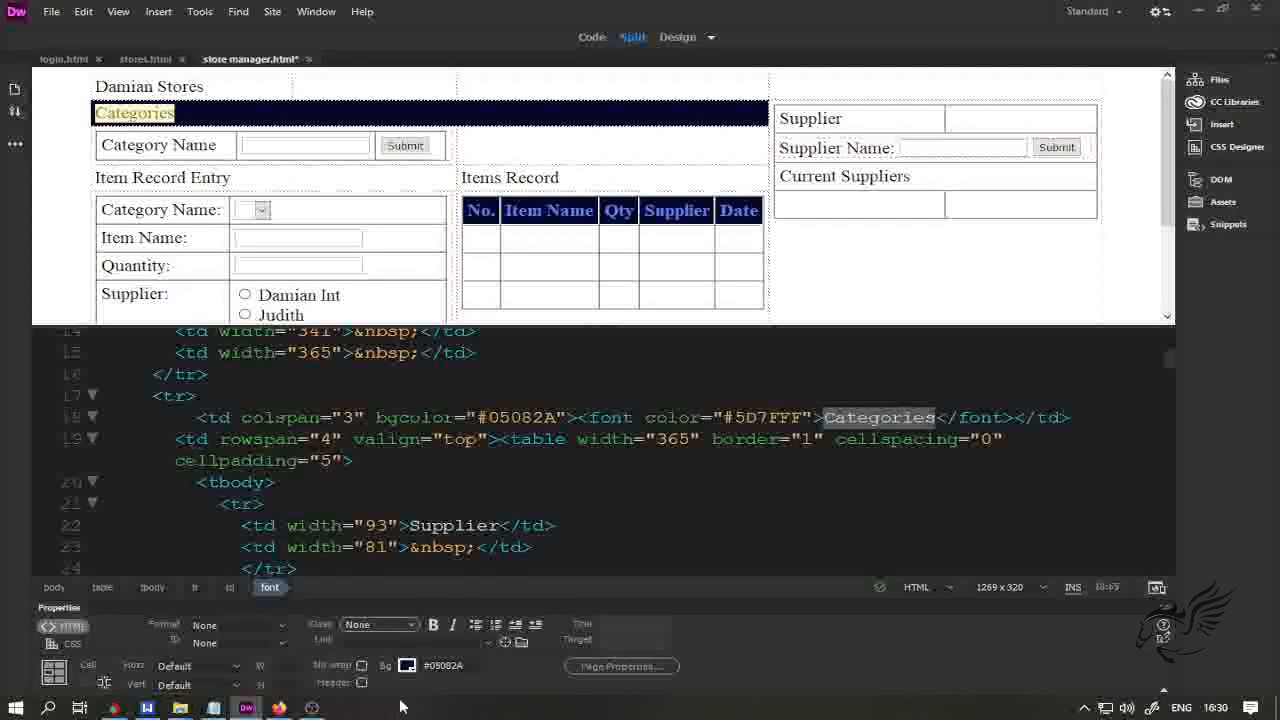
click(282, 630)
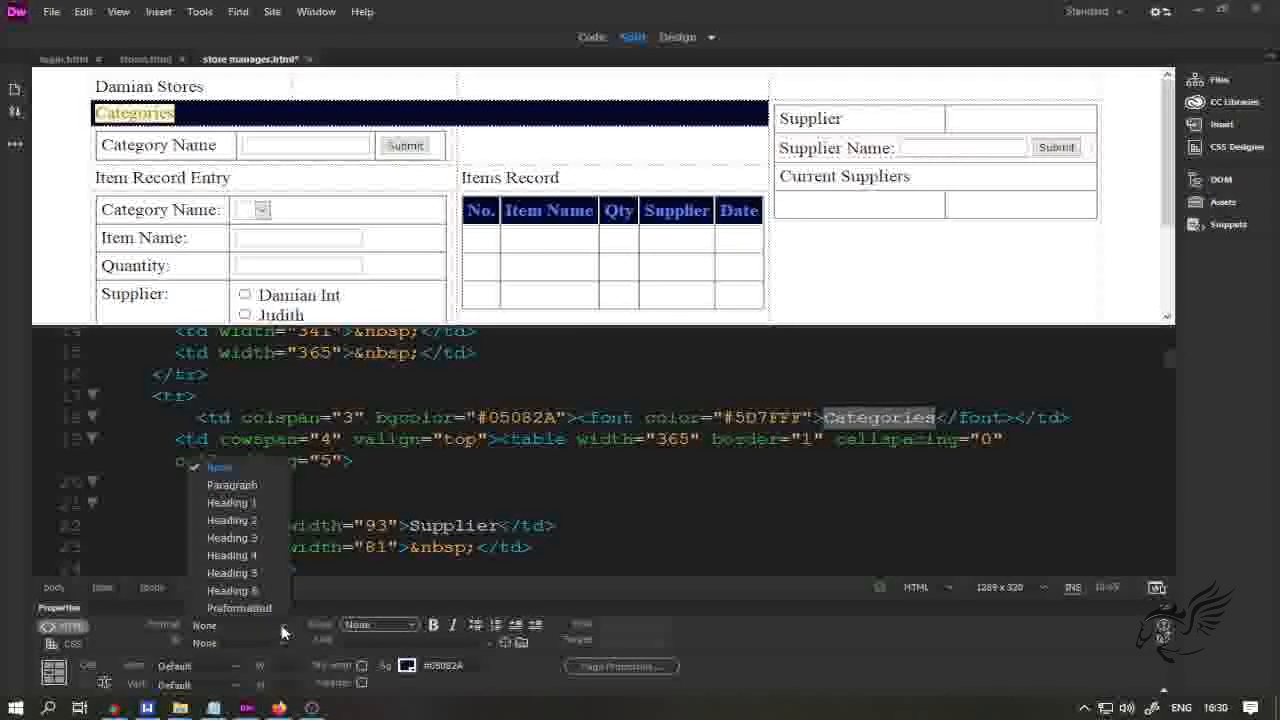
click(254, 539)
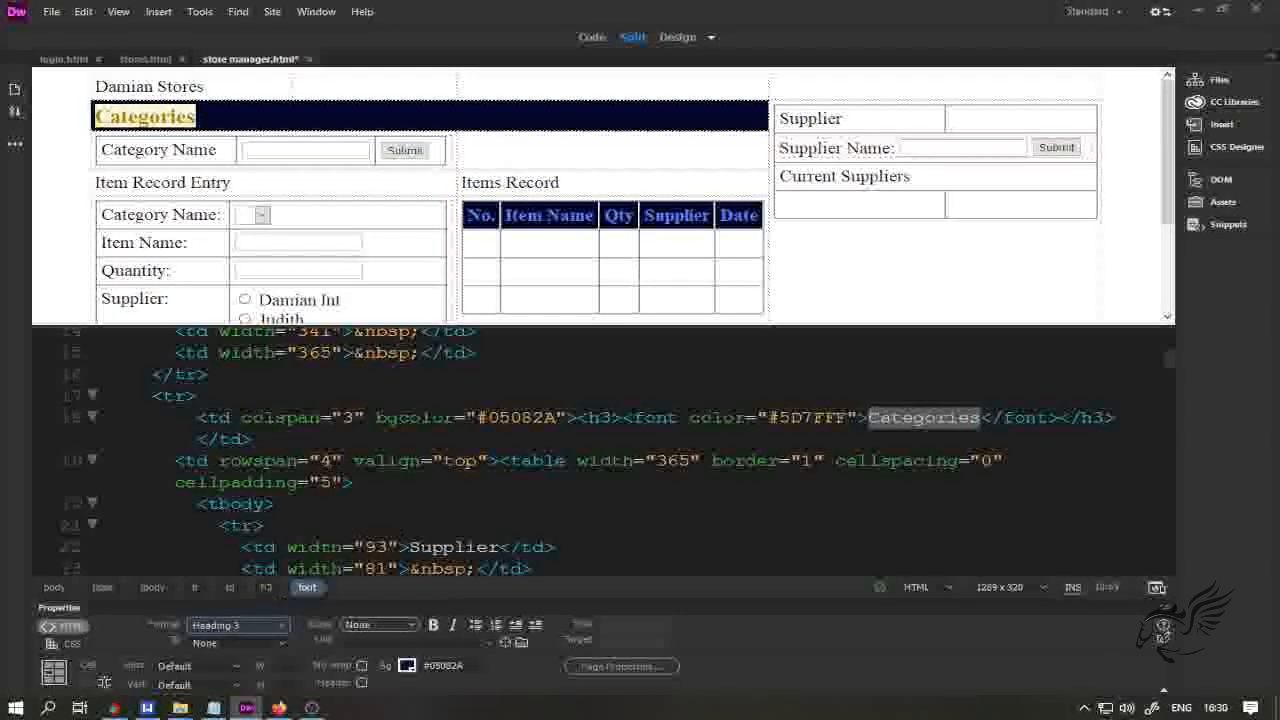
click(843, 263)
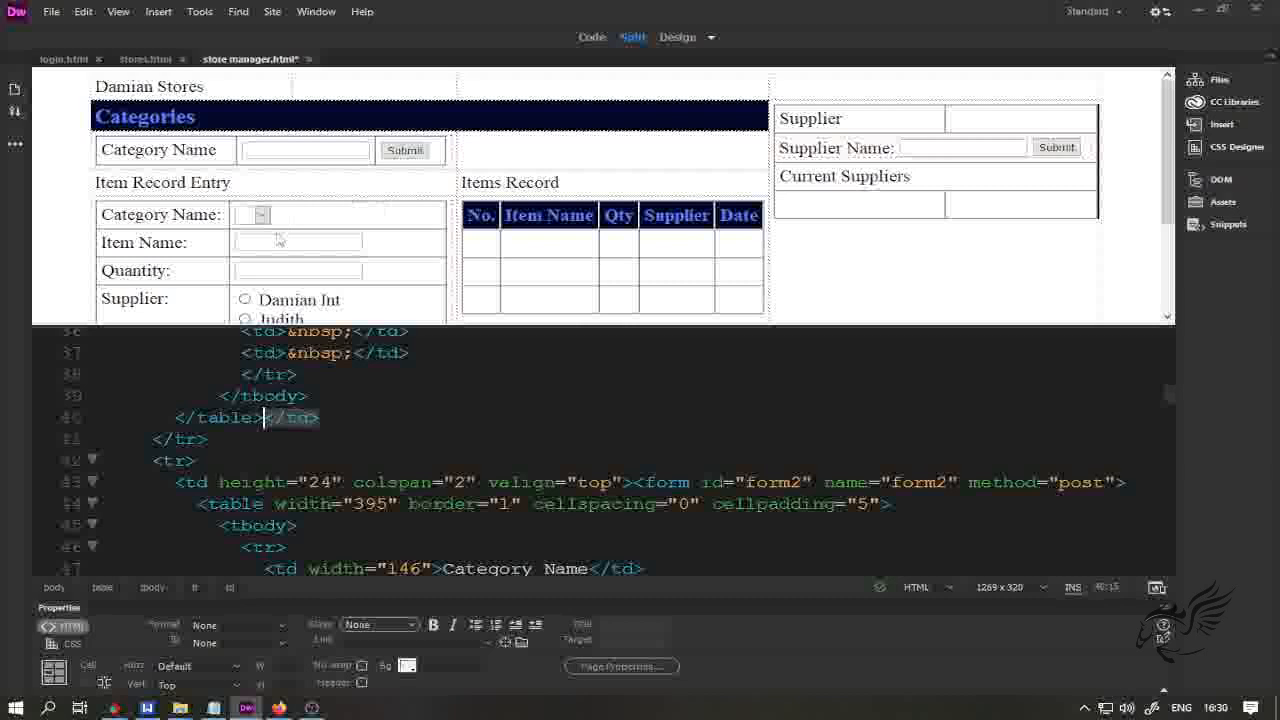
- Format the Item Record Entry text as Heading 3
click(250, 182)
drag(250, 182, 94, 182)
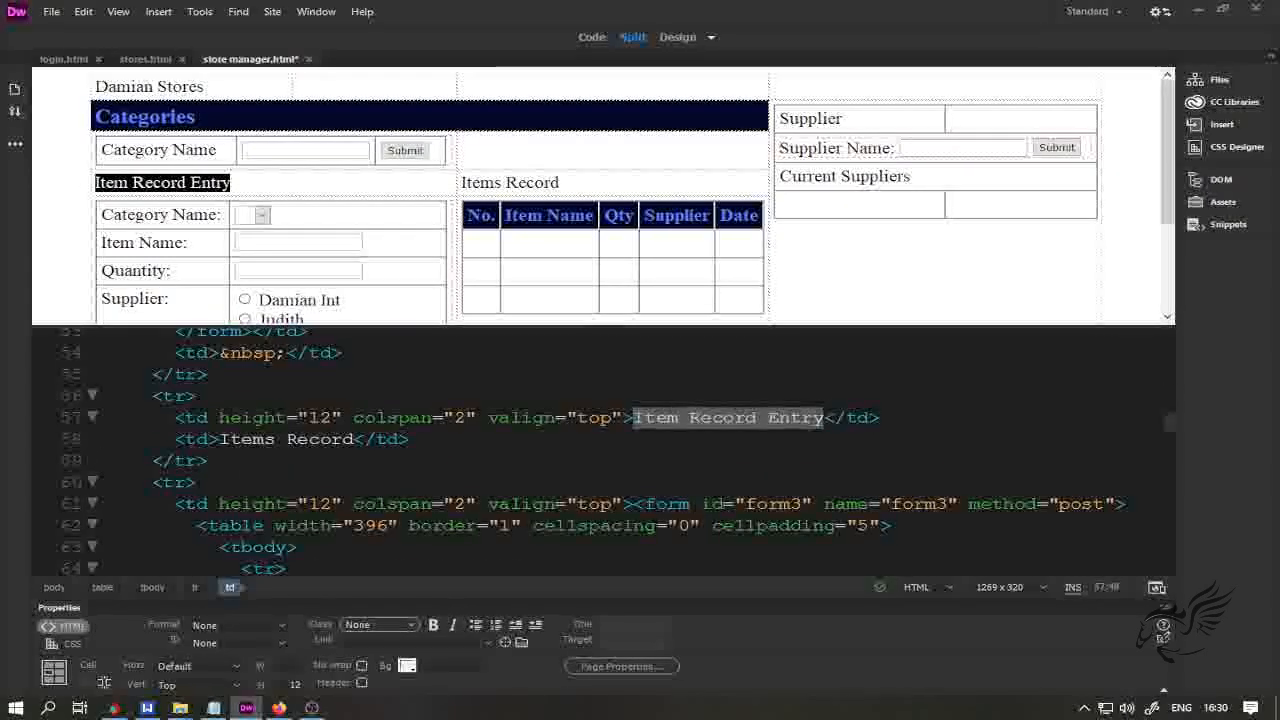
click(262, 624)
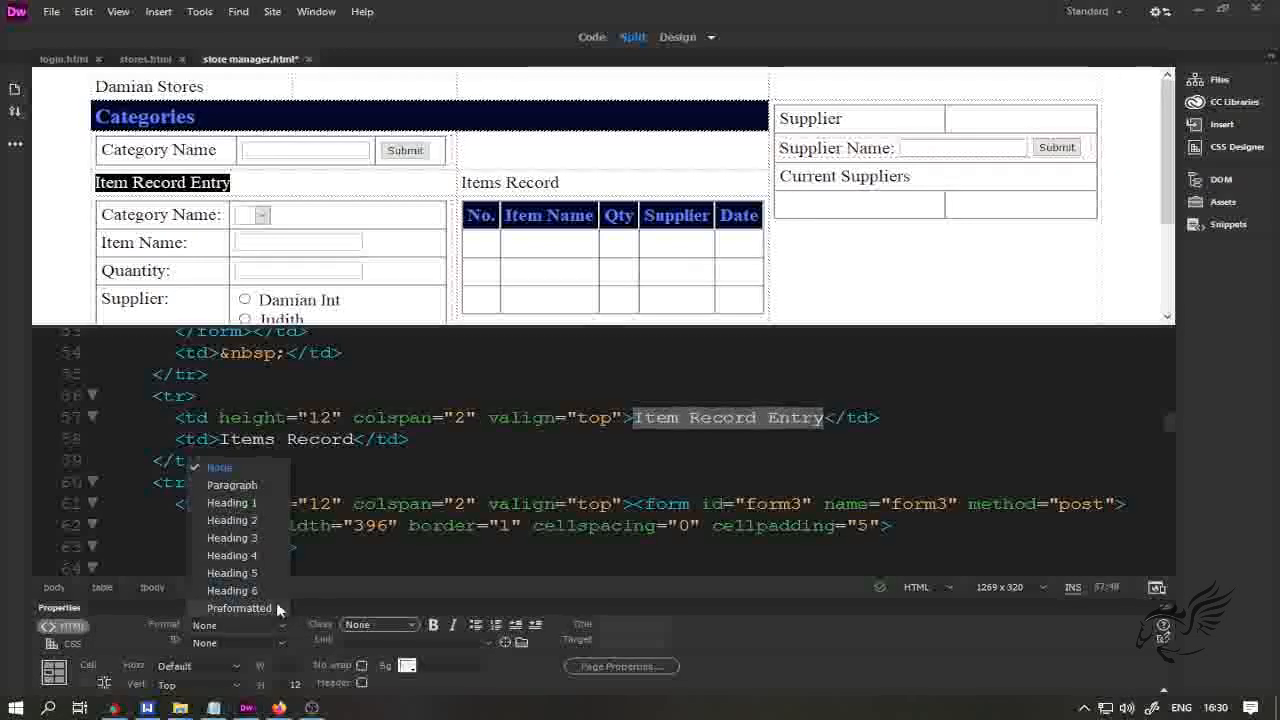
click(250, 540)
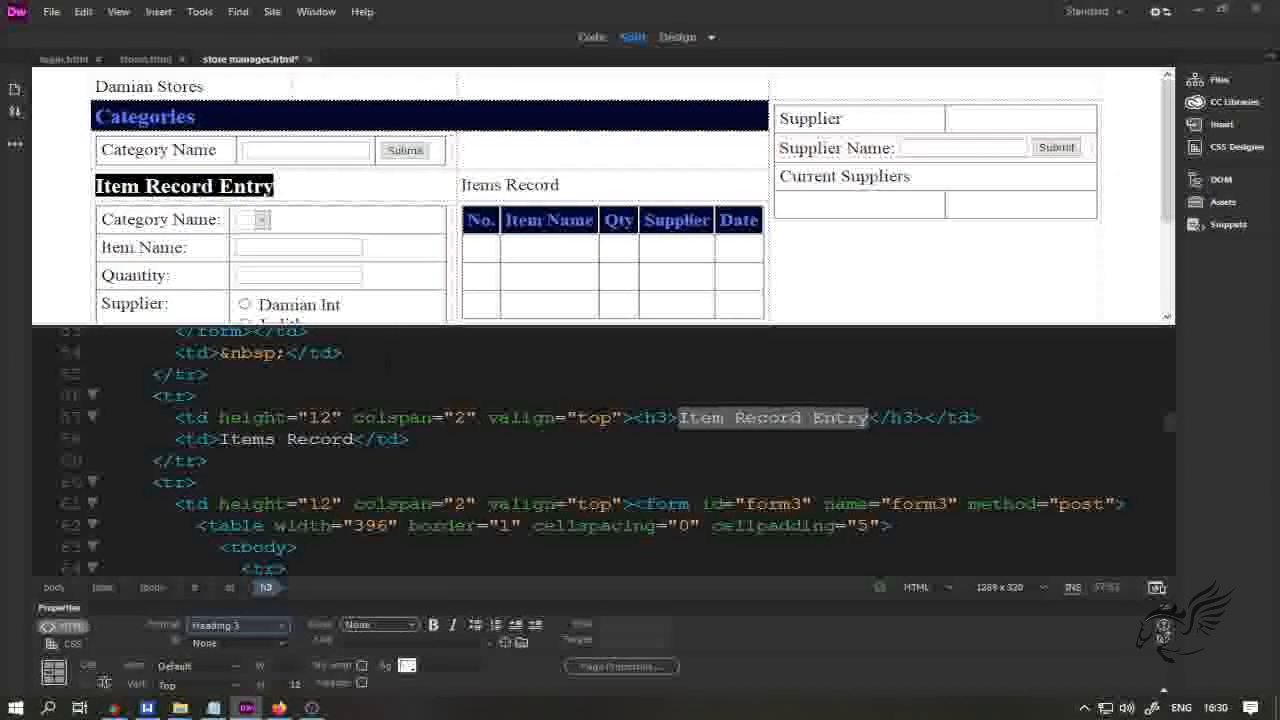
- Wrap the Item Record Entry heading in a font tag with color #5D7FFF
click(679, 418)
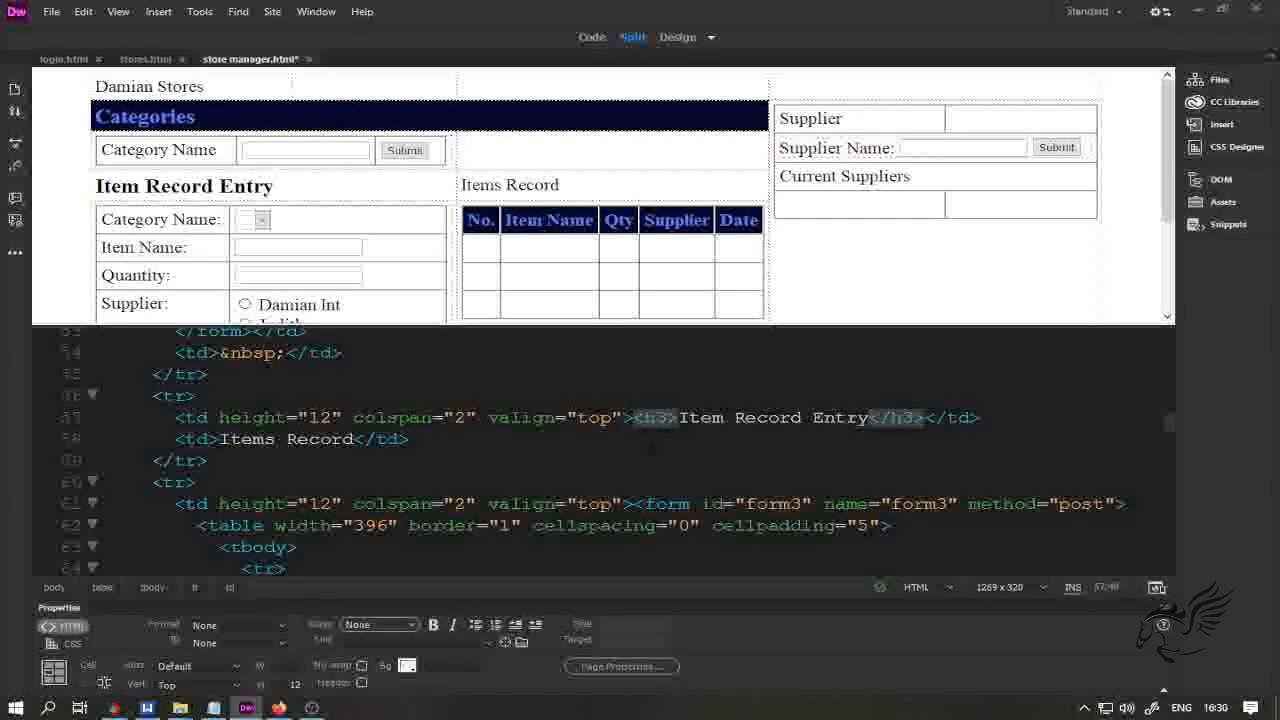
text(<font color="#5D7FFF">)
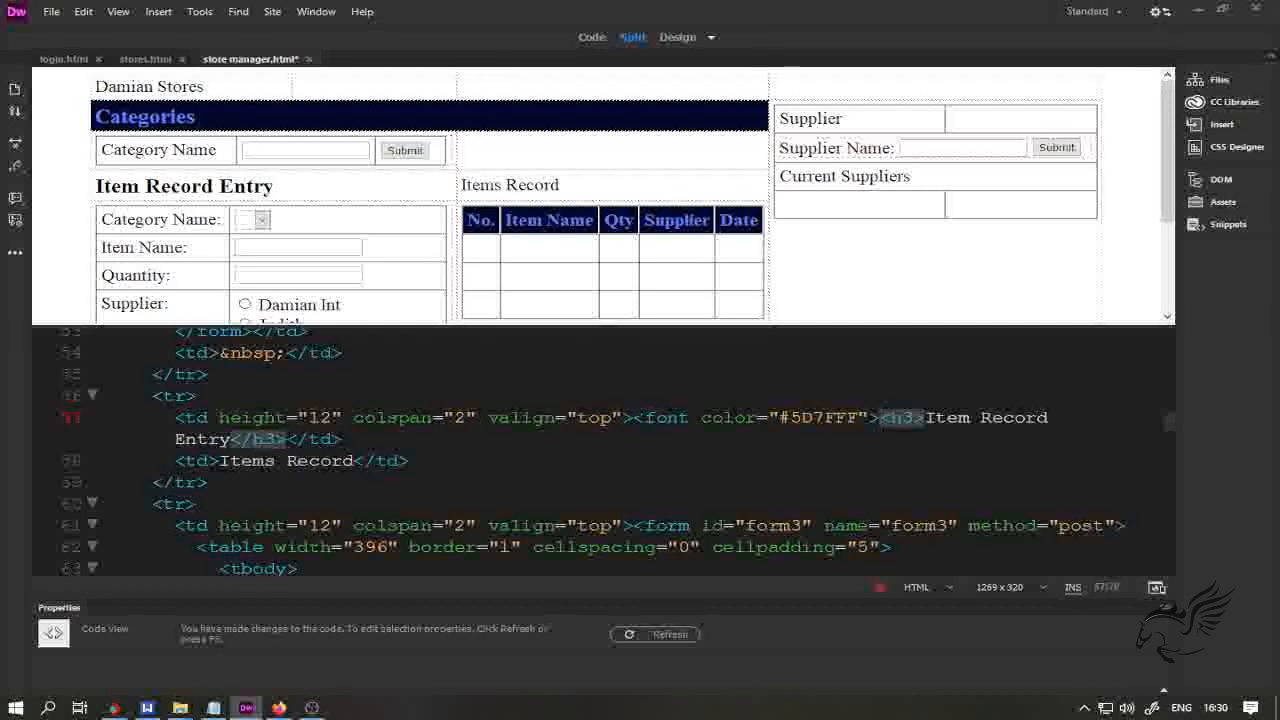
text(</)
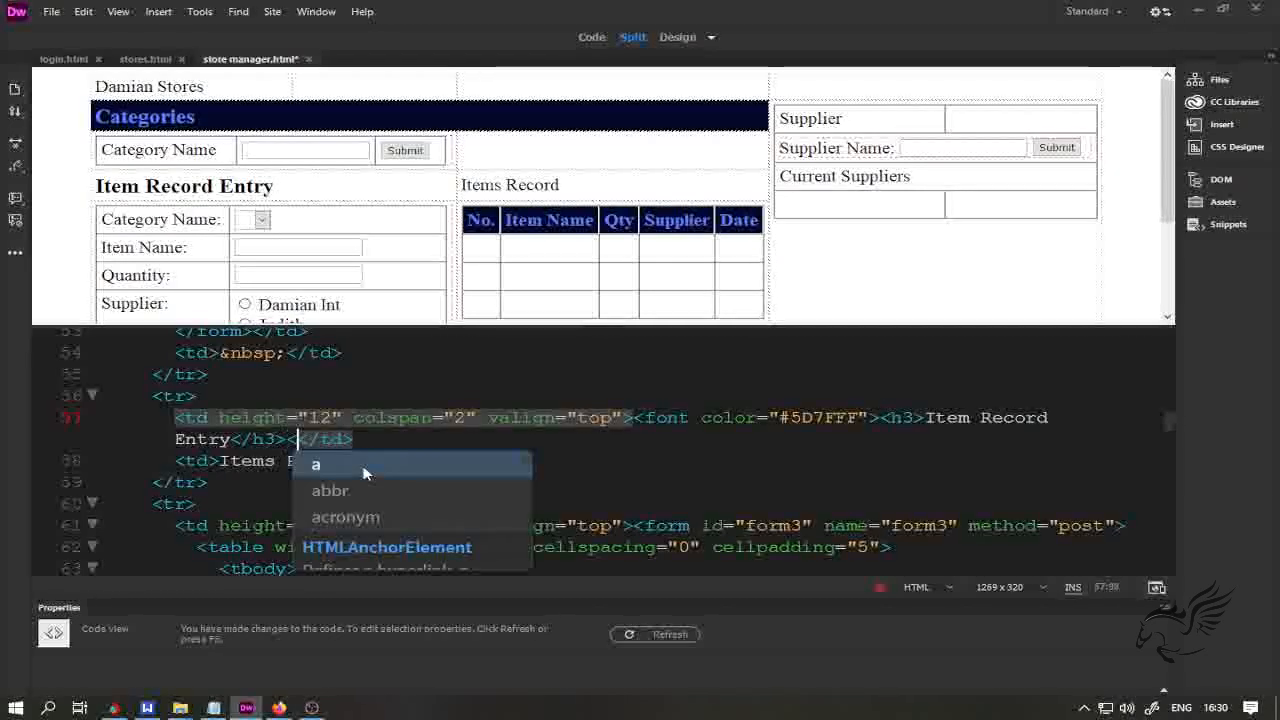
text(font>)
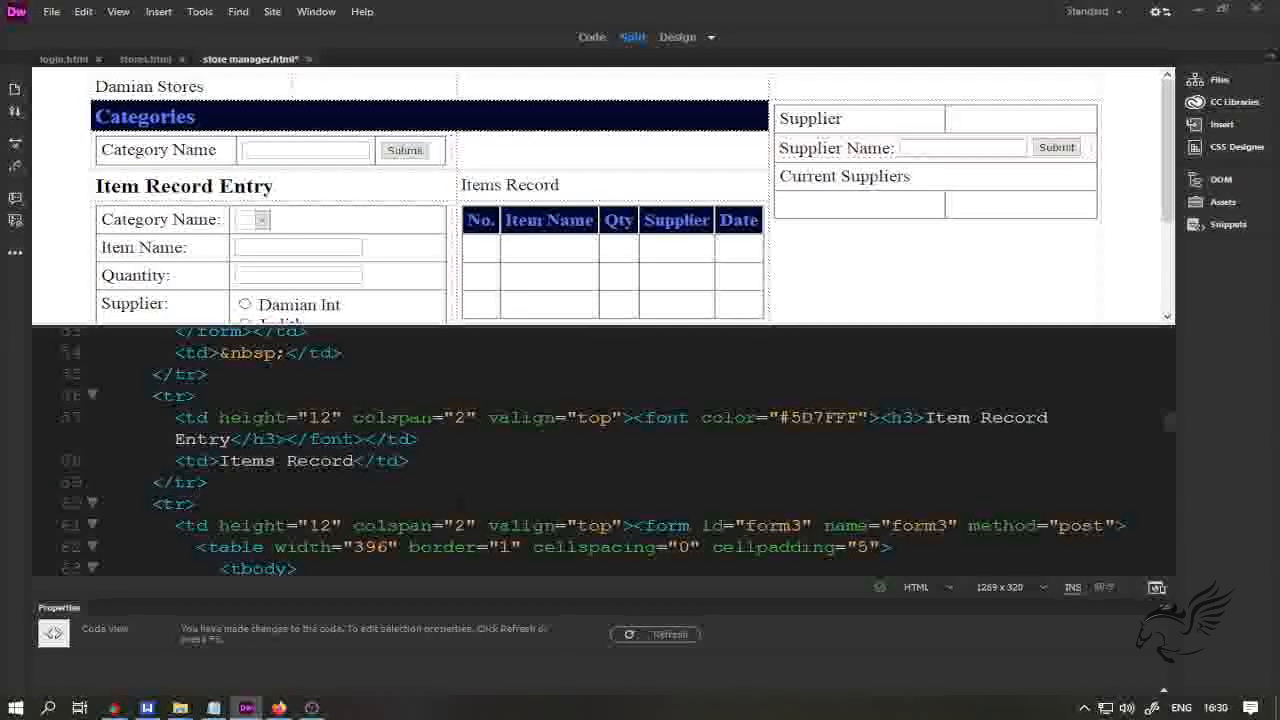
- Set the background of the Item Record Entry heading's cell to #05082A
scroll(399, 246, down, 3)
click(398, 246)
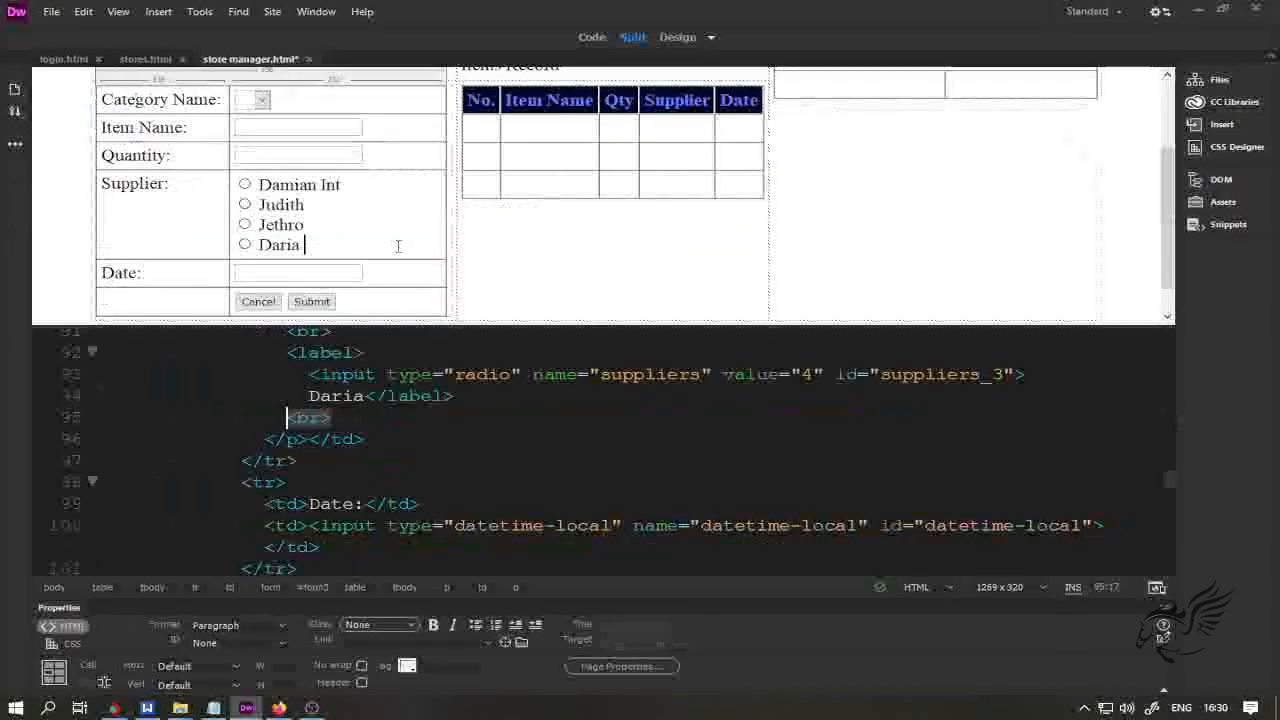
click(464, 141)
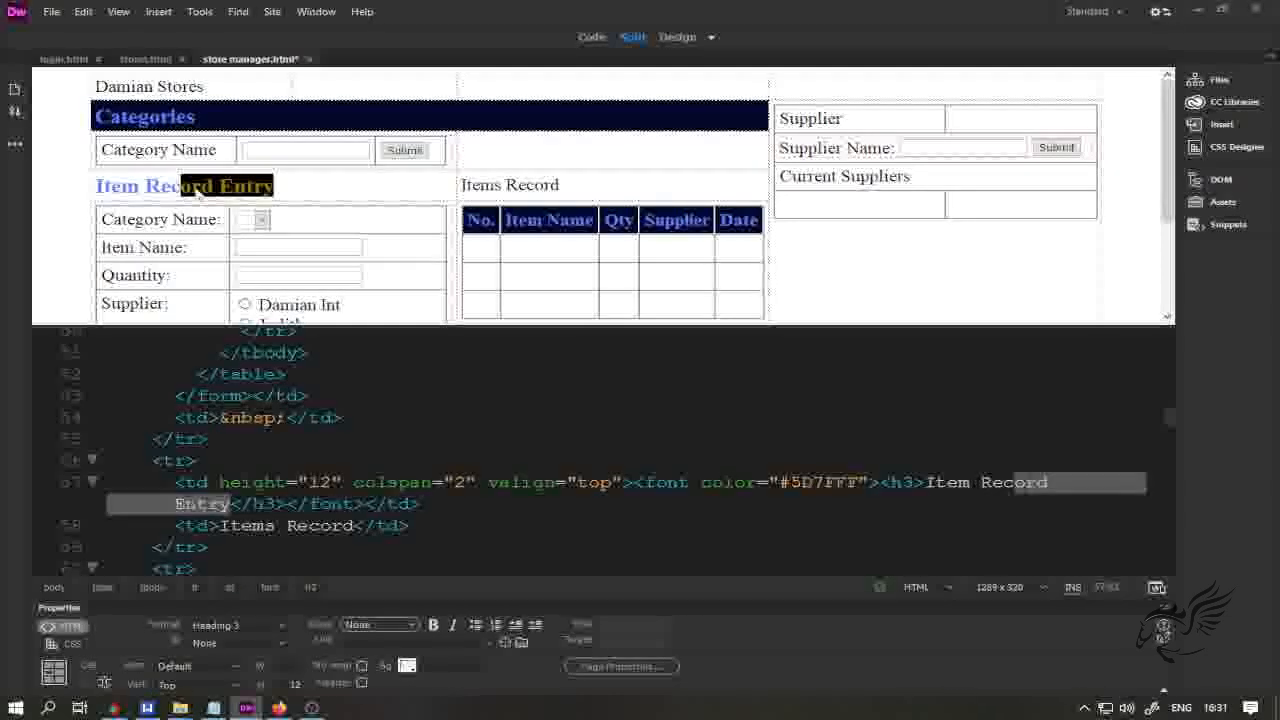
click(306, 183)
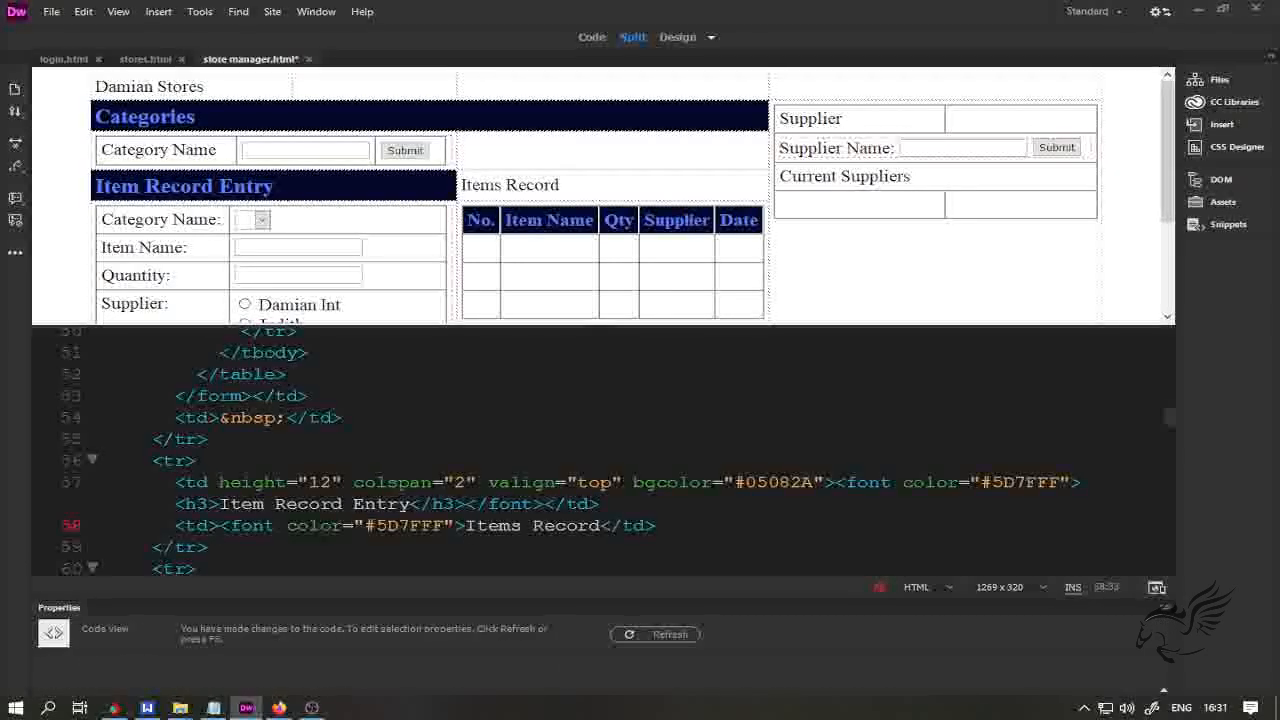
- Wrap the Items Record title in a font tag with color #5D7FFF, including the closing tag
text(</)
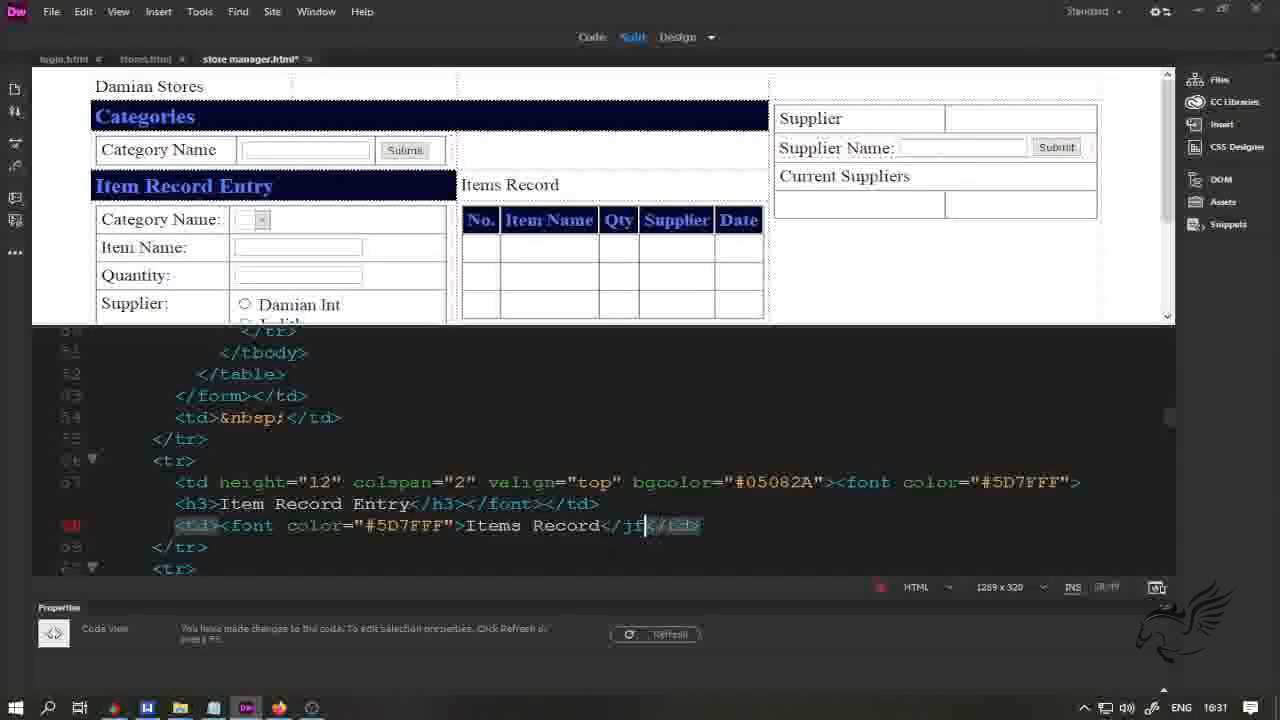
text(font>)
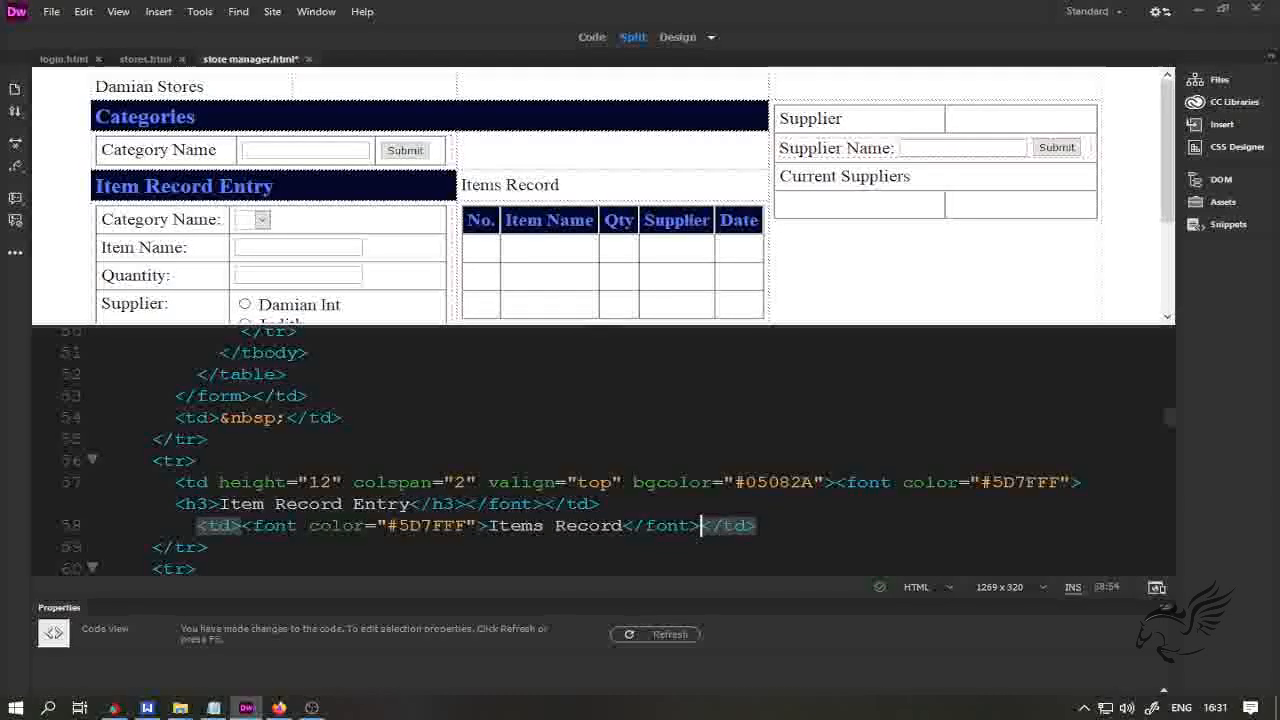
click(423, 482)
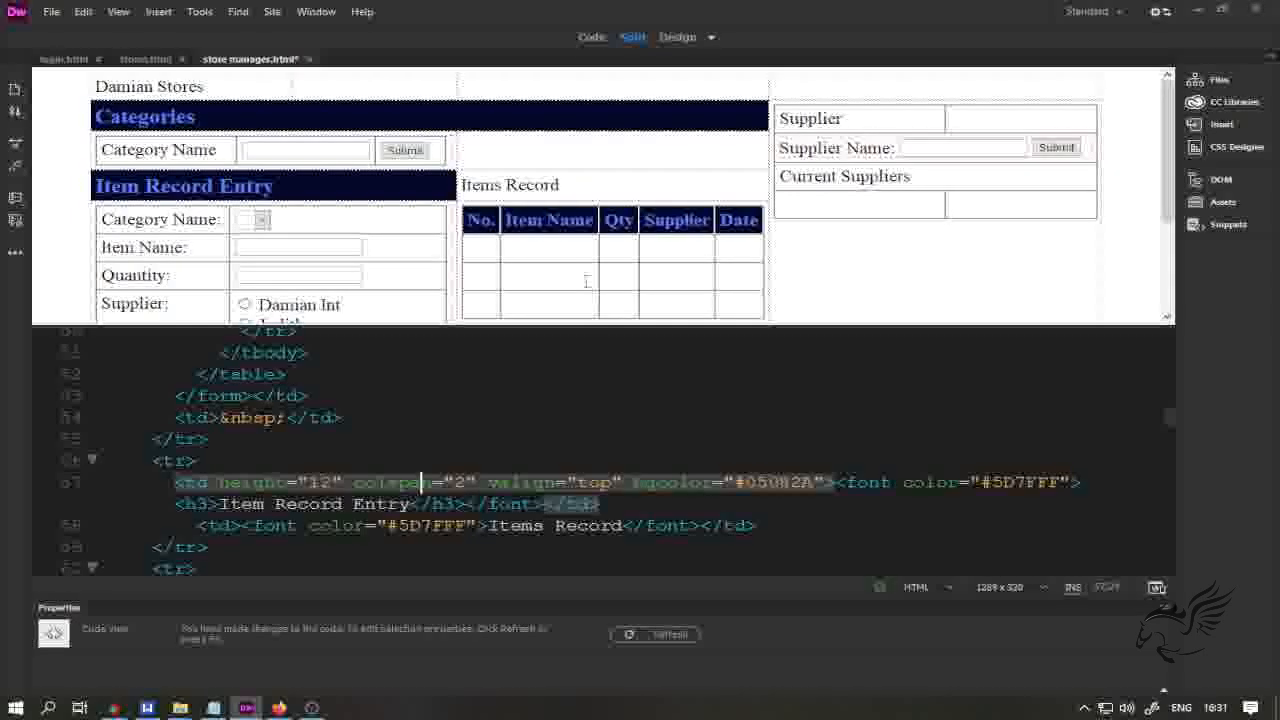
- Format the Items Record title as Heading 3
click(577, 190)
drag(577, 184, 461, 186)
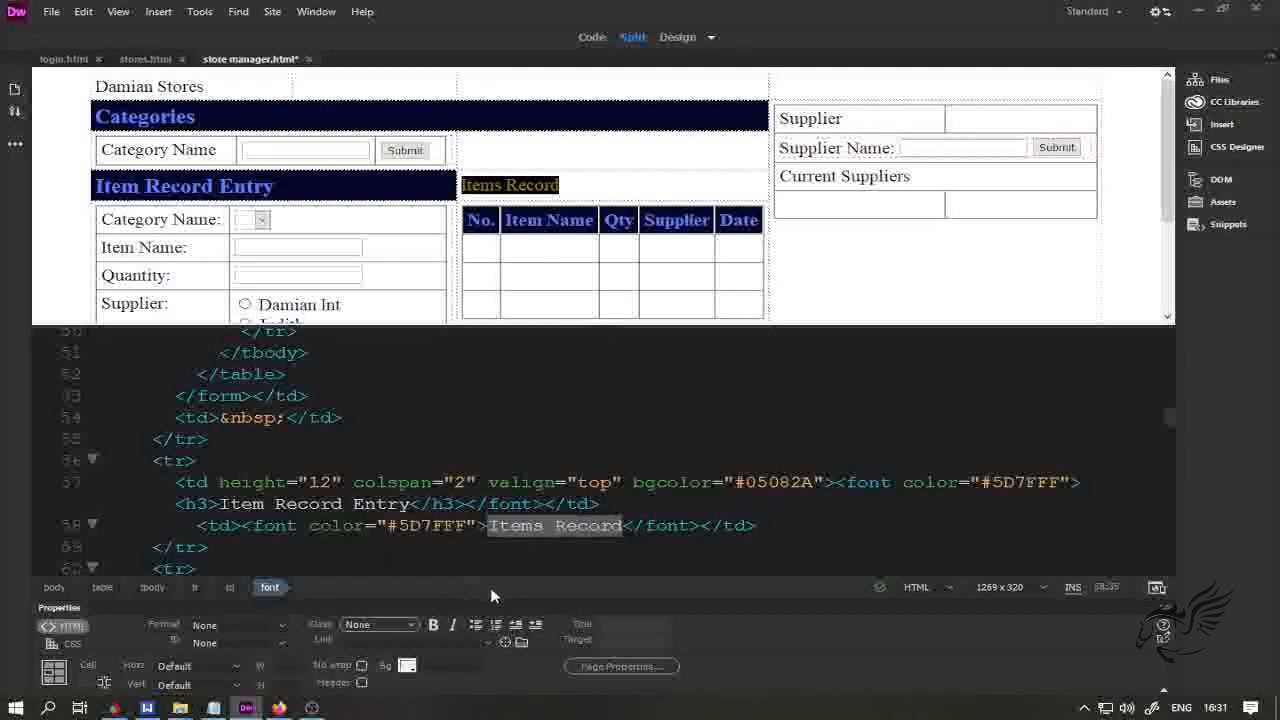
click(279, 624)
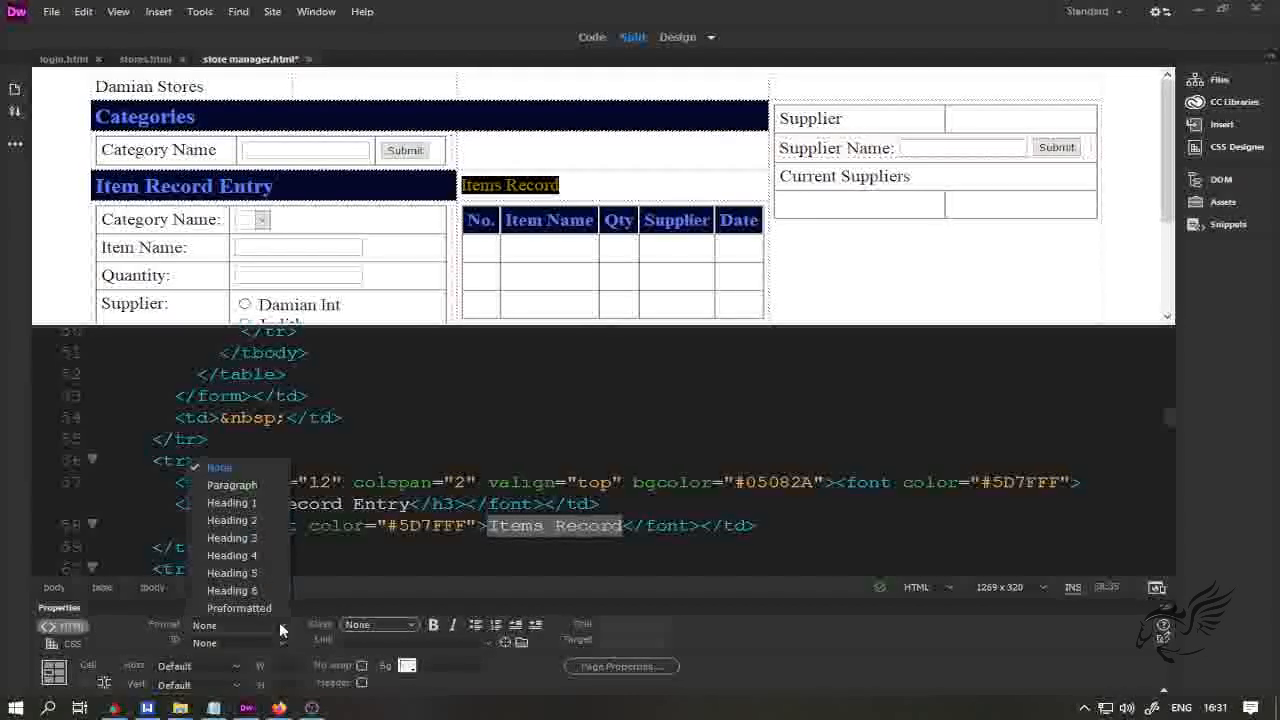
click(261, 539)
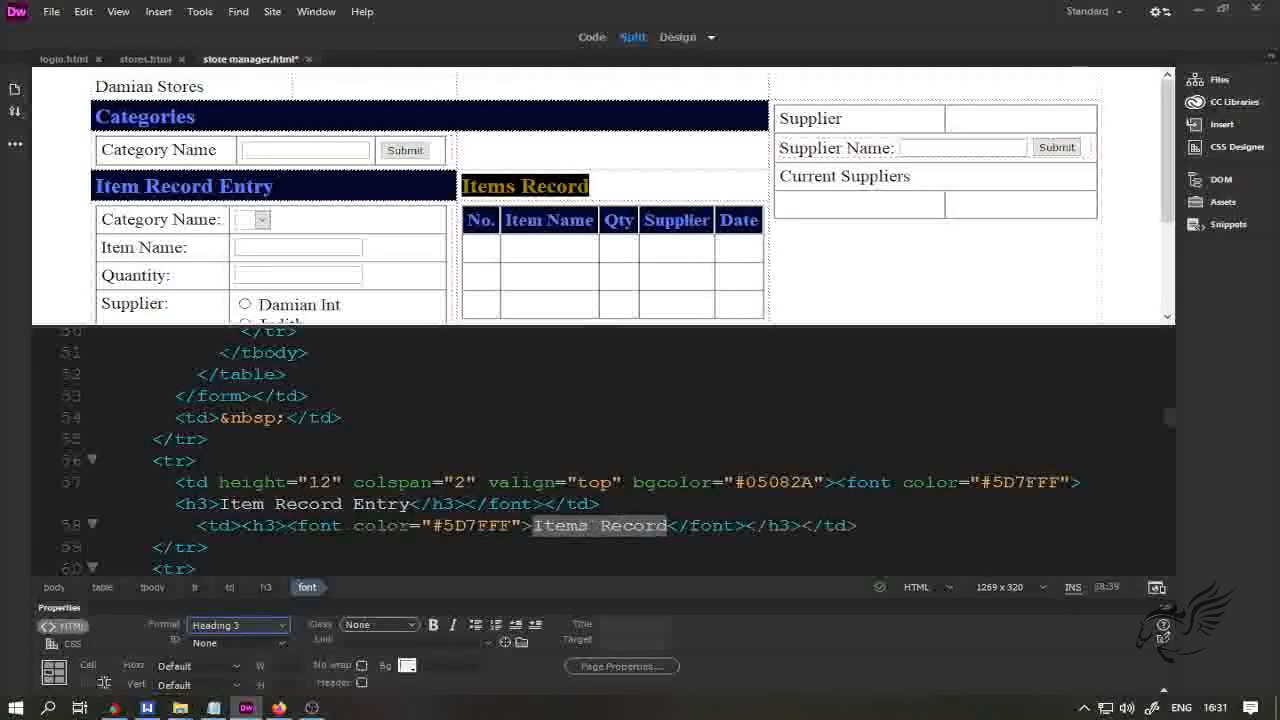
- Give the Items Record heading's cell the same dark navy background as the Item Record Entry cell
click(789, 286)
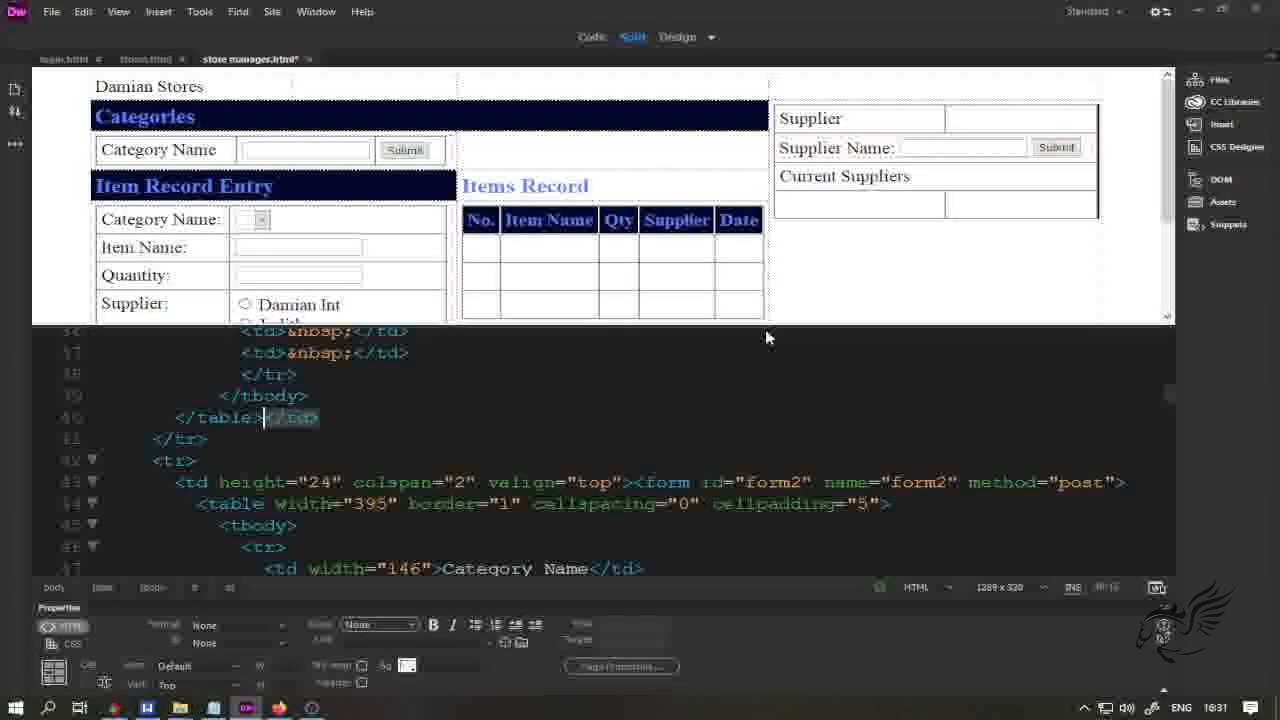
drag(612, 185, 462, 187)
click(230, 588)
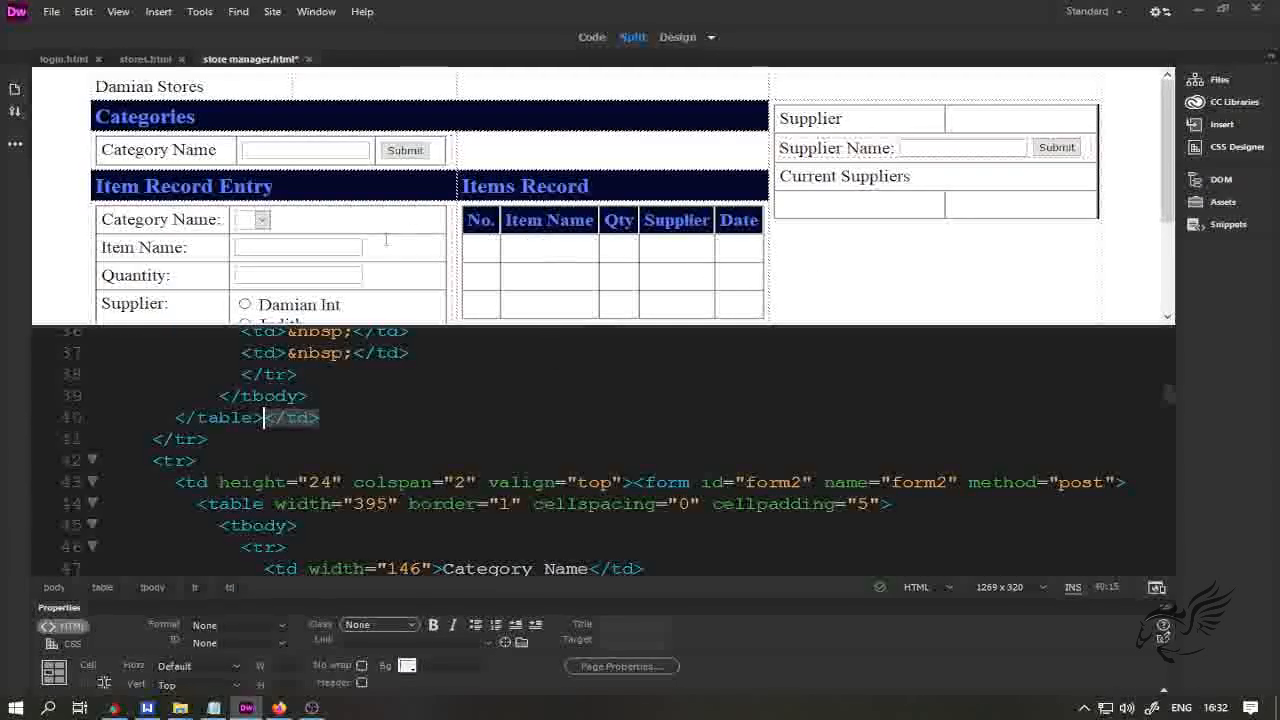
- Save store manager.html and reload it in Firefox to check the styled headings
key(ctrl+s)
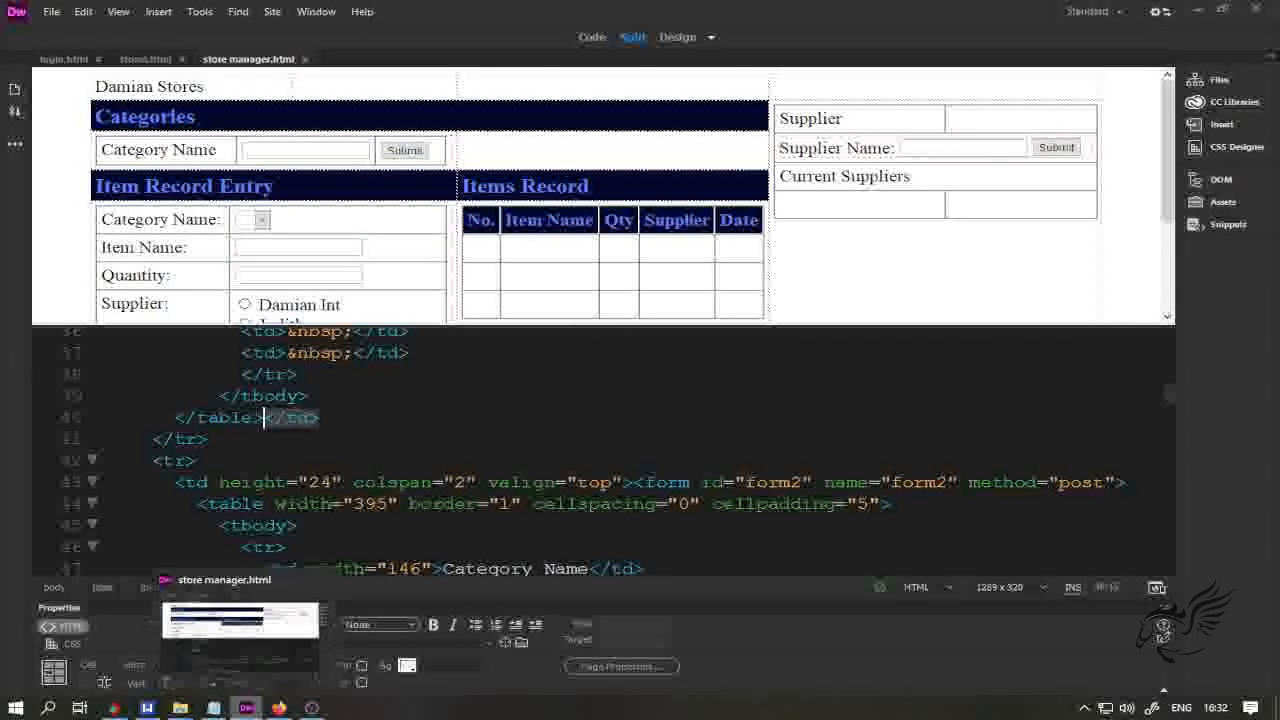
mouse_move(279, 708)
click(279, 640)
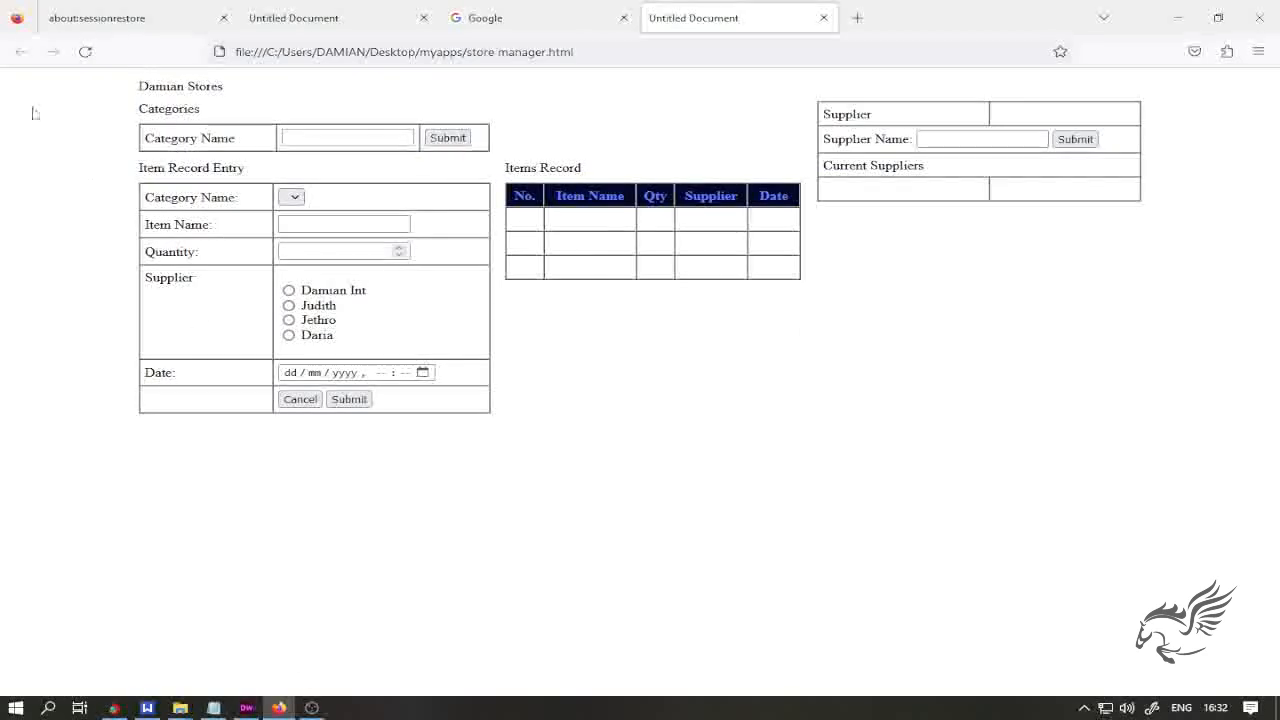
click(85, 55)
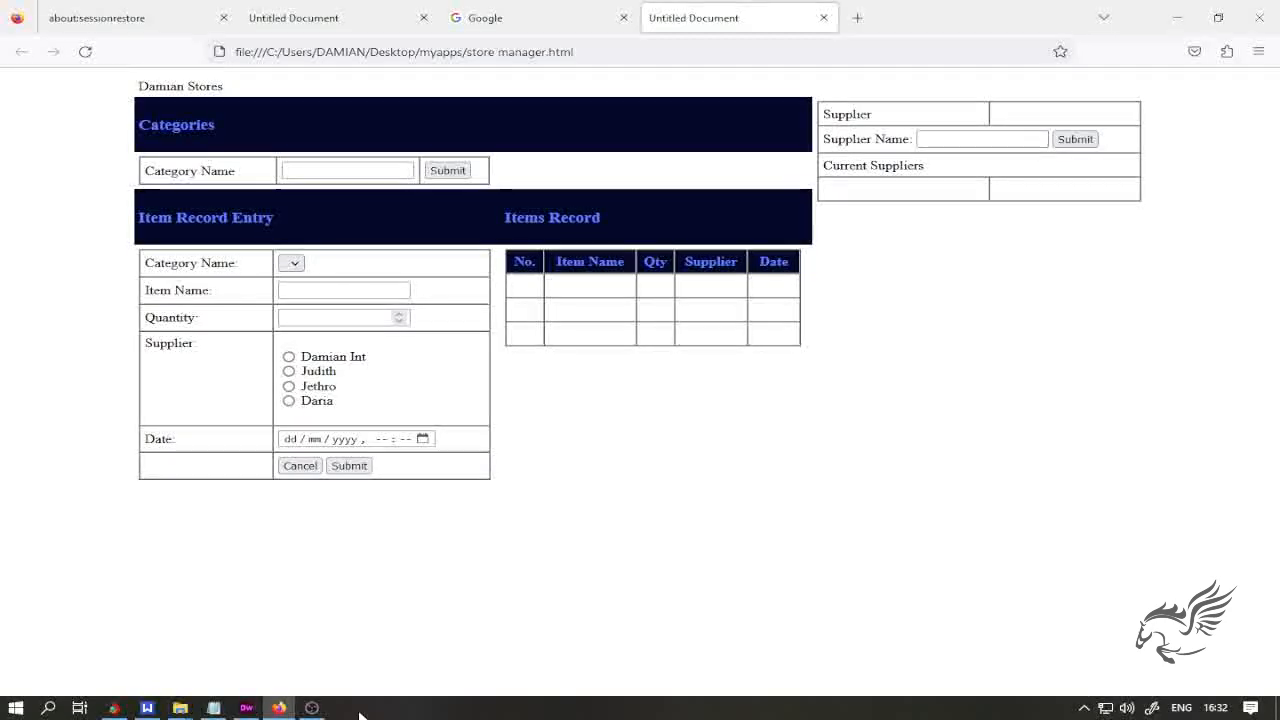
- Return to Dreamweaver and merge the four cells of the Damian Stores row into one, working in Design view
click(246, 707)
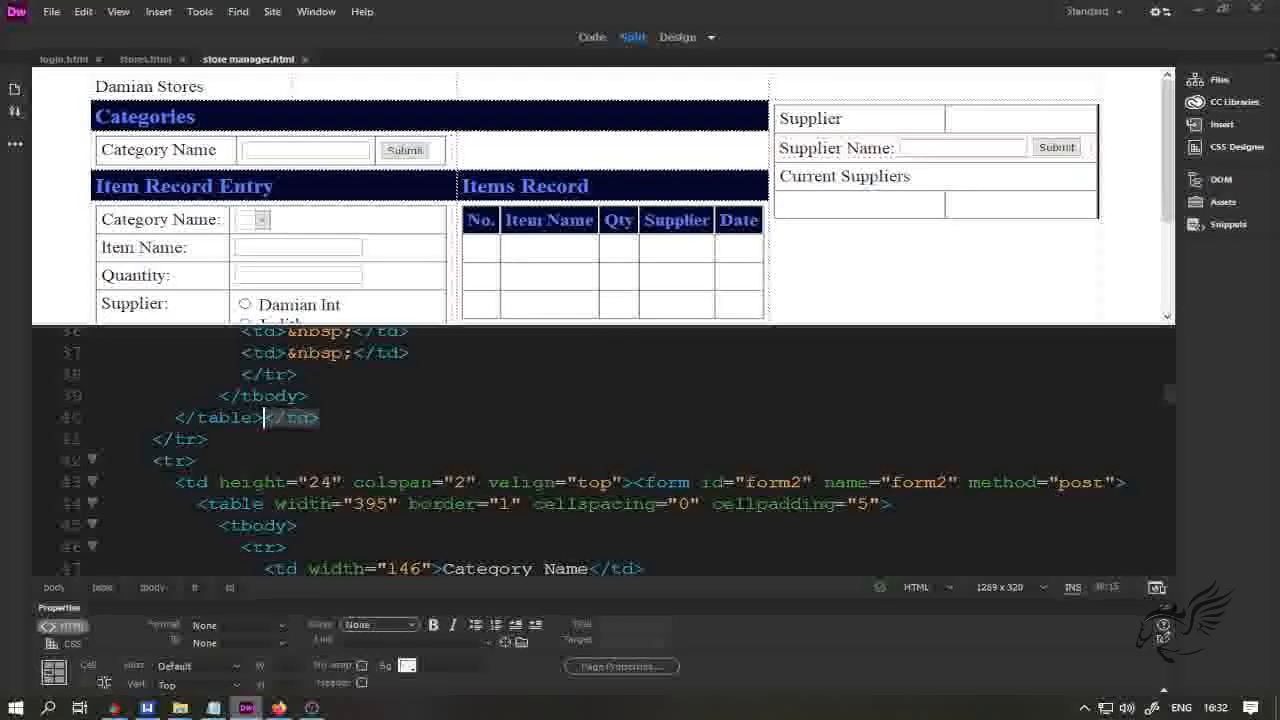
click(209, 85)
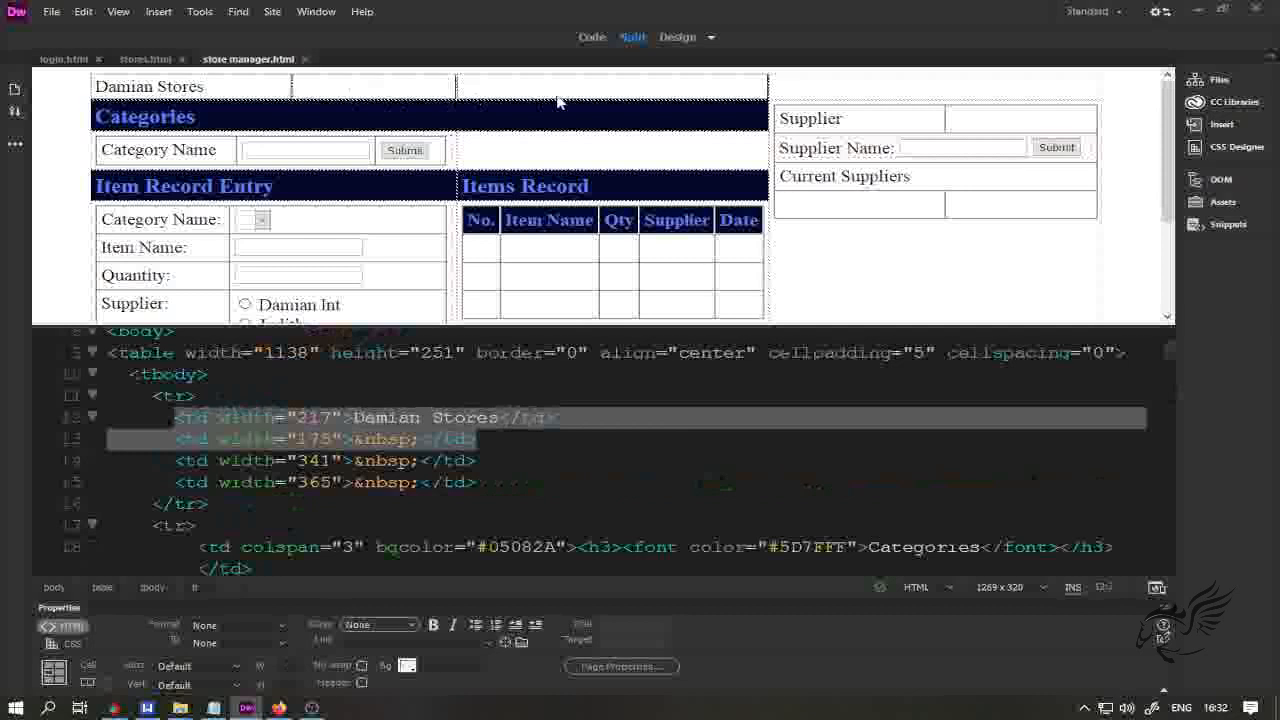
drag(833, 115, 1022, 95)
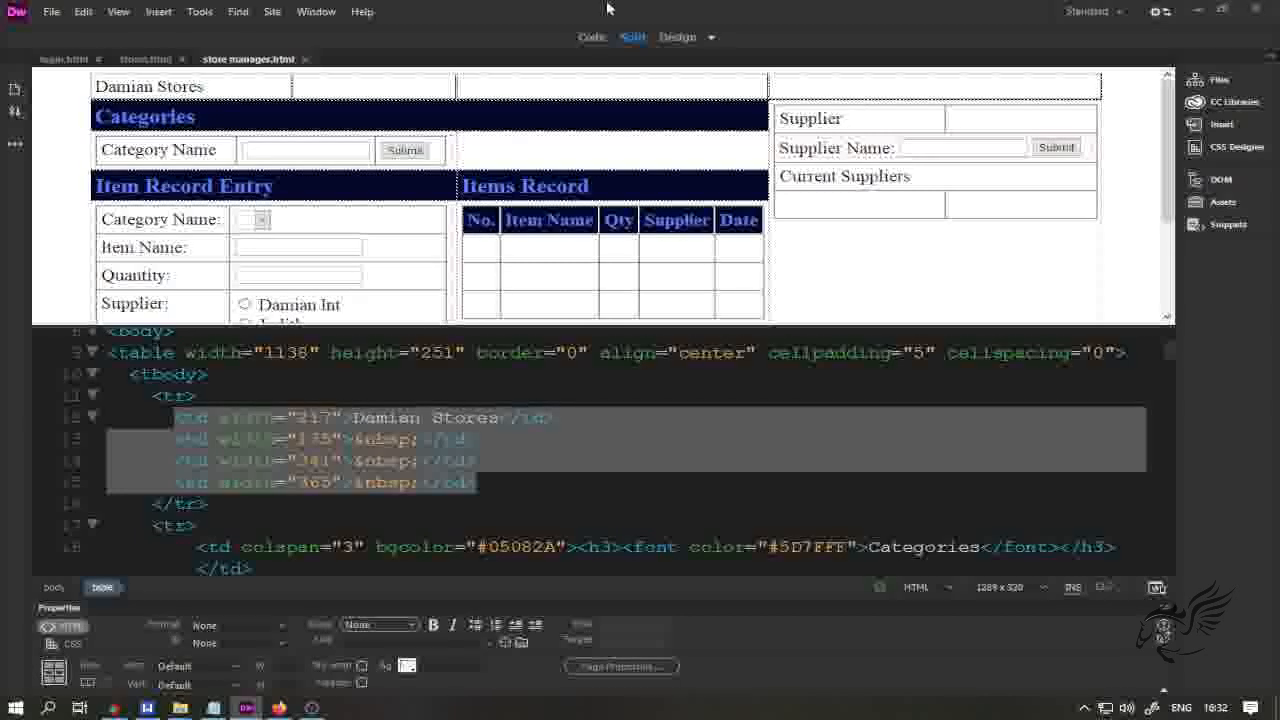
click(674, 38)
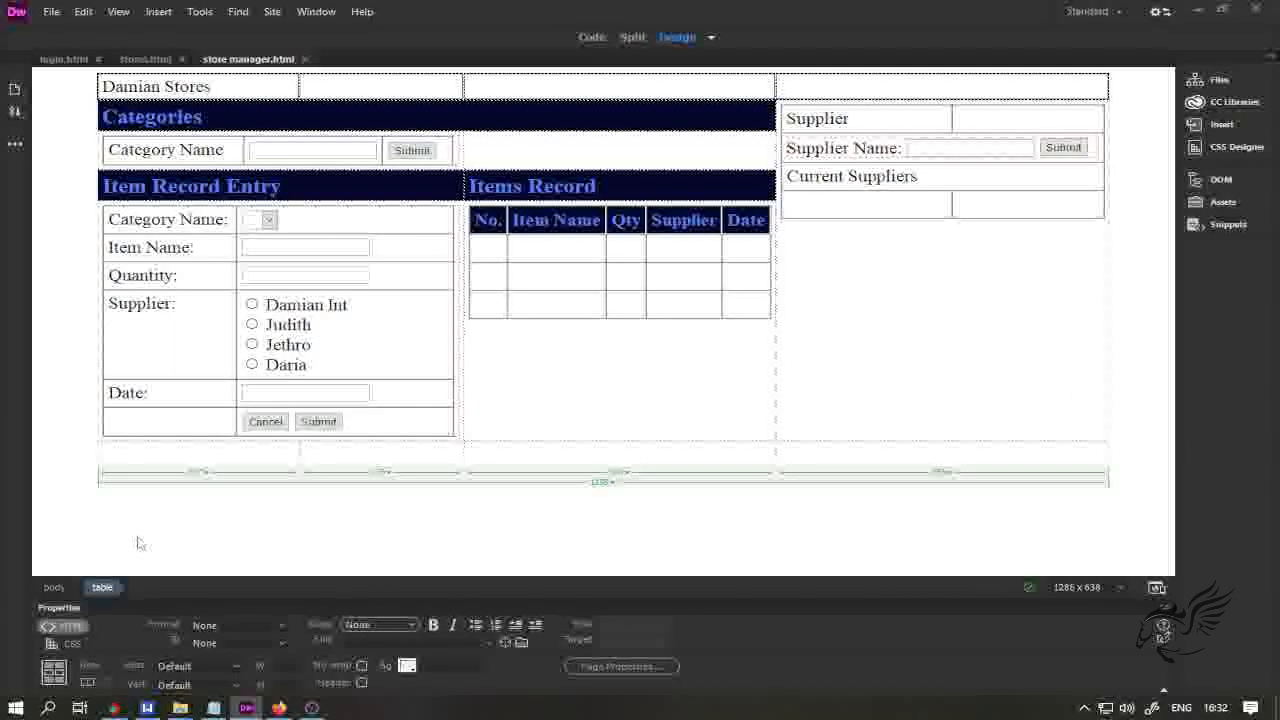
click(88, 684)
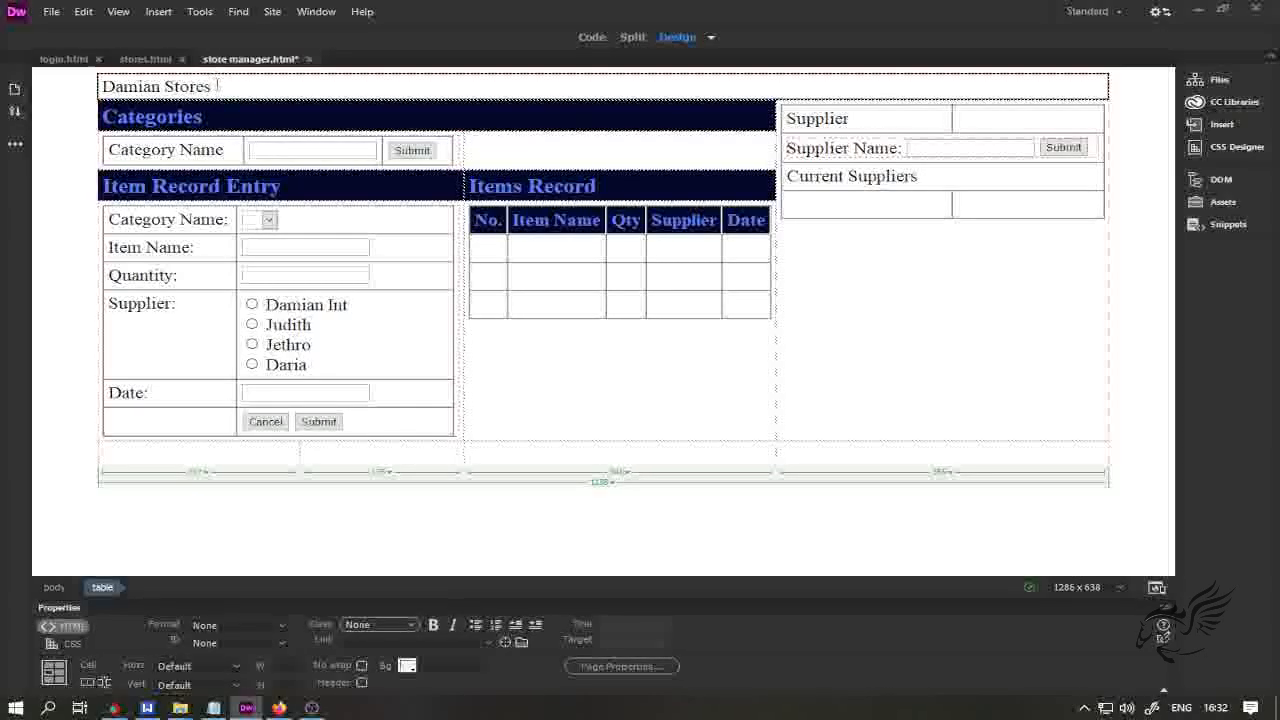
- Format the Damian Stores title as Heading 1 and set its cell's background to #5D7FFF
click(281, 626)
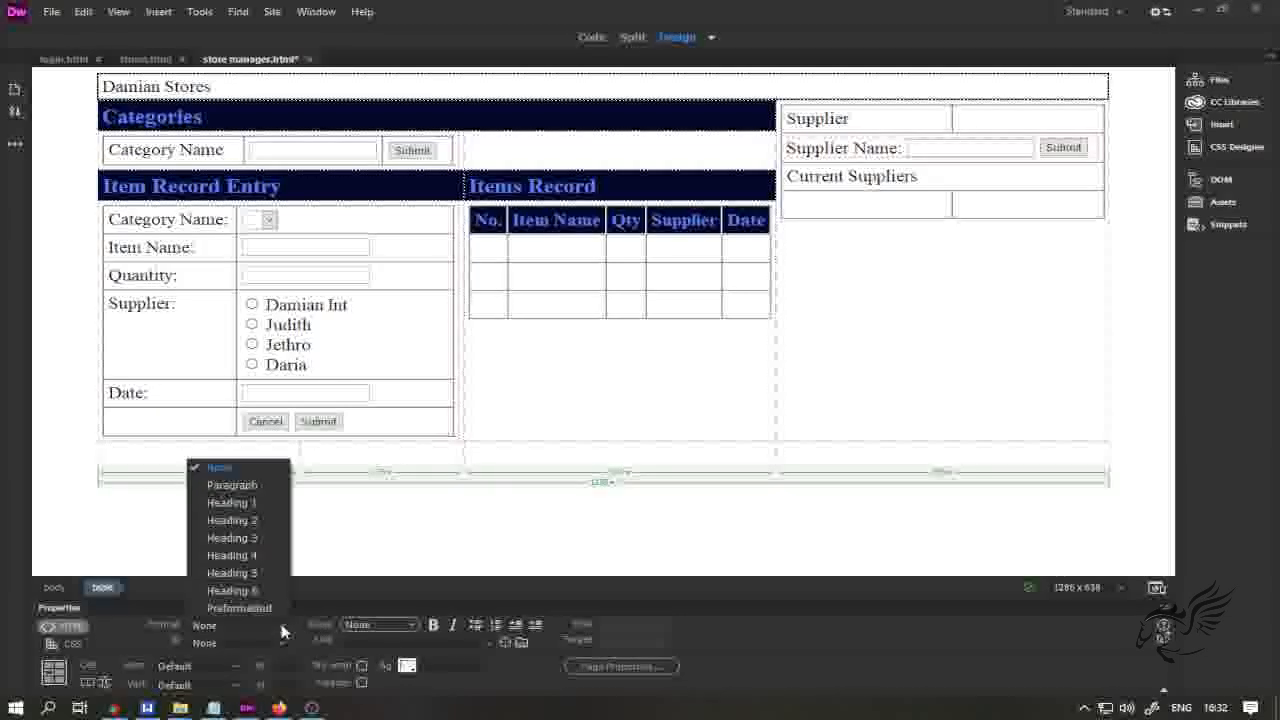
click(254, 504)
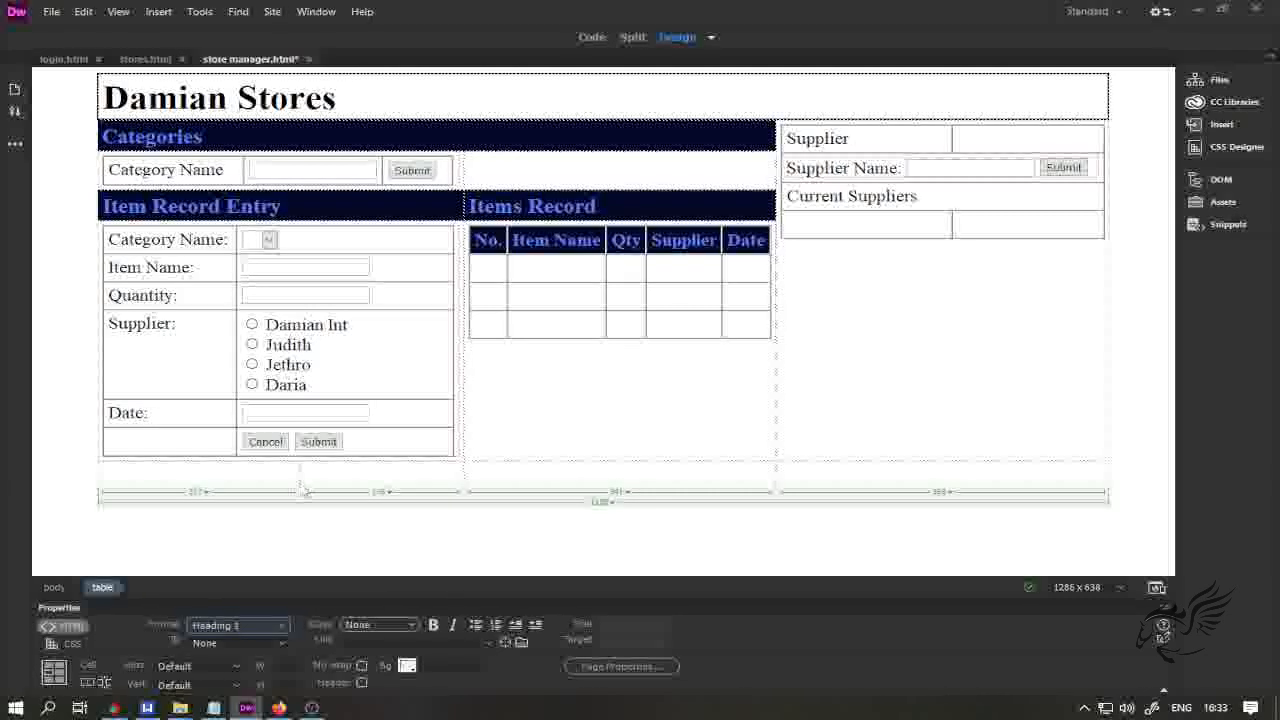
click(407, 666)
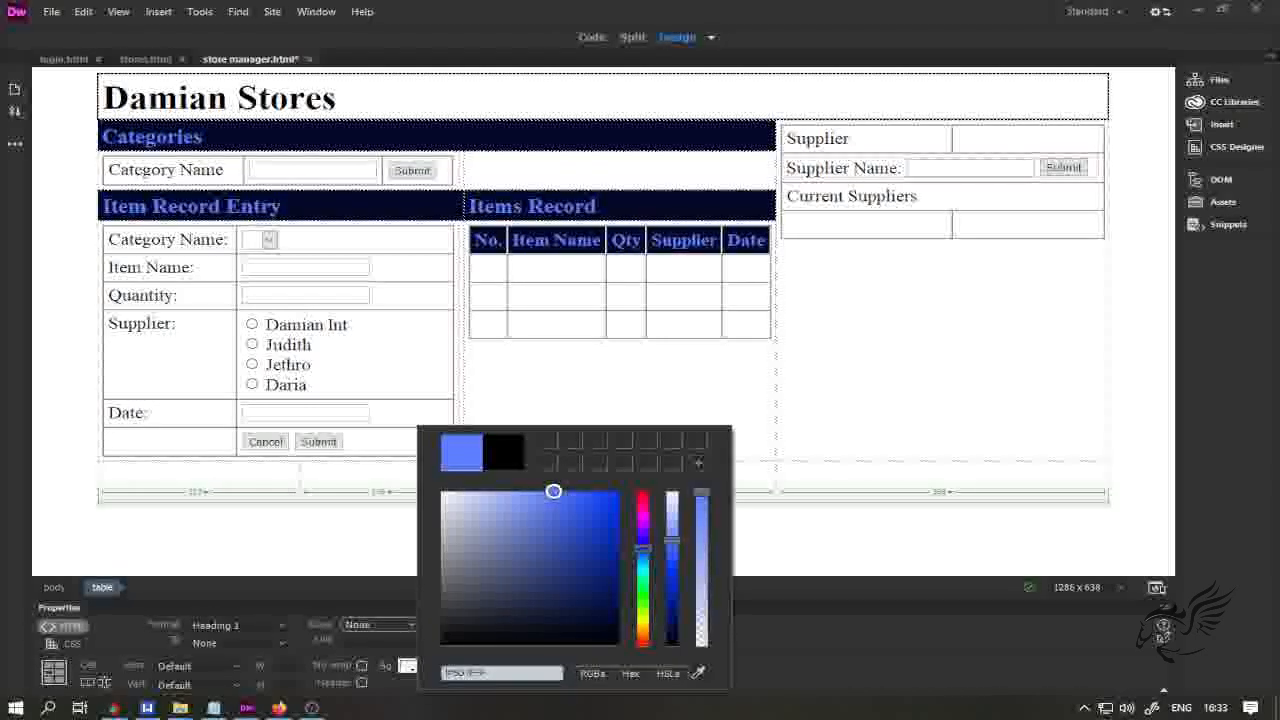
click(290, 364)
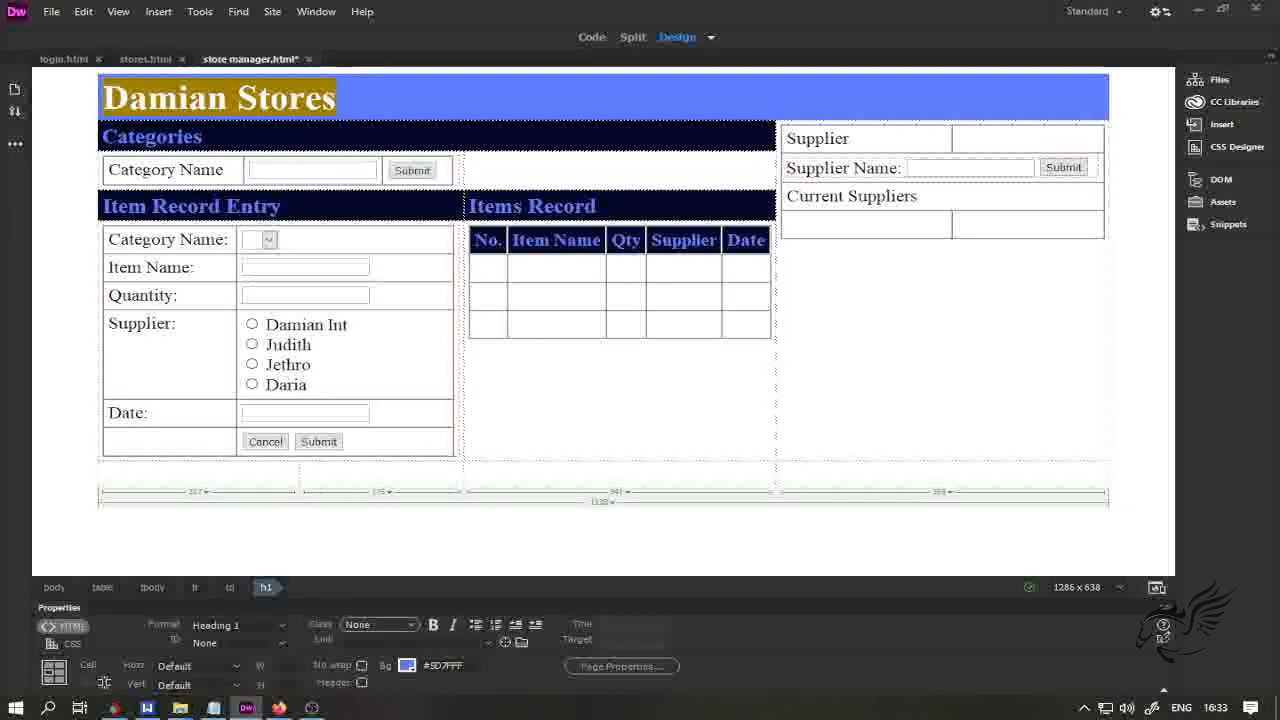
- In Split view, start a font tag with color #FFFFFF directly before the h1 tag of the Damian Stores title
click(634, 38)
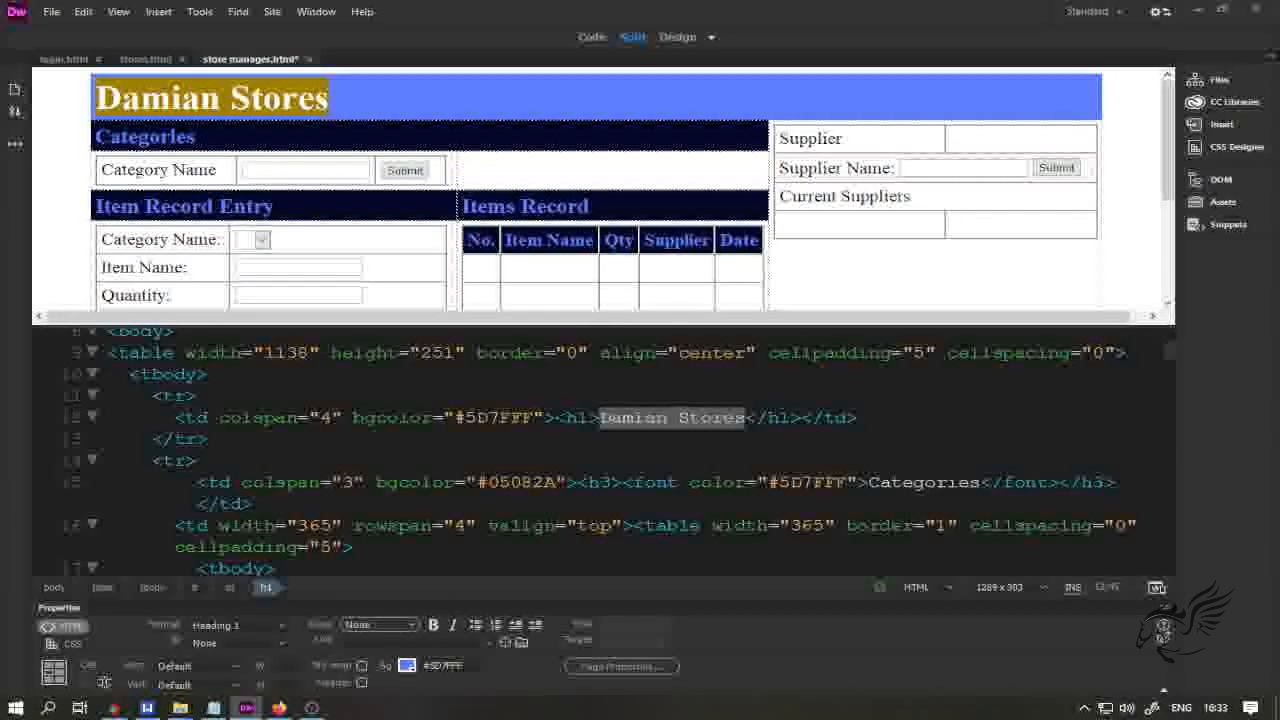
click(556, 418)
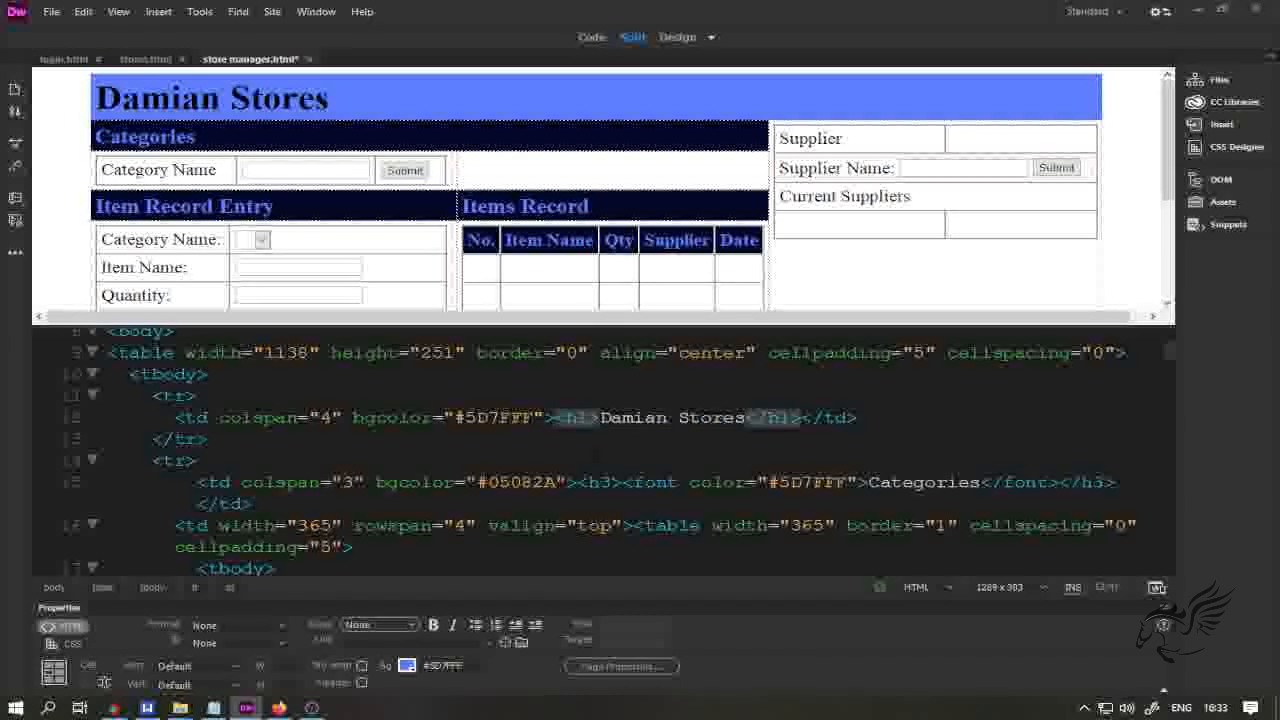
text(<font)
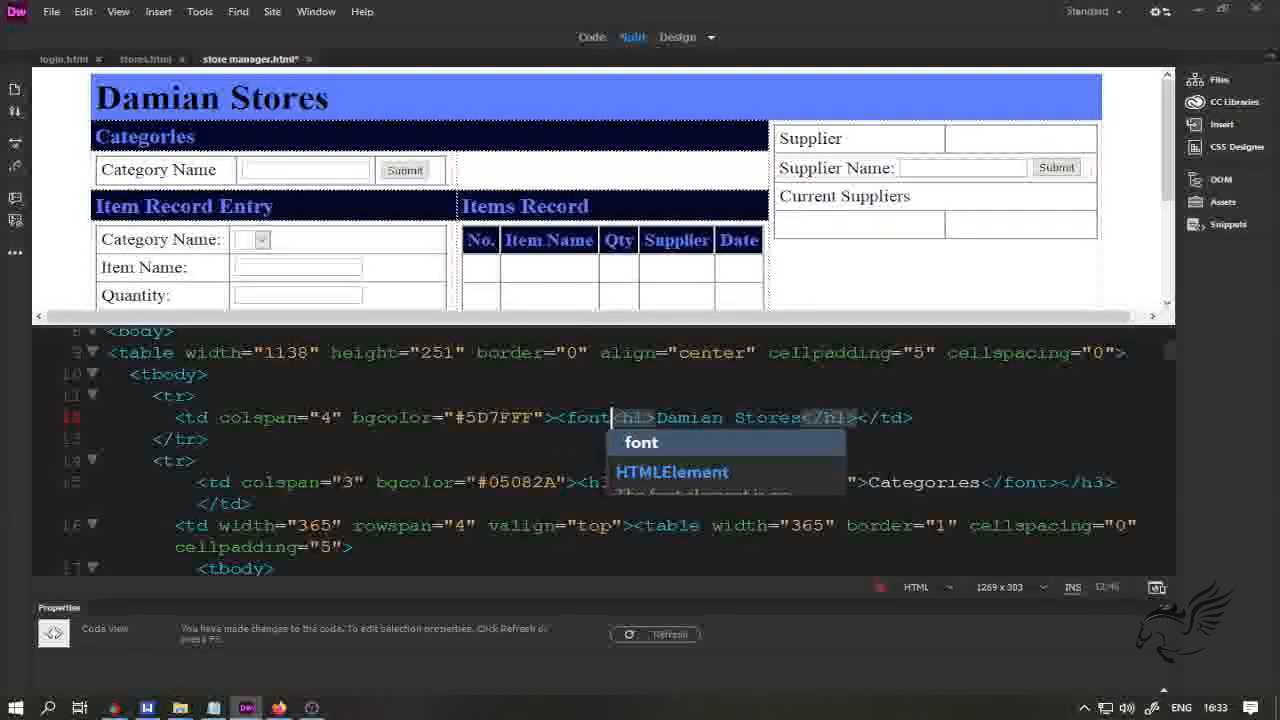
key(Down)
key(Down)
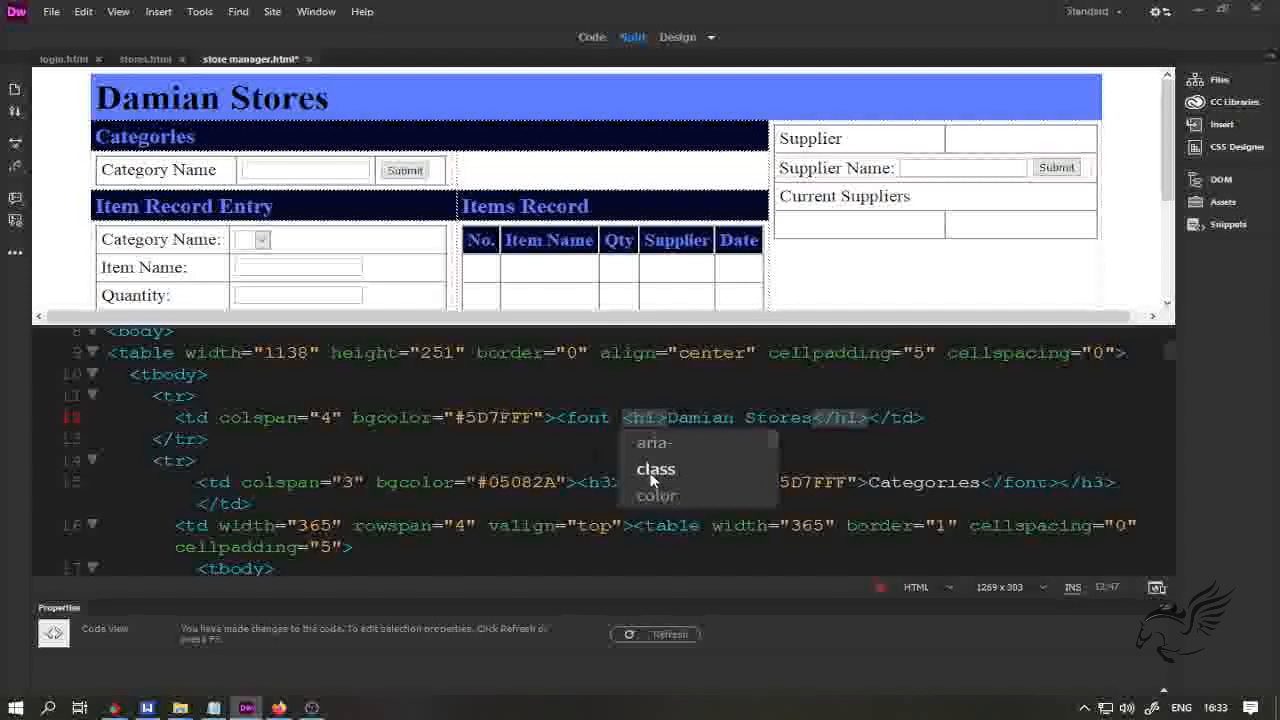
key(Return)
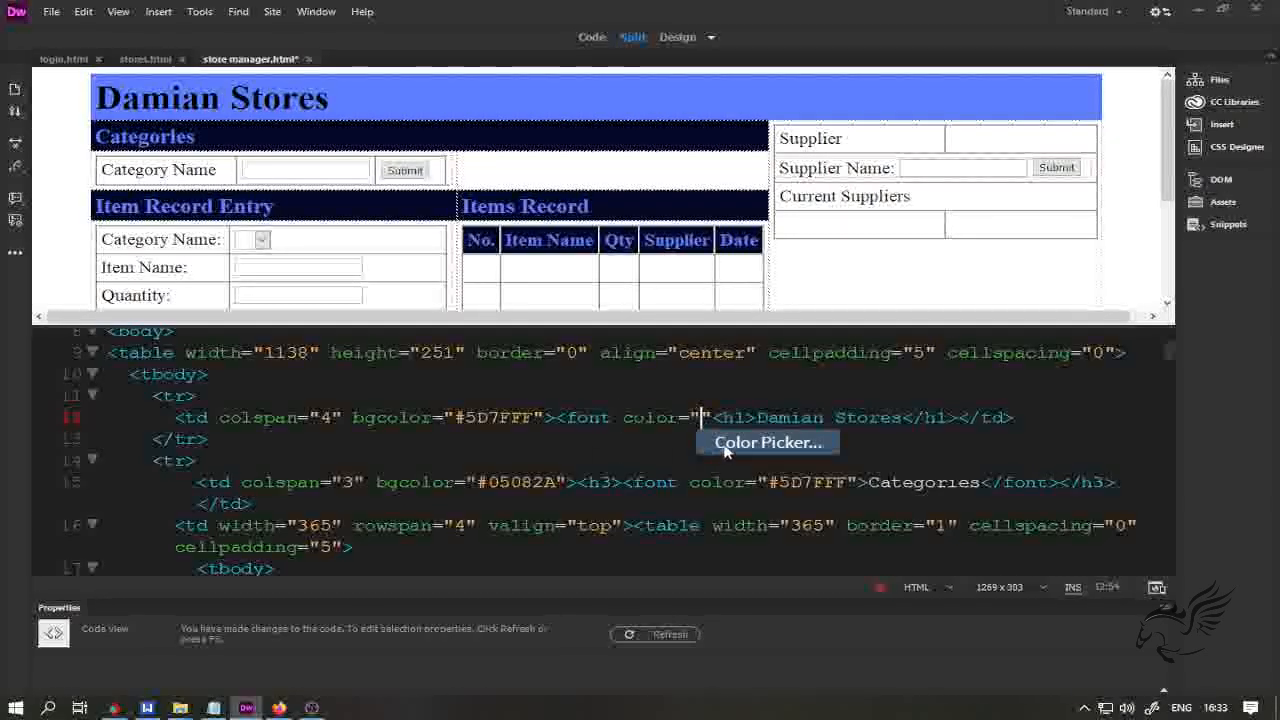
click(768, 442)
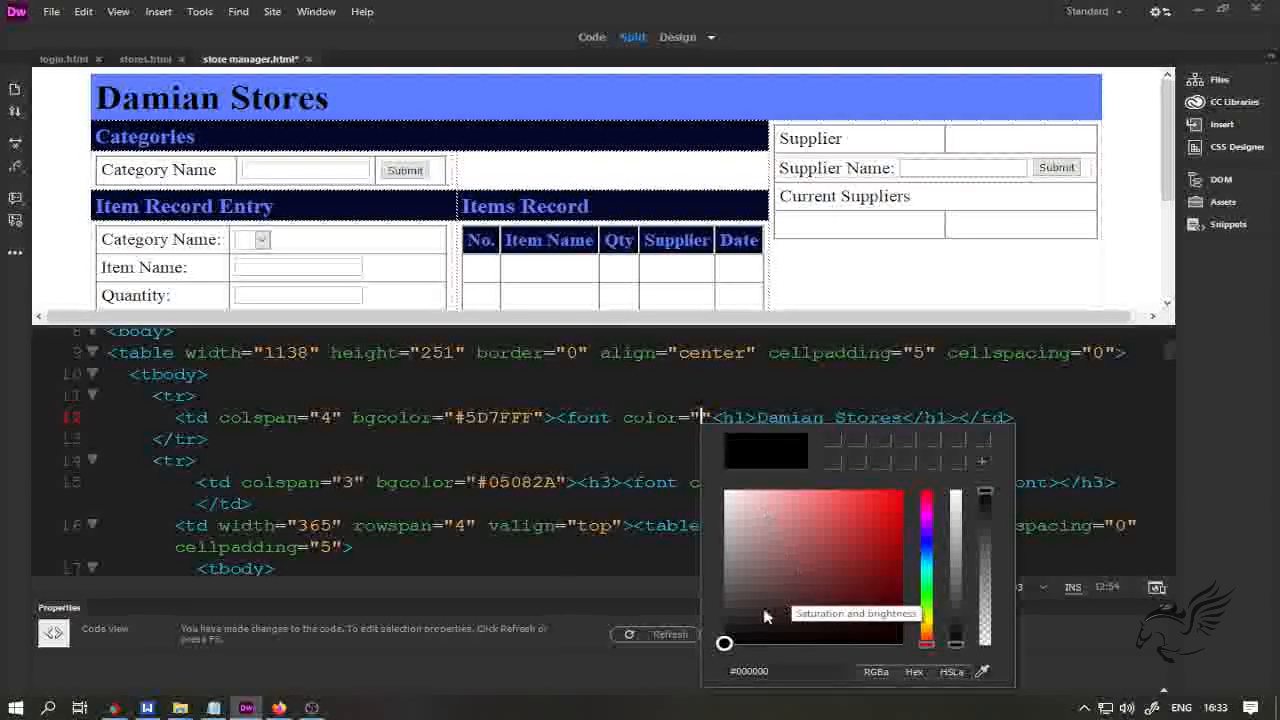
drag(724, 643, 724, 490)
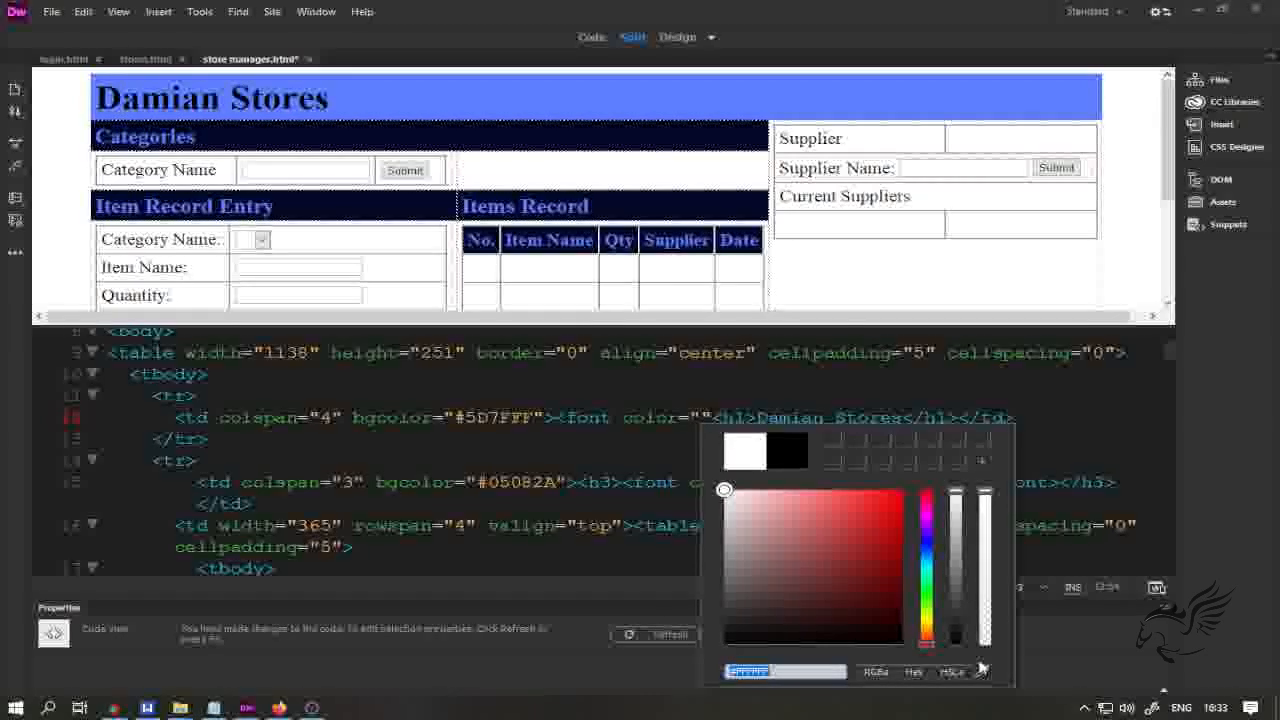
key(Return)
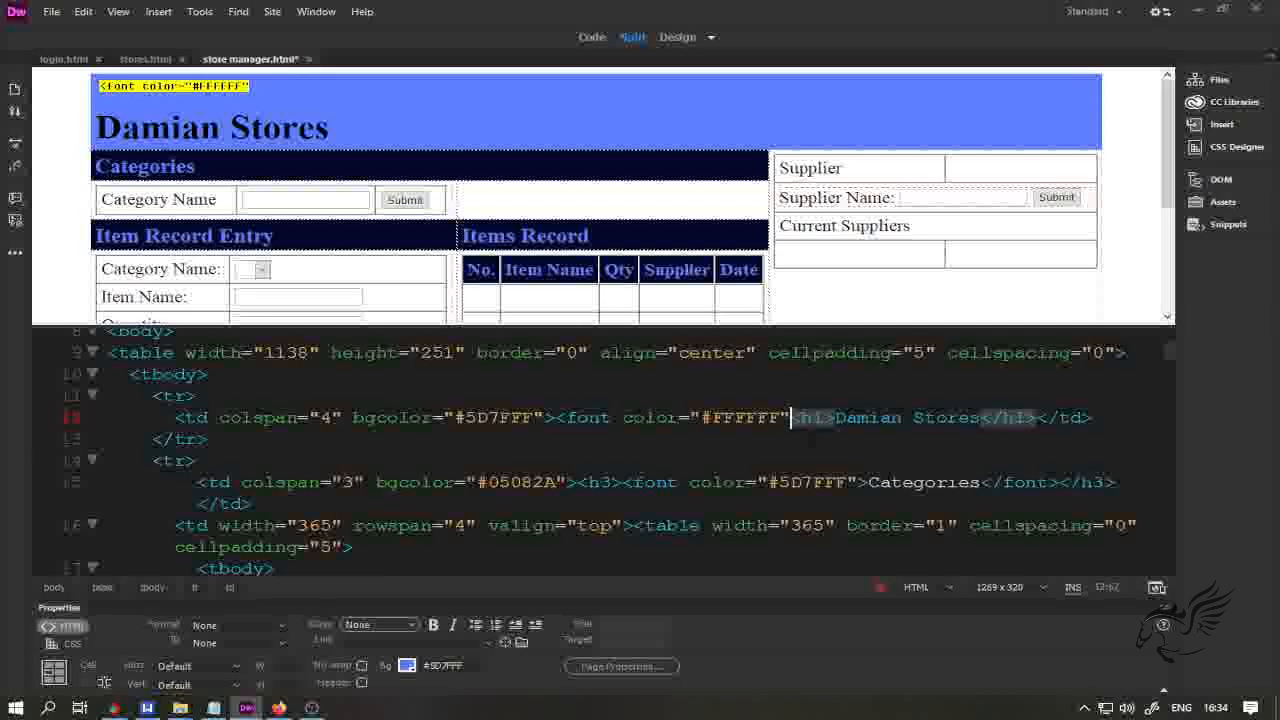
- Complete the title's font tag, move its closing </font> to after </h1>, save the page and refresh the design preview
text(></font>)
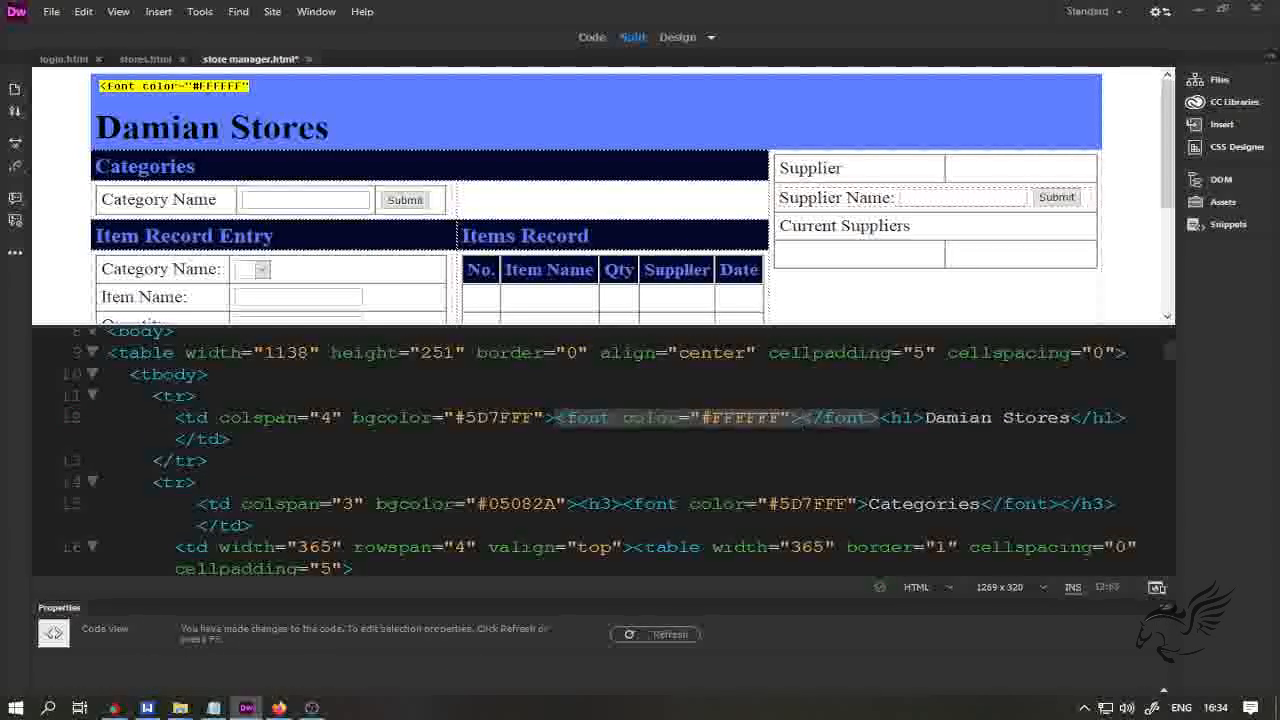
key(shift+Right)
key(shift+Right)
key(shift+Right)
key(shift+Right)
key(shift+Right)
key(shift+Right)
key(shift+Right)
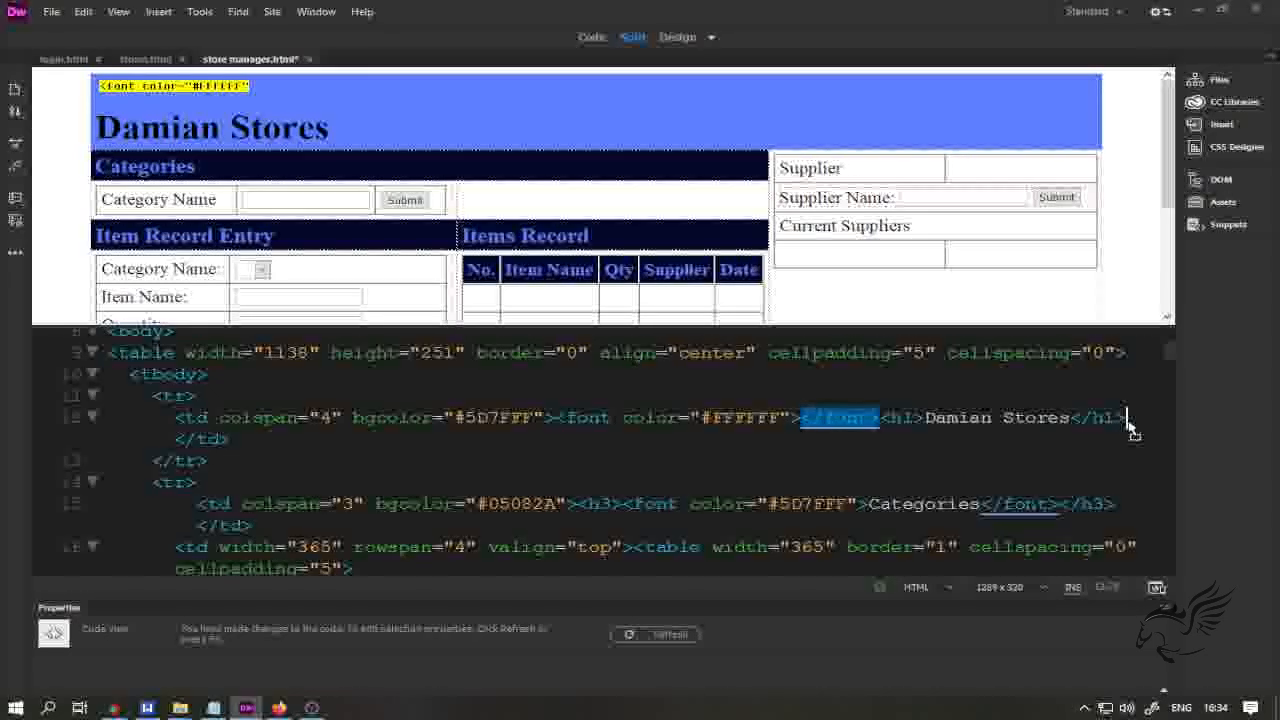
drag(1127, 421, 1127, 421)
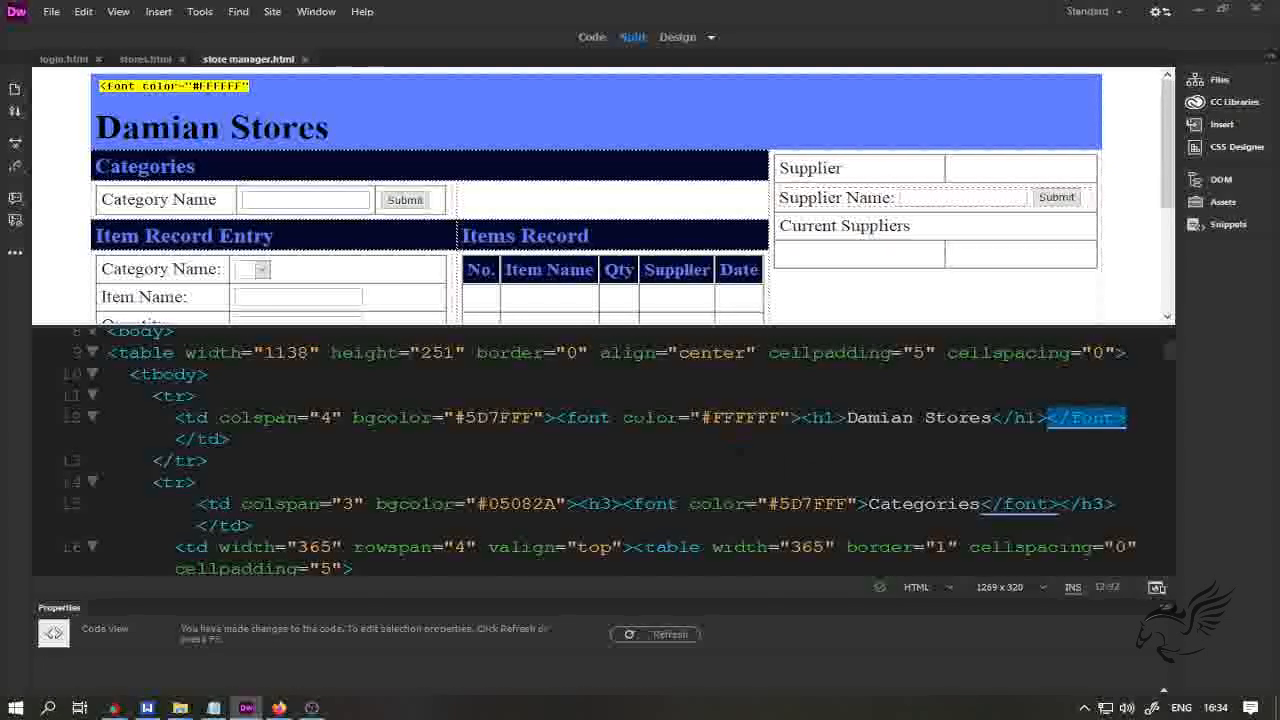
click(687, 205)
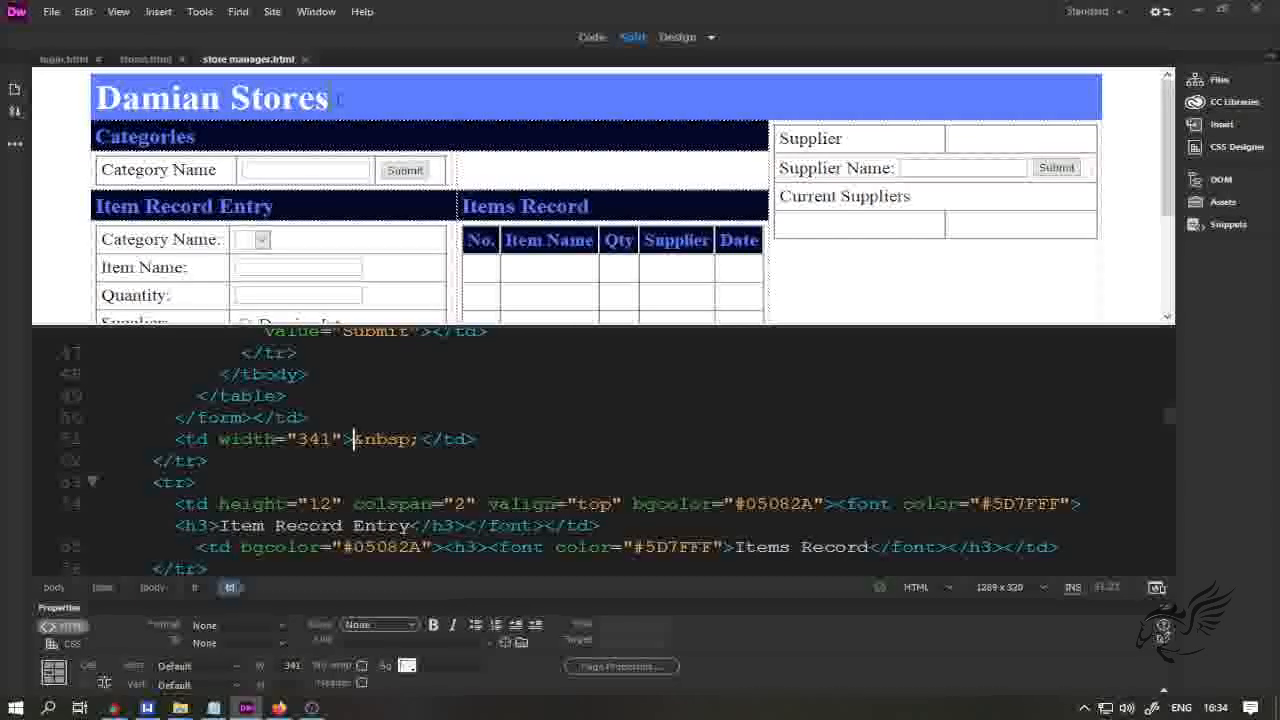
- Insert a horizontal rule below the Damian Stores title within its cell and save the page
click(338, 99)
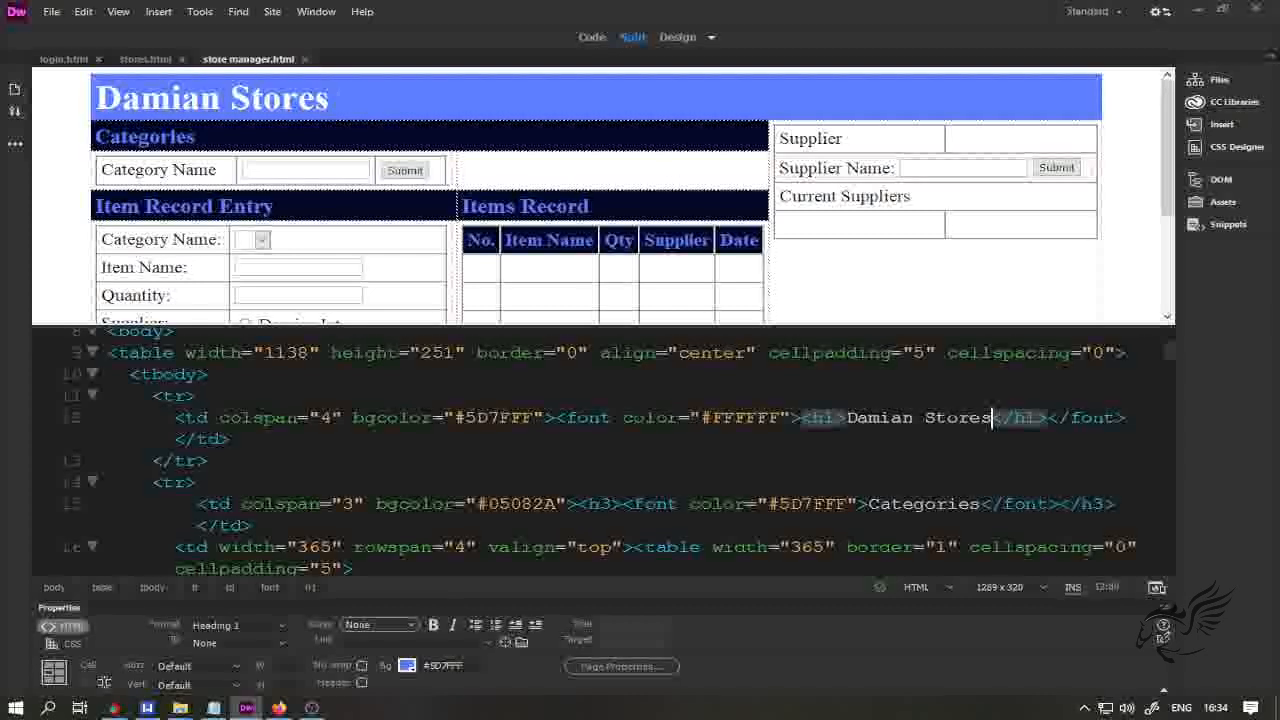
click(1214, 124)
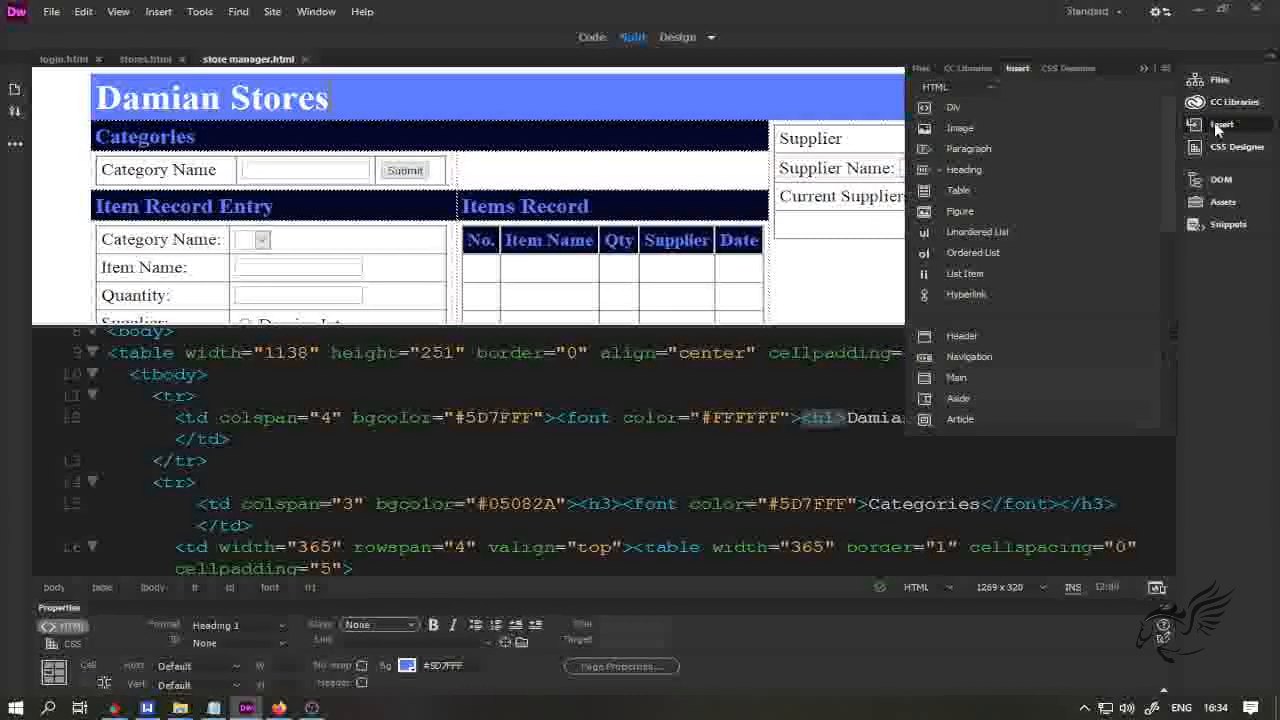
scroll(990, 330, down, 1)
scroll(988, 342, down, 4)
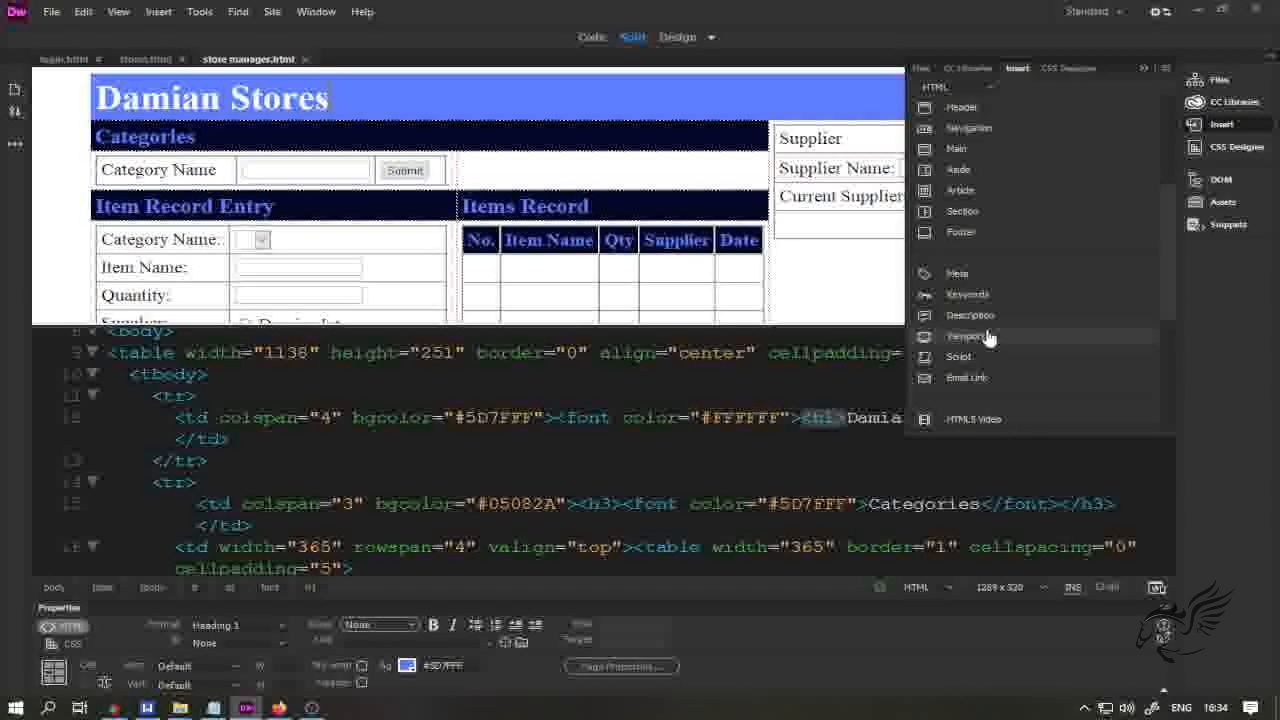
scroll(988, 338, up, 8)
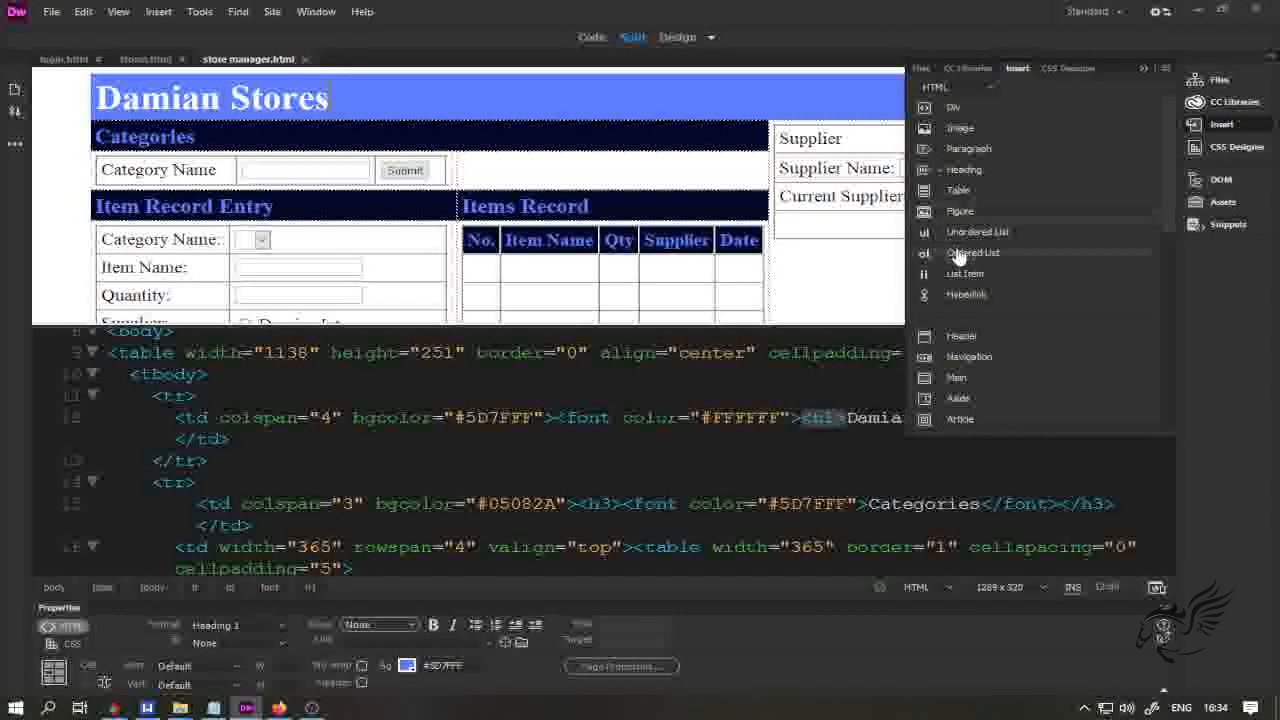
scroll(990, 343, down, 8)
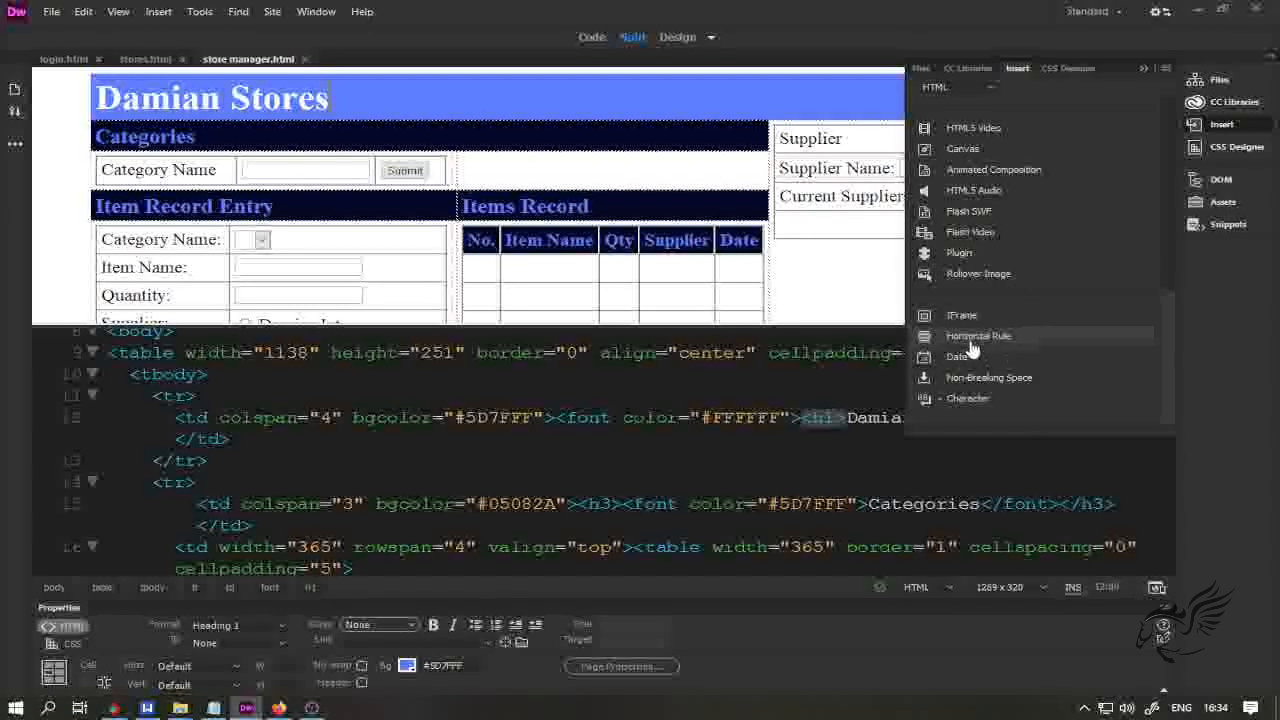
click(977, 342)
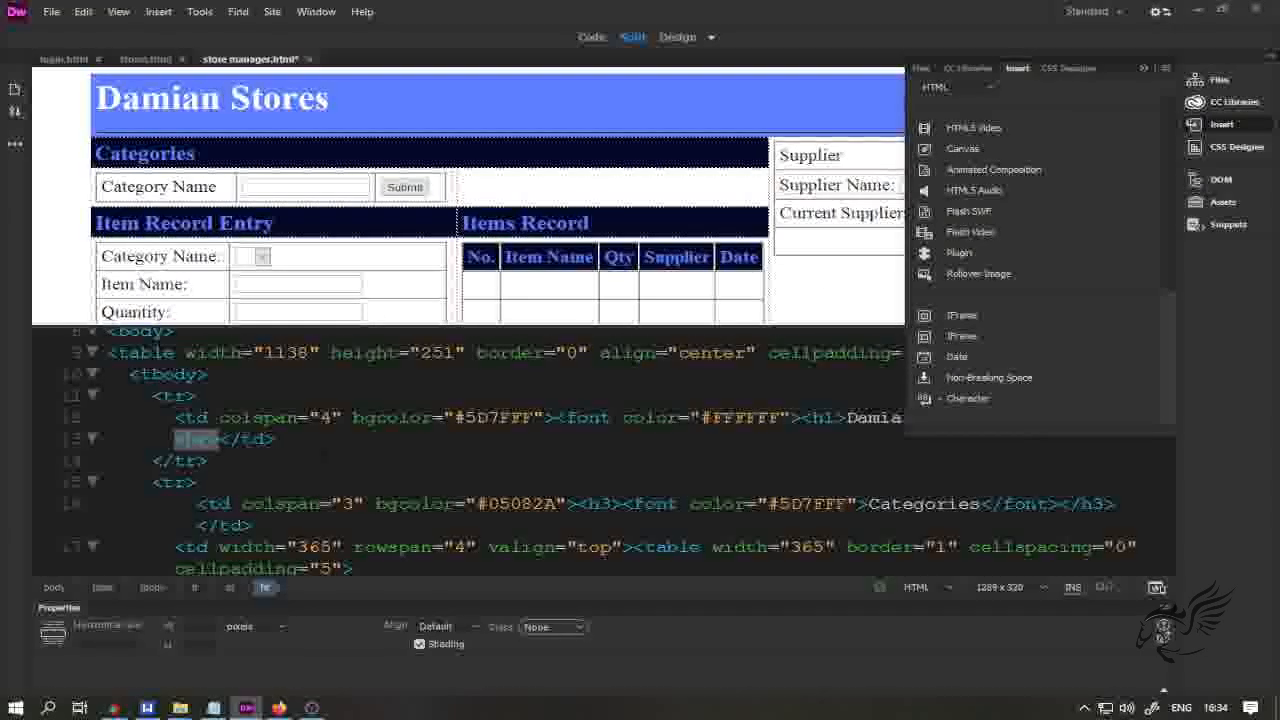
click(210, 461)
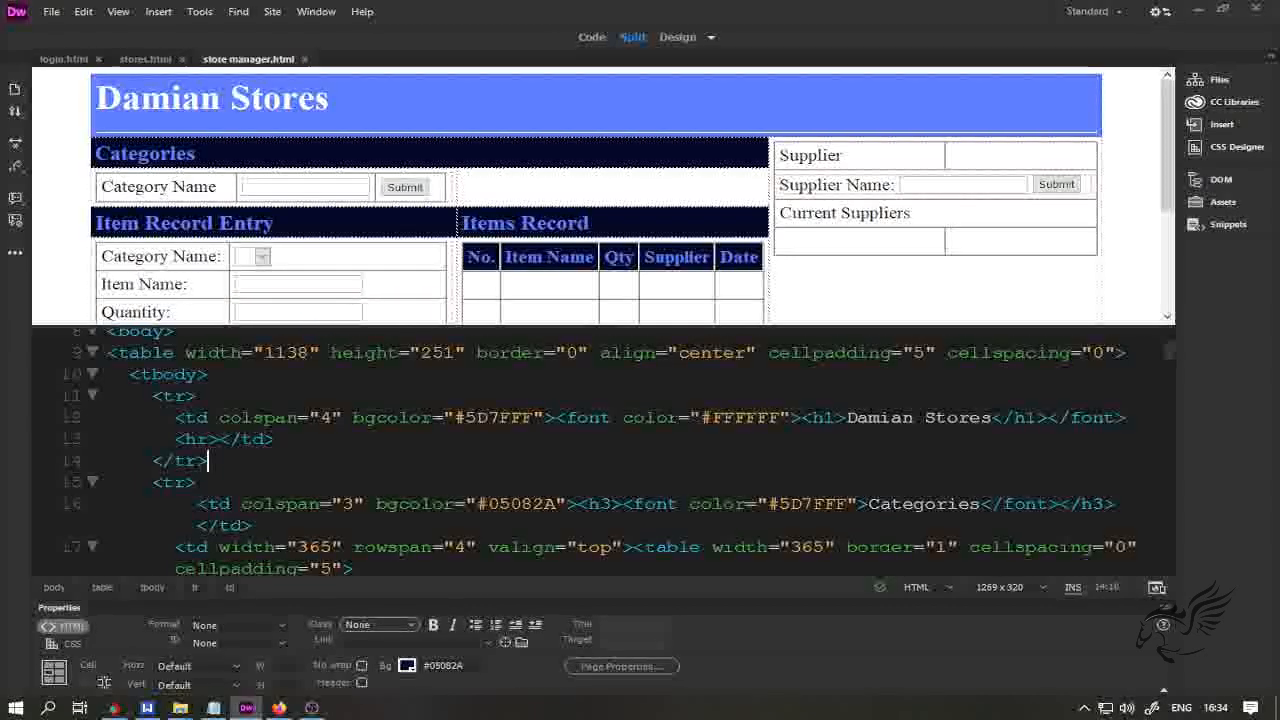
- Switch to Firefox and reload store manager.html to check the title banner and its horizontal rule
click(280, 708)
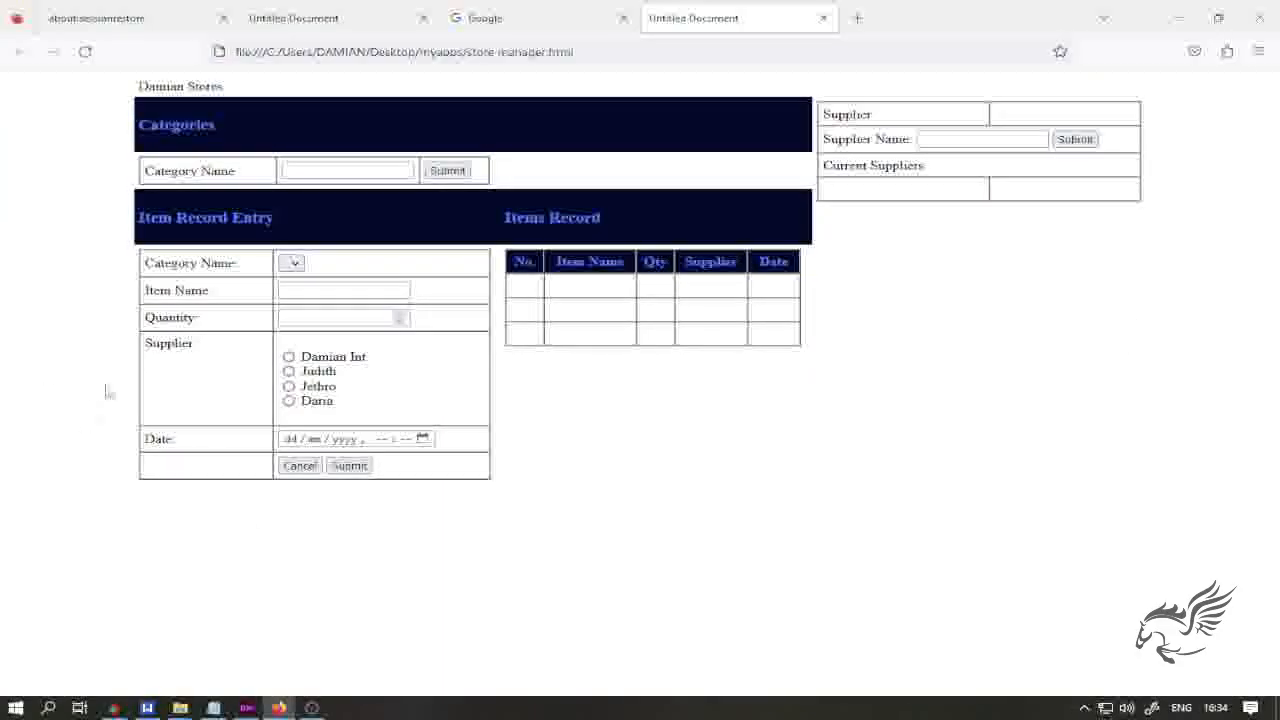
click(88, 53)
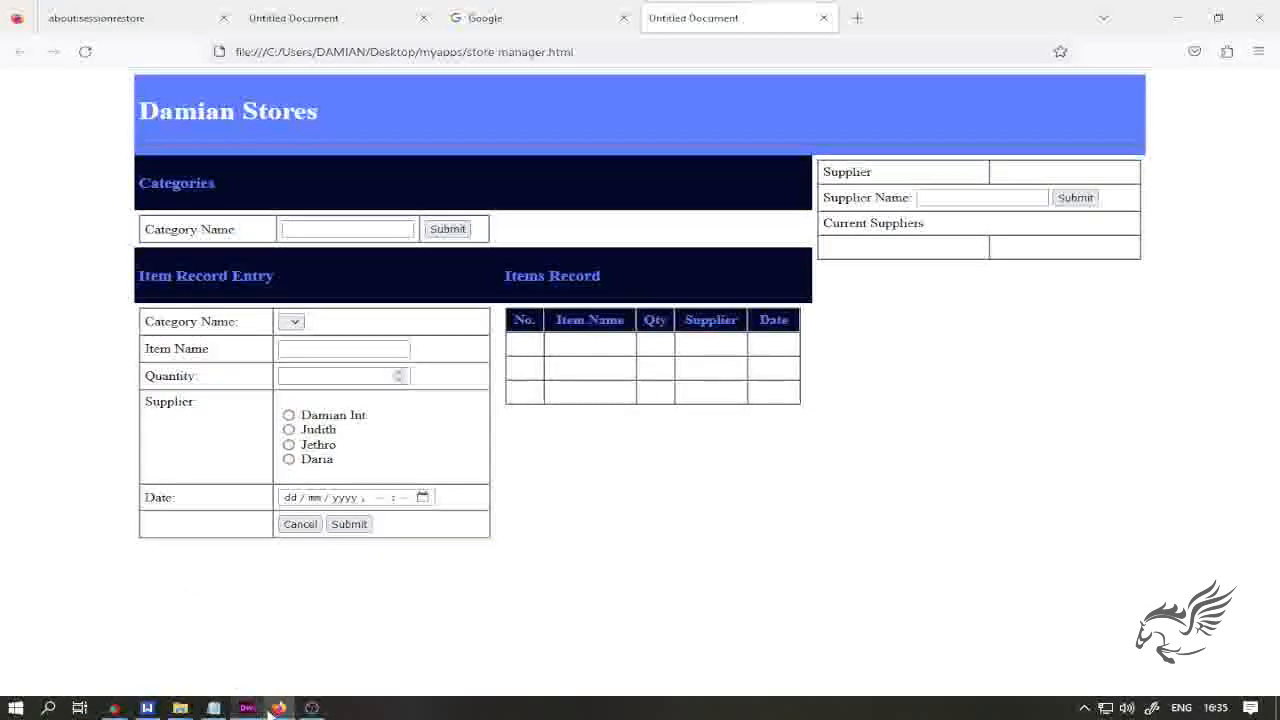
click(308, 711)
click(297, 713)
mouse_move(280, 710)
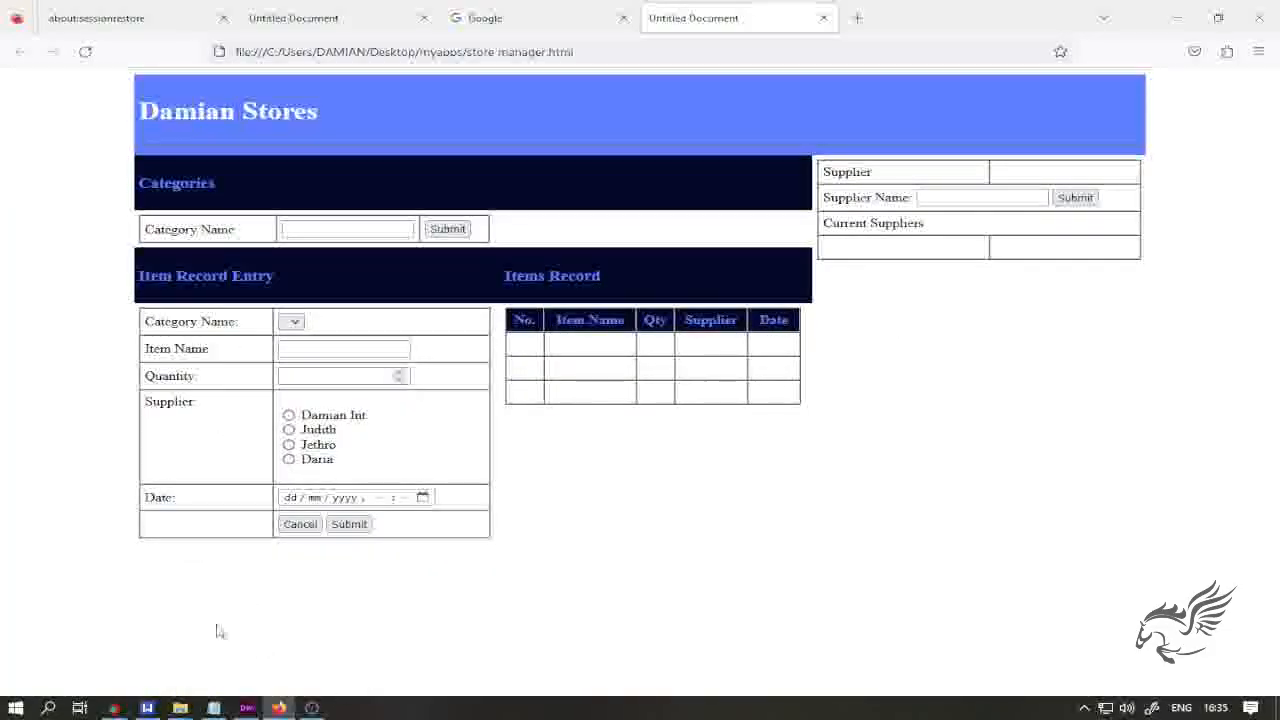
- Return to Dreamweaver's Design view and give the label column of the Item Record Entry form the background #05082A, sampled from the Items Record heading
click(245, 708)
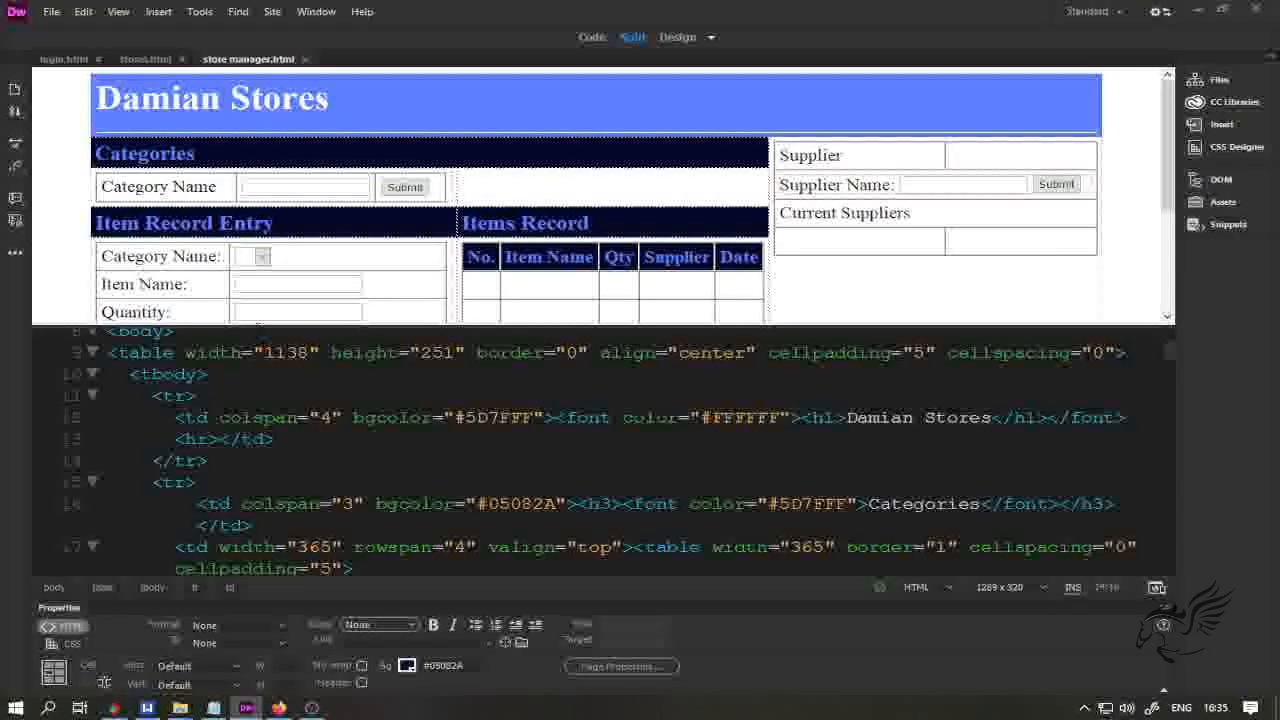
click(677, 37)
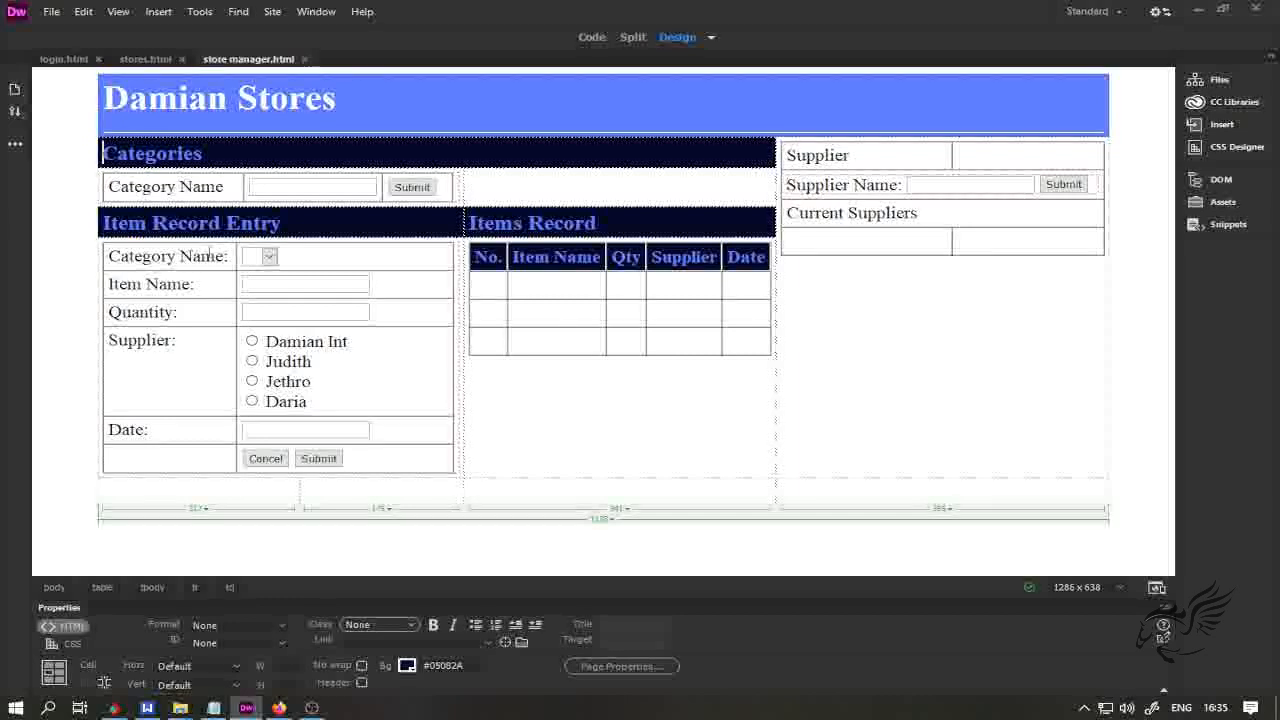
click(176, 256)
click(182, 380)
click(182, 453)
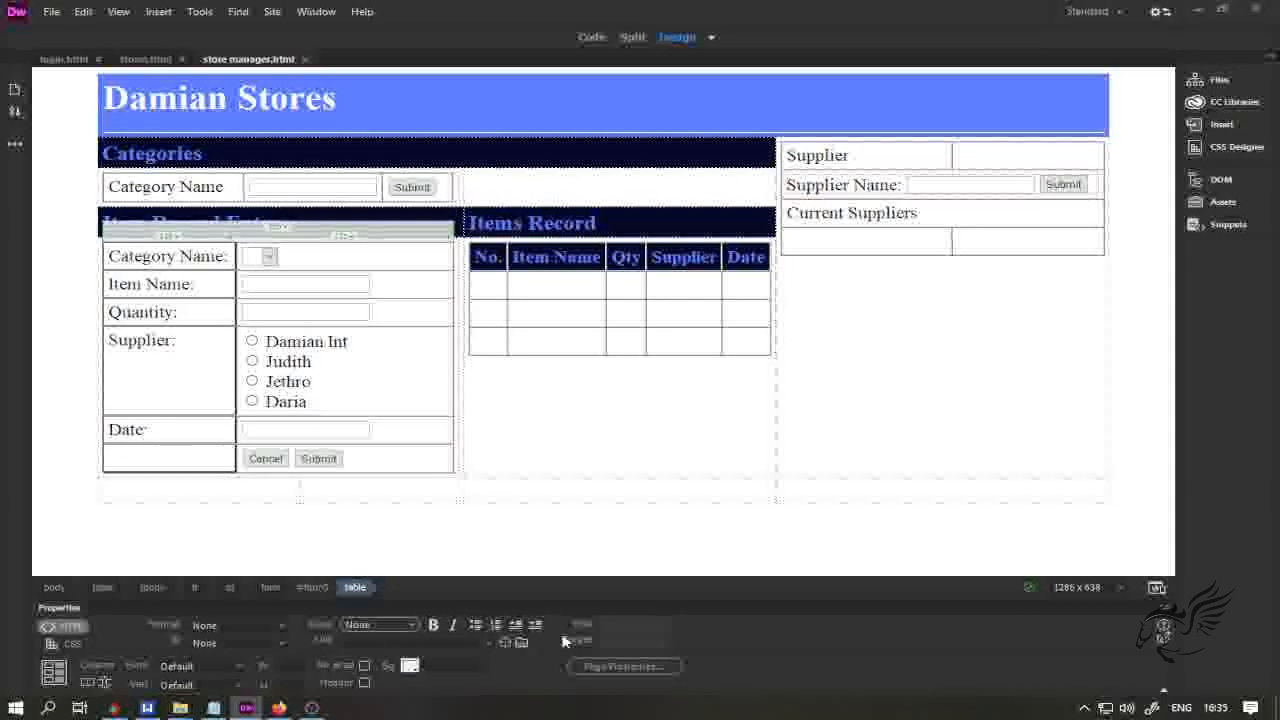
click(410, 666)
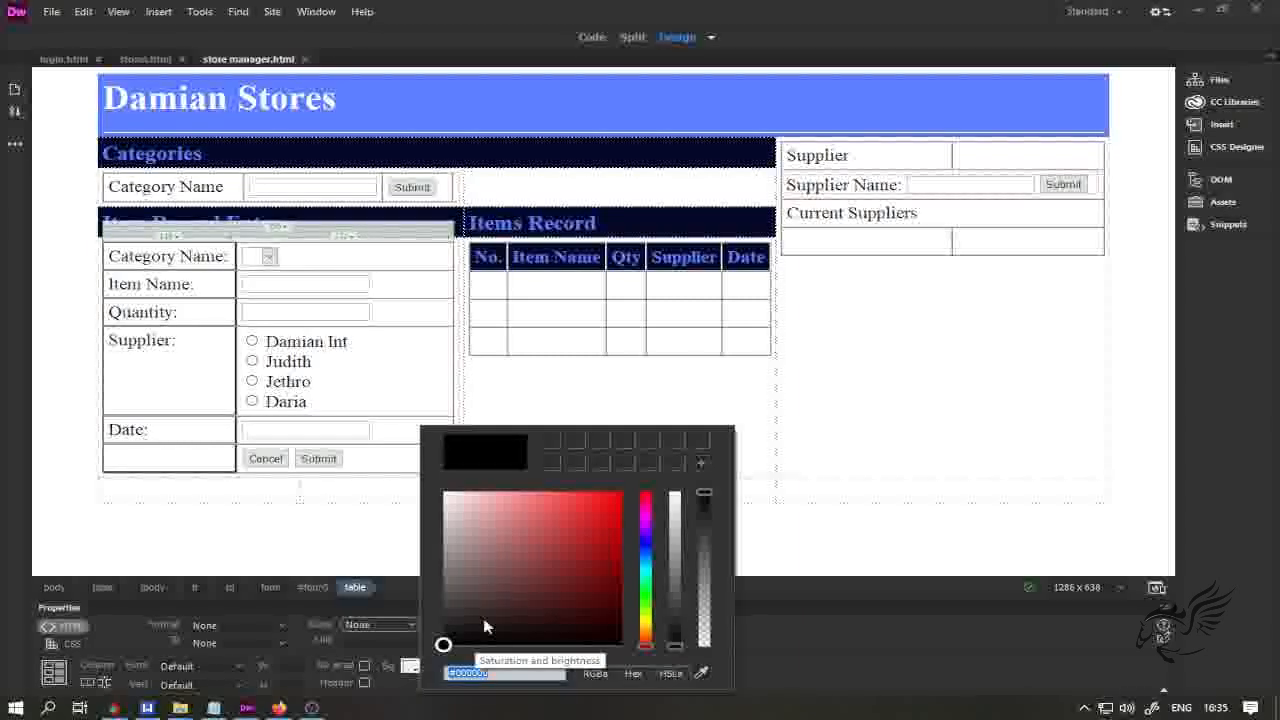
click(701, 672)
click(651, 223)
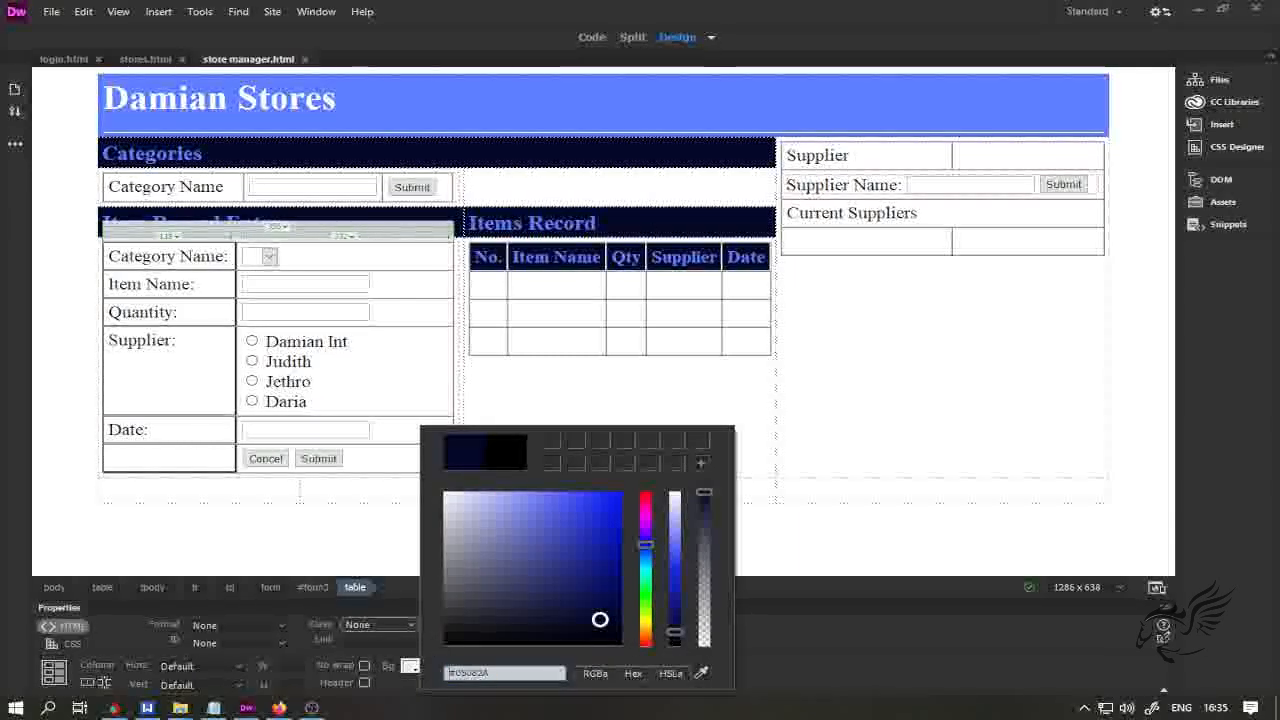
click(600, 400)
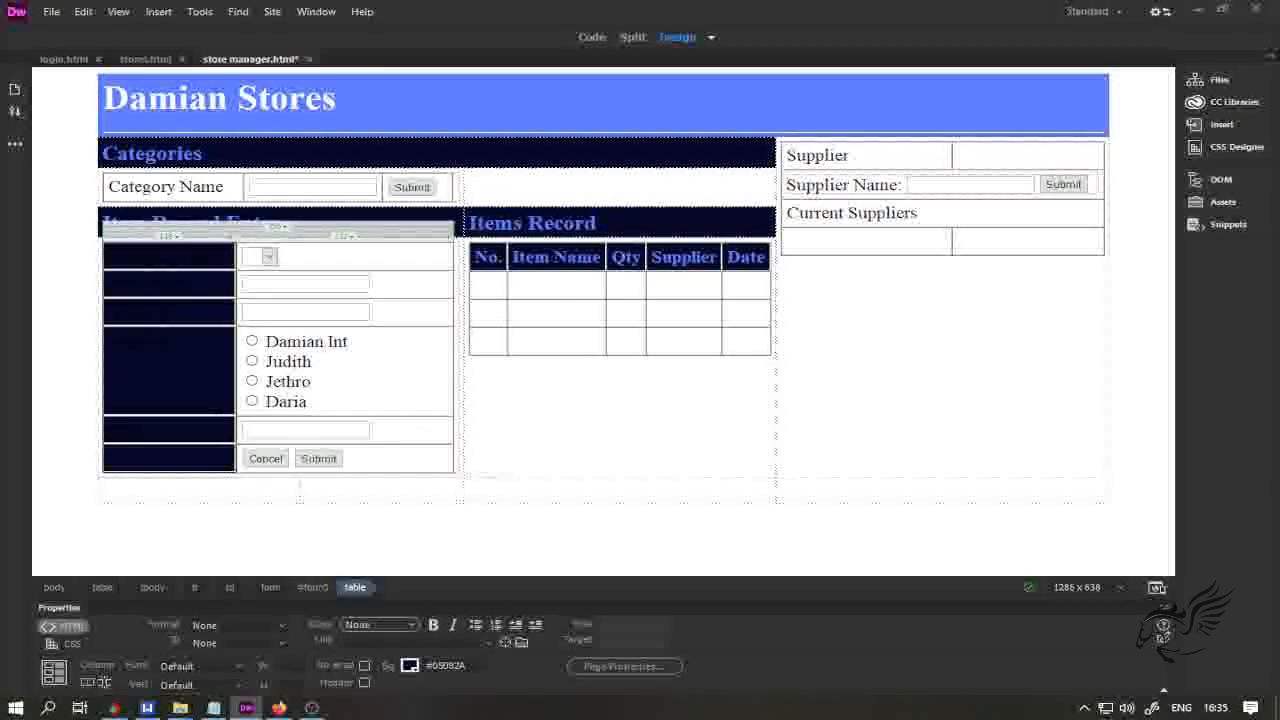
- In the code, wrap the Item Record Entry form's Category Name: label in a font tag with color #FFFFFF
click(201, 256)
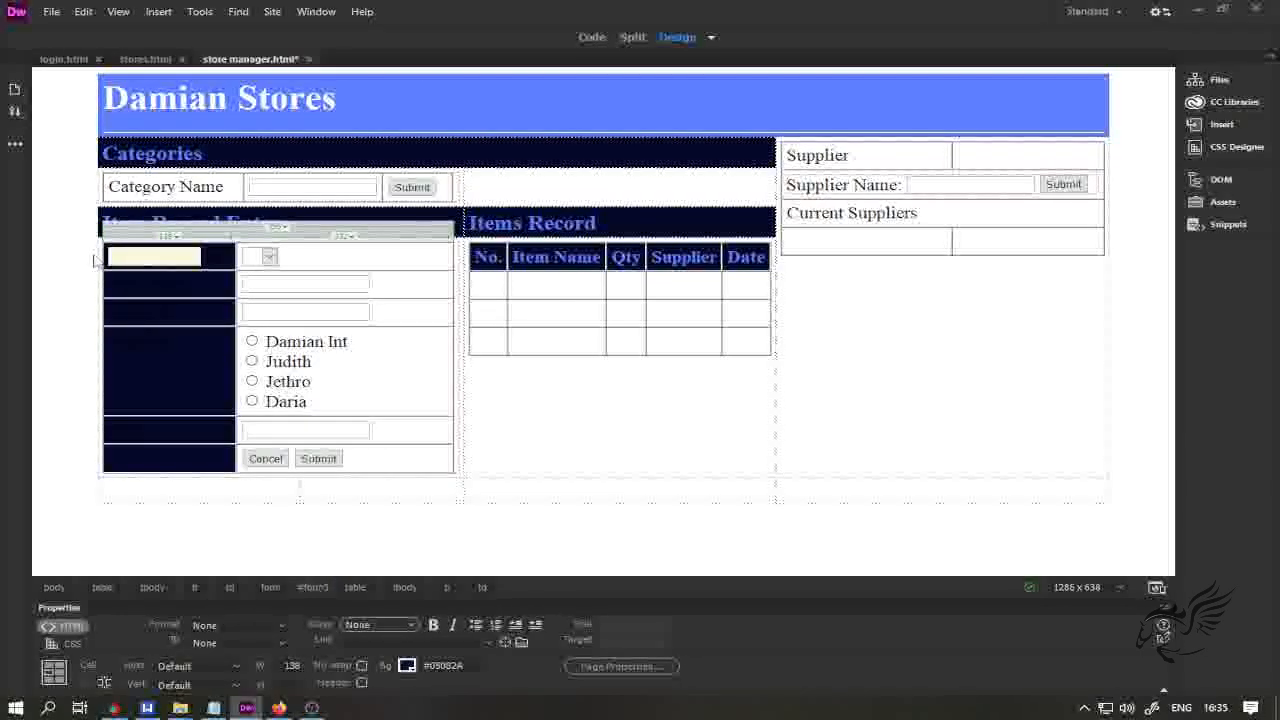
click(628, 39)
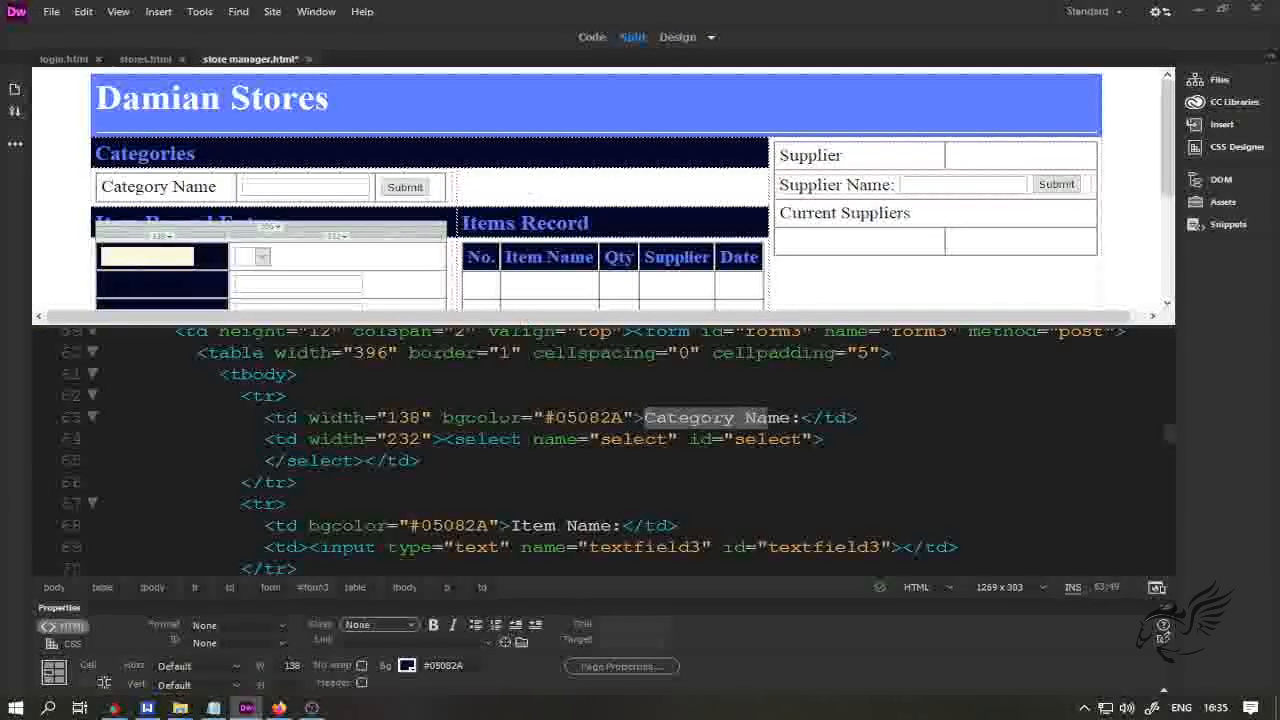
click(646, 418)
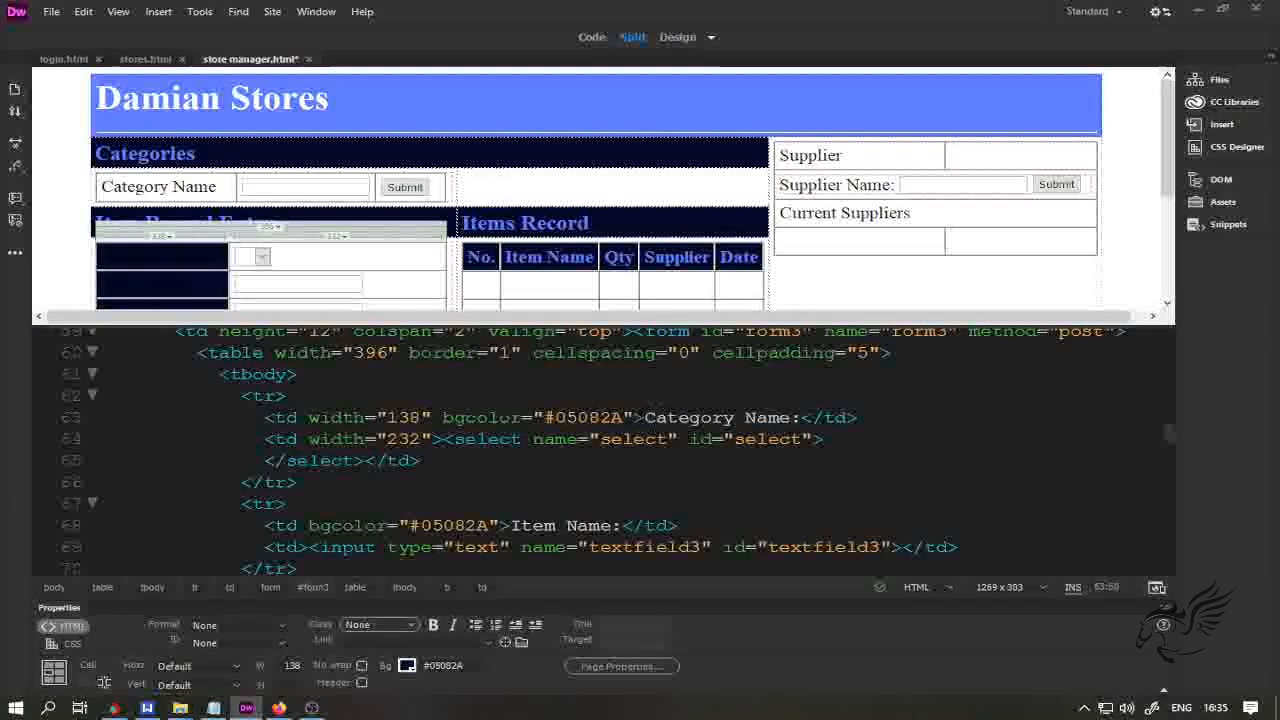
text(<)
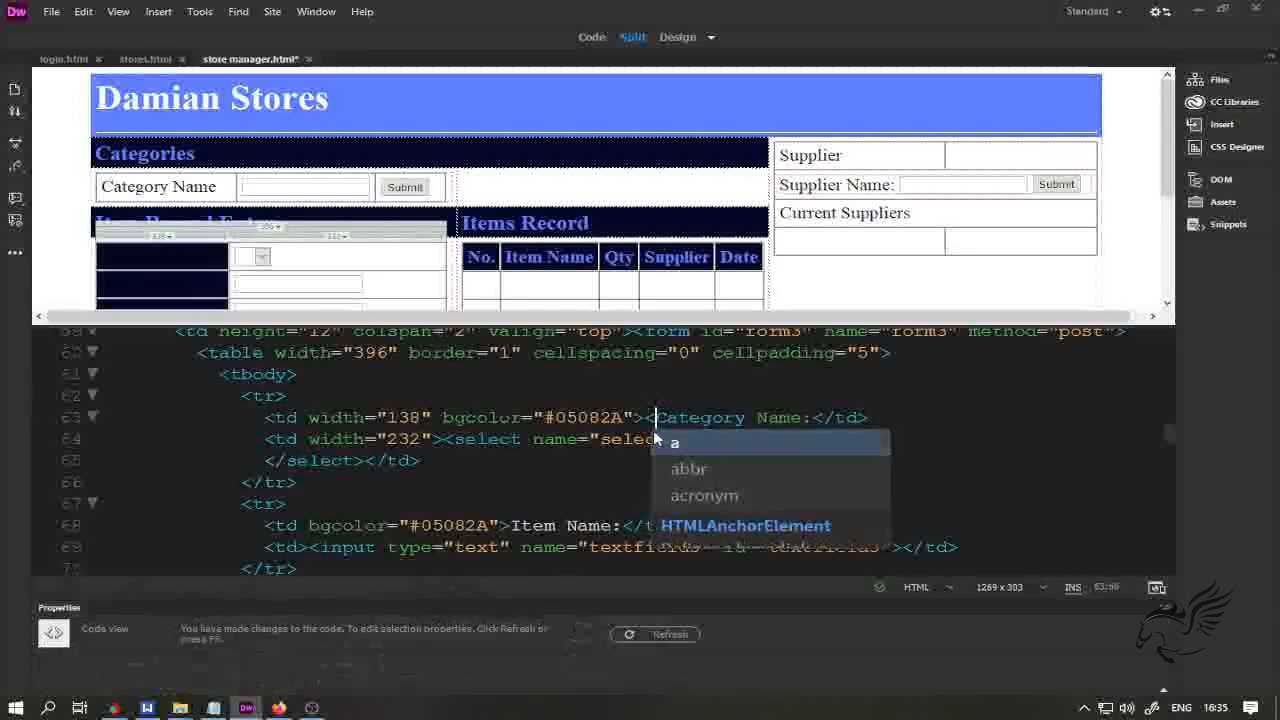
text(font color=")
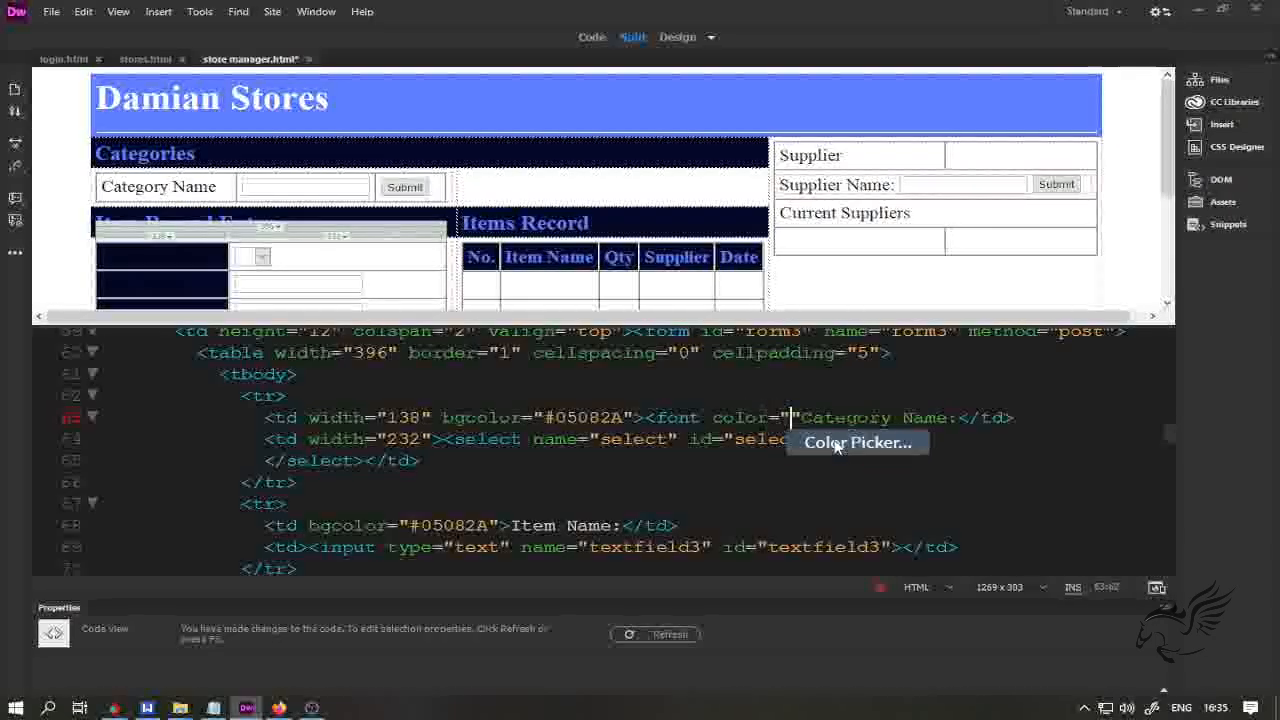
click(836, 443)
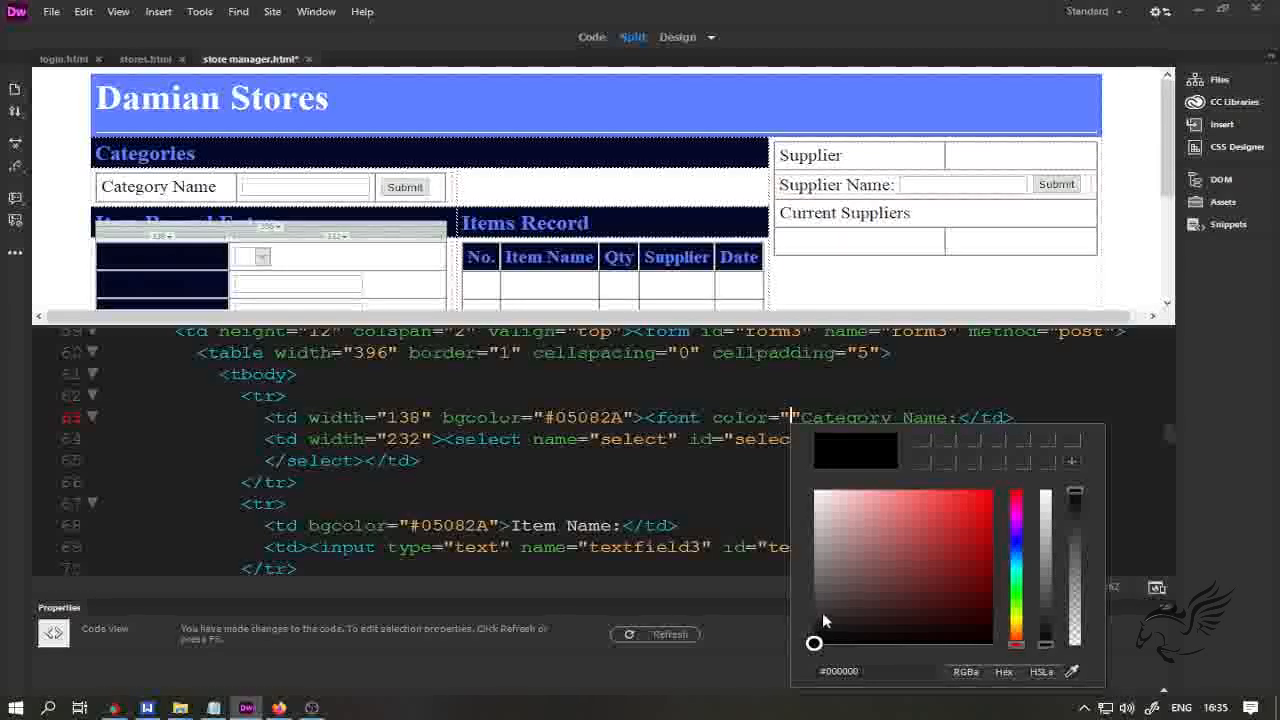
drag(814, 643, 814, 490)
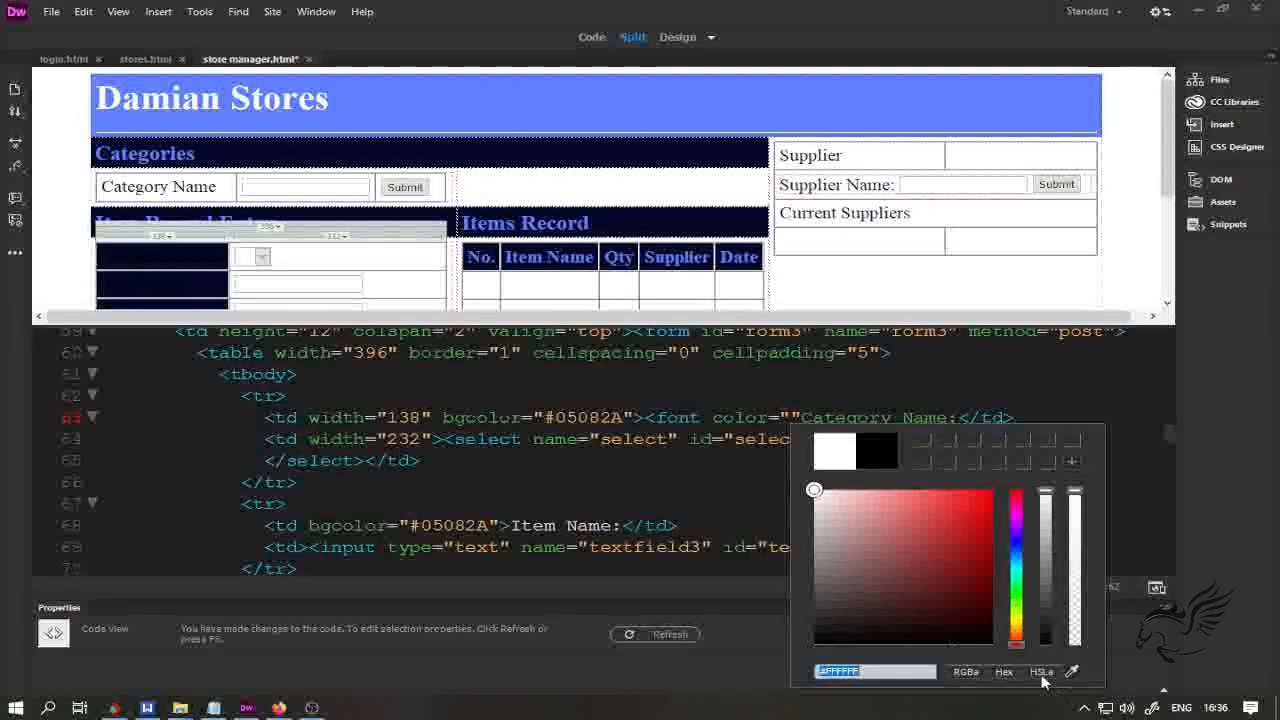
key(Return)
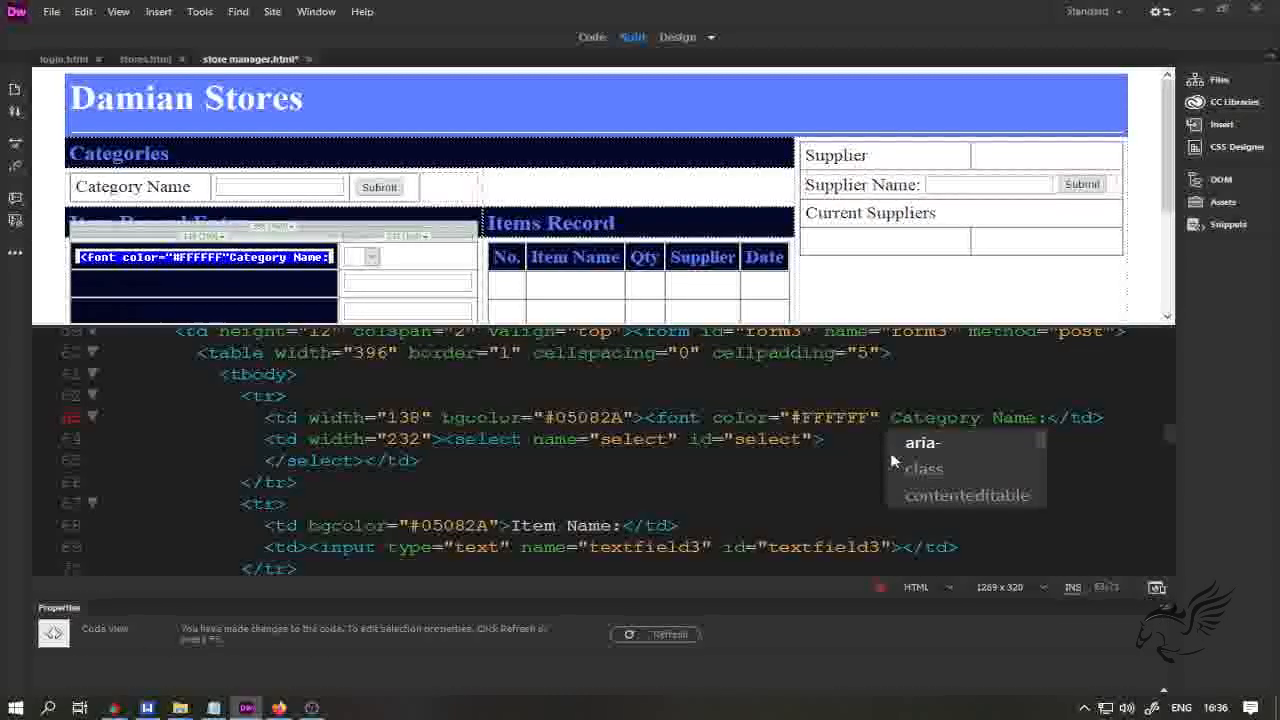
text(></td>)
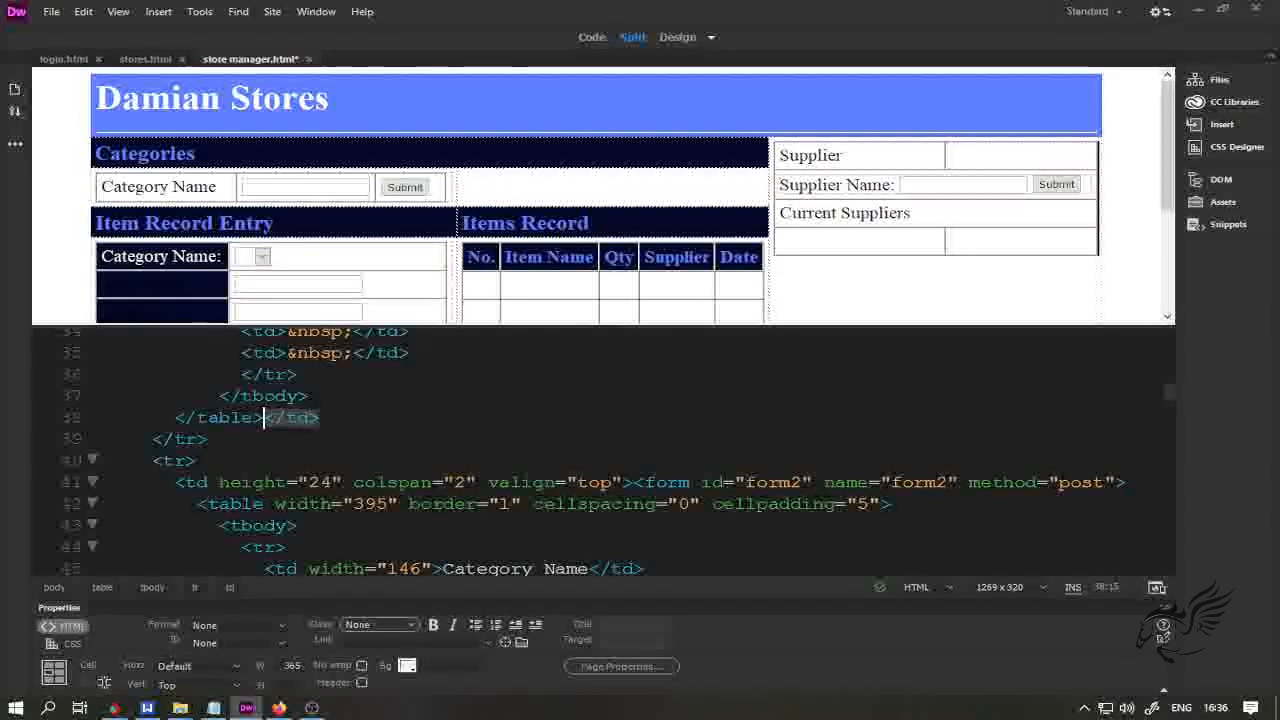
- Copy the Category Name label's white font tag and wrap the Item Name: and Quantity: labels in it, closing each with </font>
click(145, 257)
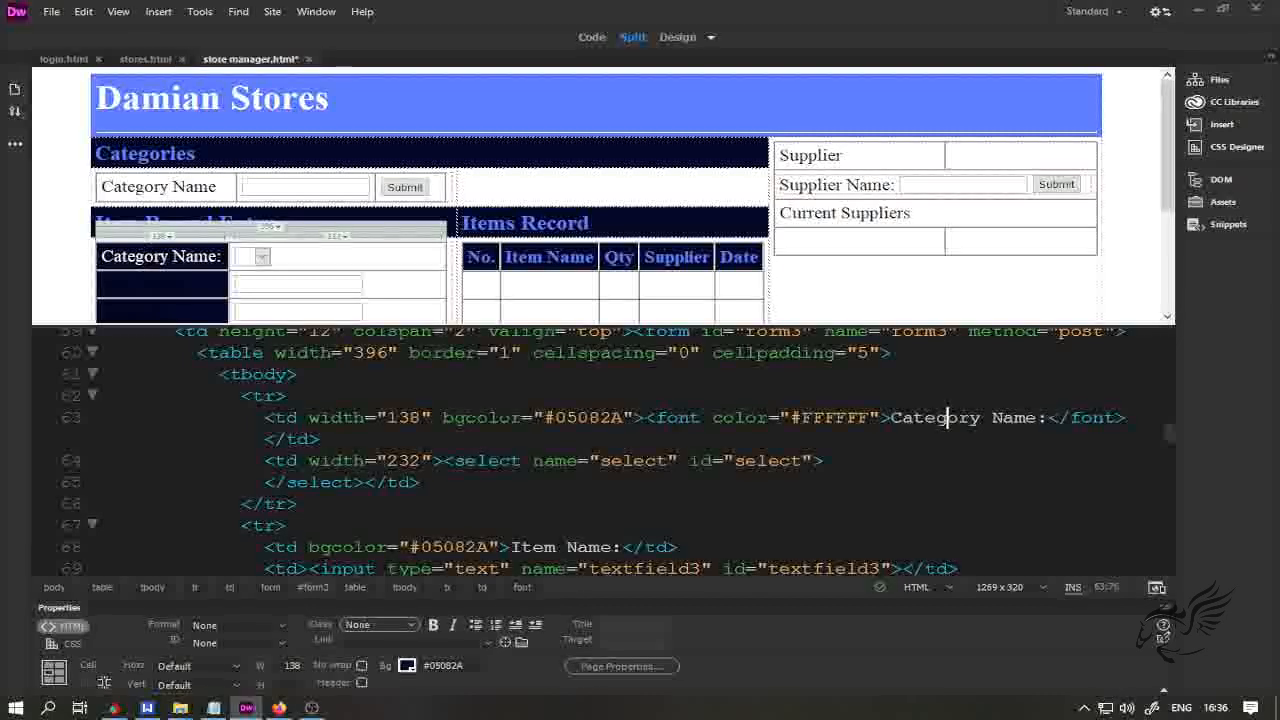
click(650, 418)
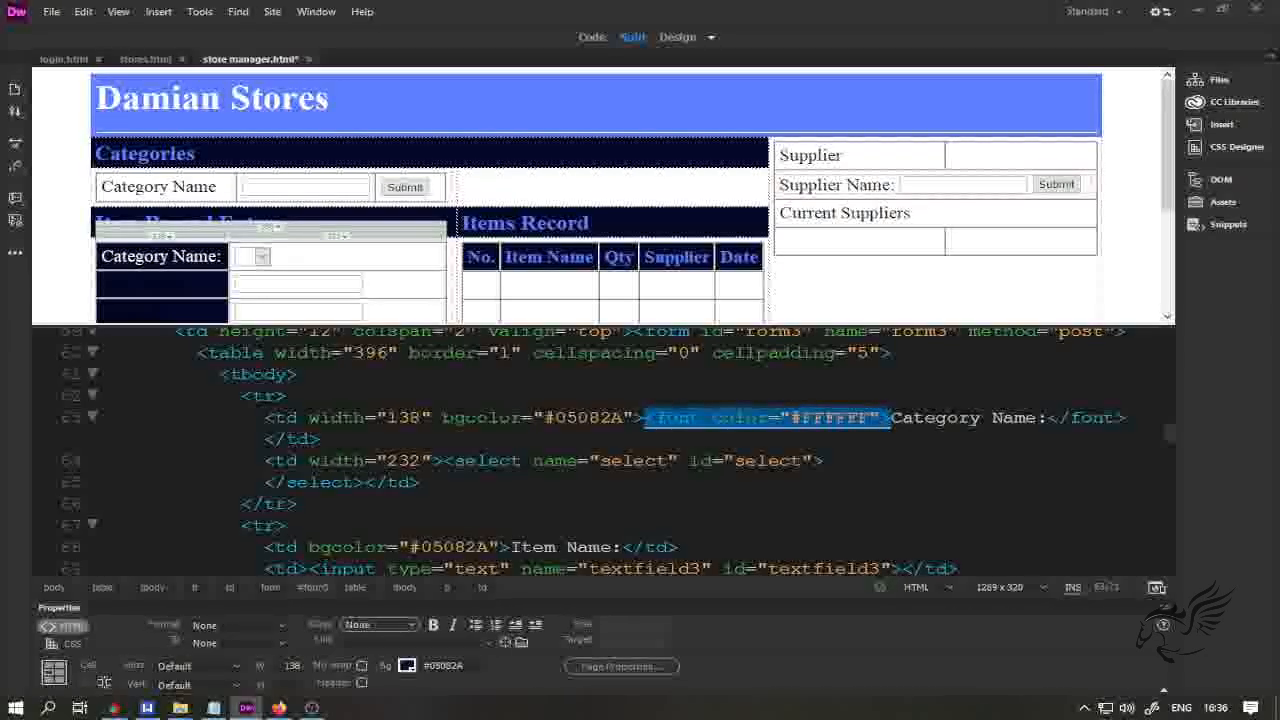
scroll(600, 450, down, 3)
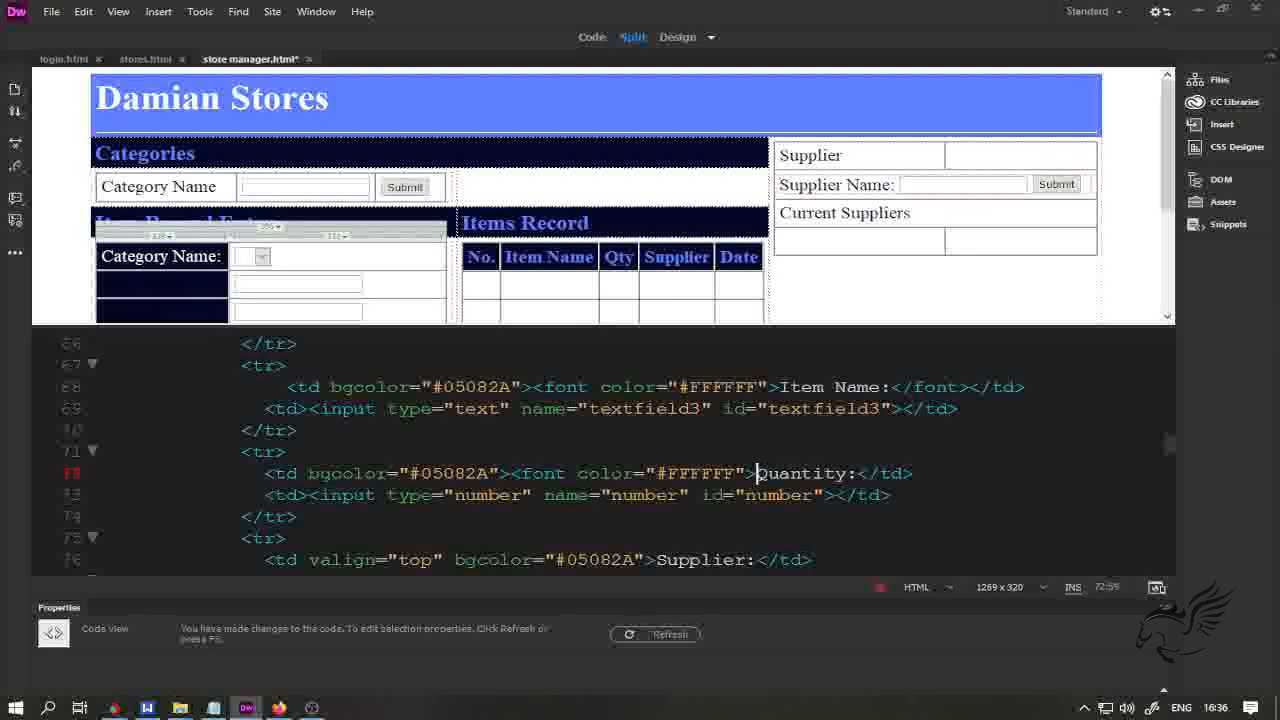
text(</)
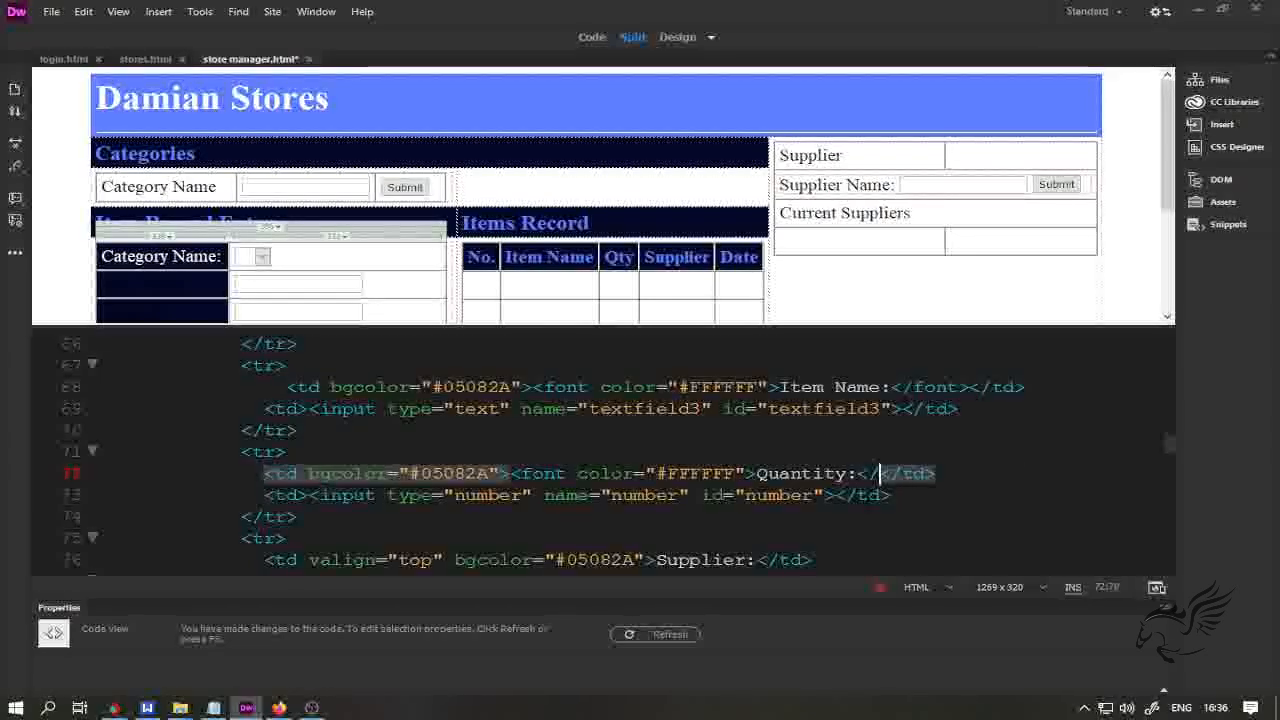
text(font>)
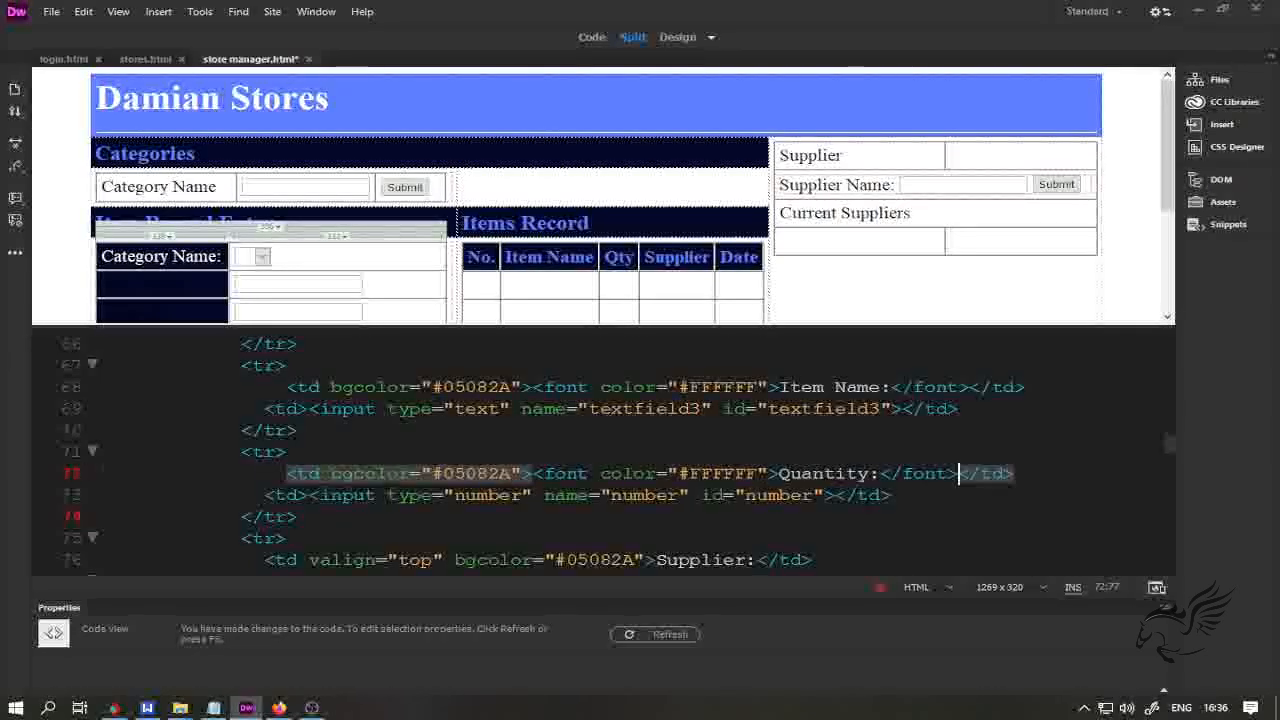
- Wrap the Supplier: and Date: labels in the same #FFFFFF font tag, save the page and refresh the design preview
scroll(600, 450, down, 2)
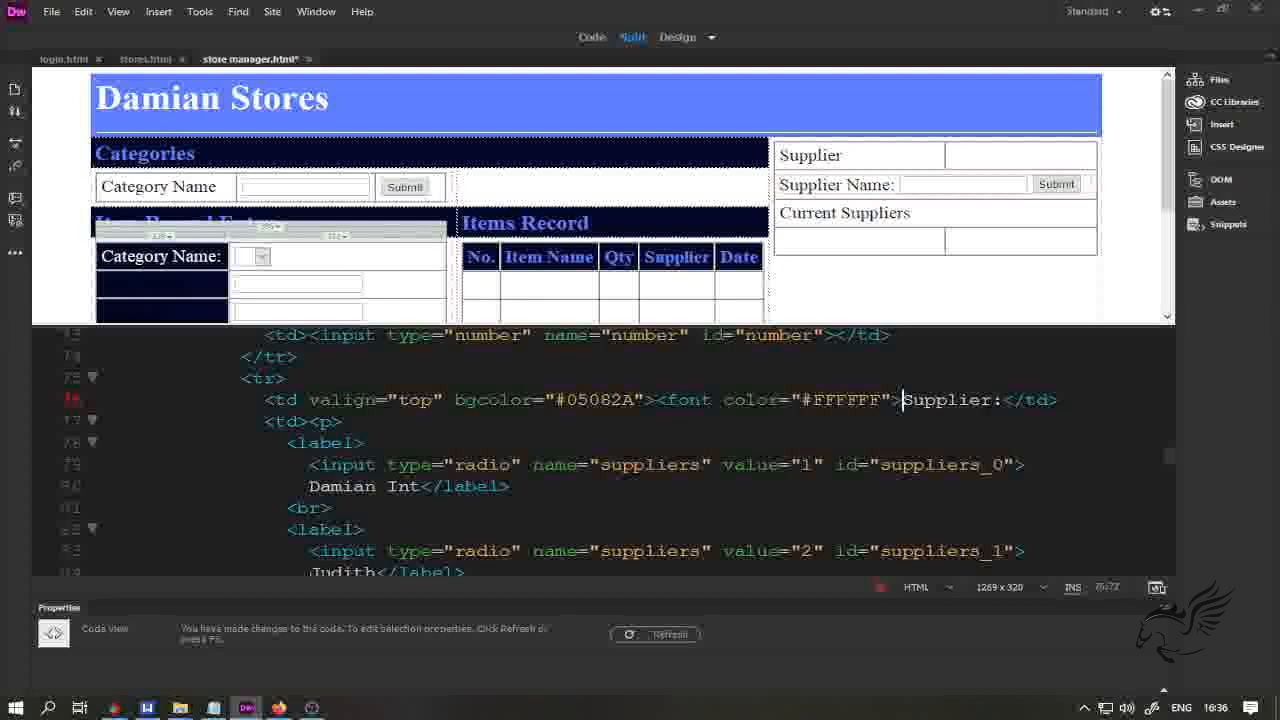
text(</)
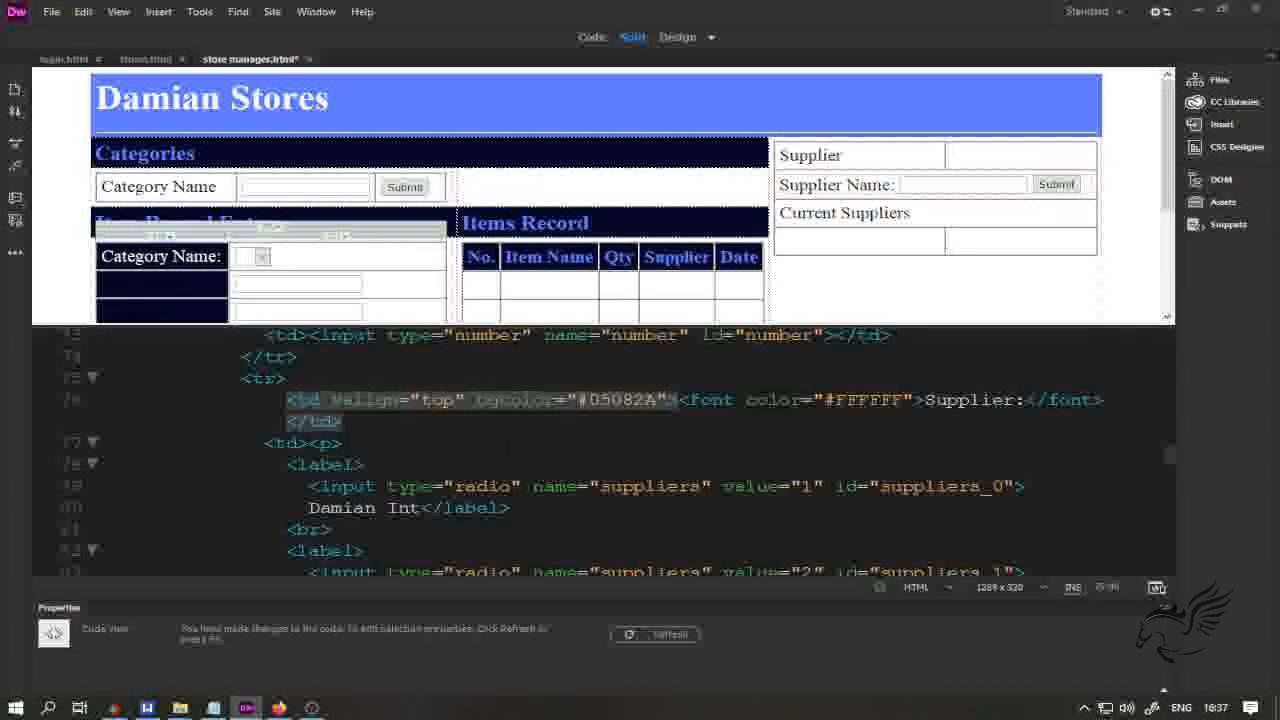
scroll(401, 264, down, 2)
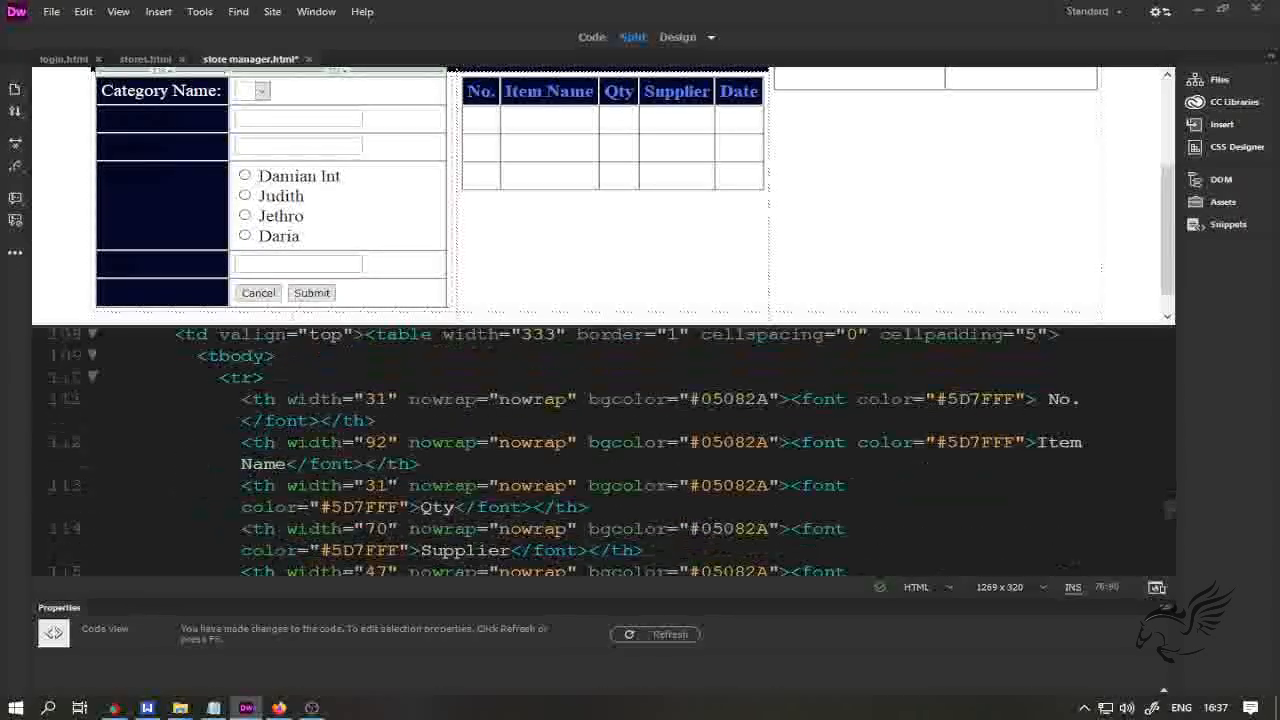
scroll(600, 450, down, 2)
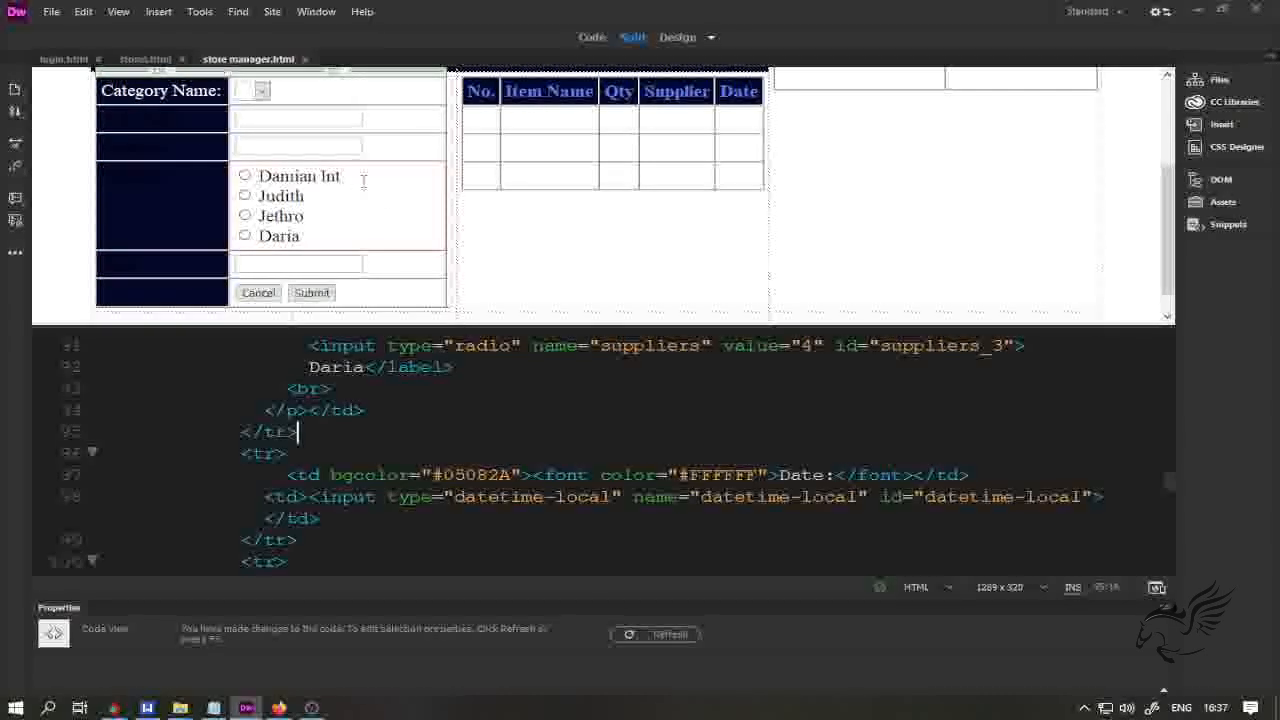
click(508, 251)
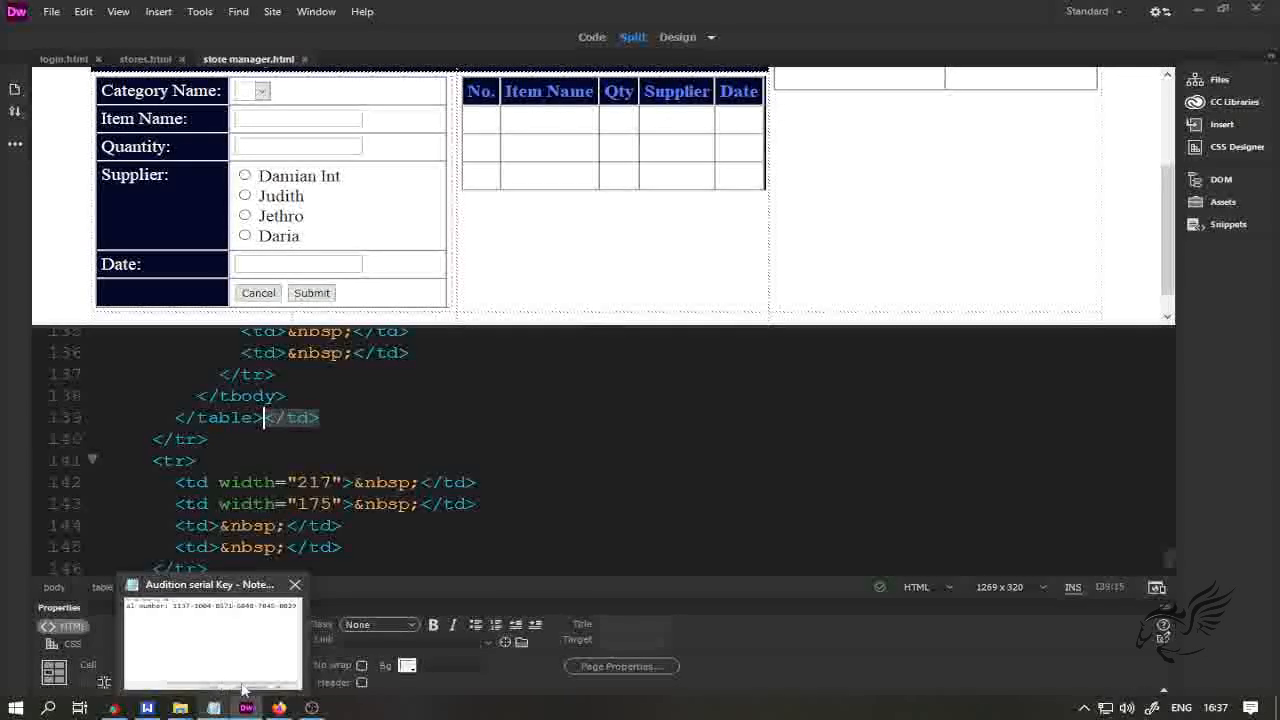
- Switch to Firefox and reload store manager.html to check the form's white labels on the navy background
click(280, 708)
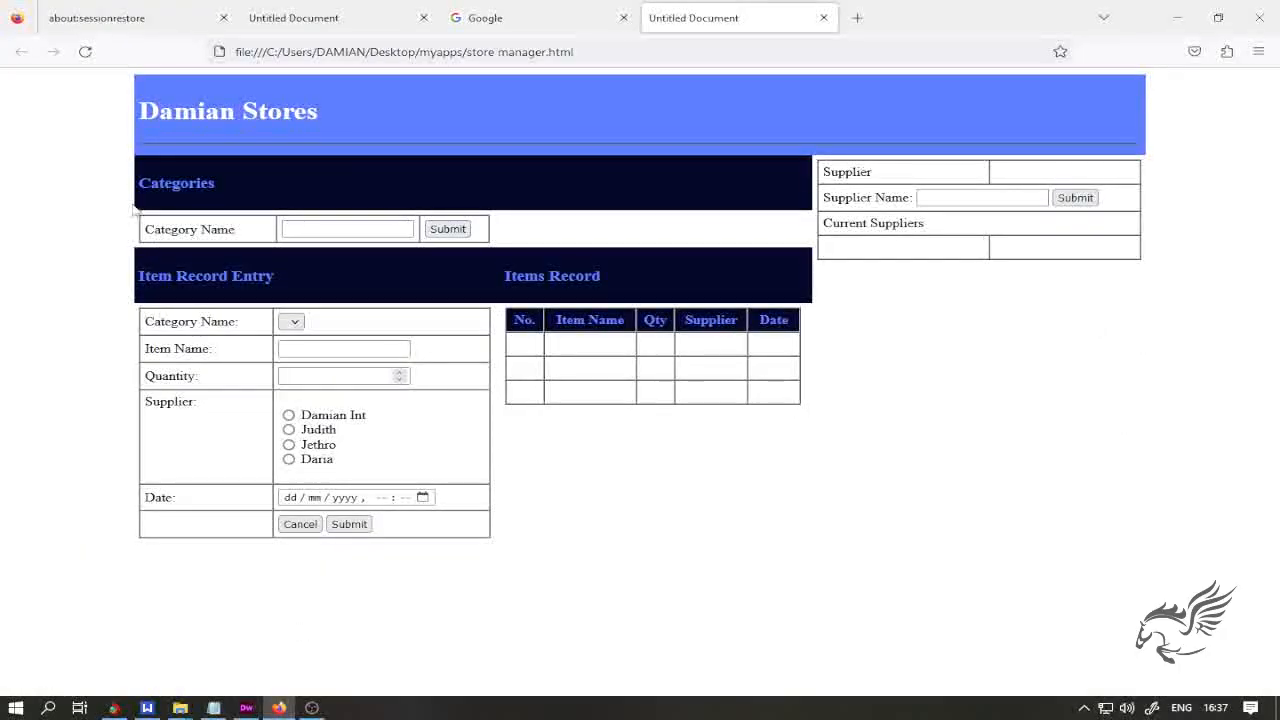
click(87, 53)
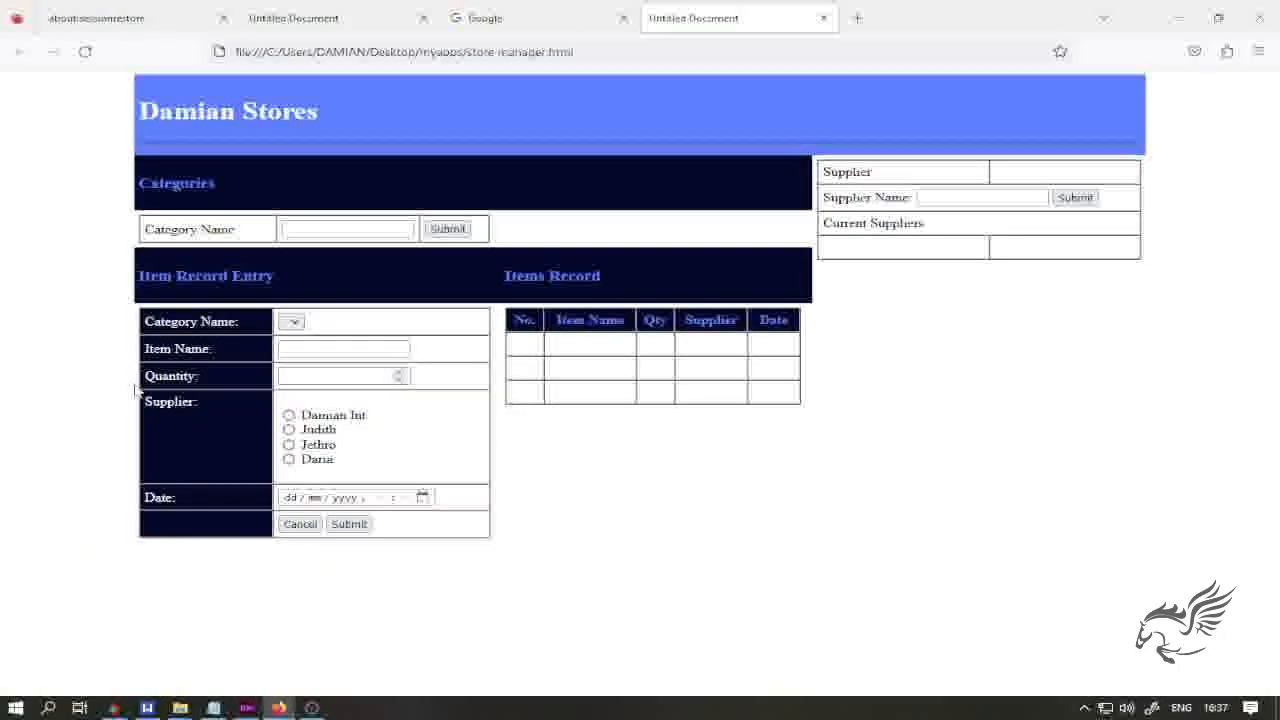
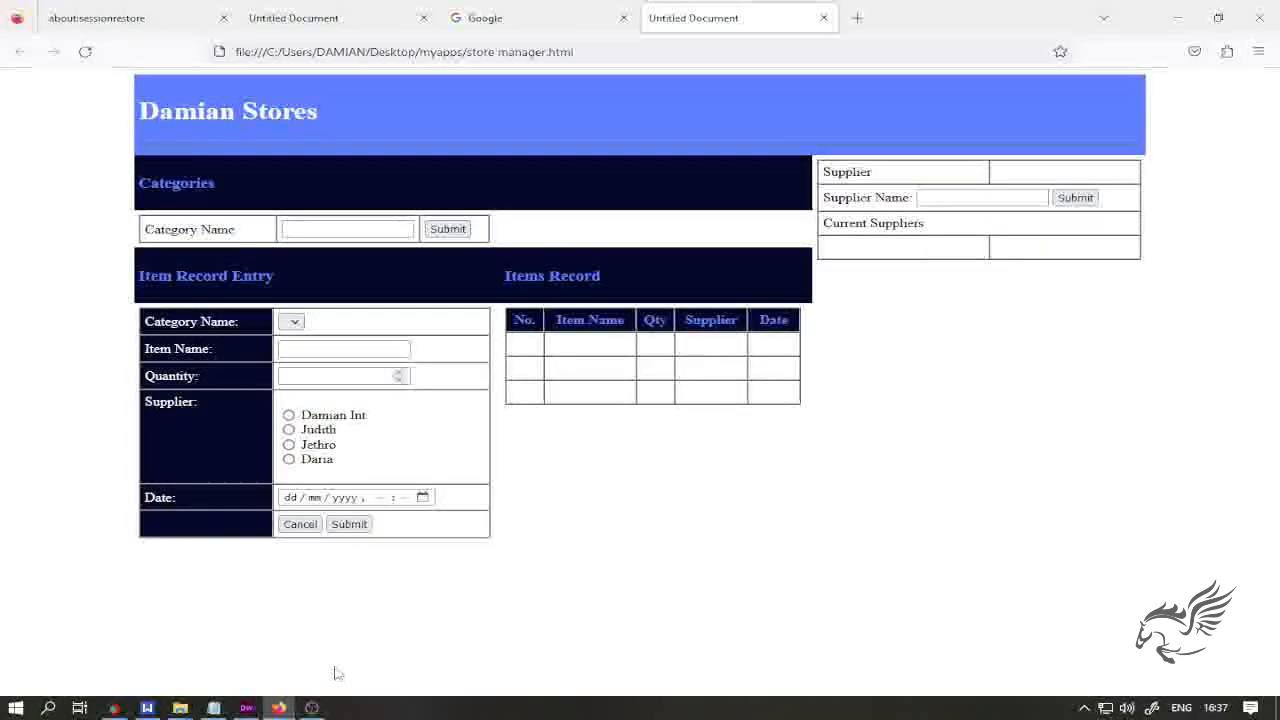
- Return to Dreamweaver's Design view and give the form's Category Name drop-down a first list item labelled Drinks with value cat1
click(247, 707)
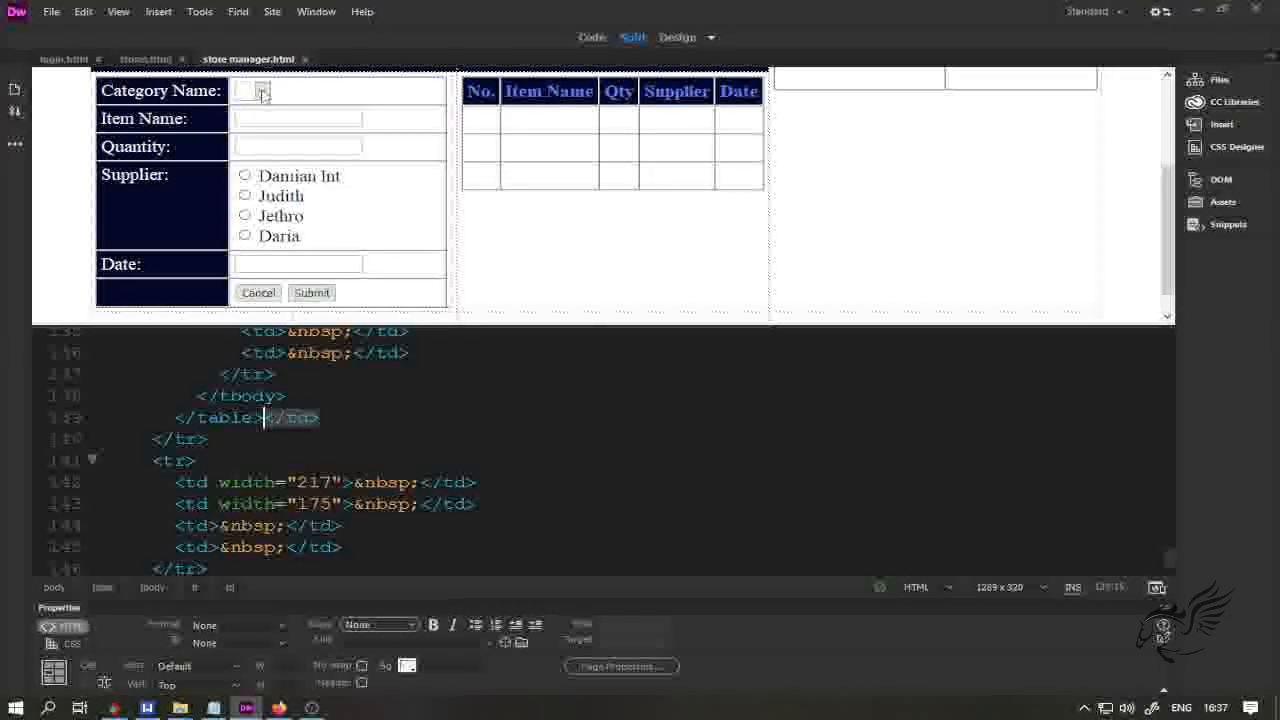
click(261, 92)
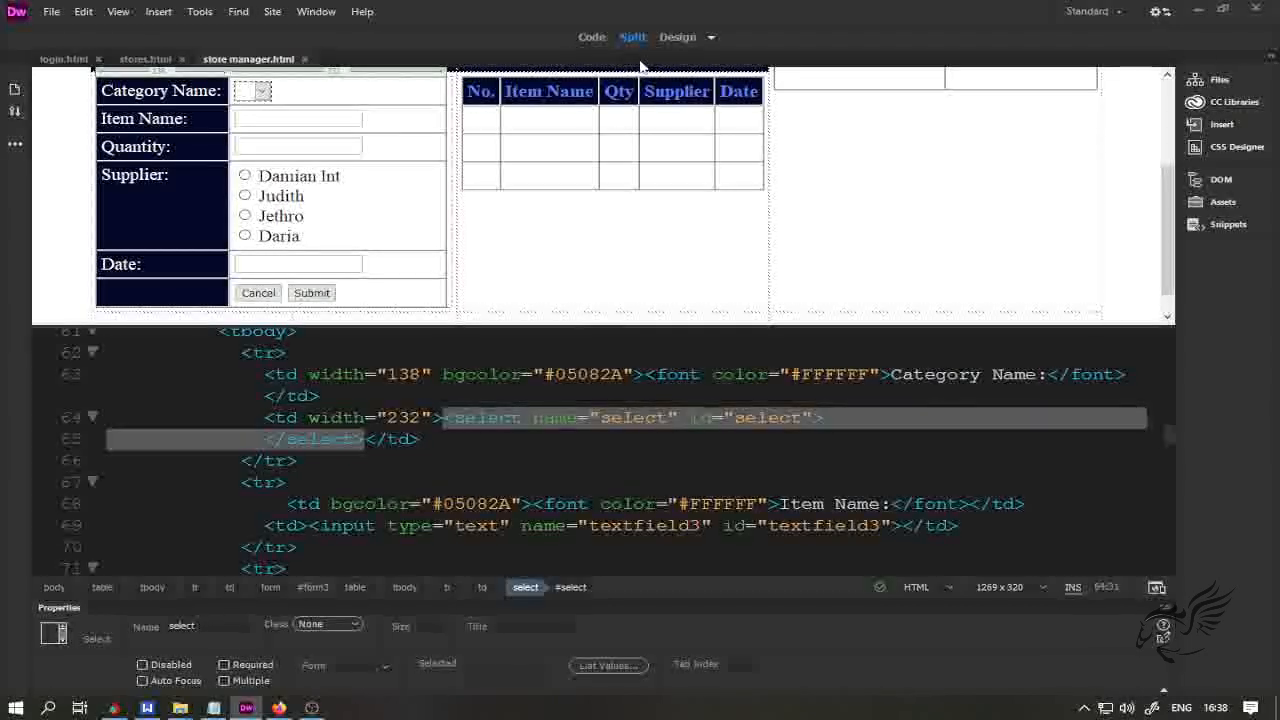
click(680, 37)
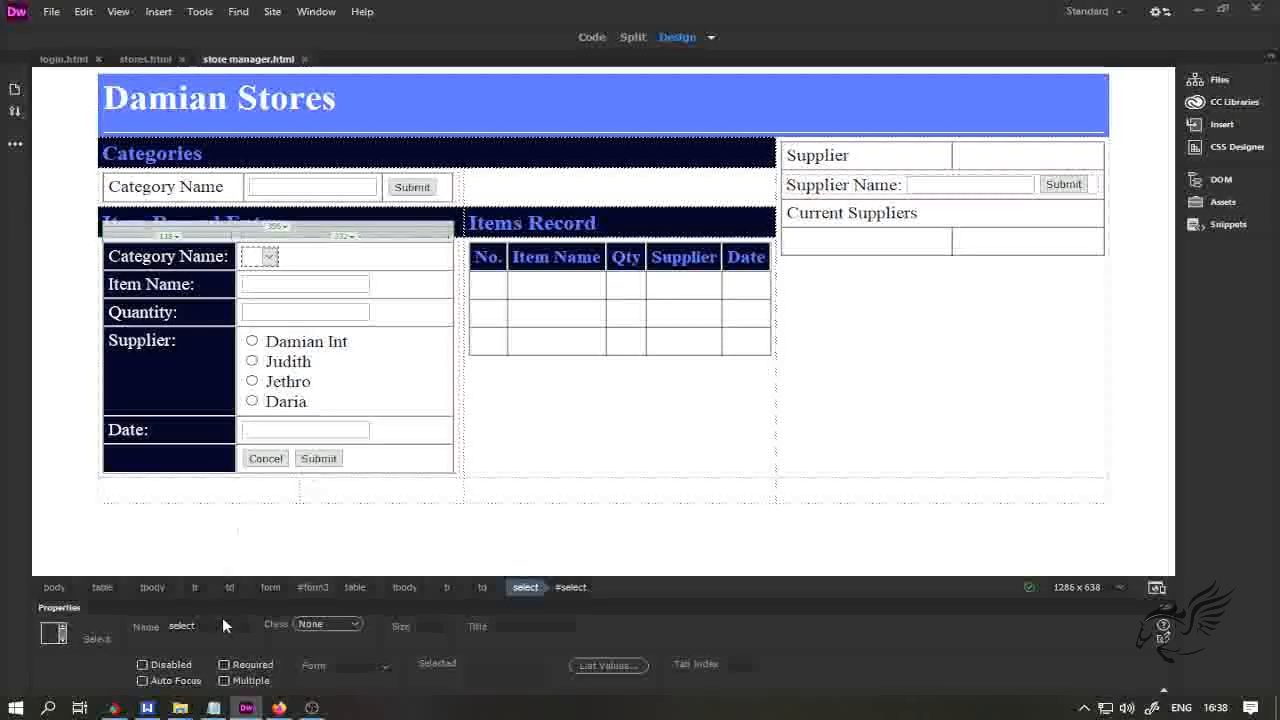
click(600, 668)
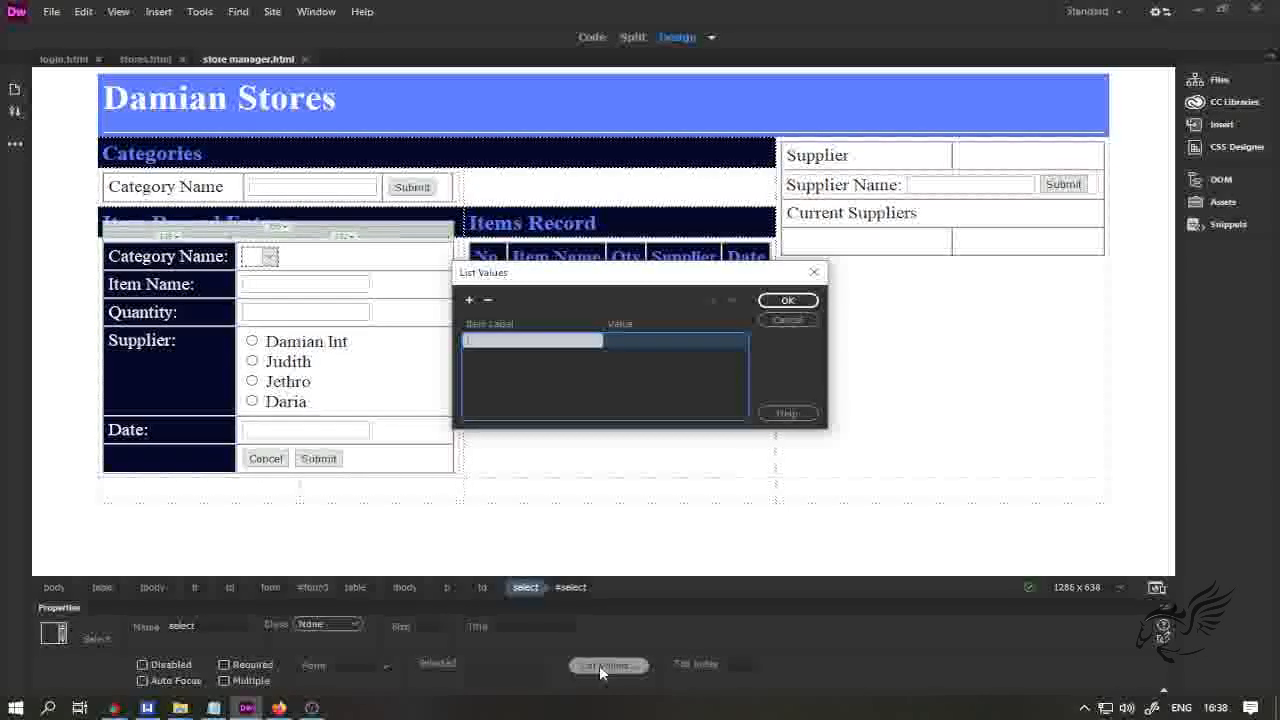
text(Diinks)
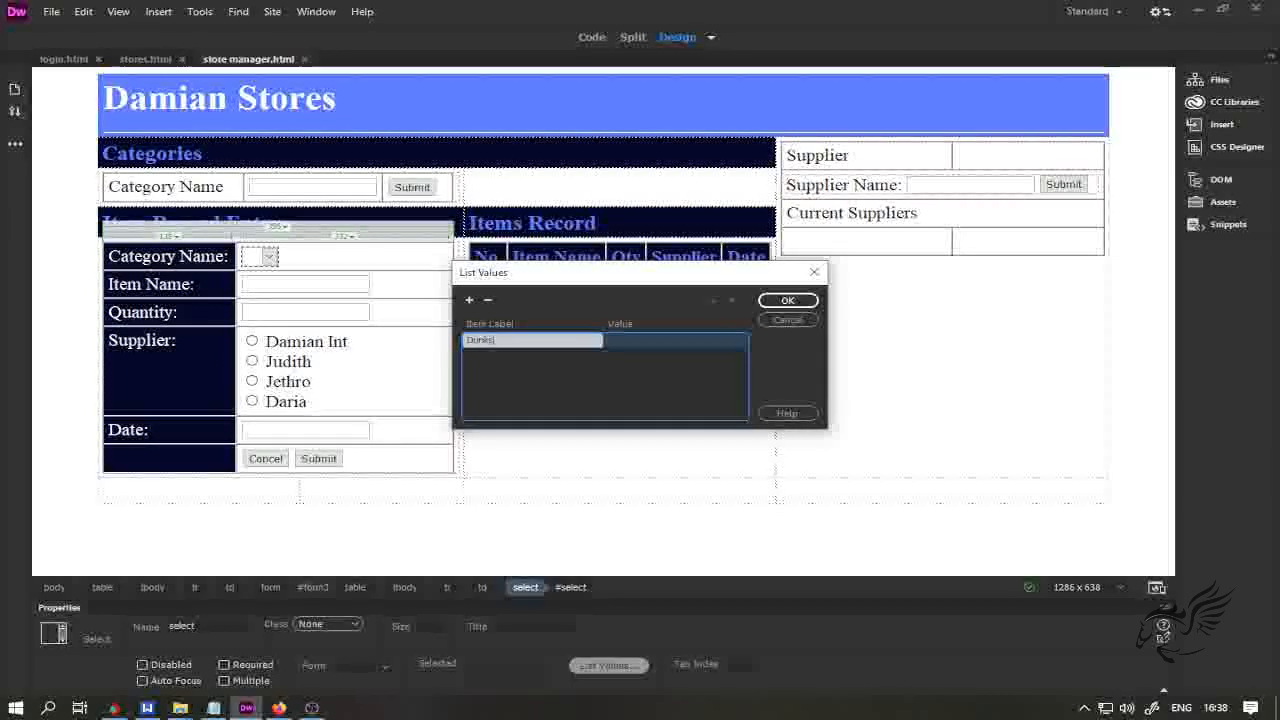
key(Tab)
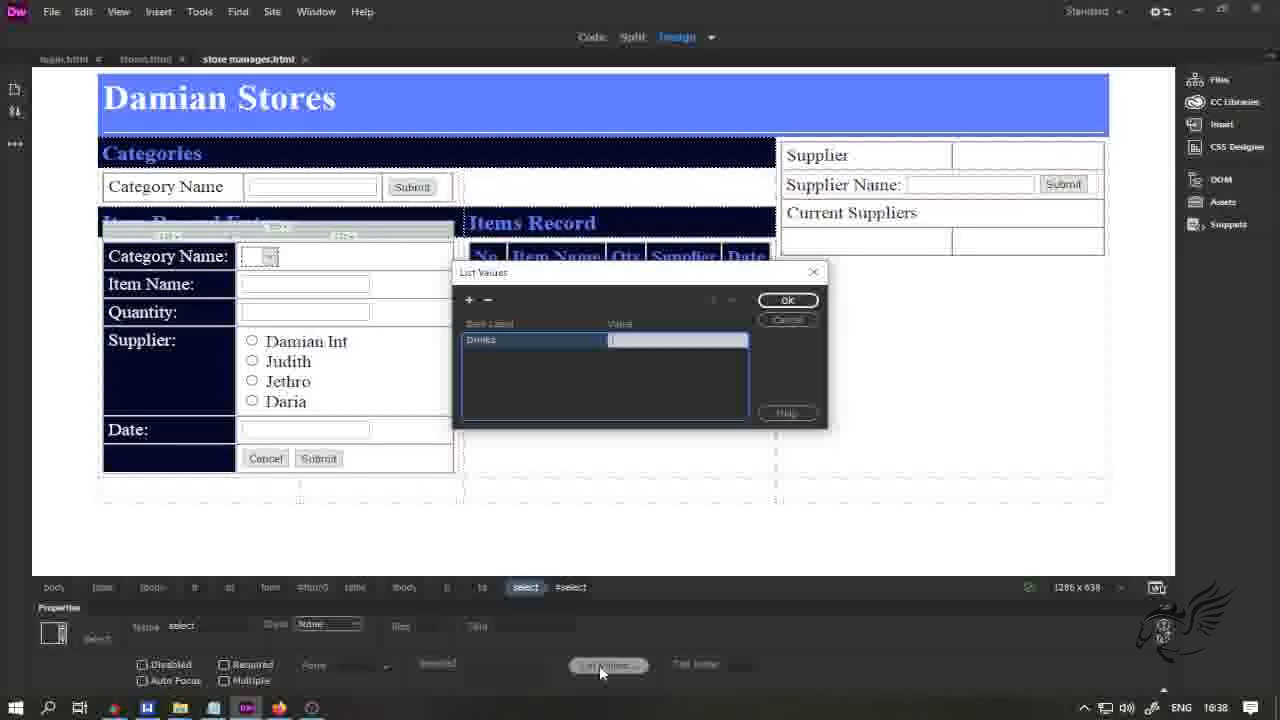
text(all)
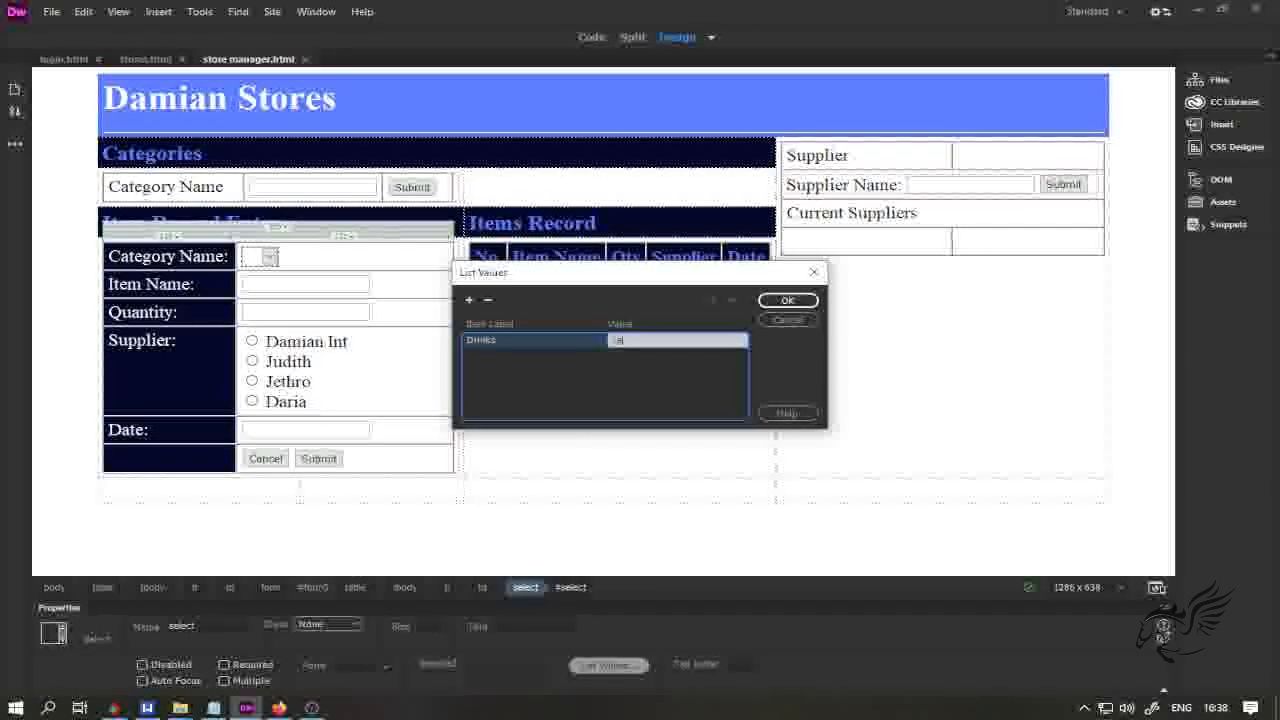
text(1)
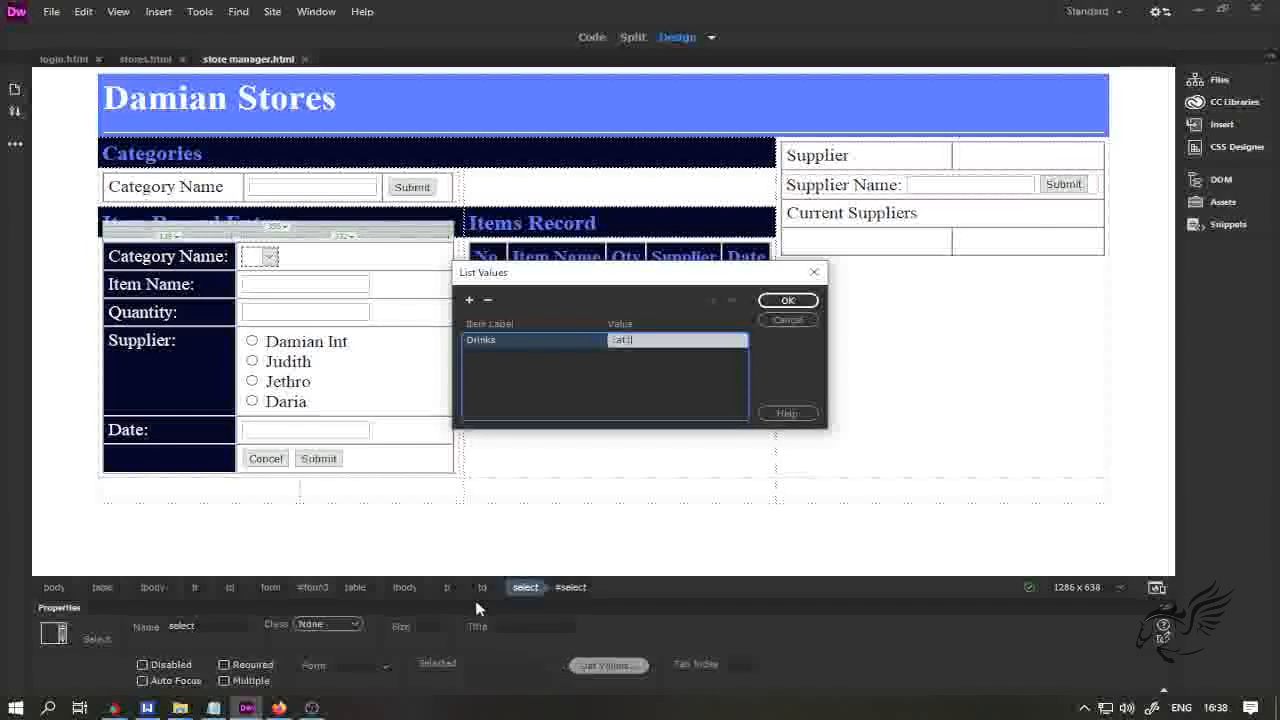
- Add a second item labelled Eats with value cat2 to the drop-down's list values
click(470, 300)
text(Ea)
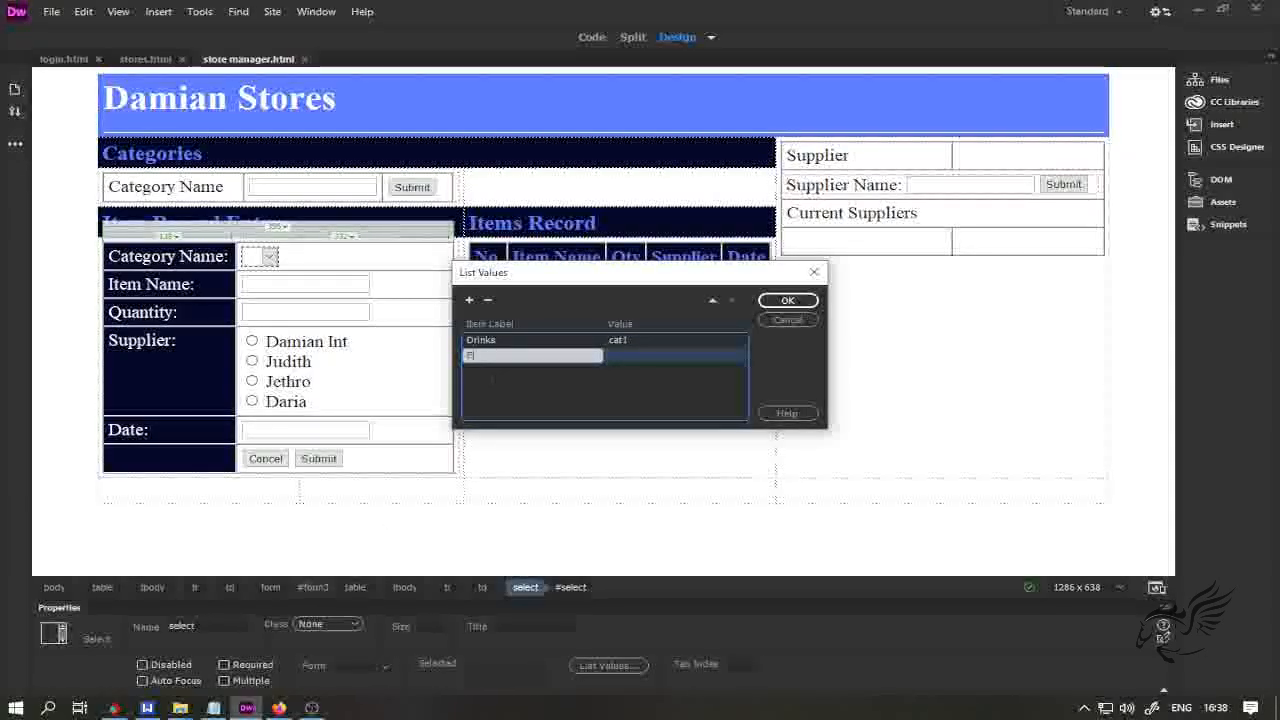
text(ts)
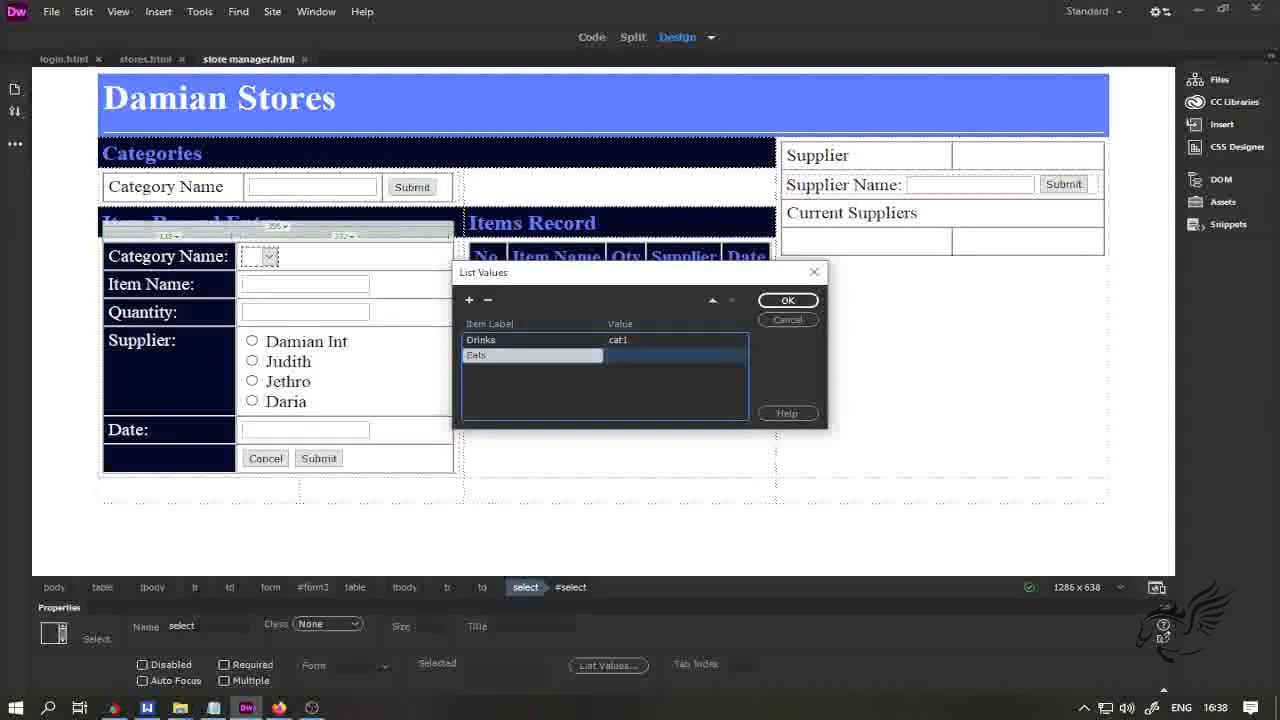
key(Tab)
text(cat)
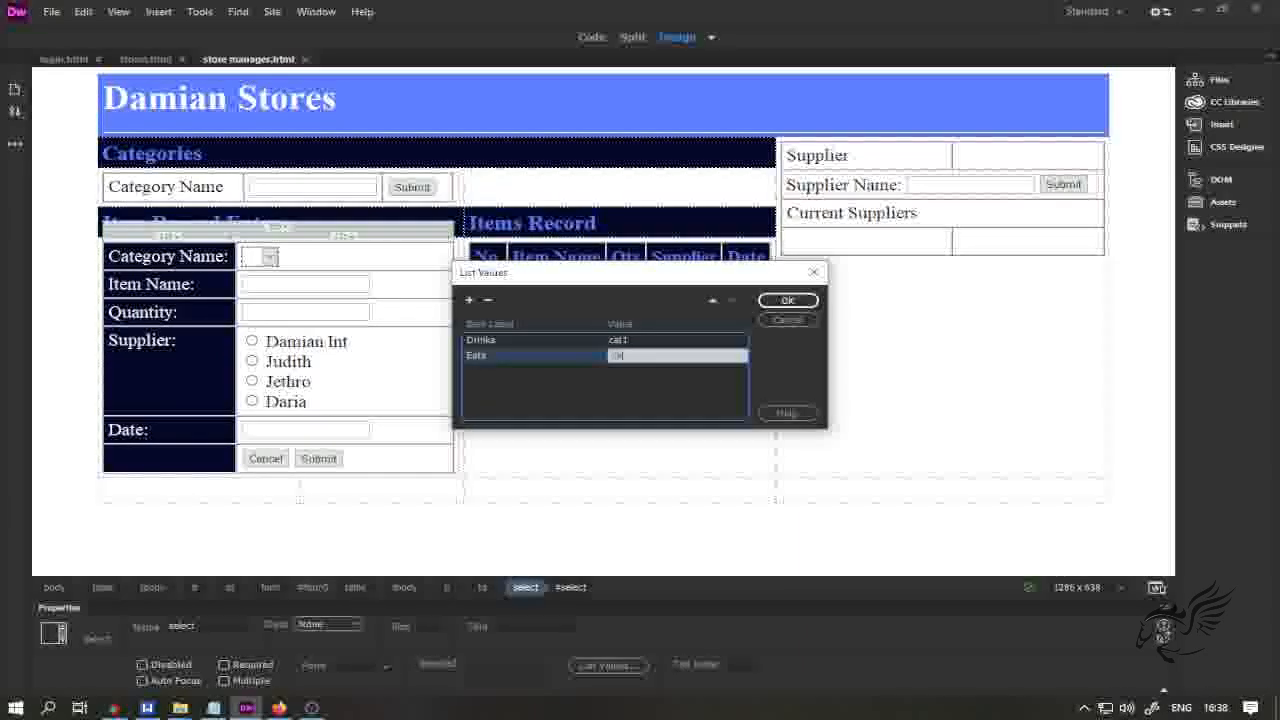
text(22)
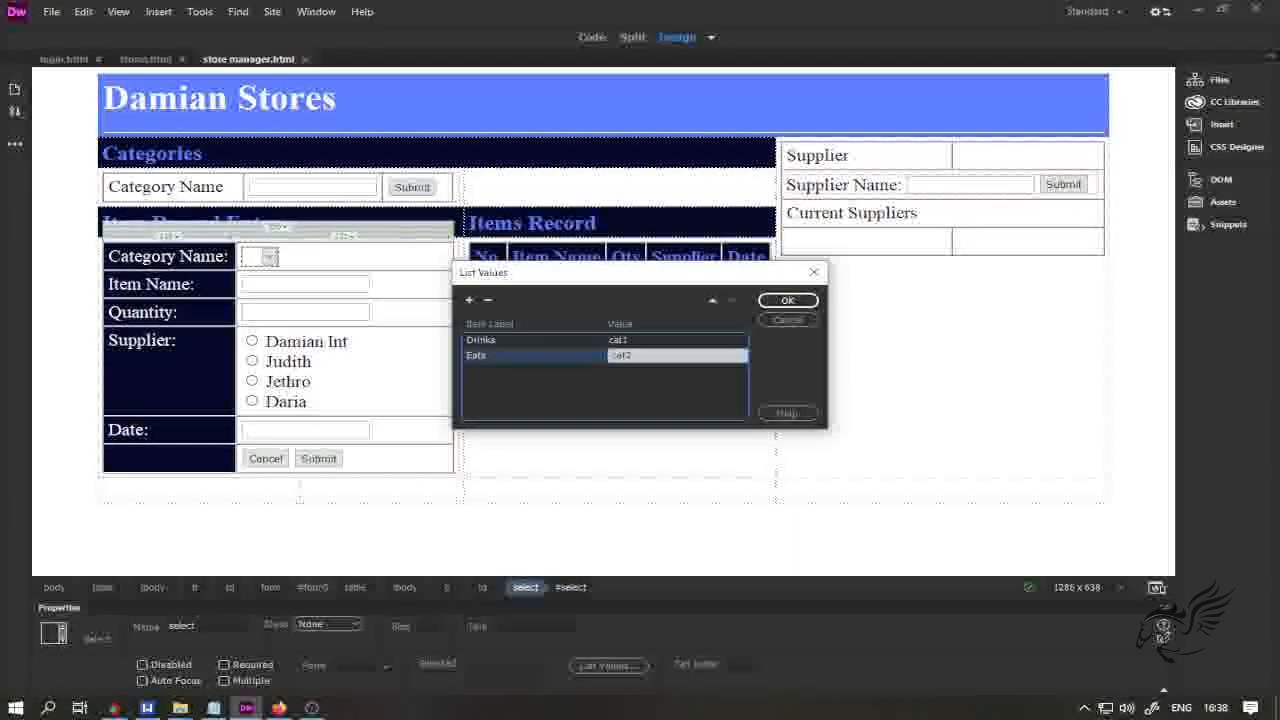
- Add a third item labelled Clothes with value cat3 to the drop-down's list values
click(470, 300)
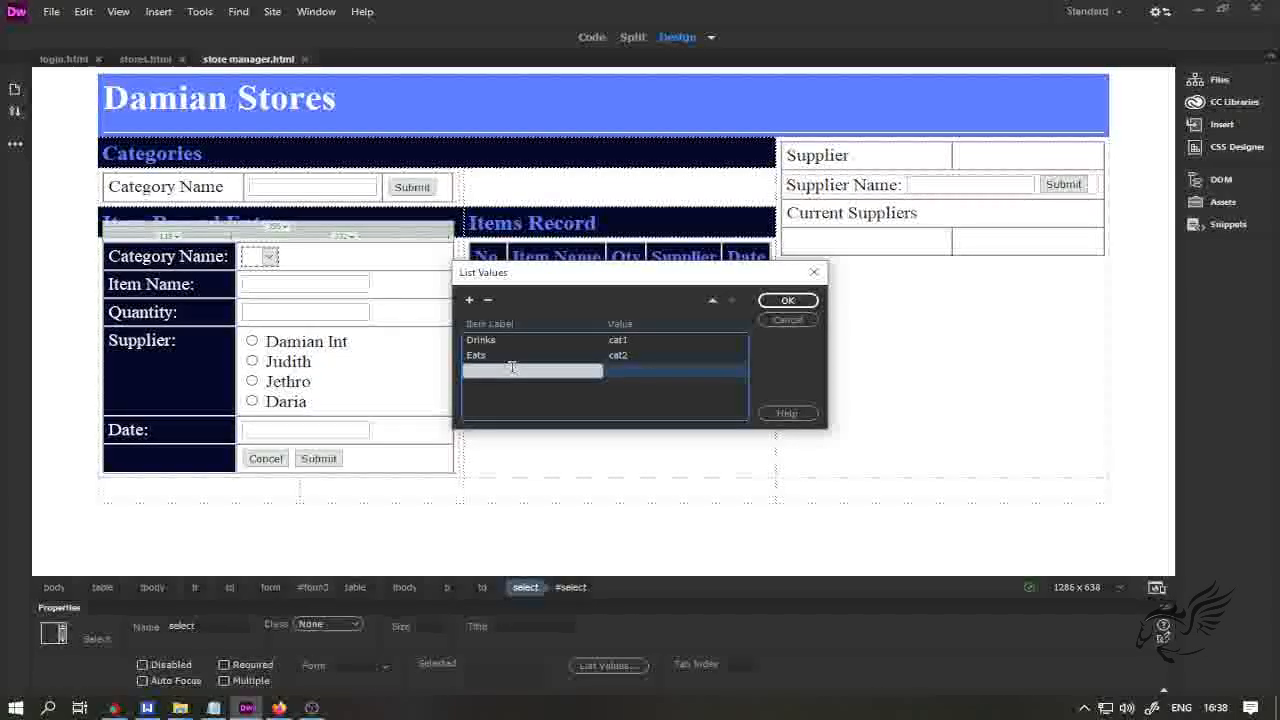
text(Coll)
text(hes)
key(Tab)
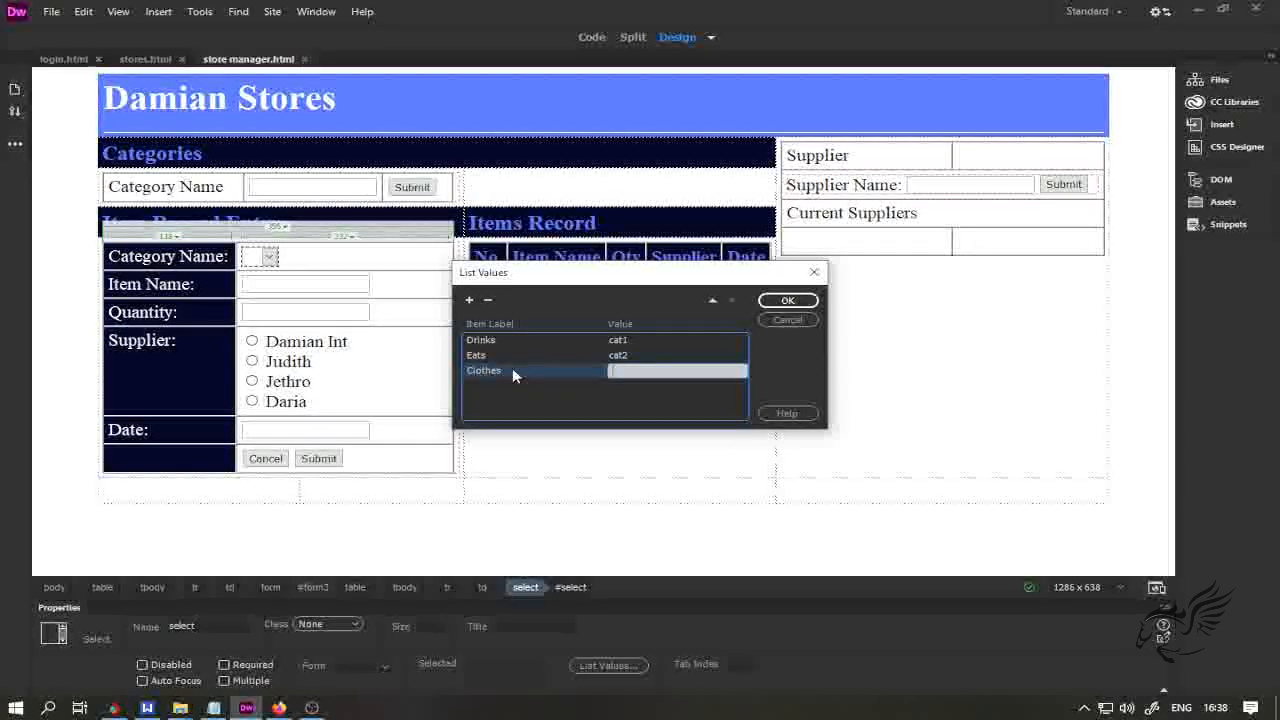
text(cat3)
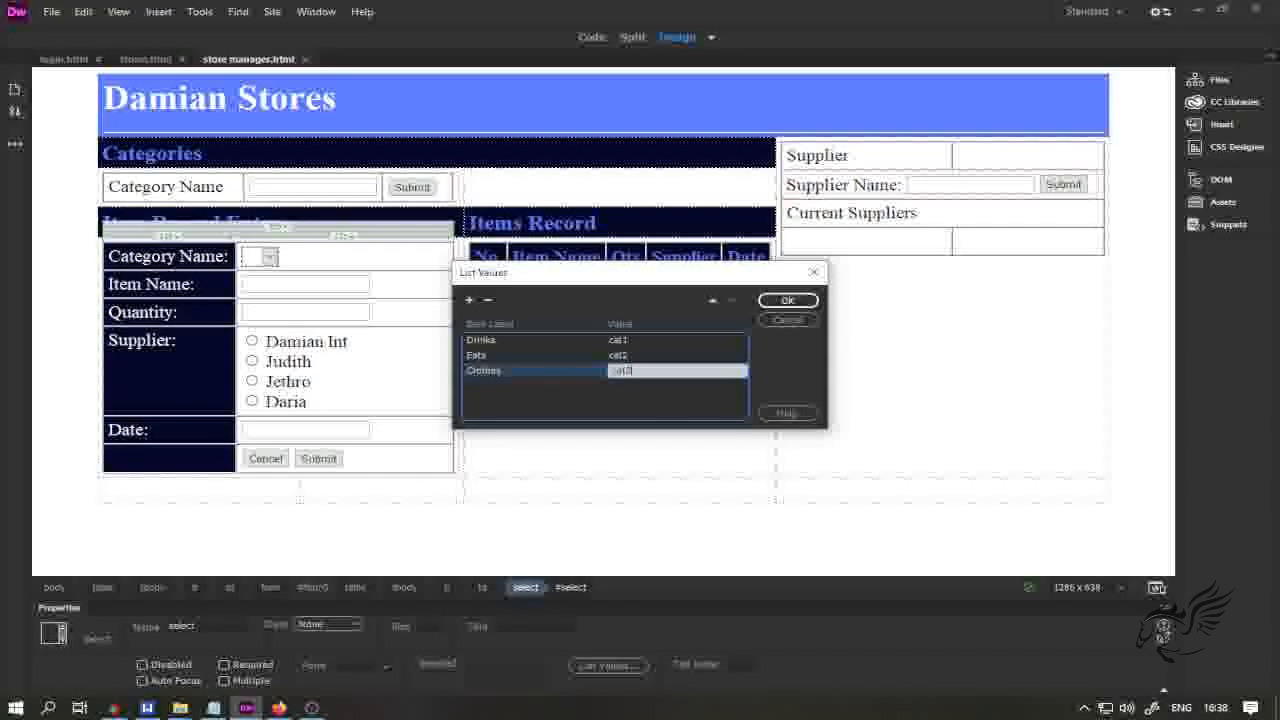
- Add a fourth item labelled Others with value cat4 to the drop-down's list values
click(470, 301)
text(Others)
key(Tab)
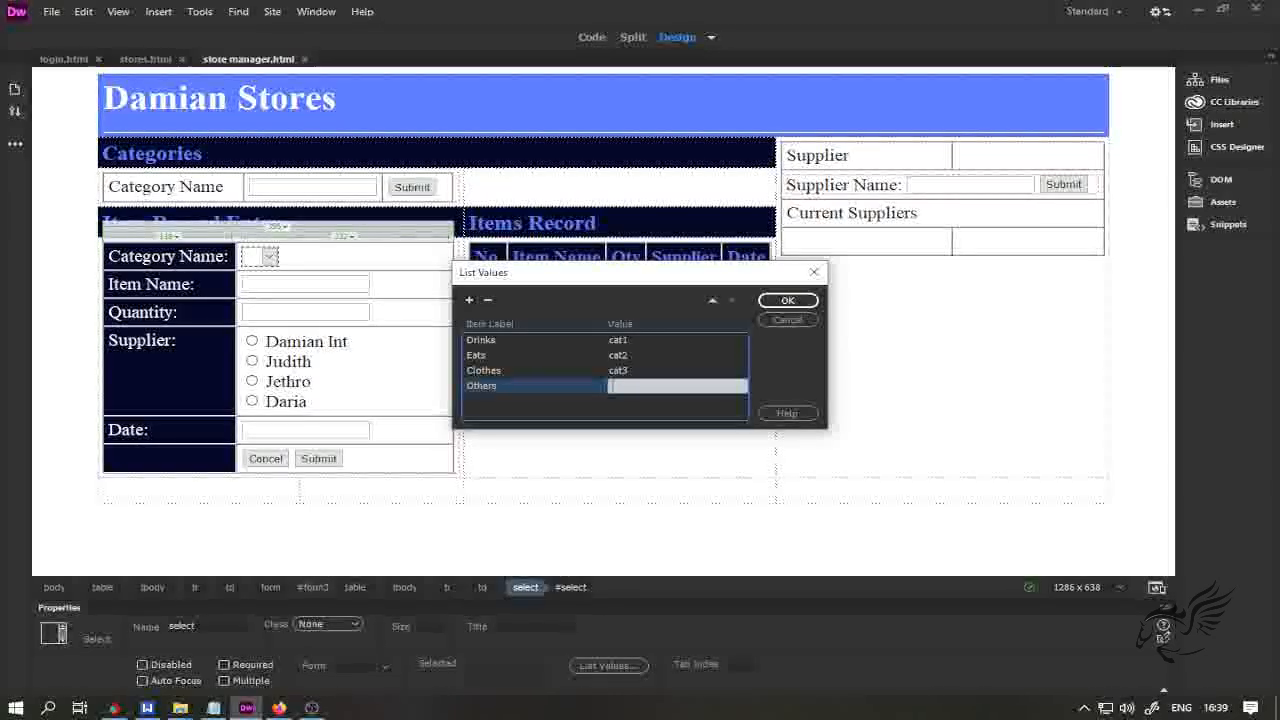
text(cat4)
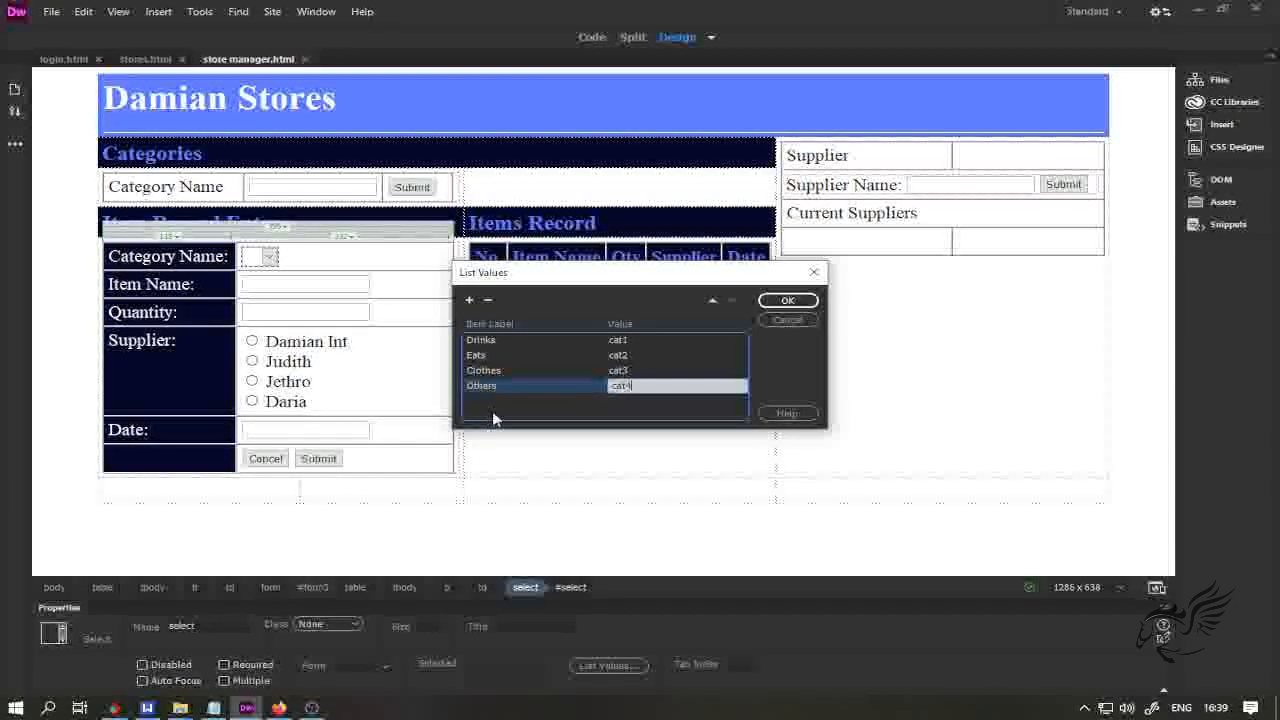
- Add a final item labelled Select Category without a value and apply the list values to the Category Name drop-down
click(470, 302)
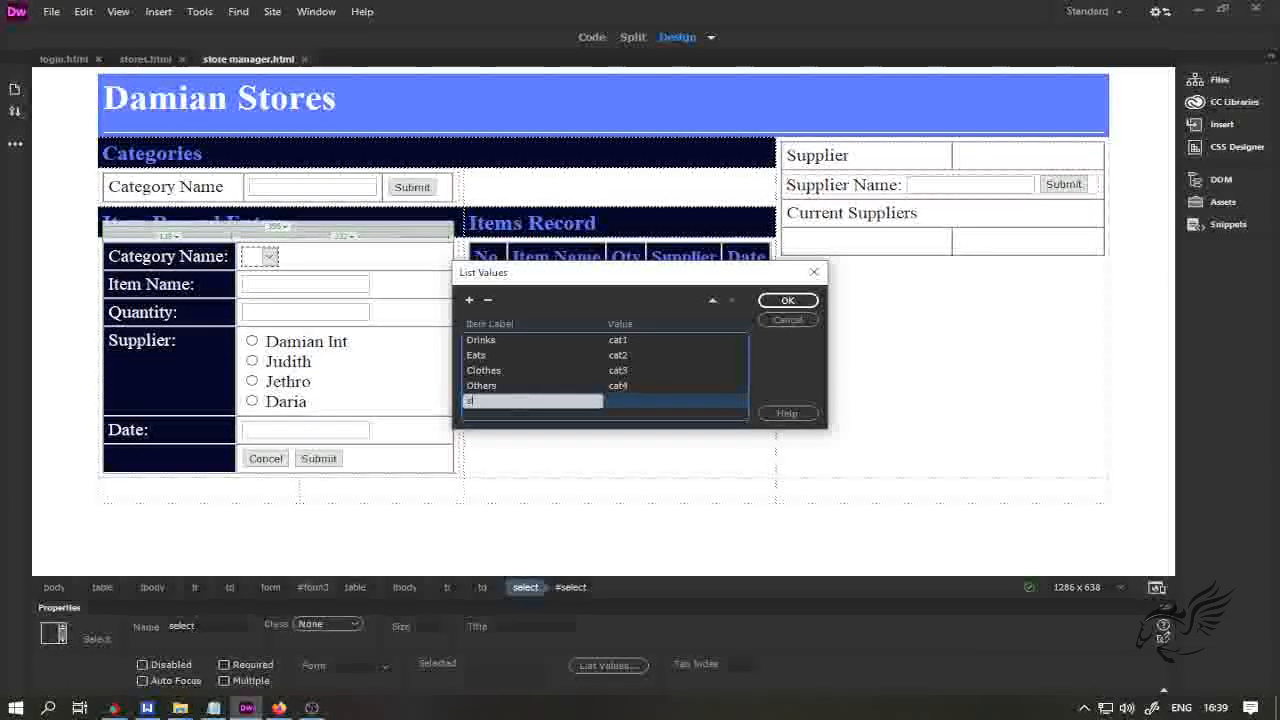
text(Sele)
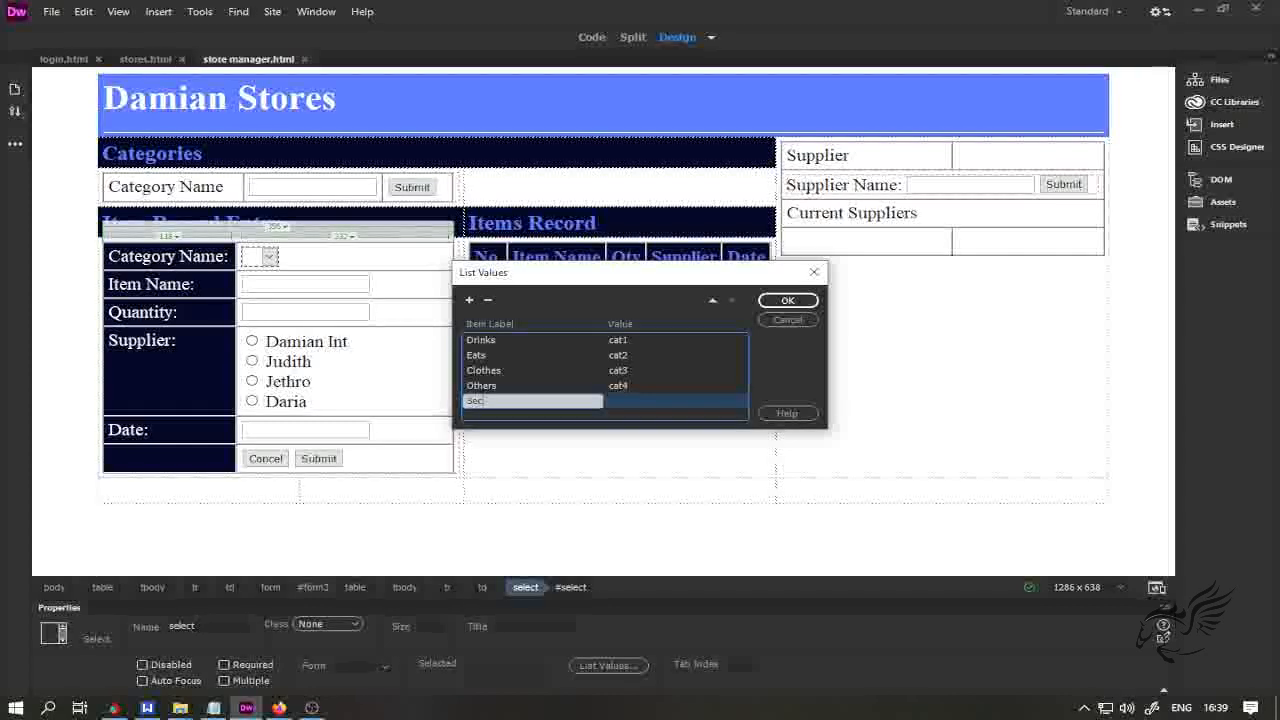
text(ct a C)
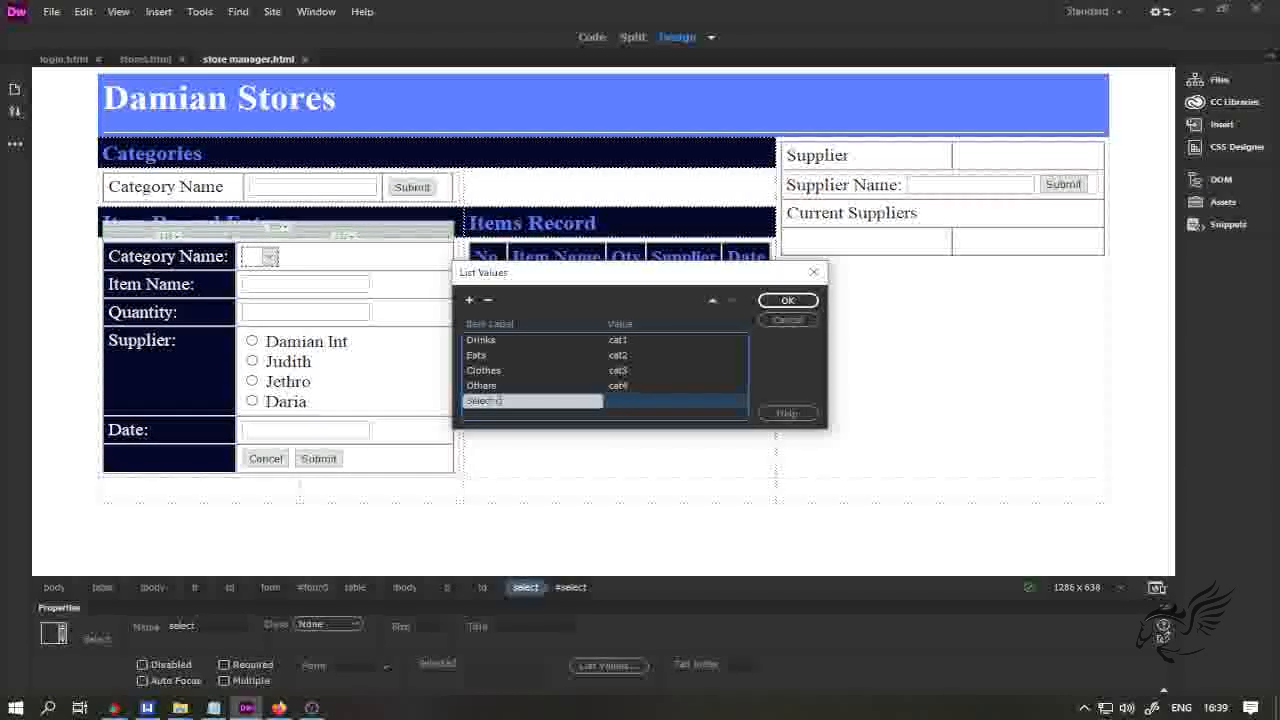
text(ategory)
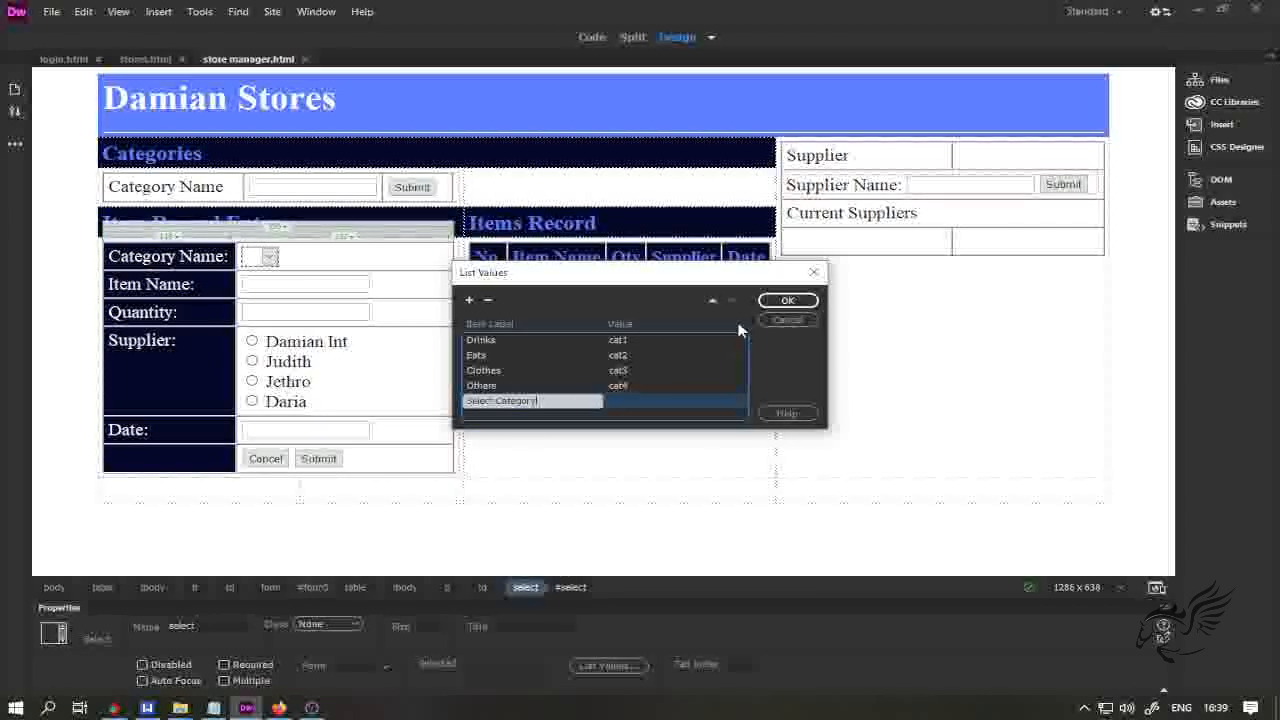
click(776, 303)
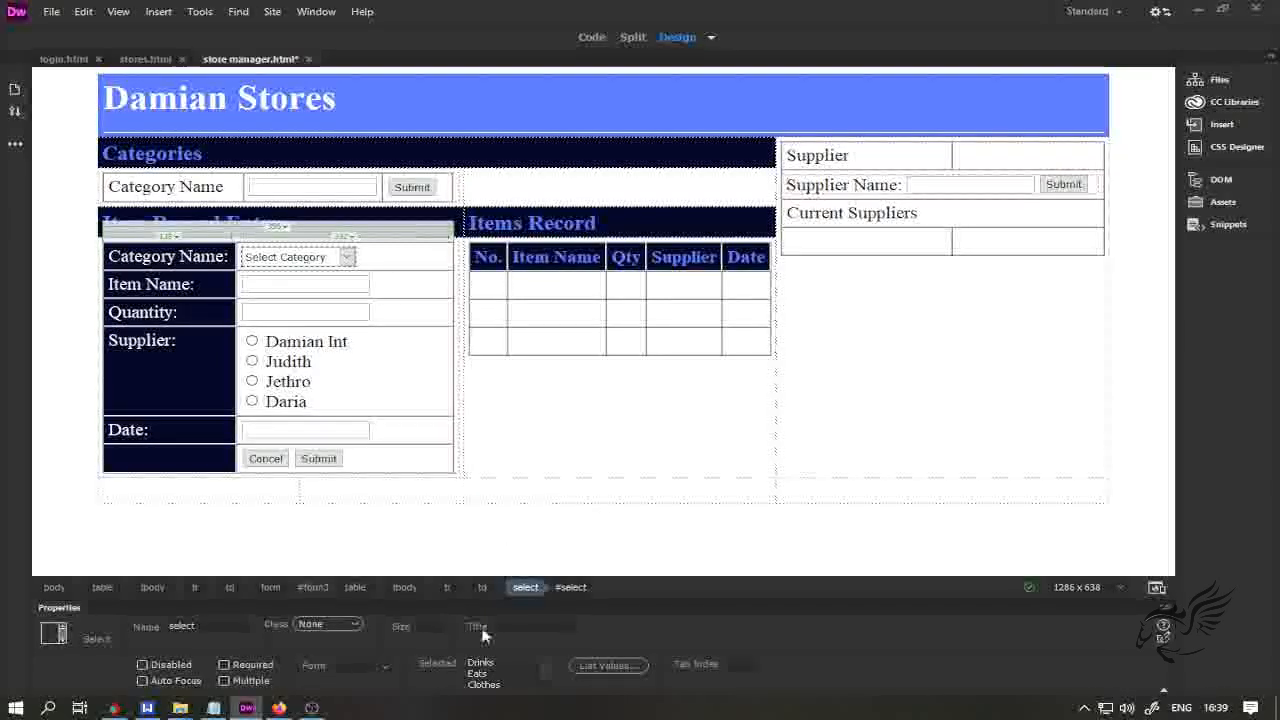
- Make Select Category the drop-down's initially selected item and save the page
scroll(512, 682, down, 1)
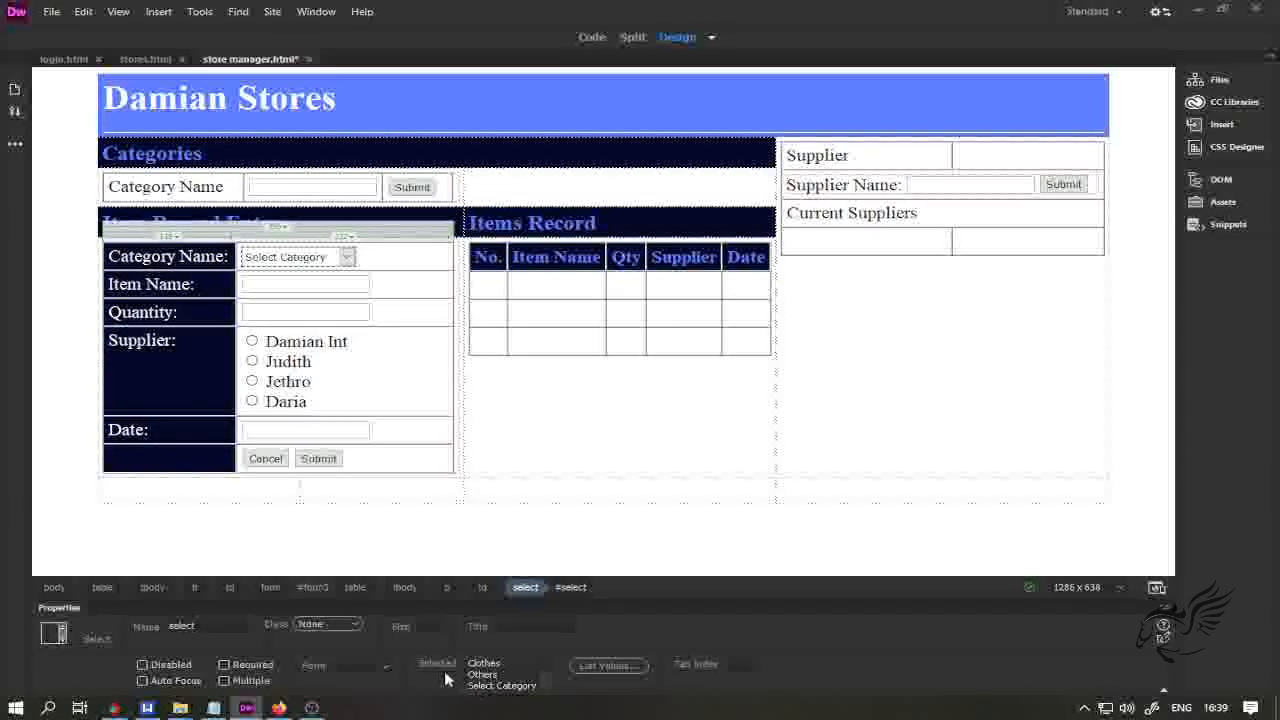
click(490, 686)
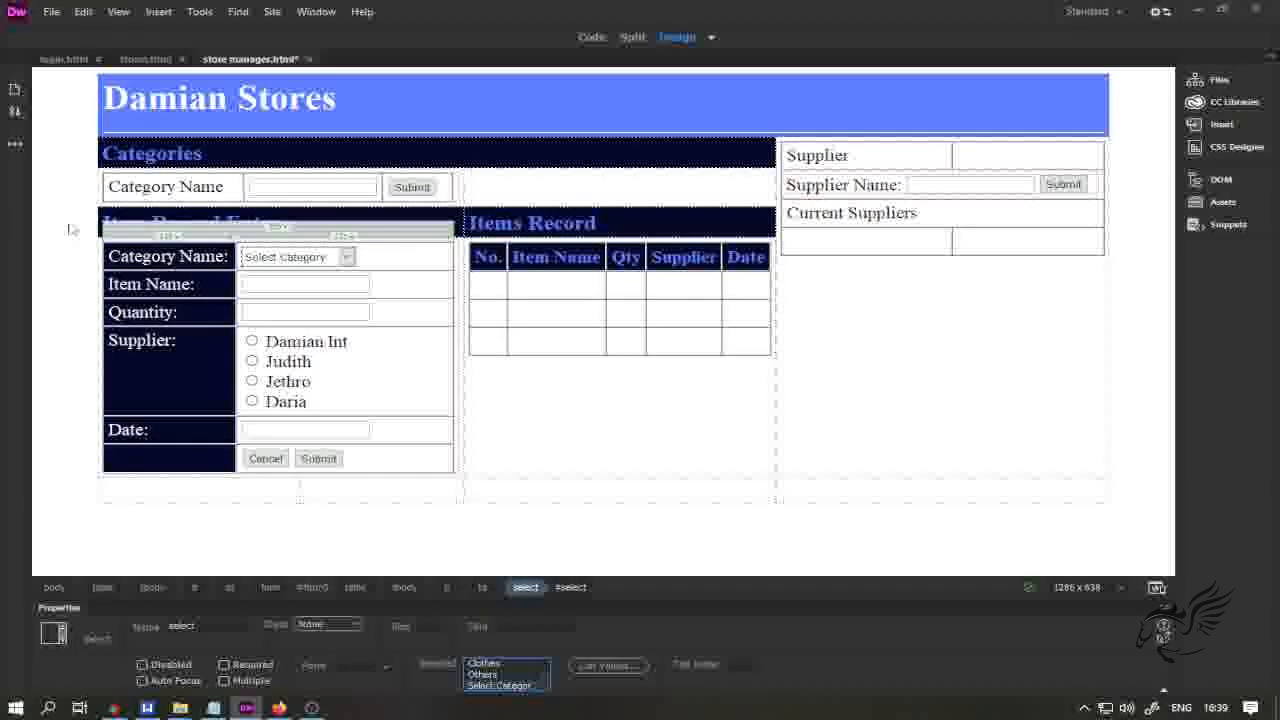
click(52, 12)
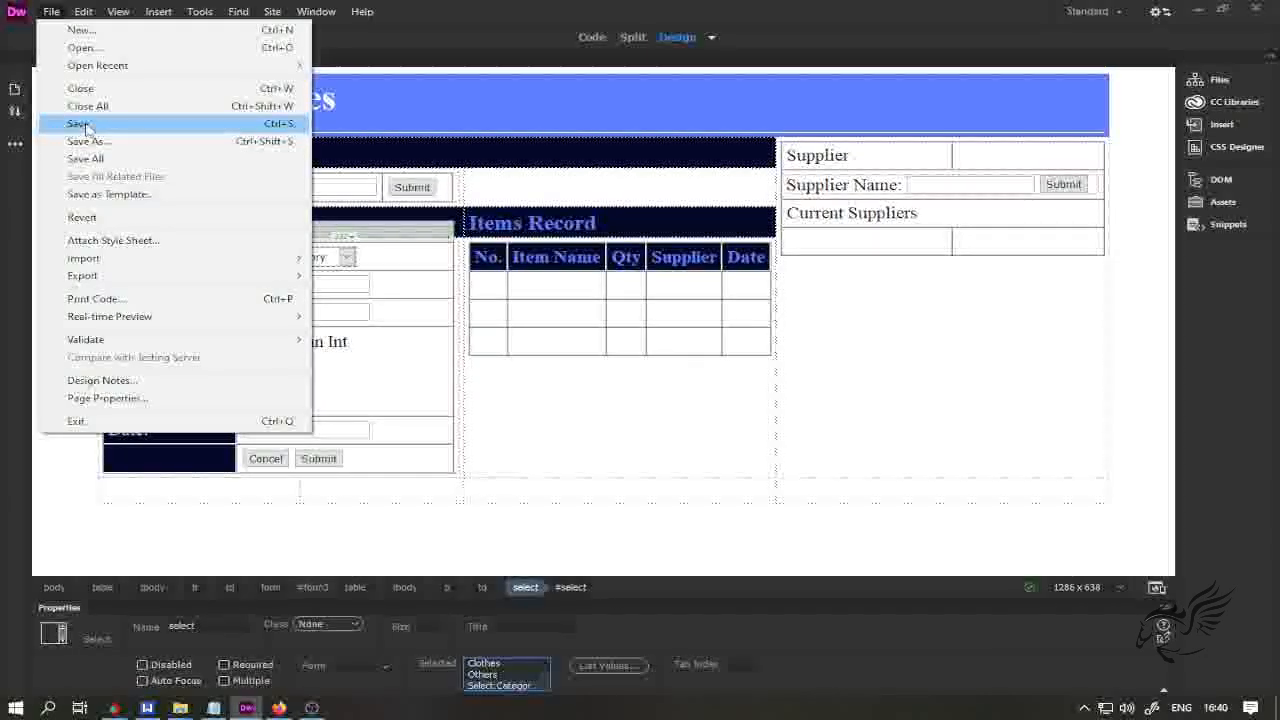
click(86, 124)
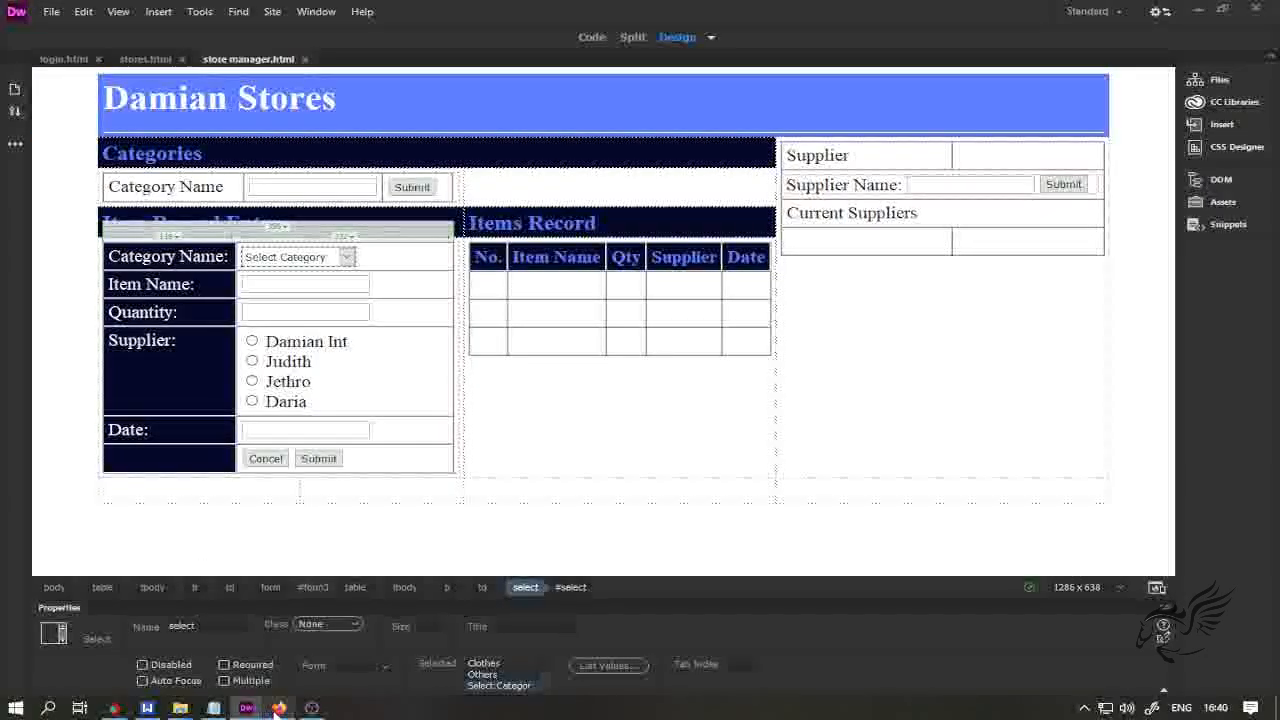
- Switch to Firefox and reload store manager.html to check the Category Name drop-down's initial choice
click(279, 708)
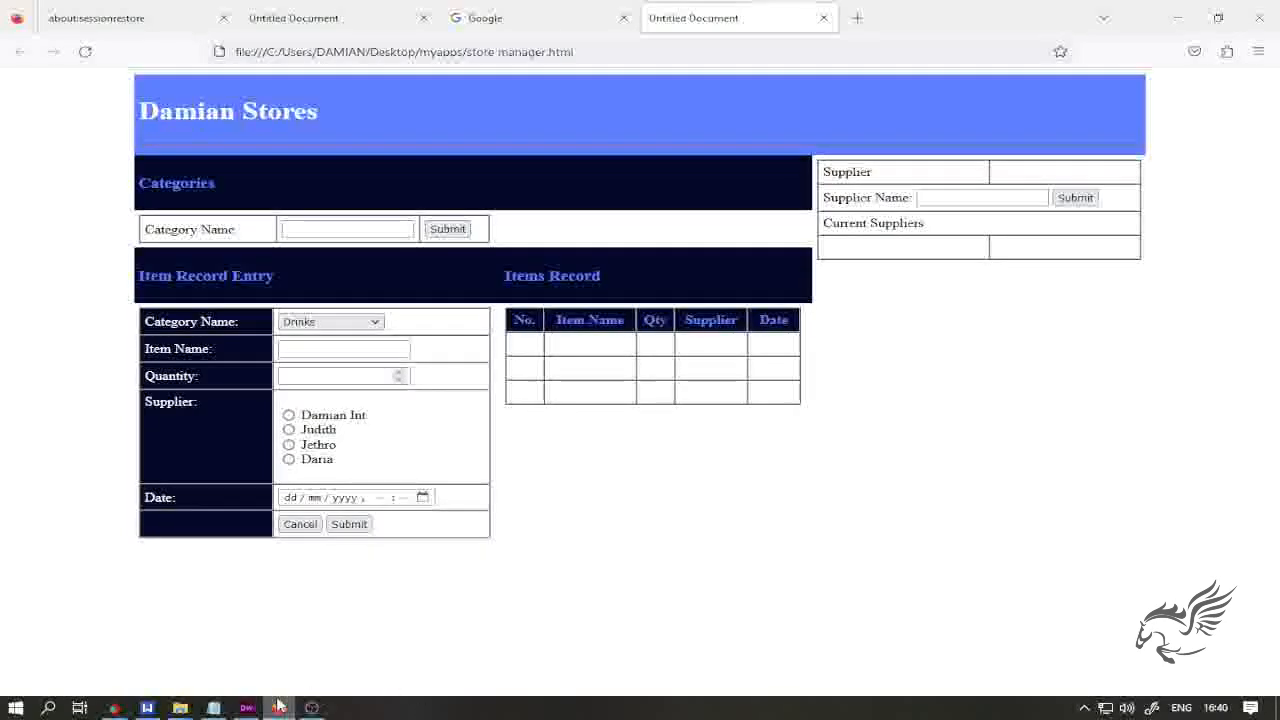
click(247, 708)
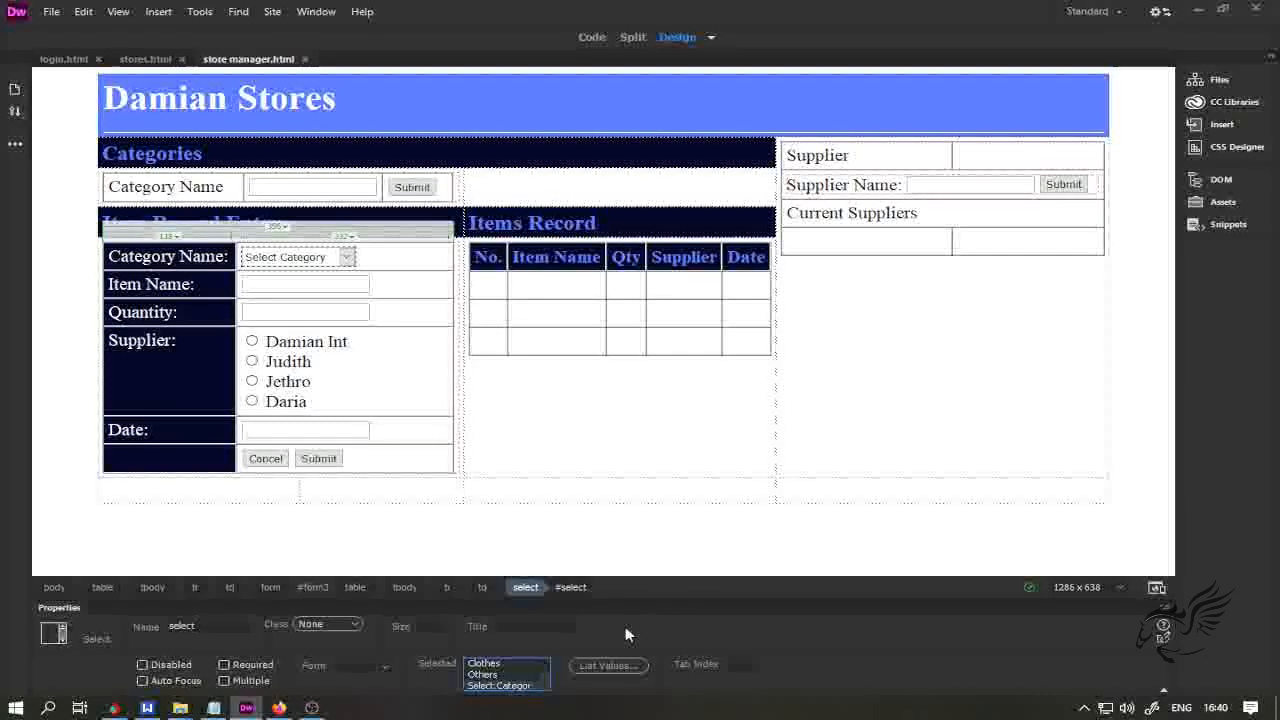
click(283, 708)
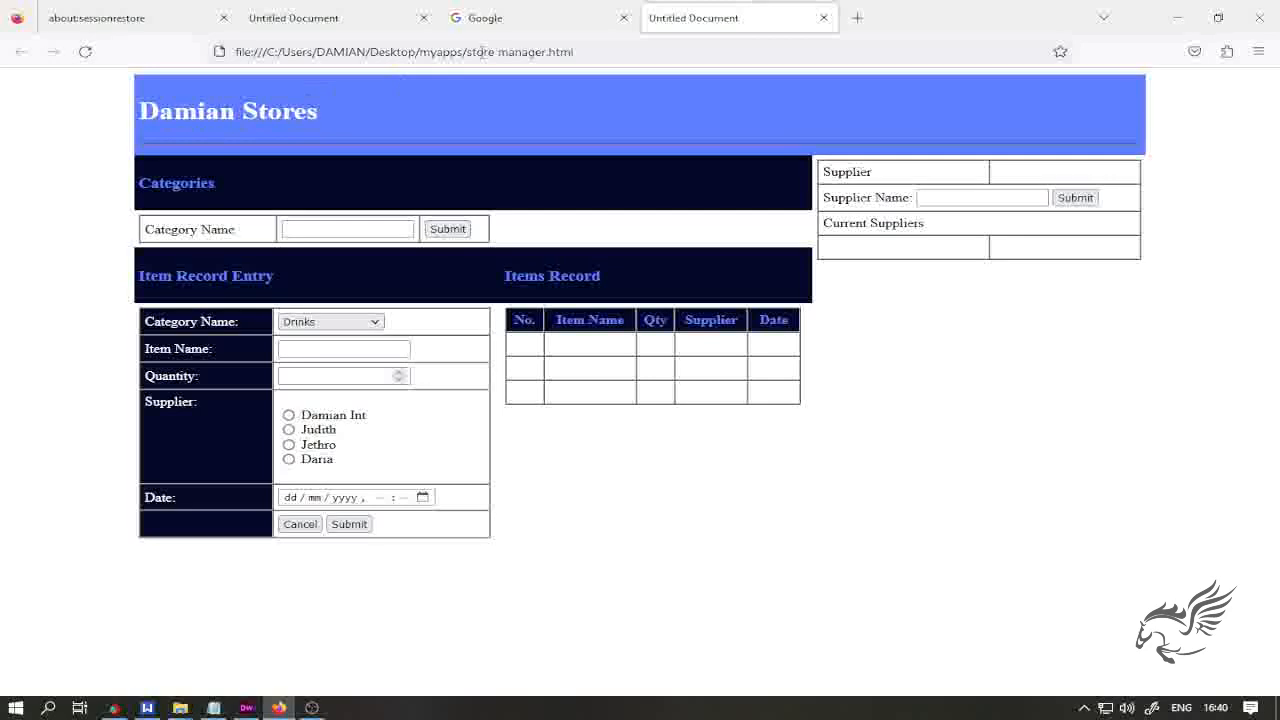
click(594, 57)
key(Return)
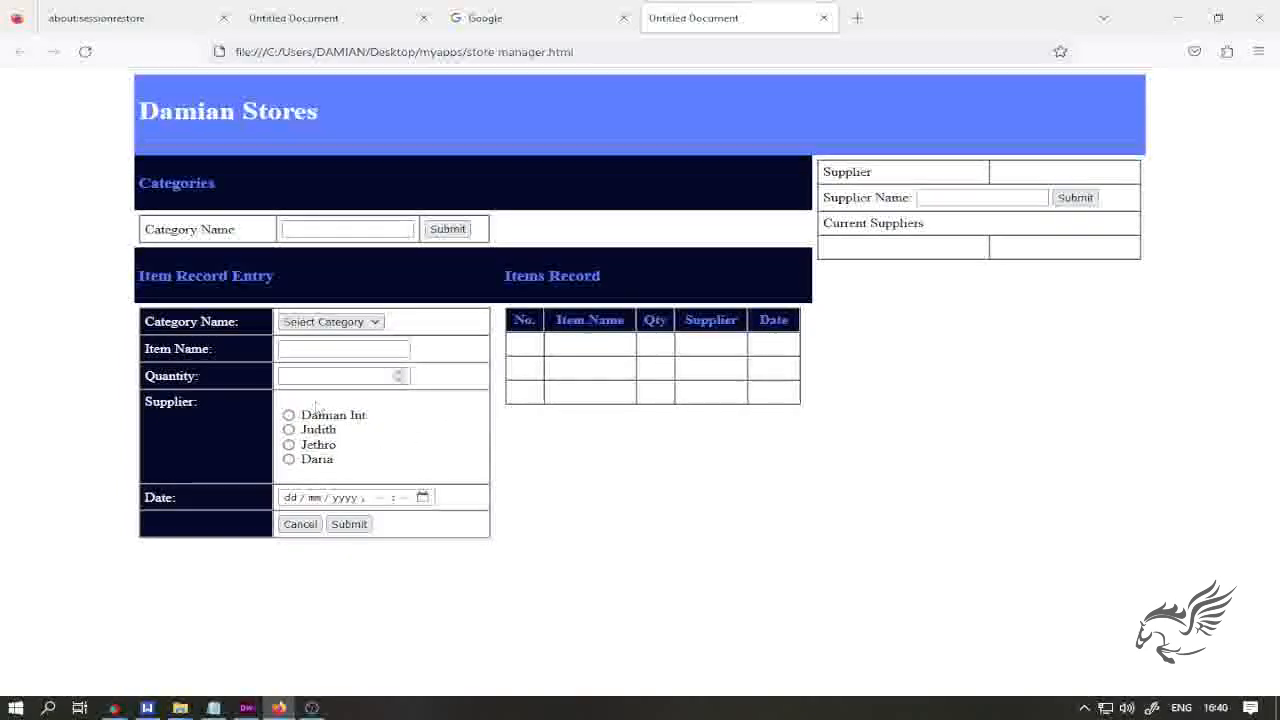
- Return to Dreamweaver, set the vertical alignment of the cell holding the supplier radio buttons to Top and save the page
click(246, 708)
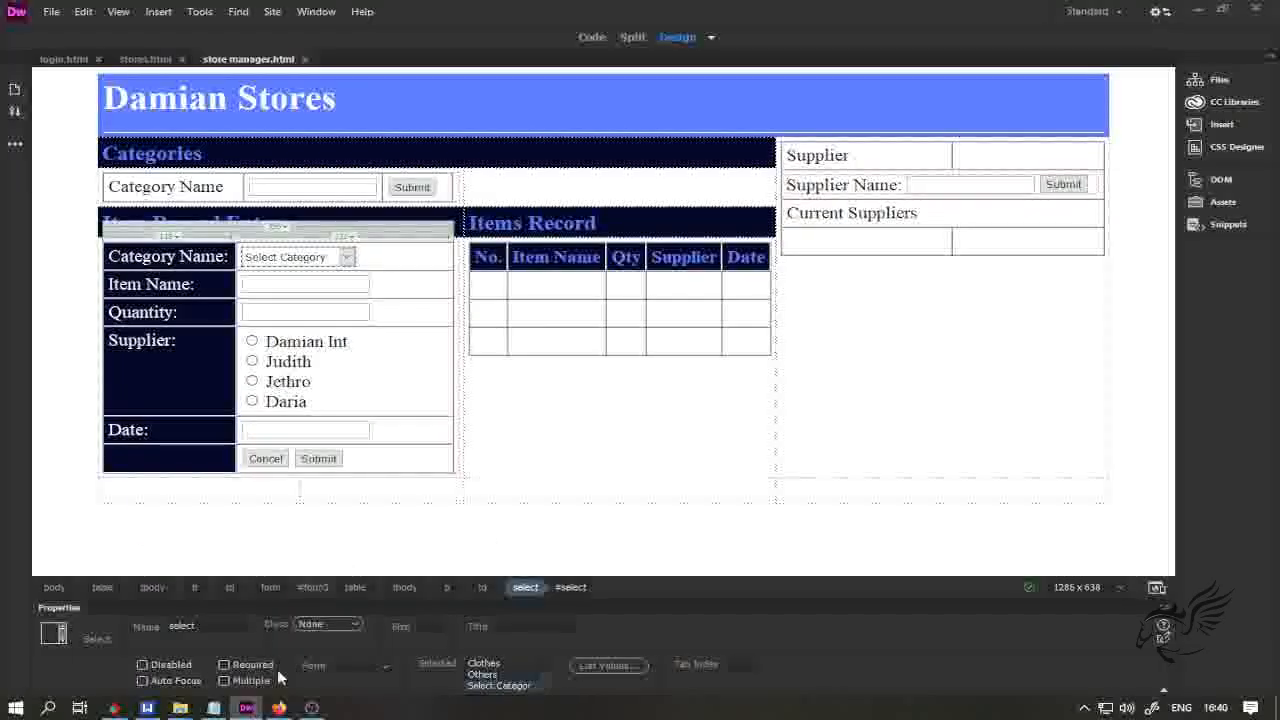
click(345, 365)
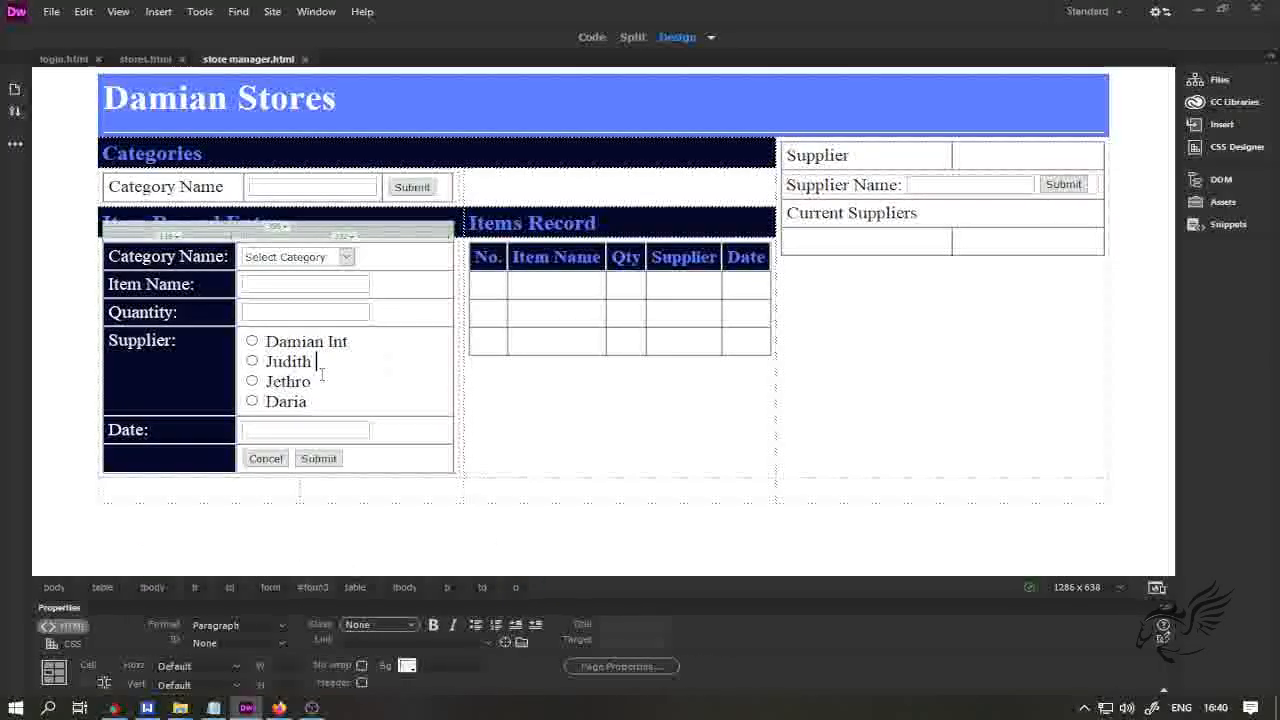
click(180, 708)
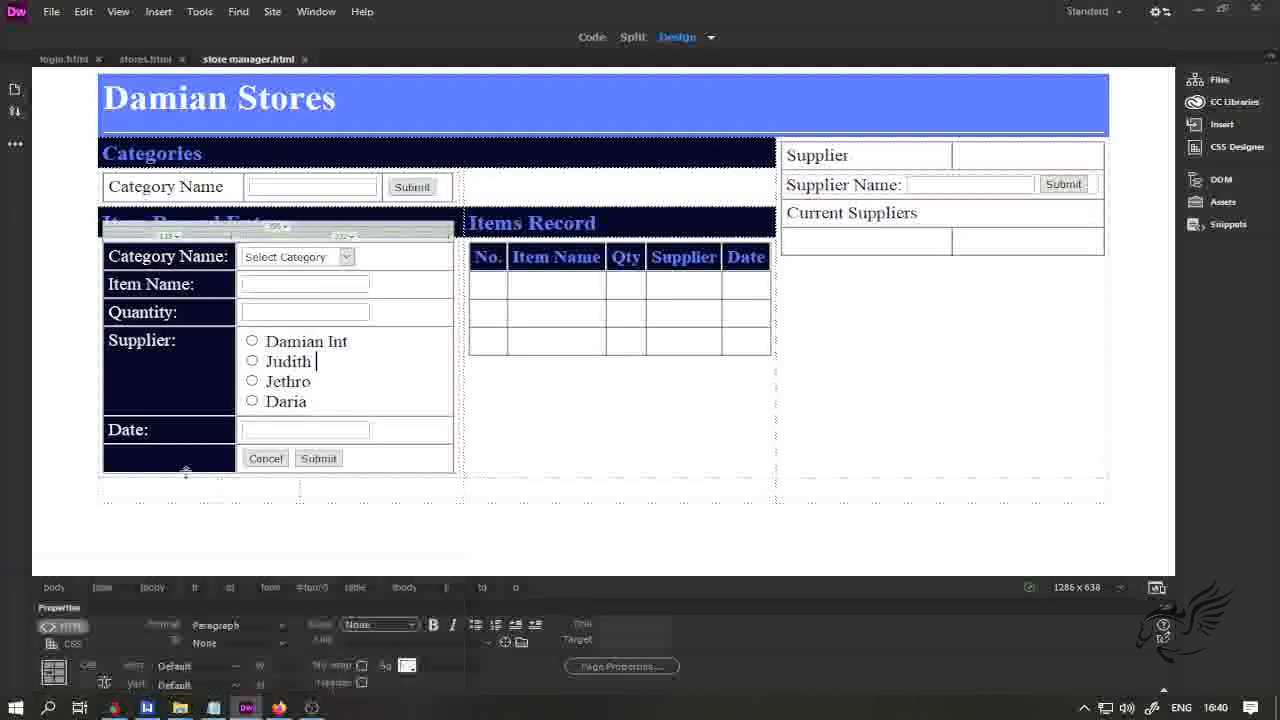
click(233, 686)
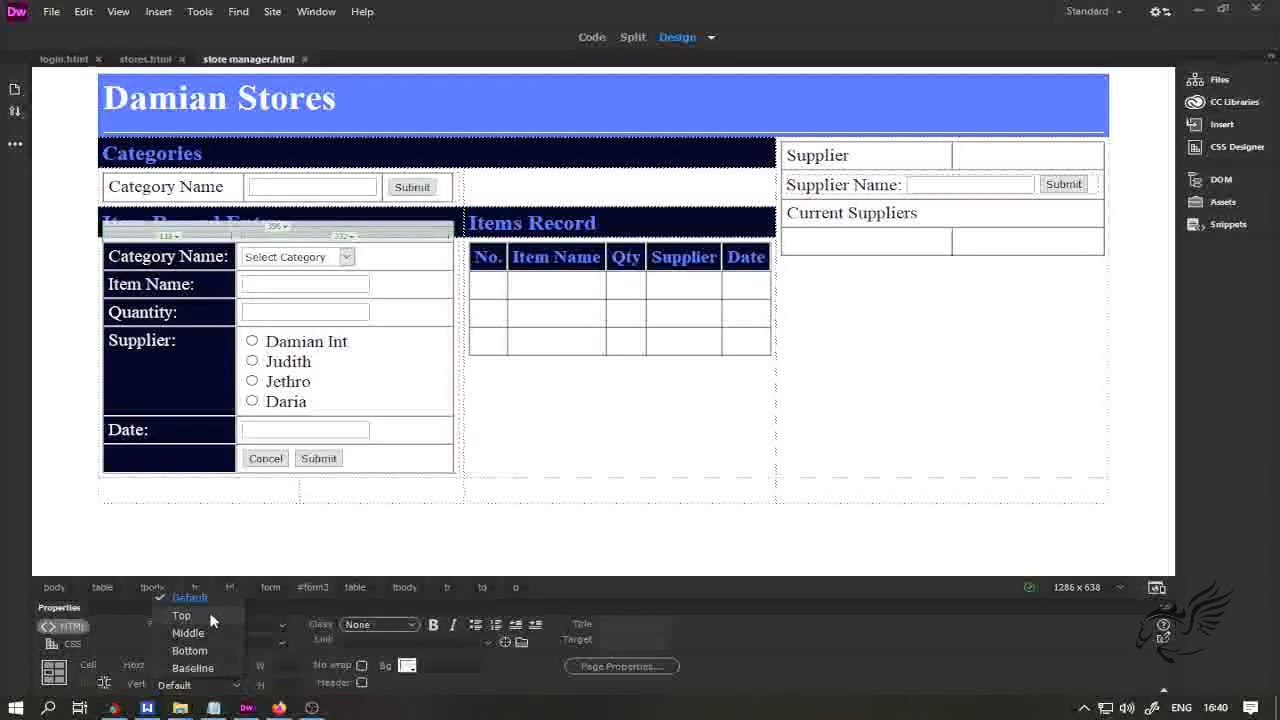
click(181, 615)
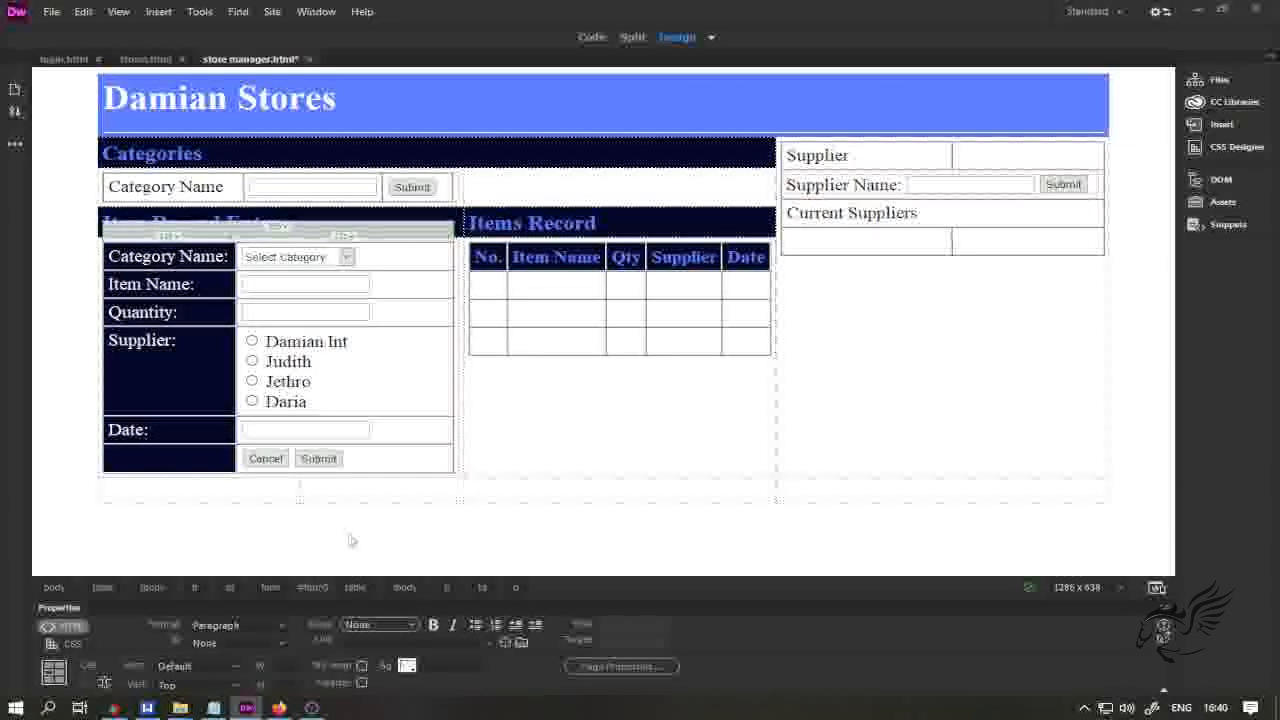
key(ctrl+s)
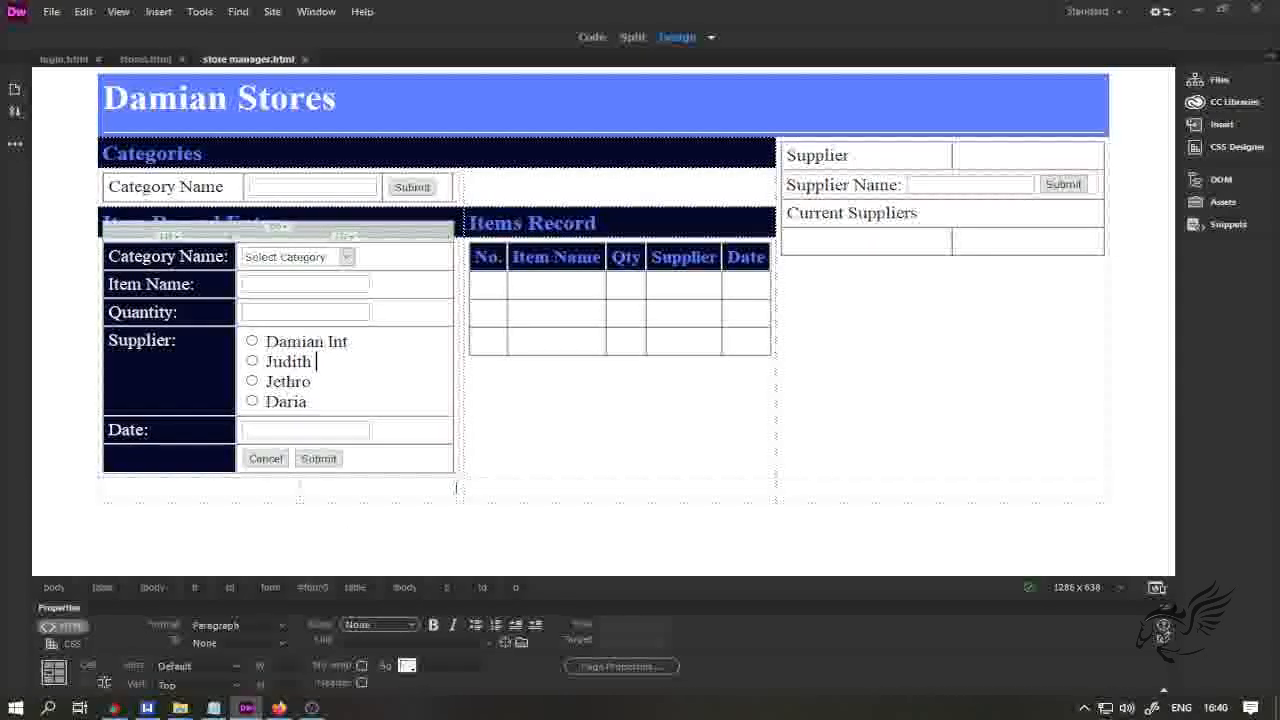
- Select the layout table's empty bottom row and give it the background colour #5D7FFF sampled from the Damian Stores header
click(656, 416)
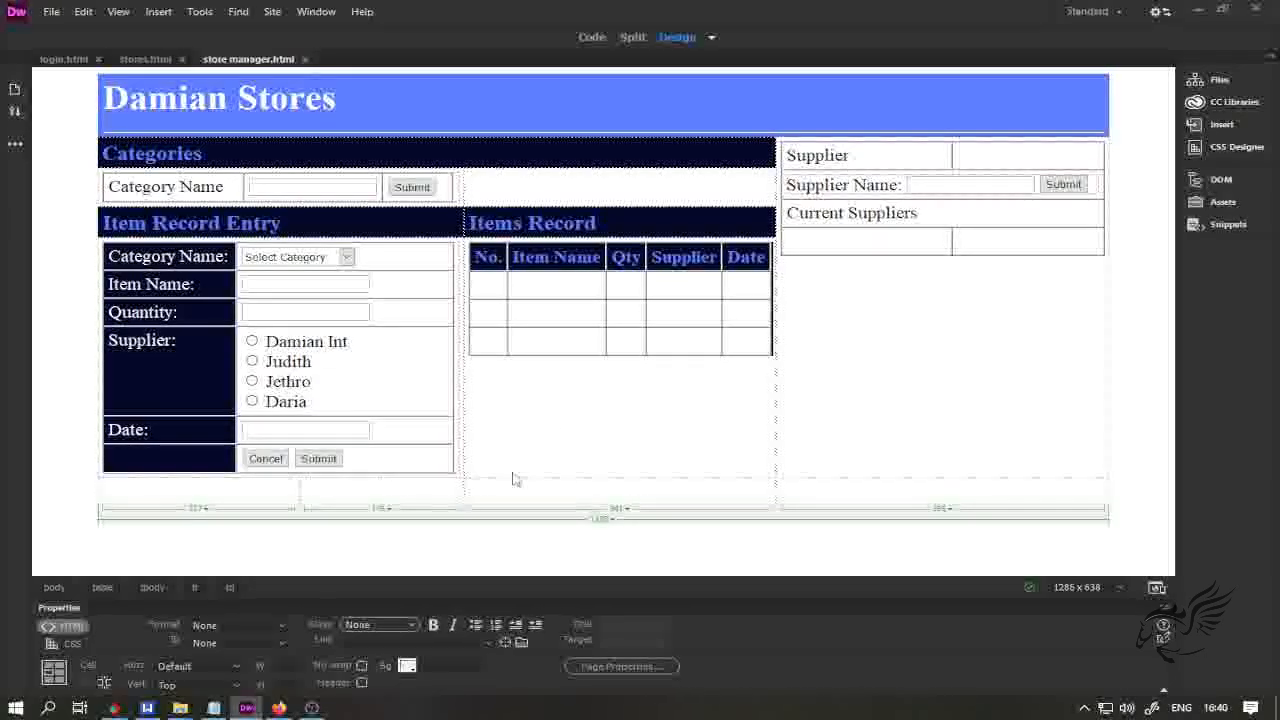
click(208, 493)
drag(208, 493, 1076, 501)
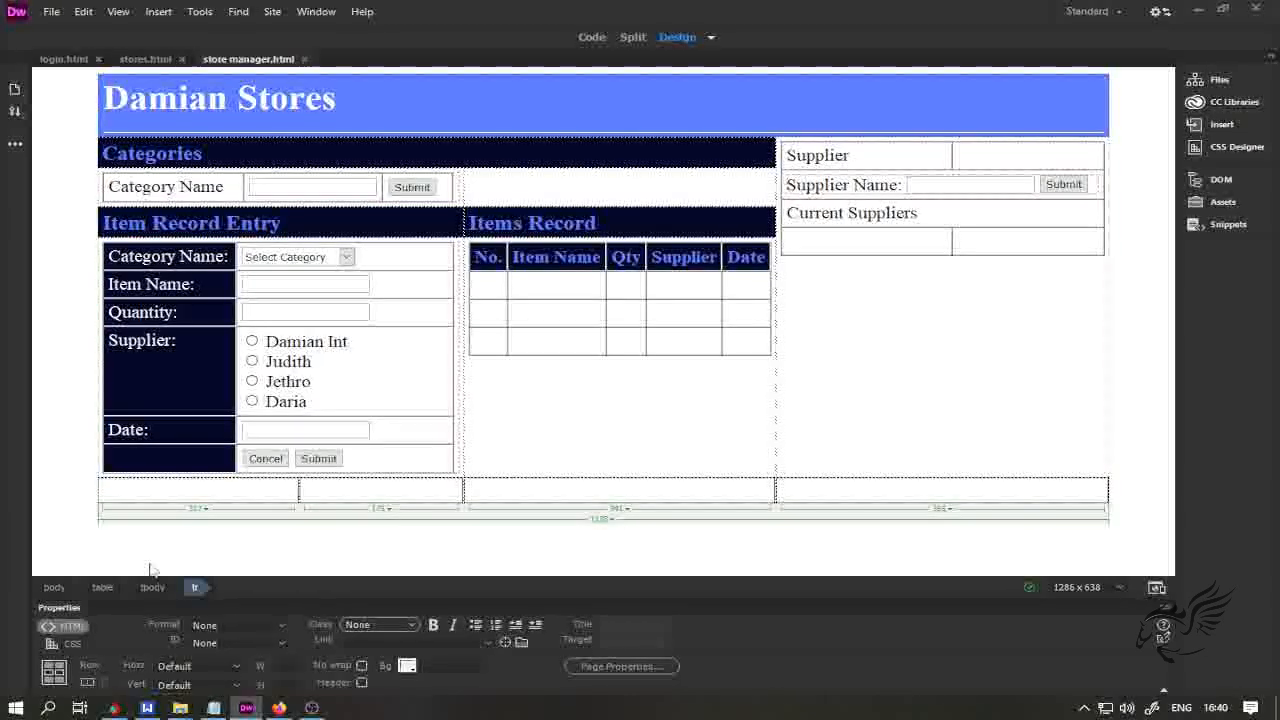
click(407, 665)
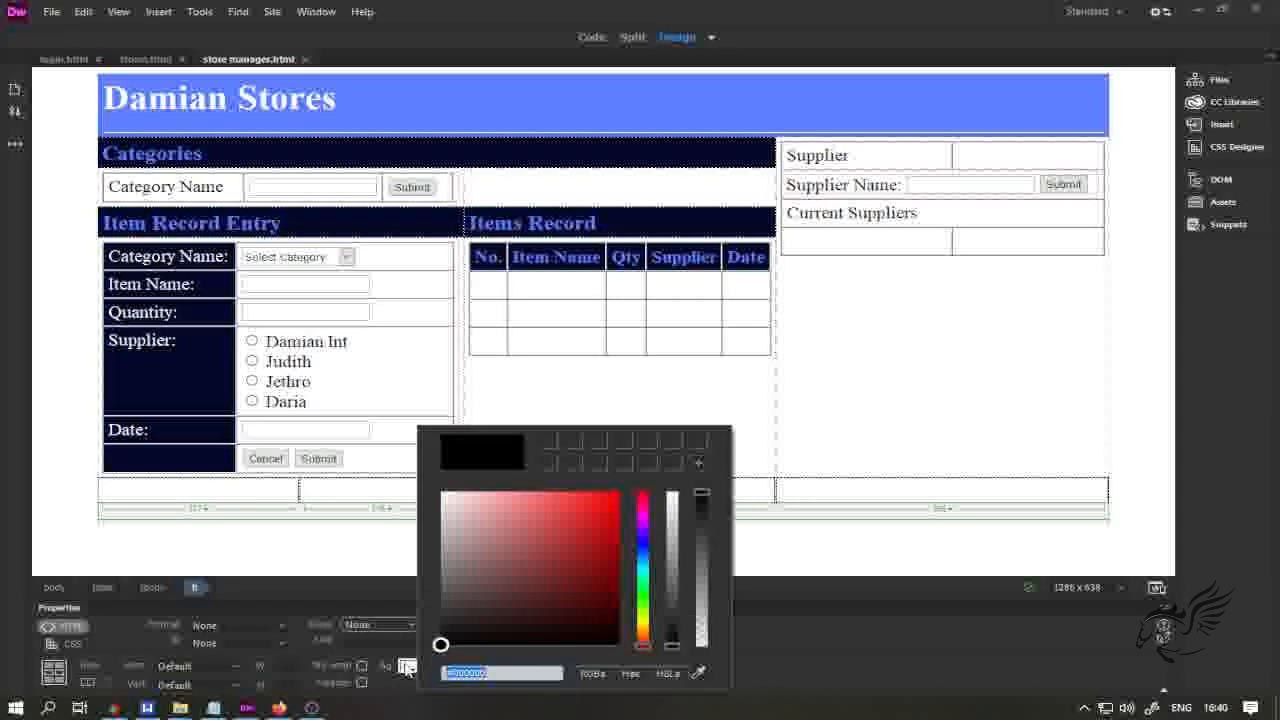
mouse_move(450, 620)
mouse_down()
mouse_move(449, 580)
mouse_move(443, 594)
mouse_up()
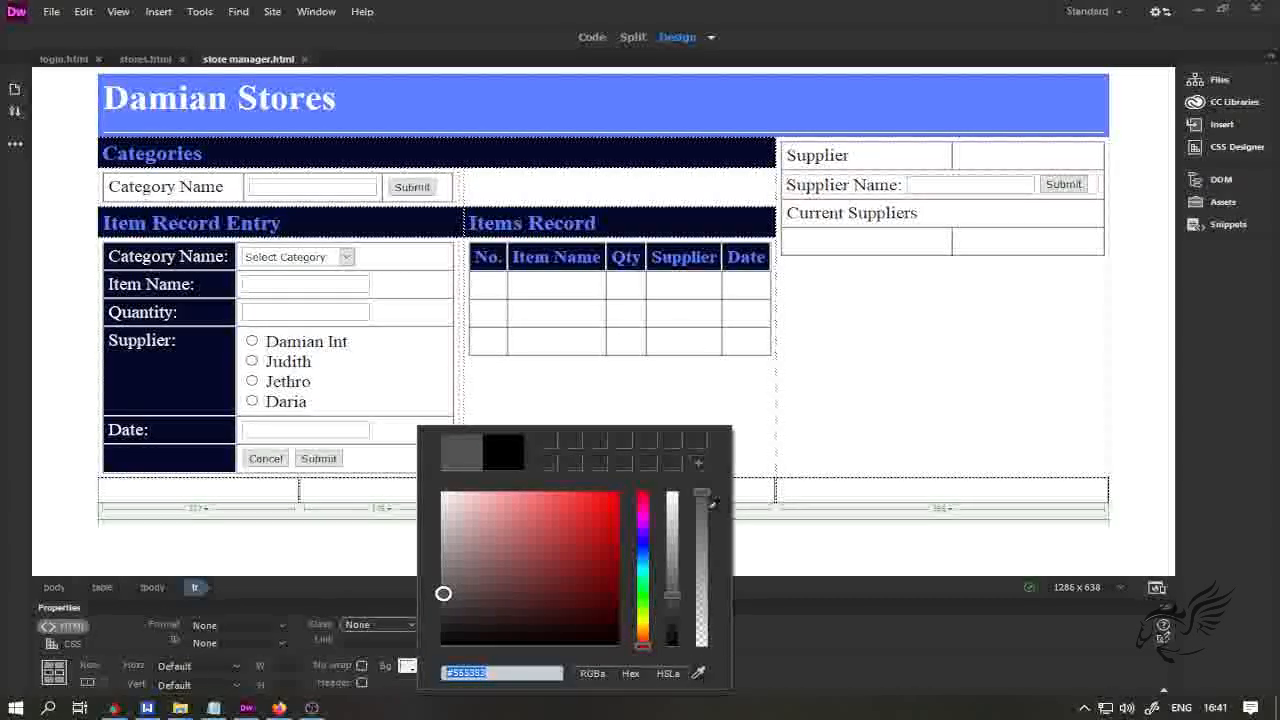
click(619, 104)
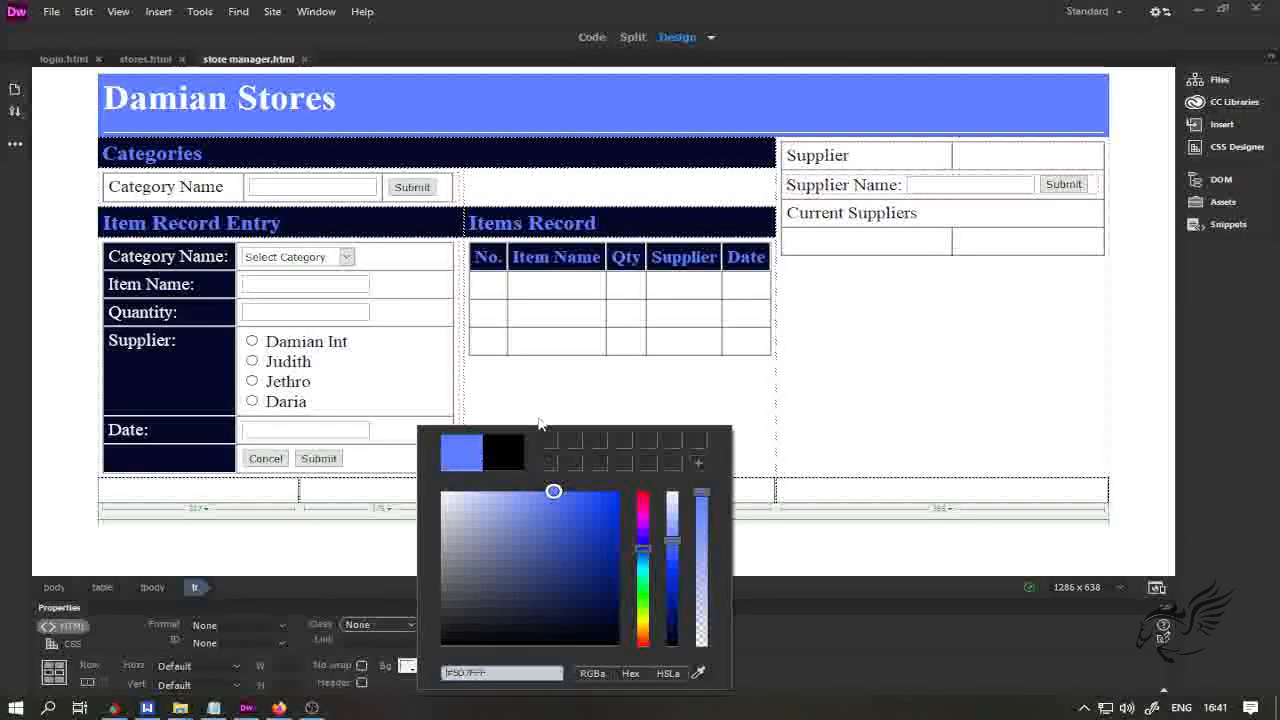
click(540, 423)
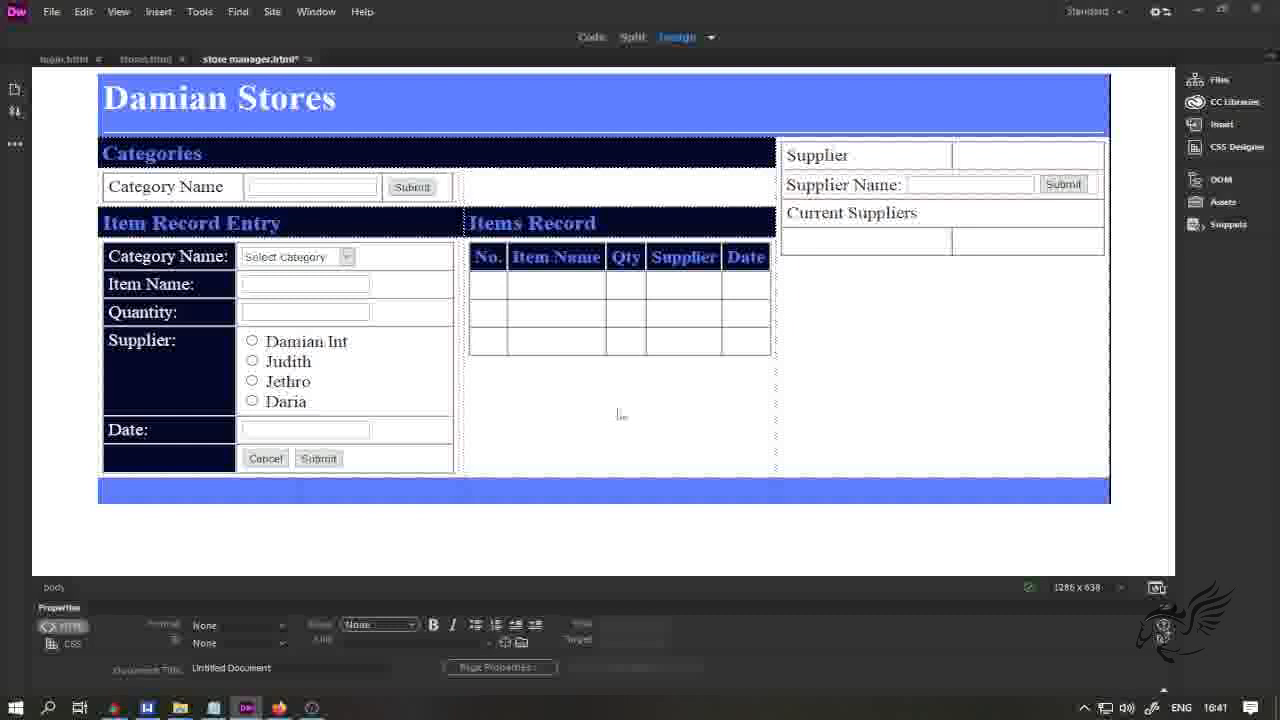
- Insert a copyright symbol followed by 2023 in the blue footer row's cell beneath the Items Record column
click(507, 489)
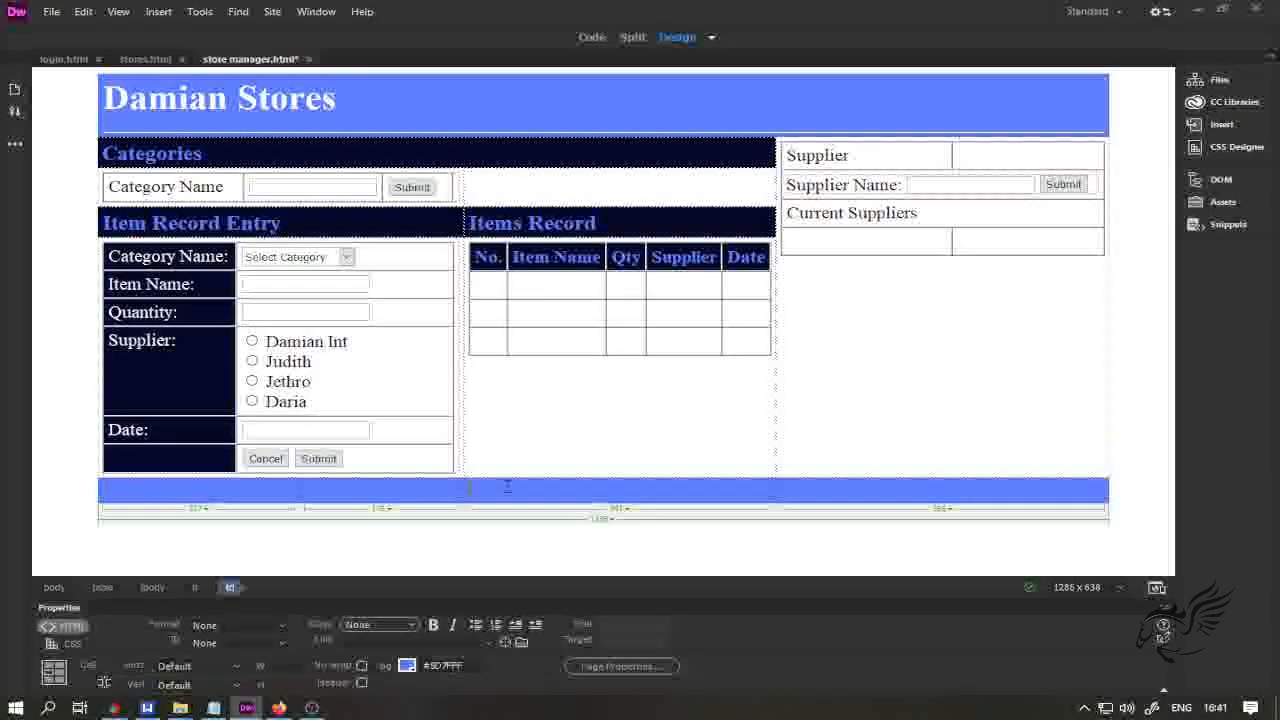
click(298, 483)
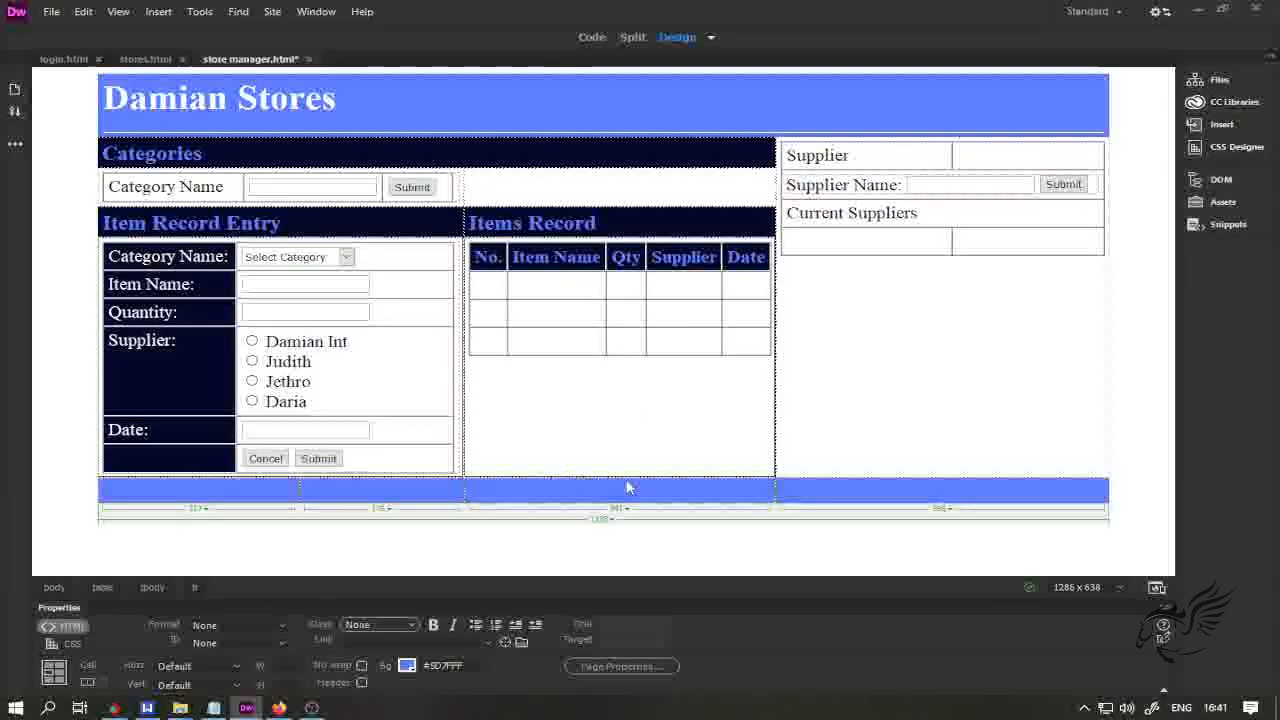
click(689, 487)
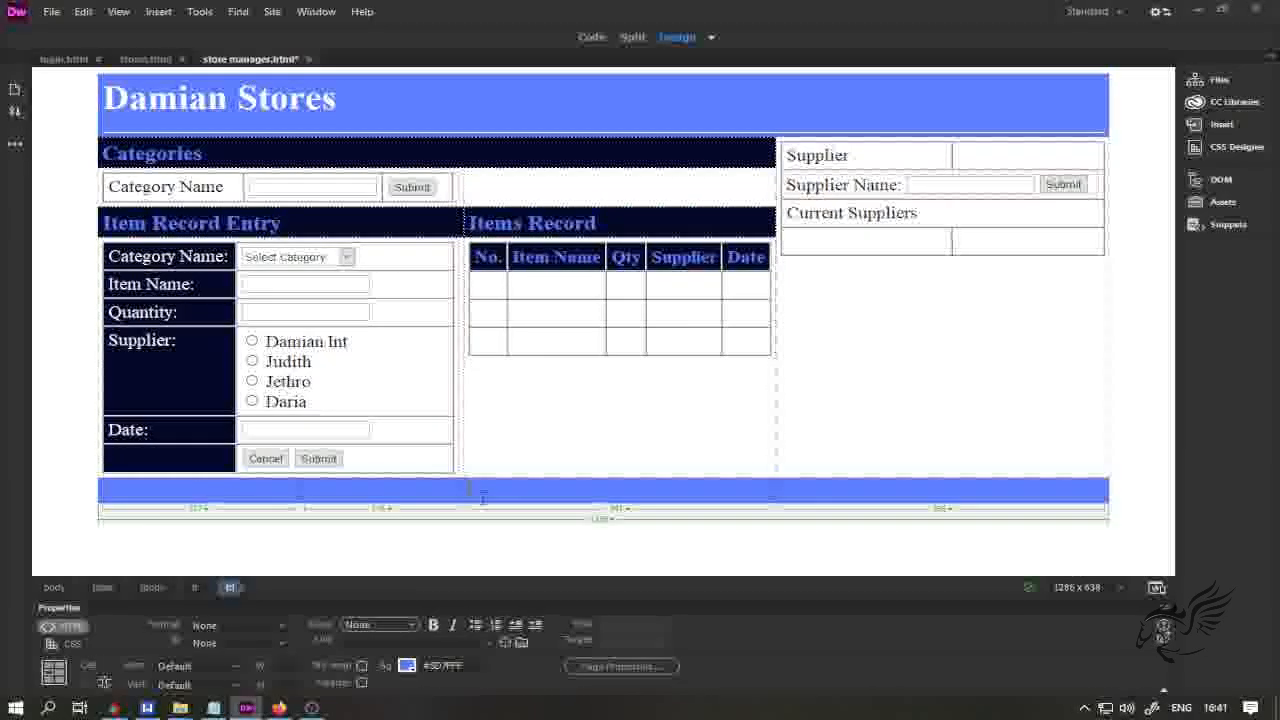
click(1225, 126)
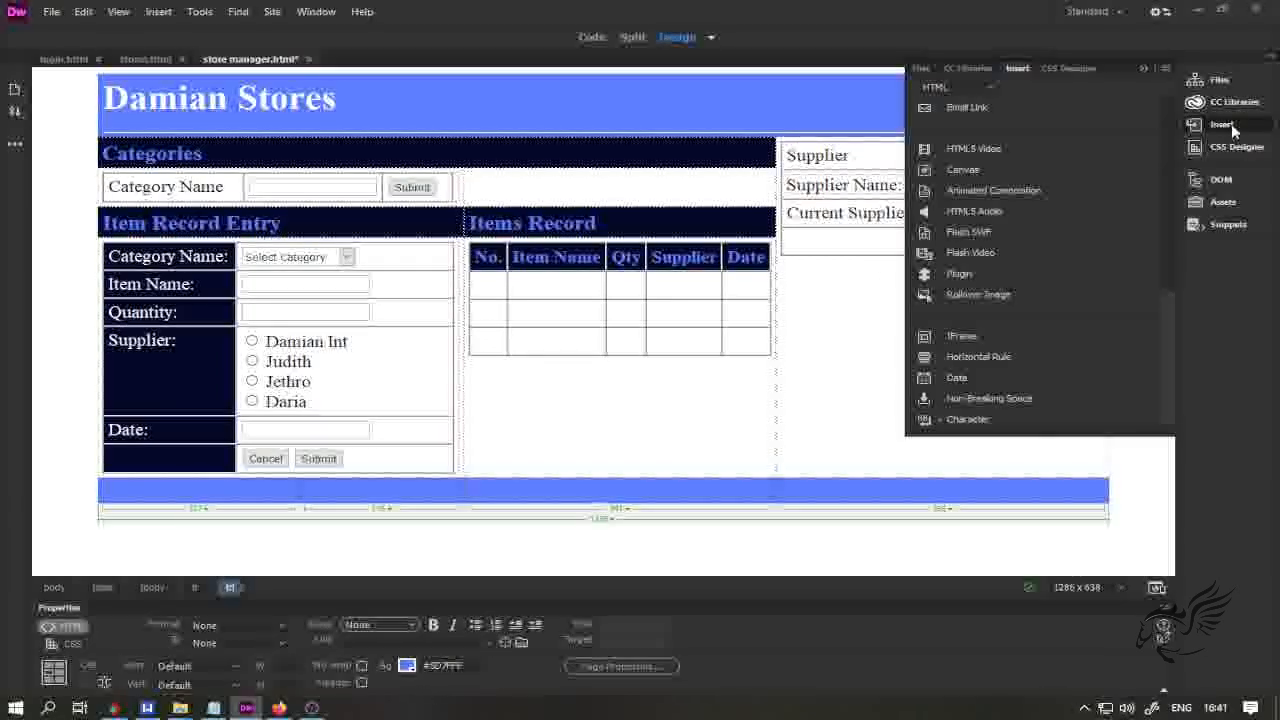
scroll(1024, 281, down, 1)
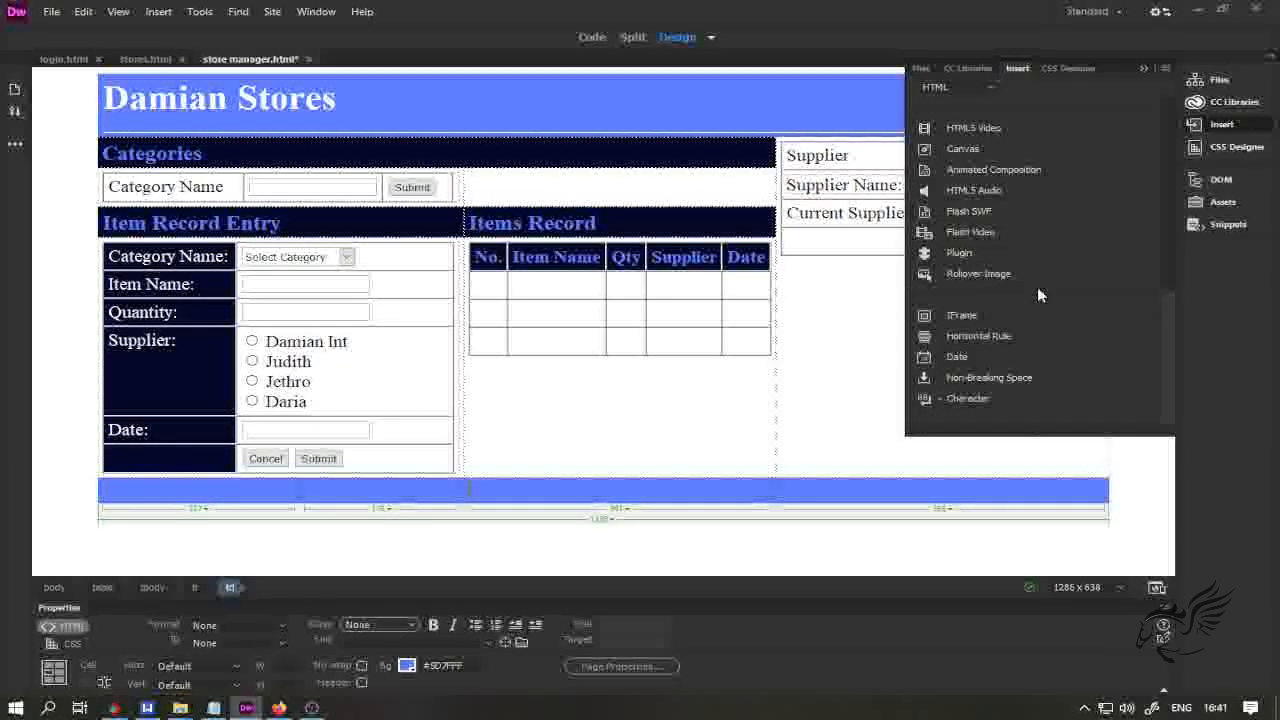
click(989, 86)
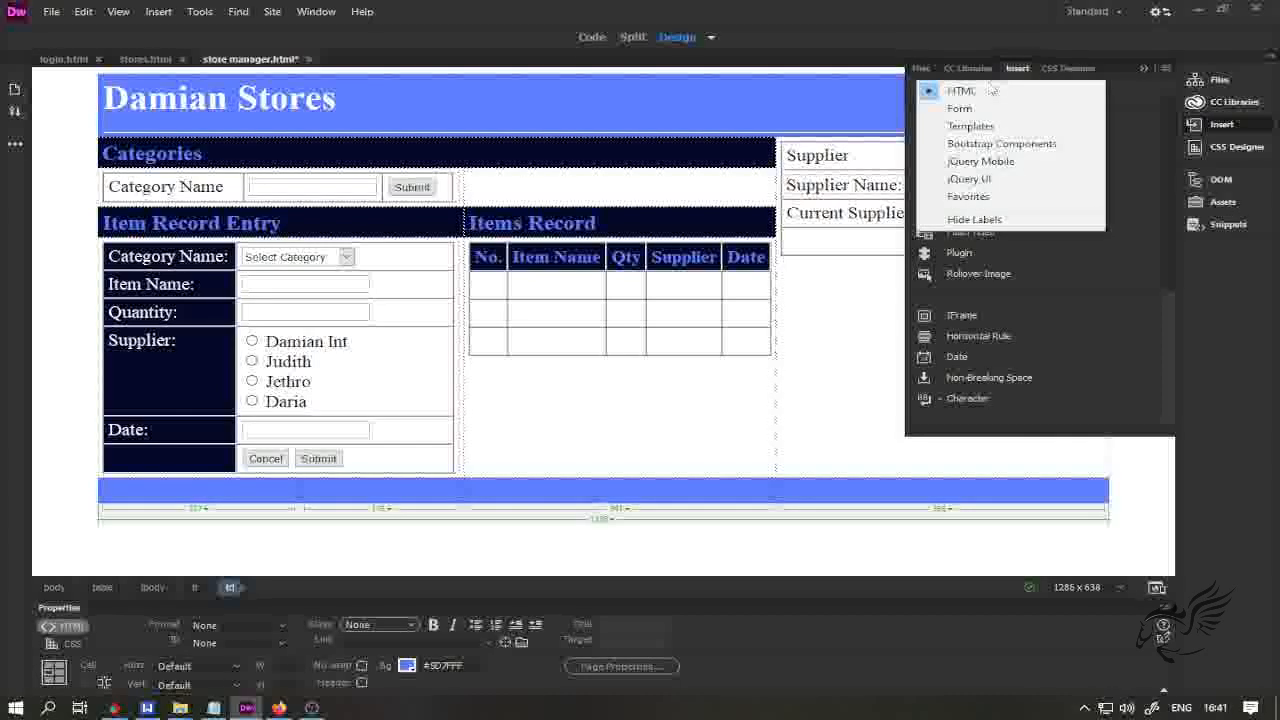
click(983, 92)
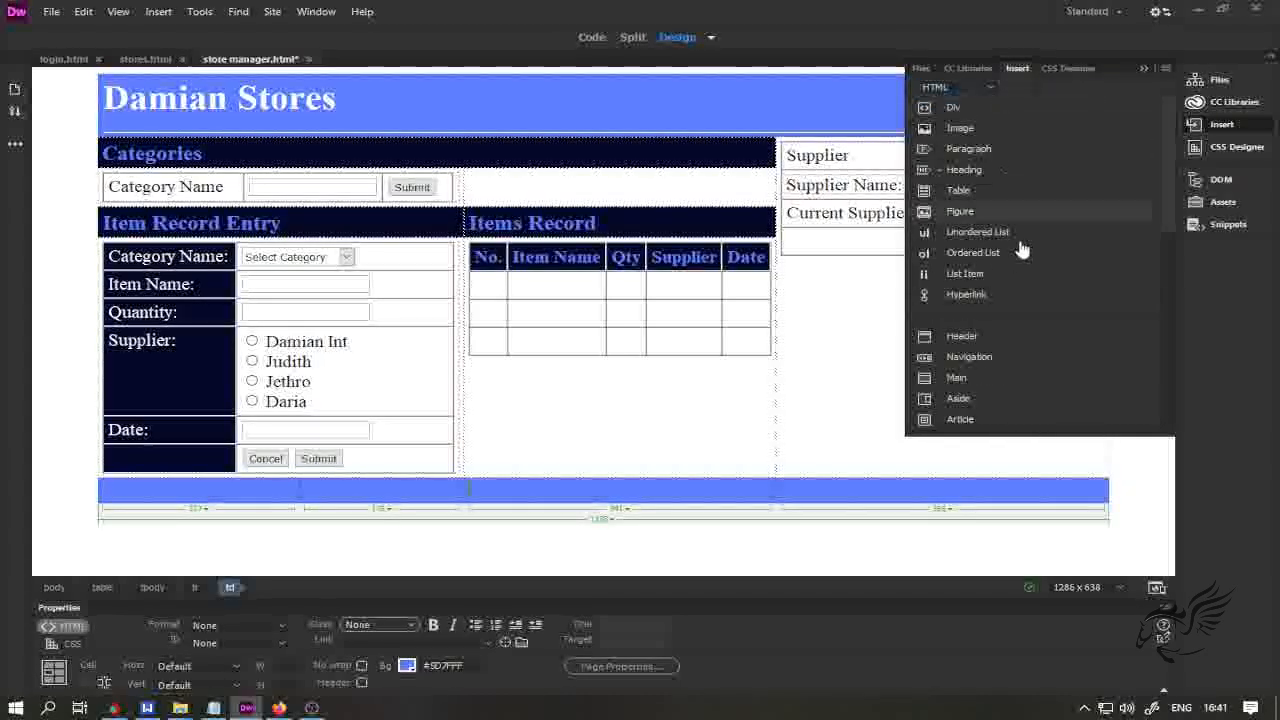
scroll(1046, 316, down, 5)
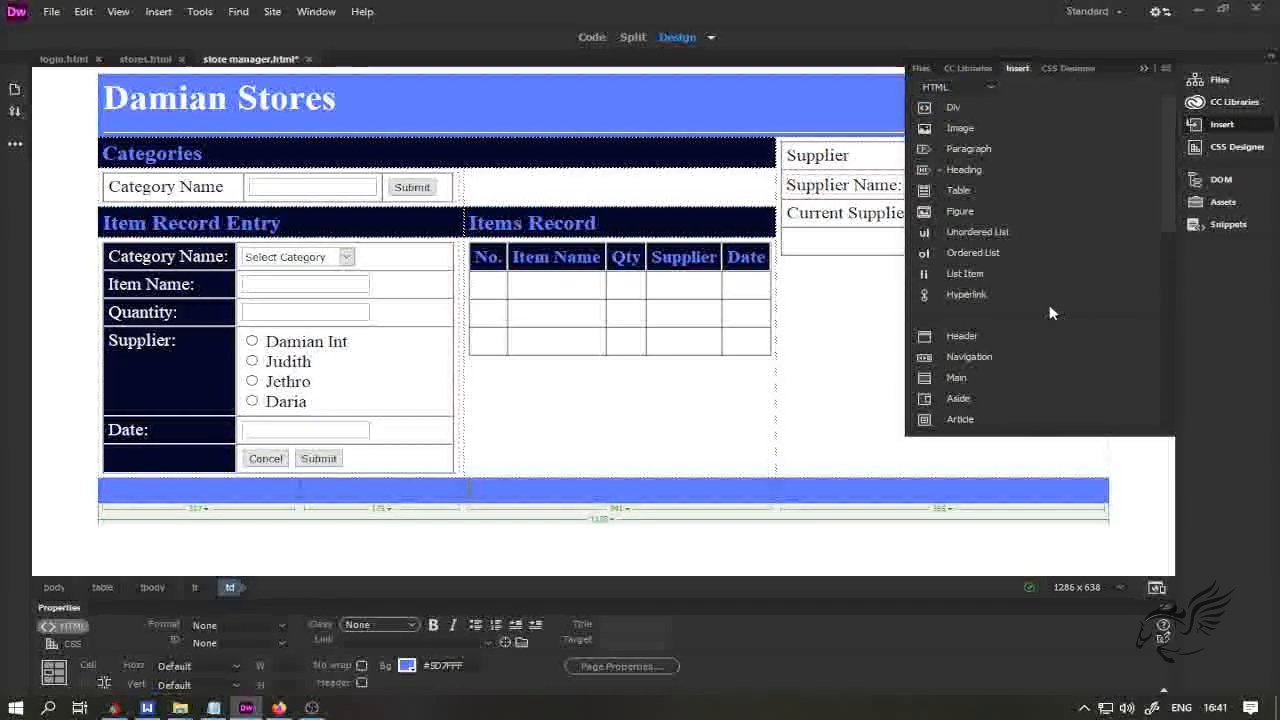
scroll(1050, 313, down, 4)
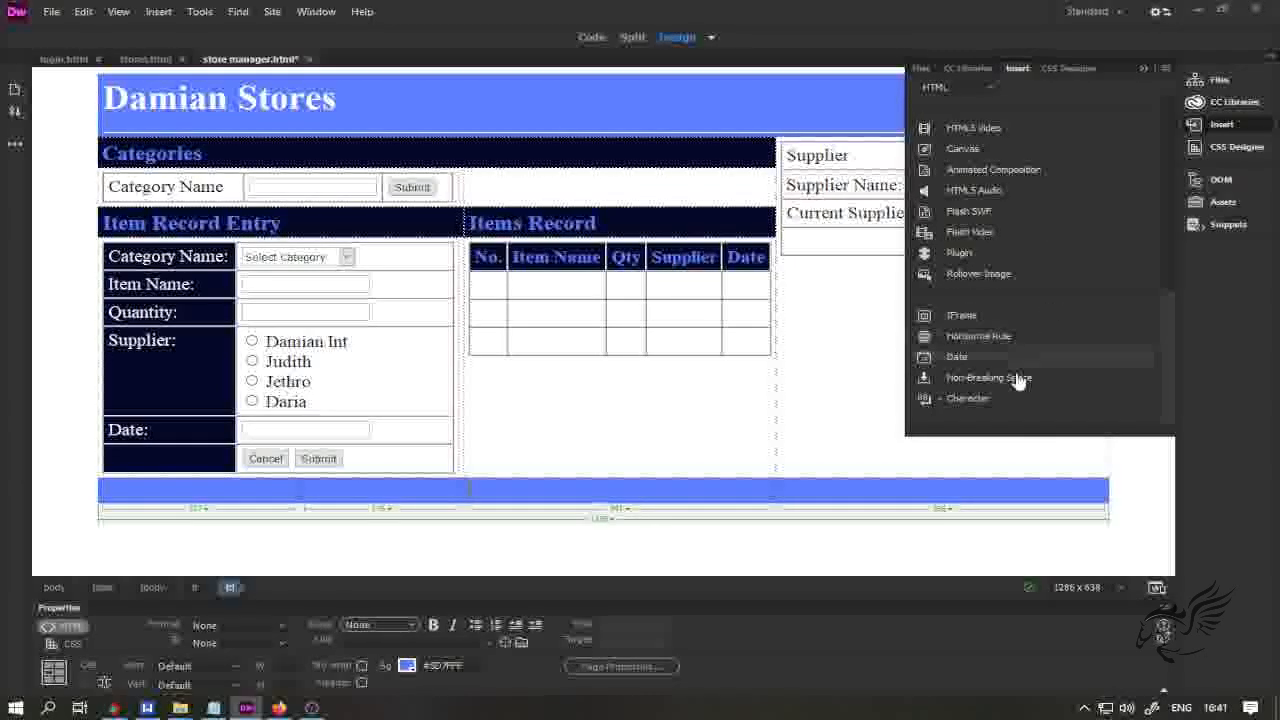
click(953, 402)
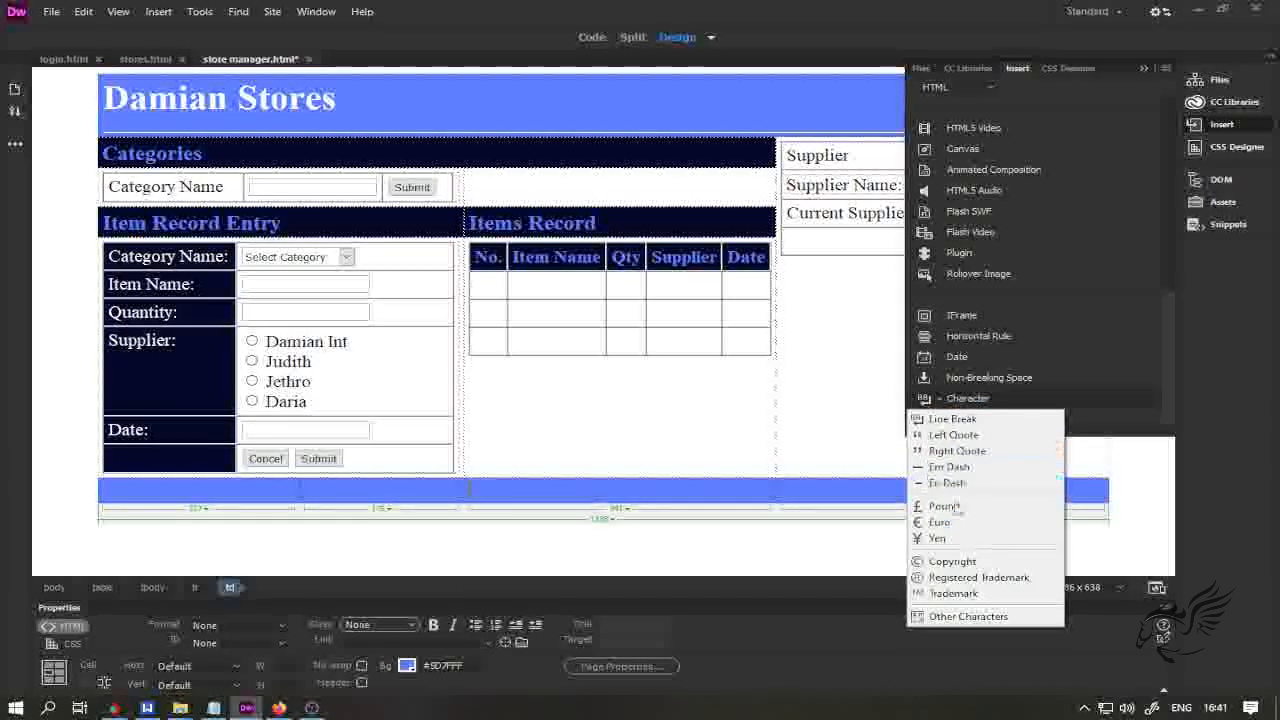
click(953, 563)
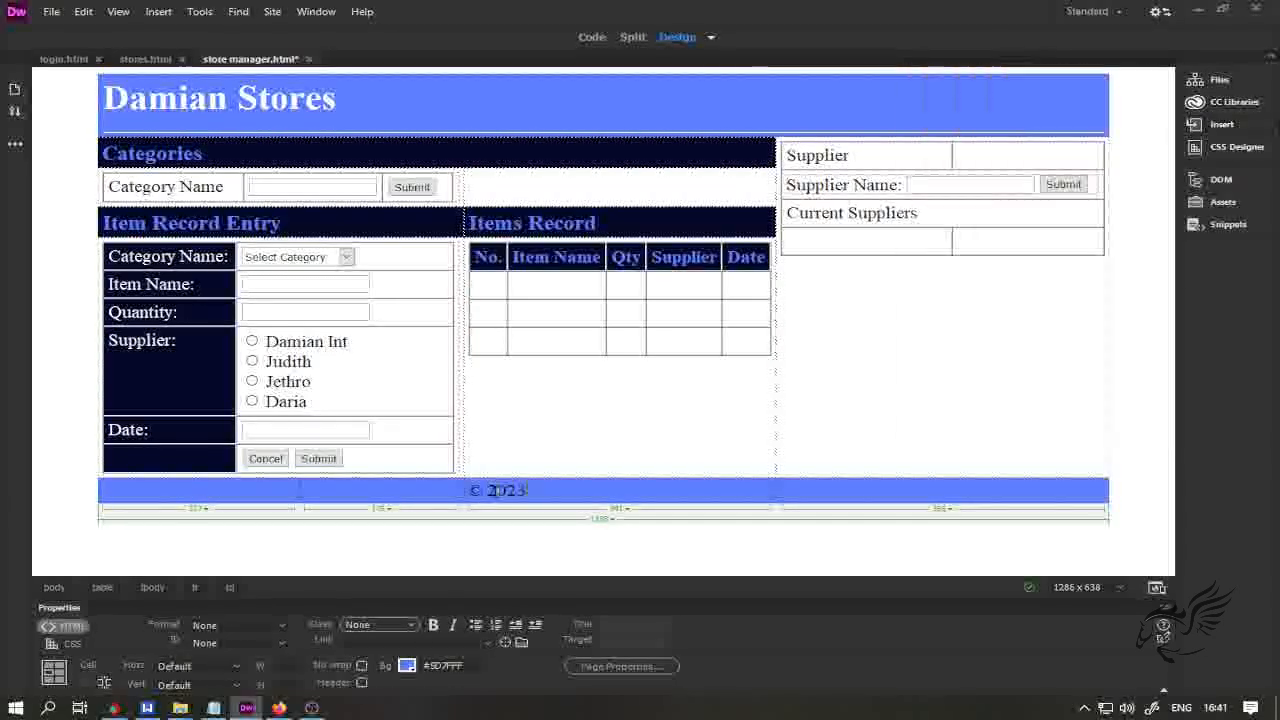
- Complete the footer text as "© Damian Stores 2023" by adding the store name before the year, and save the page
text(Damian )
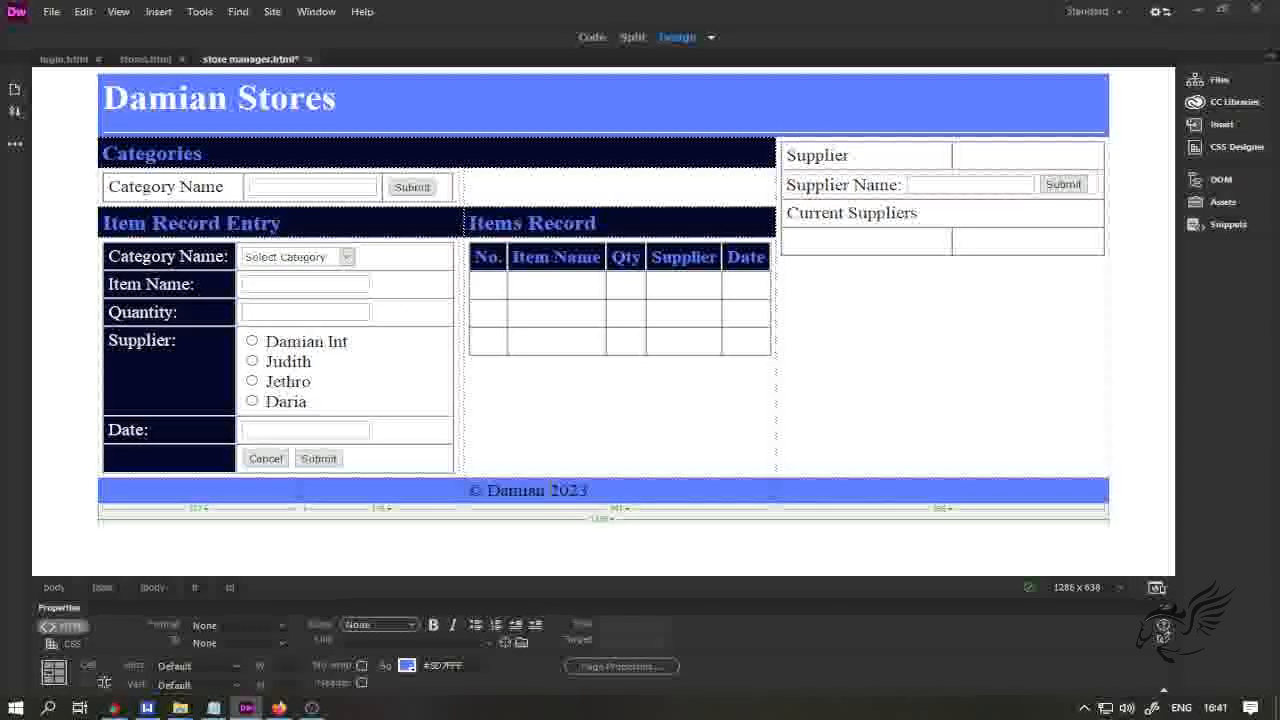
text(Stores)
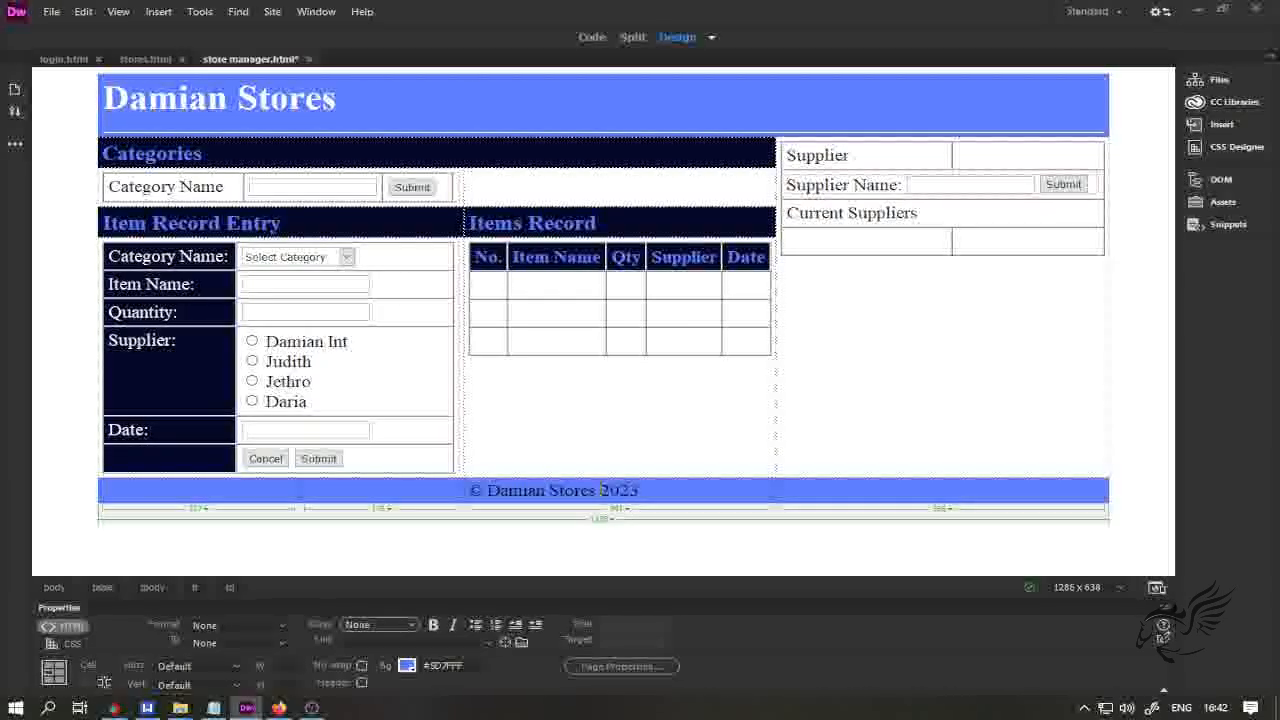
click(809, 400)
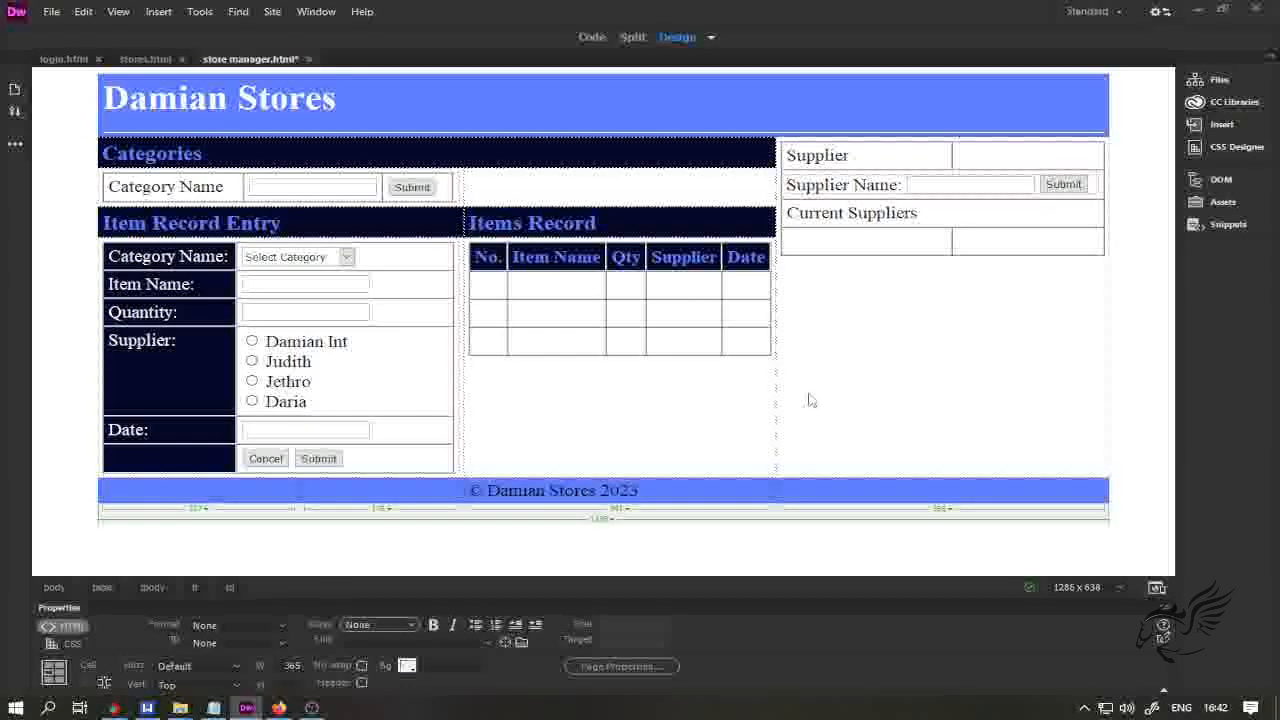
click(621, 410)
key(ctrl+s)
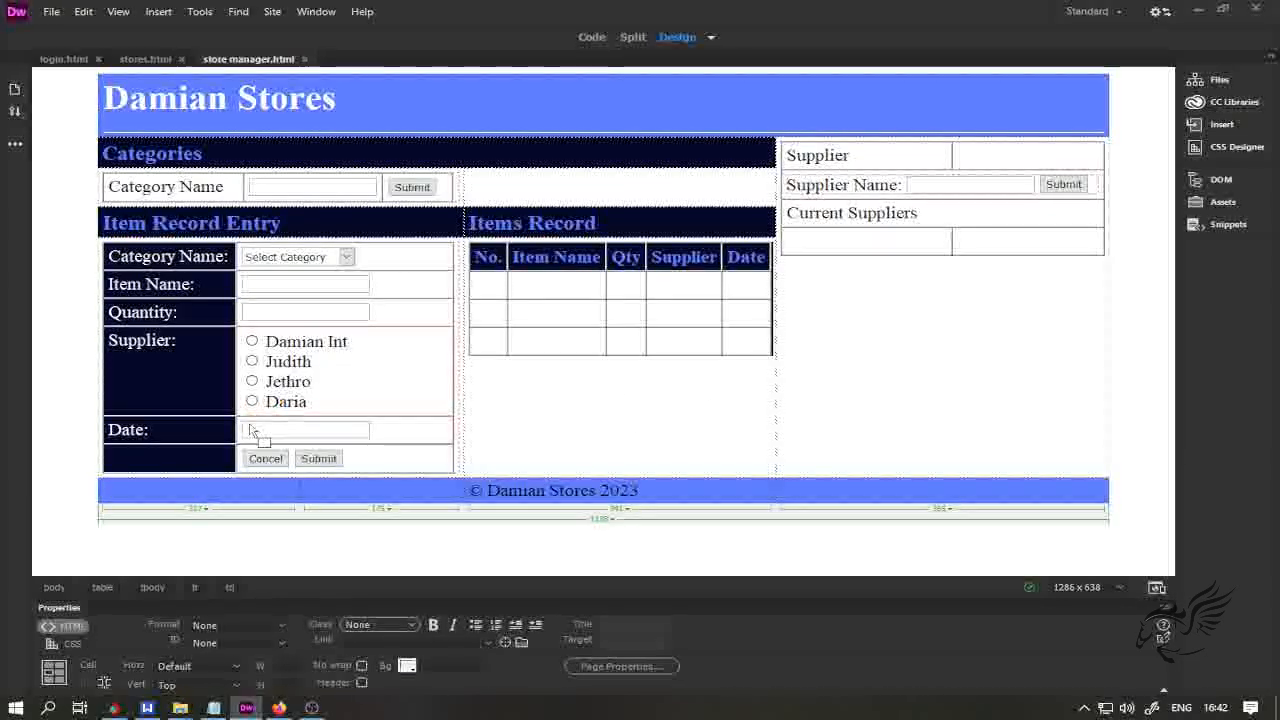
- Switch to Firefox and reload store manager.html to check the footer row and its copyright text
key(F12)
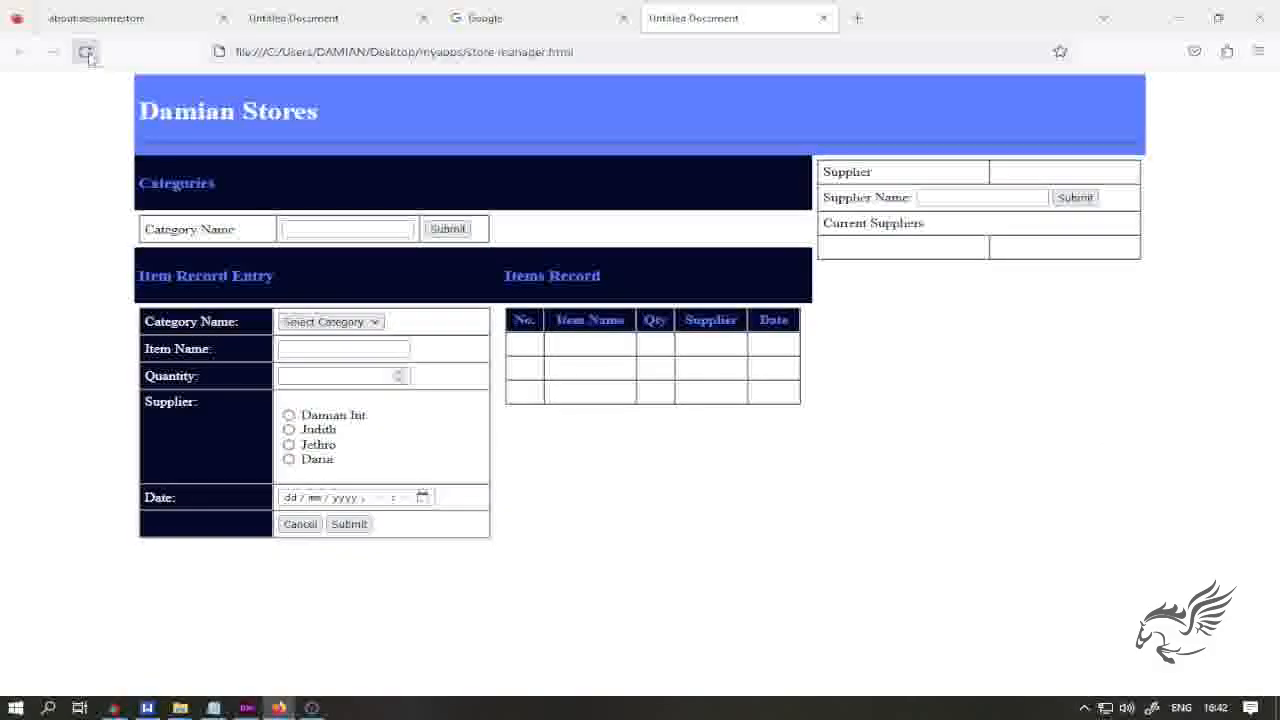
click(86, 54)
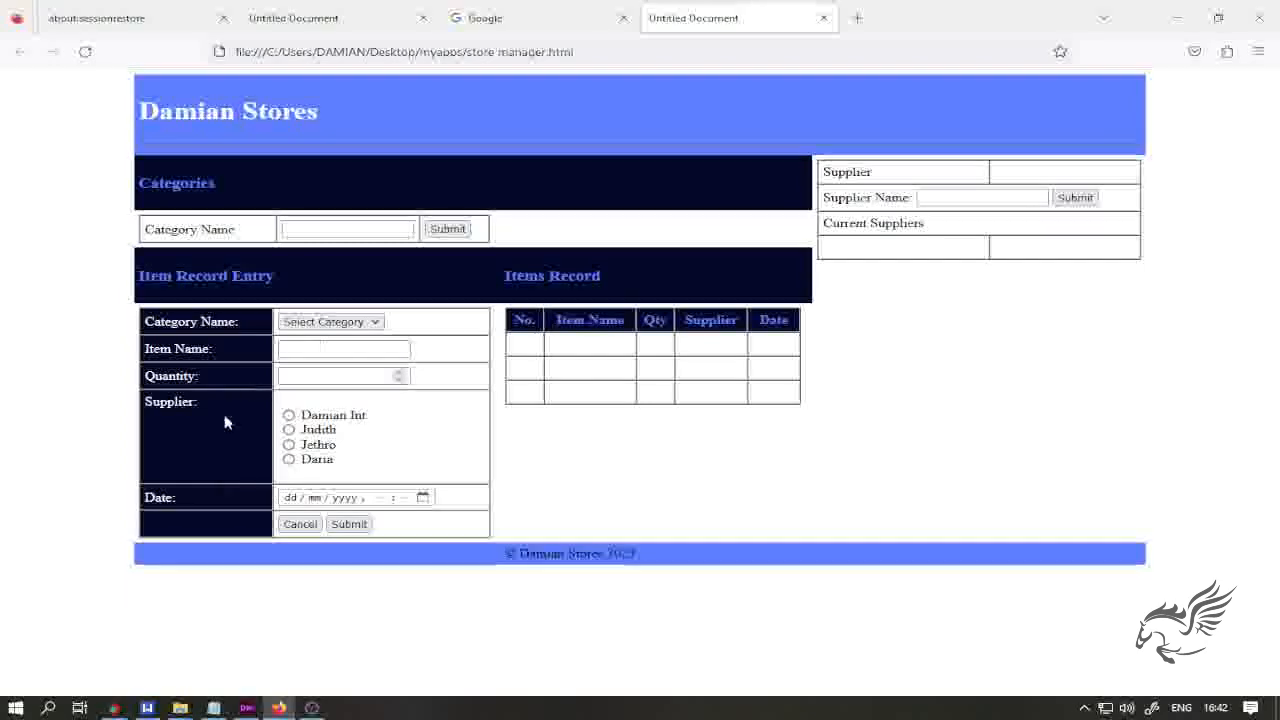
- Return to Dreamweaver, set the Item Record Entry form table's border to 0 and save the page
click(247, 708)
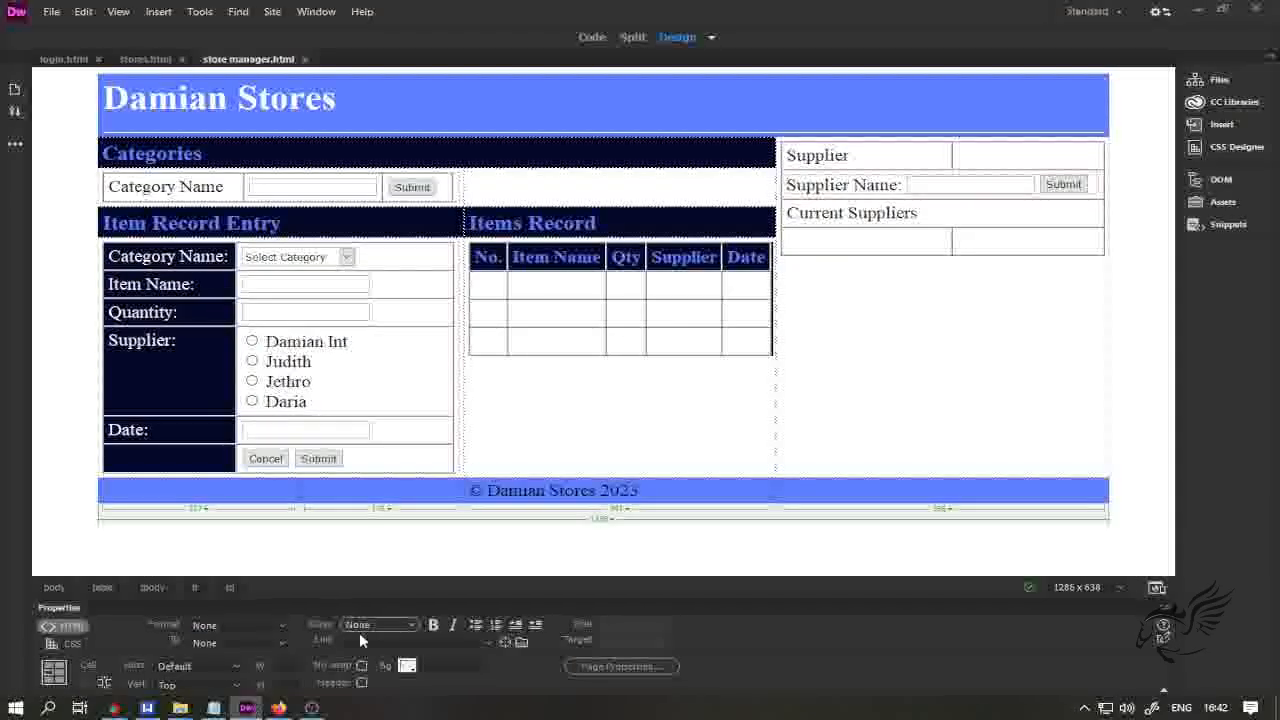
click(360, 326)
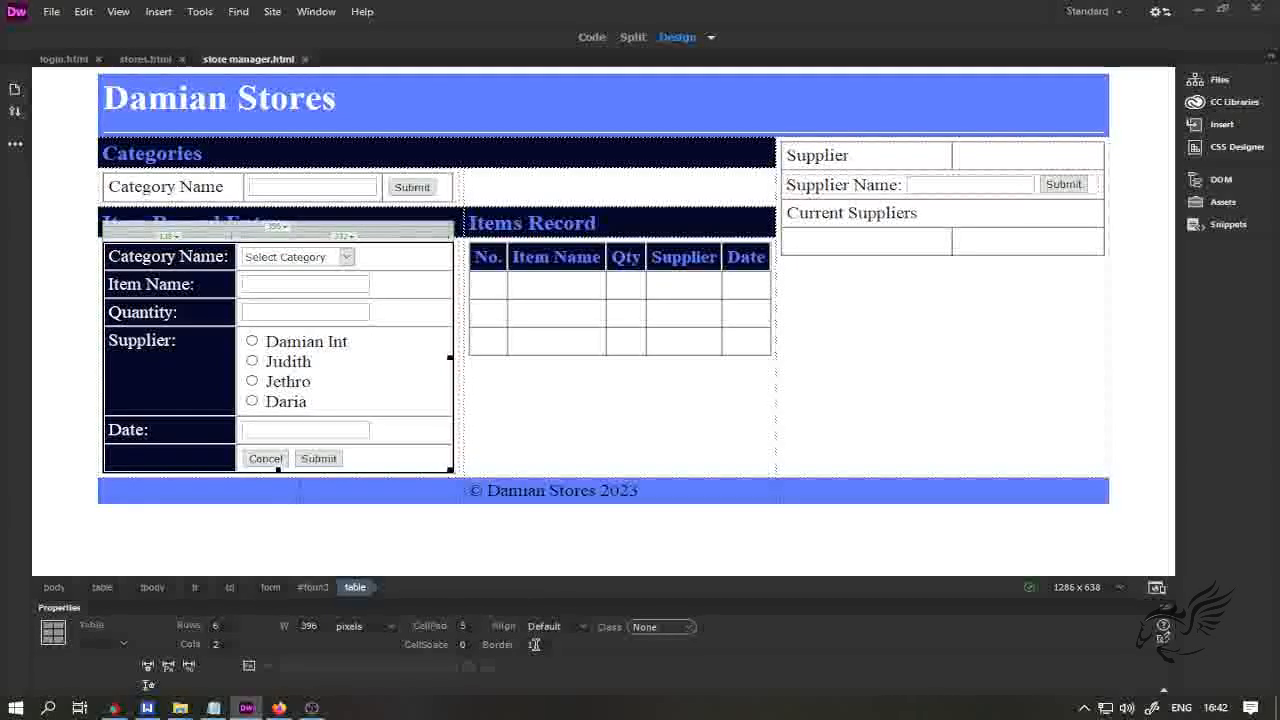
double_click(535, 644)
text(0)
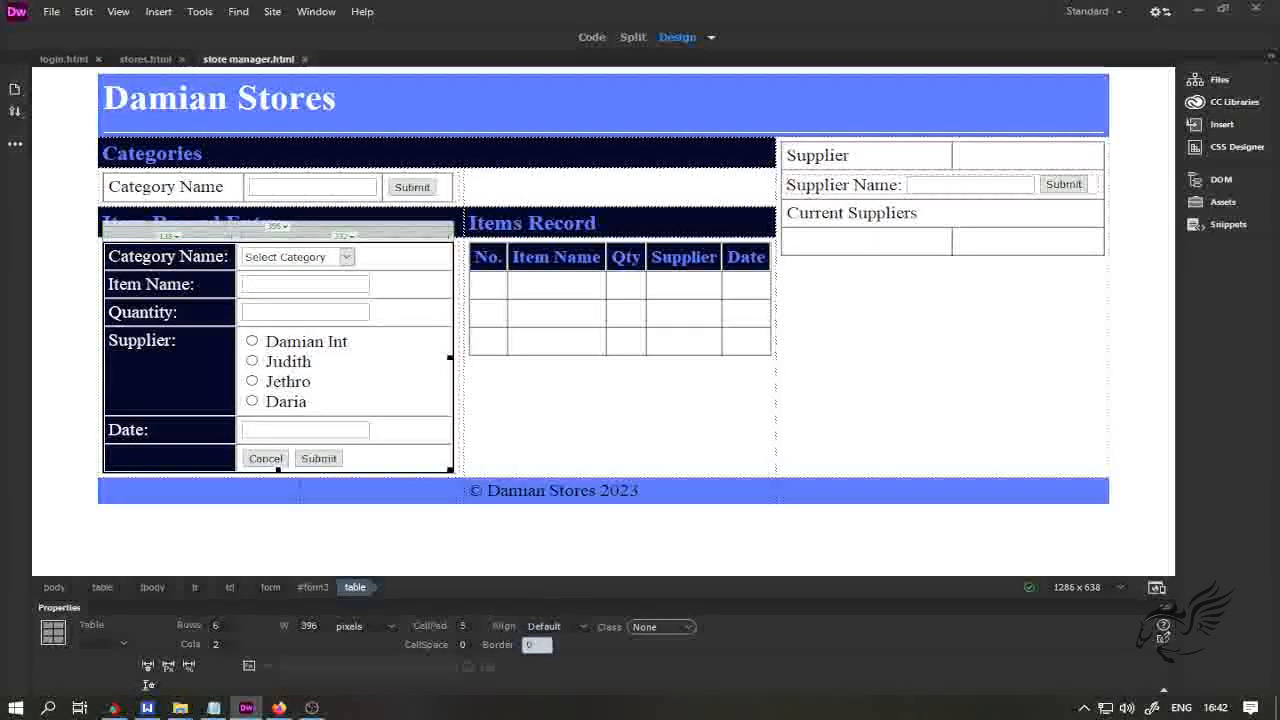
key(Return)
click(530, 458)
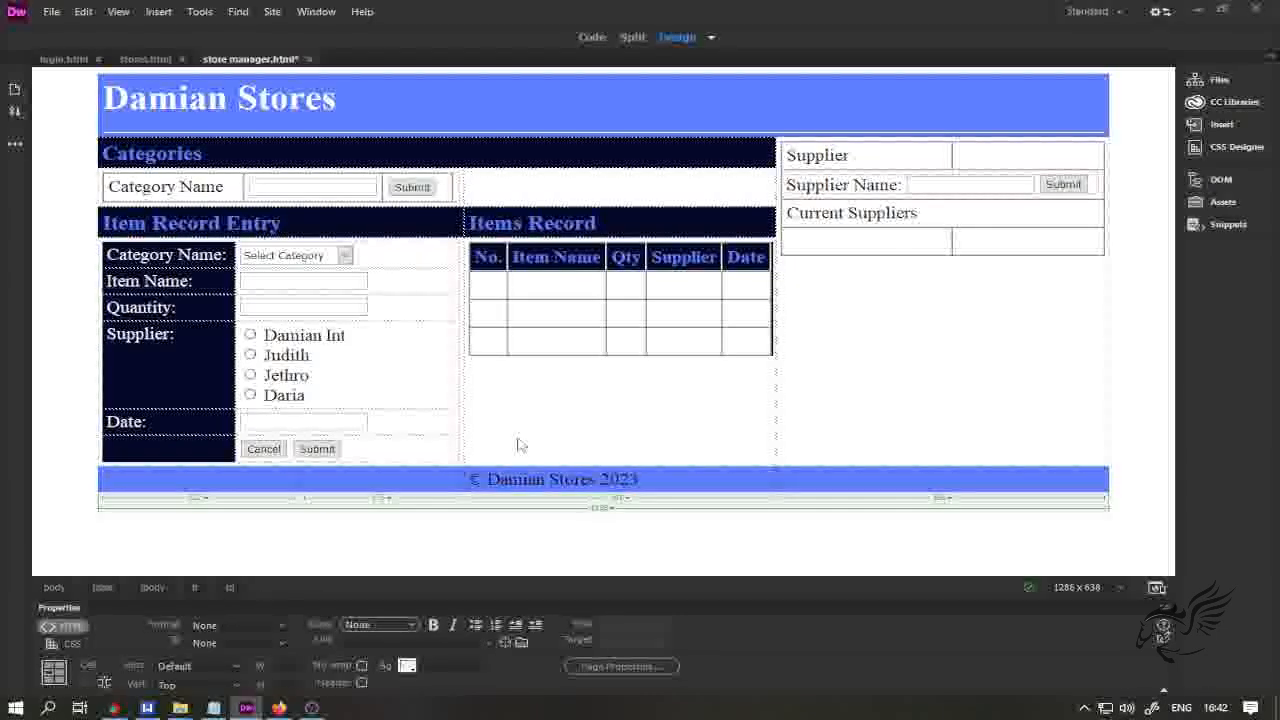
click(51, 11)
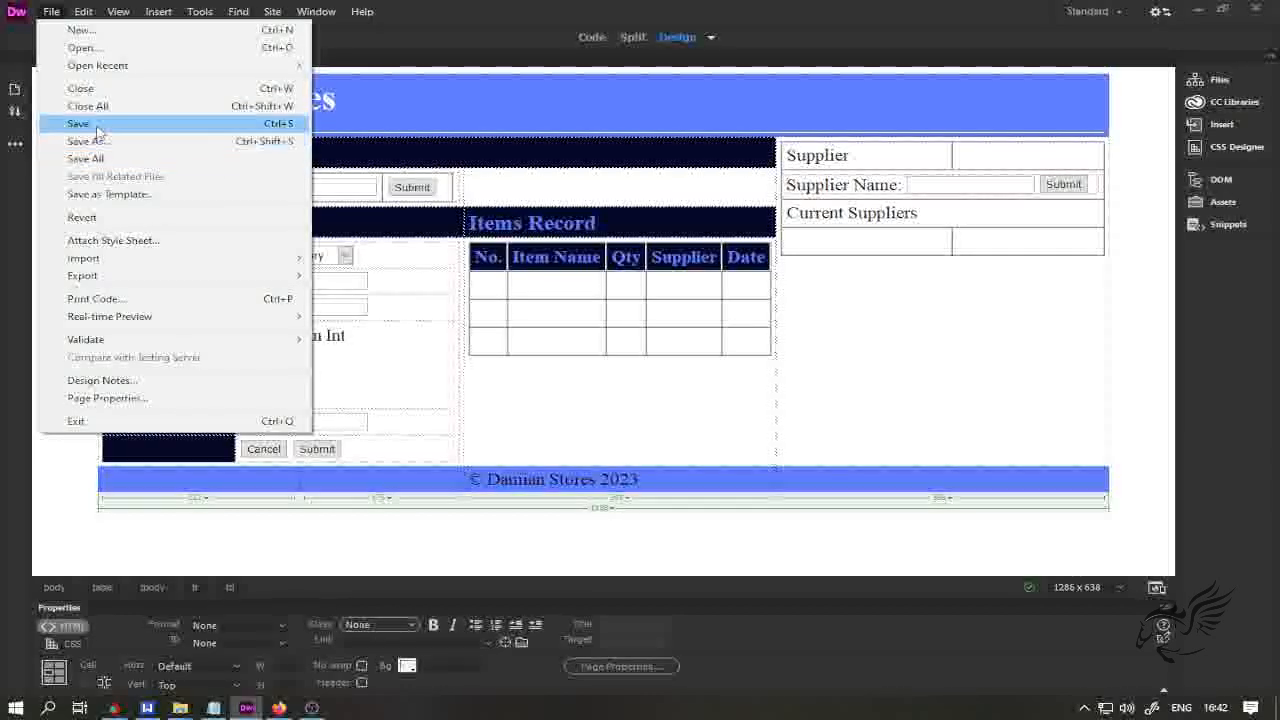
click(97, 126)
- Switch to Firefox and reload store manager.html to check the borderless item entry form
mouse_move(135, 708)
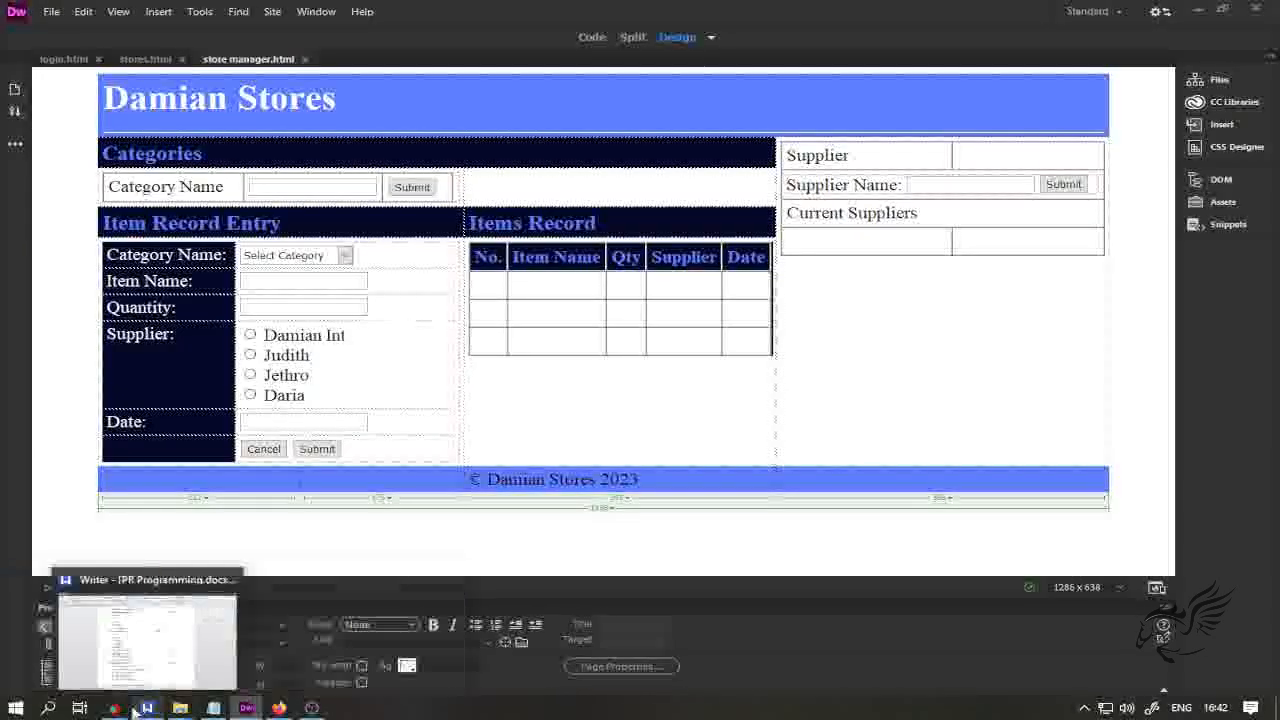
click(279, 708)
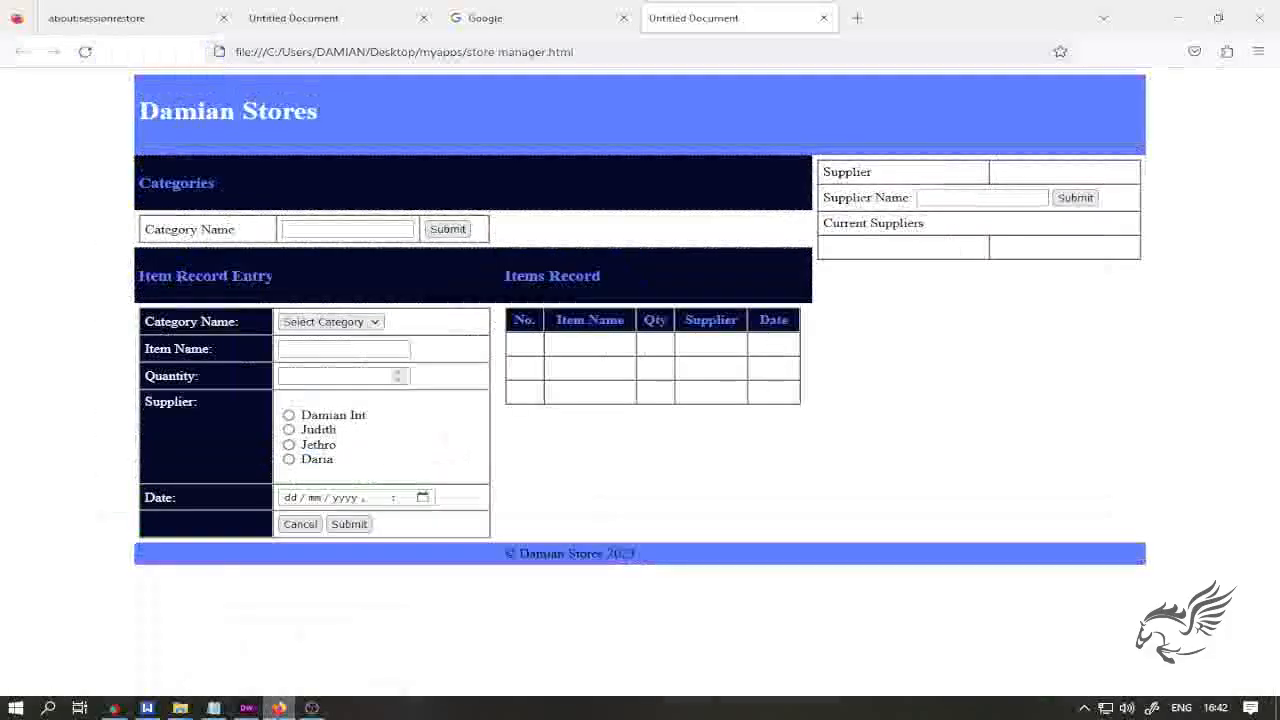
click(85, 52)
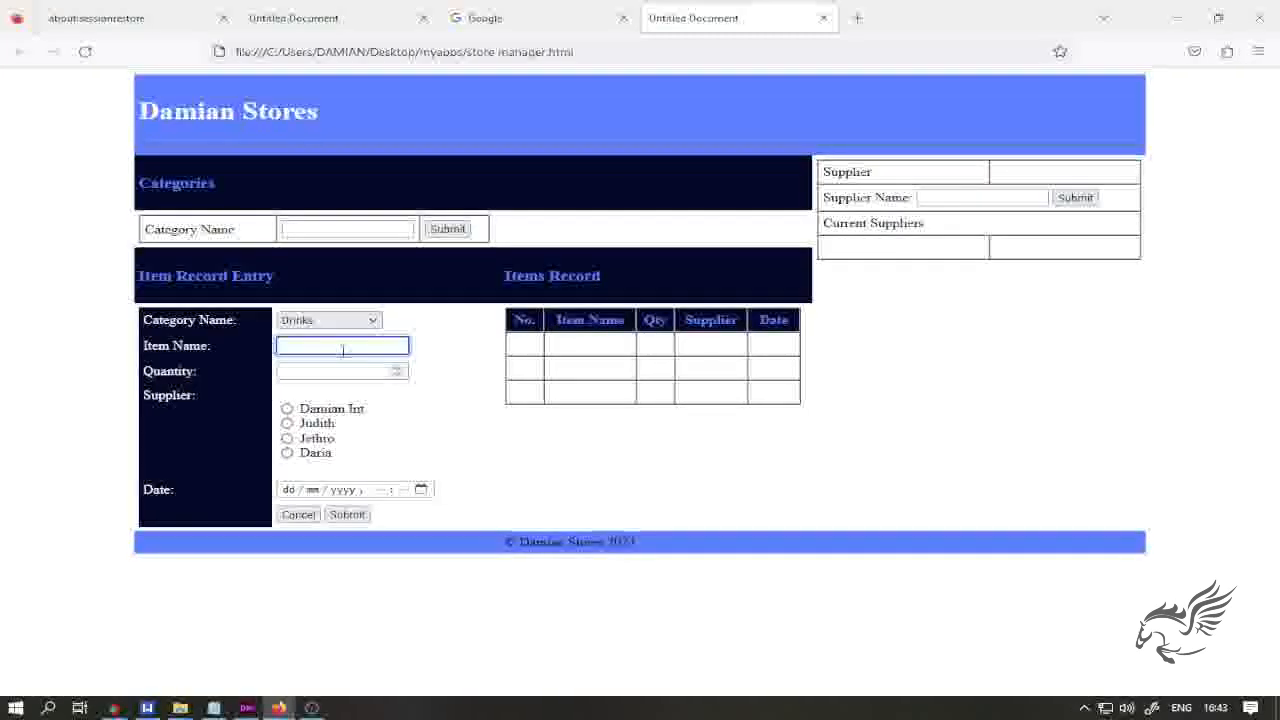
- Fill in the item entry form with category Drinks, item name Pepsi, quantity 15, the second supplier and the date 05/04/2023
text(C)
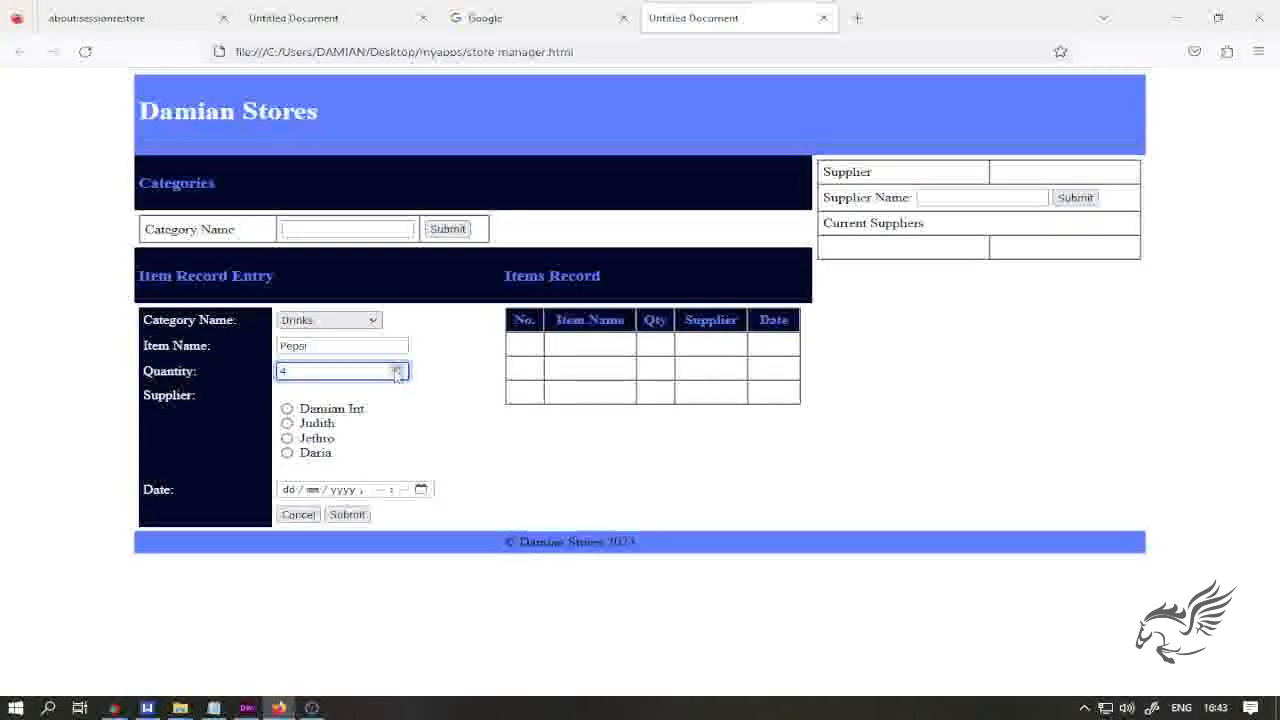
click(397, 369)
click(397, 369)
click(397, 369)
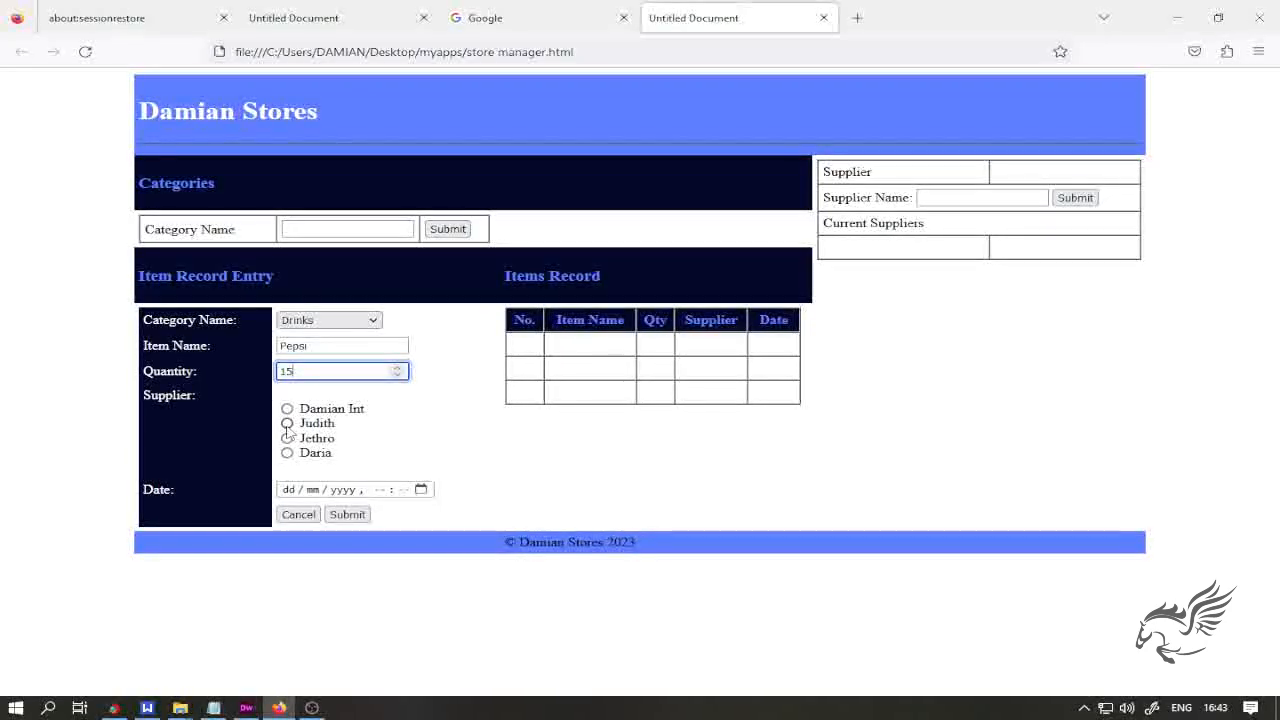
click(421, 489)
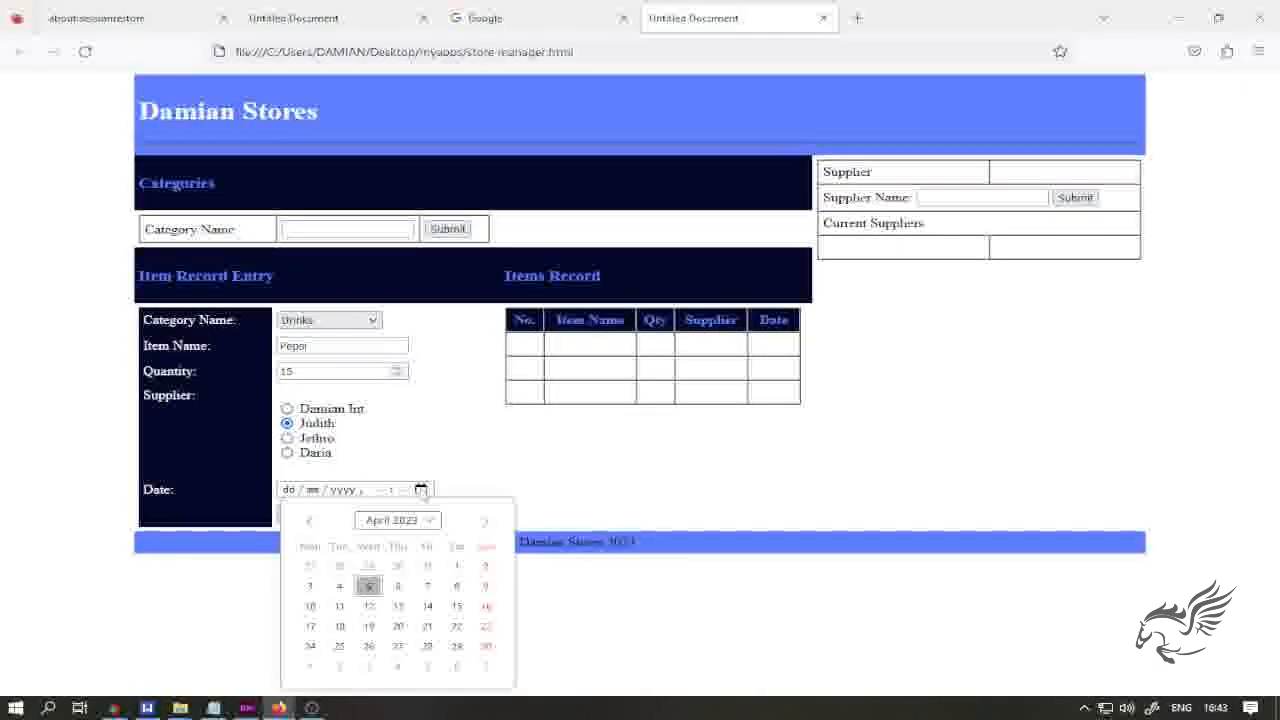
click(369, 589)
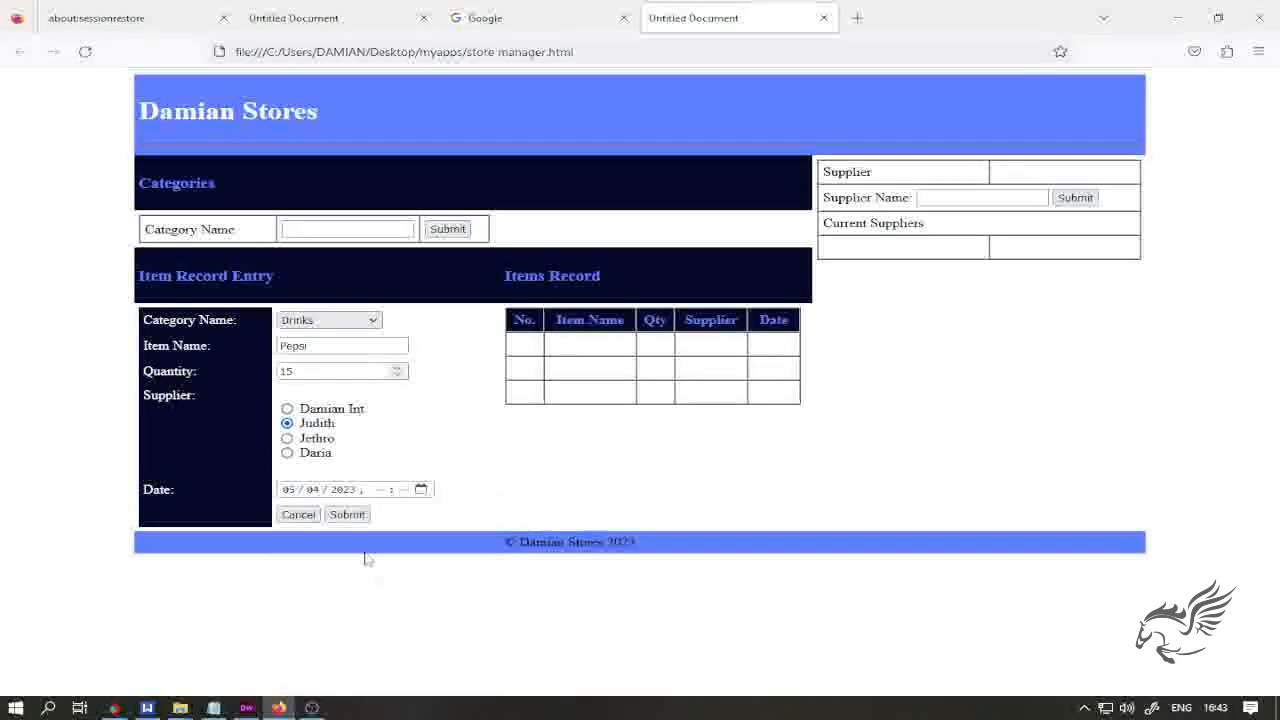